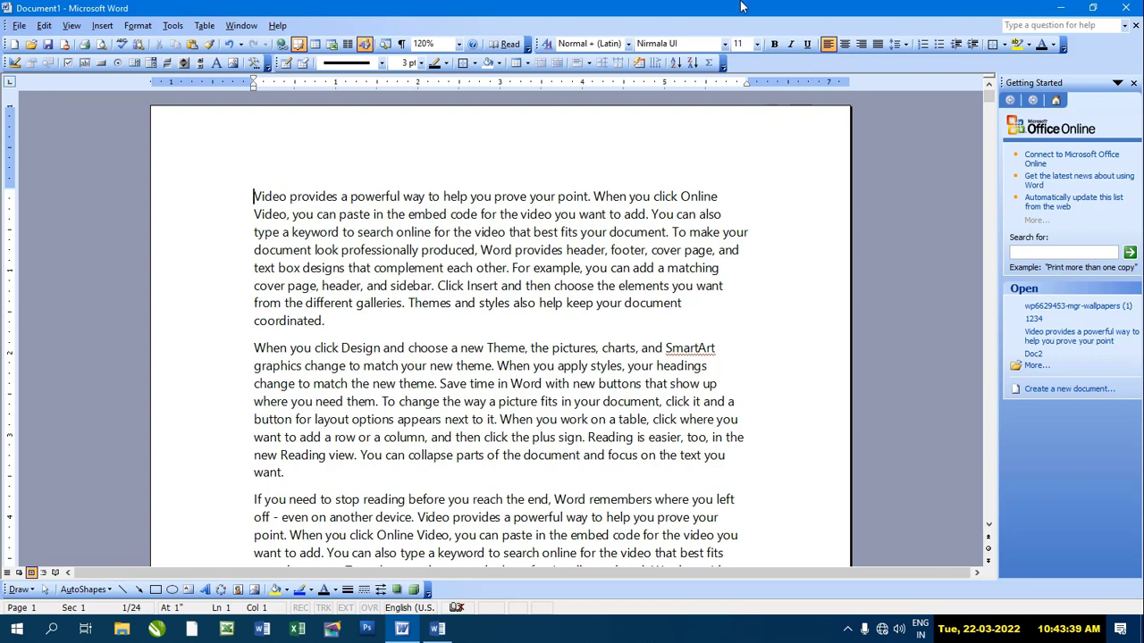
Step: Open the Break dialog from the Insert menu and cancel it without adding a break
left_click(109, 34)
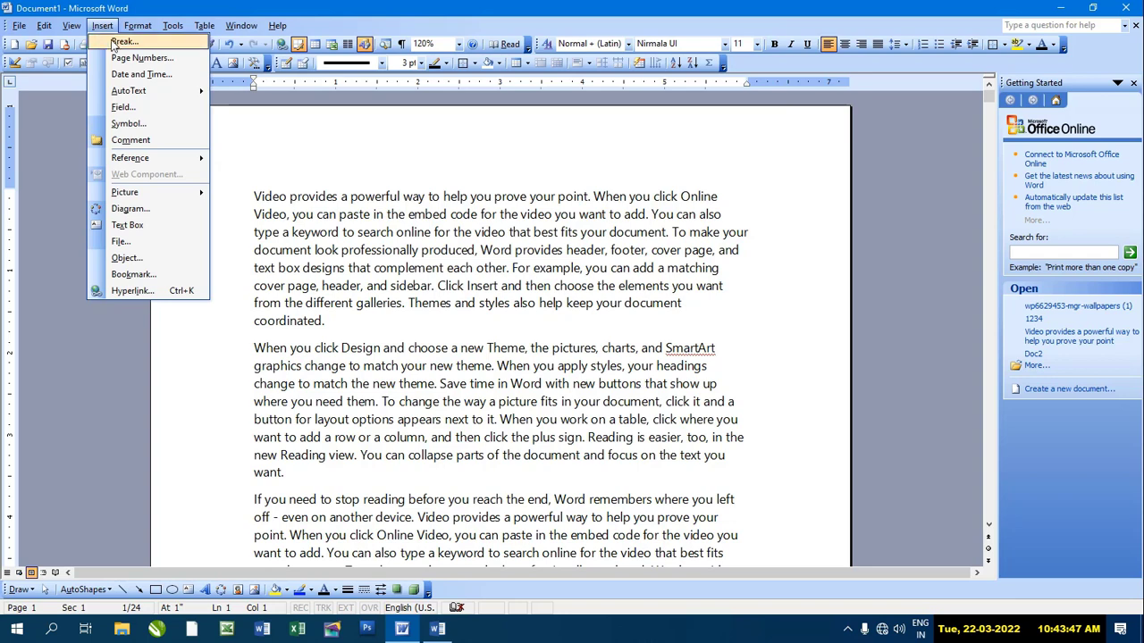
left_click(123, 42)
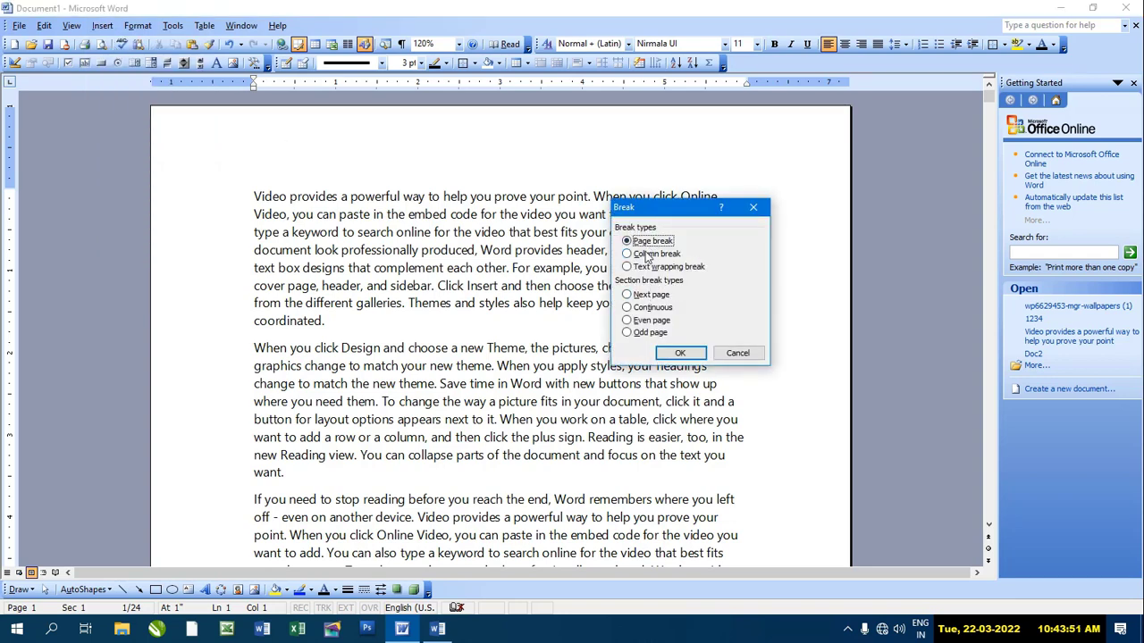
left_click(737, 350)
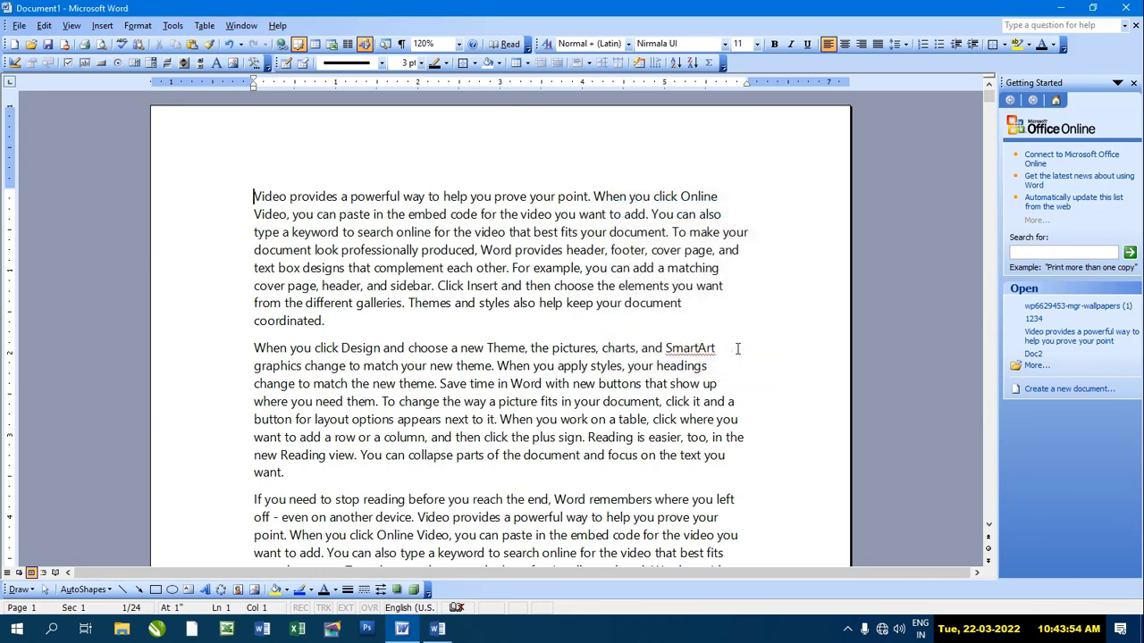
Step: View the page and section break types in the Word 2016 copy, then minimize that window
left_click(437, 629)
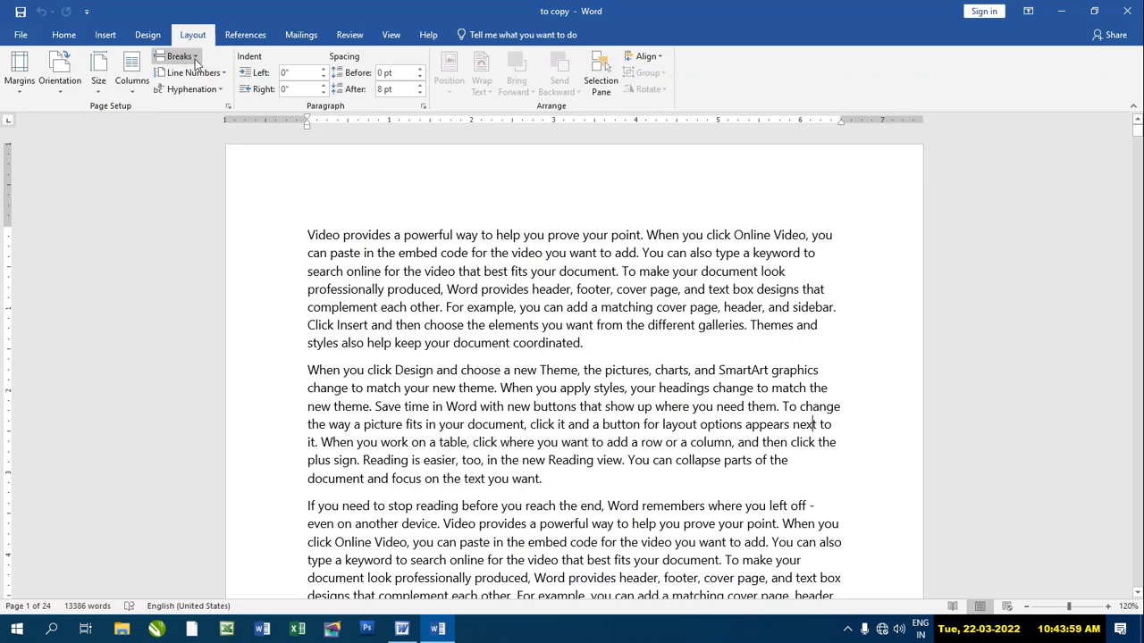
left_click(196, 58)
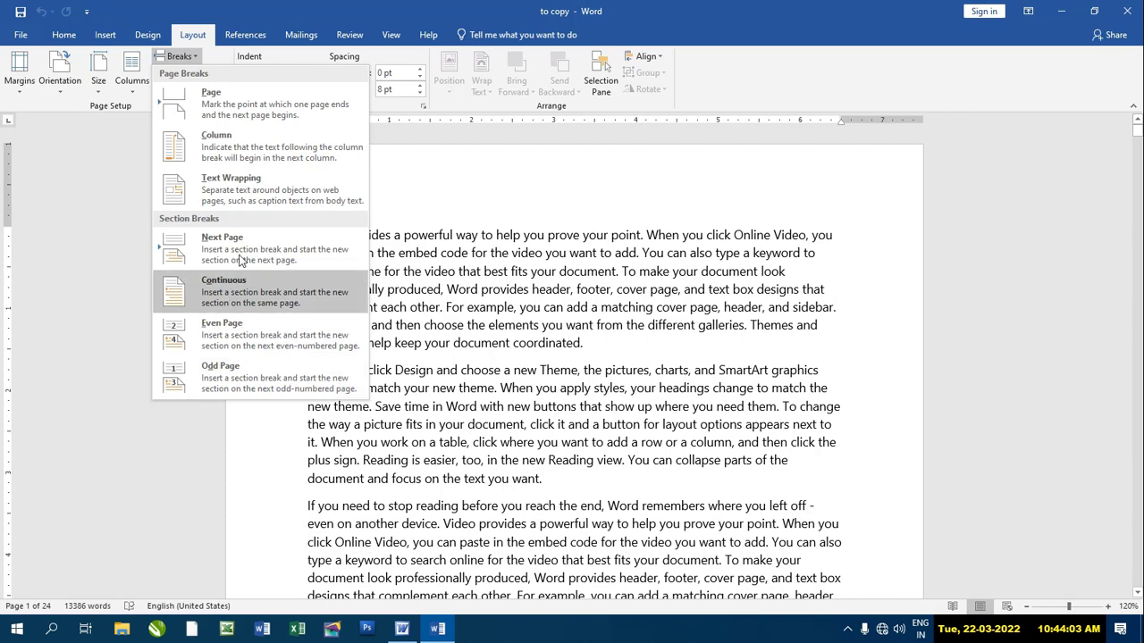
left_click(79, 226)
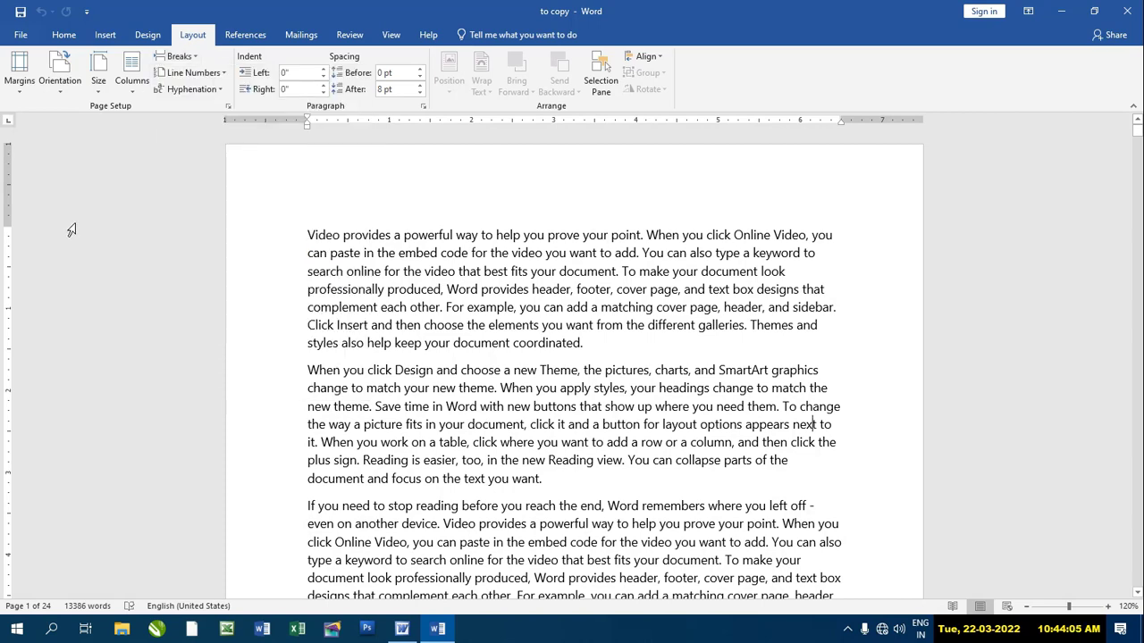
left_click(1063, 12)
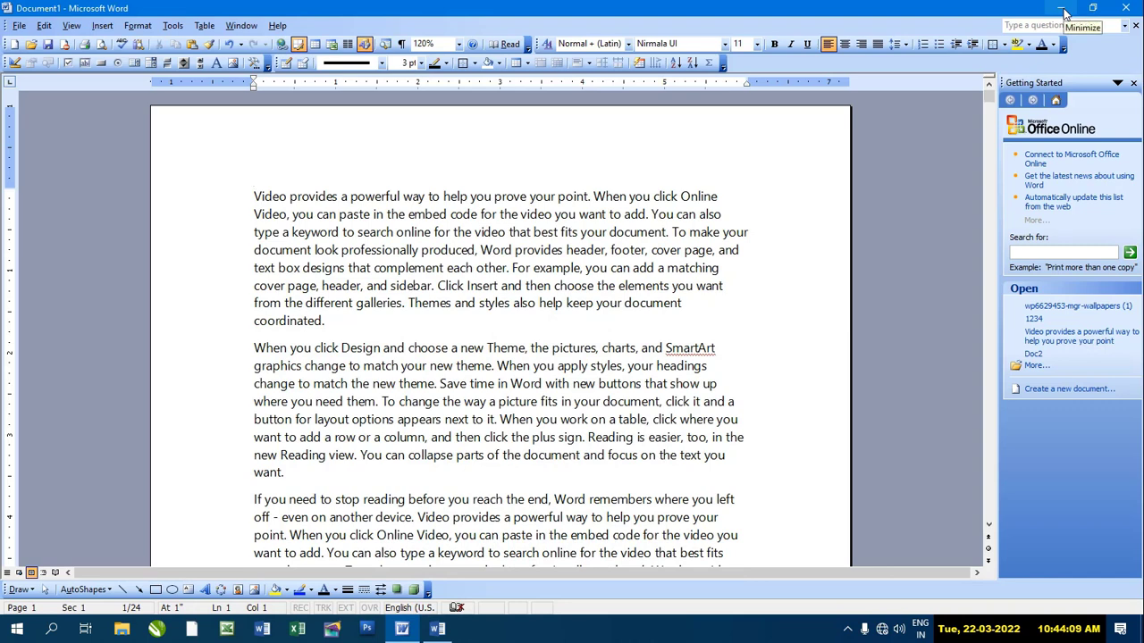
Step: Reopen the Break dialog, move it off the text, and close it without inserting a break
left_click(93, 27)
left_click(124, 42)
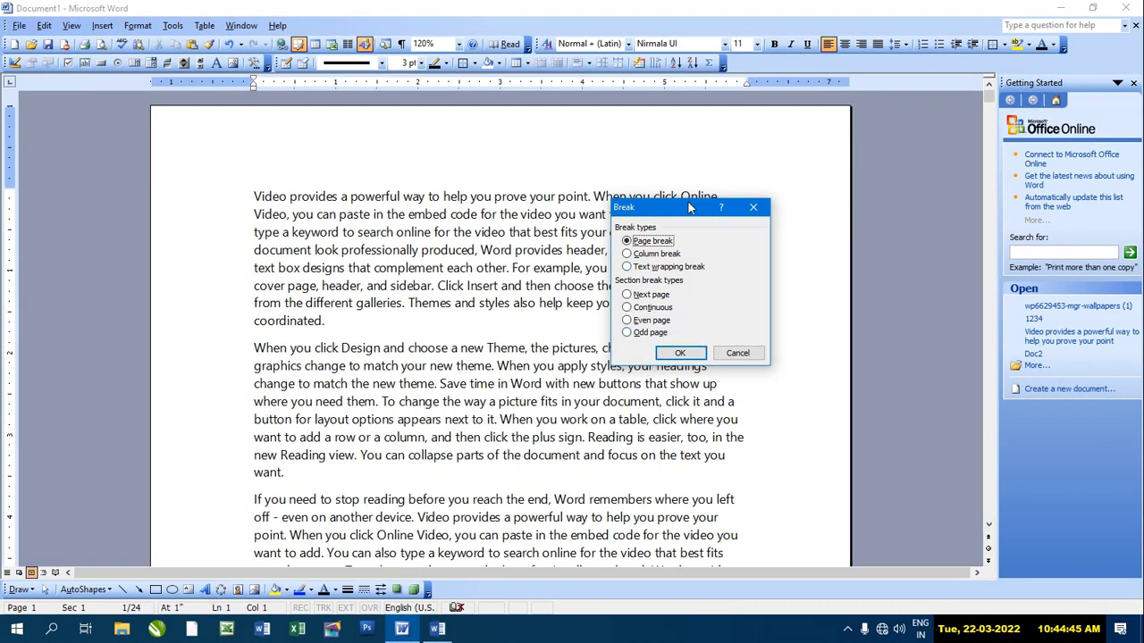
left_click_drag(680, 208, 802, 141)
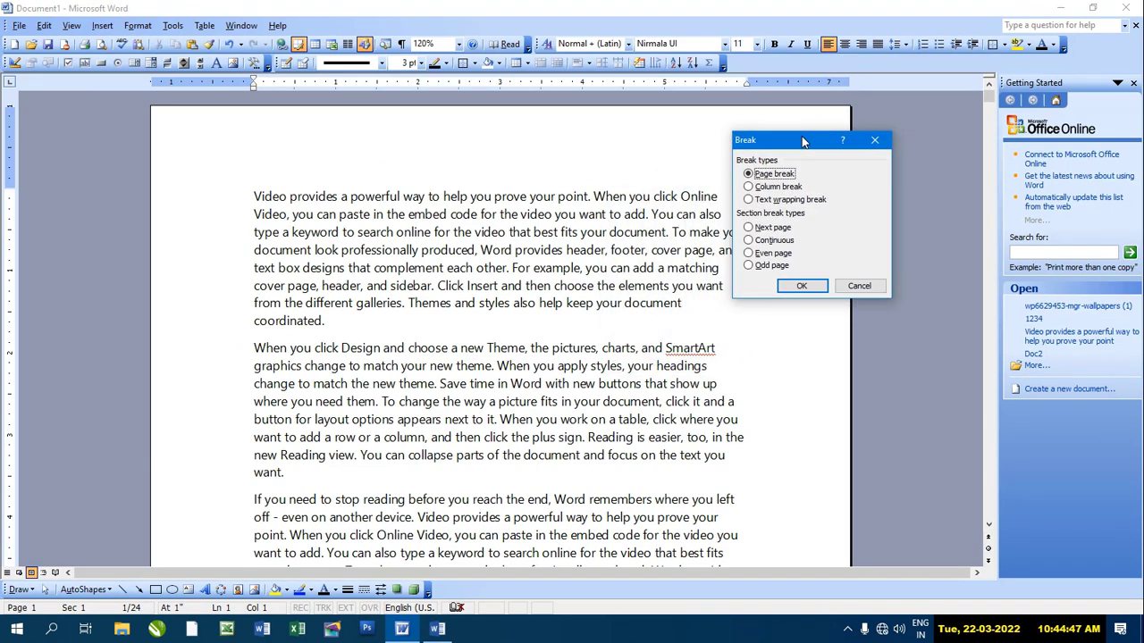
left_click(858, 286)
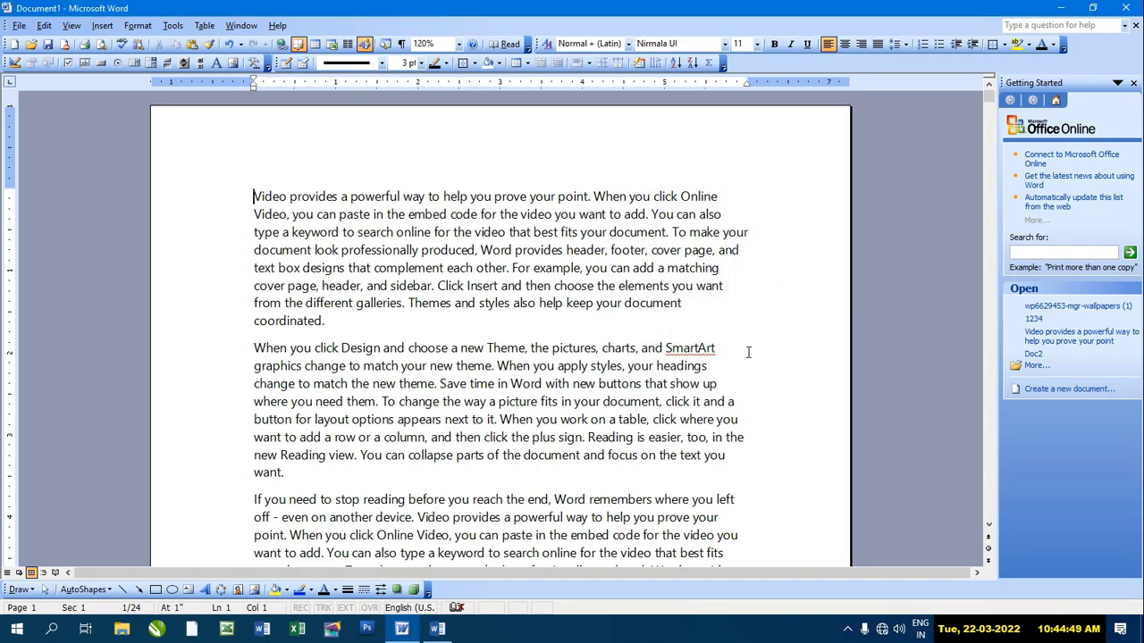
Step: Place the insertion point after 'different galleries.' at the end of the third paragraph
scroll(590, 390, "down", 2)
scroll(589, 389, "down", 1)
scroll(587, 390, "down", 3)
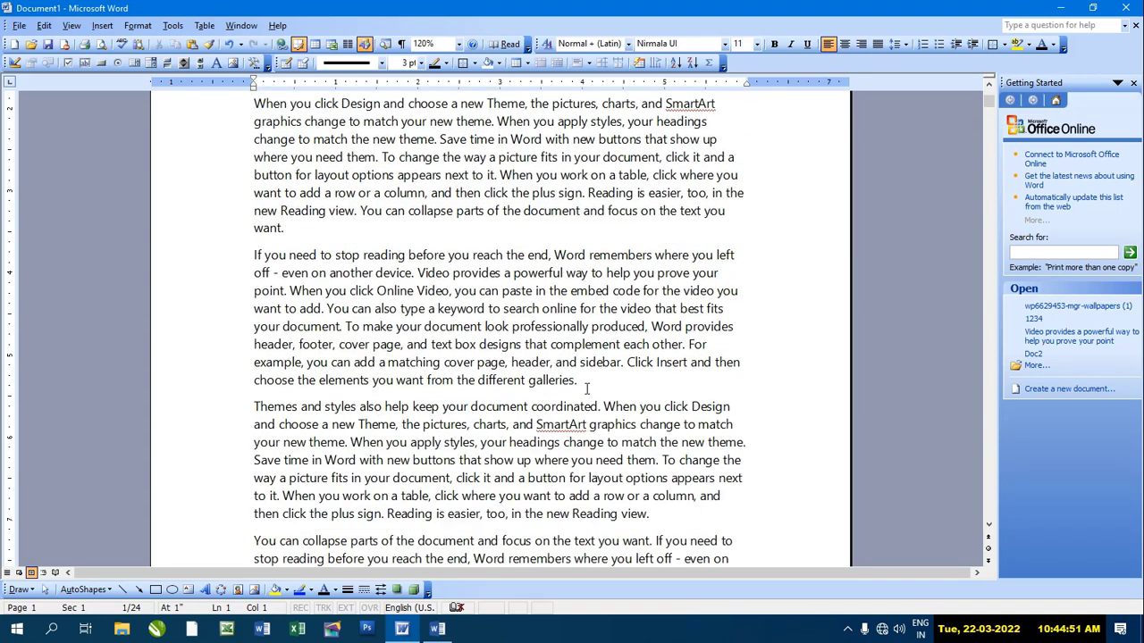
scroll(587, 389, "down", 4)
scroll(587, 389, "down", 1)
scroll(587, 384, "up", 4)
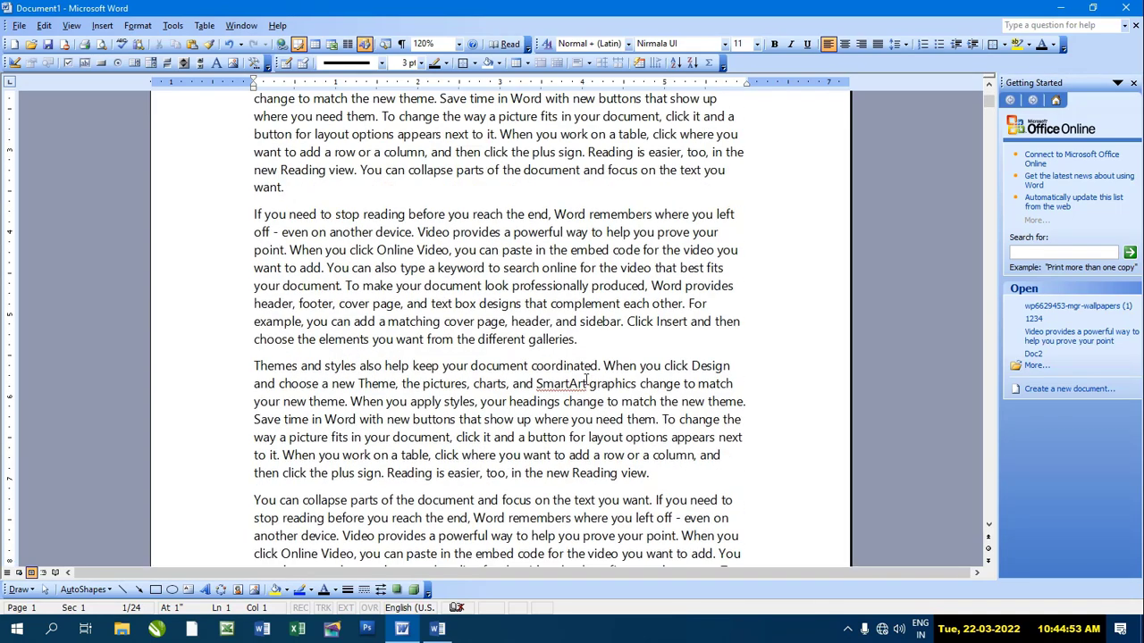
scroll(586, 381, "down", 3)
scroll(586, 380, "down", 2)
scroll(586, 380, "down", 2)
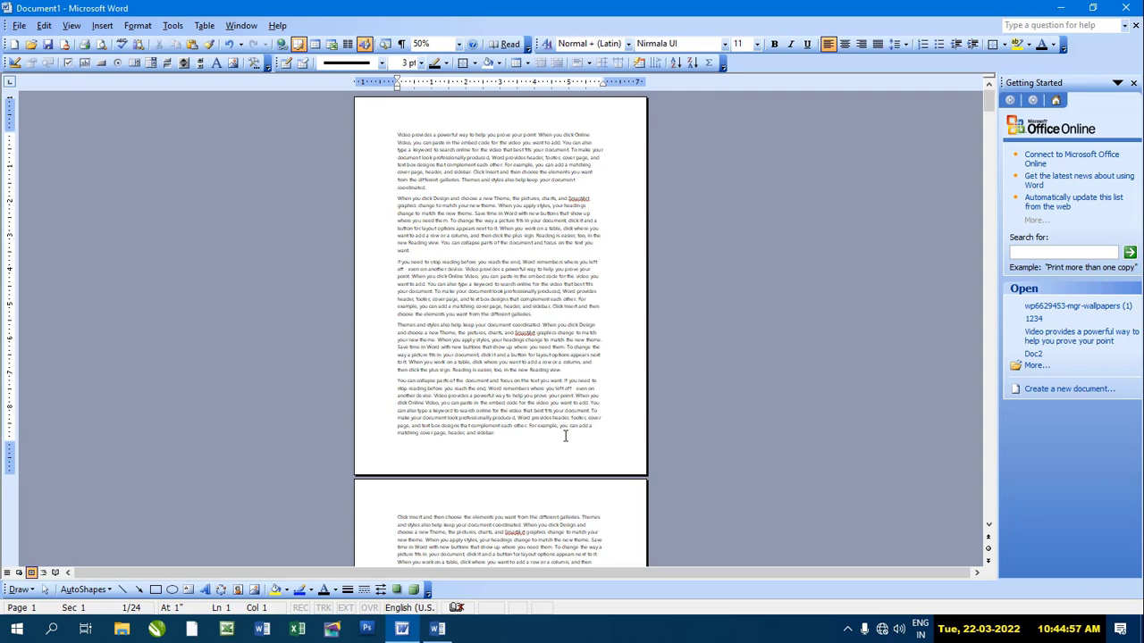
left_click(543, 315)
scroll(596, 338, "up", 10)
scroll(595, 338, "down", 6)
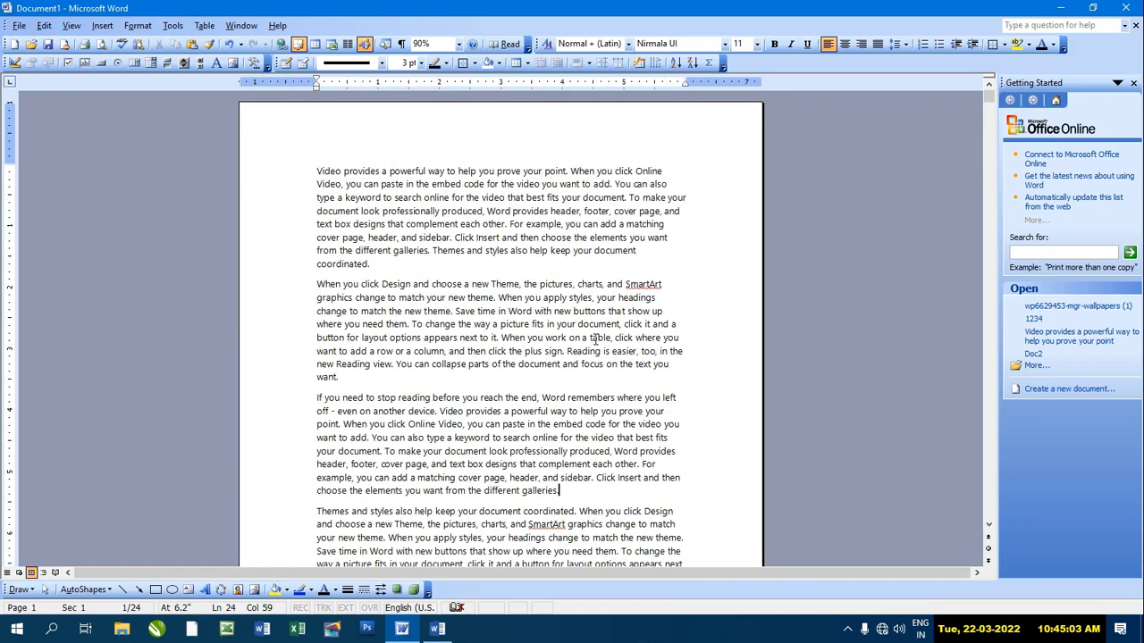
scroll(596, 338, "down", 1)
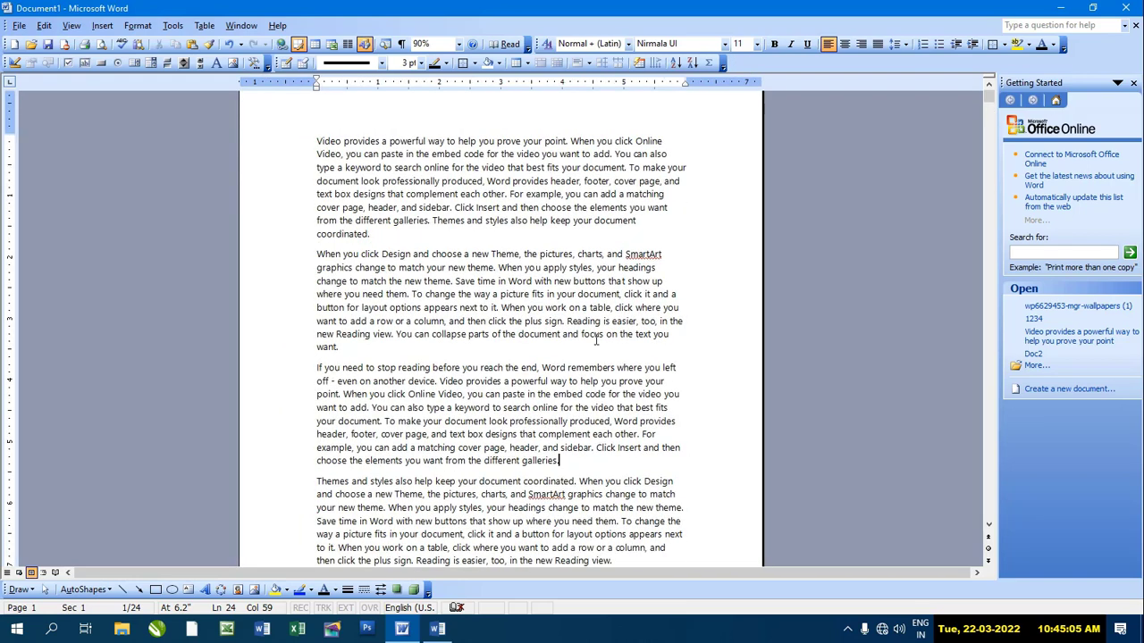
scroll(596, 338, "down", 2)
scroll(541, 432, "down", 1)
scroll(541, 432, "down", 2)
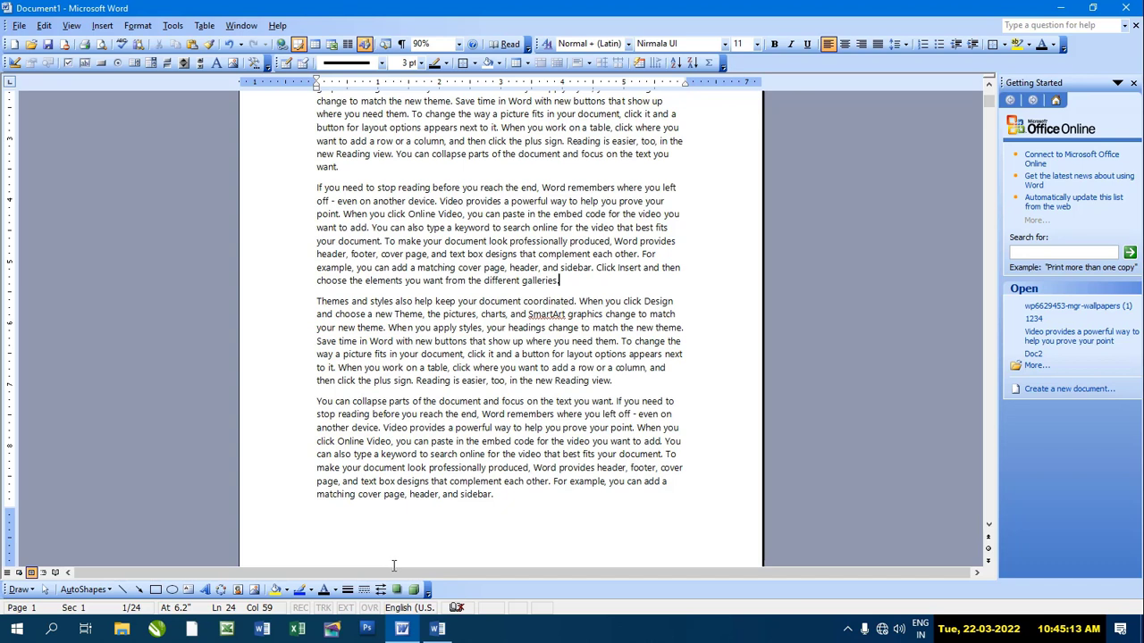
left_click(102, 25)
left_click(122, 42)
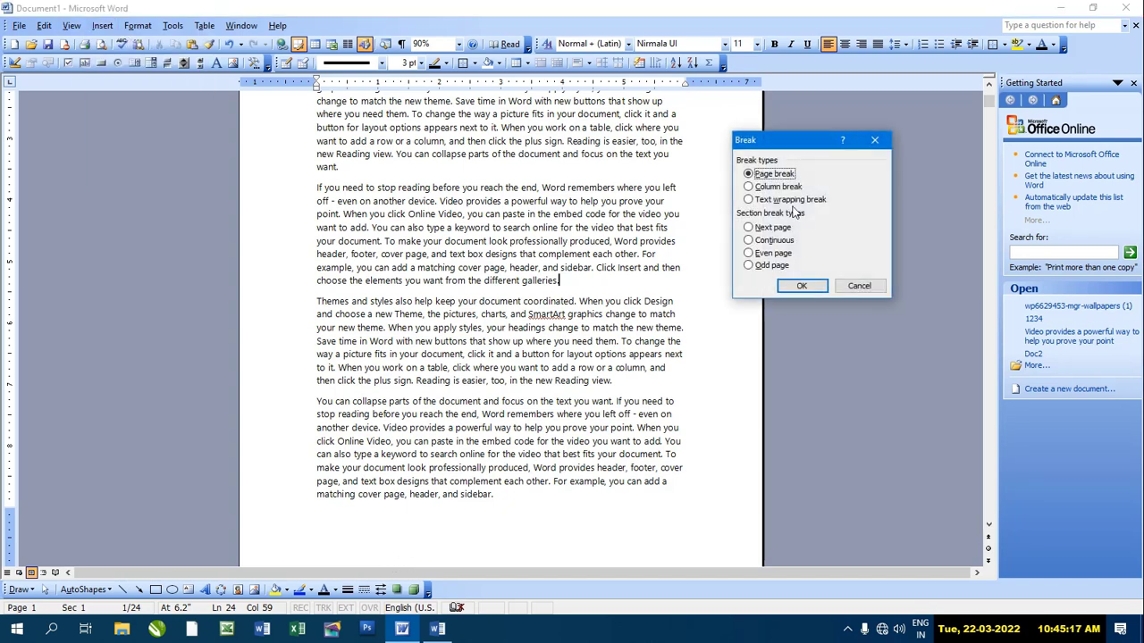
left_click_drag(790, 141, 850, 140)
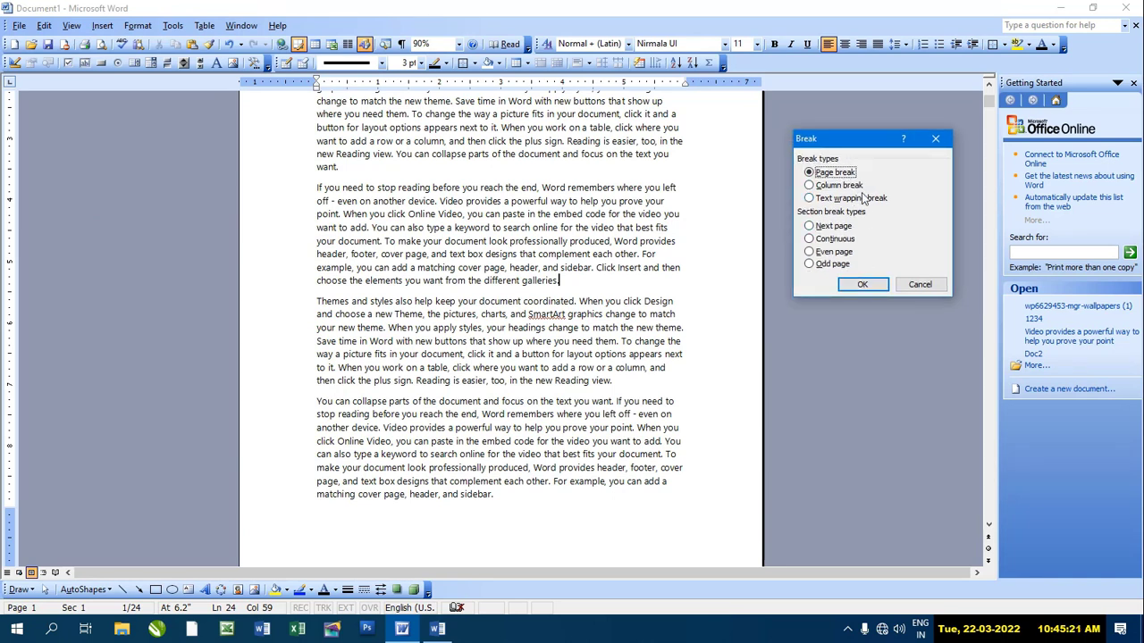
left_click(861, 286)
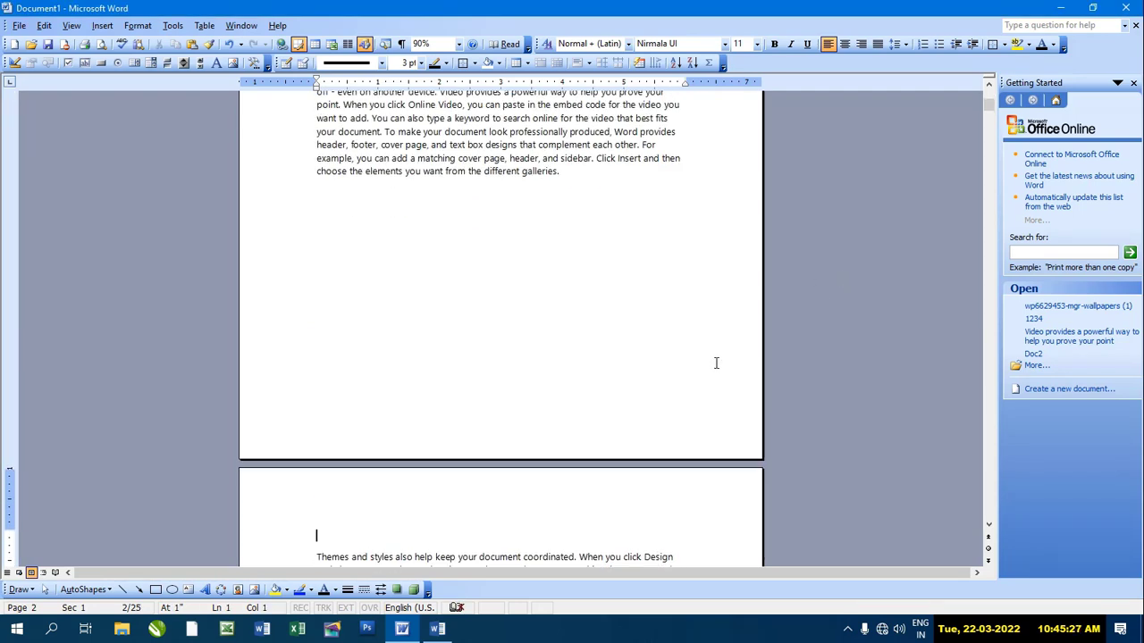
key("ctrl+z")
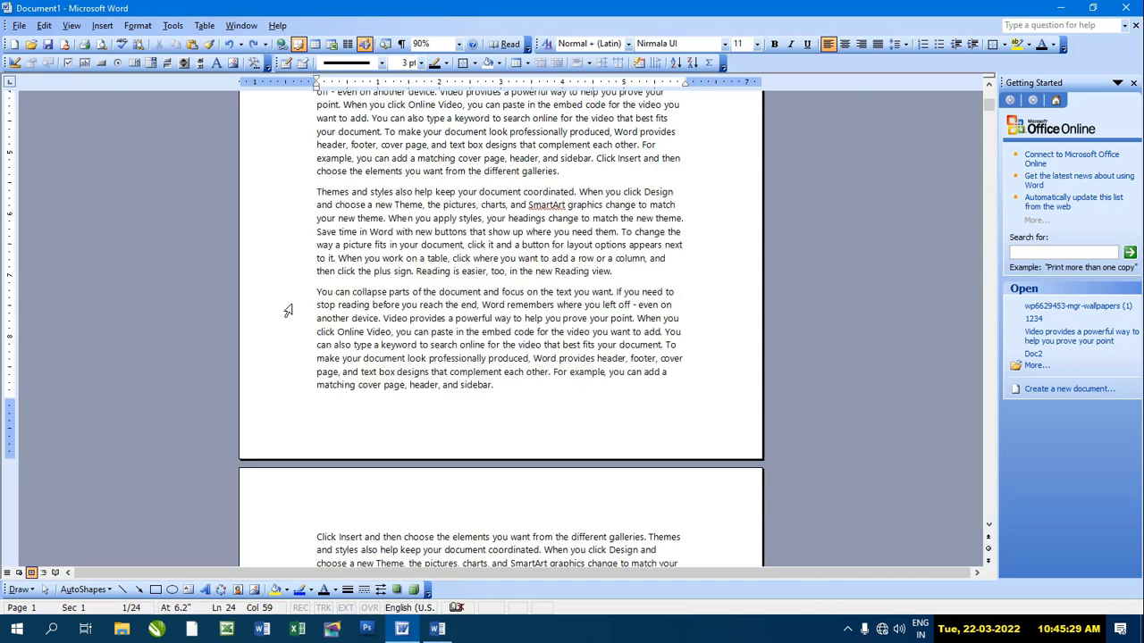
left_click(101, 25)
left_click(122, 41)
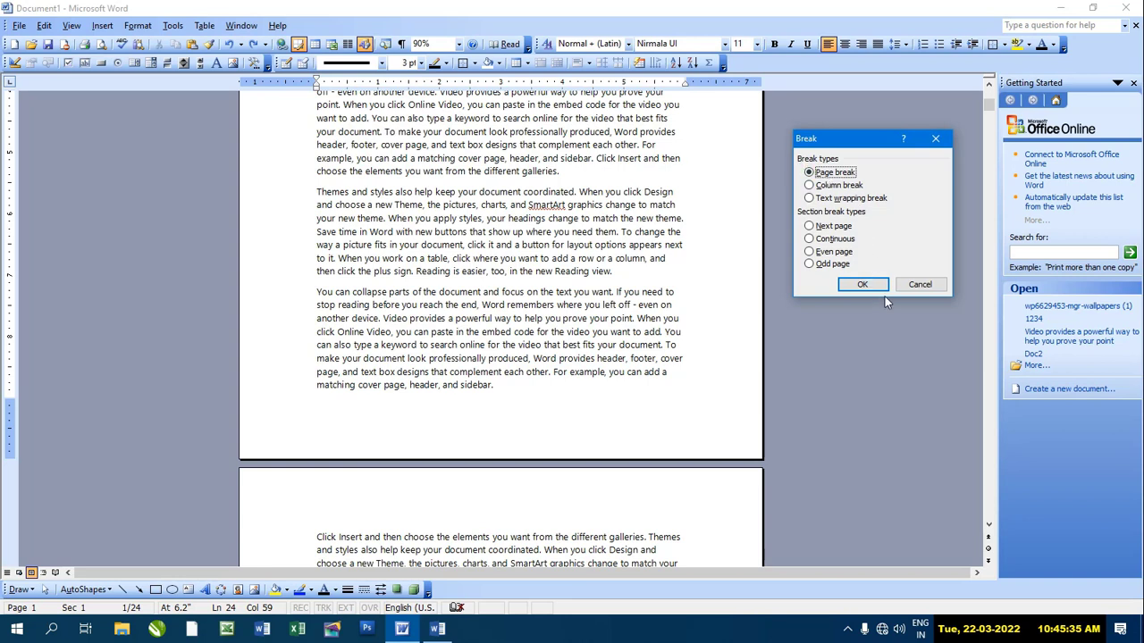
left_click(937, 291)
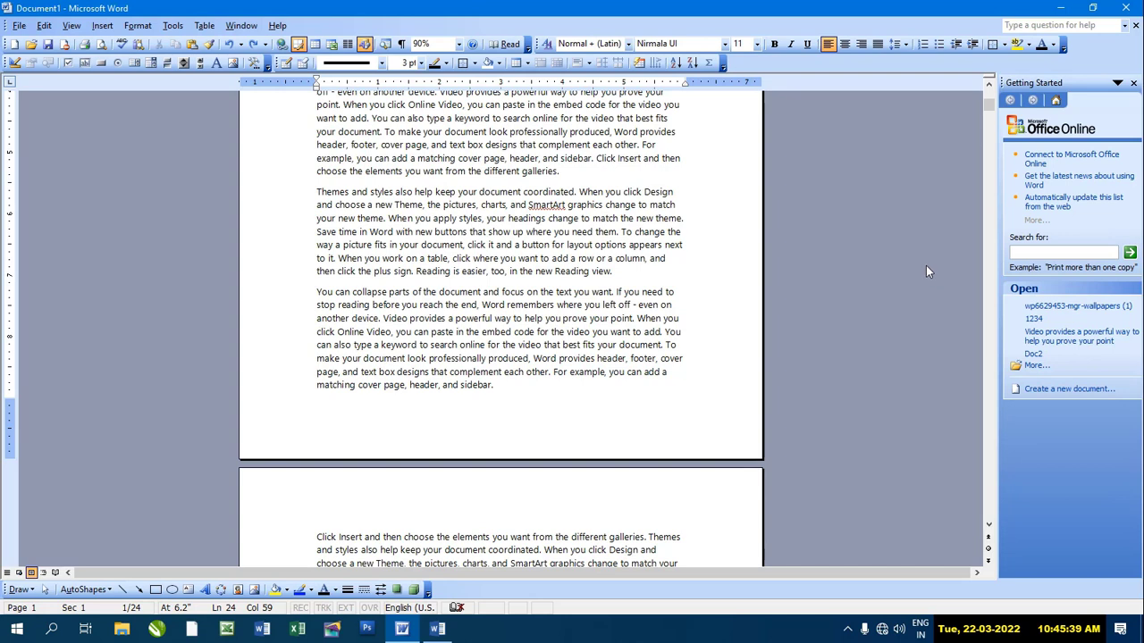
Step: Copy the paragraph from 'make your document' through 'sidebar.' and start a new blank document
left_click_drag(517, 385, 310, 360)
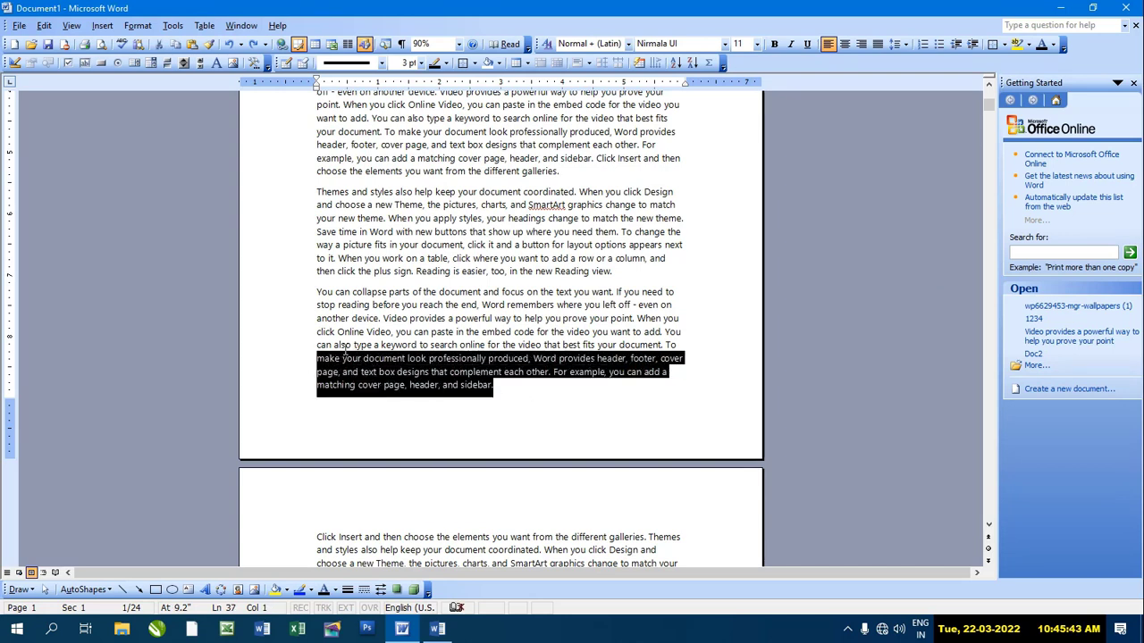
left_click(617, 426)
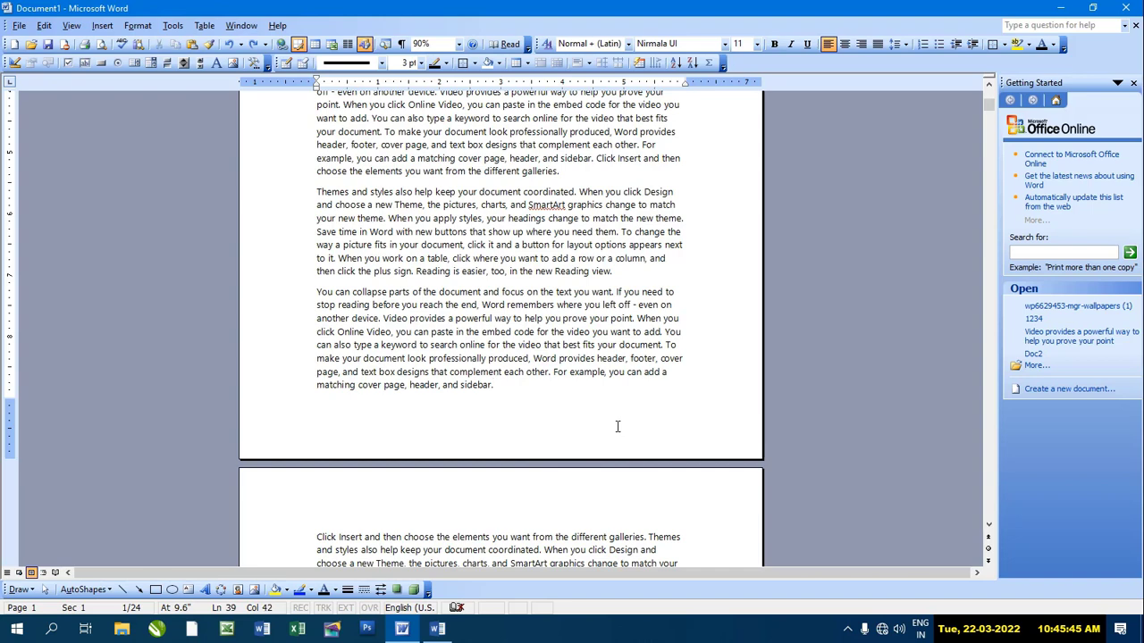
key("ctrl+n")
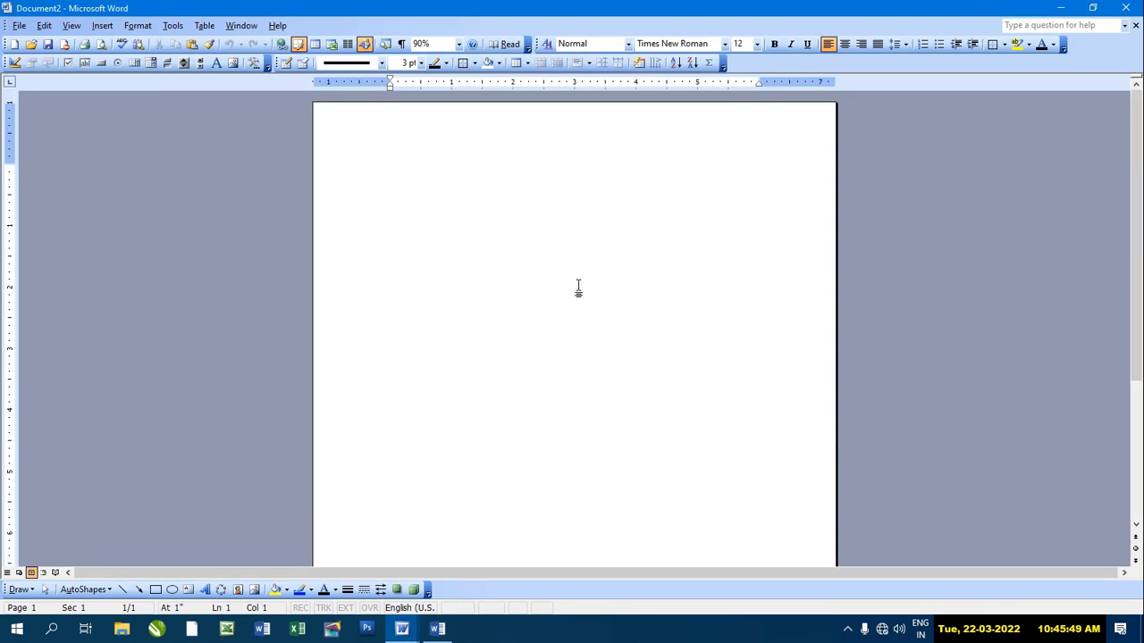
Step: Set the new document to 2 columns, paste the paragraph, and justify it
left_click(349, 50)
left_click(374, 79)
type("make your document look professionally produced. Word provides header, footer, cover page, and text box designs that complement each other. For example, you can add a matching cover page, header, and sidebar.")
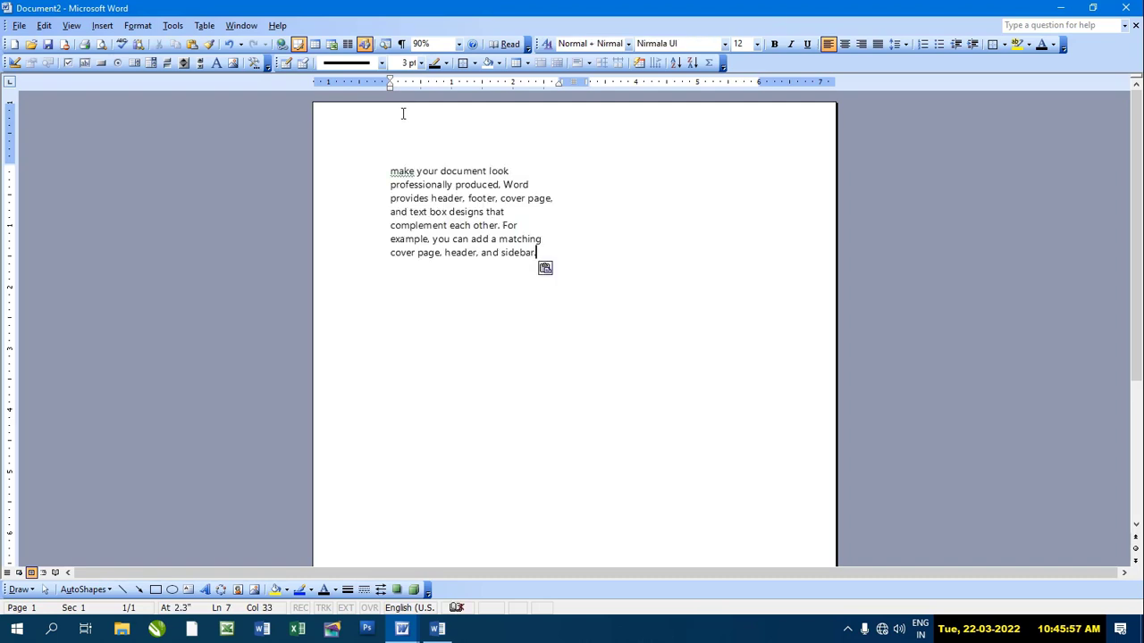
left_click(877, 45)
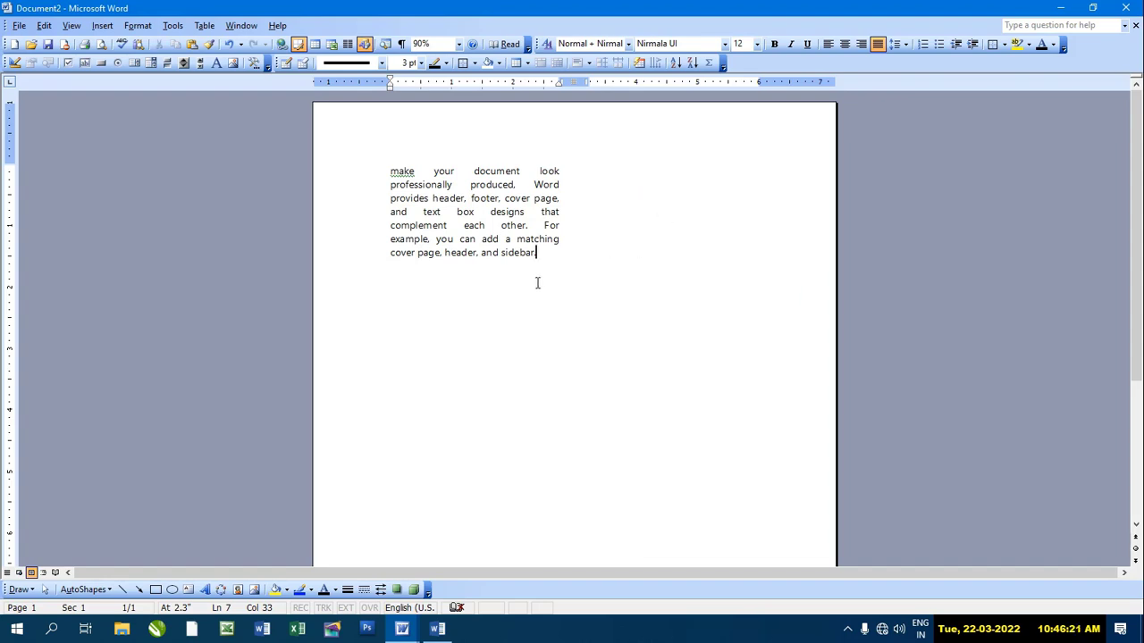
Step: Insert a column break after the paragraph in Document2 through Insert > Break
scroll(442, 510, "down", 3)
scroll(444, 492, "down", 3)
scroll(536, 428, "up", 4)
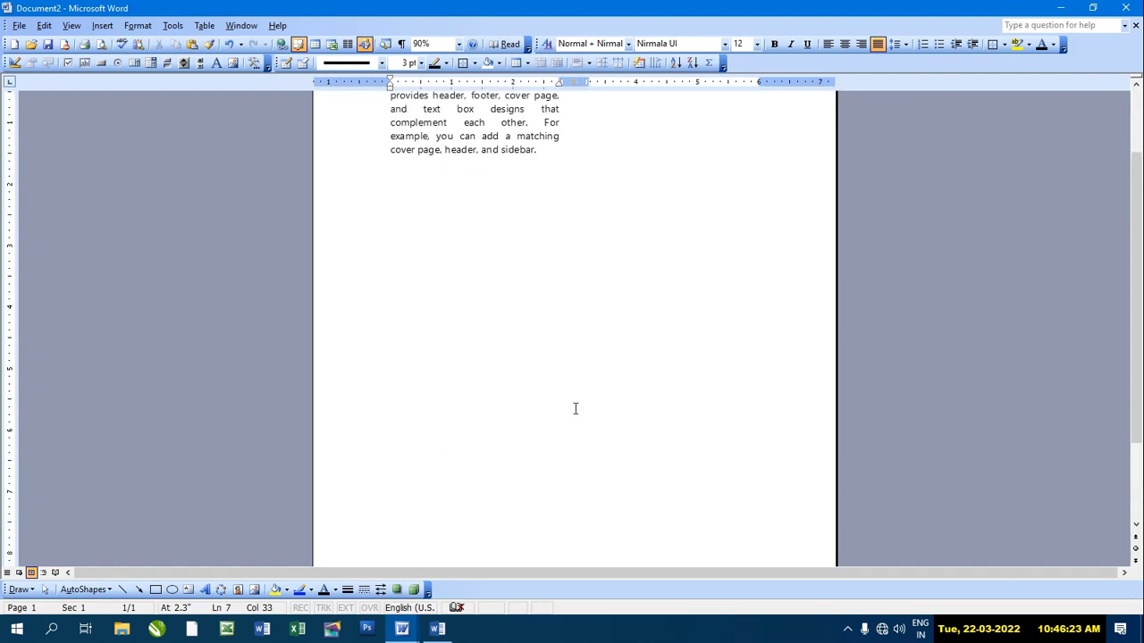
scroll(575, 404, "up", 2)
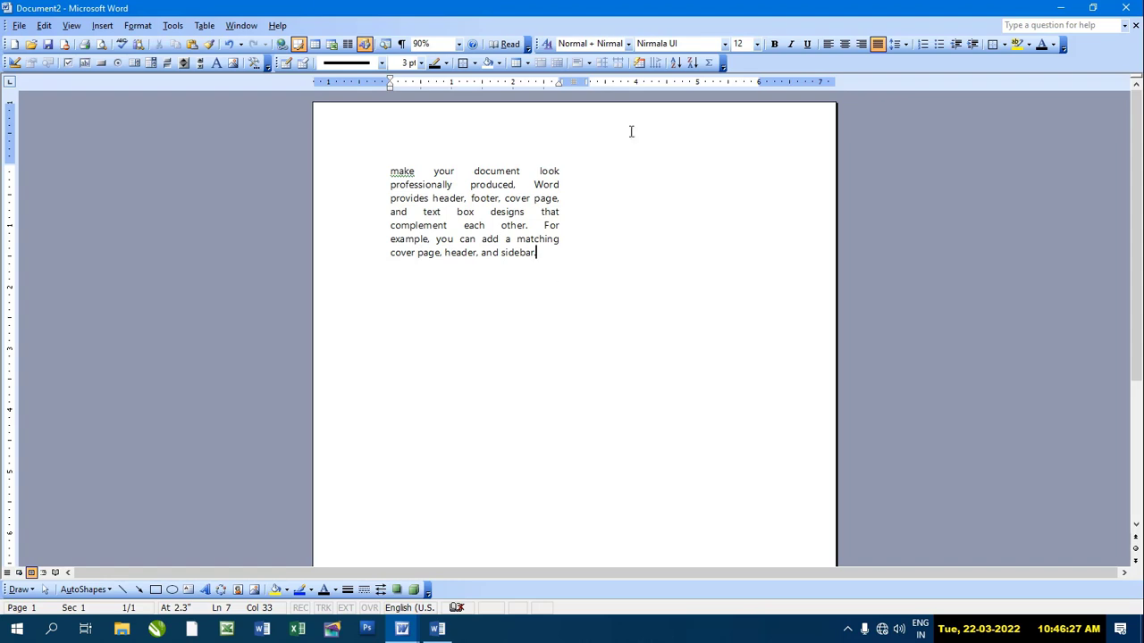
left_click(101, 27)
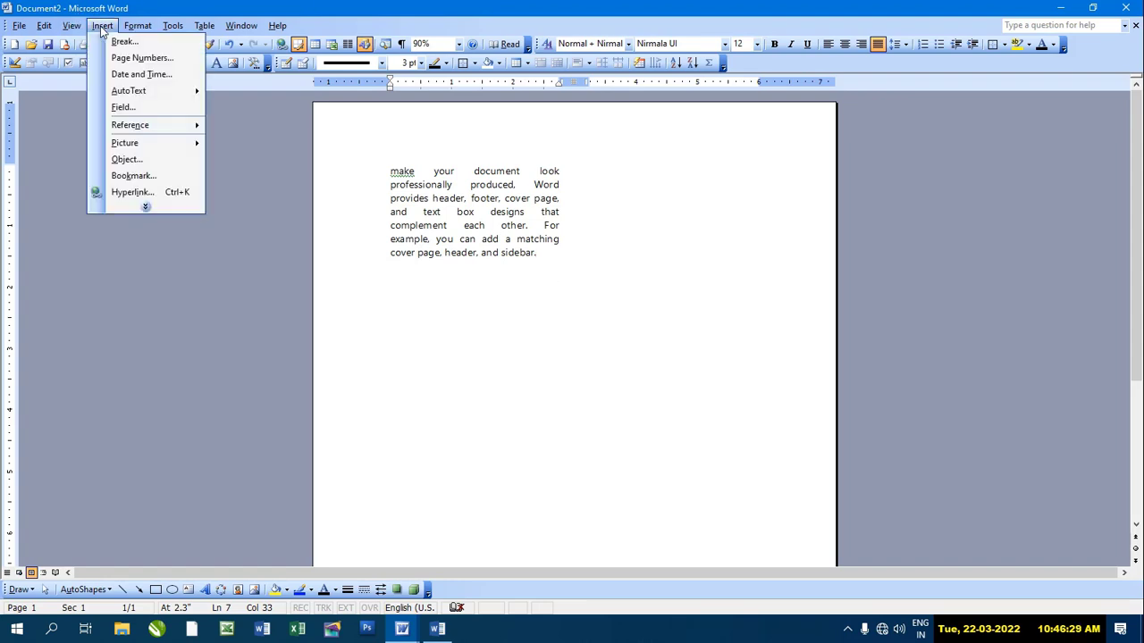
left_click(116, 42)
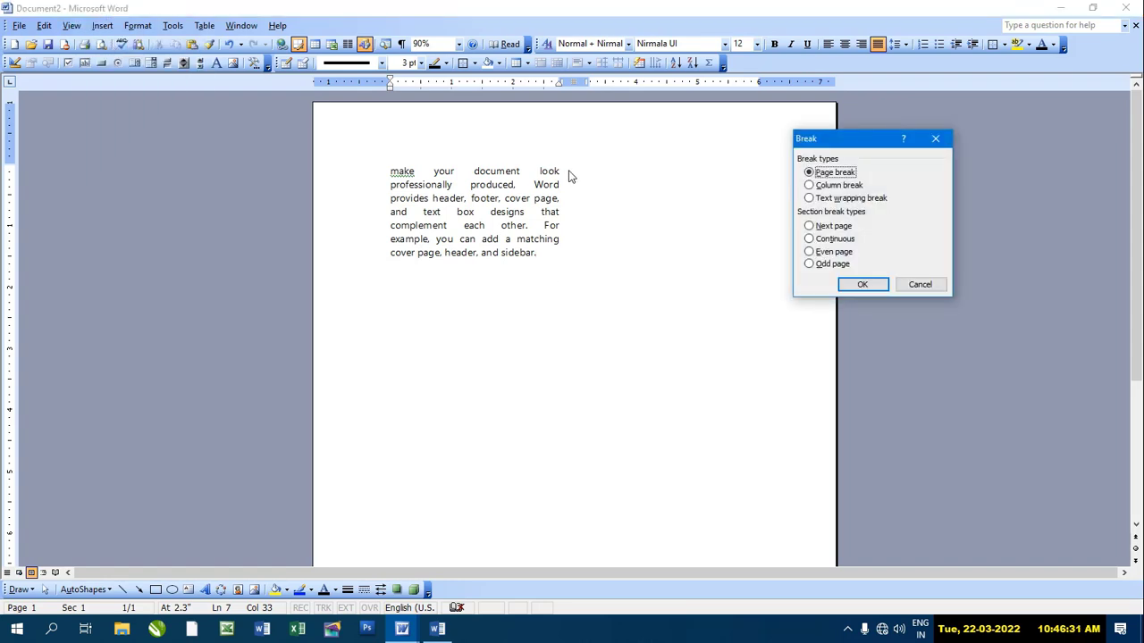
left_click(838, 186)
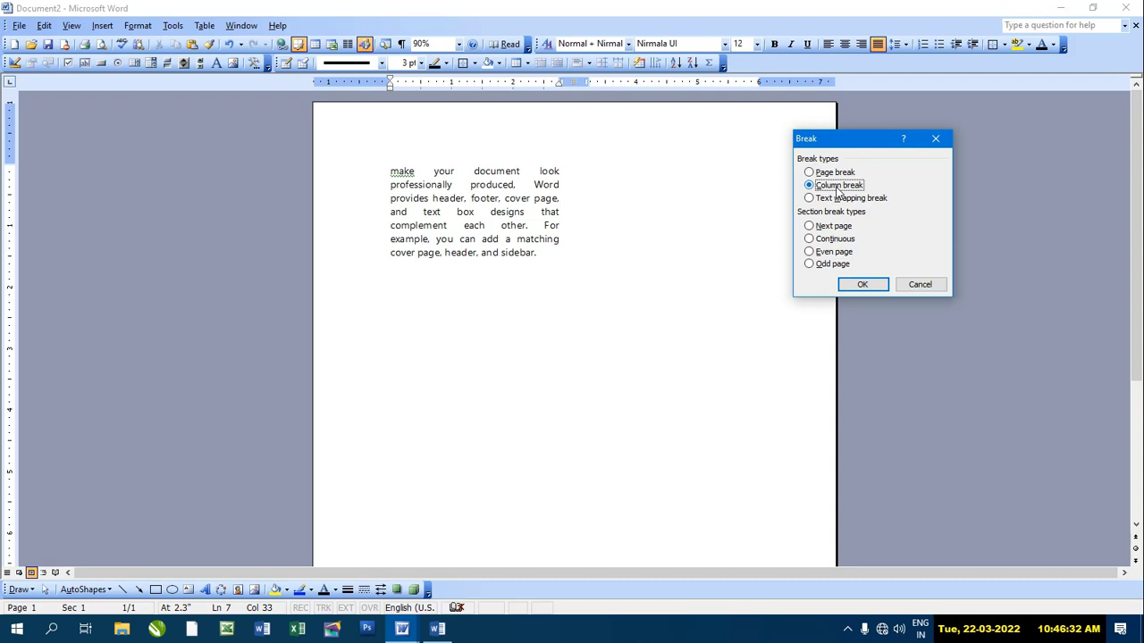
left_click(873, 289)
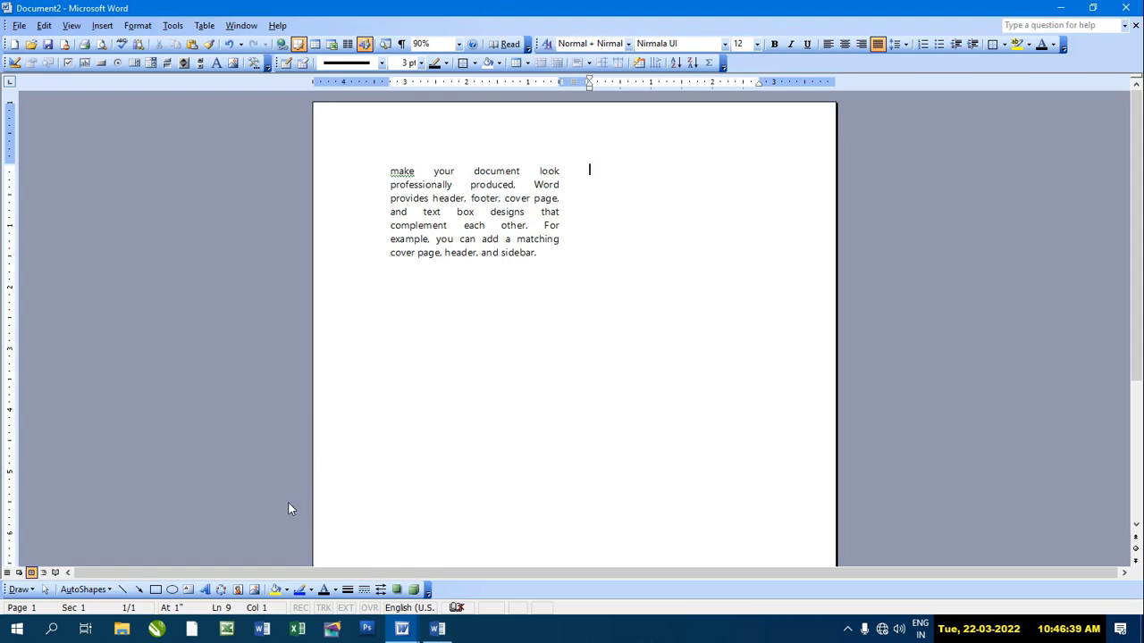
Step: Reopen the Break dialog, cancel it unused, and bring up the taskbar list of open Word documents
left_click(98, 27)
left_click(134, 45)
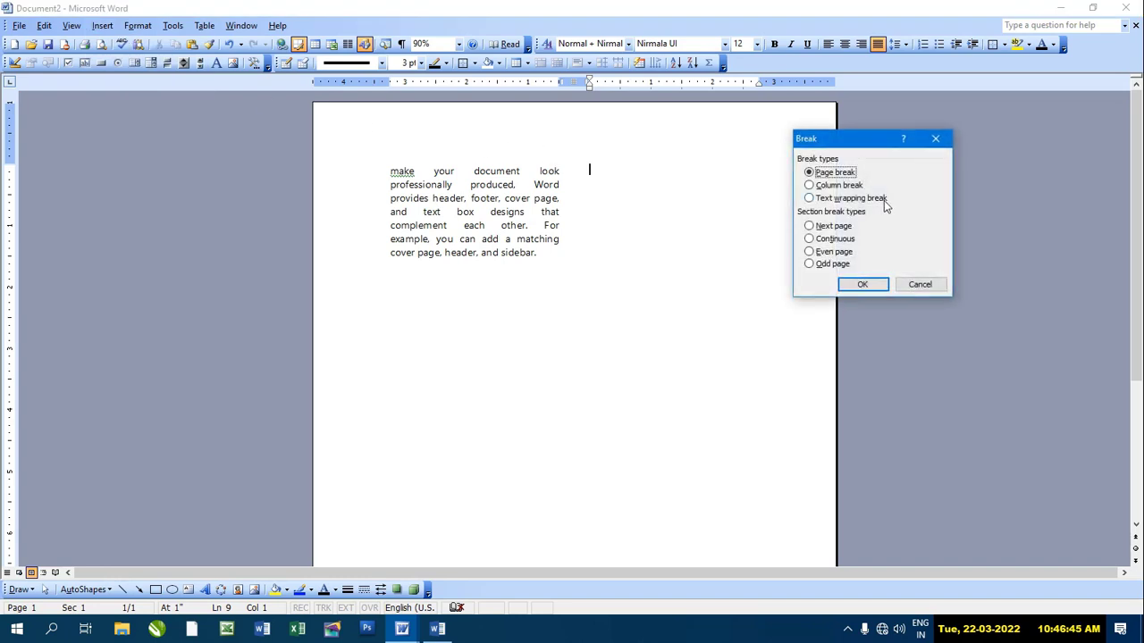
left_click(934, 140)
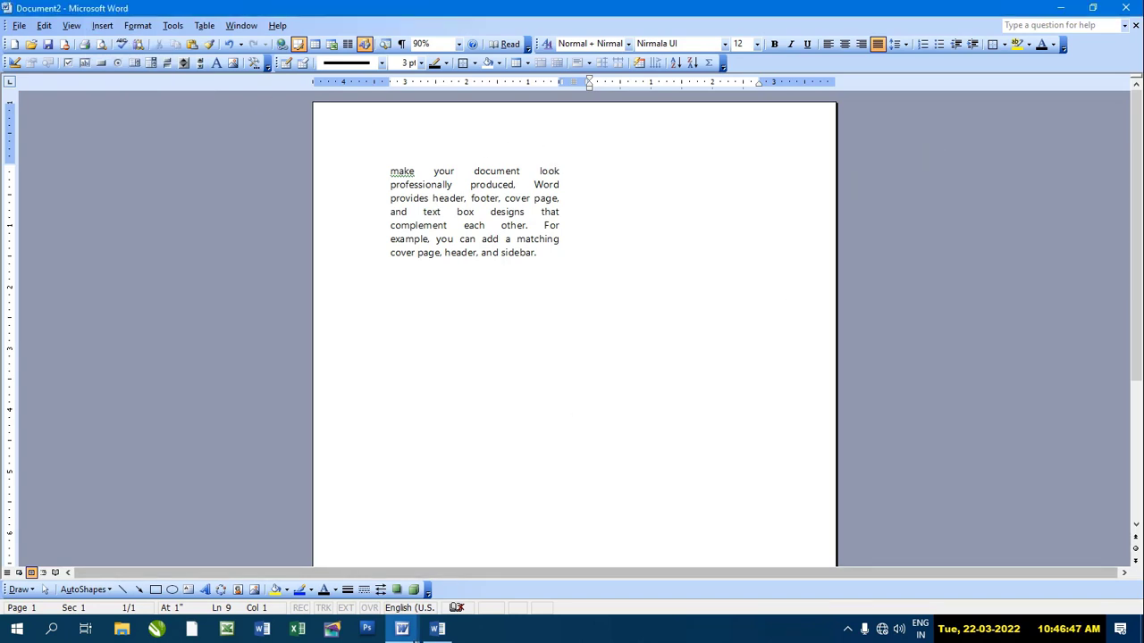
left_click(401, 631)
Step: Switch to Document1 and turn on Show/Hide ¶ formatting marks
left_click(323, 562)
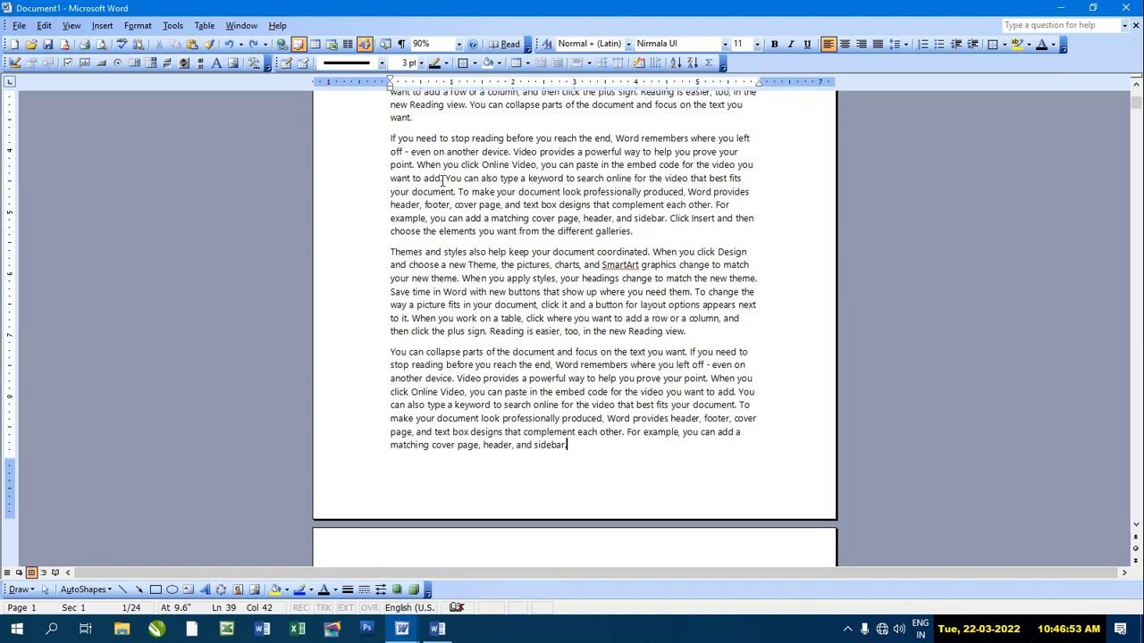
scroll(441, 179, "up", 3, "ctrl")
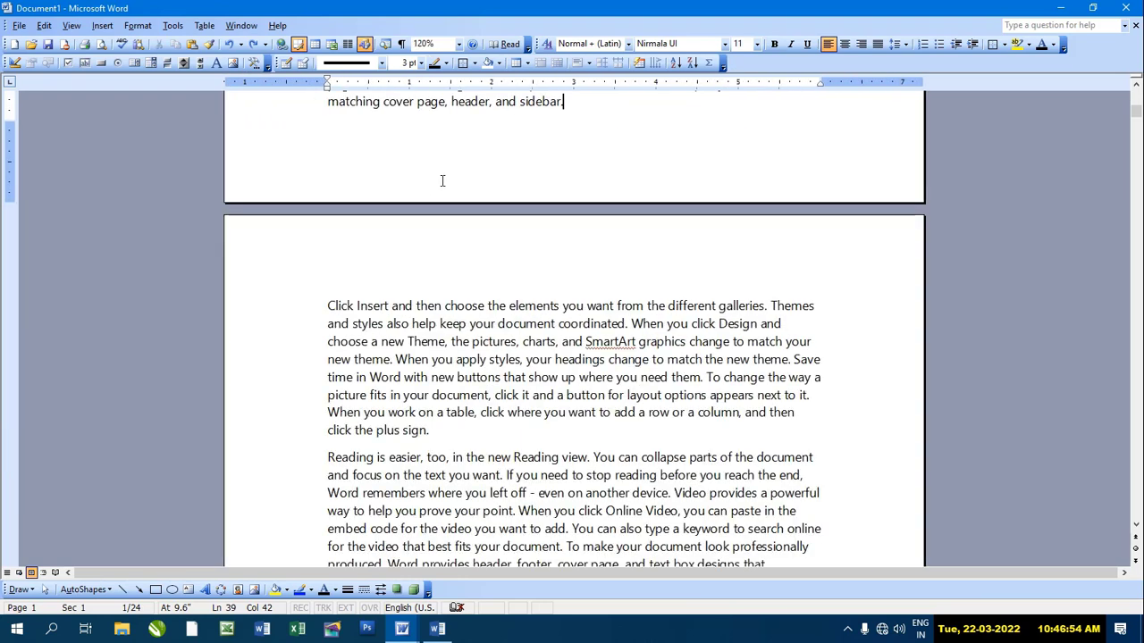
left_click(401, 45)
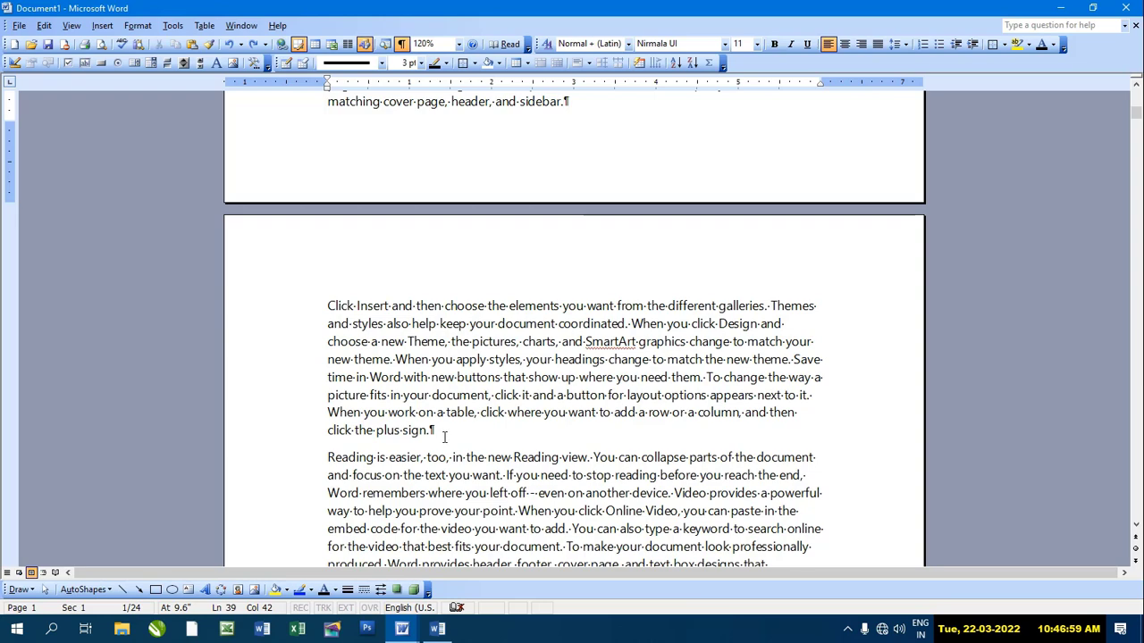
Step: Split the paragraph after 'too,' with Enter, rejoin it with Backspace, and hide formatting marks
scroll(447, 432, "down", 2)
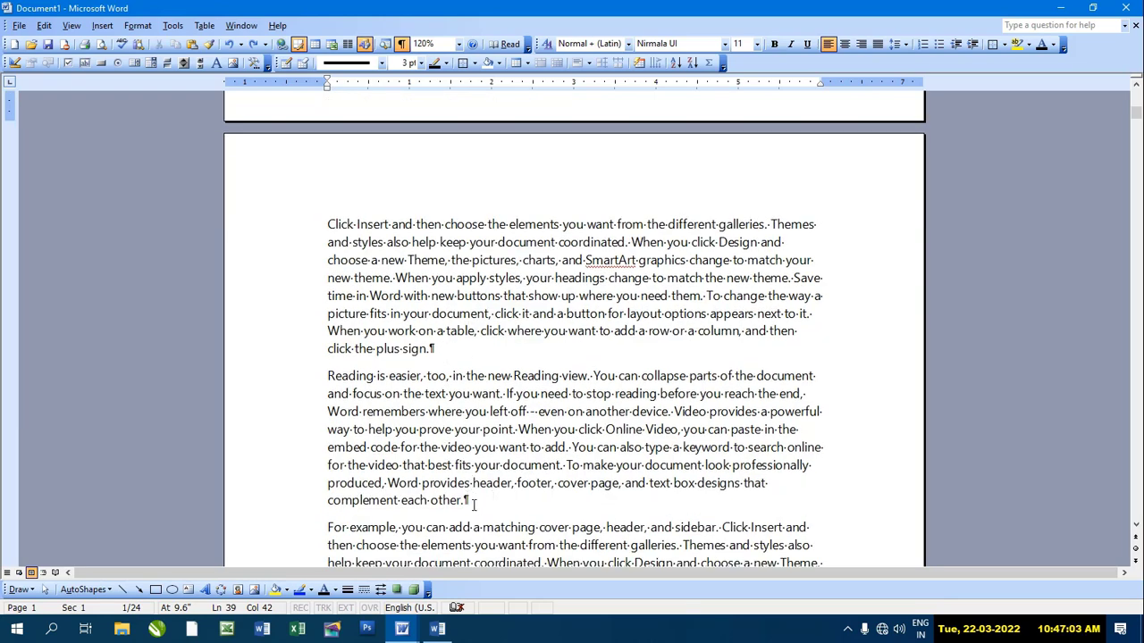
left_click(449, 375)
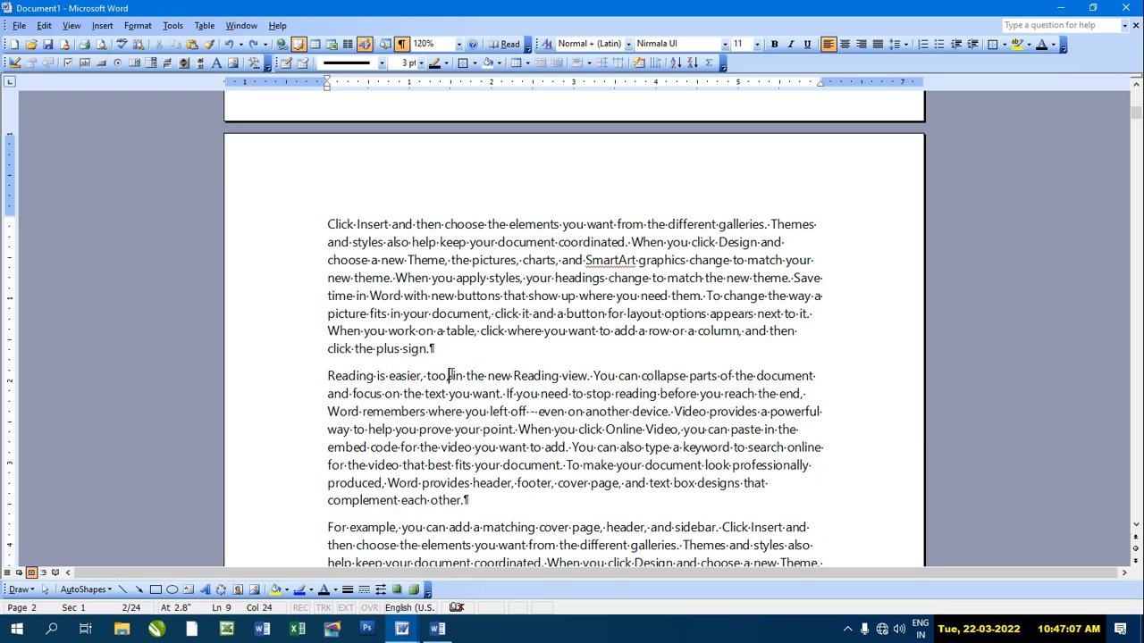
key("Return")
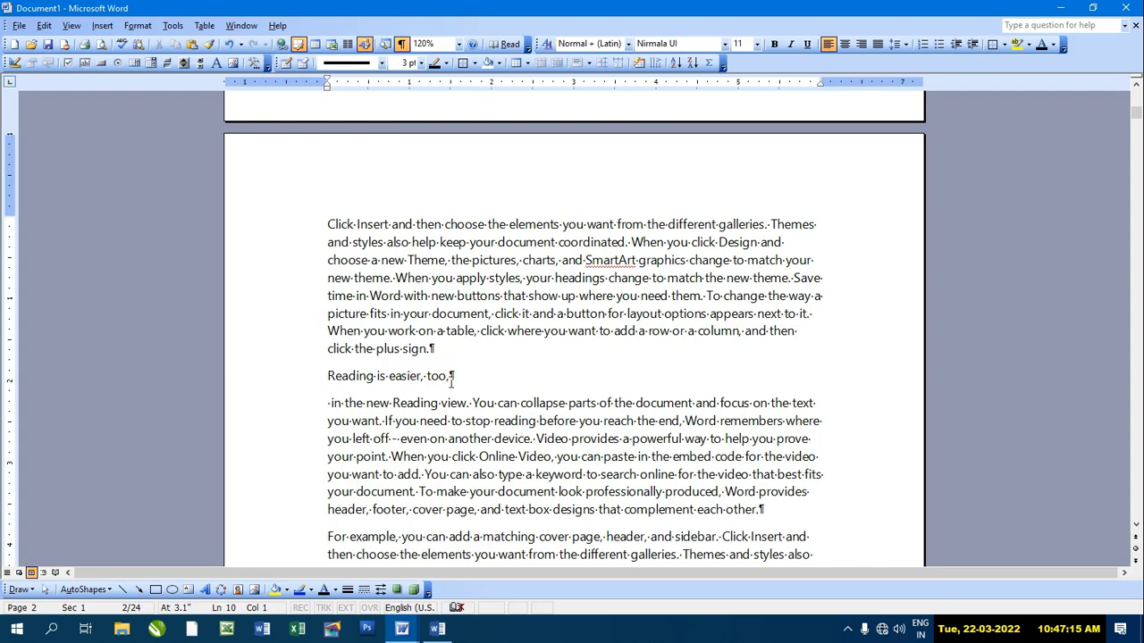
key("BackSpace")
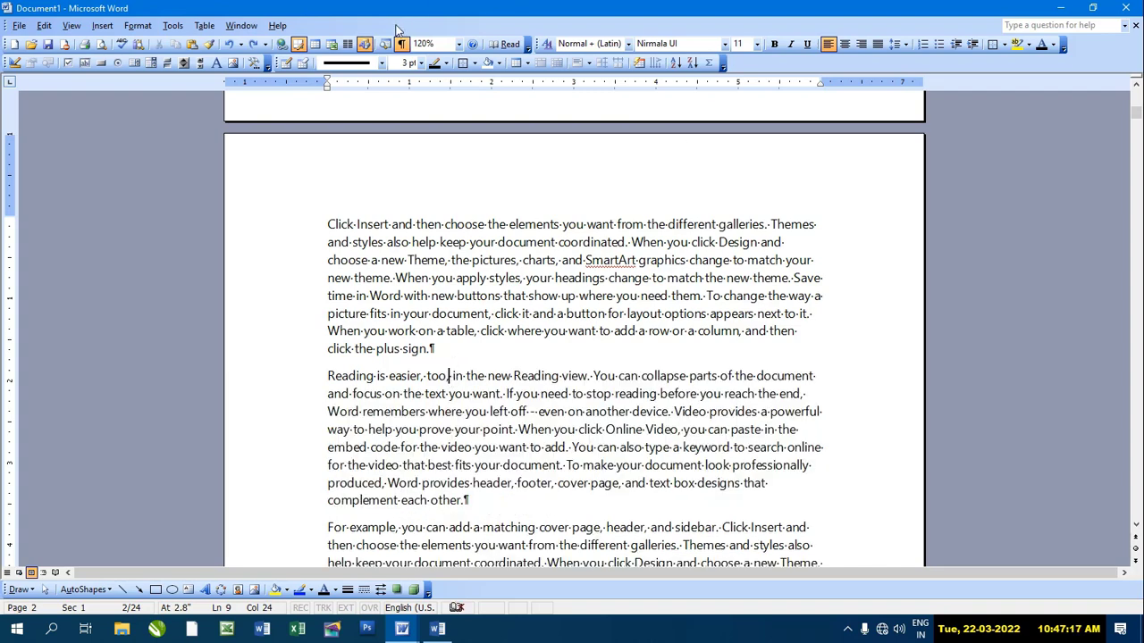
left_click(402, 45)
left_click(101, 25)
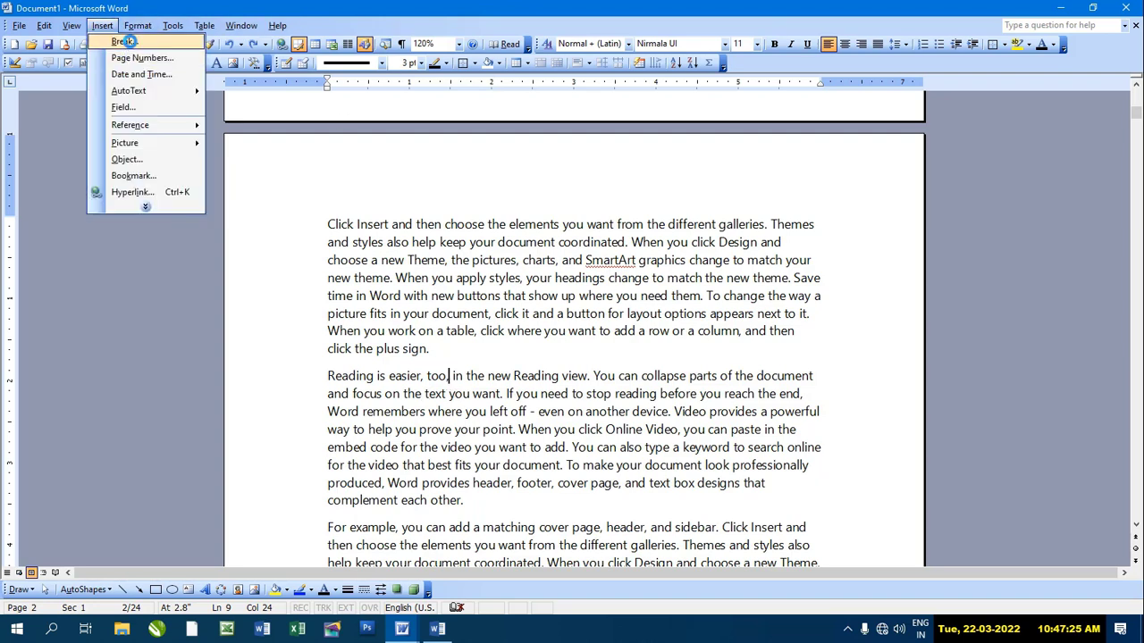
left_click(125, 42)
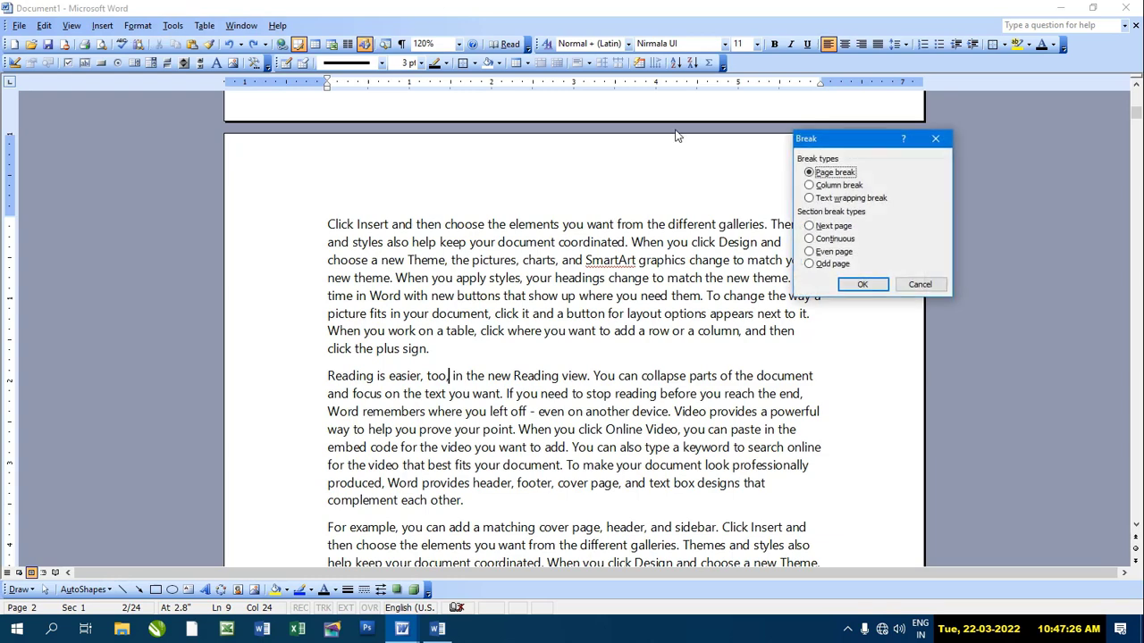
left_click(846, 198)
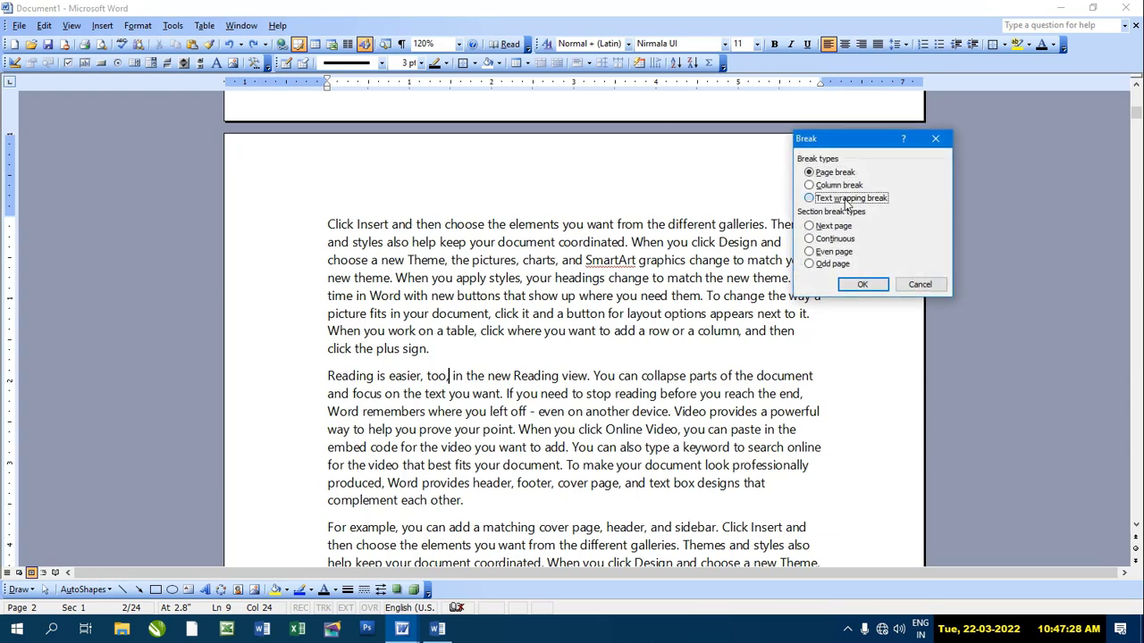
left_click(862, 286)
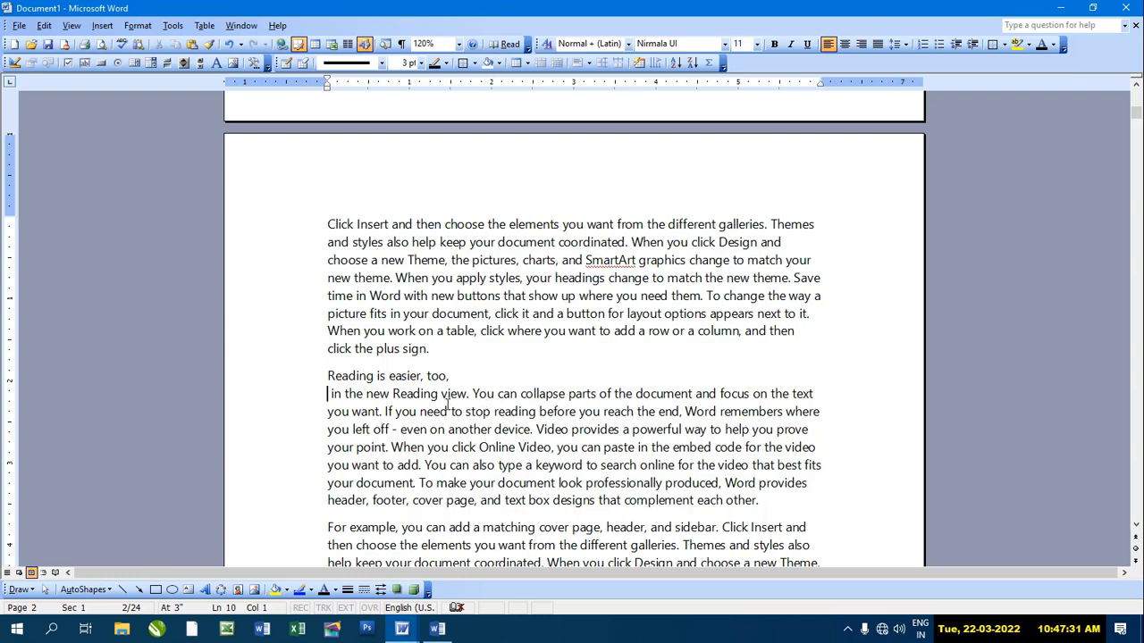
scroll(382, 374, "down", 2)
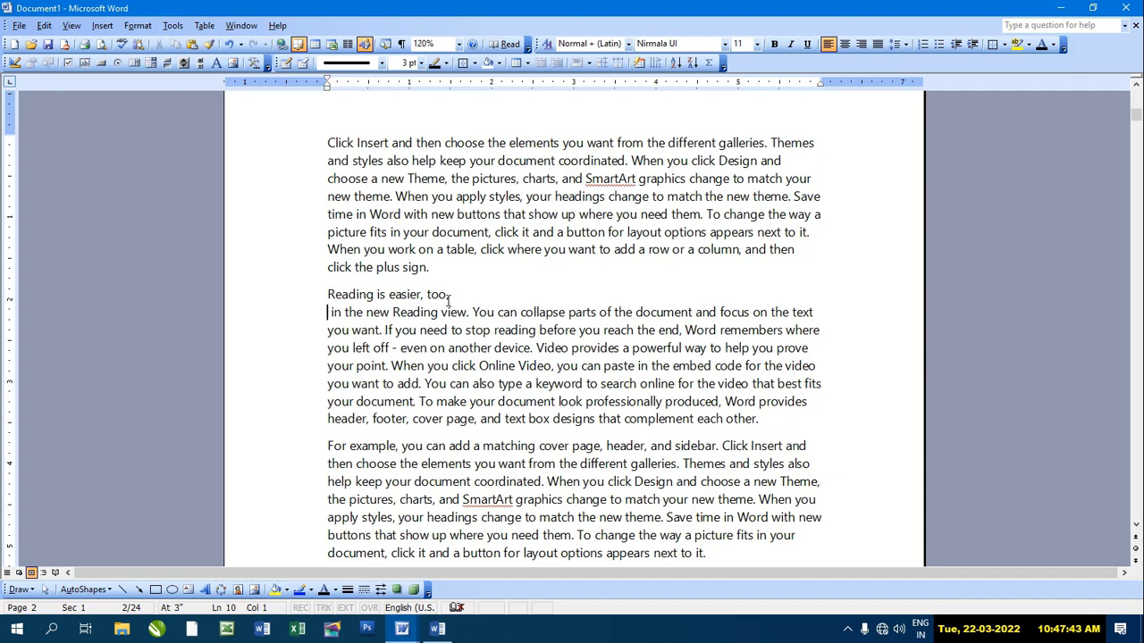
key("BackSpace")
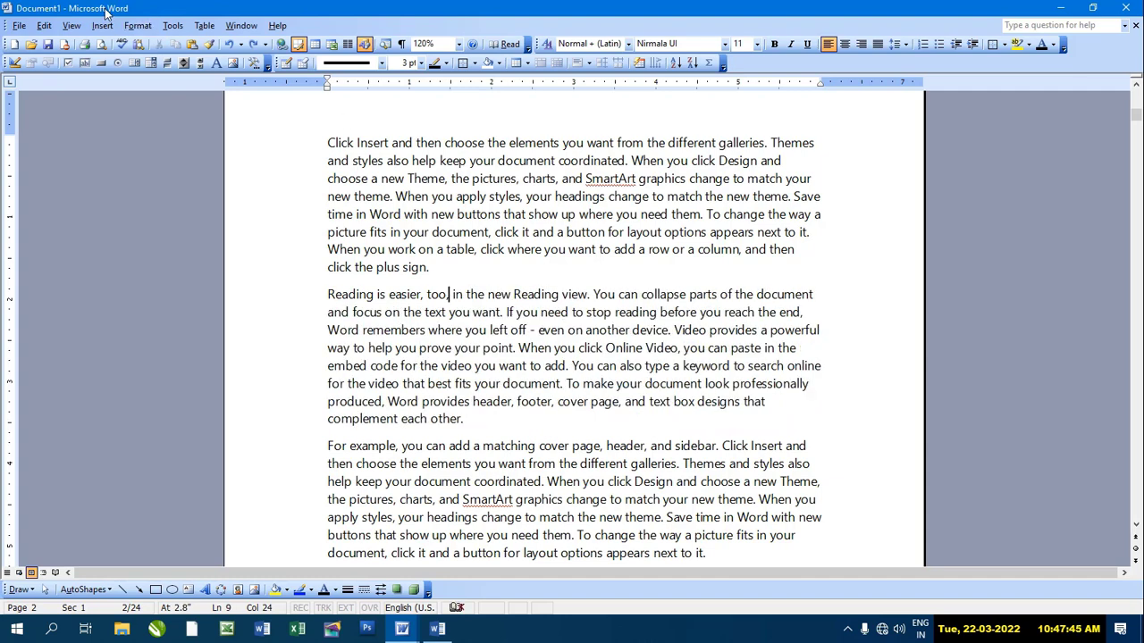
left_click(104, 28)
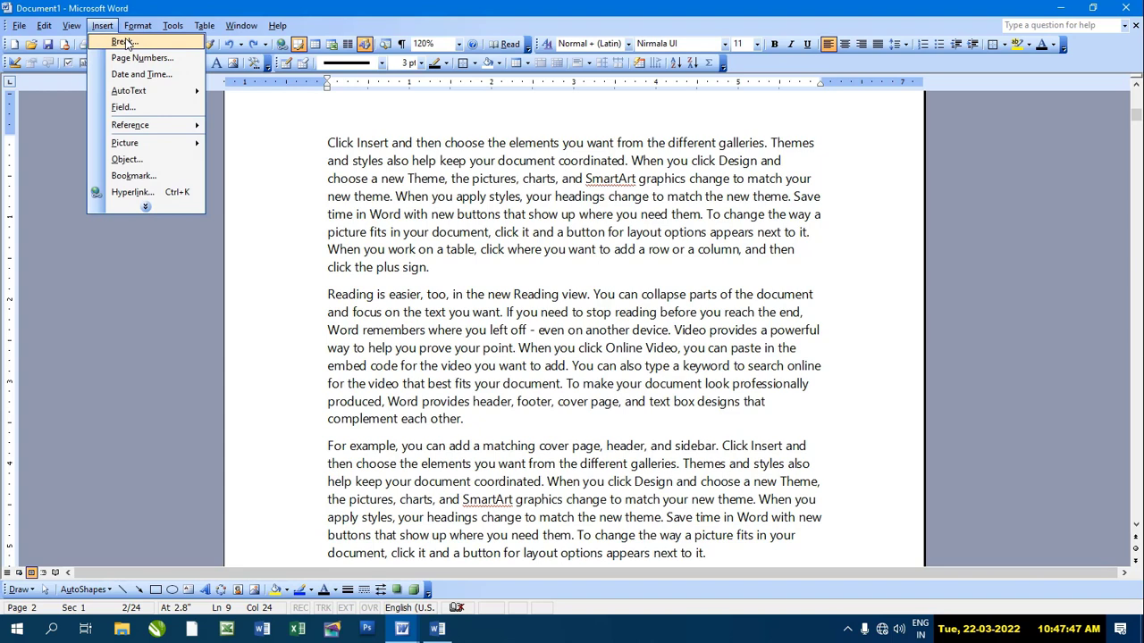
left_click(125, 42)
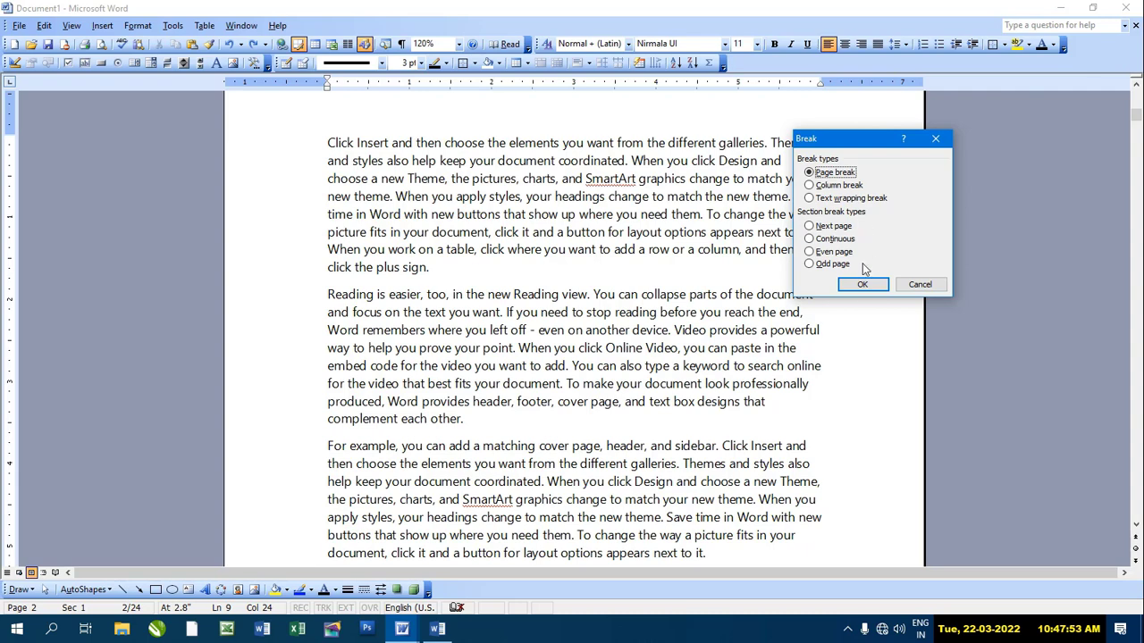
left_click(920, 284)
scroll(760, 406, "down", 3)
scroll(755, 404, "down", 3)
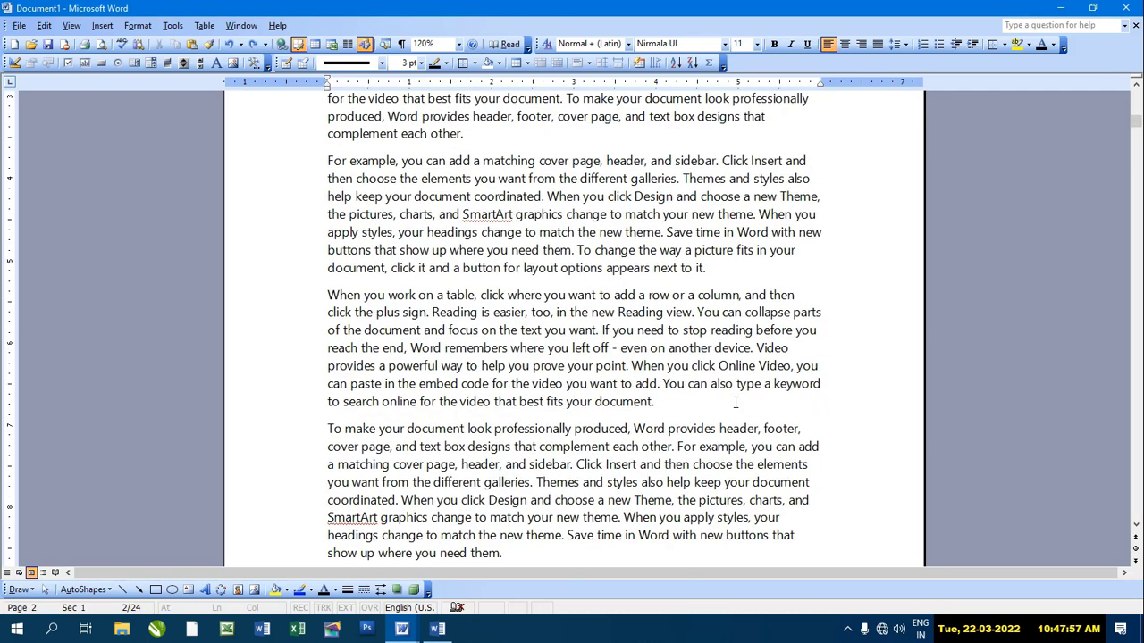
scroll(746, 400, "down", 5)
scroll(735, 396, "down", 3)
scroll(734, 396, "down", 7)
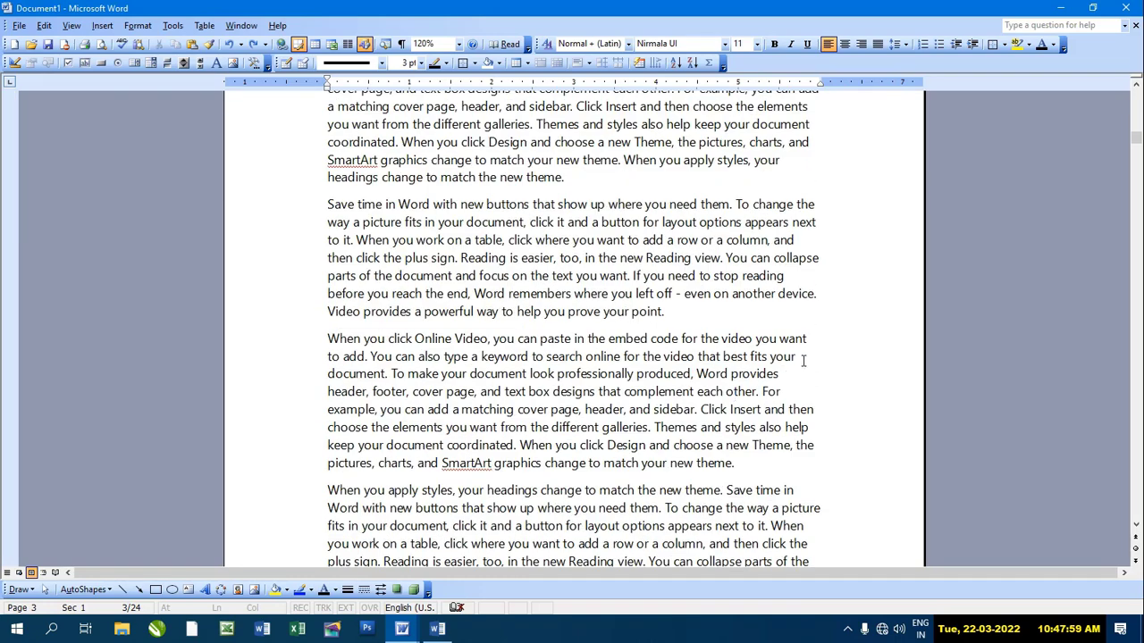
left_click_drag(1137, 138, 1137, 146)
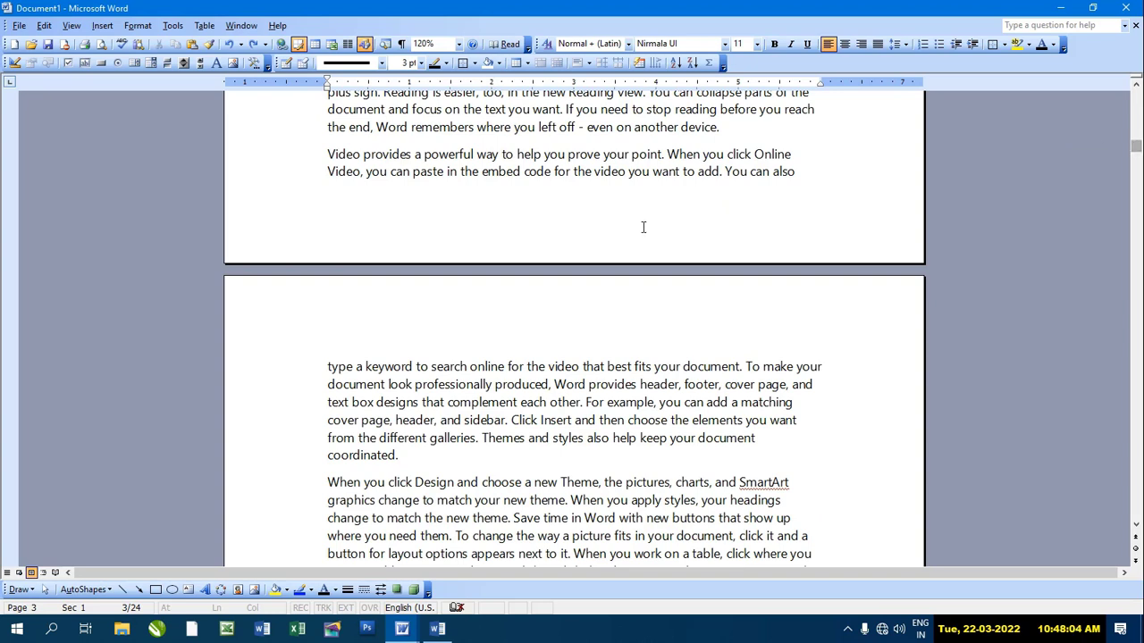
left_click(323, 366)
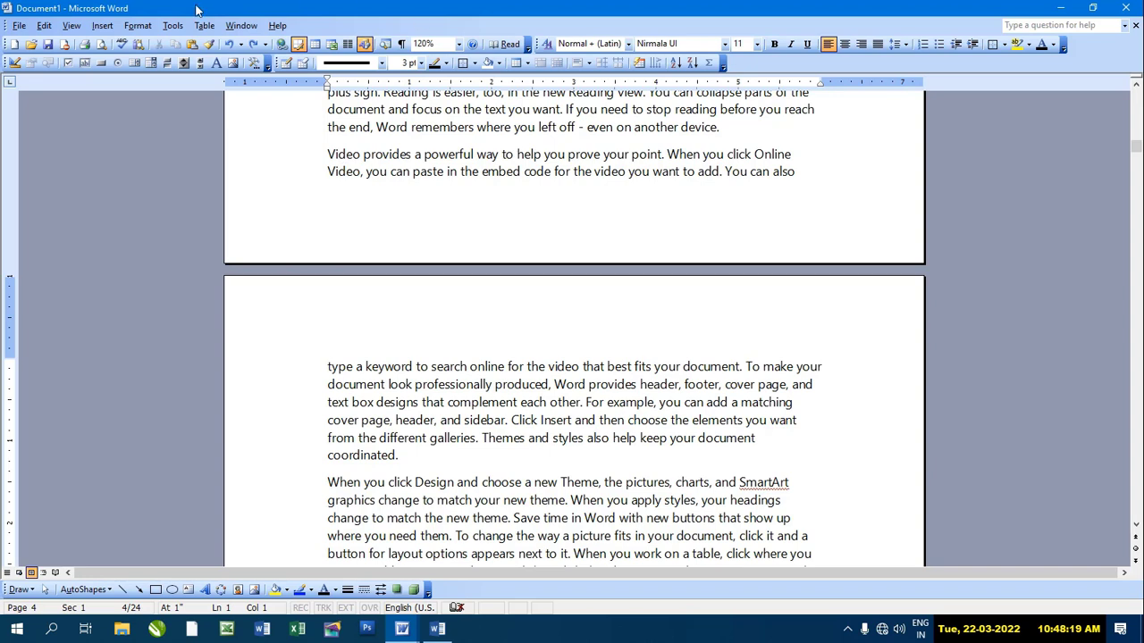
Step: Insert a Next Page section break that starts section 2
left_click(102, 29)
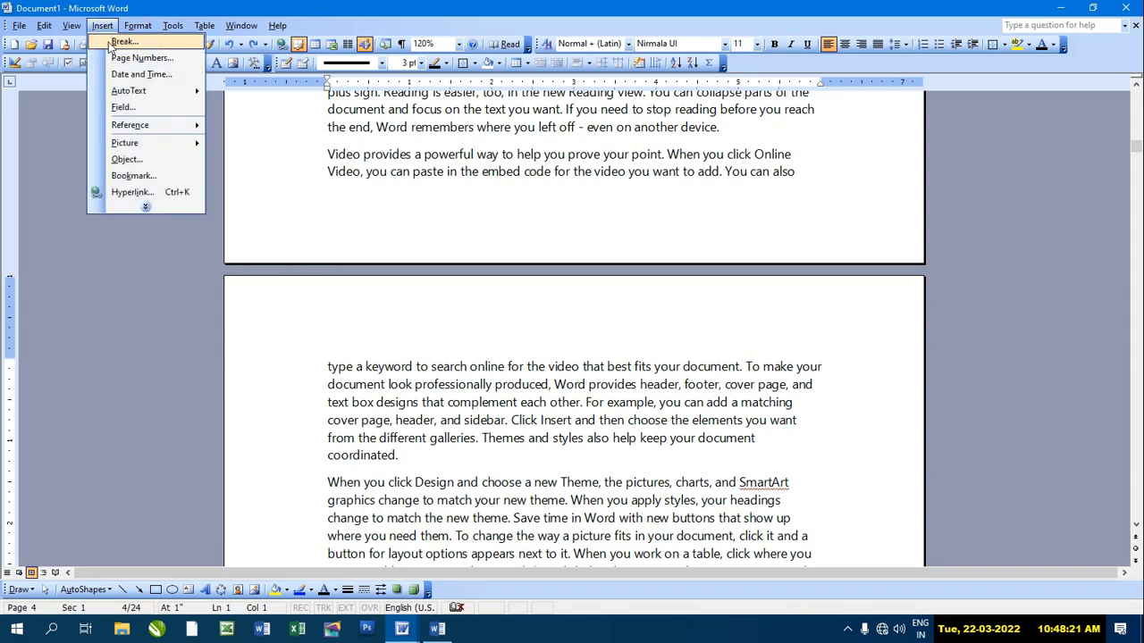
left_click(120, 42)
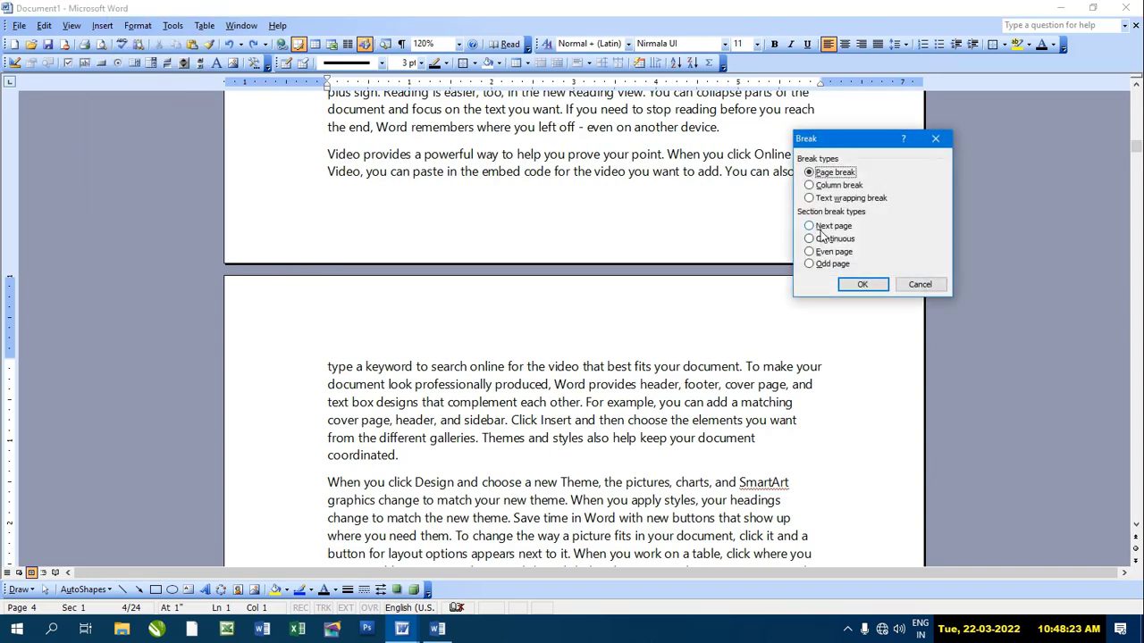
left_click(809, 226)
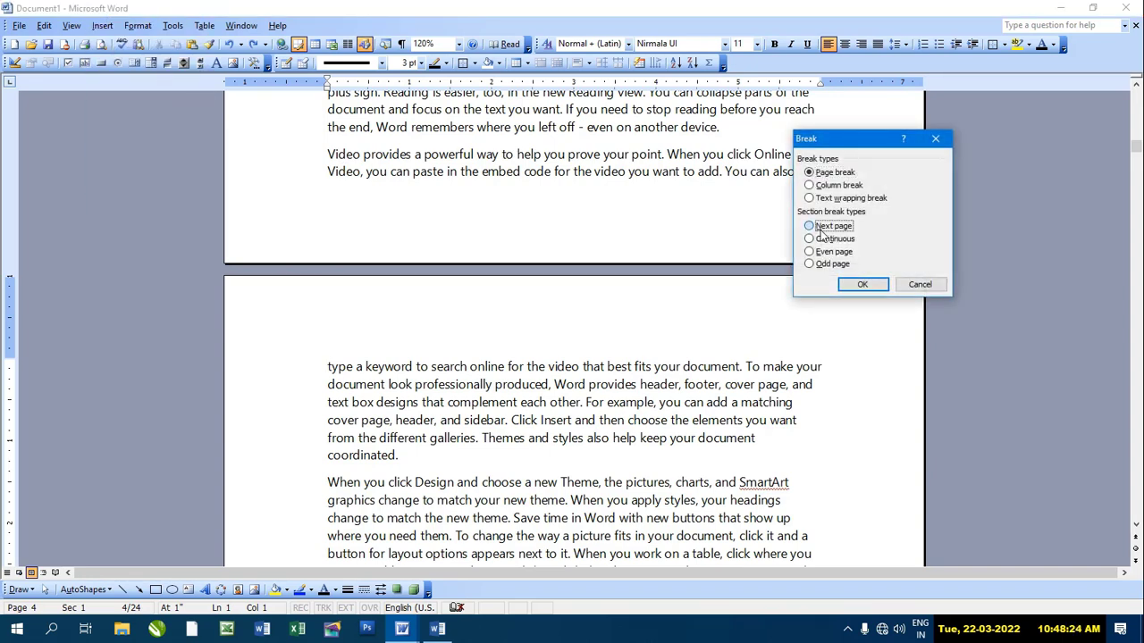
left_click(860, 285)
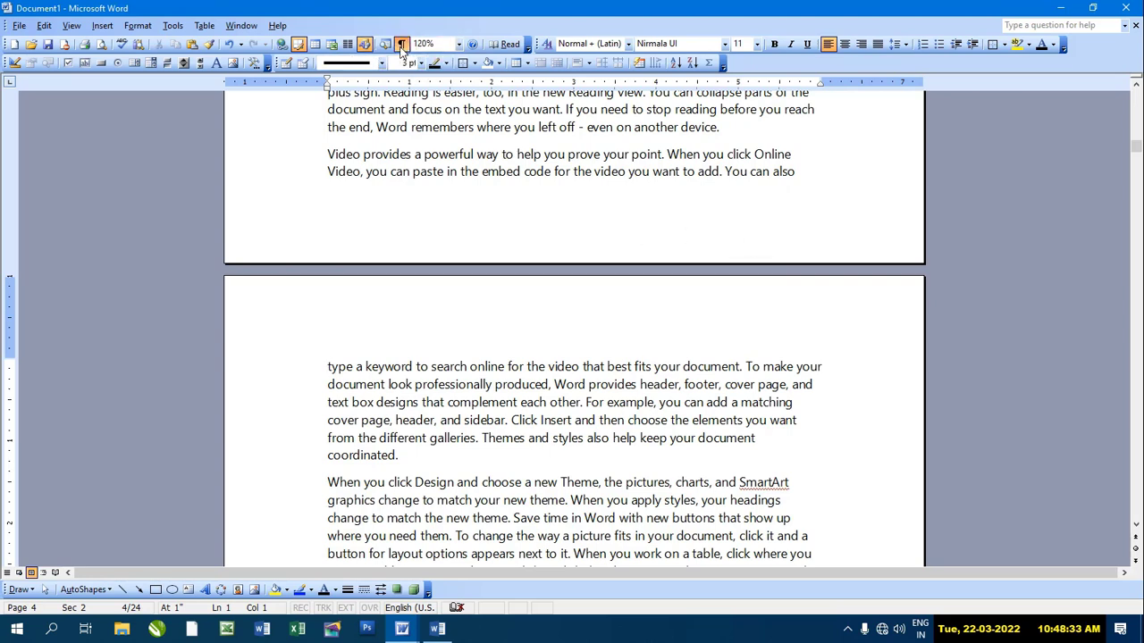
Step: With formatting marks shown, delete the closing words so page 3 ends at 'the video you'
left_click(401, 44)
left_click(796, 172)
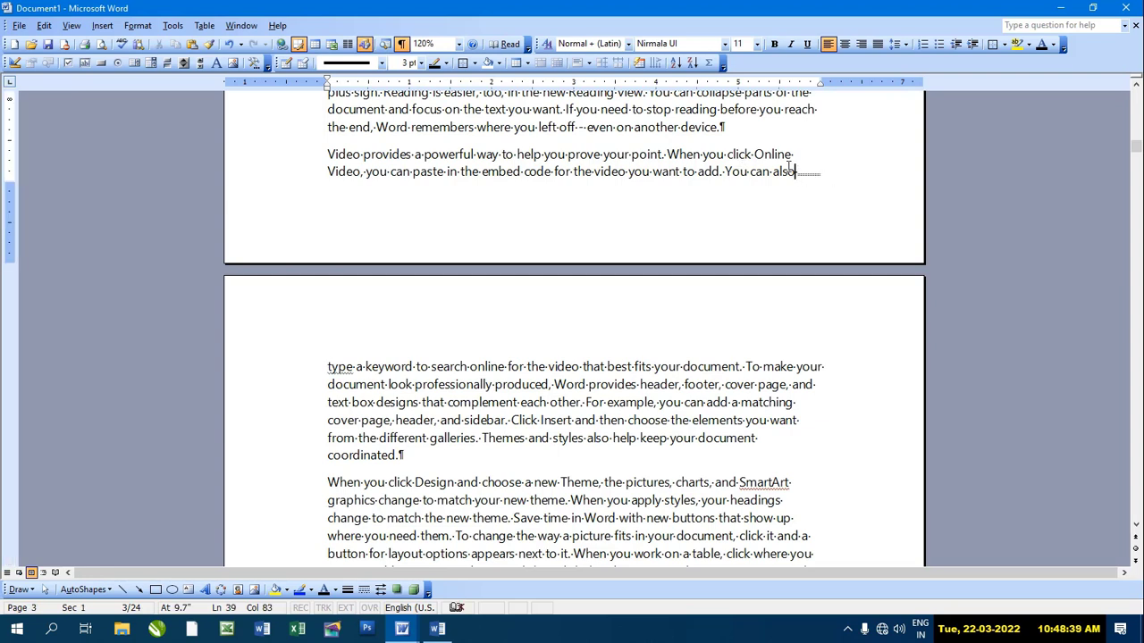
key("BackSpace")
key("BackSpace")
key("BackSpace")
key("BackSpace")
key("BackSpace")
key("BackSpace")
key("BackSpace")
key("BackSpace")
key("BackSpace")
key("BackSpace")
key("BackSpace")
key("BackSpace")
key("BackSpace")
key("BackSpace")
key("BackSpace")
key("BackSpace")
key("BackSpace")
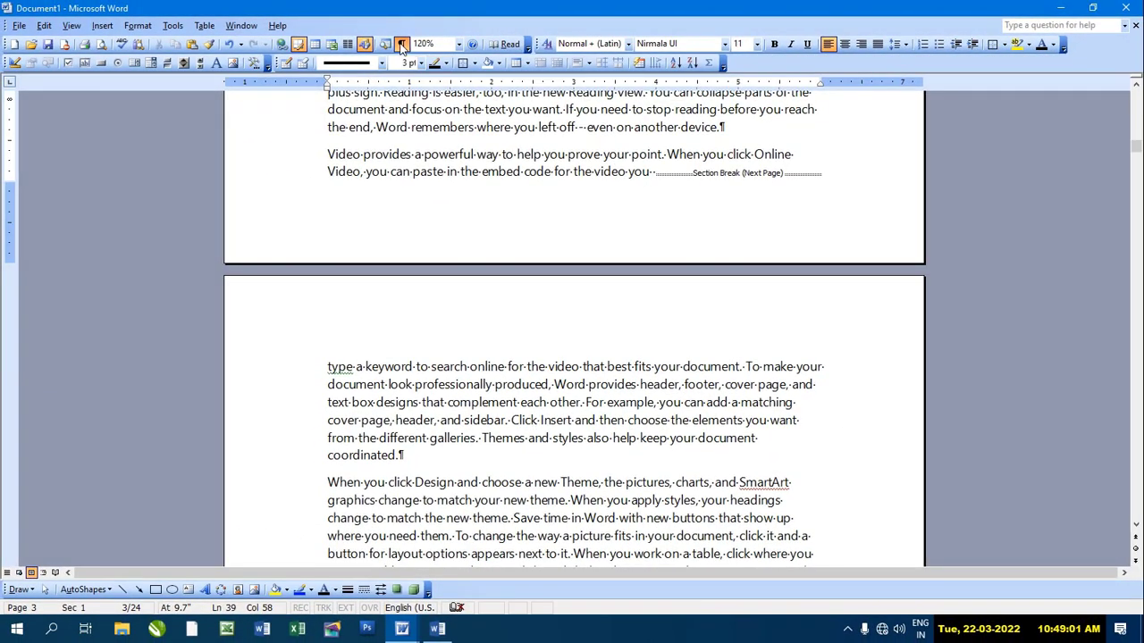
left_click(401, 45)
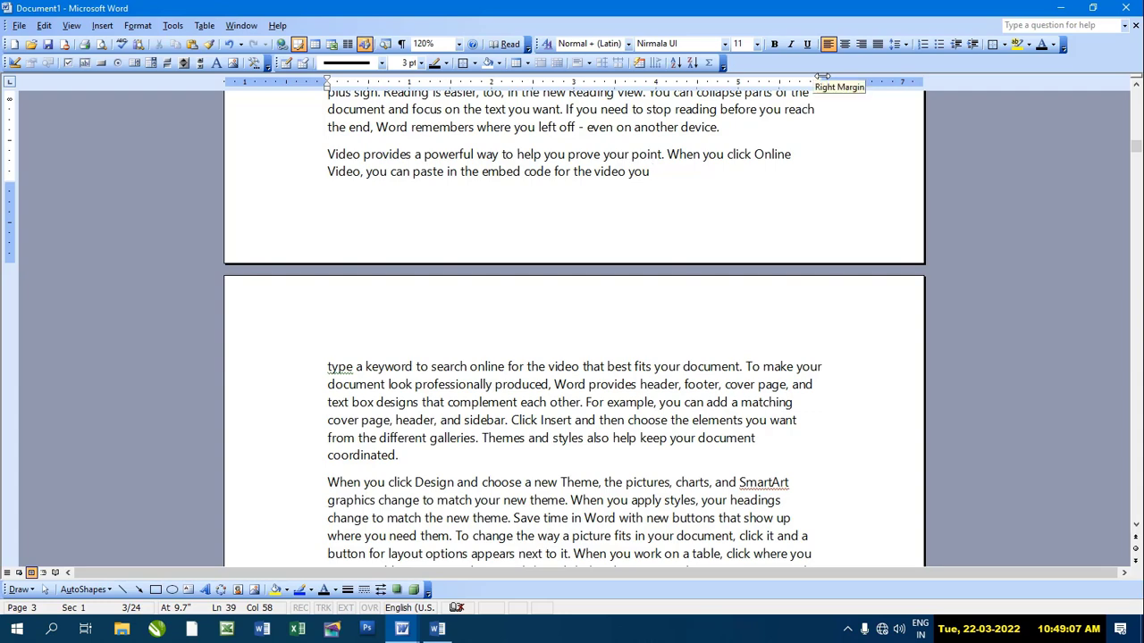
left_click_drag(820, 76, 821, 76)
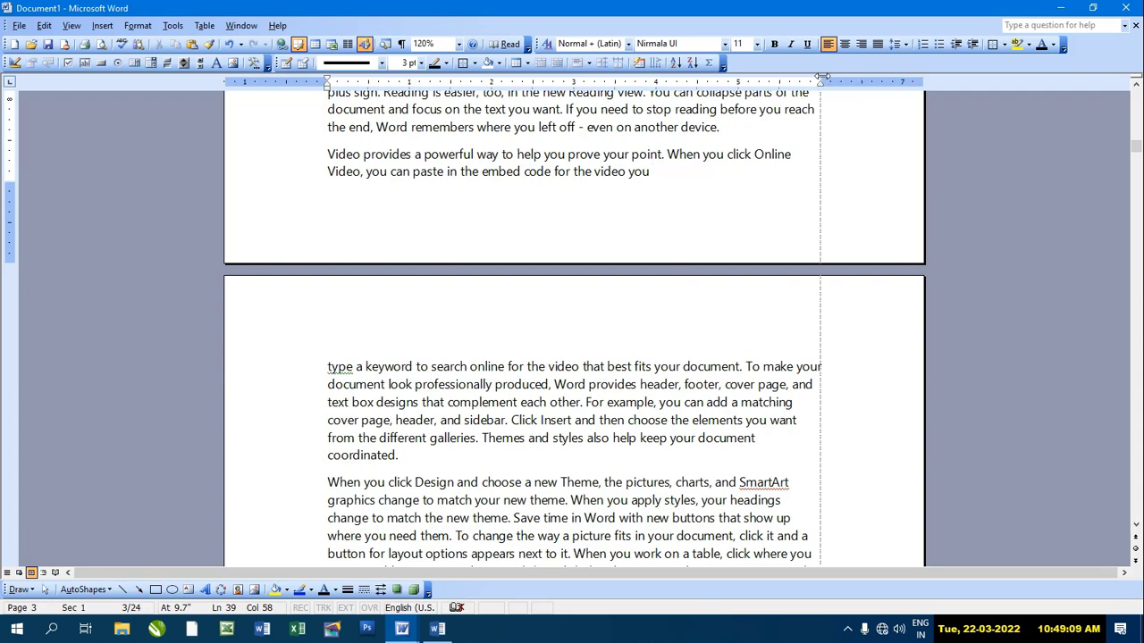
left_click_drag(820, 76, 788, 81)
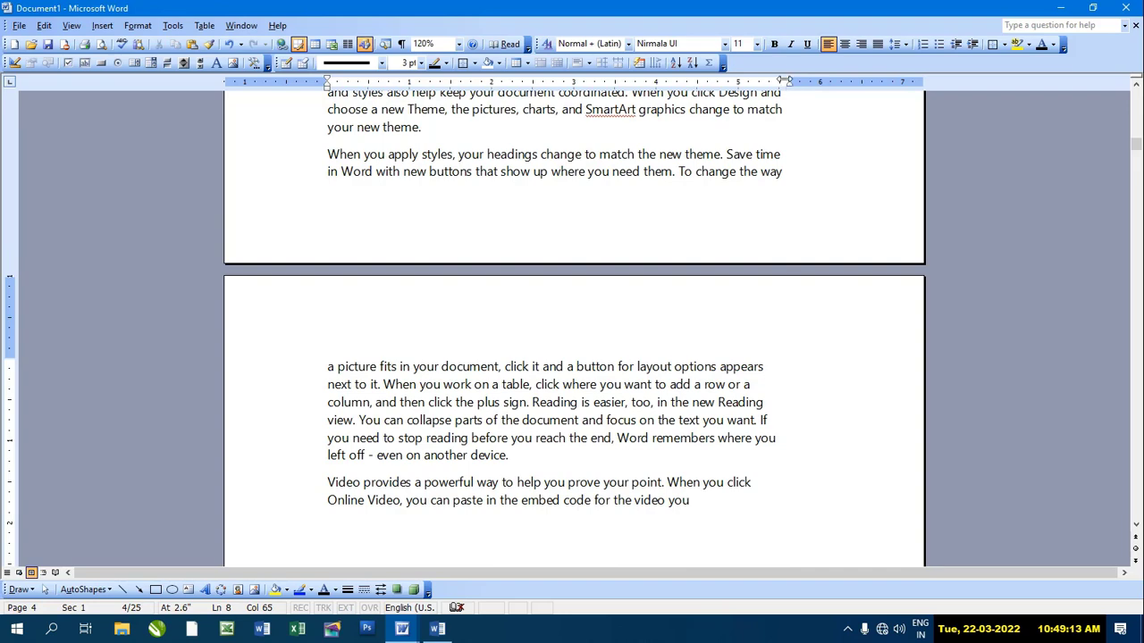
scroll(774, 216, "down", 4)
scroll(774, 217, "down", 3)
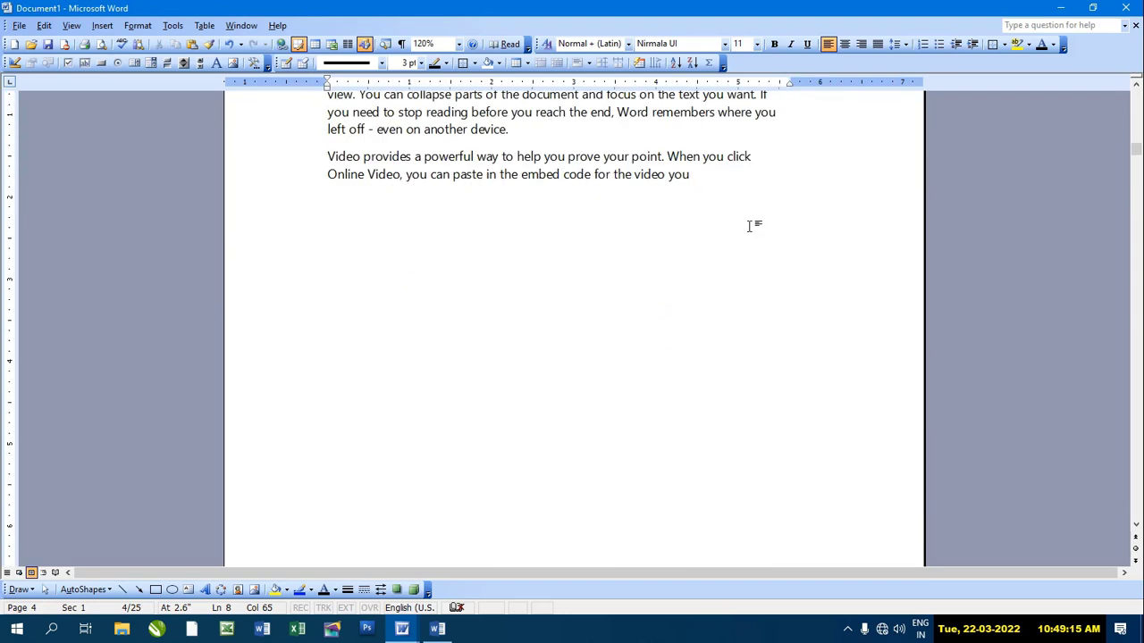
scroll(749, 213, "down", 5)
scroll(749, 214, "down", 7)
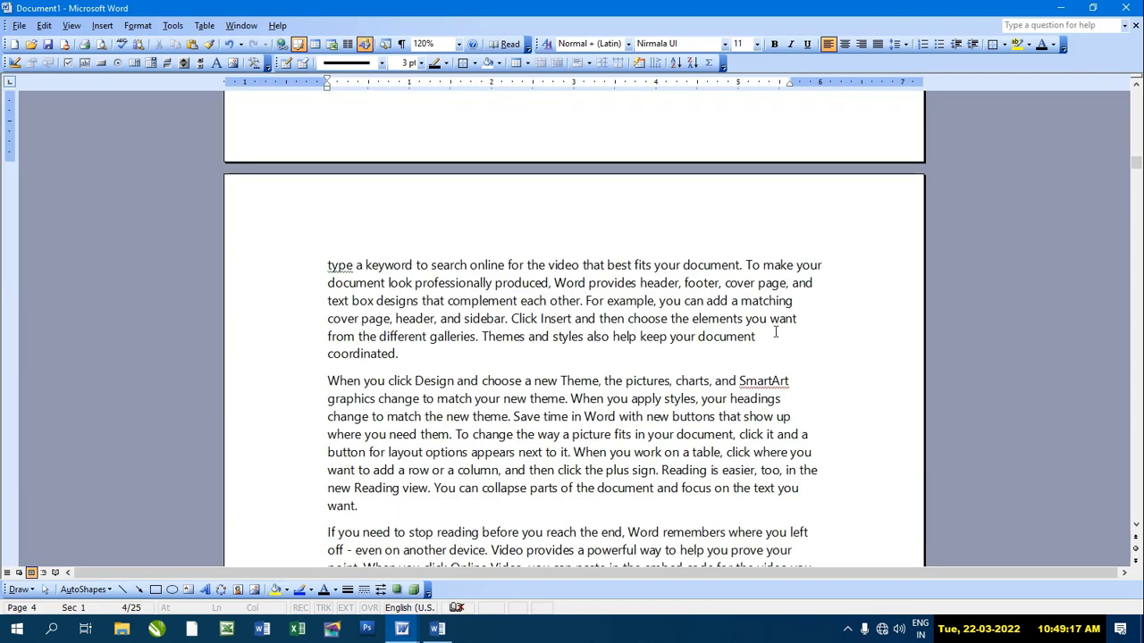
scroll(779, 329, "down", 5)
left_click(755, 298)
scroll(755, 299, "up", 3)
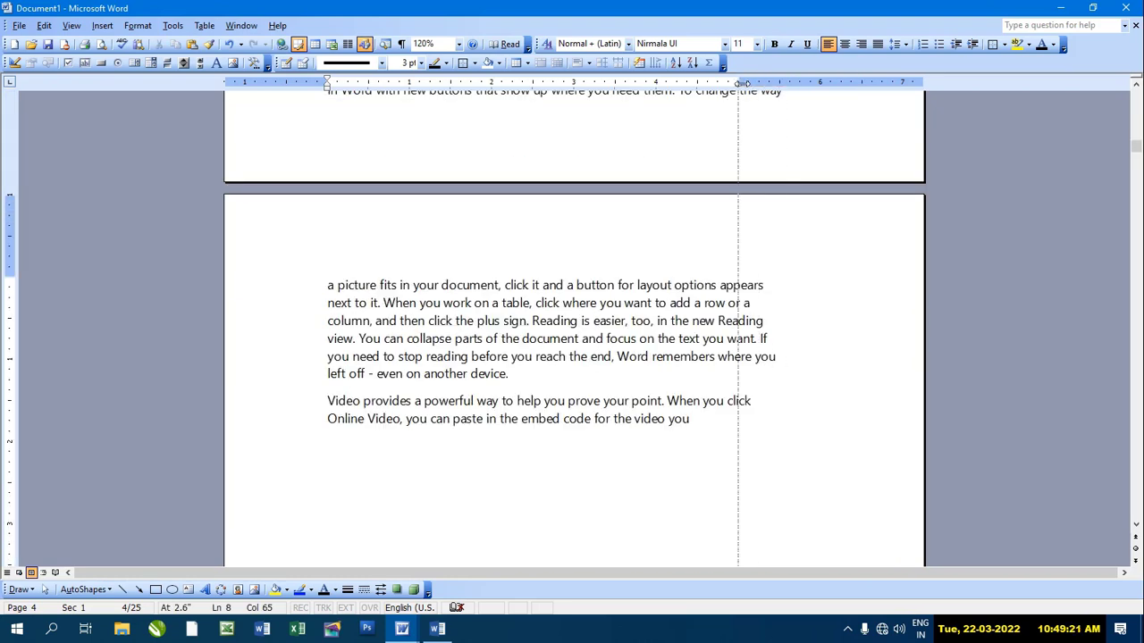
left_click_drag(786, 81, 740, 83)
scroll(754, 355, "down", 6)
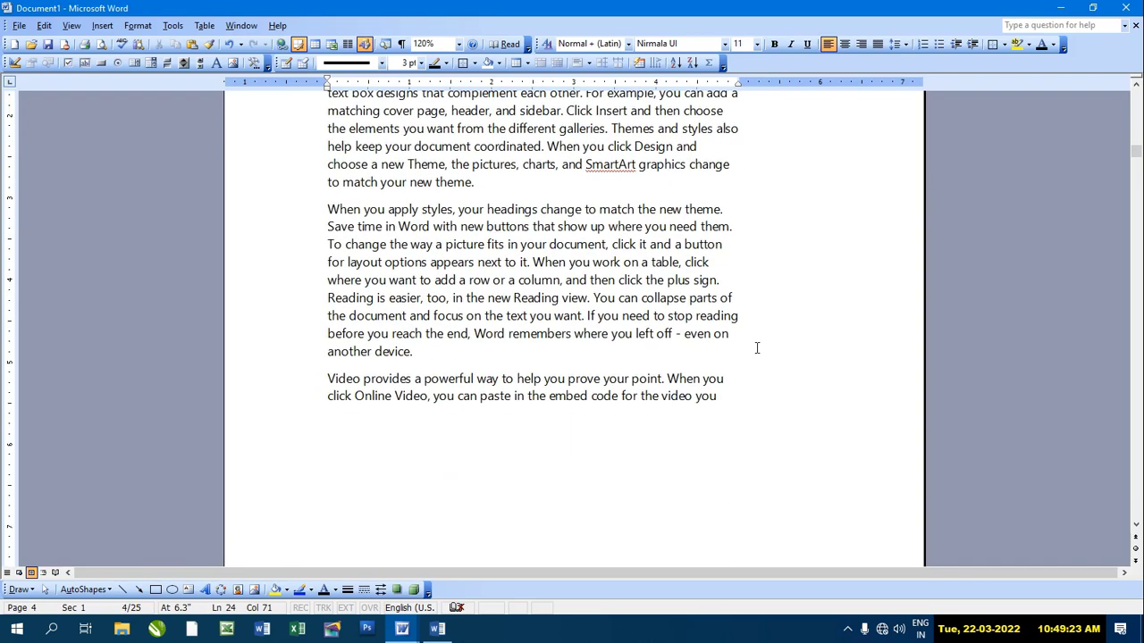
scroll(756, 348, "down", 3)
scroll(748, 340, "down", 8)
scroll(714, 269, "up", 4)
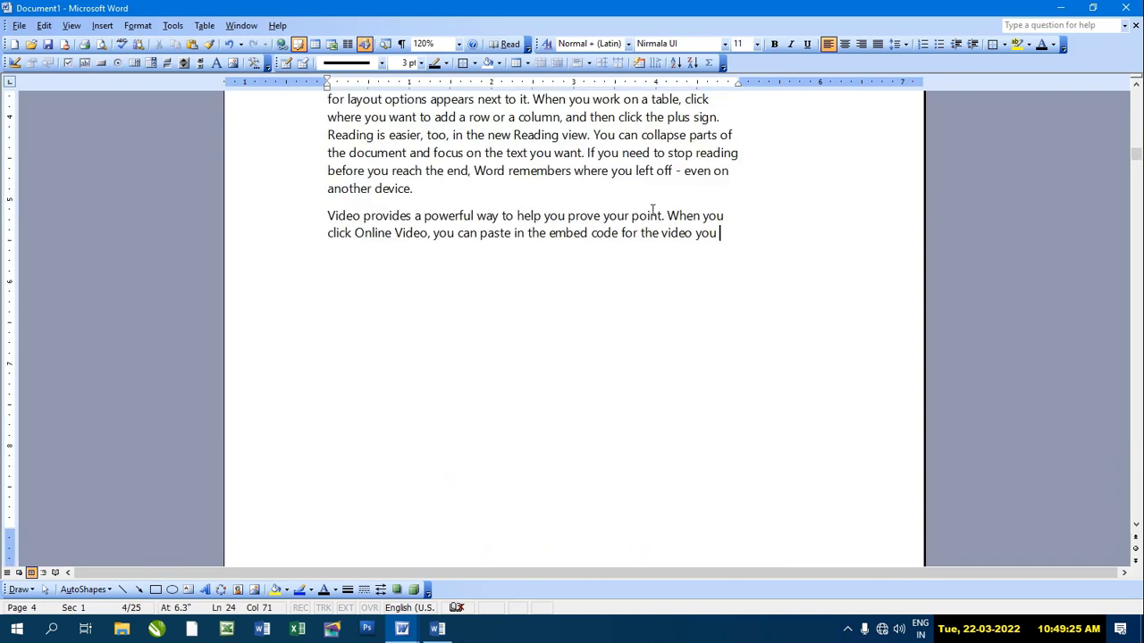
scroll(666, 240, "down", 2)
scroll(667, 242, "down", 1)
scroll(665, 242, "down", 2)
scroll(666, 242, "up", 1)
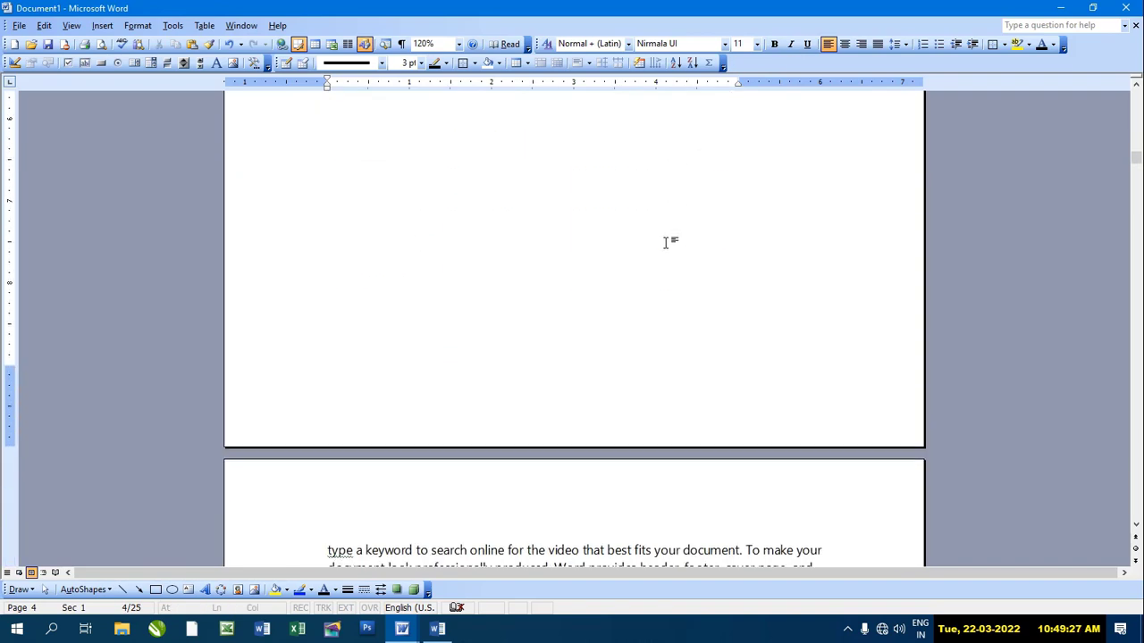
scroll(667, 242, "up", 1)
scroll(700, 176, "down", 2)
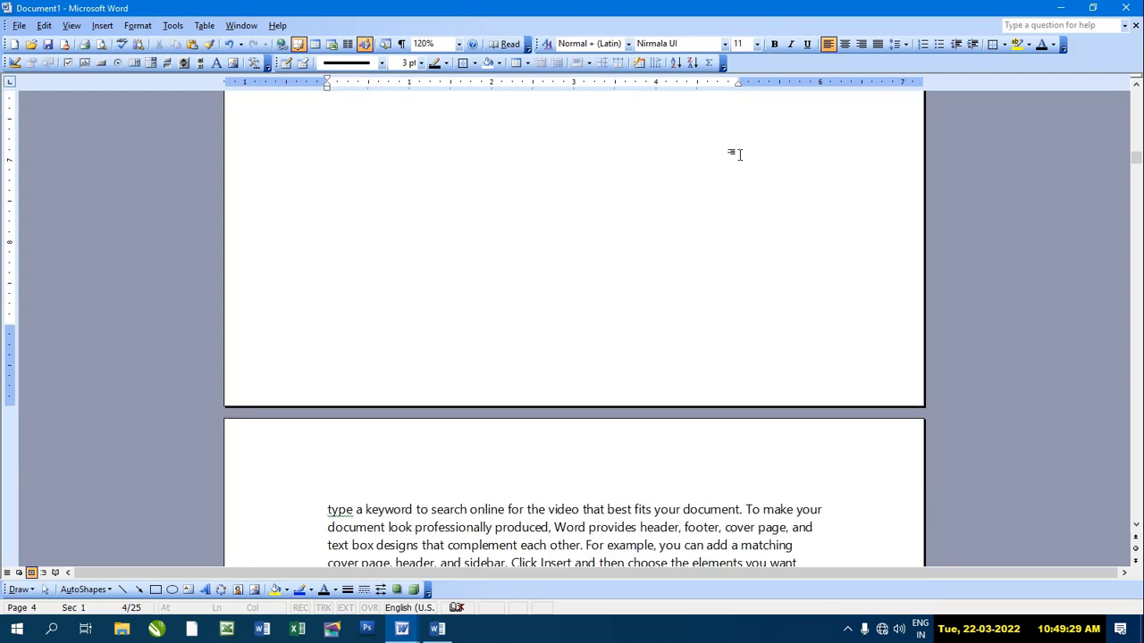
scroll(791, 516, "down", 3)
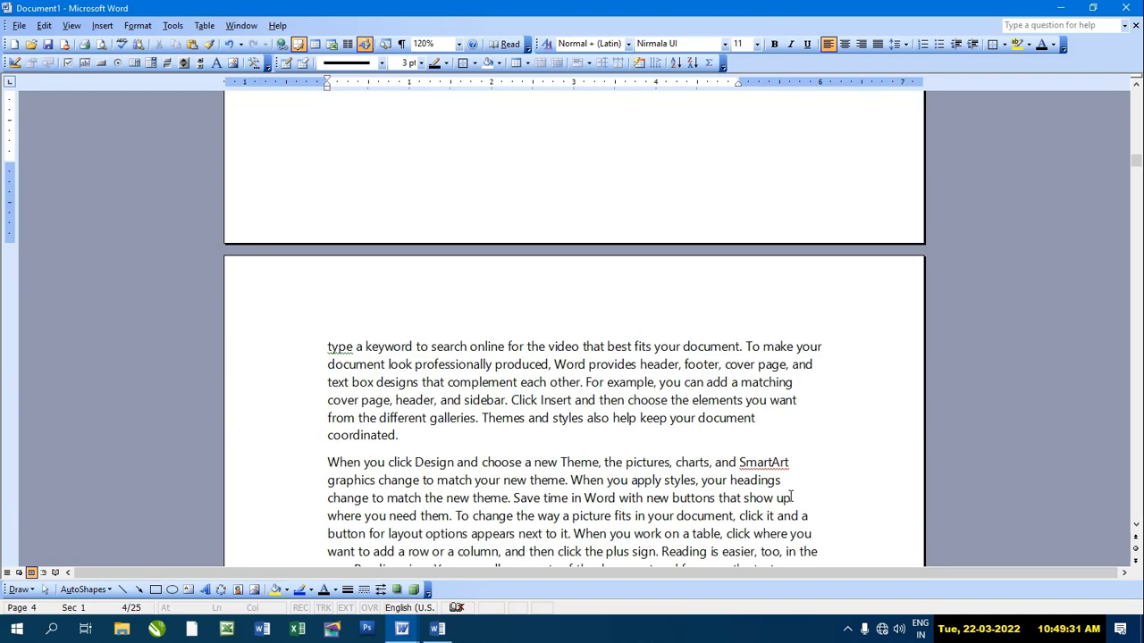
scroll(792, 492, "down", 7)
scroll(791, 493, "down", 3)
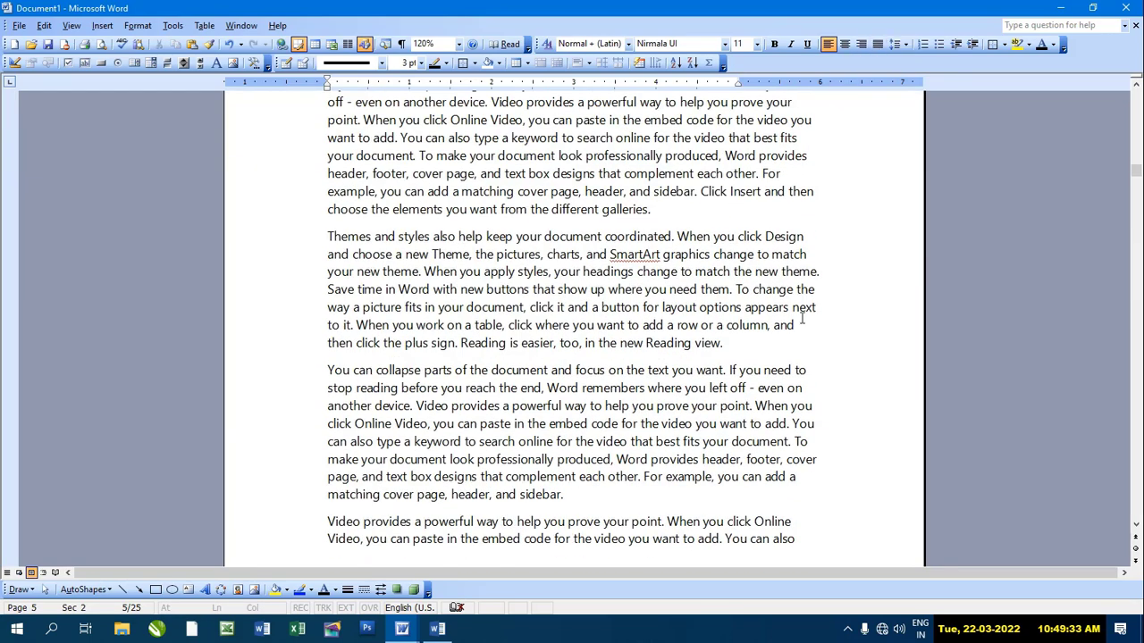
scroll(834, 342, "up", 5)
scroll(829, 330, "up", 6)
scroll(829, 330, "down", 5)
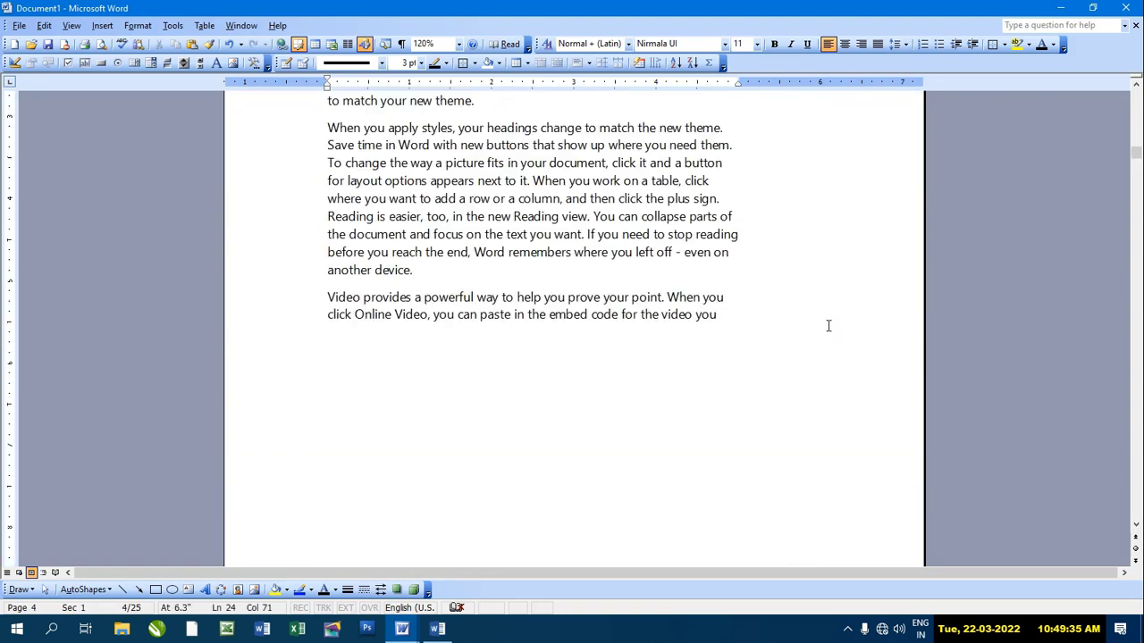
left_click_drag(738, 81, 823, 81)
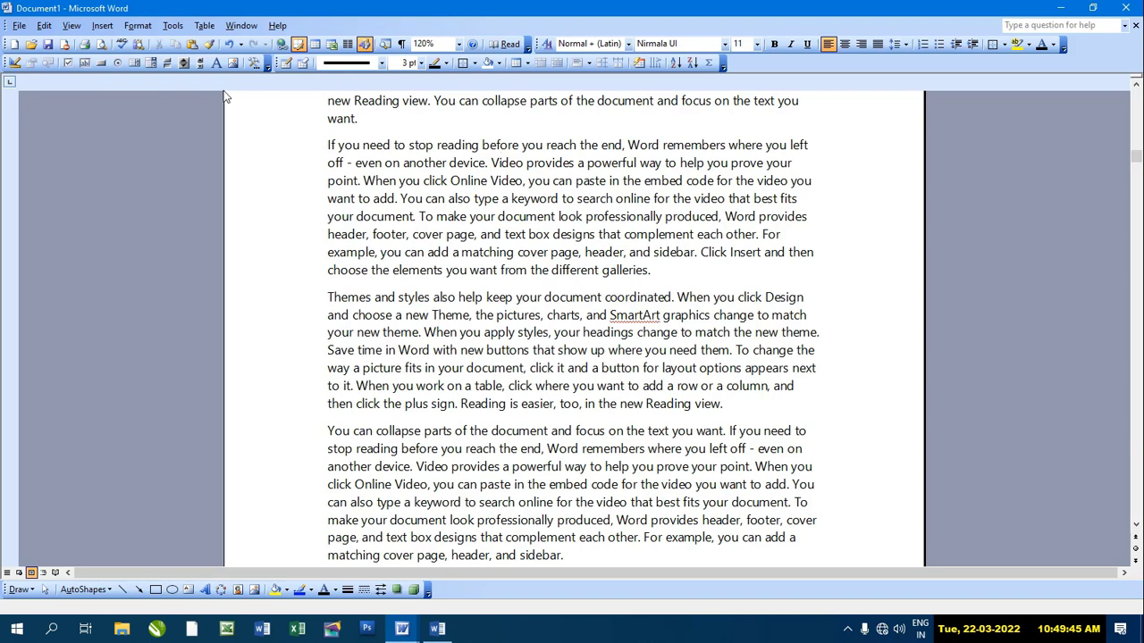
Step: Open the Break dialog and cancel it without inserting anything
left_click(102, 25)
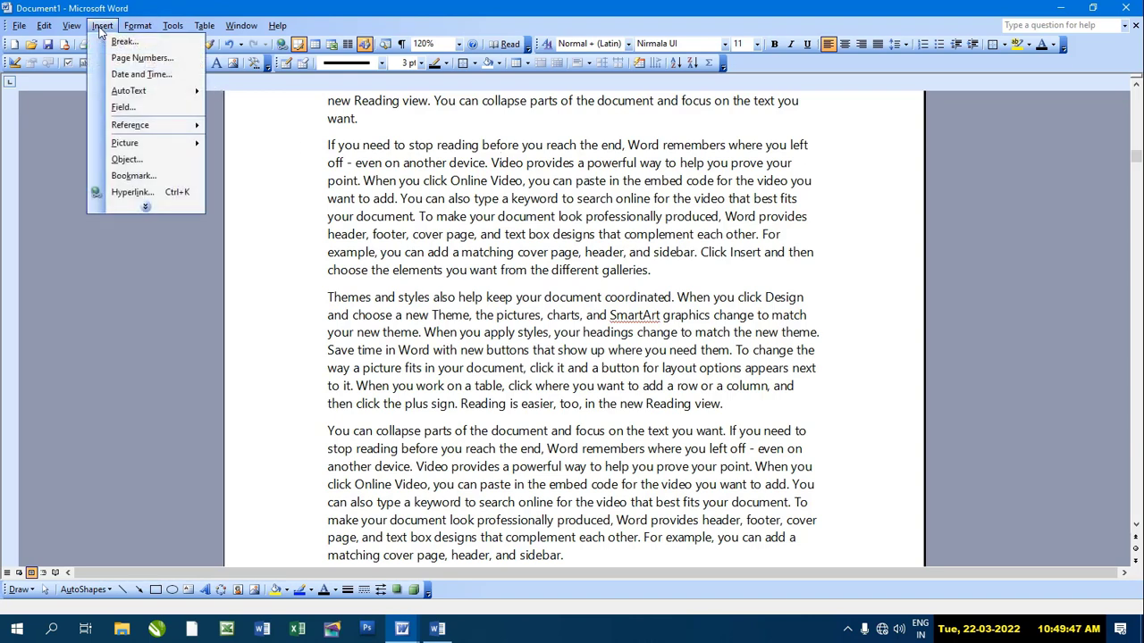
left_click(141, 42)
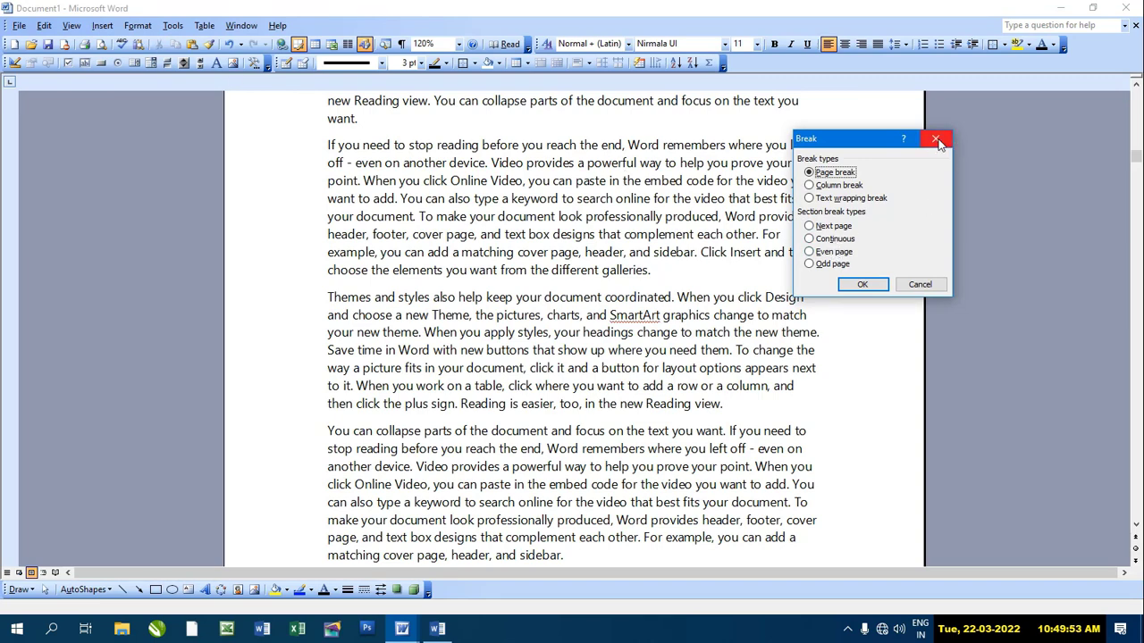
left_click(930, 286)
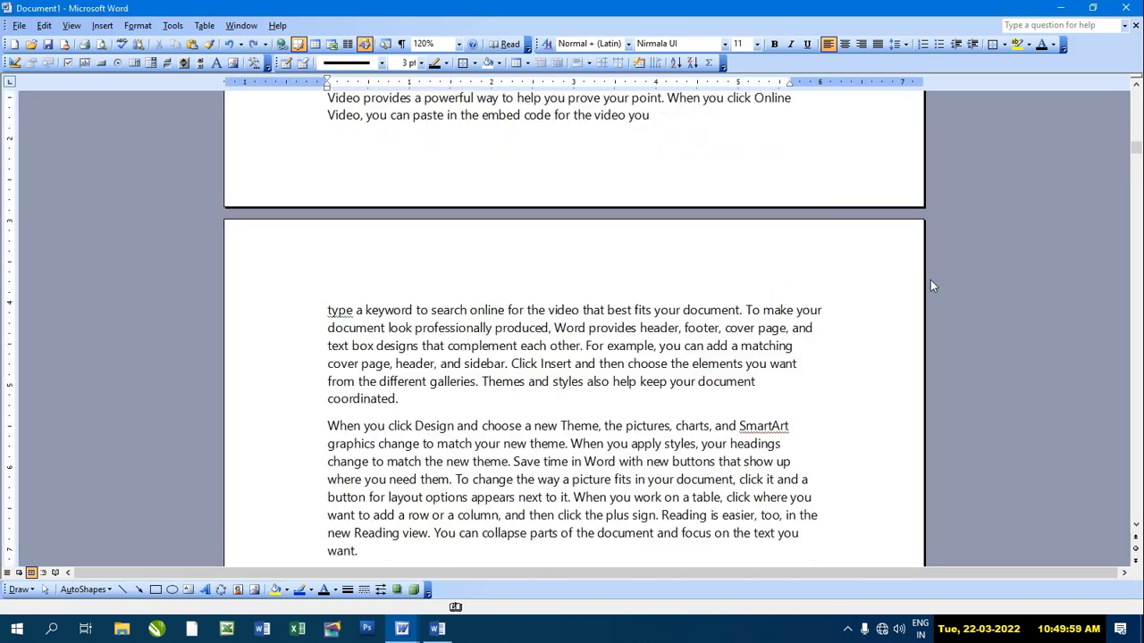
Step: Retype 'want to add. You can also' after 'video you' and place the cursor before 'type' on page 4
type("want to add. You can also")
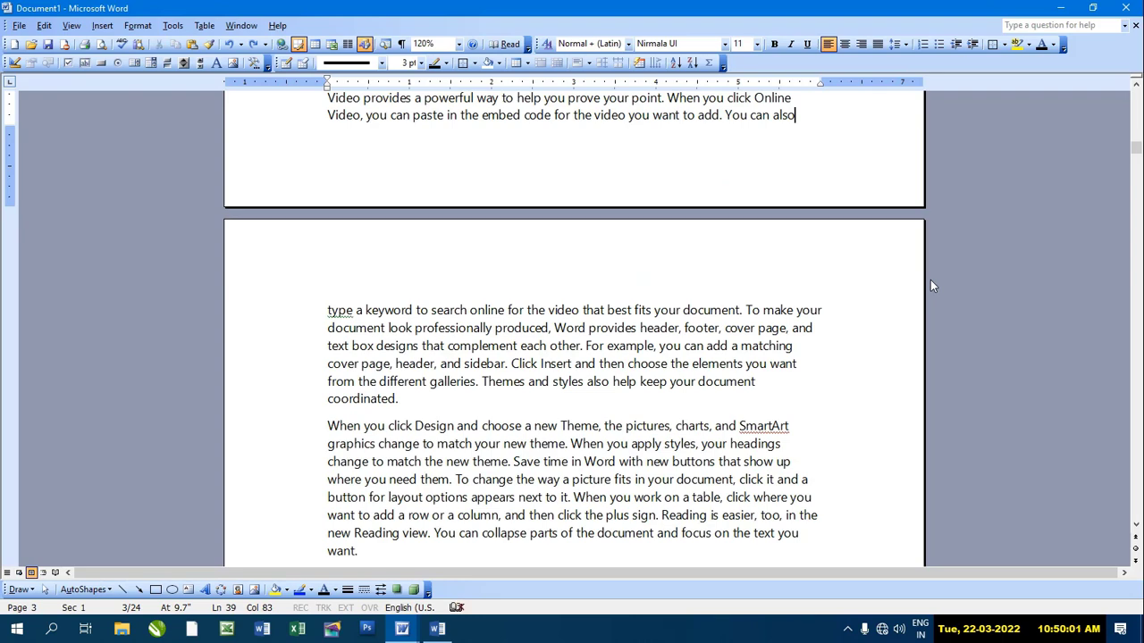
scroll(517, 375, "down", 1)
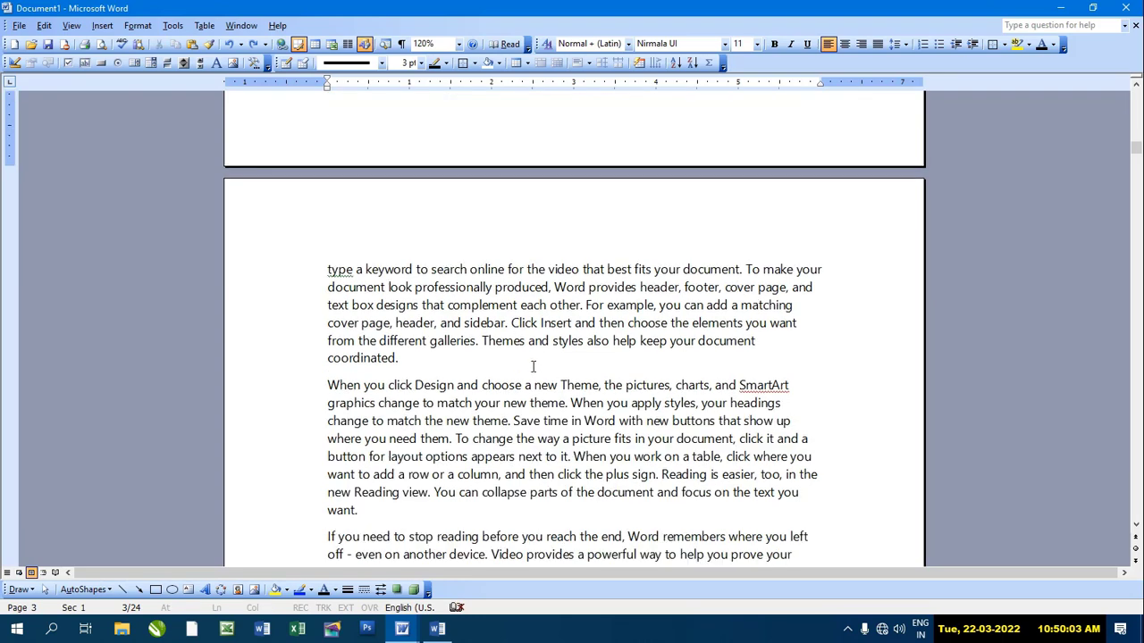
scroll(534, 364, "up", 1)
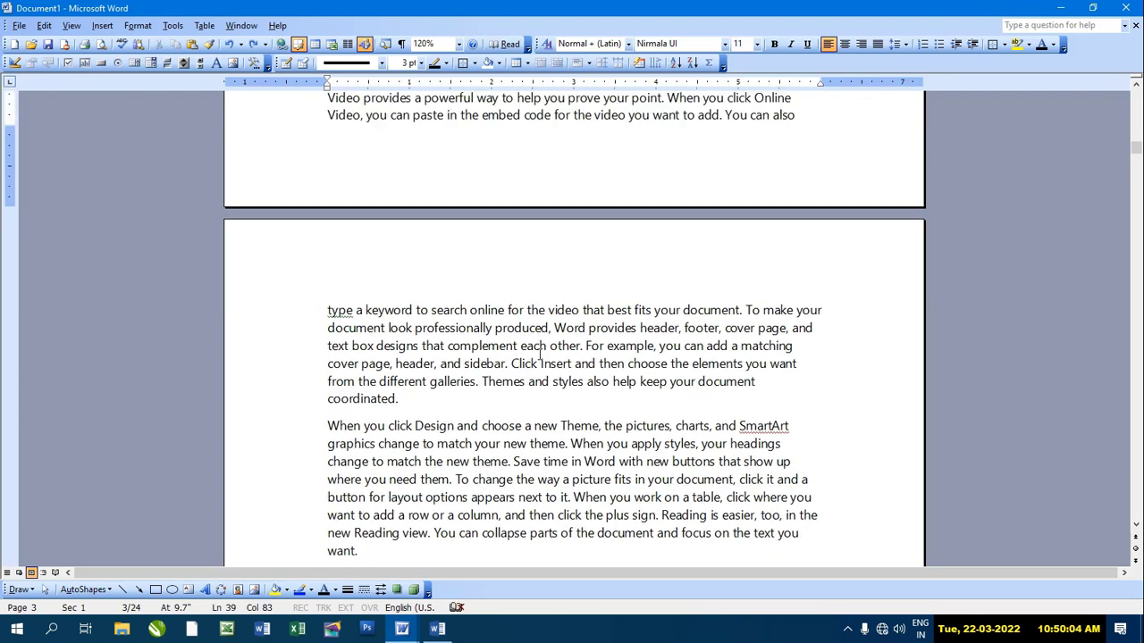
left_click(323, 311)
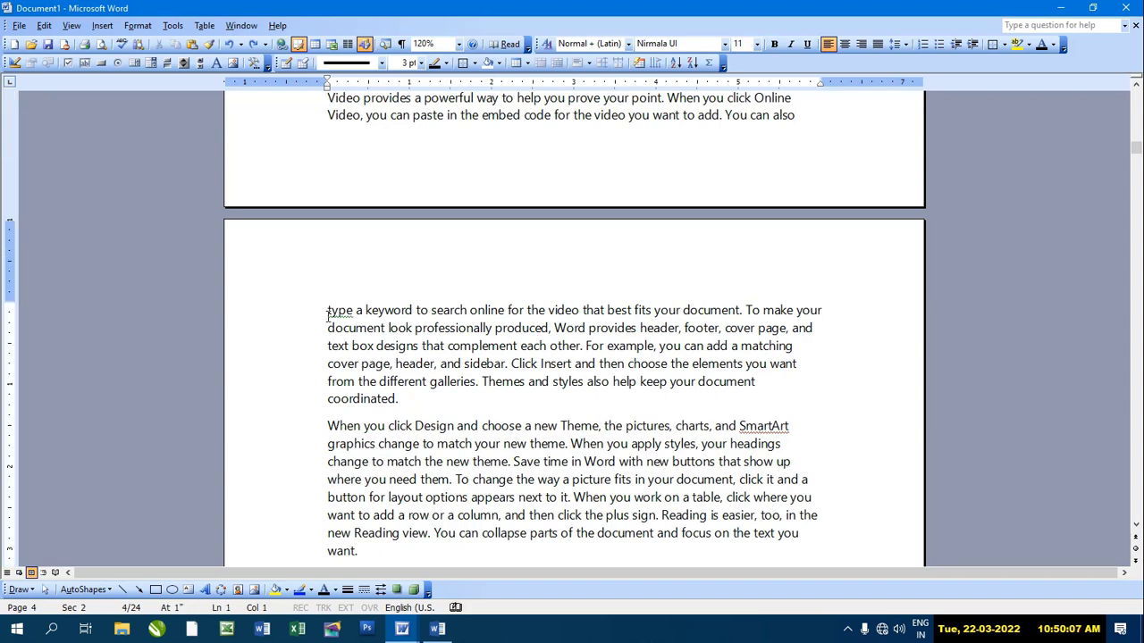
left_click(101, 25)
left_click(126, 42)
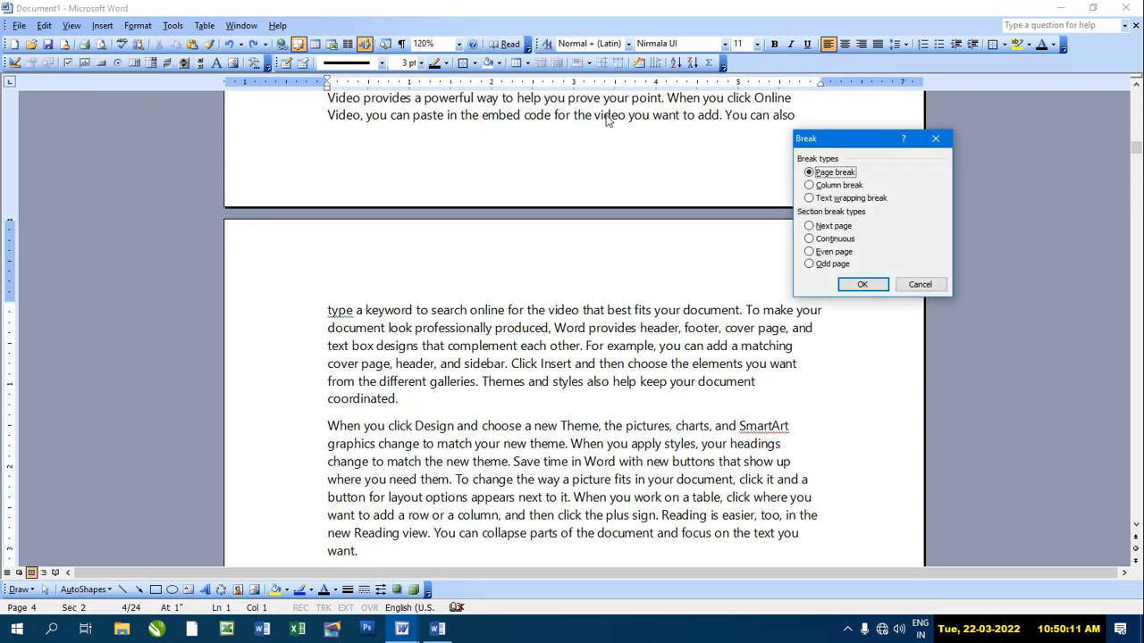
left_click(835, 226)
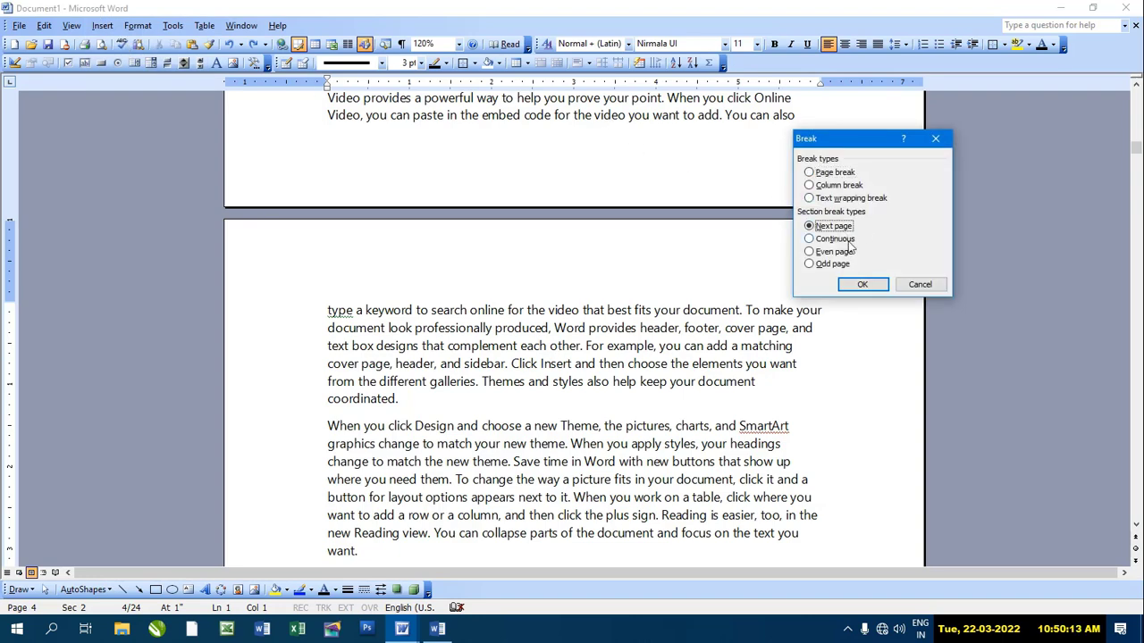
left_click(861, 284)
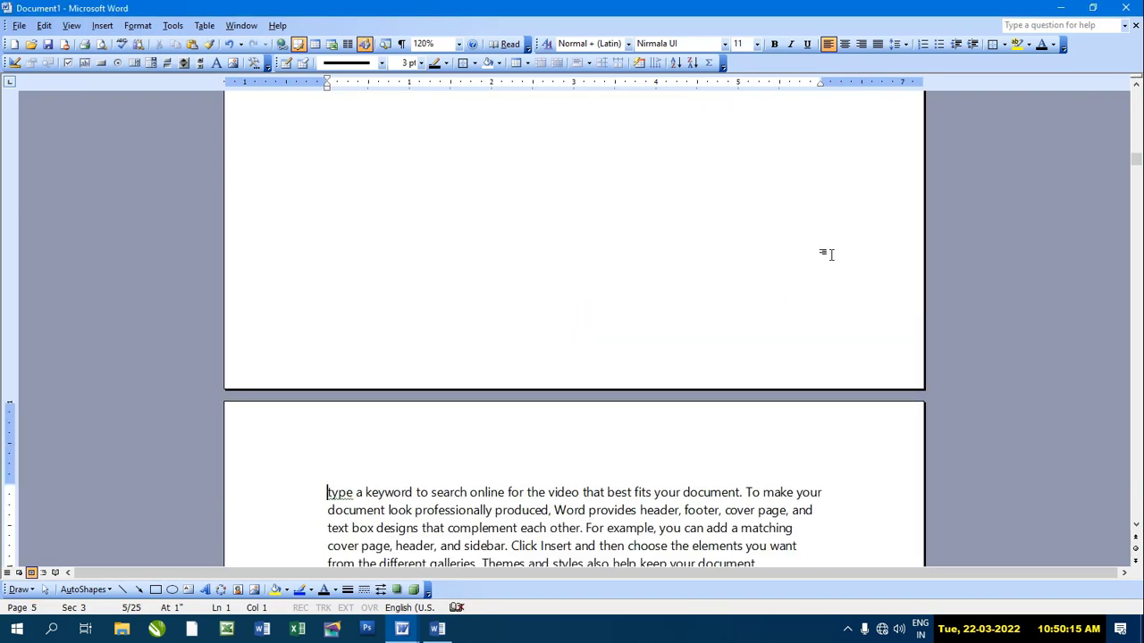
scroll(831, 256, "up", 4)
scroll(829, 243, "up", 5)
scroll(829, 243, "up", 5)
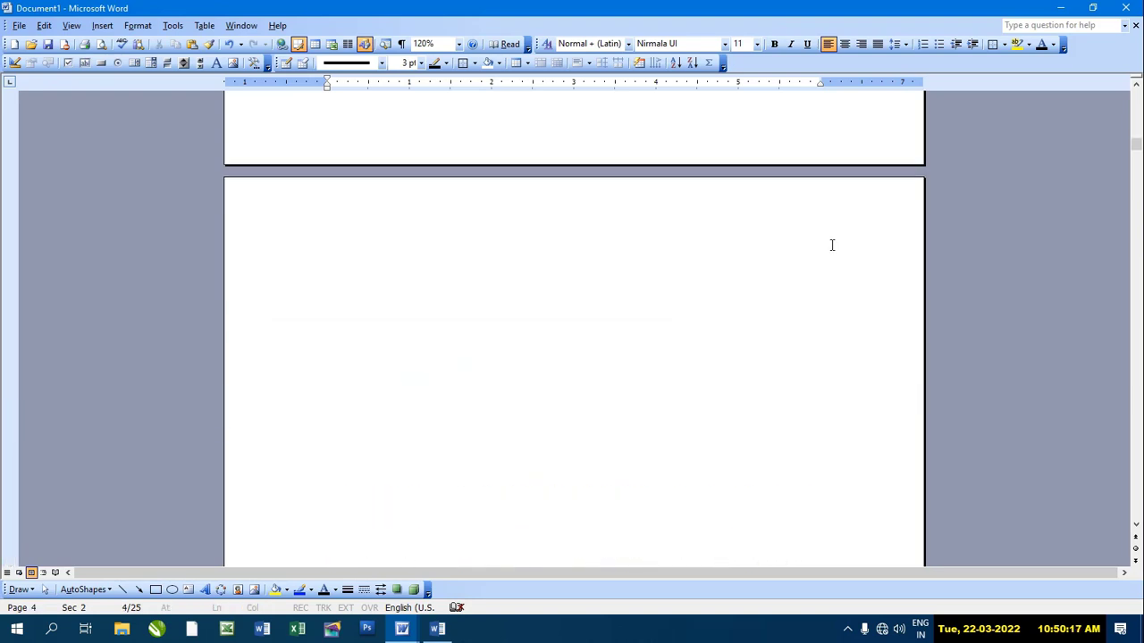
scroll(829, 239, "up", 5)
scroll(828, 238, "down", 2)
scroll(829, 236, "down", 10)
scroll(829, 235, "down", 5)
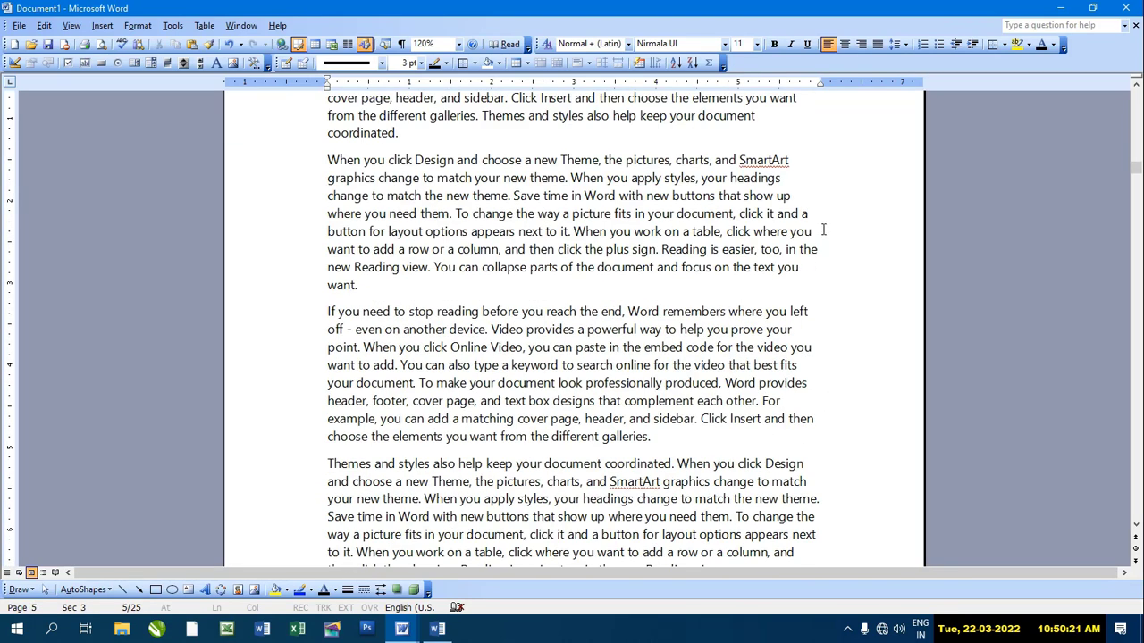
scroll(823, 230, "up", 3)
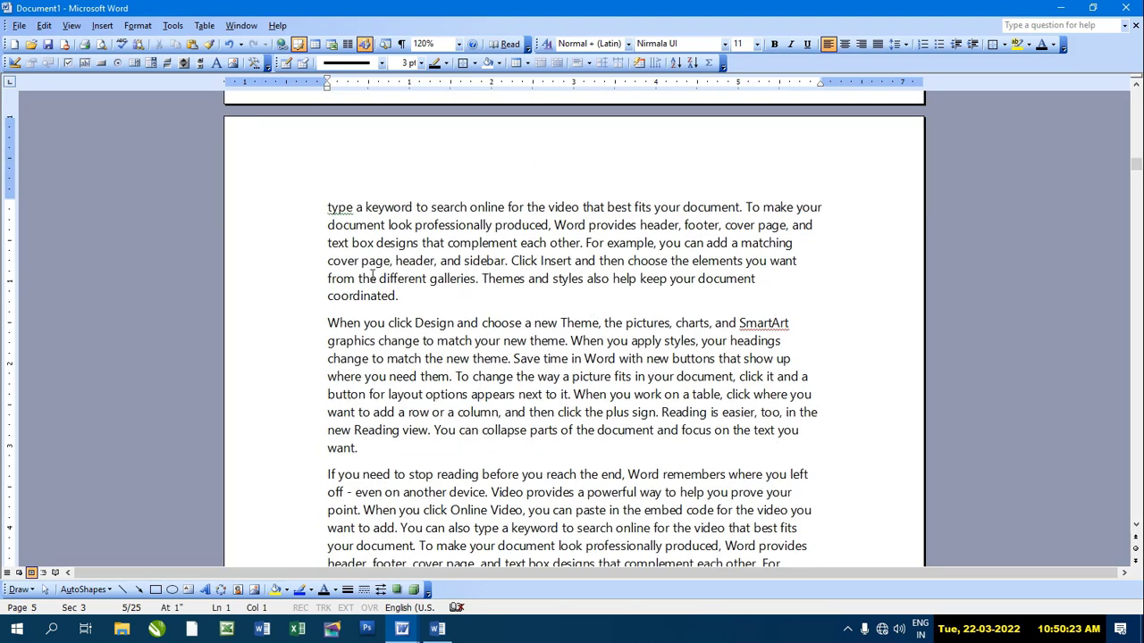
scroll(399, 393, "down", 2)
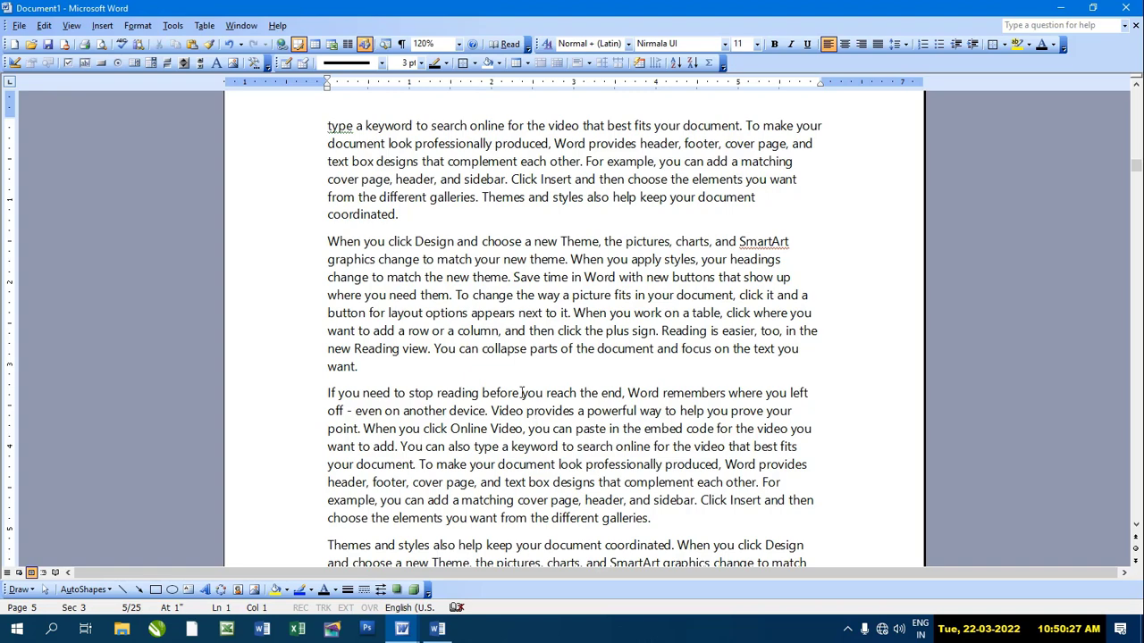
scroll(522, 393, "down", 5)
scroll(521, 393, "down", 3)
scroll(522, 393, "down", 3)
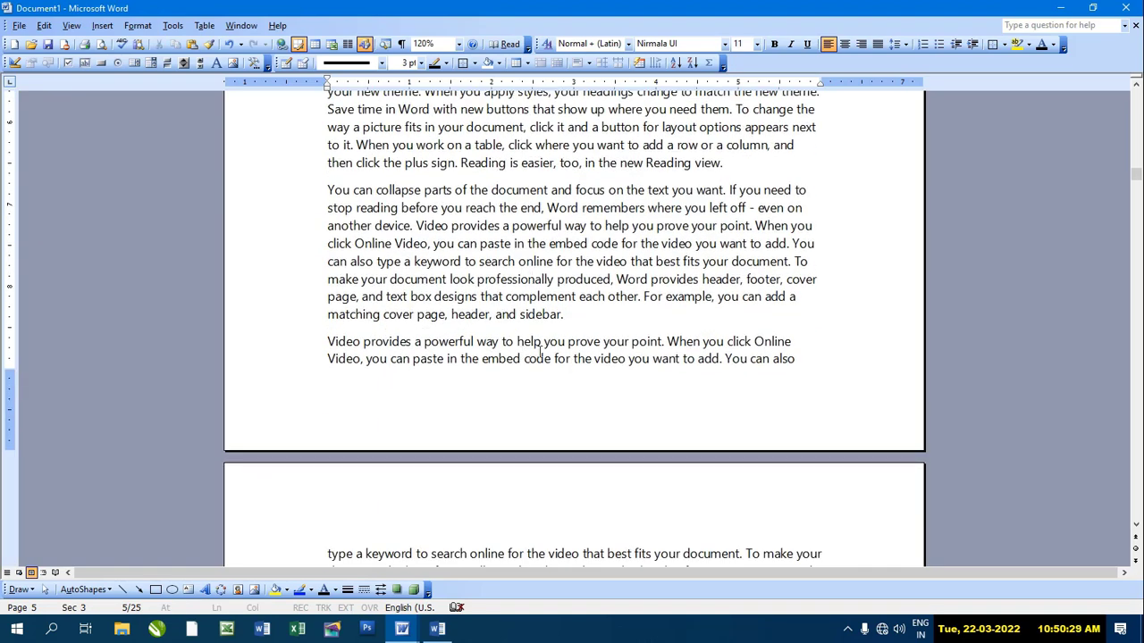
scroll(533, 286, "up", 3)
scroll(533, 286, "up", 2)
scroll(533, 286, "up", 3)
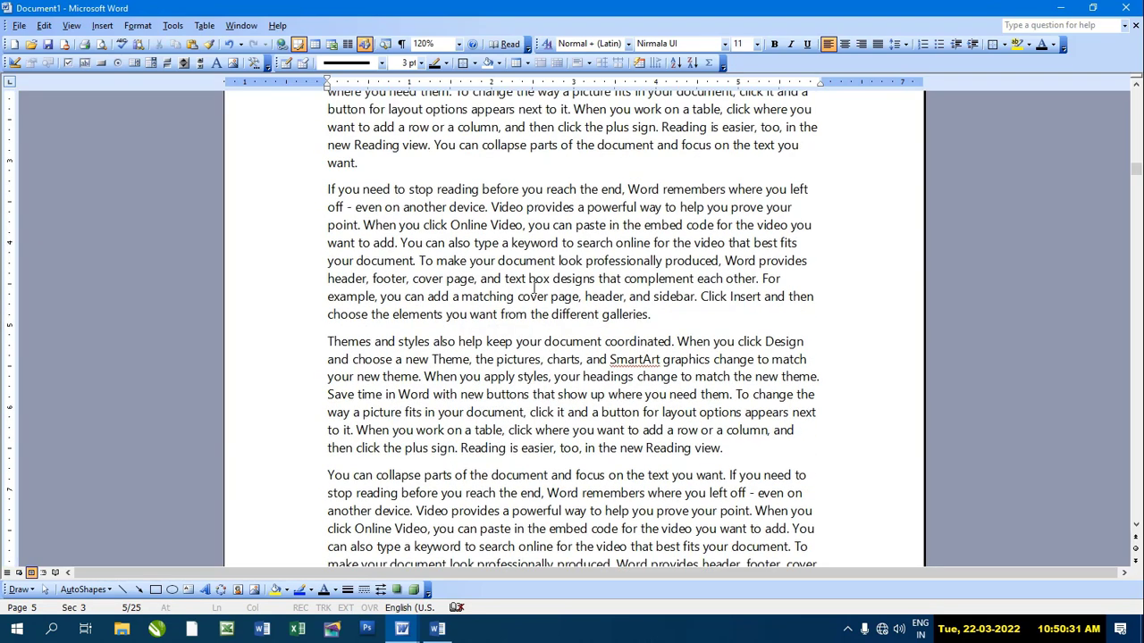
scroll(533, 286, "up", 3)
scroll(533, 286, "up", 2)
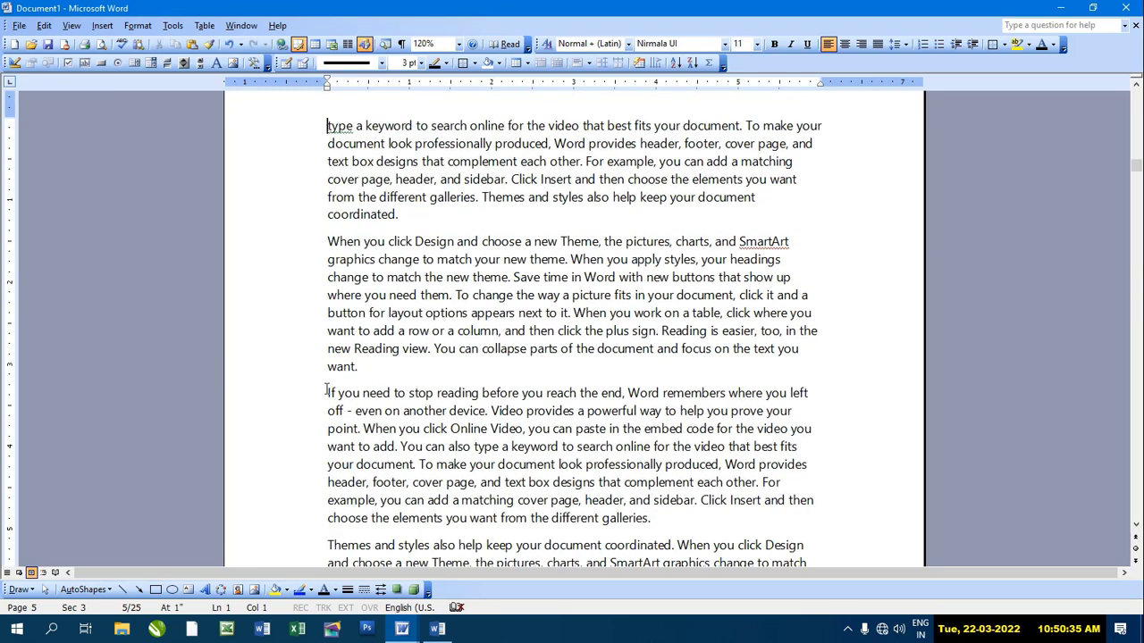
Step: Insert a continuous section break after the word 'want.'
left_click(378, 393)
left_click(103, 27)
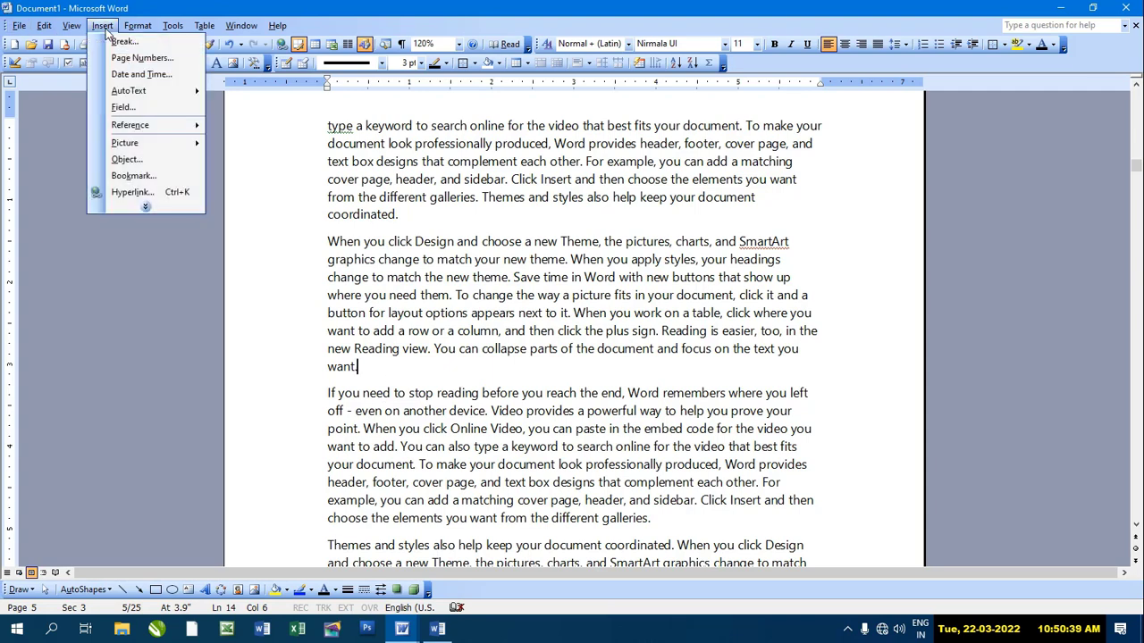
left_click(129, 43)
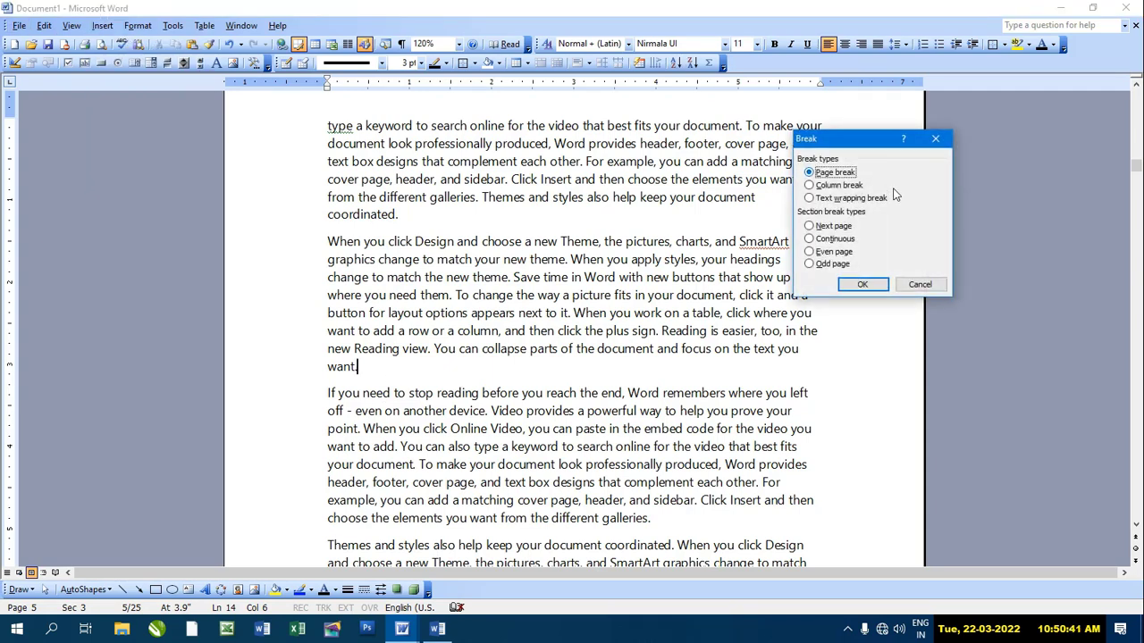
left_click(835, 239)
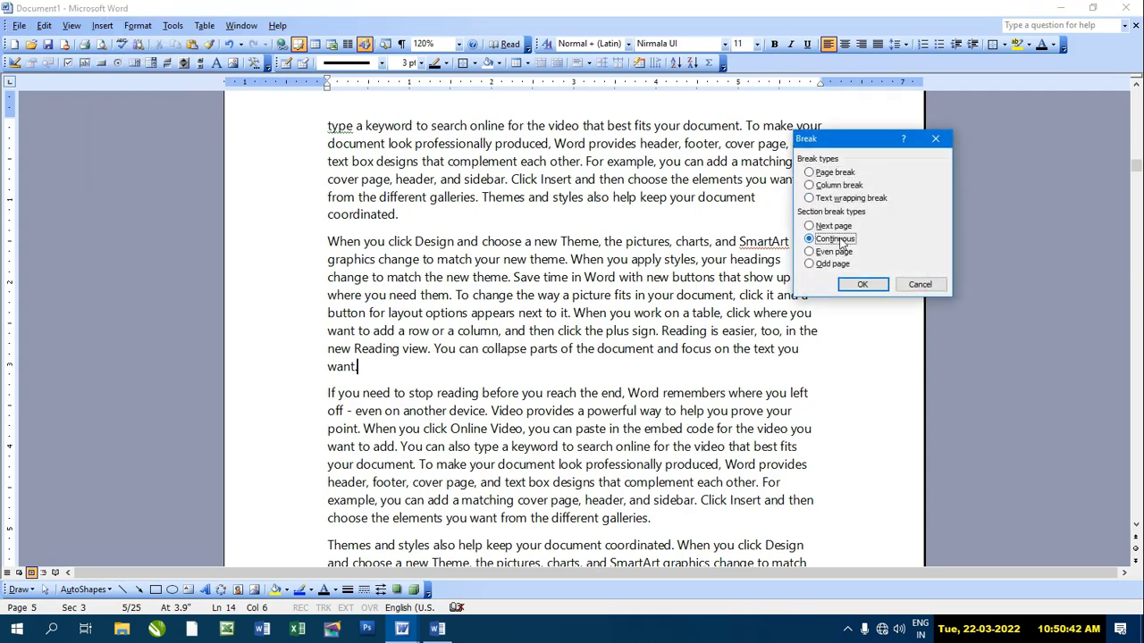
left_click(865, 288)
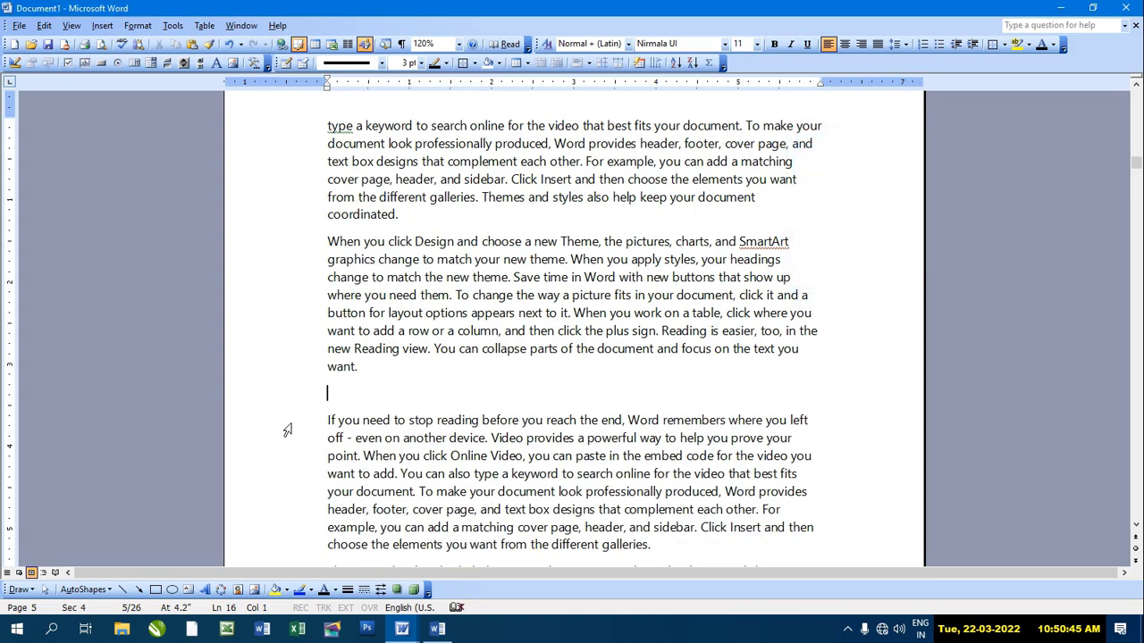
Step: Lay out the section beginning 'If you need to stop reading' in 2 columns
left_click(327, 420)
left_click(348, 44)
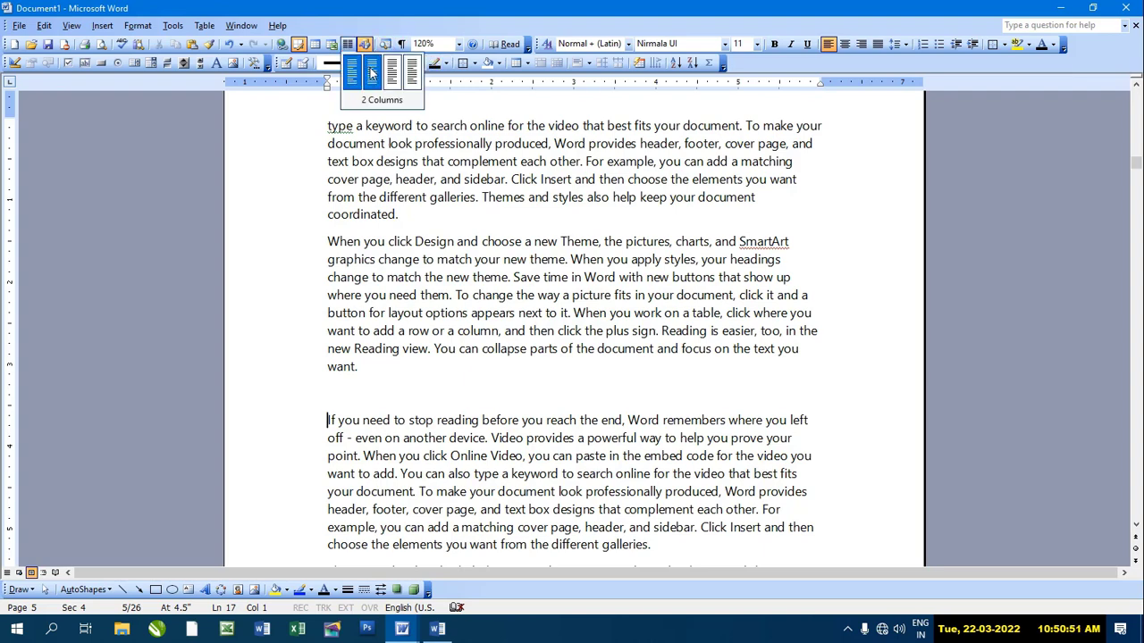
left_click(372, 74)
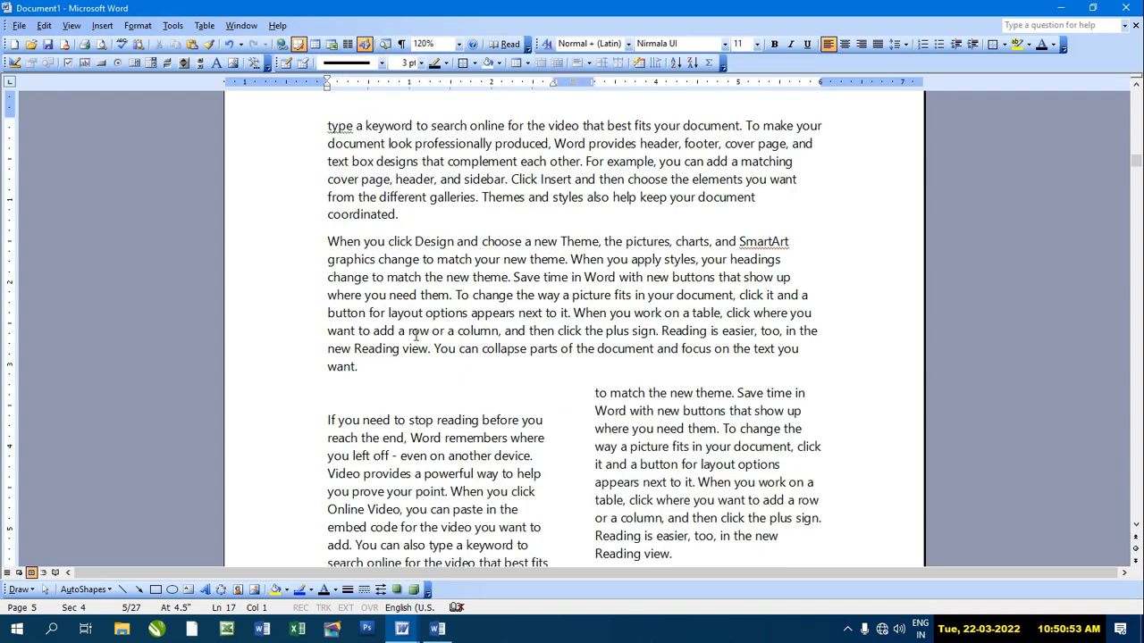
scroll(416, 335, "down", 2)
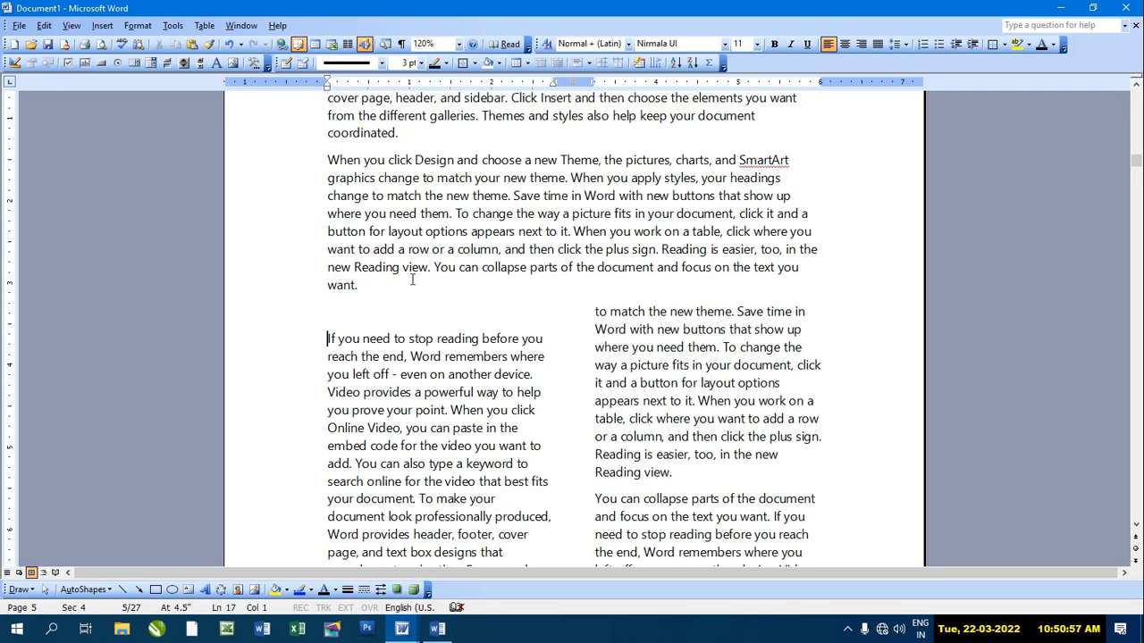
scroll(410, 277, "down", 3)
scroll(402, 260, "down", 5)
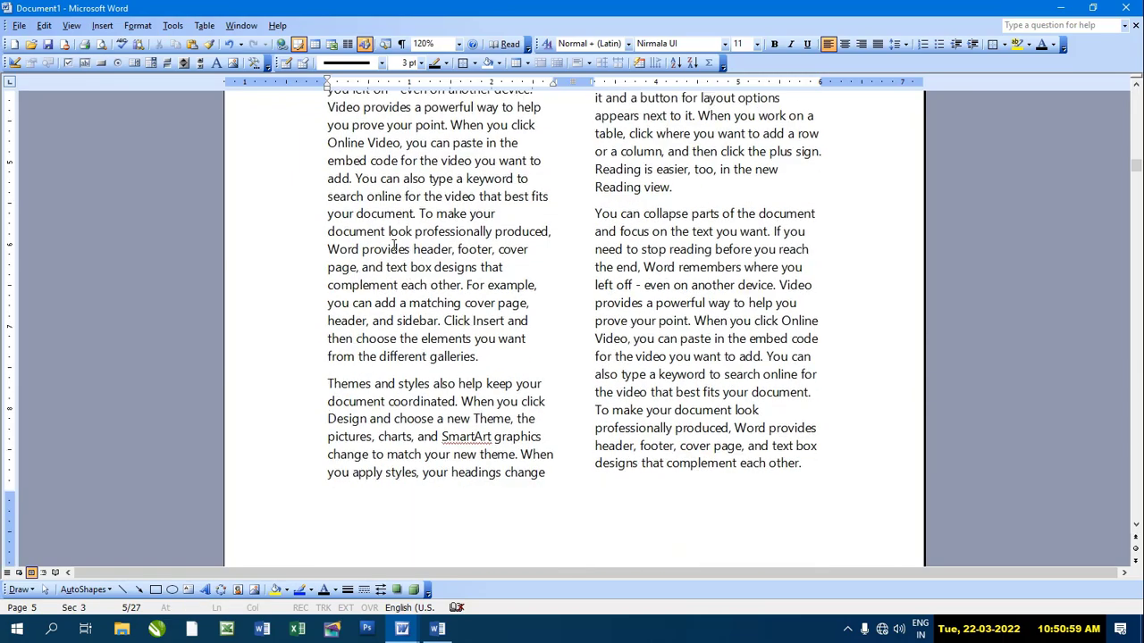
scroll(394, 245, "down", 3)
scroll(394, 246, "down", 7)
scroll(394, 246, "down", 10)
scroll(394, 246, "down", 10)
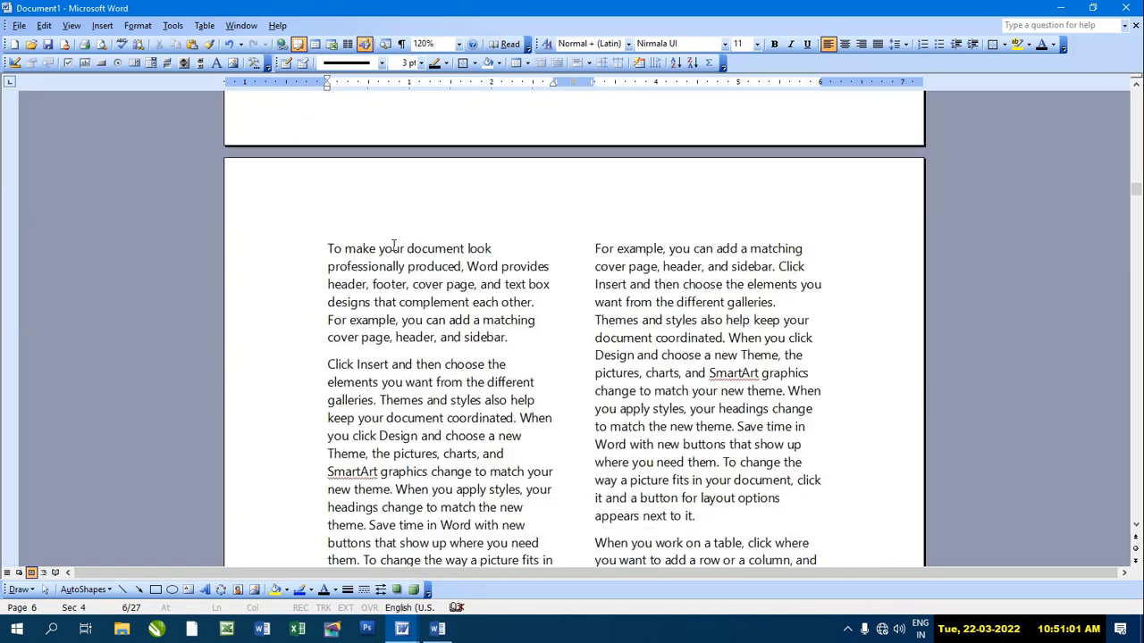
scroll(394, 245, "down", 10)
scroll(393, 243, "down", 10)
scroll(393, 243, "down", 5)
scroll(393, 243, "up", 5)
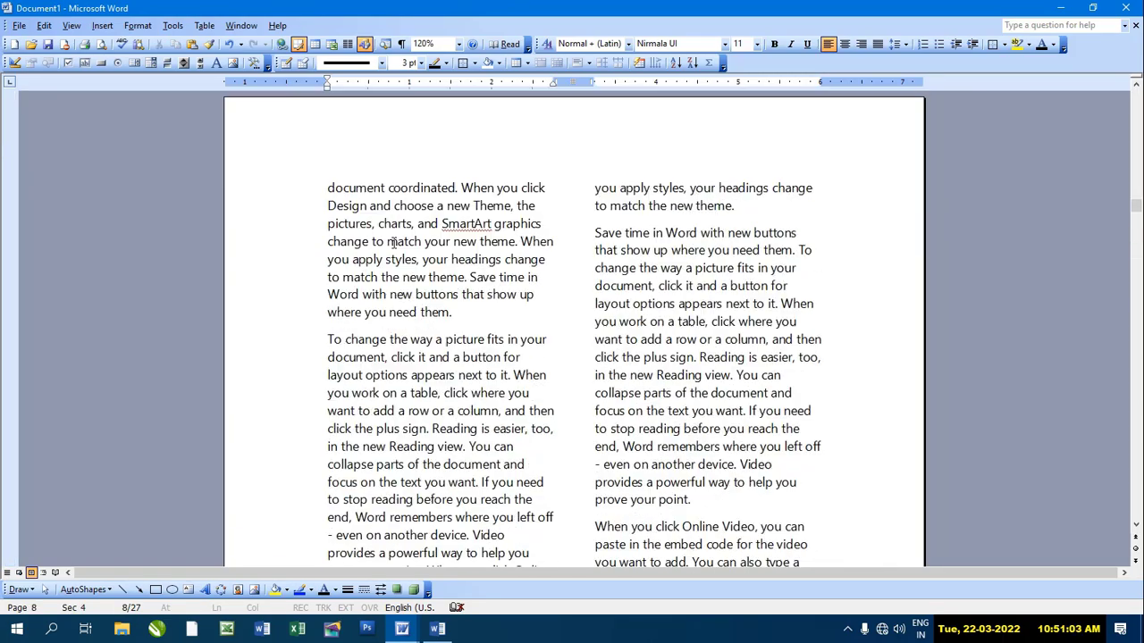
scroll(393, 243, "up", 8)
scroll(393, 243, "up", 6)
scroll(393, 243, "up", 5)
scroll(393, 243, "up", 8)
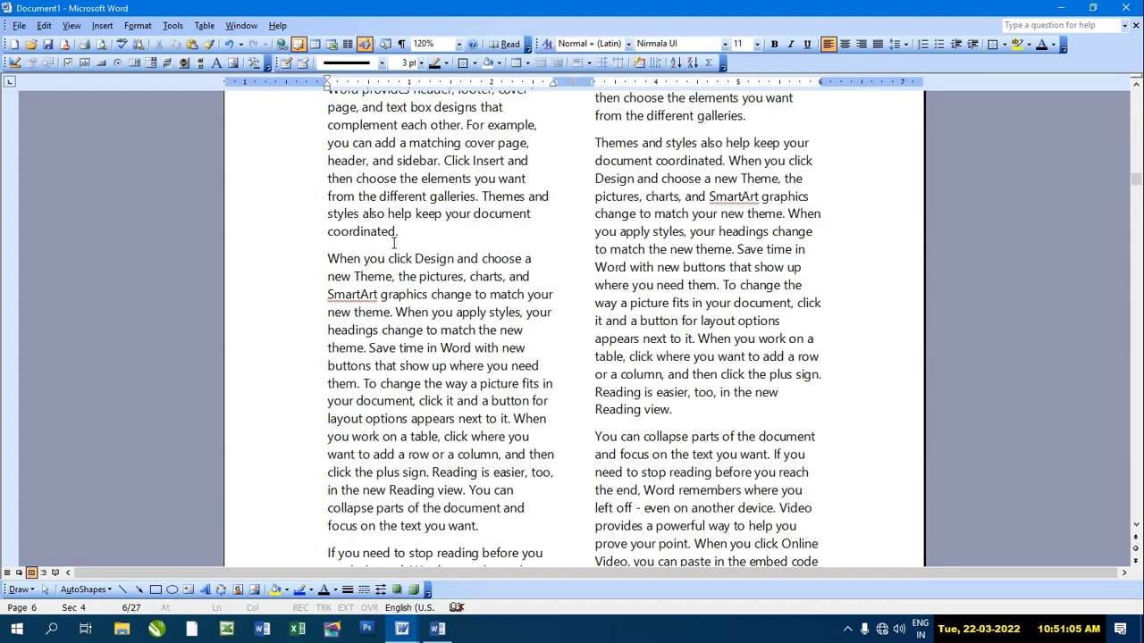
scroll(393, 243, "up", 8)
scroll(393, 243, "up", 8)
scroll(393, 243, "up", 12)
scroll(393, 243, "up", 4)
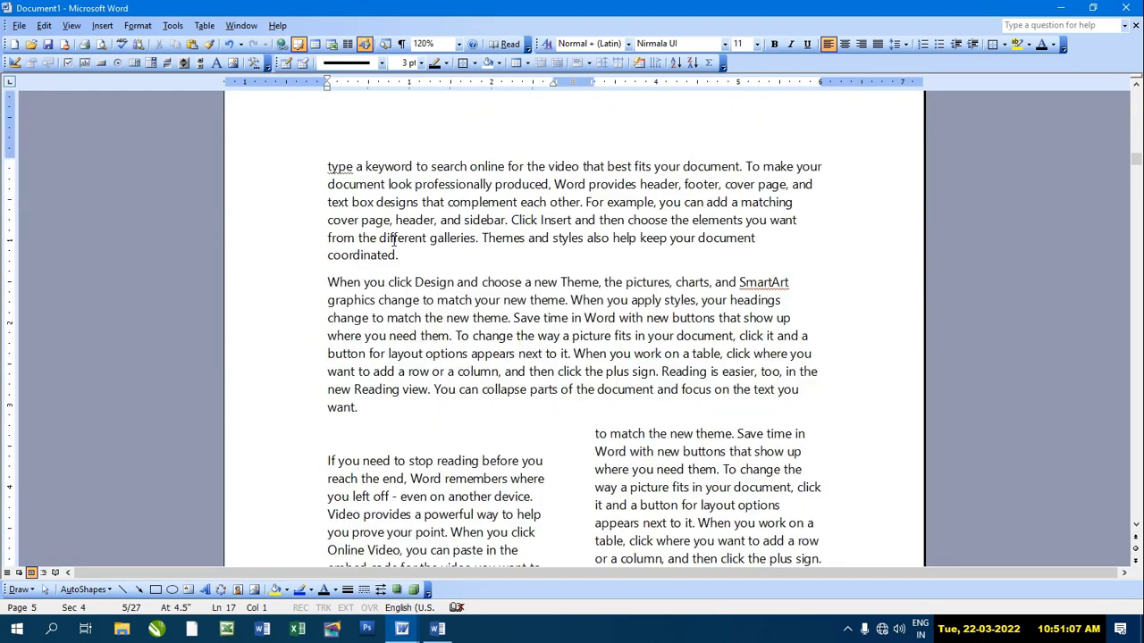
scroll(393, 243, "down", 4)
scroll(393, 243, "down", 7)
scroll(393, 243, "down", 2)
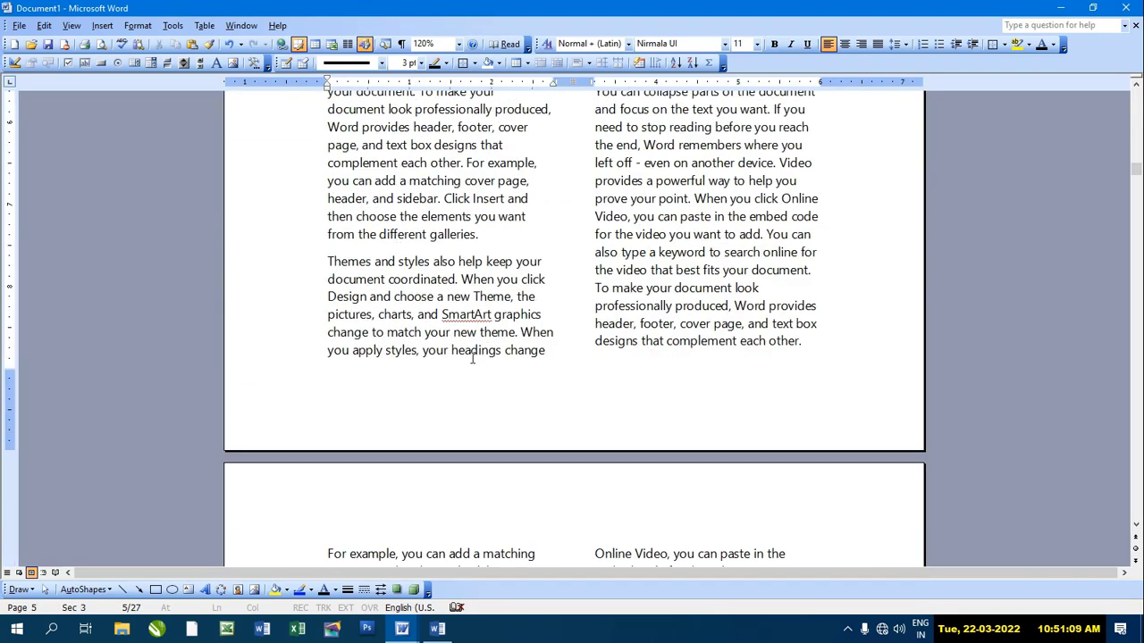
Step: Insert a continuous section break after 'complement each other.'
left_click(819, 343)
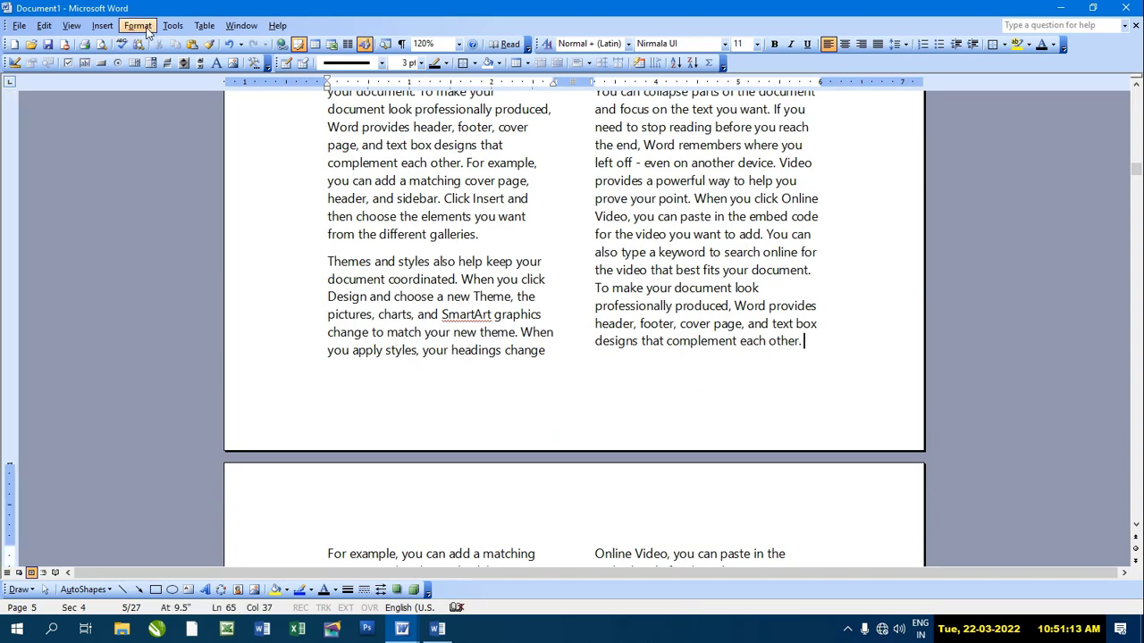
left_click(101, 25)
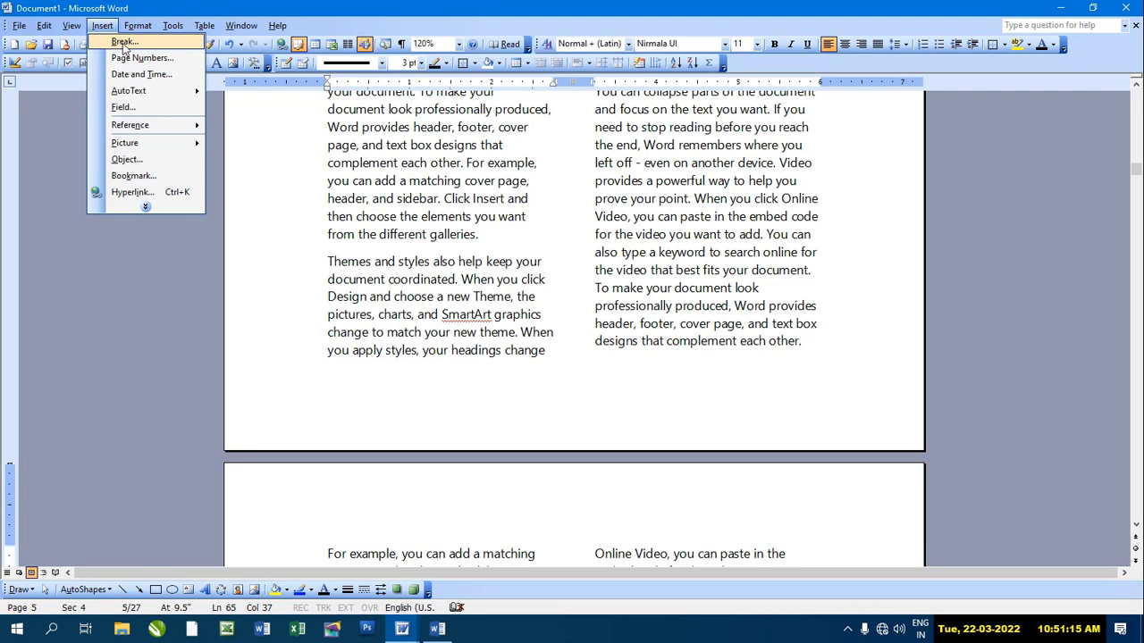
left_click(123, 42)
left_click(836, 239)
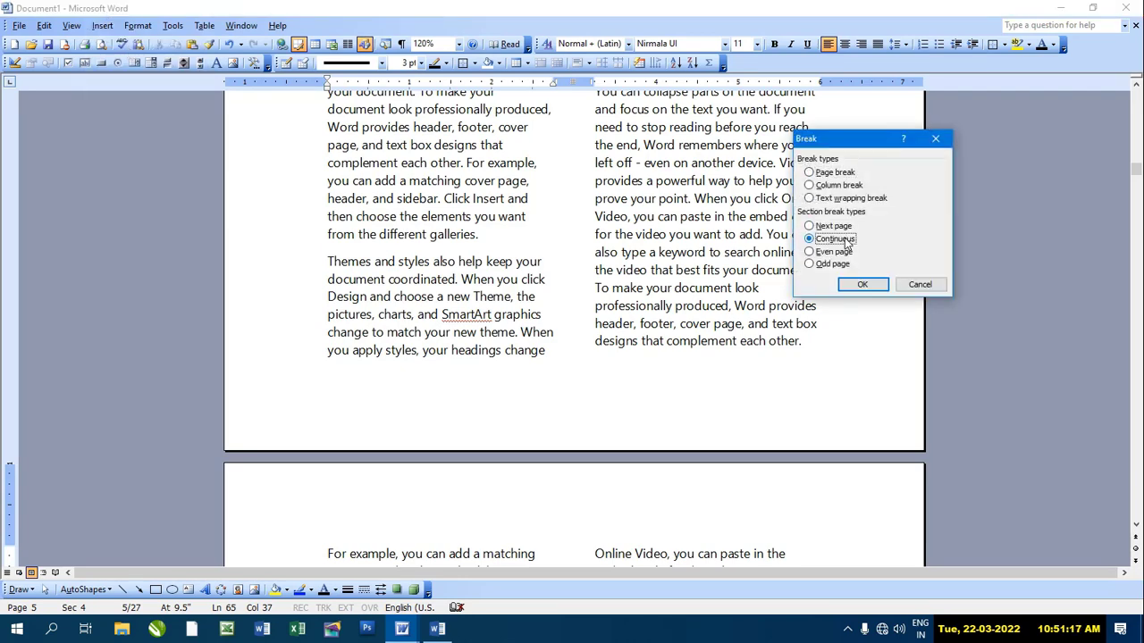
left_click(859, 286)
Step: Set the section starting 'For example, you can add a matching cover page' back to 1 column
scroll(858, 286, "down", 2)
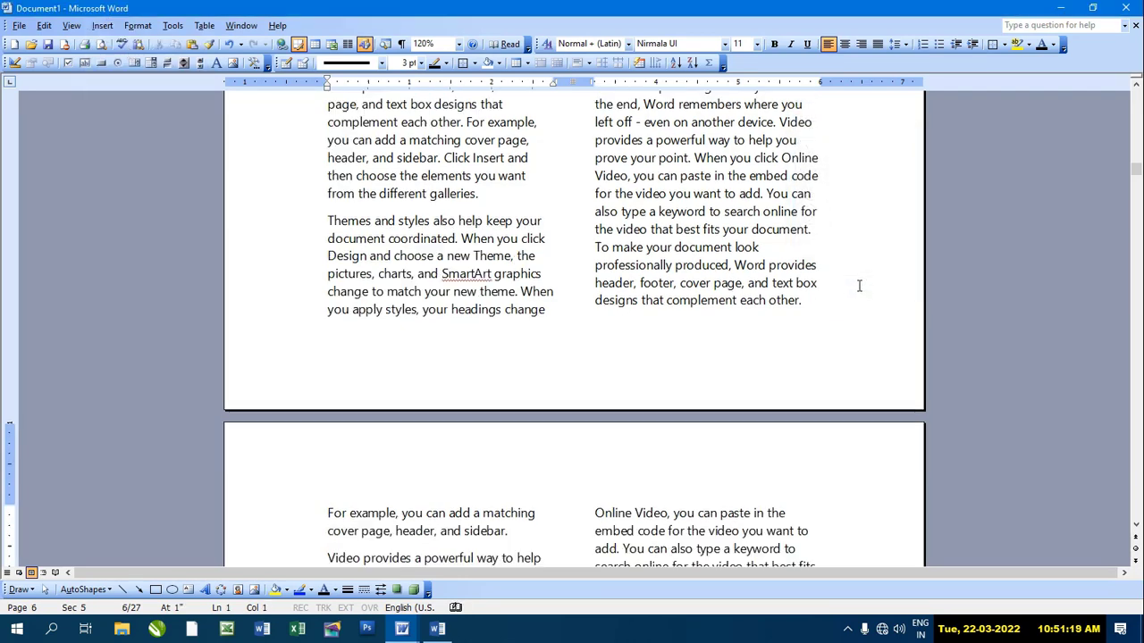
scroll(857, 286, "down", 3)
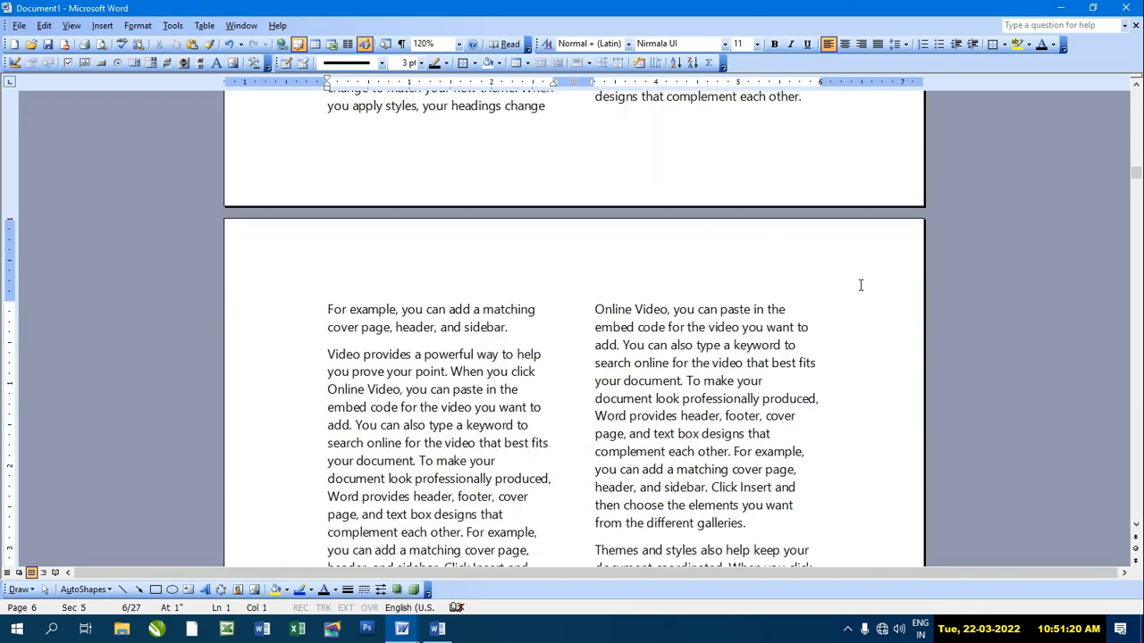
left_click(348, 44)
left_click(351, 70)
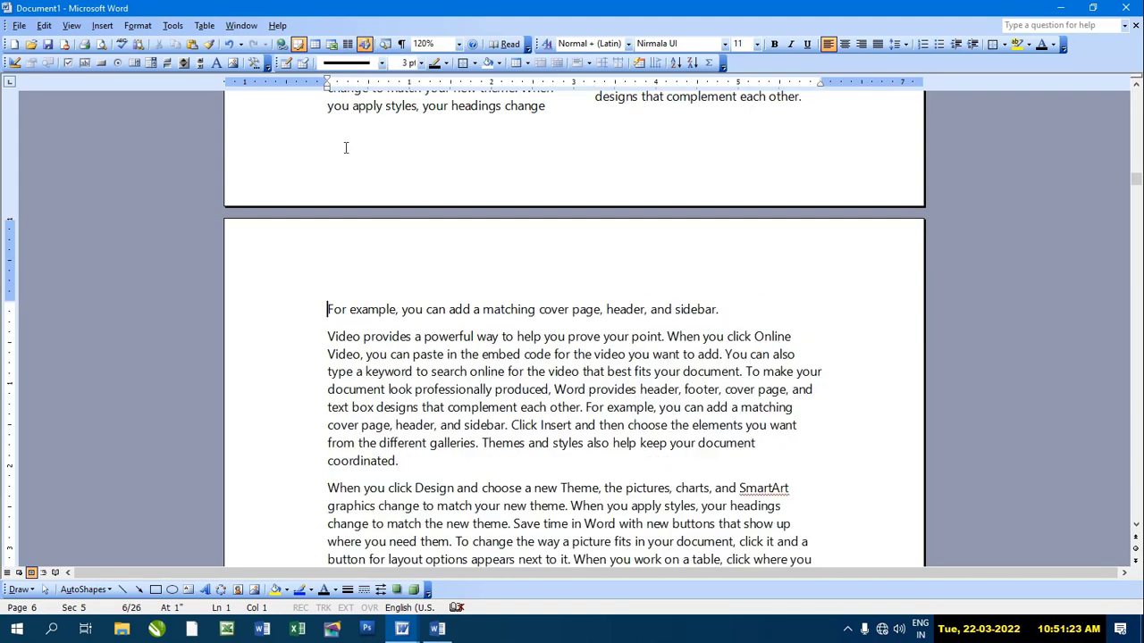
scroll(345, 145, "up", 3)
scroll(447, 268, "up", 5)
scroll(539, 403, "up", 5)
scroll(538, 402, "down", 8)
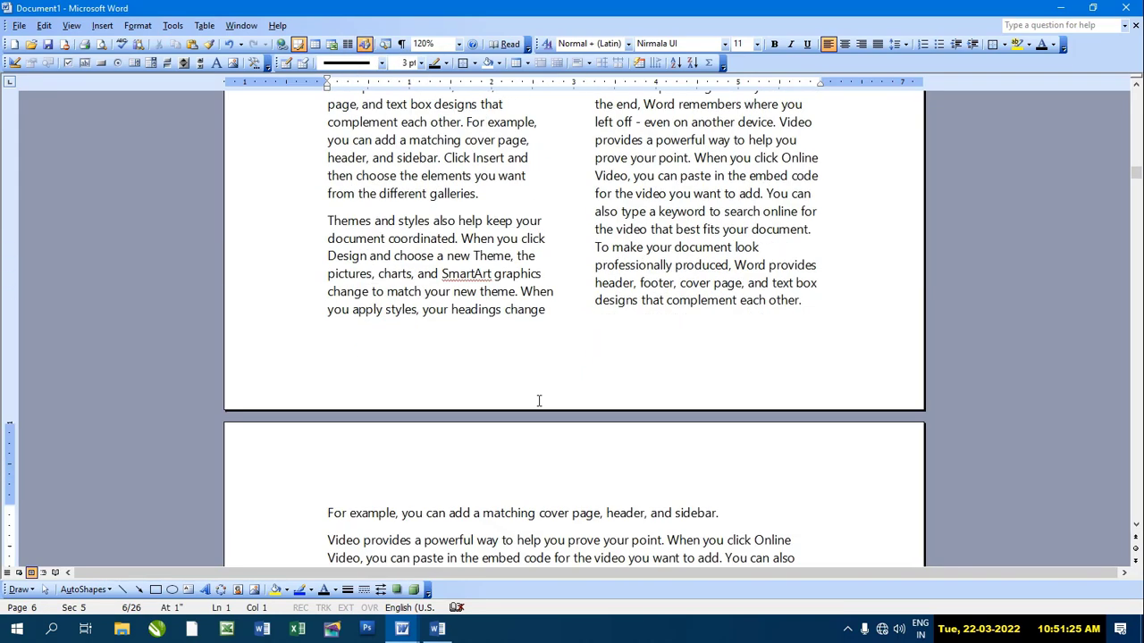
scroll(539, 402, "down", 3)
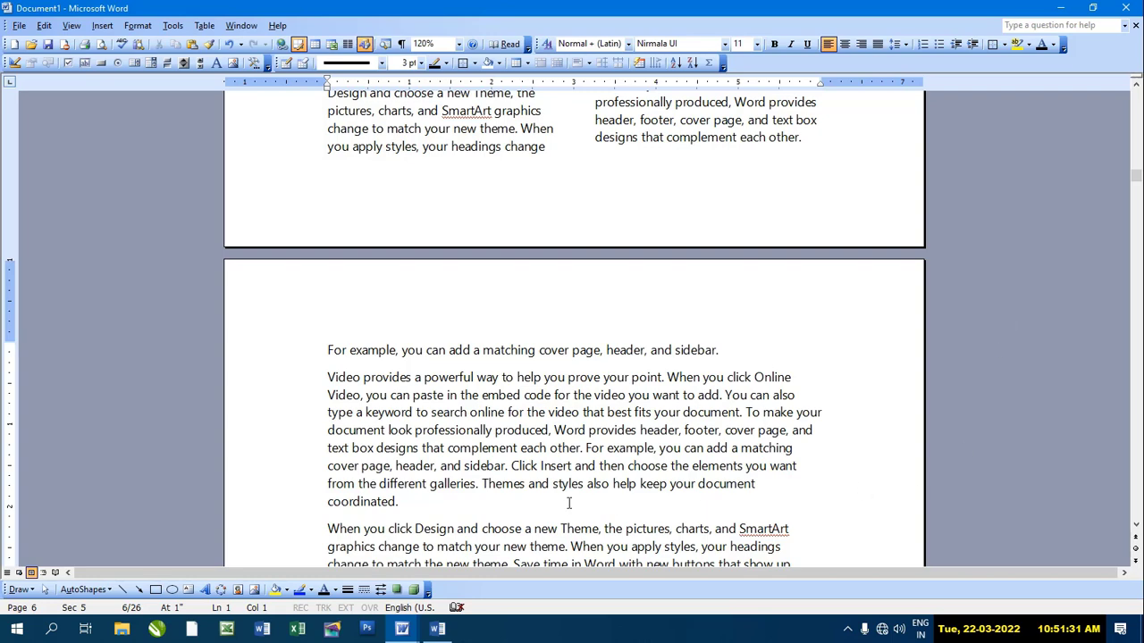
scroll(735, 420, "up", 2)
scroll(733, 416, "up", 4)
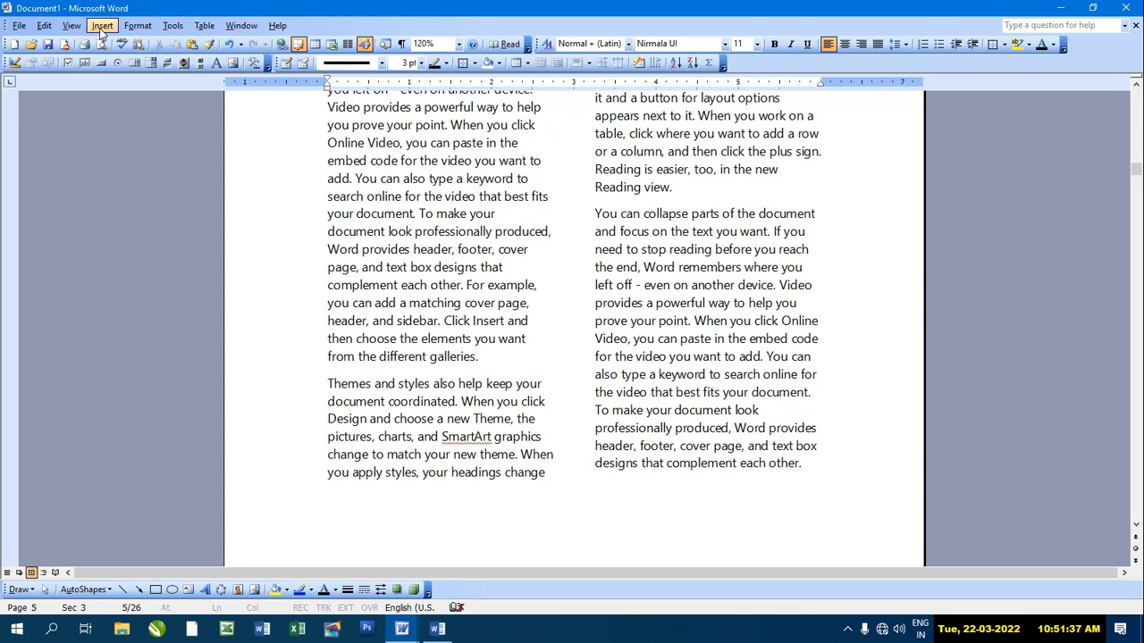
Step: Undo the section break and column changes with three Ctrl+Z presses
key("ctrl+z")
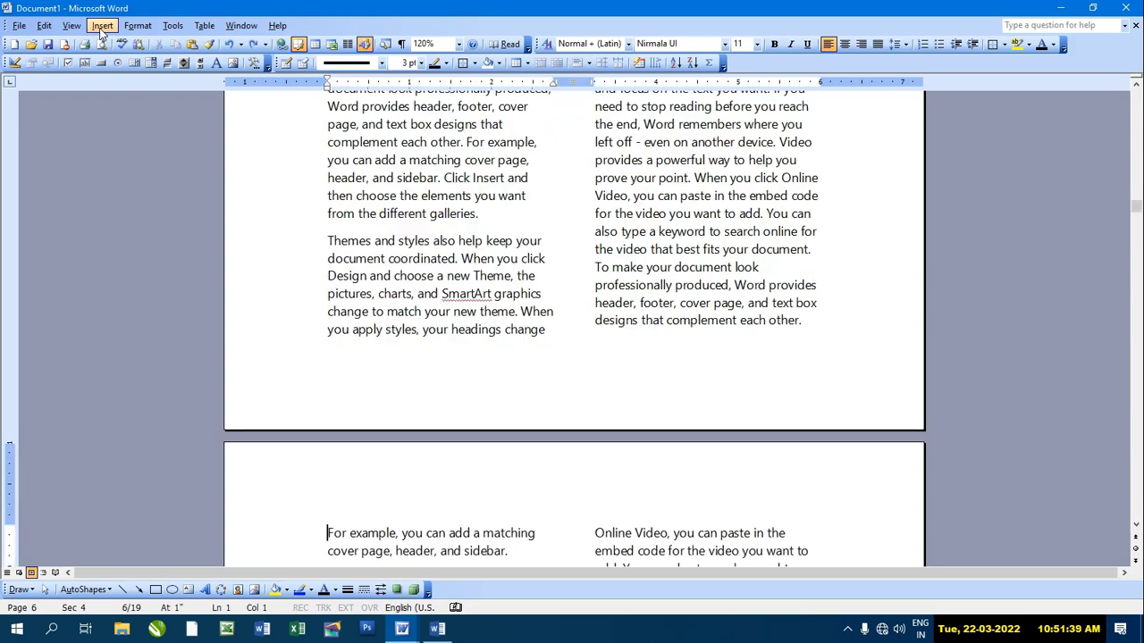
key("ctrl+z")
key("ctrl+z")
key("ctrl+z")
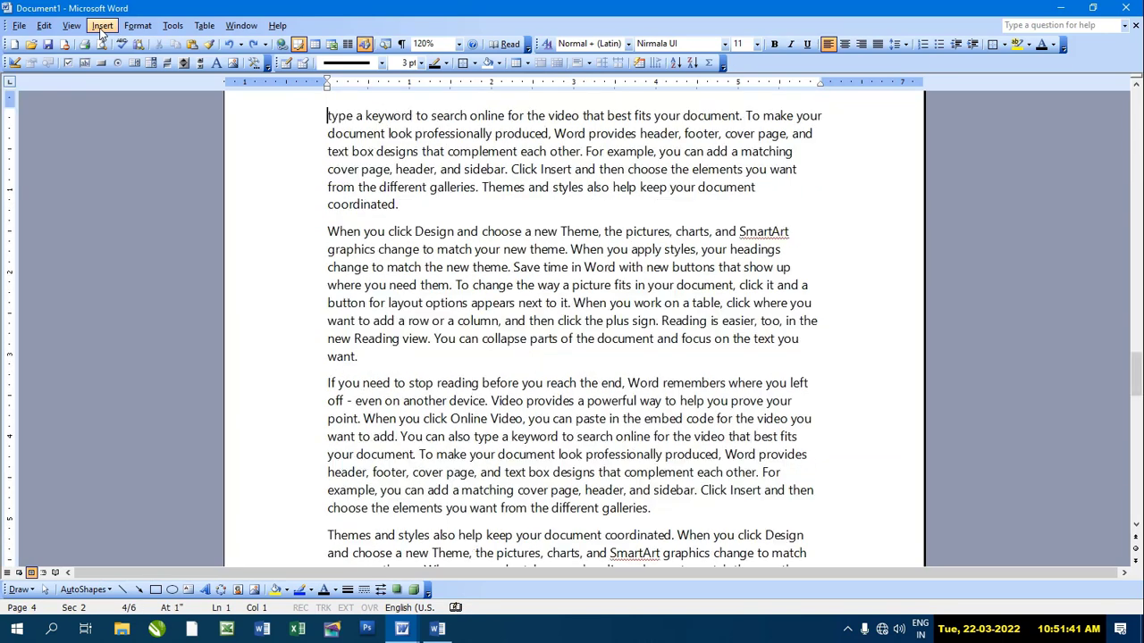
key("ctrl+z")
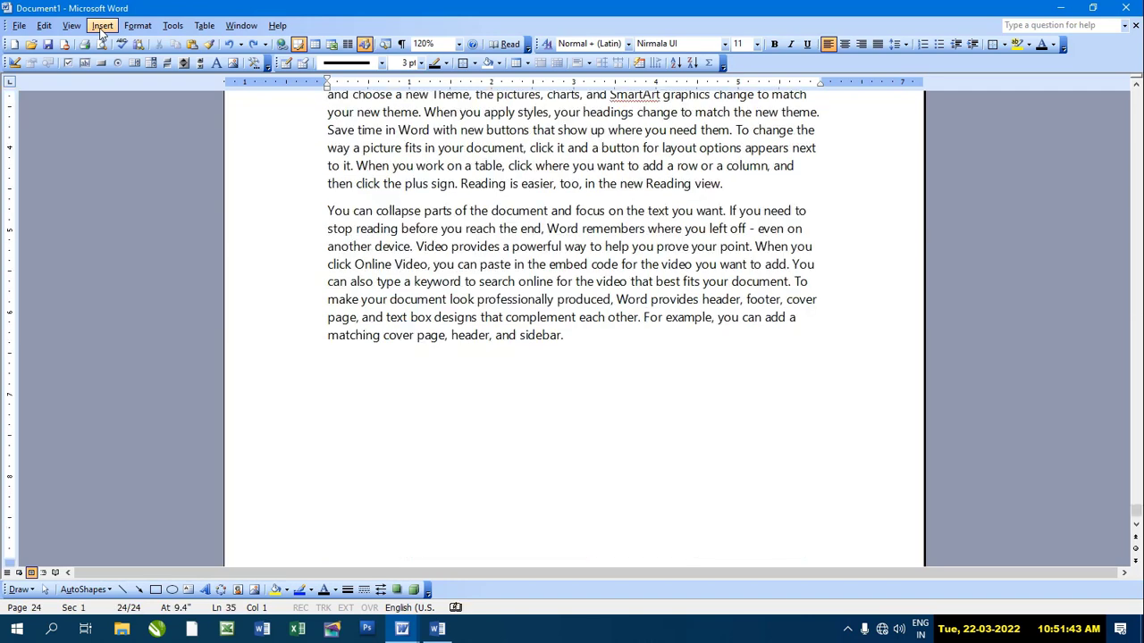
Step: Return to page 1 and toggle formatting marks on and then off
scroll(182, 89, "up", 4)
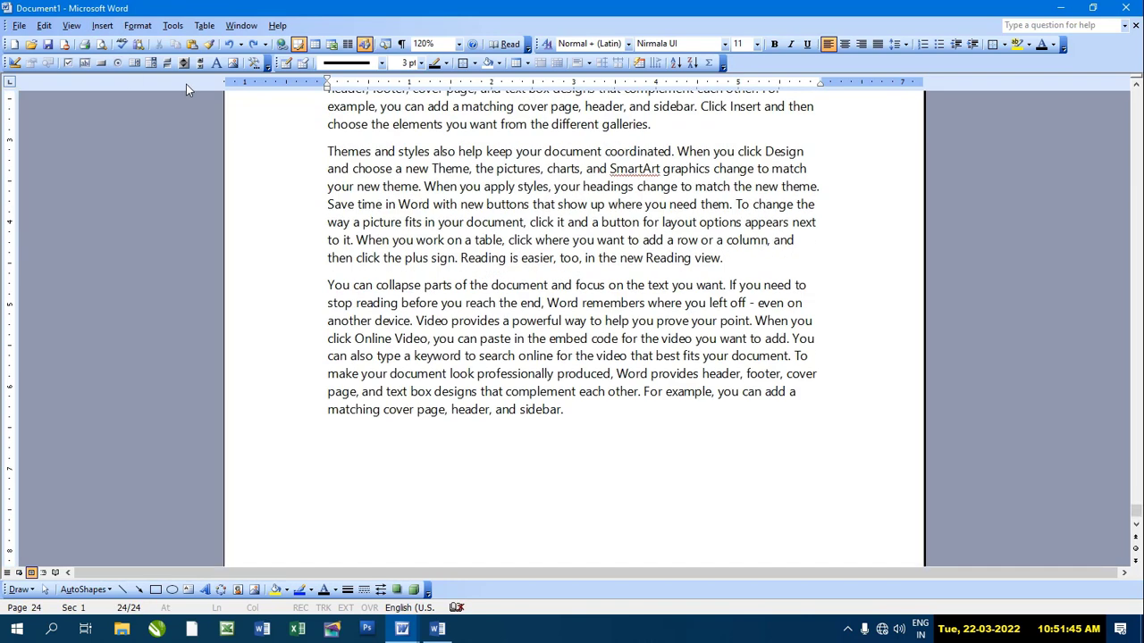
scroll(184, 83, "up", 2)
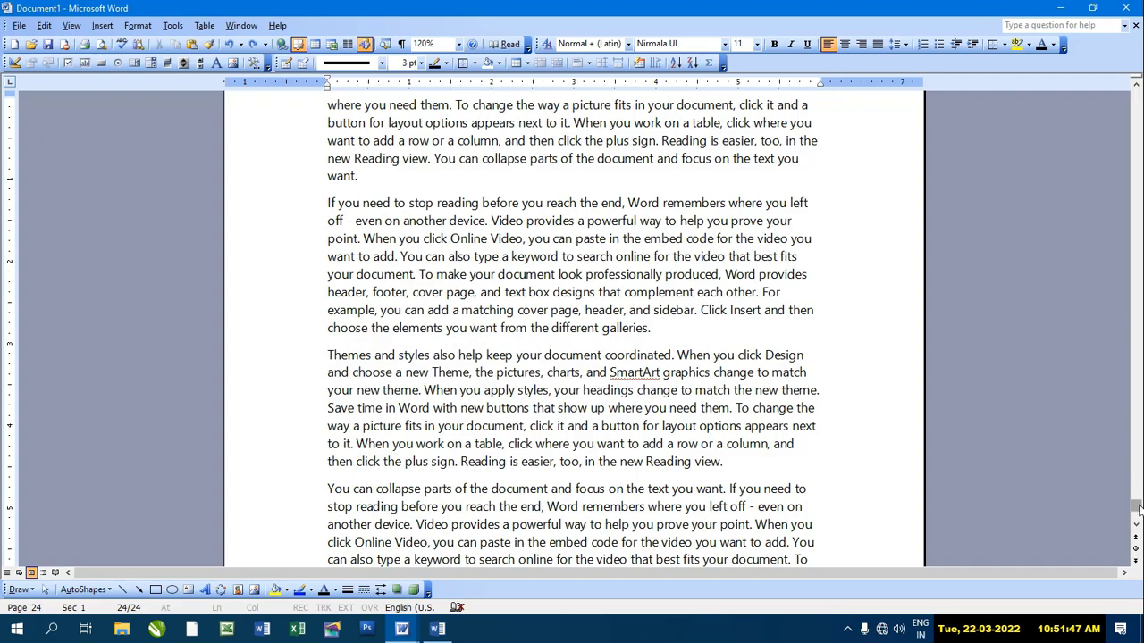
left_click_drag(1136, 506, 1135, 96)
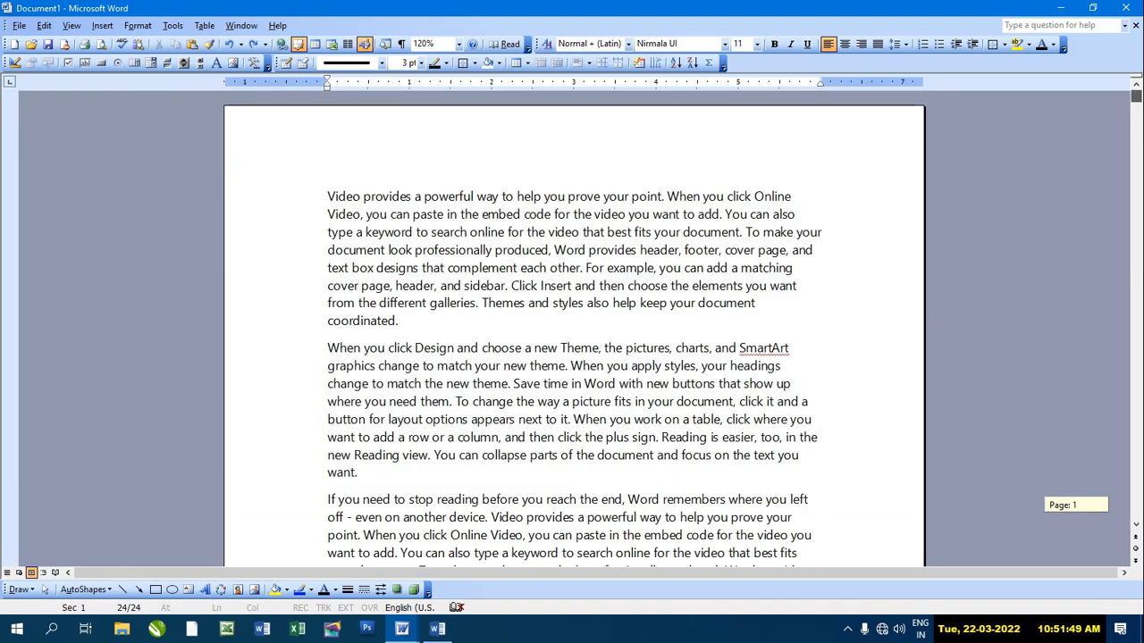
left_click(401, 44)
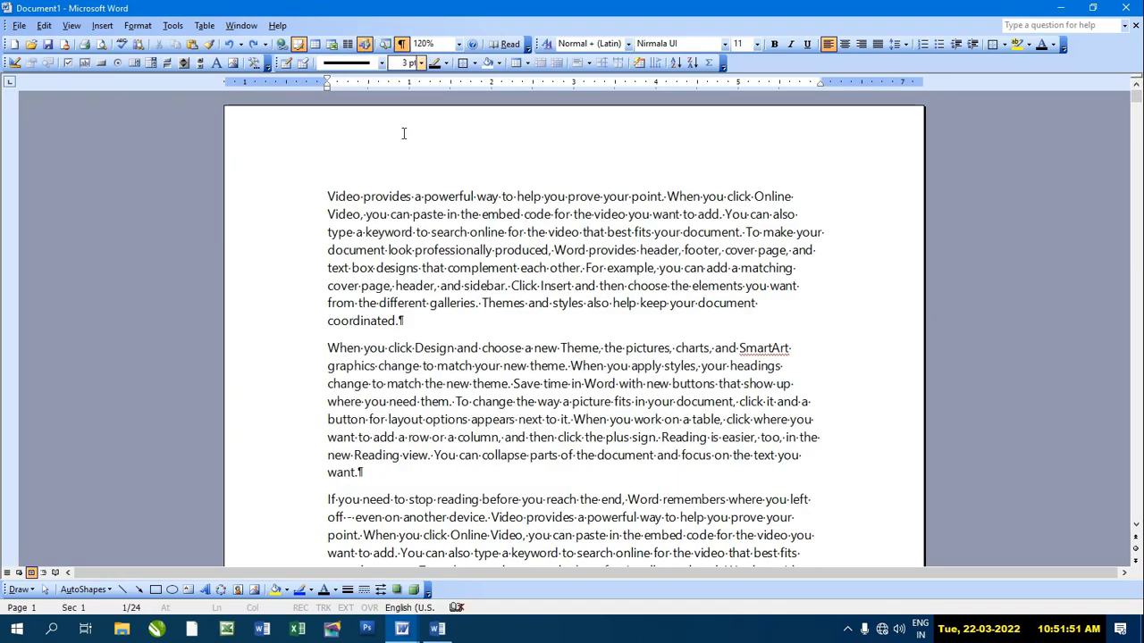
left_click(401, 44)
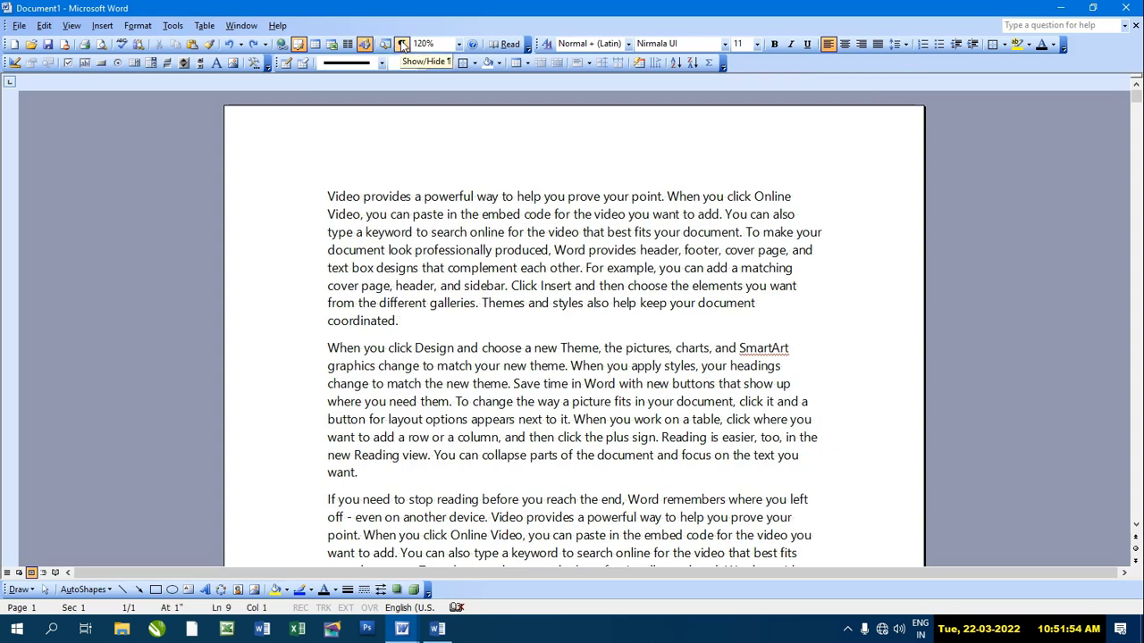
Step: Open the Break dialog and cancel it without adding a break
left_click(104, 27)
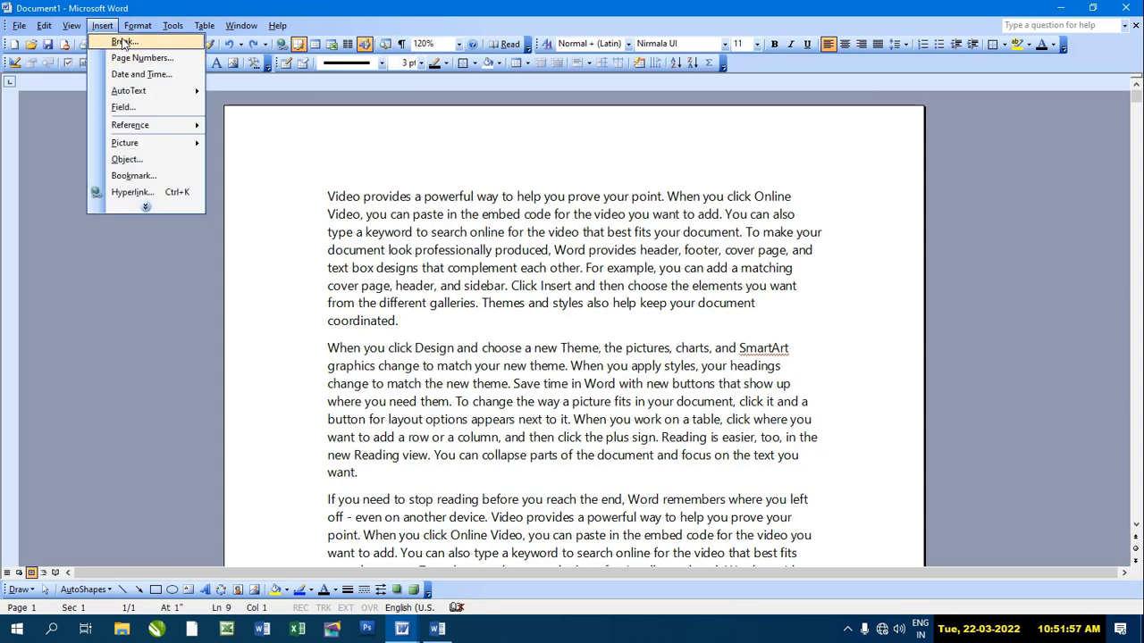
left_click(124, 42)
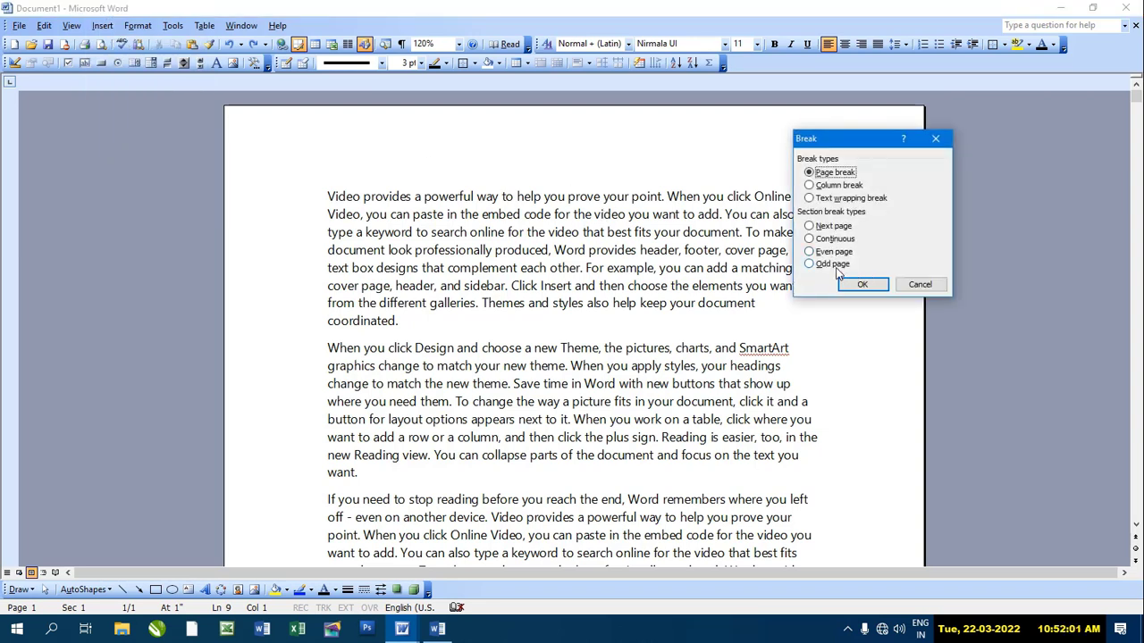
left_click(922, 286)
Step: Place the insertion point at the start of page 2, before 'Click Insert and then choose'
scroll(708, 303, "down", 3)
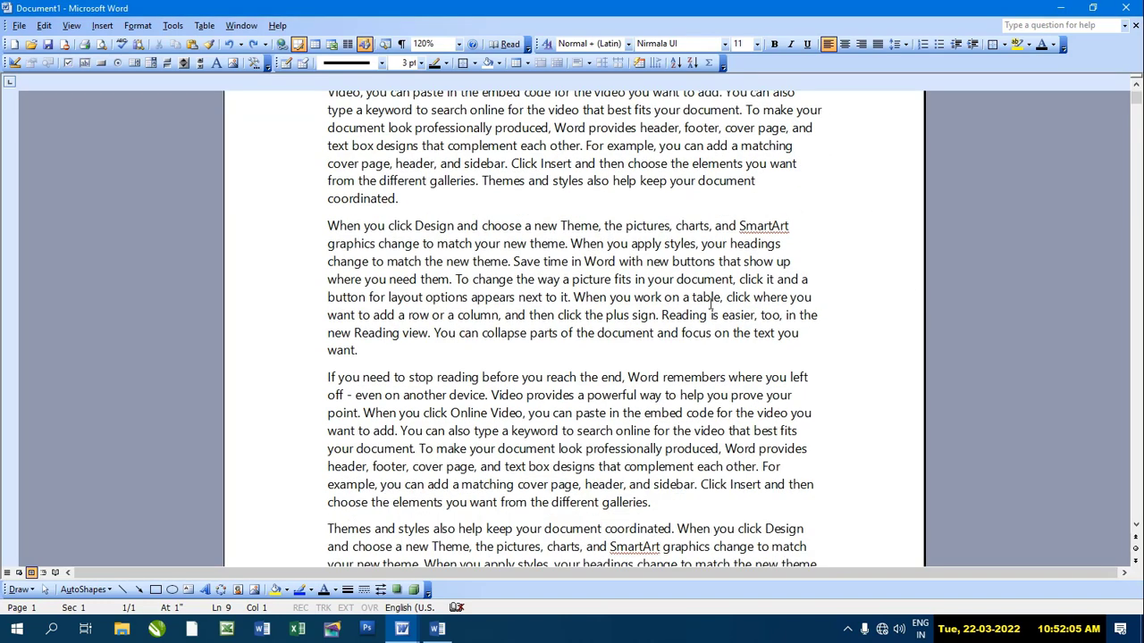
scroll(714, 293, "up", 3)
scroll(714, 294, "down", 7)
scroll(713, 293, "down", 7)
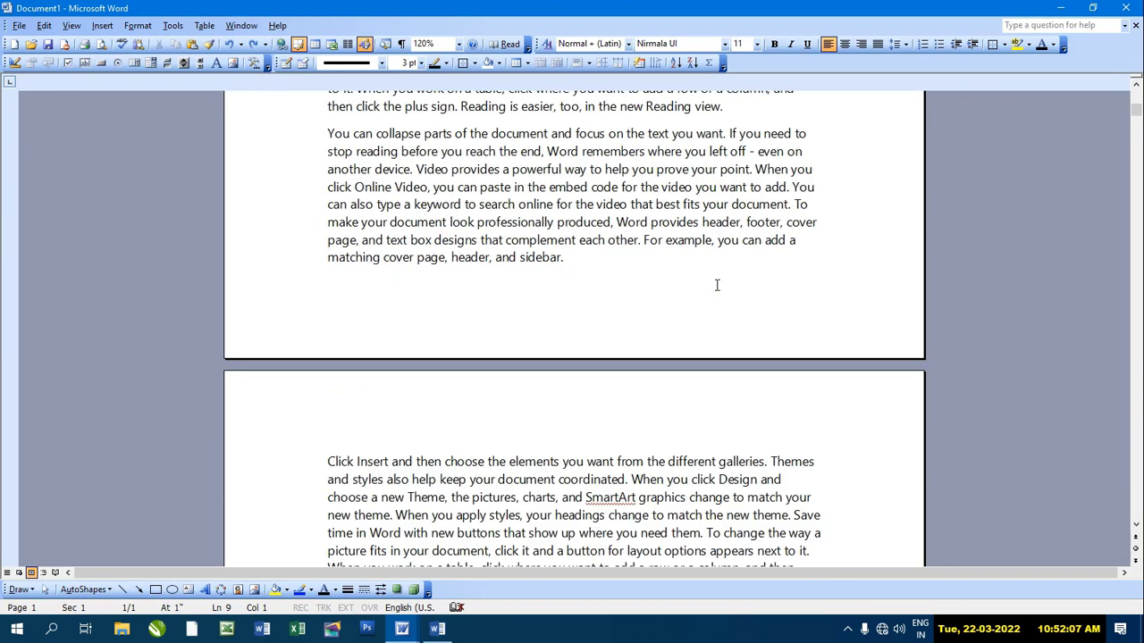
scroll(714, 293, "down", 6)
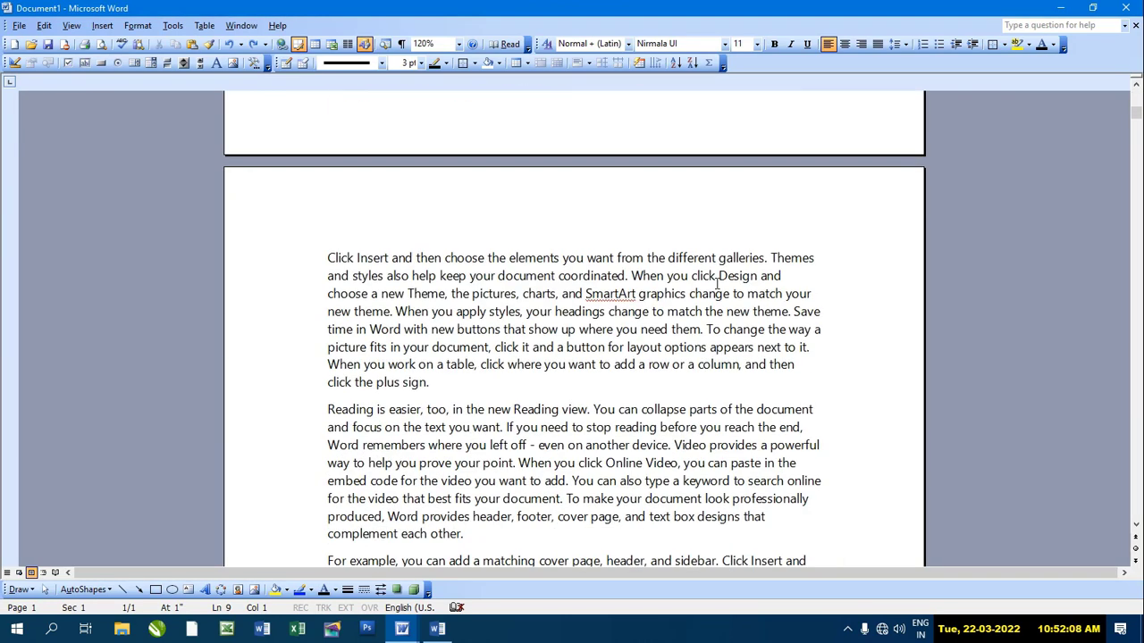
left_click(327, 257)
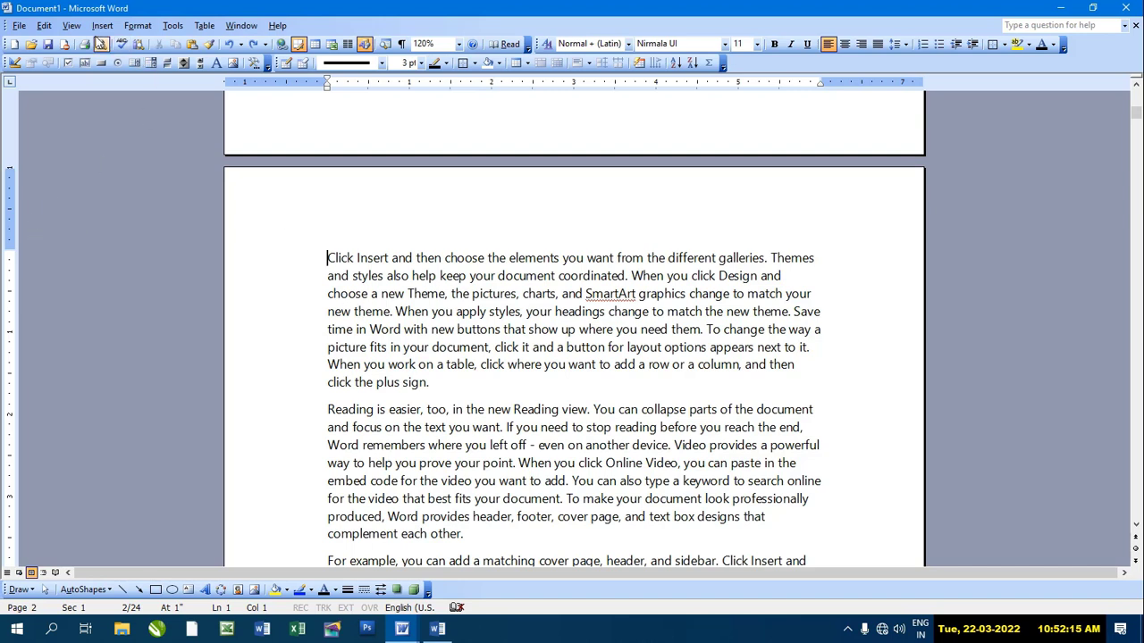
left_click(102, 25)
left_click(125, 42)
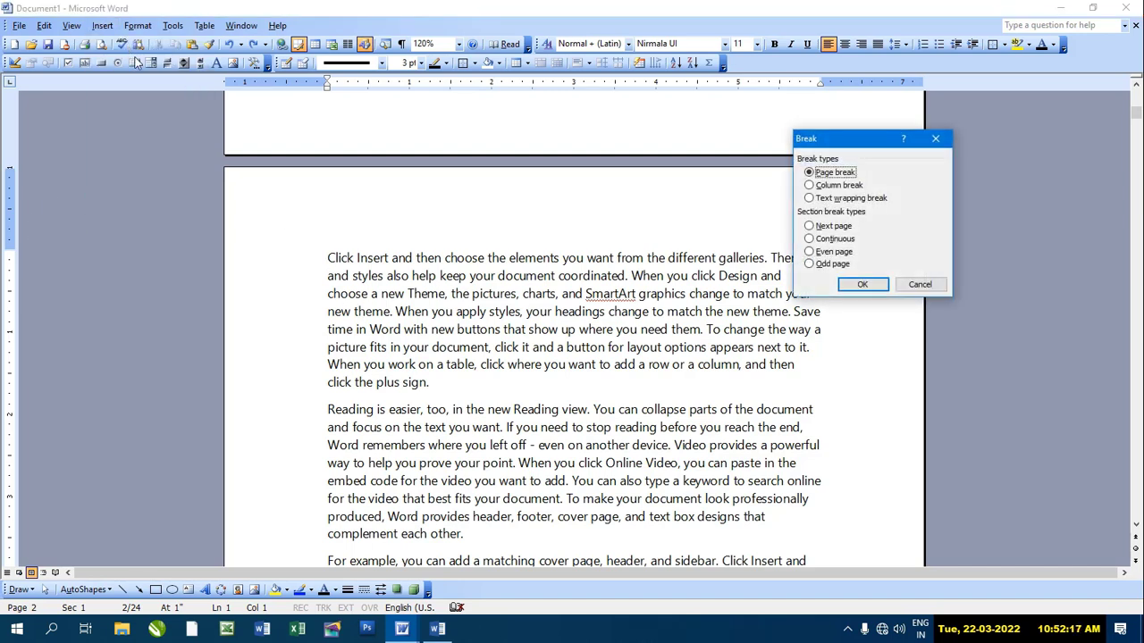
left_click(829, 266)
left_click(859, 286)
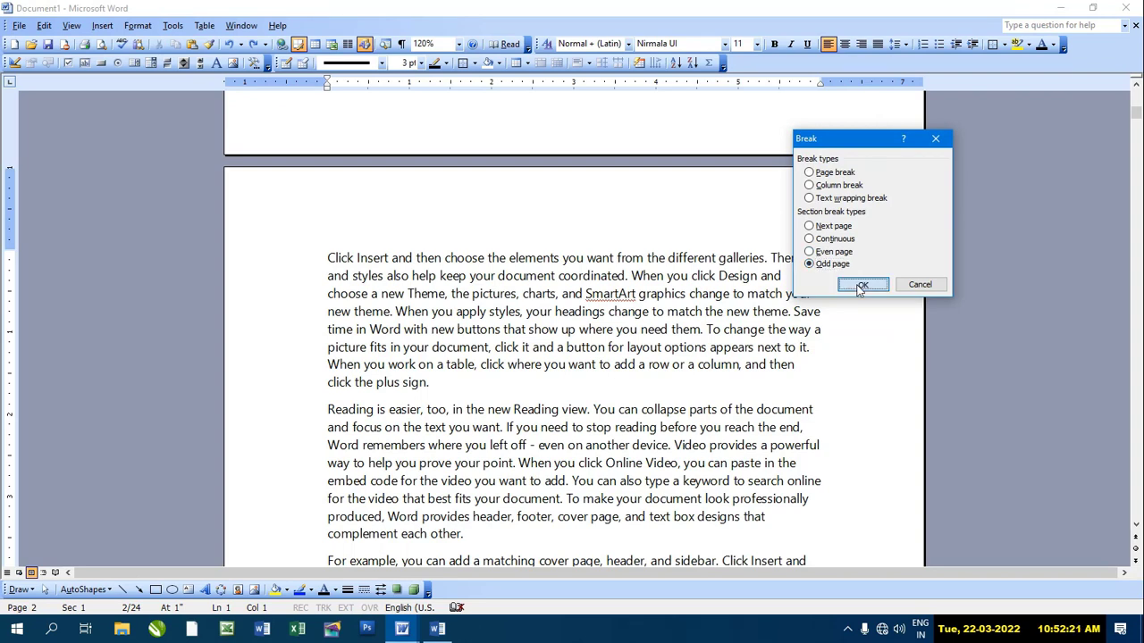
left_click(940, 139)
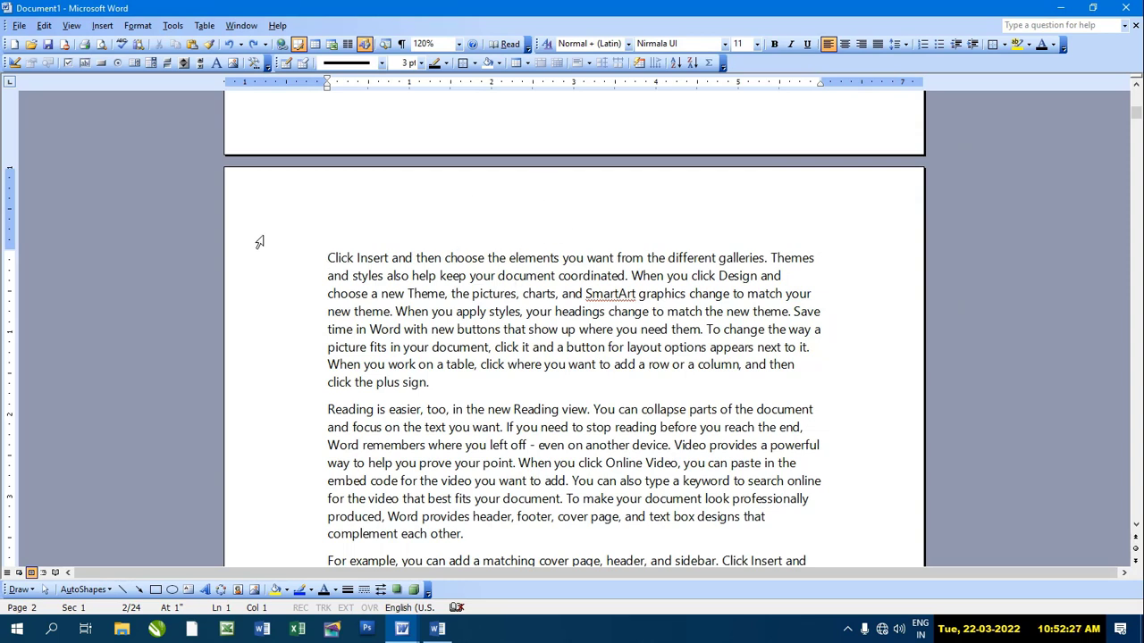
Step: Scroll to the top of the document and place the insertion point at its start
left_click(101, 27)
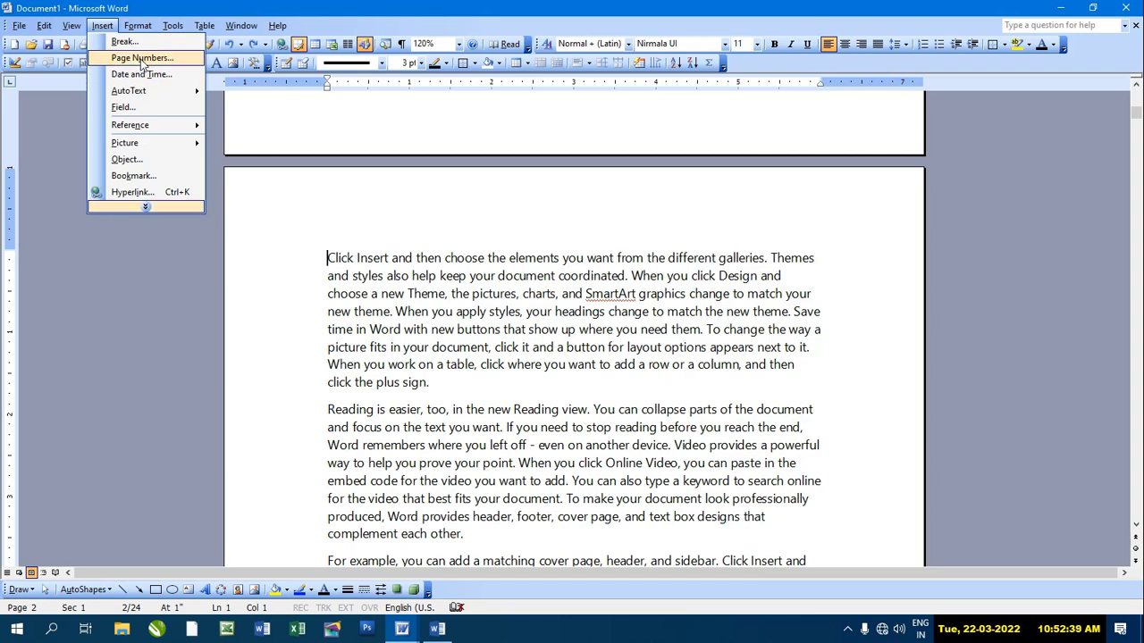
scroll(284, 206, "up", 3)
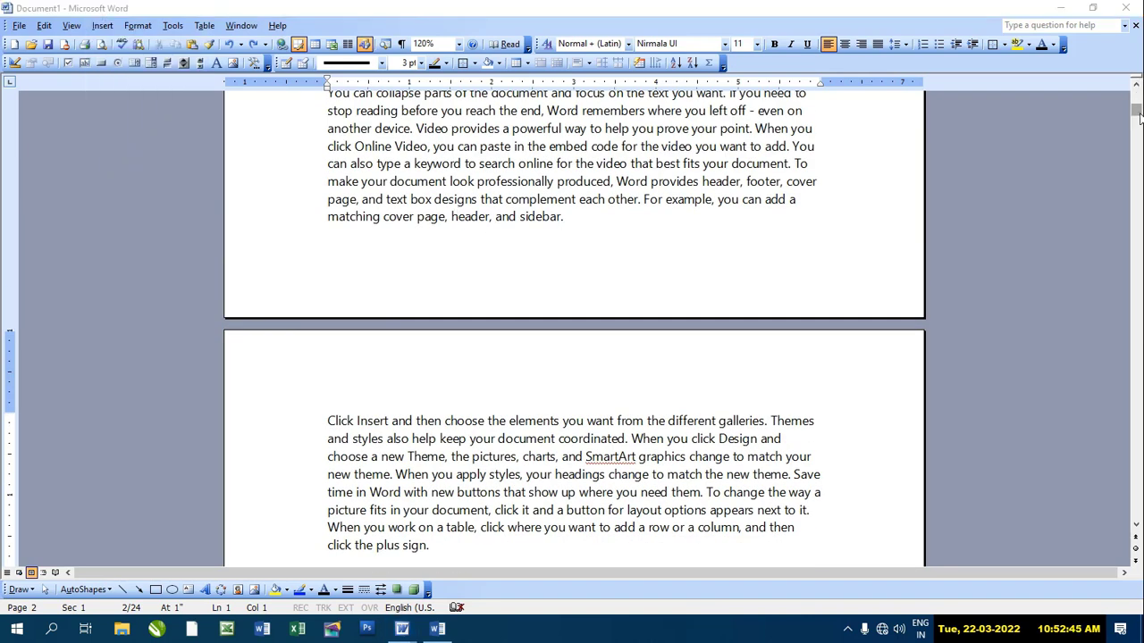
left_click_drag(1137, 114, 1138, 80)
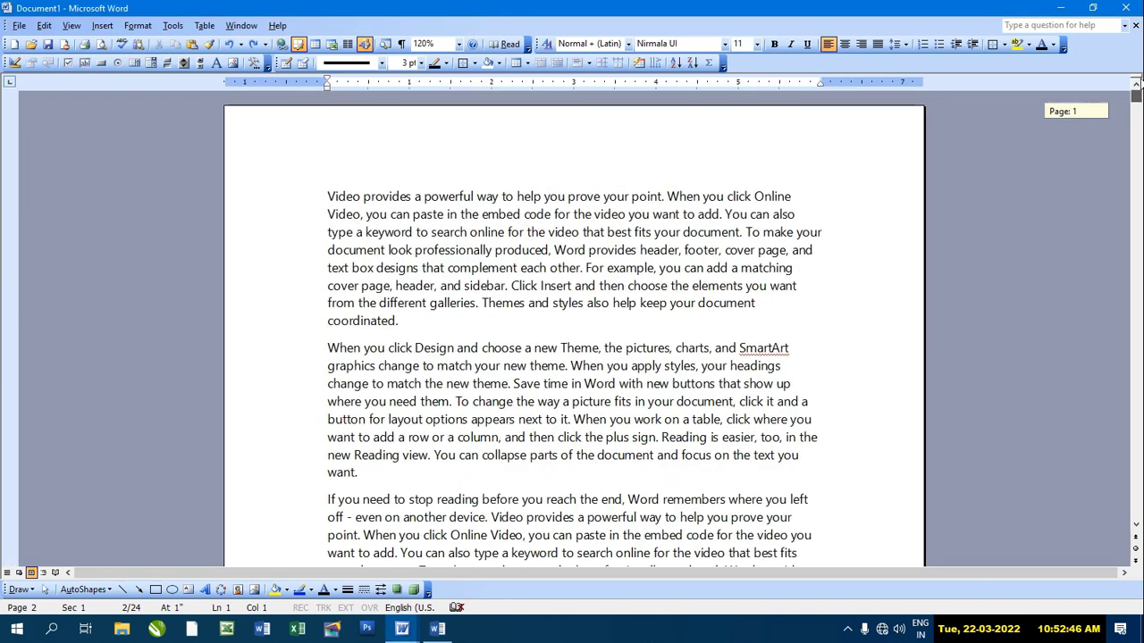
left_click(327, 195)
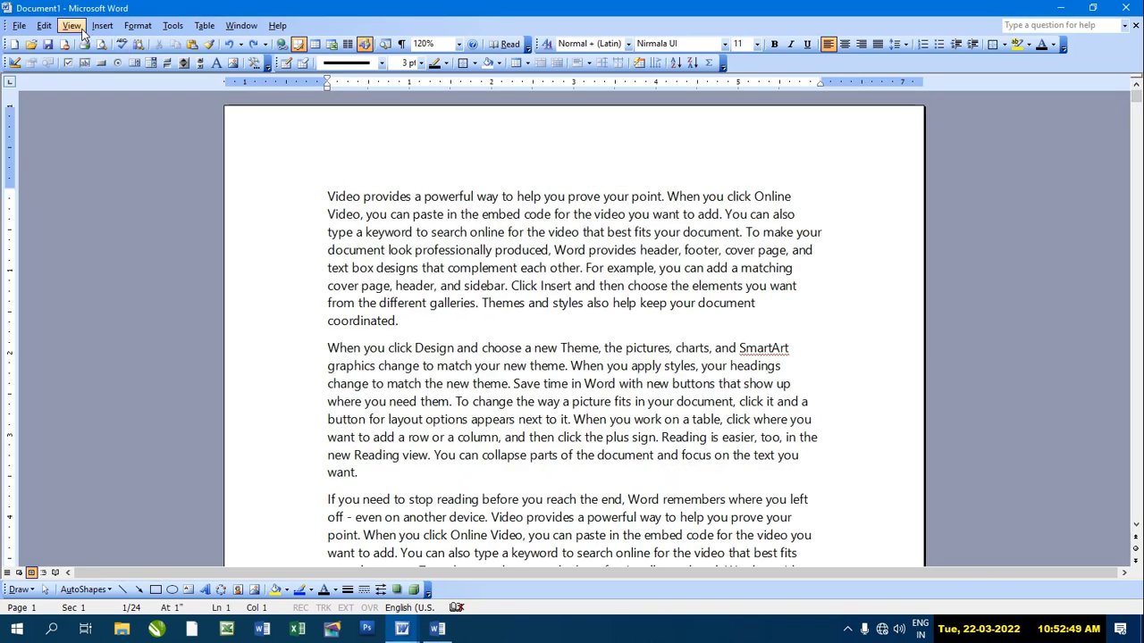
Step: Add page numbers at Top of page (Header) with Center alignment
left_click(101, 28)
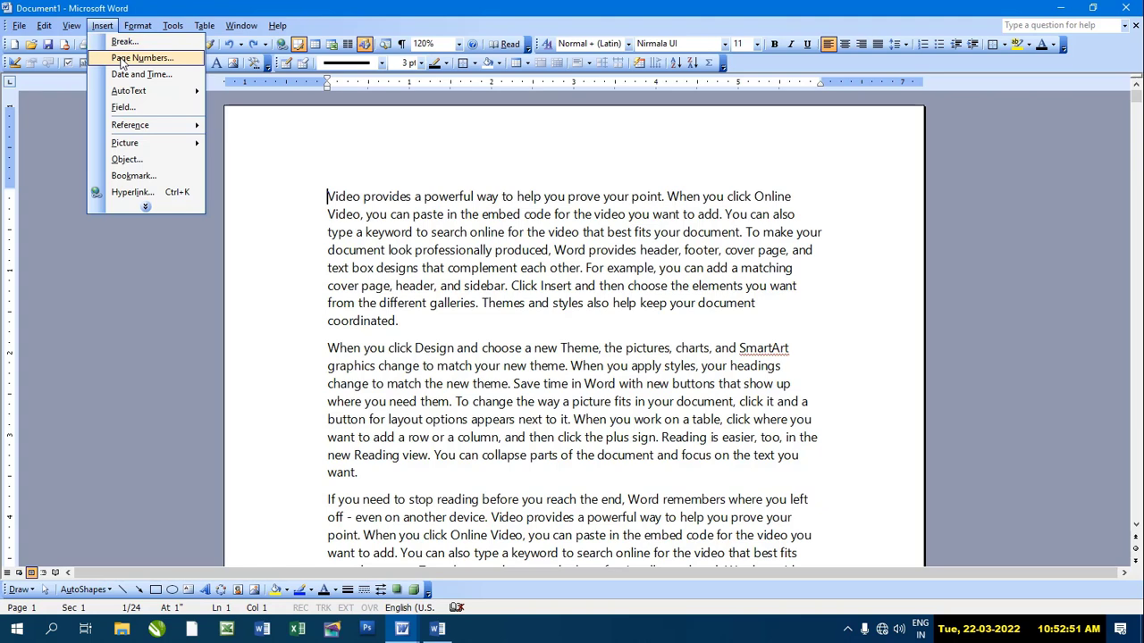
left_click(125, 58)
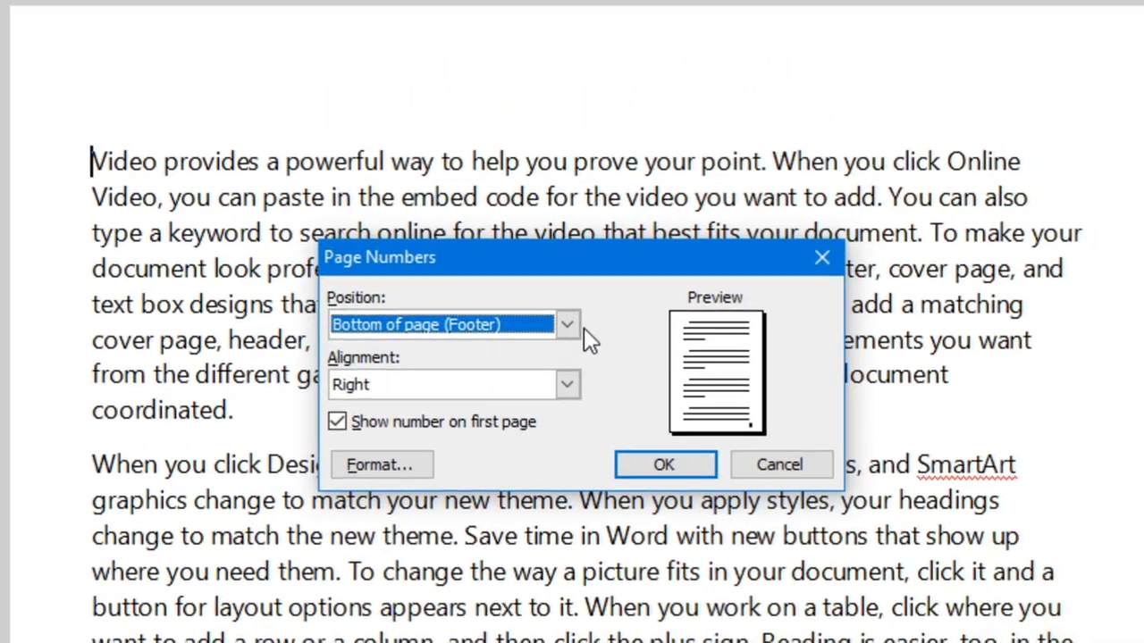
left_click(560, 320)
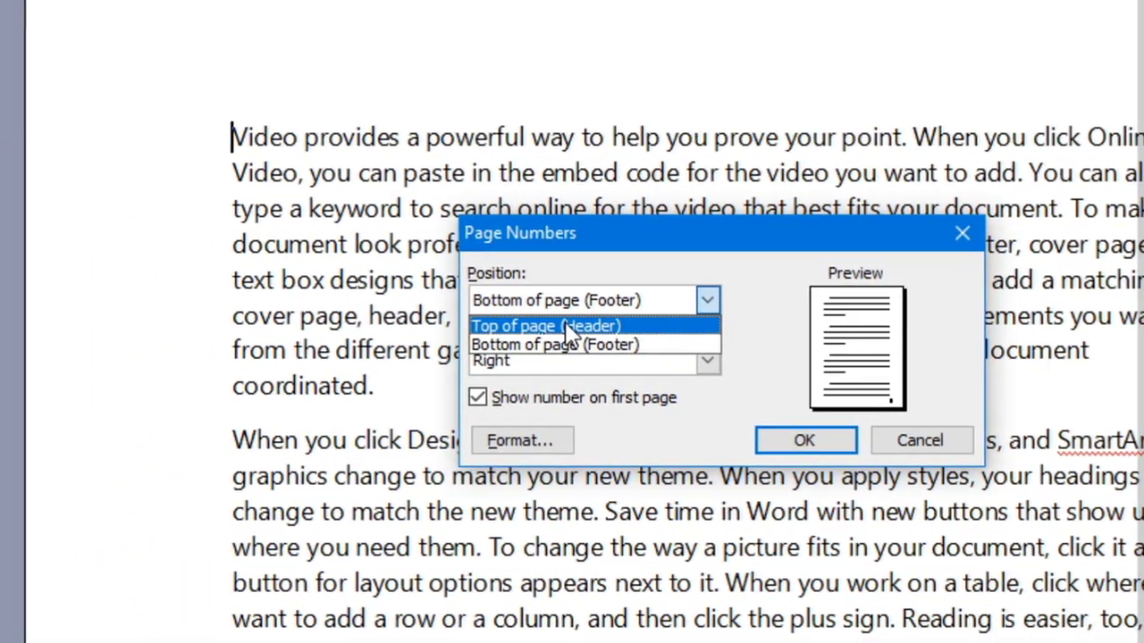
left_click(577, 327)
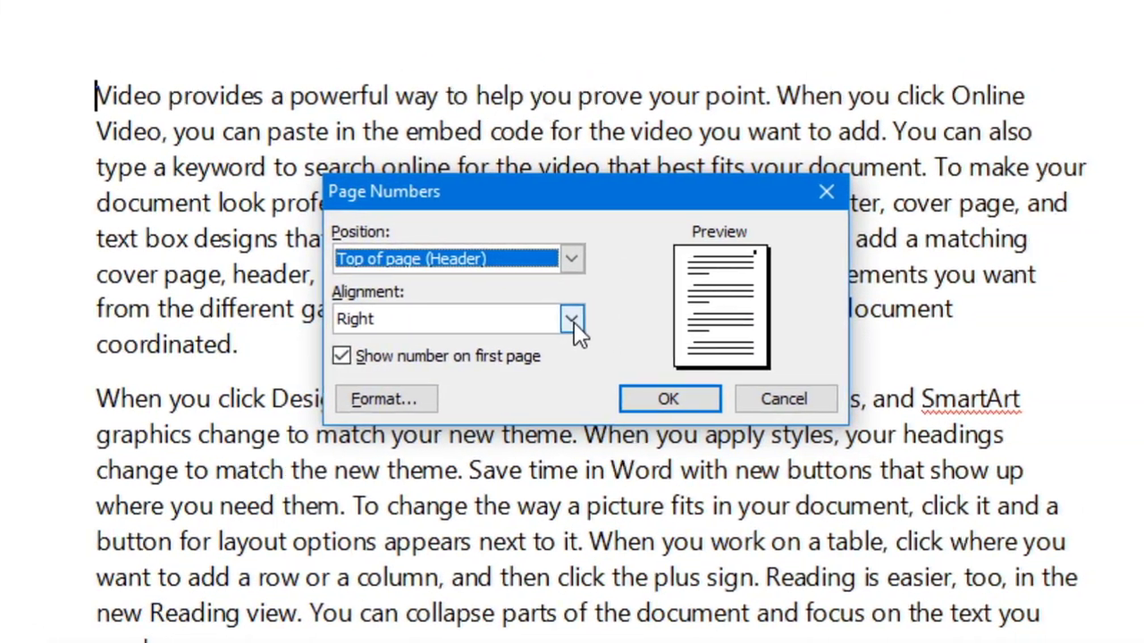
left_click(653, 328)
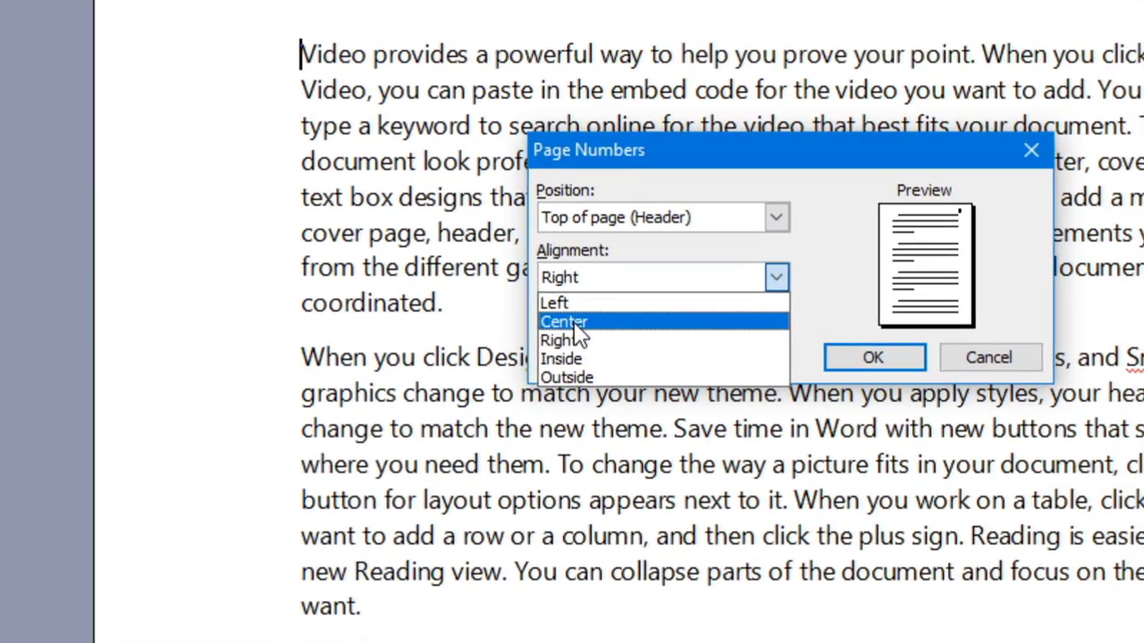
left_click(366, 363)
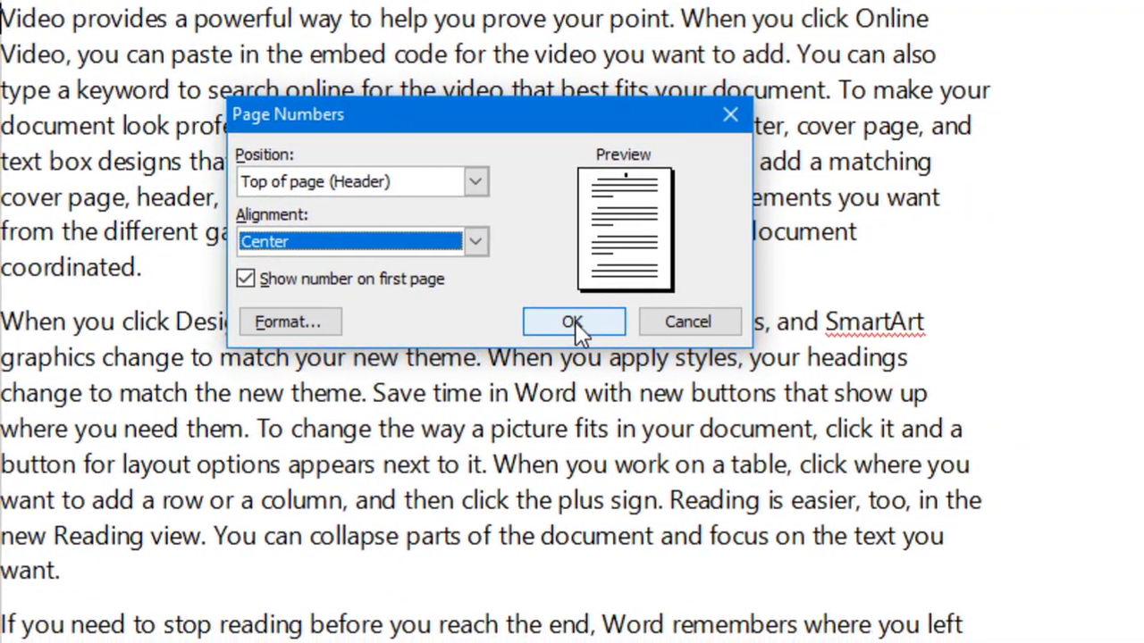
left_click(575, 321)
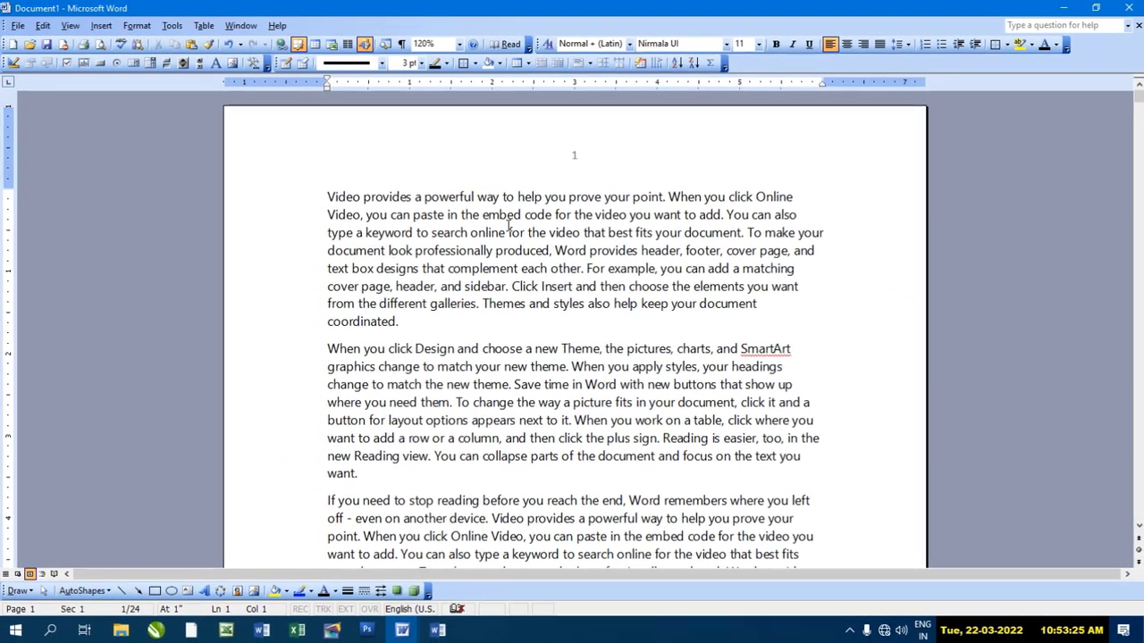
Step: Scroll through pages 2 and 3 to check their centred header page numbers, stopping at page 3
scroll(503, 279, "down", 2)
scroll(493, 278, "down", 5)
scroll(492, 279, "down", 5)
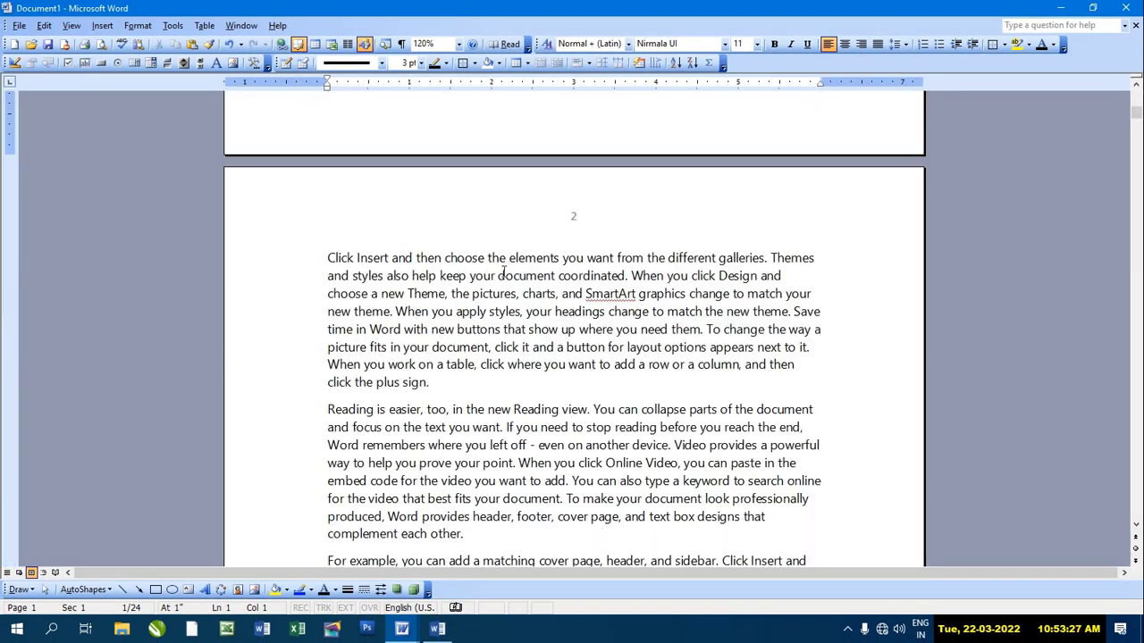
scroll(495, 276, "down", 5)
scroll(500, 271, "down", 5)
scroll(505, 268, "down", 5)
scroll(505, 266, "down", 6)
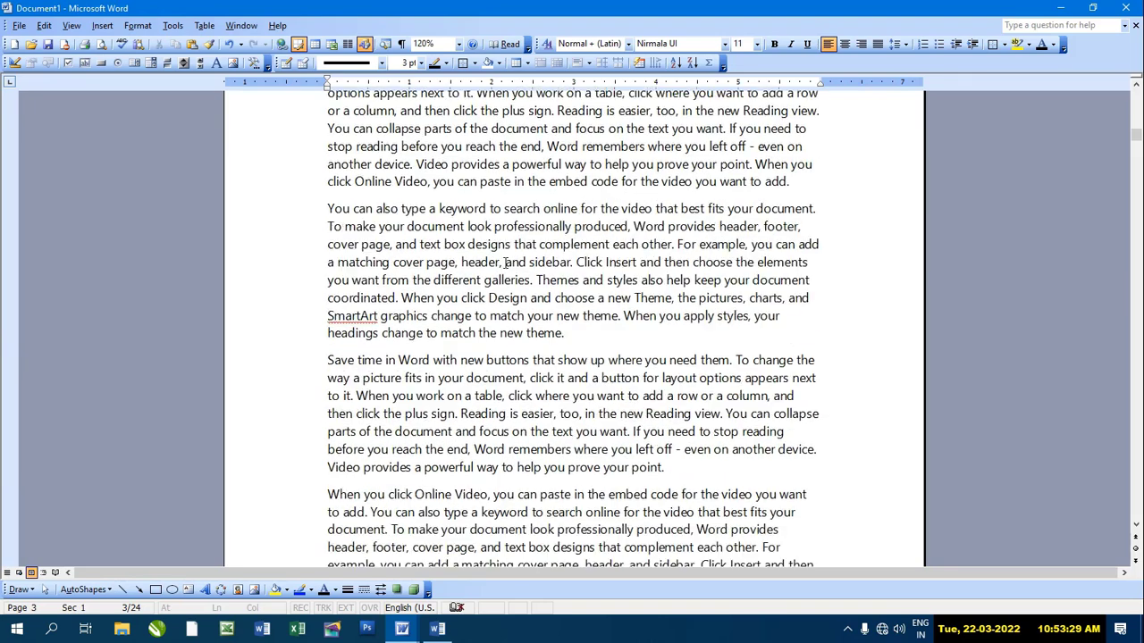
scroll(506, 265, "up", 5)
scroll(507, 256, "up", 2)
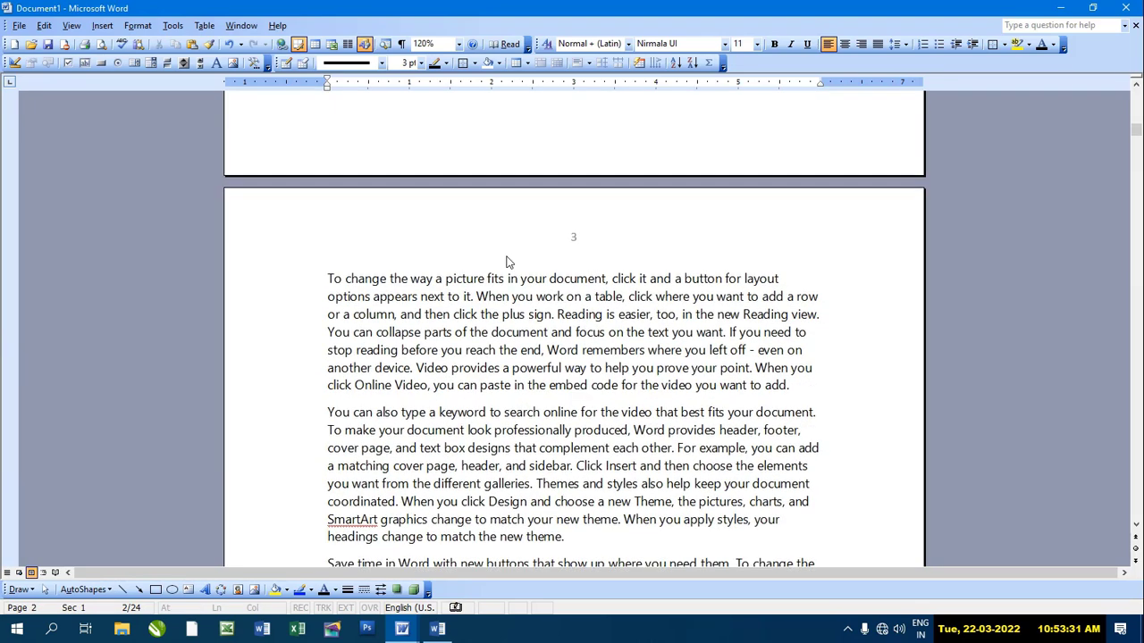
scroll(507, 256, "up", 1)
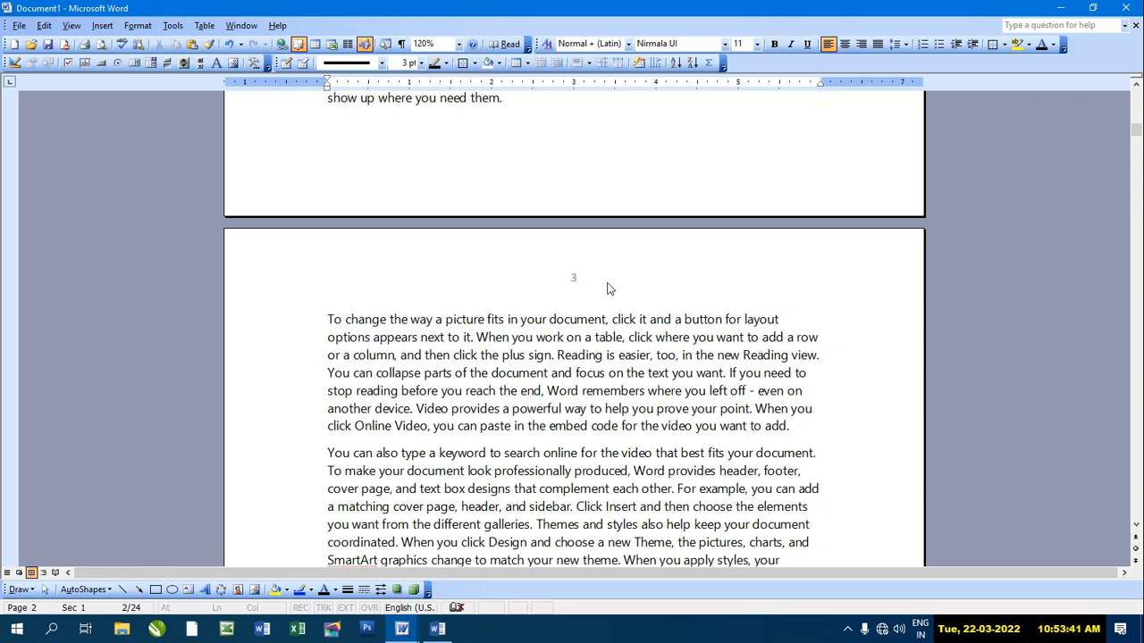
Step: Open the page 3 header, select the page number 3 and delete it
double_click(573, 280)
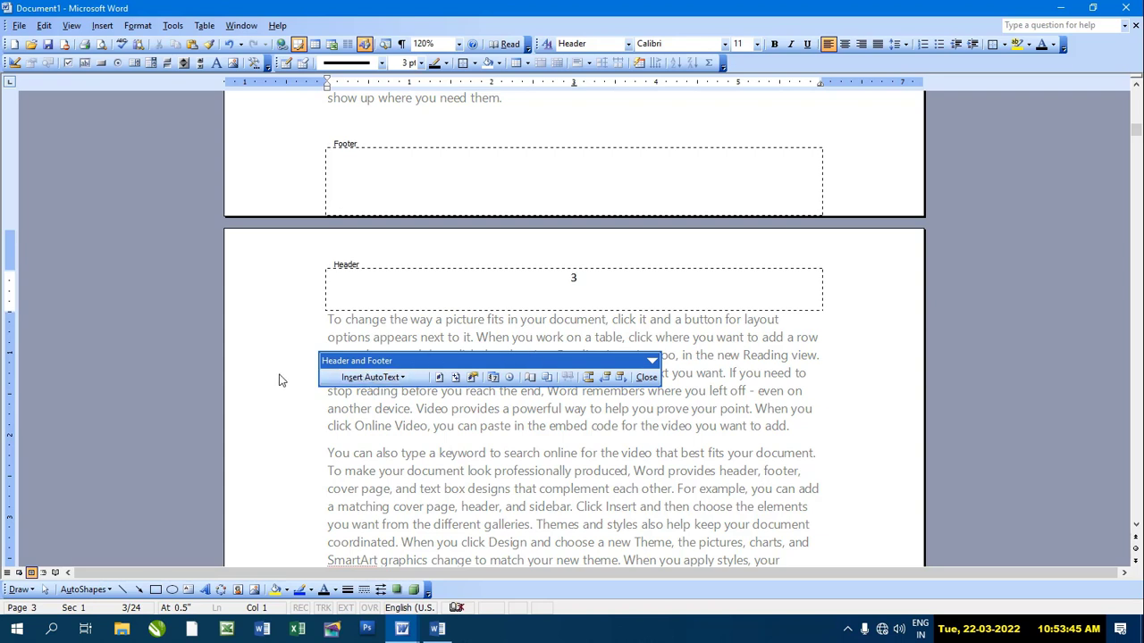
left_click(576, 279)
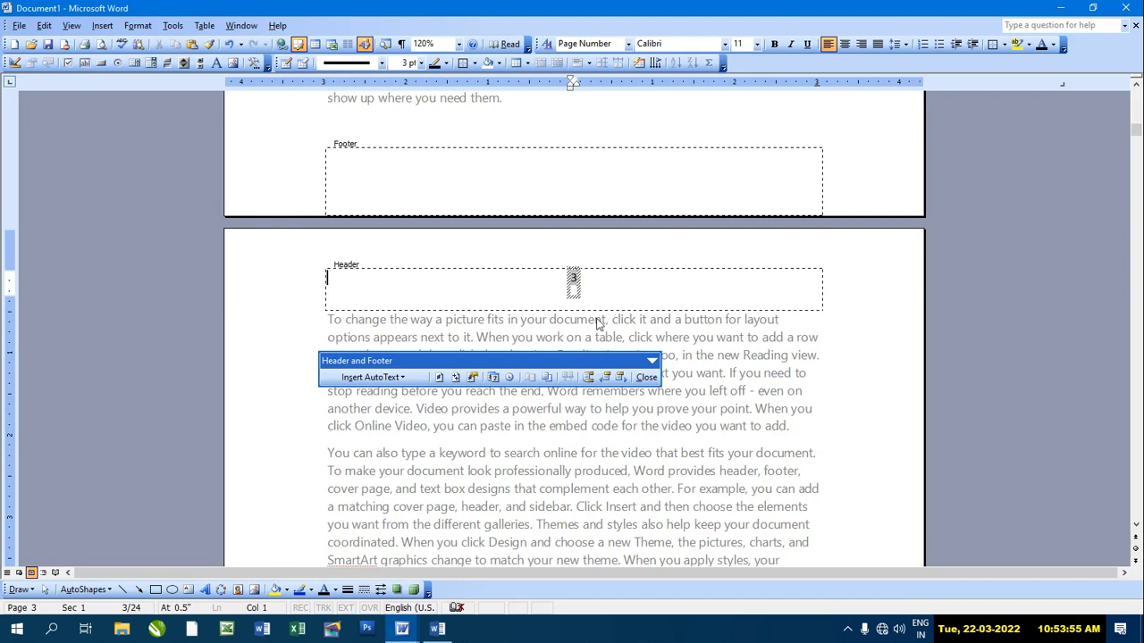
key("ctrl+a")
key("Delete")
Step: Leave the header, then put the insertion point before 'type a keyword' at the start of page 4
left_click(645, 377)
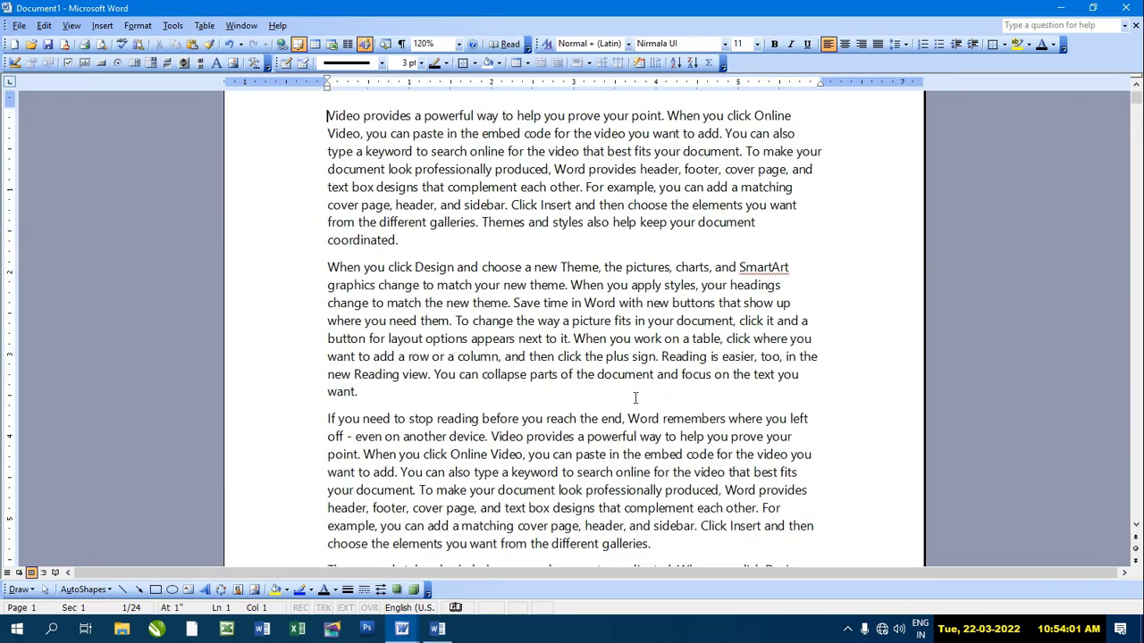
scroll(556, 443, "down", 5)
scroll(556, 443, "down", 5)
scroll(558, 437, "down", 5)
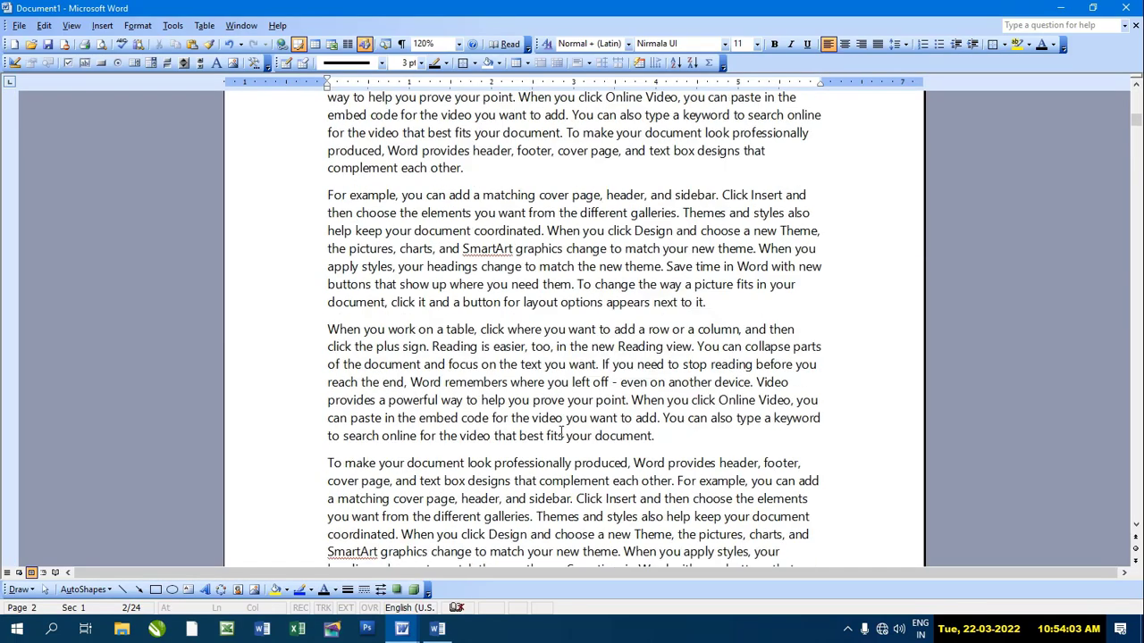
scroll(561, 431, "down", 5)
scroll(561, 432, "down", 5)
scroll(561, 433, "down", 5)
scroll(560, 433, "down", 5)
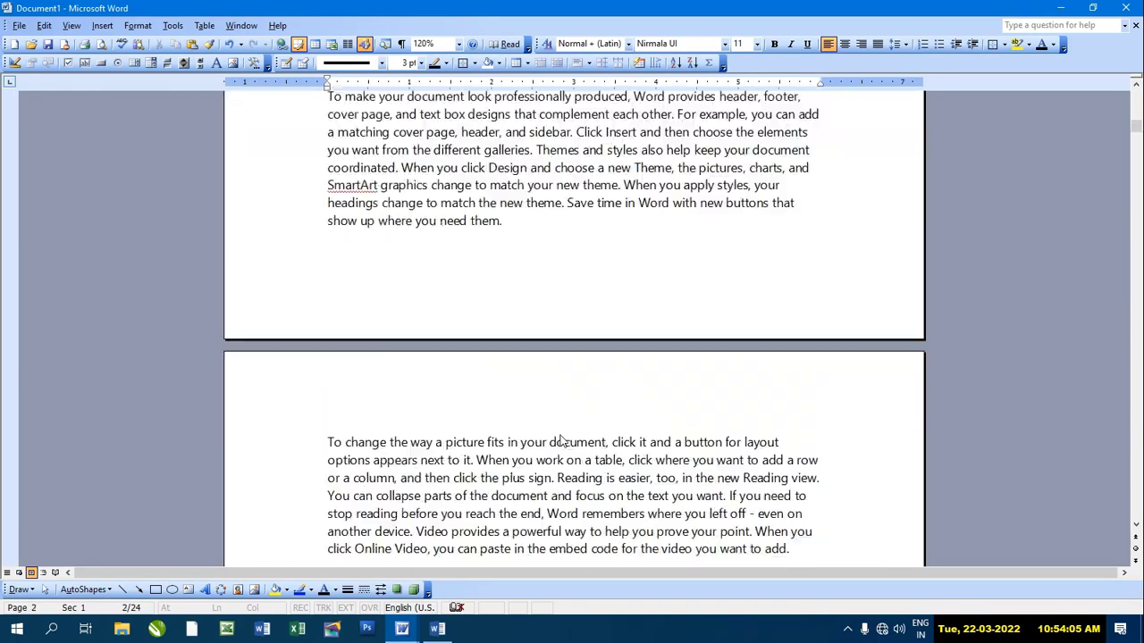
scroll(561, 435, "down", 5)
scroll(561, 435, "down", 5)
scroll(561, 435, "down", 5)
scroll(560, 435, "down", 5)
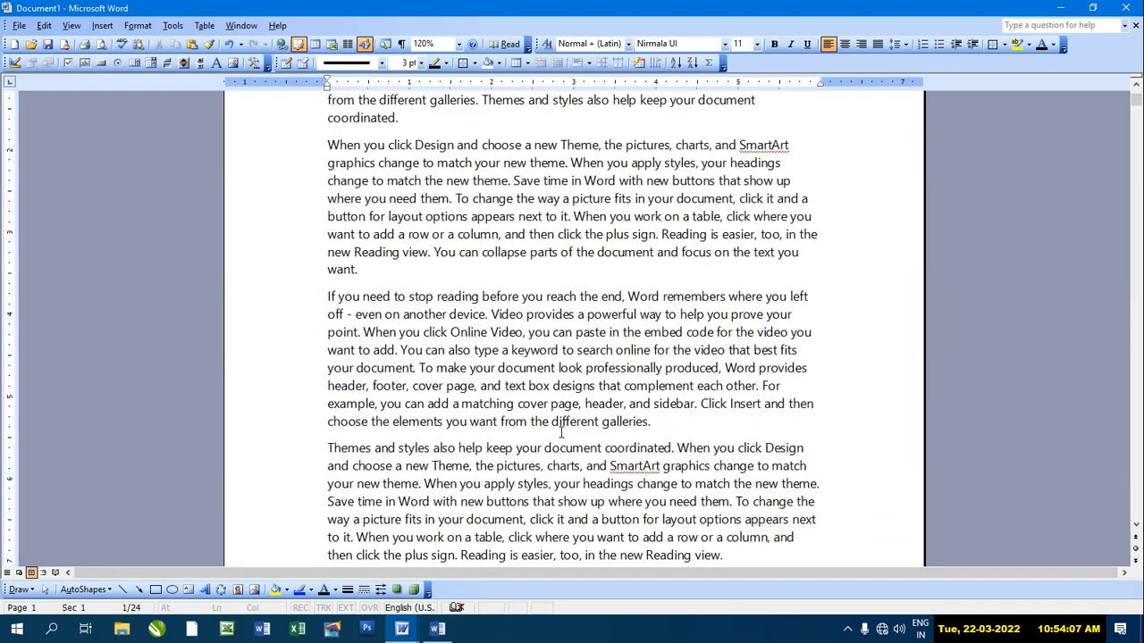
scroll(560, 435, "down", 5)
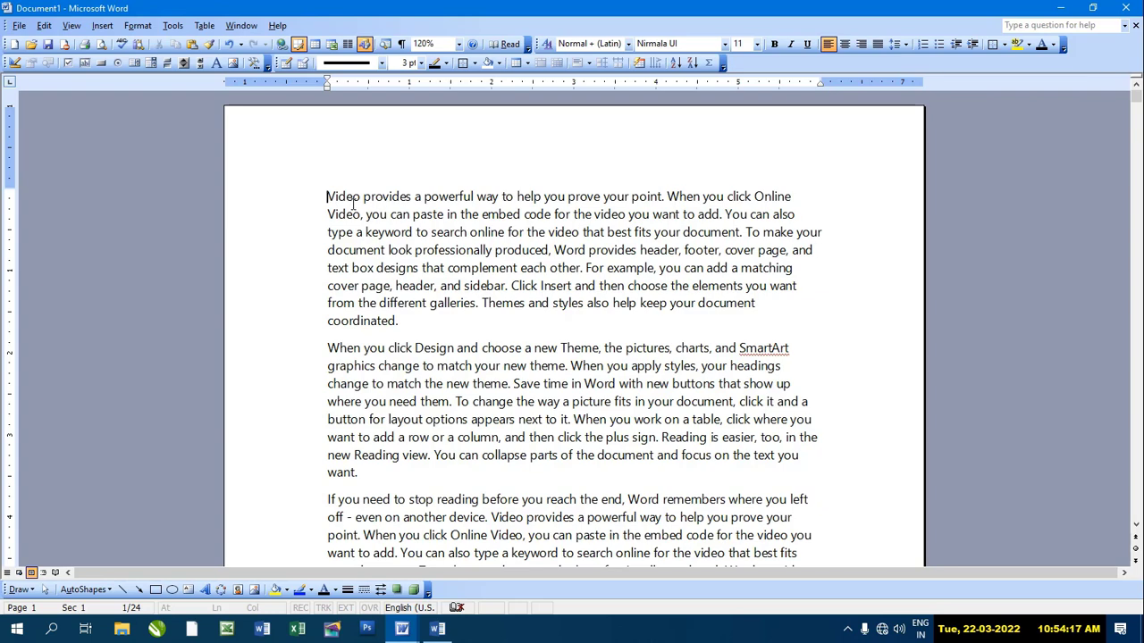
scroll(577, 416, "down", 4)
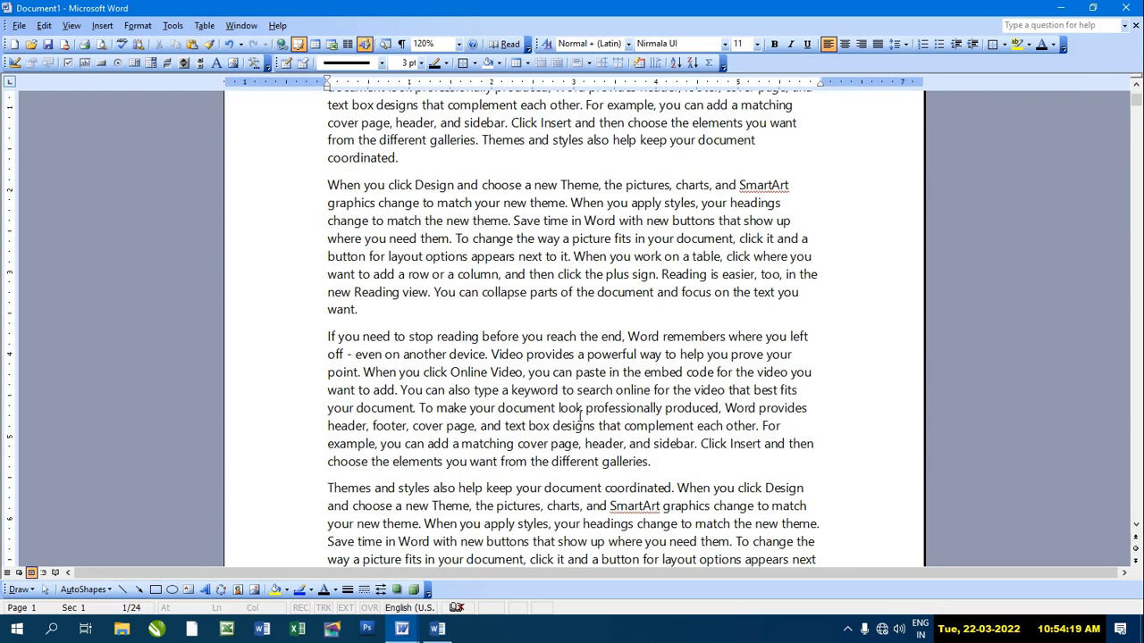
scroll(571, 413, "down", 1)
scroll(570, 409, "down", 4)
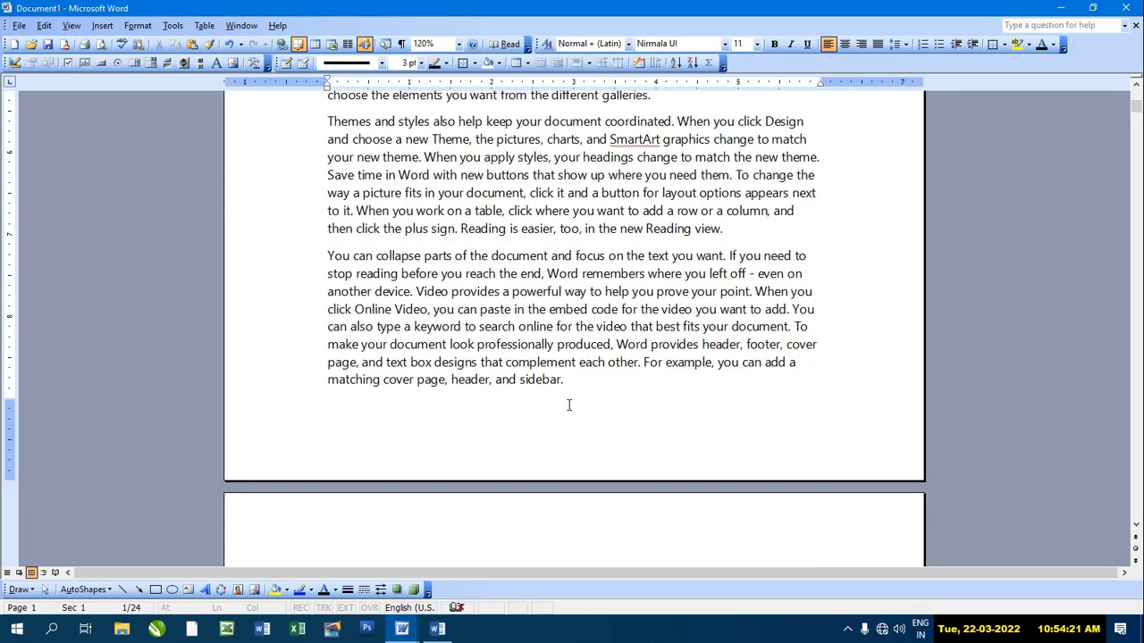
scroll(569, 405, "down", 4)
left_click_drag(1135, 110, 1135, 153)
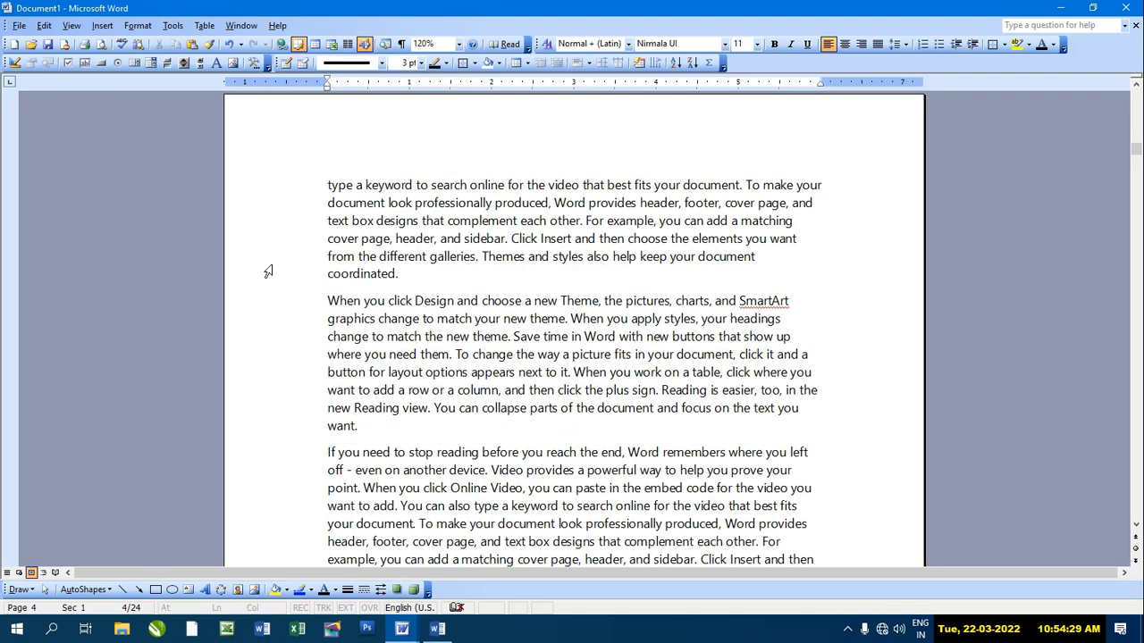
left_click(326, 185)
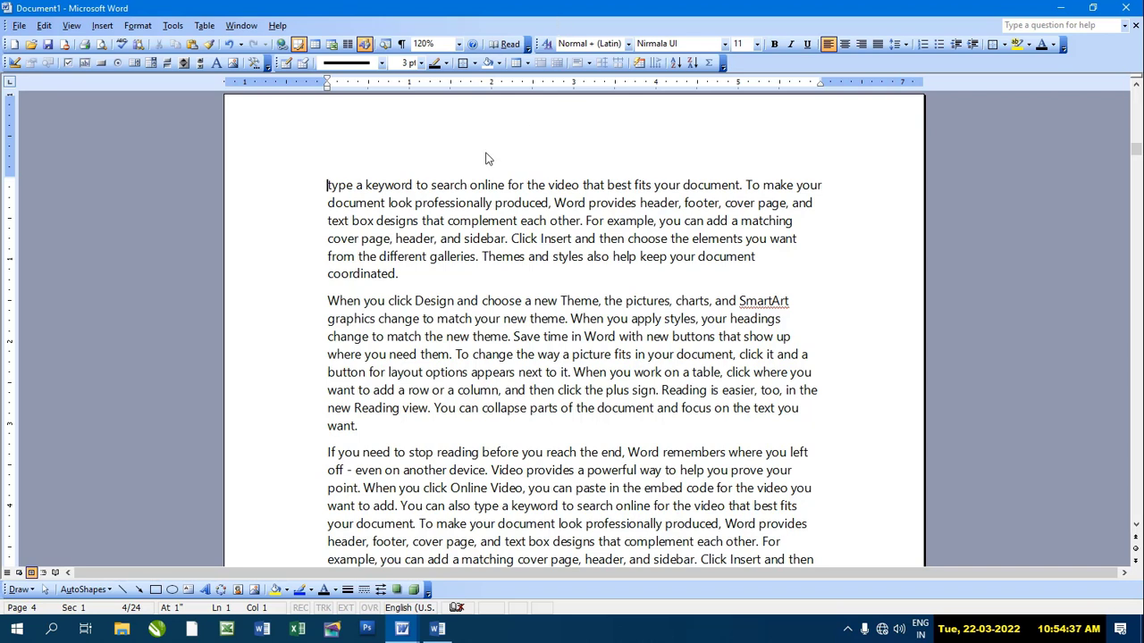
Step: Set page numbers to Top of page (Header), Center, with the number format starting at 1
left_click(102, 27)
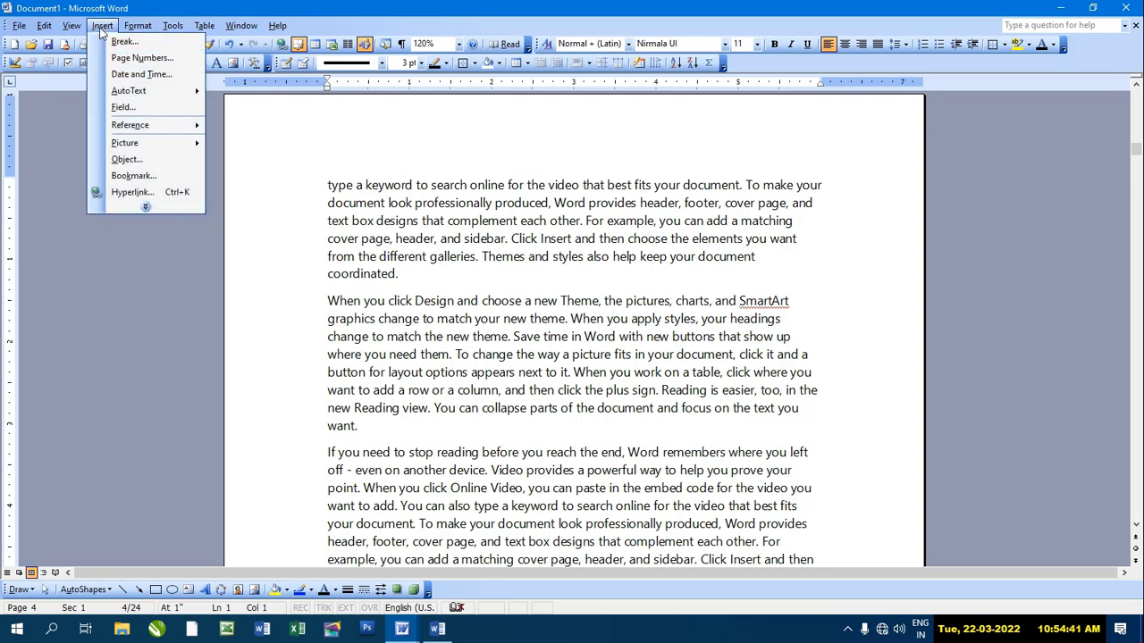
left_click(134, 58)
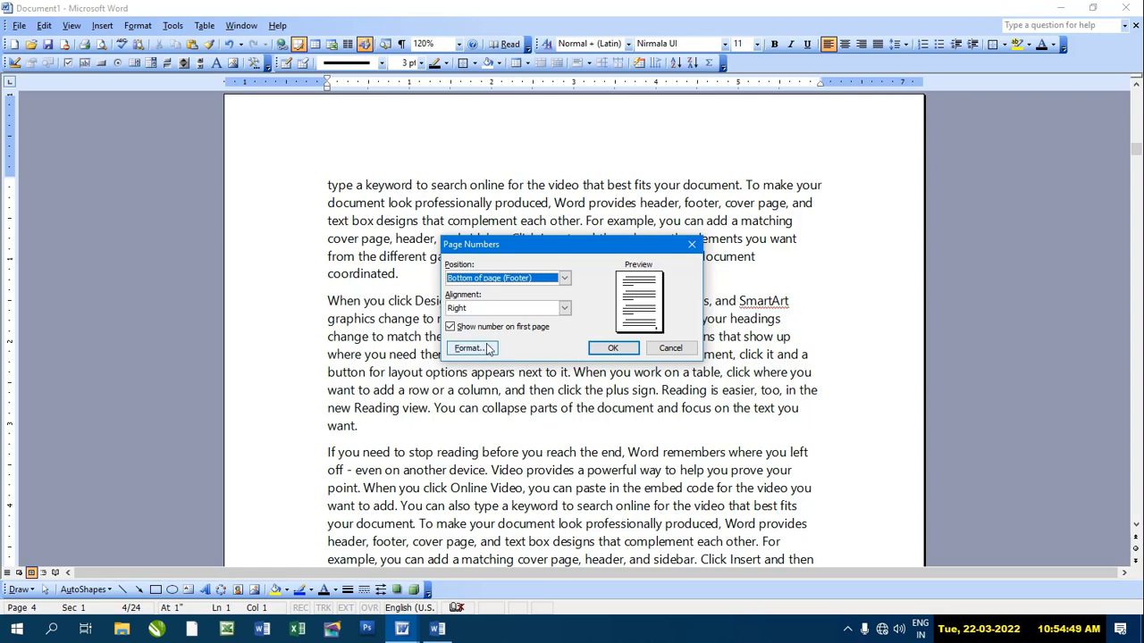
left_click(565, 280)
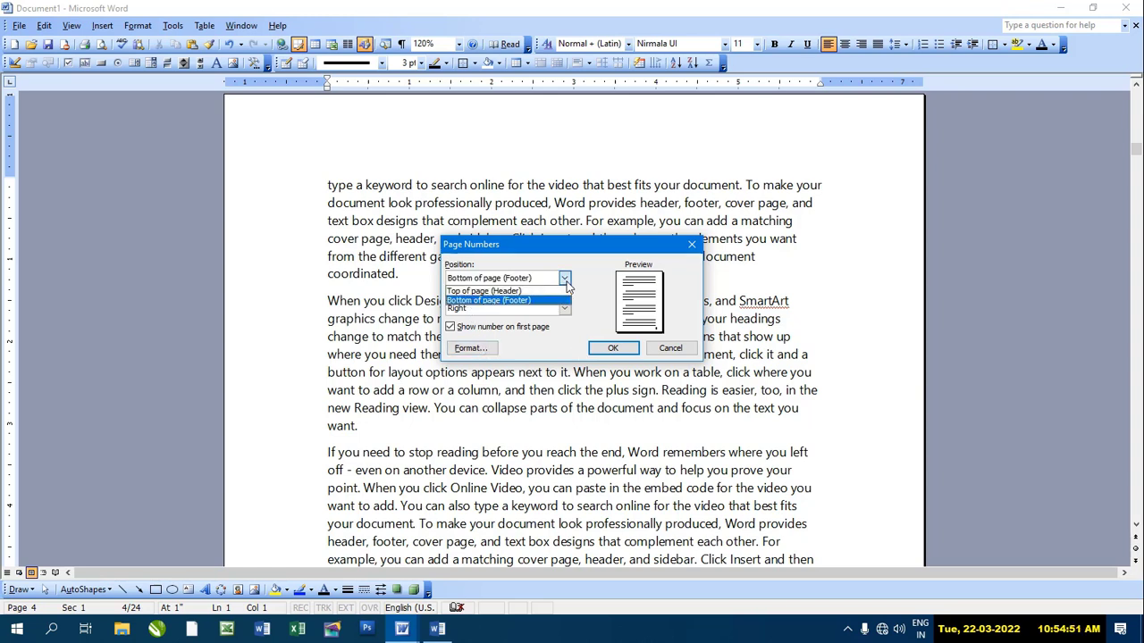
left_click(498, 291)
left_click(565, 308)
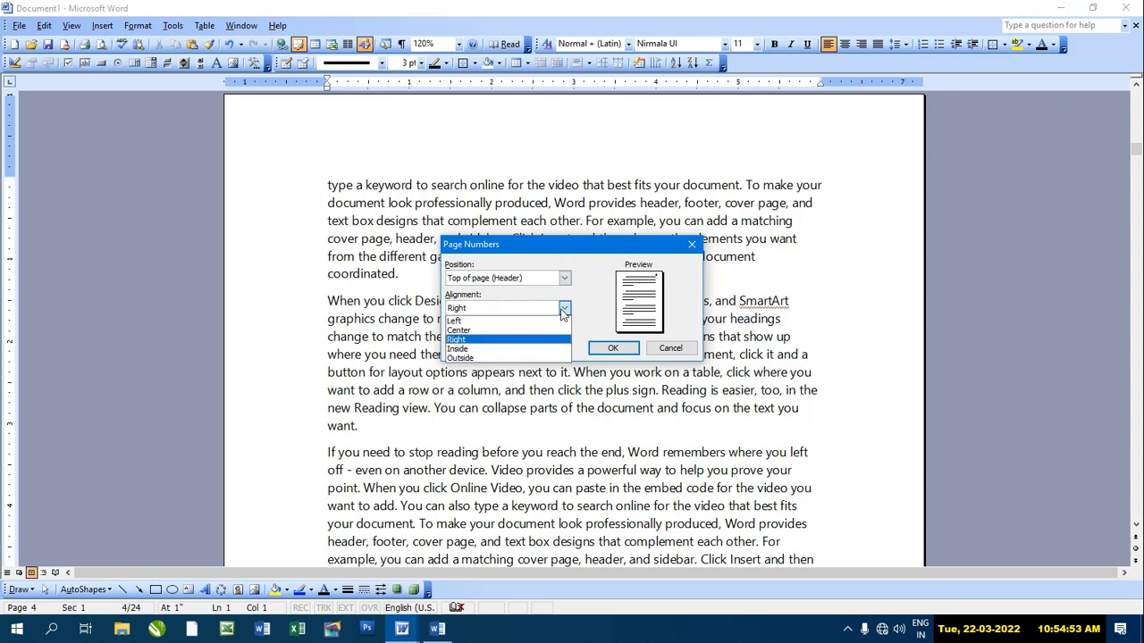
left_click(472, 332)
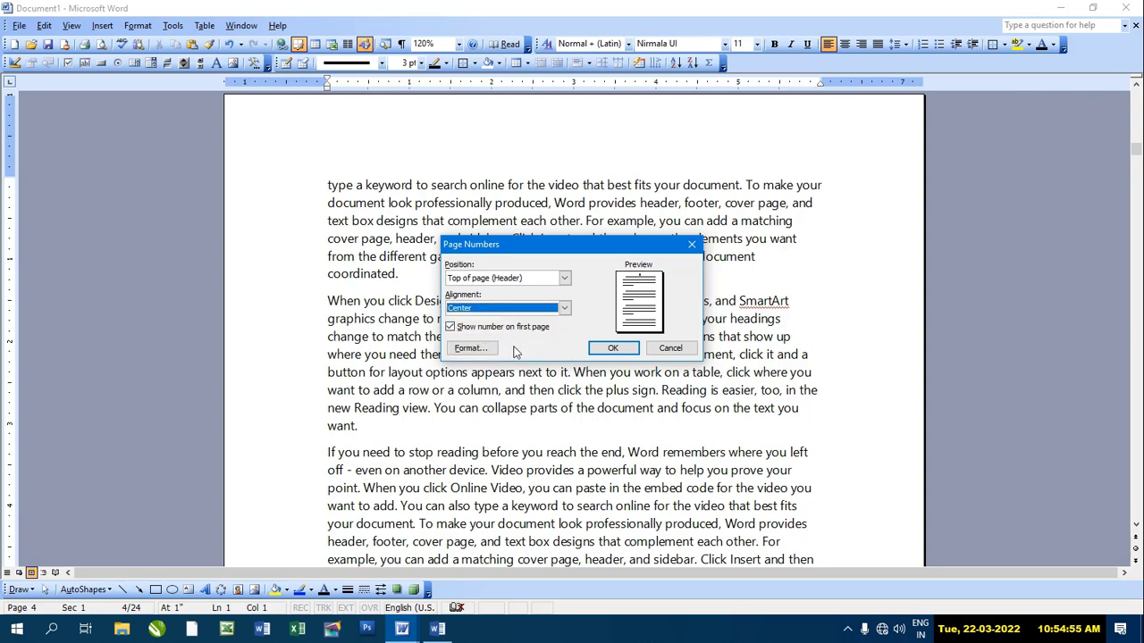
left_click(471, 348)
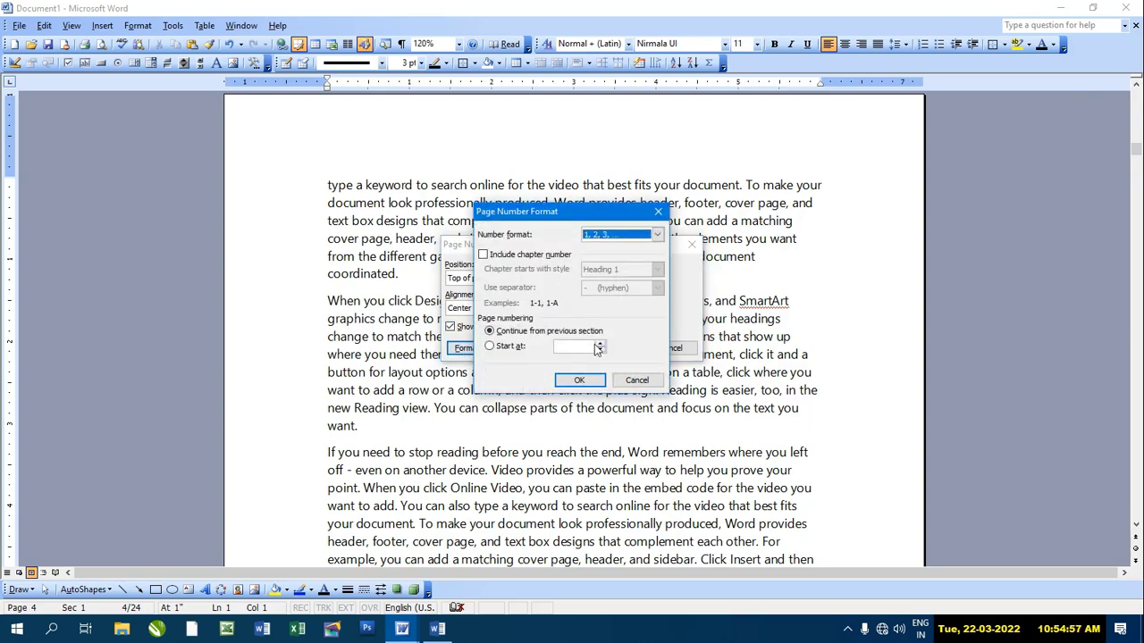
left_click(491, 347)
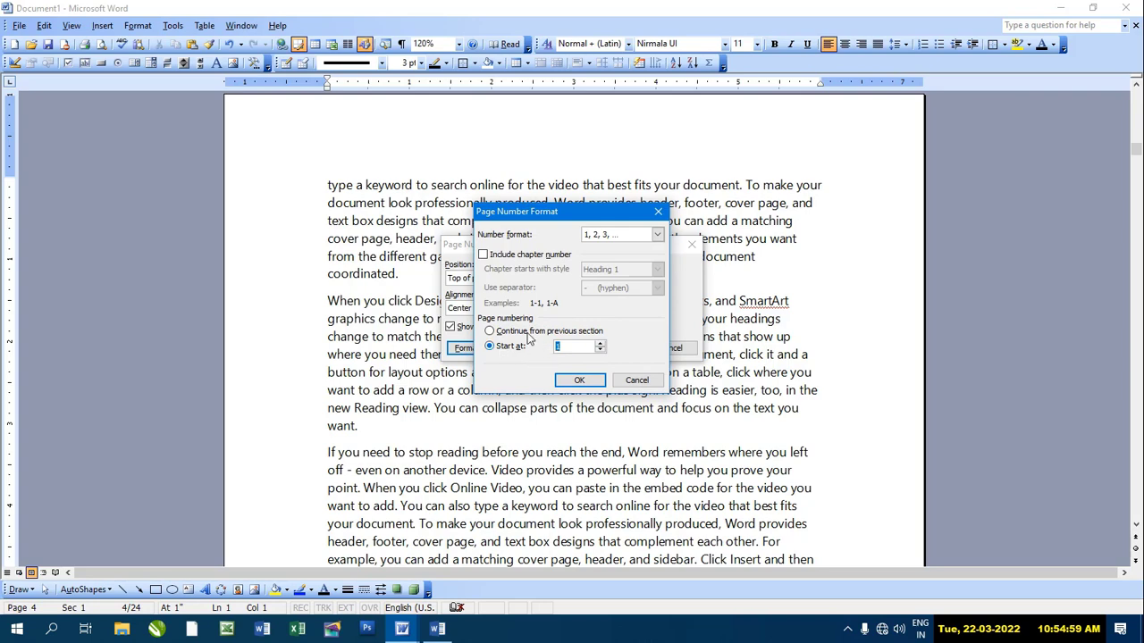
left_click(581, 385)
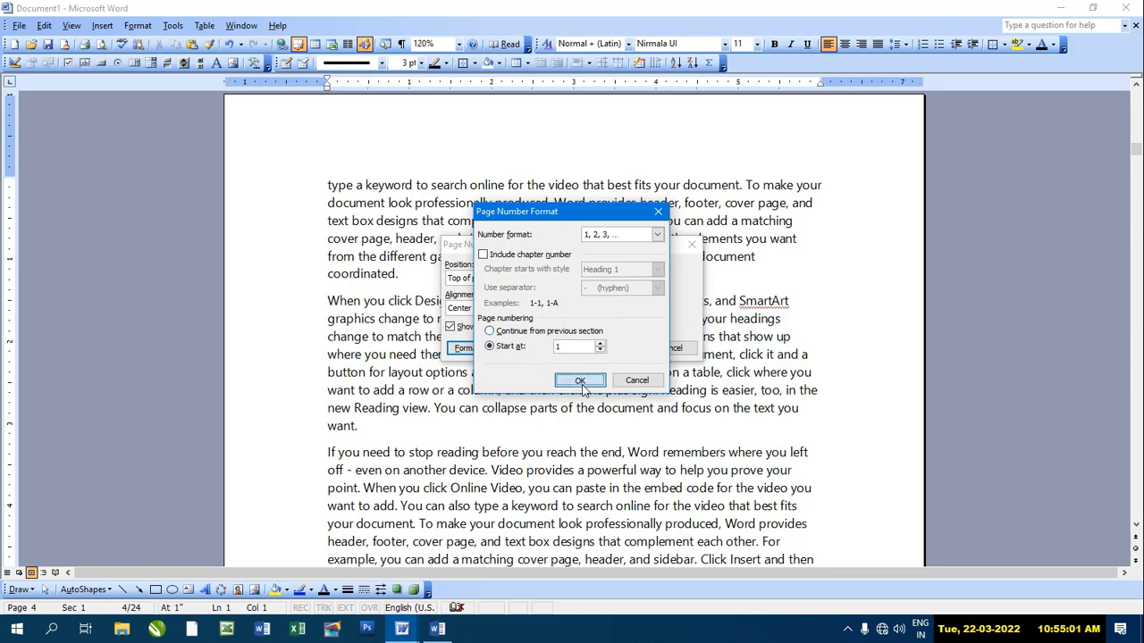
Step: Apply the header page numbers, check pages 2–4, then undo the insertion with Ctrl+Z
left_click(617, 349)
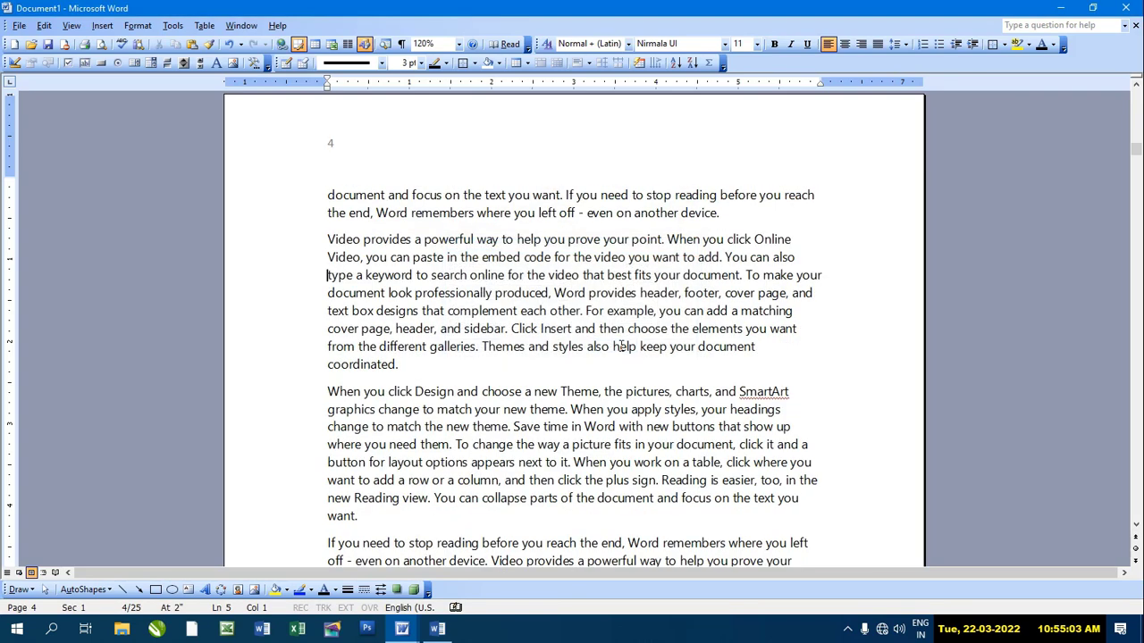
scroll(648, 332, "up", 6)
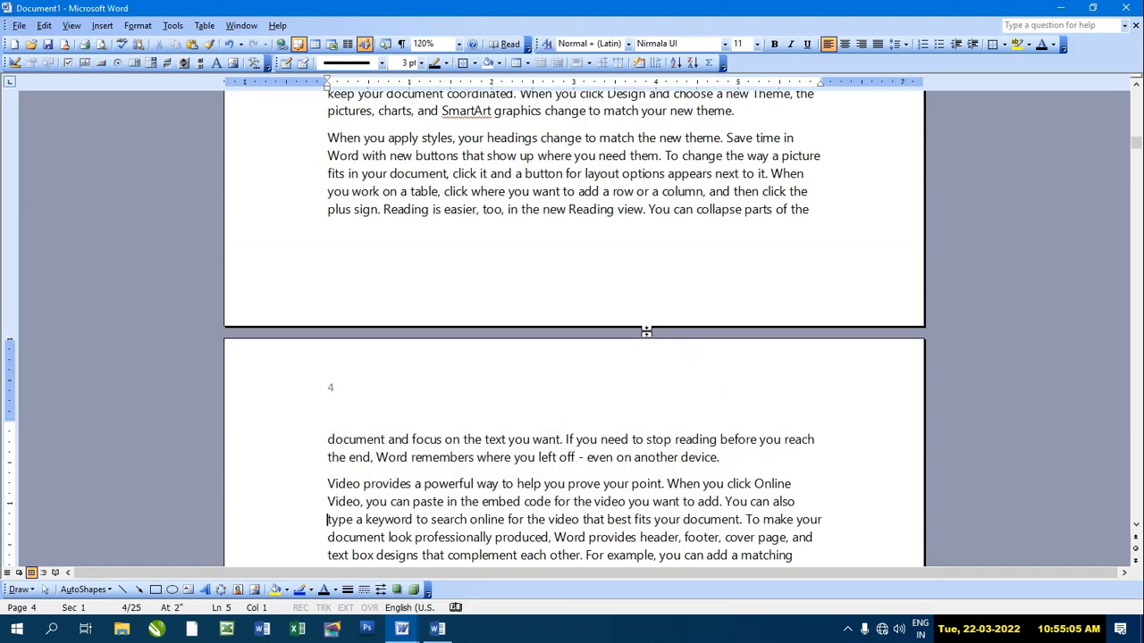
scroll(648, 333, "up", 6)
scroll(648, 334, "up", 6)
scroll(650, 334, "up", 6)
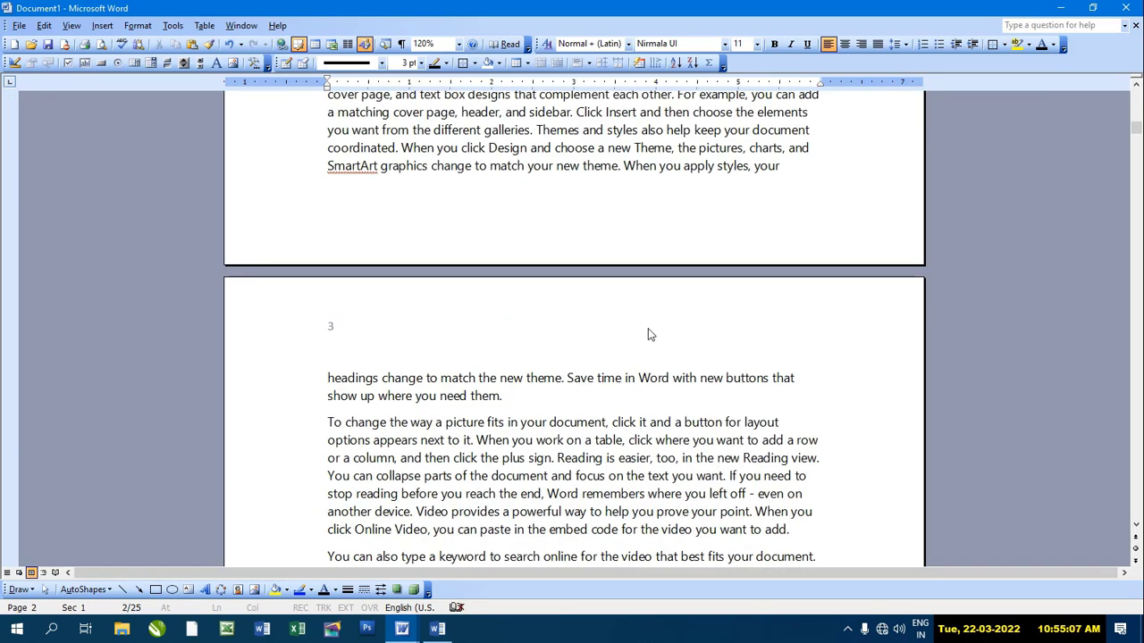
scroll(650, 334, "down", 4)
scroll(650, 332, "down", 5)
scroll(648, 328, "down", 5)
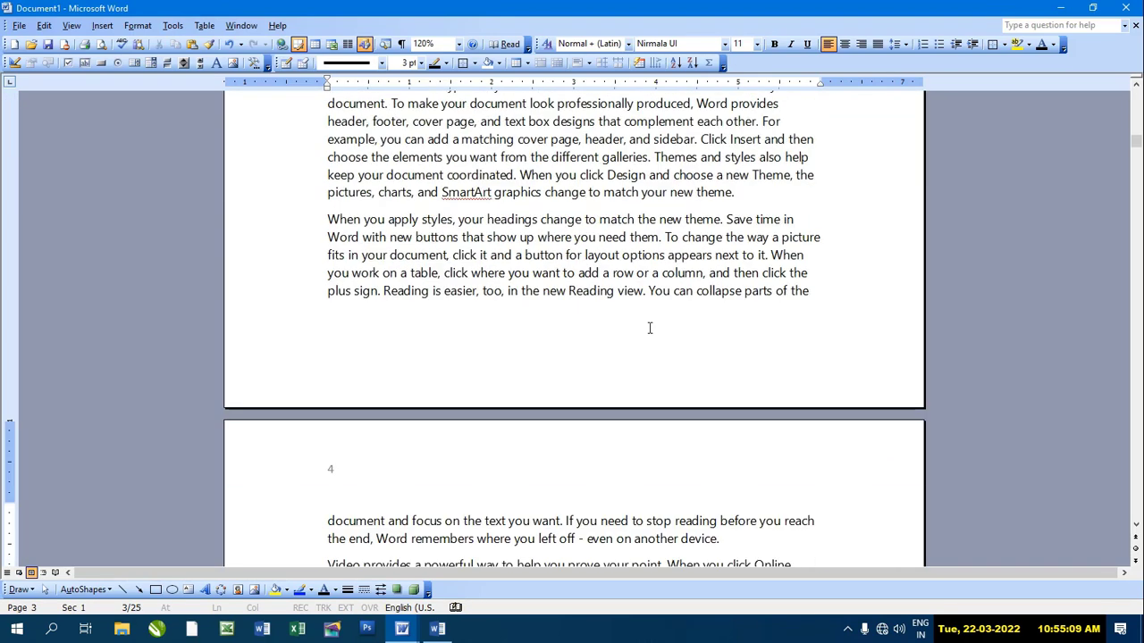
key("ctrl+z")
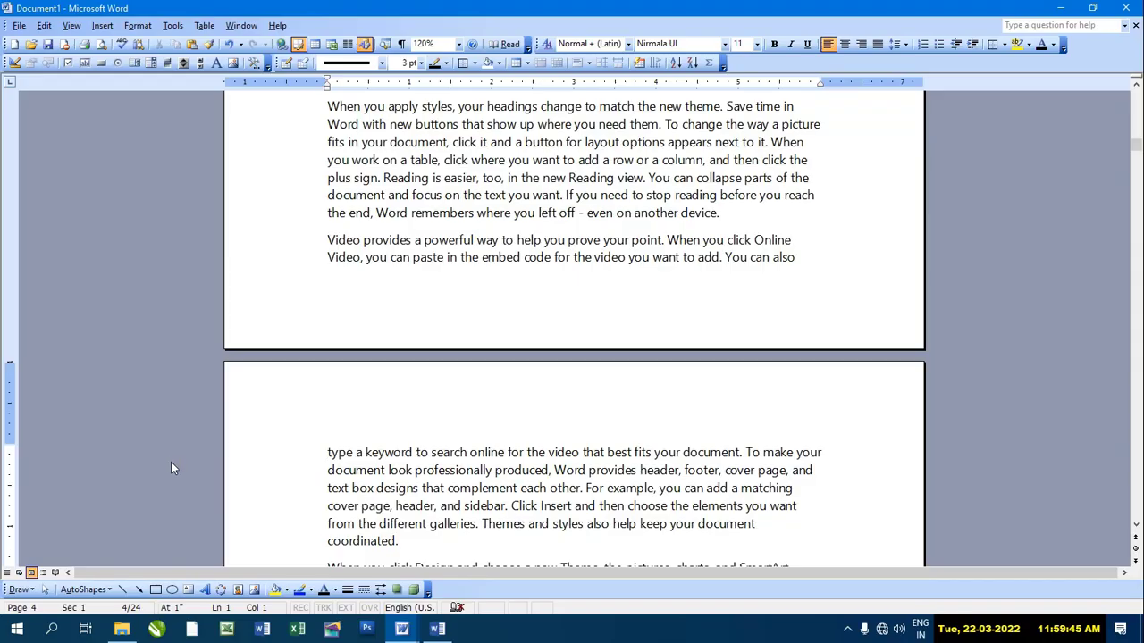
Step: Insert a Next page section break before the 'type a keyword' text on page 4
left_click(99, 27)
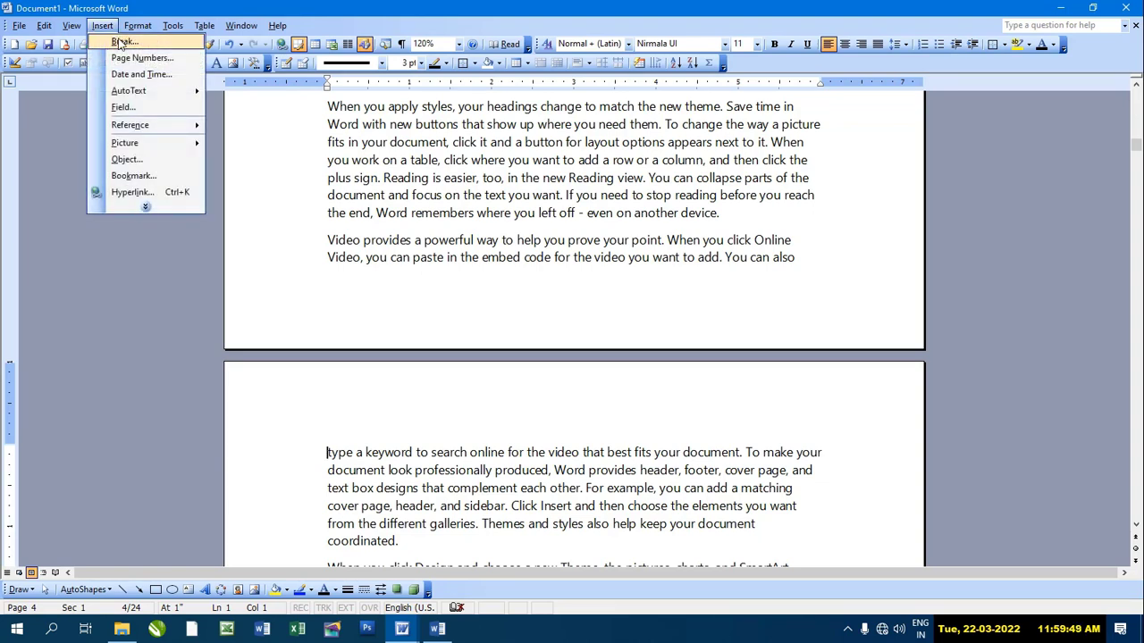
left_click(123, 41)
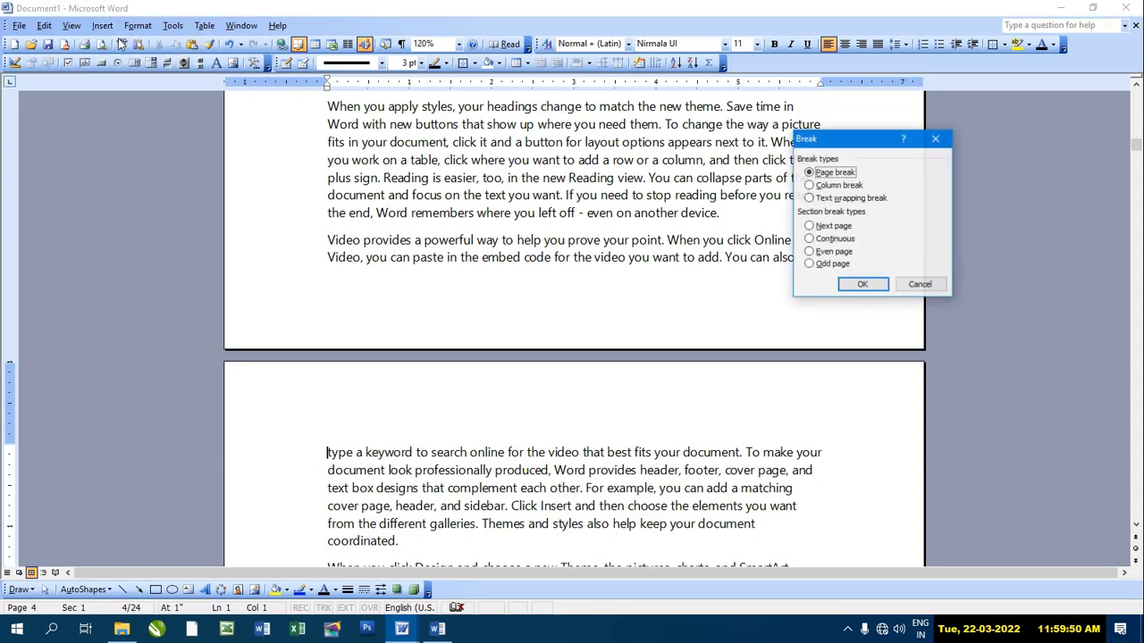
left_click(831, 226)
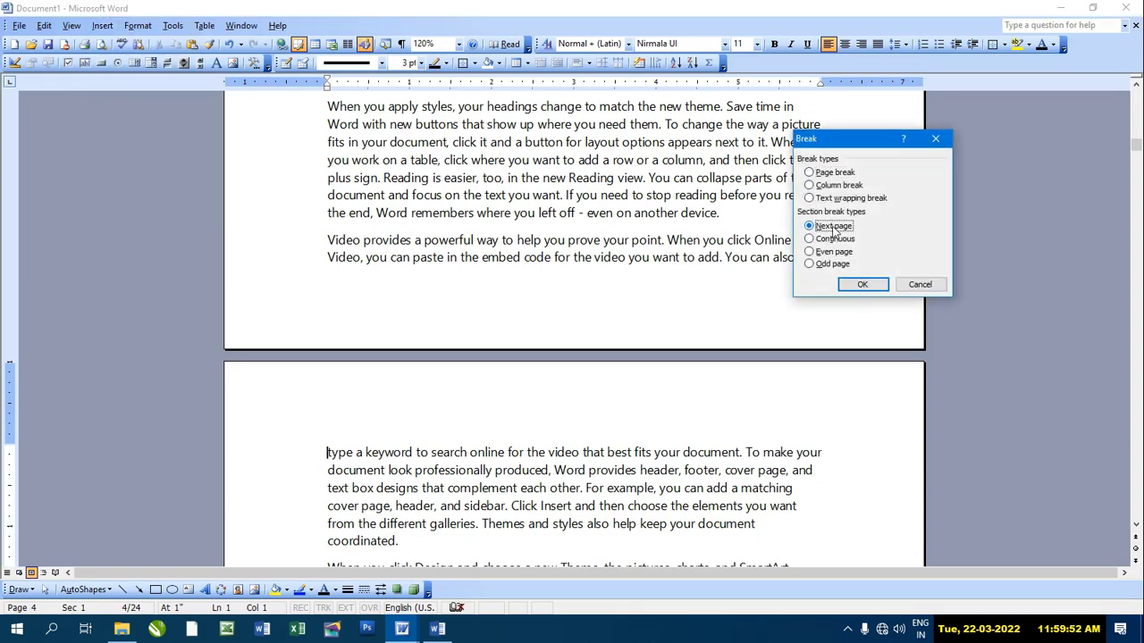
left_click(861, 285)
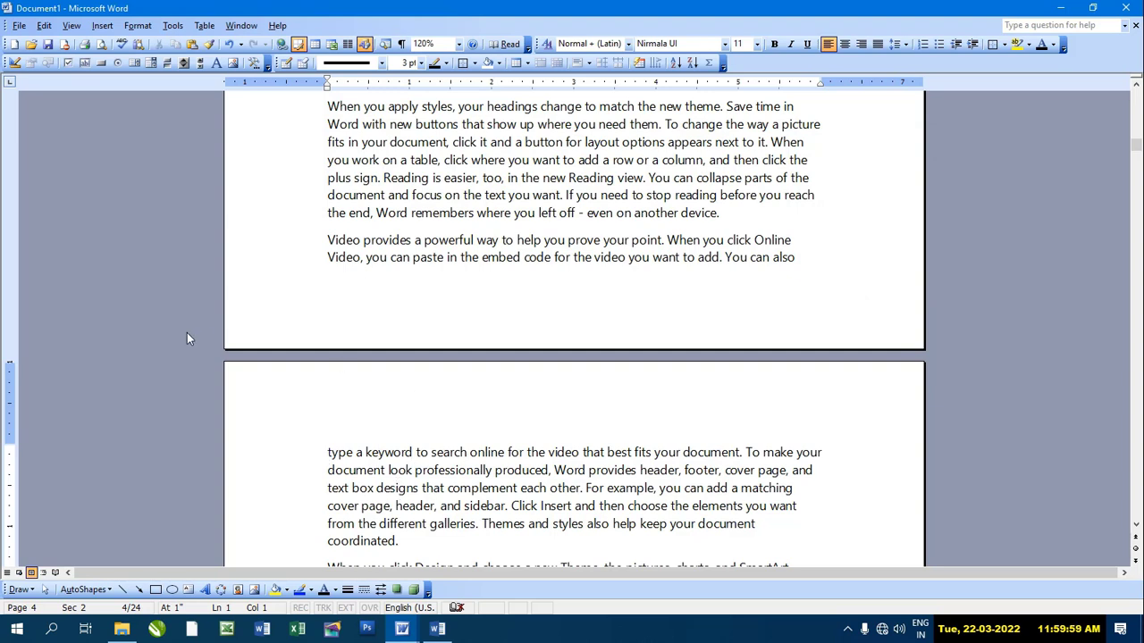
Step: Give section 2 centred Top of page header numbers that start at 1
left_click(107, 27)
left_click(134, 58)
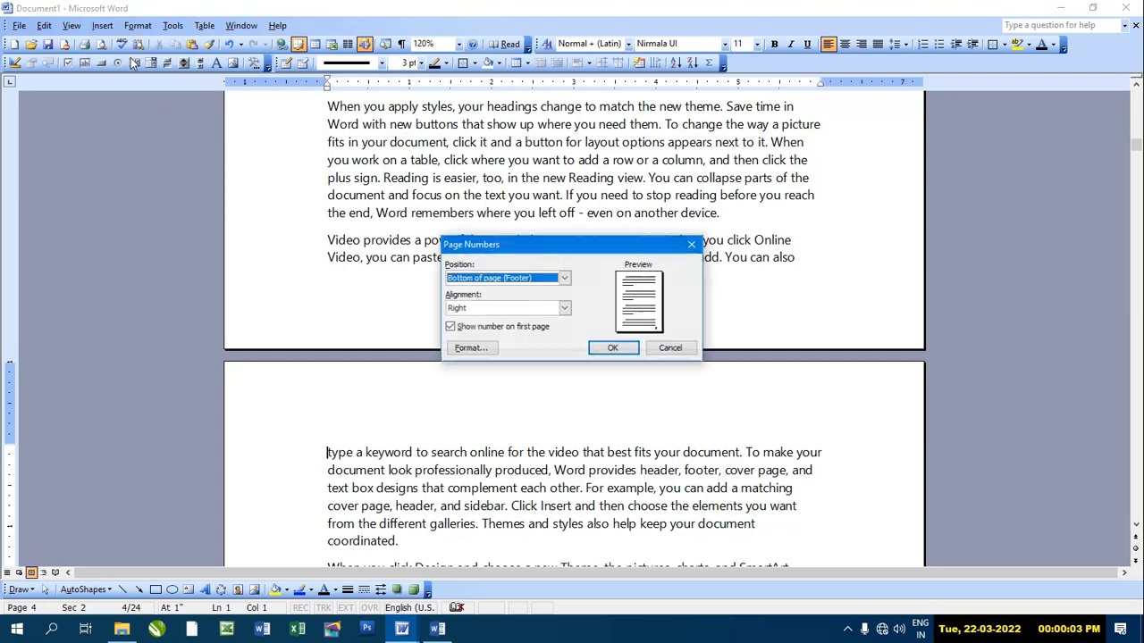
left_click(565, 279)
left_click(505, 292)
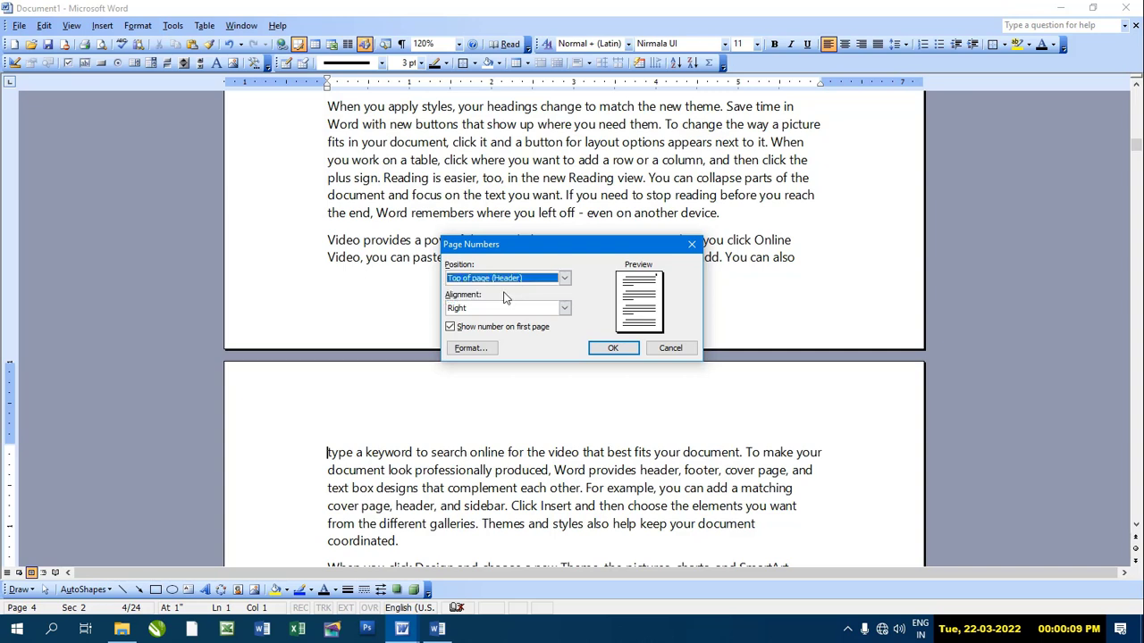
left_click(565, 308)
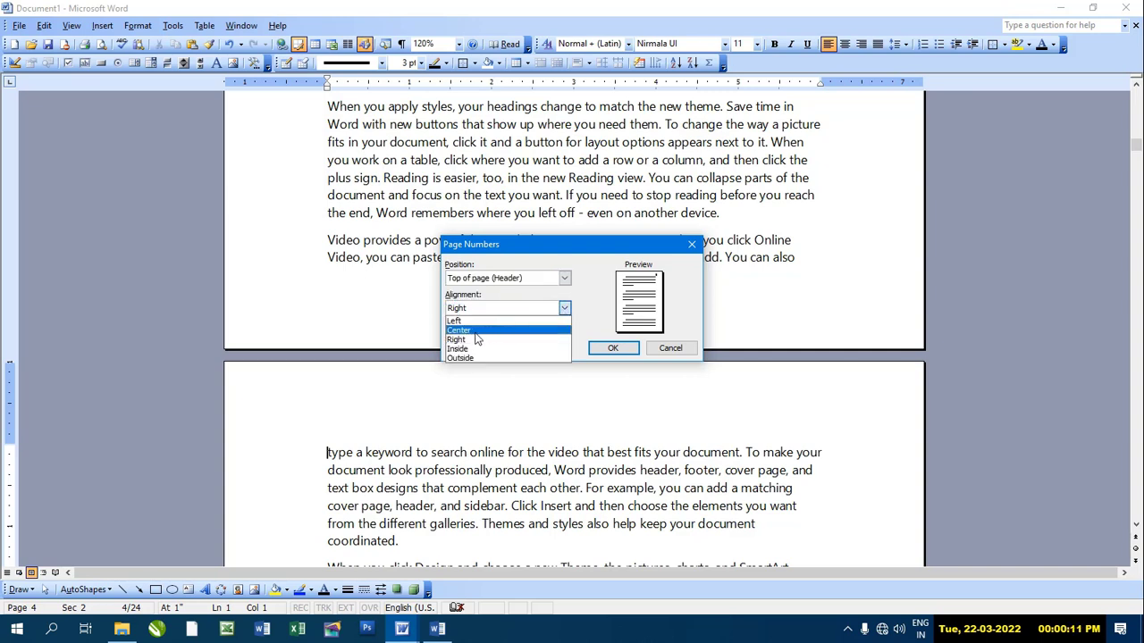
left_click(472, 331)
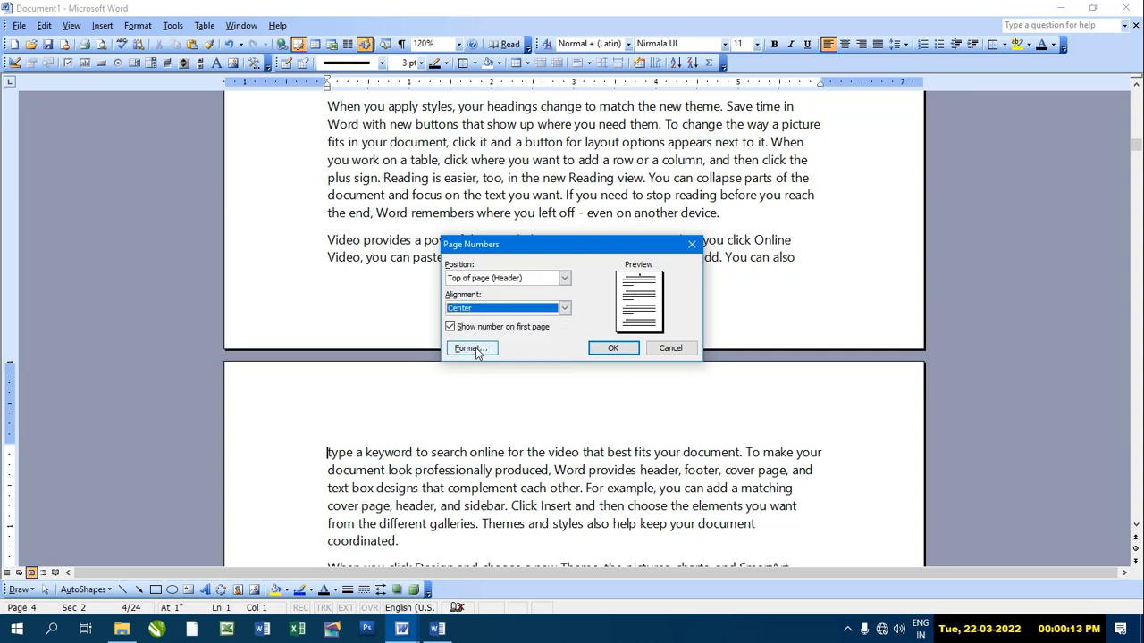
left_click(470, 349)
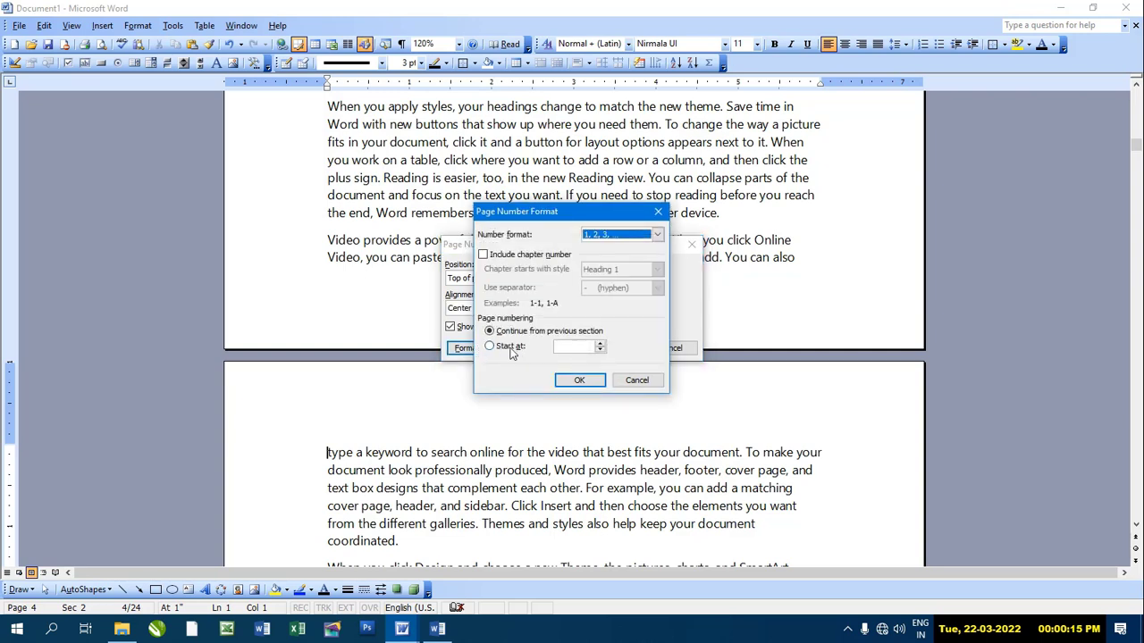
left_click(490, 346)
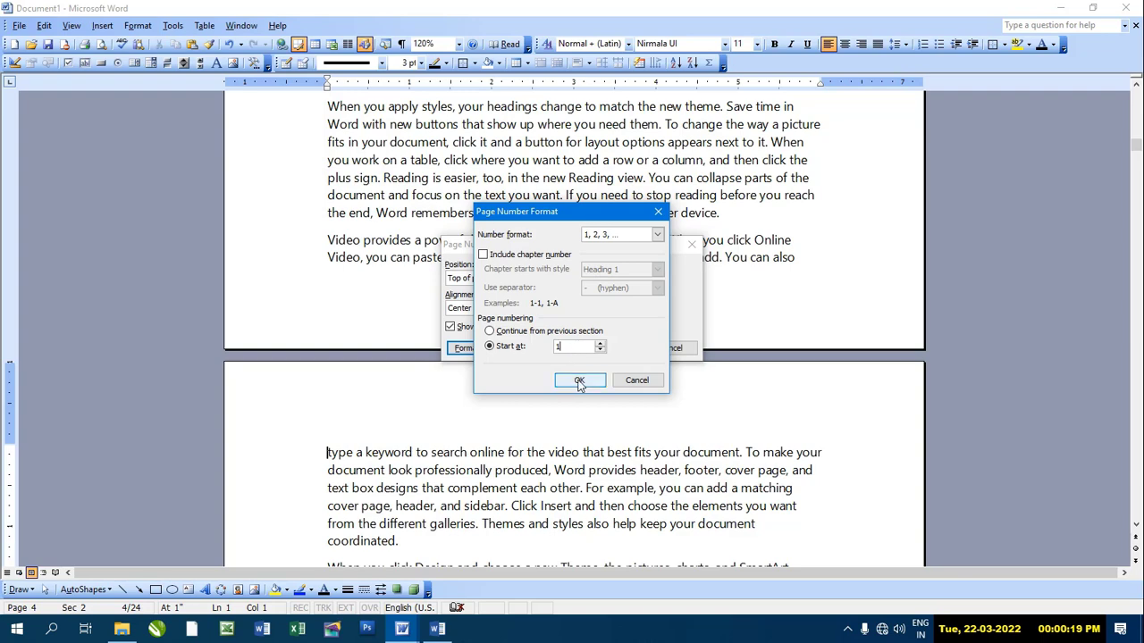
left_click(579, 380)
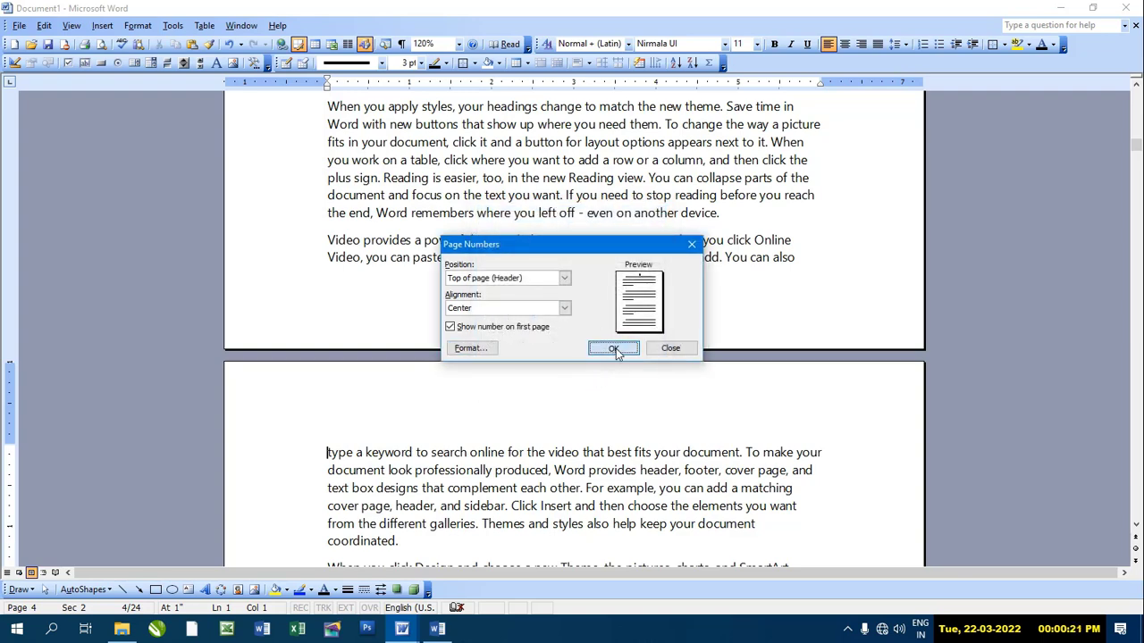
left_click(616, 349)
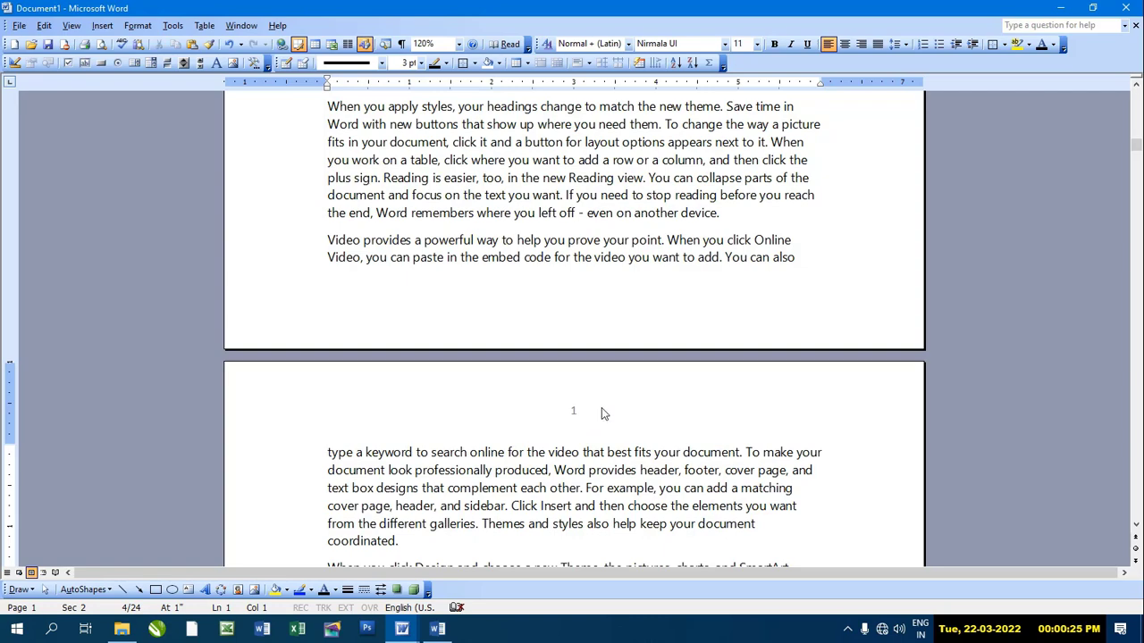
scroll(631, 380, "up", 5)
scroll(631, 375, "up", 5)
scroll(625, 367, "up", 5)
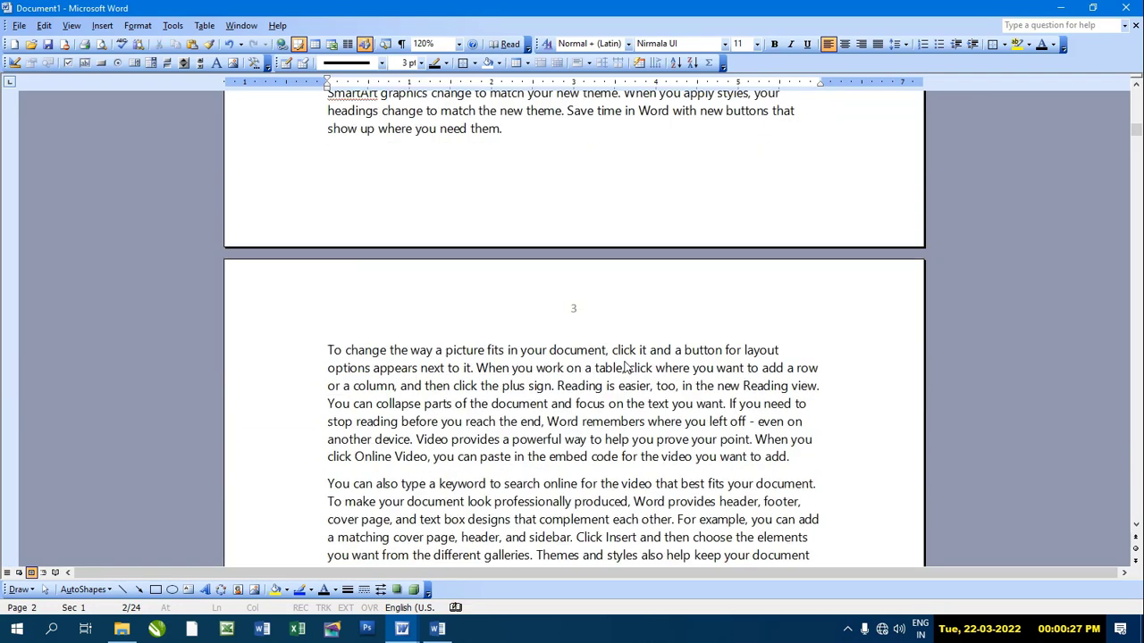
scroll(625, 366, "up", 4)
scroll(616, 366, "up", 10)
scroll(603, 368, "up", 4)
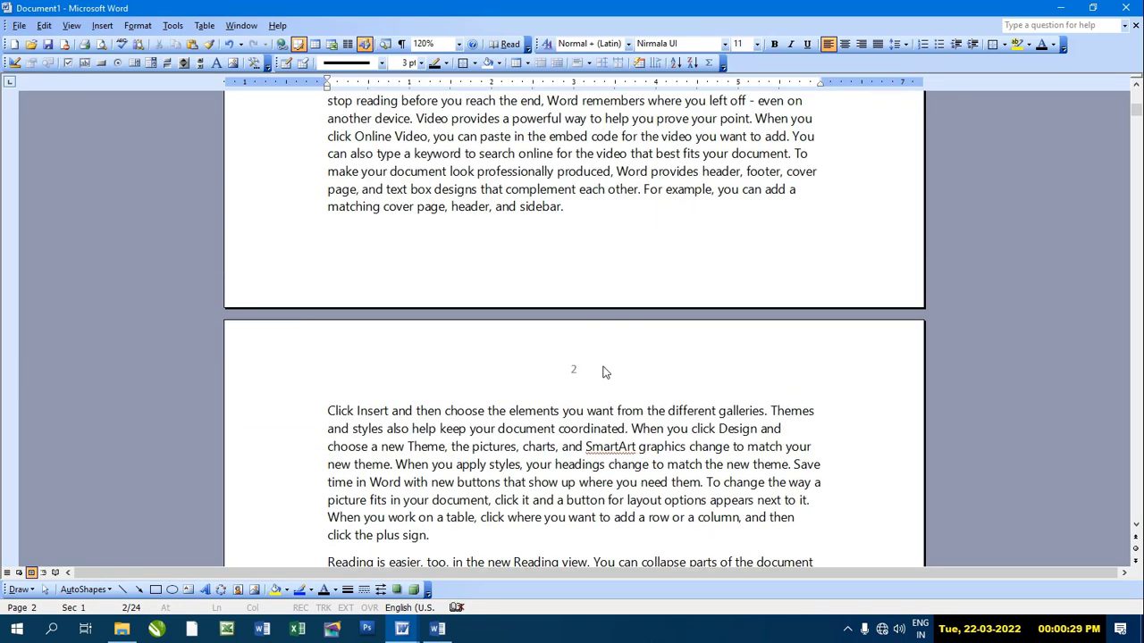
scroll(602, 371, "up", 4)
scroll(603, 368, "up", 10)
scroll(606, 359, "down", 11)
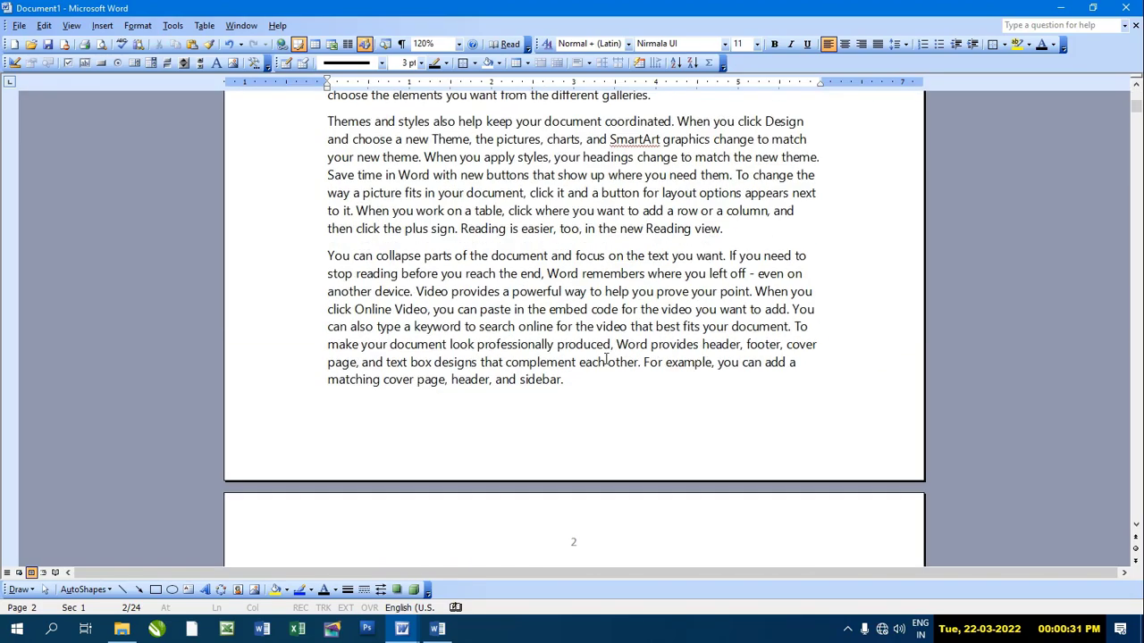
scroll(605, 358, "down", 5)
scroll(605, 358, "down", 5)
scroll(605, 359, "down", 8)
scroll(605, 359, "down", 3)
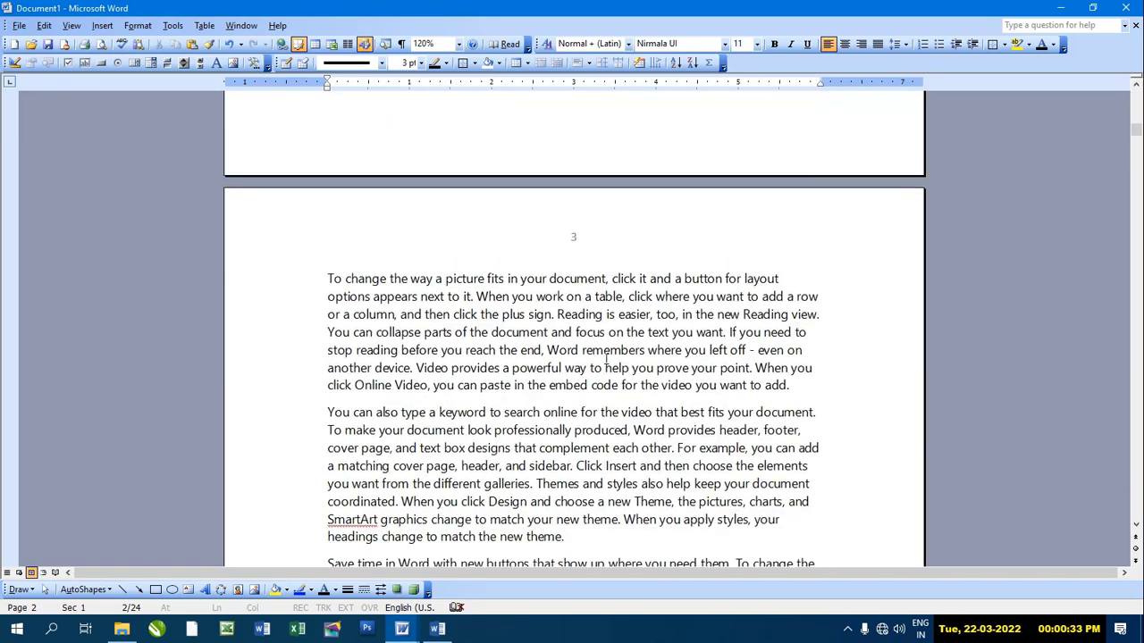
scroll(605, 358, "down", 5)
scroll(608, 356, "down", 9)
scroll(617, 348, "down", 6)
scroll(622, 344, "up", 1)
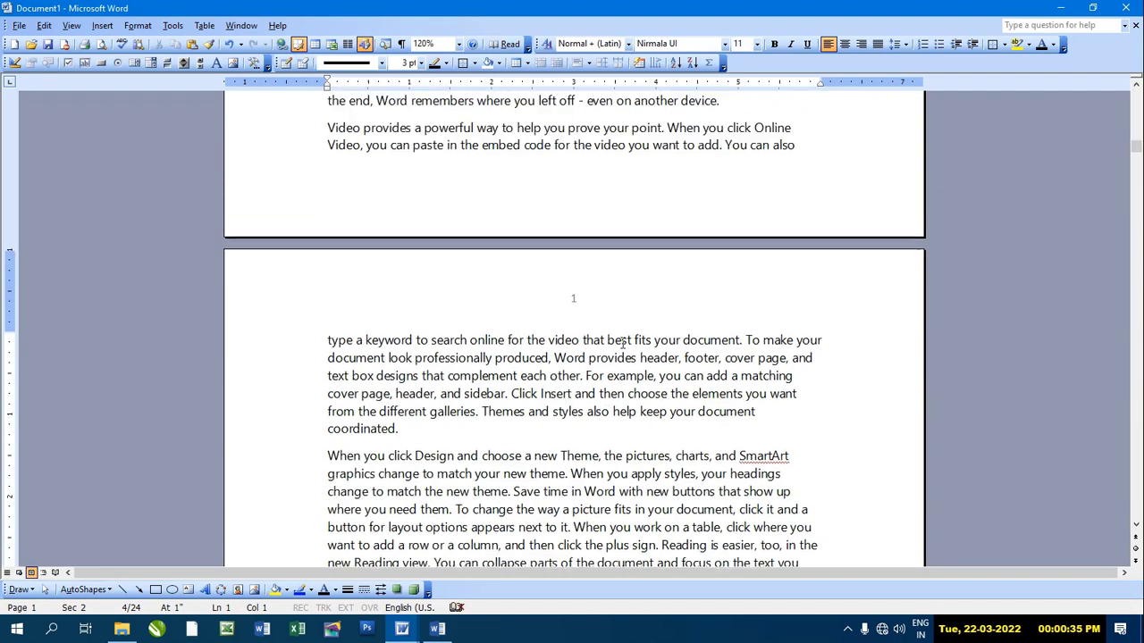
scroll(623, 344, "up", 3)
scroll(622, 341, "up", 6)
scroll(553, 220, "up", 5)
scroll(553, 220, "down", 8)
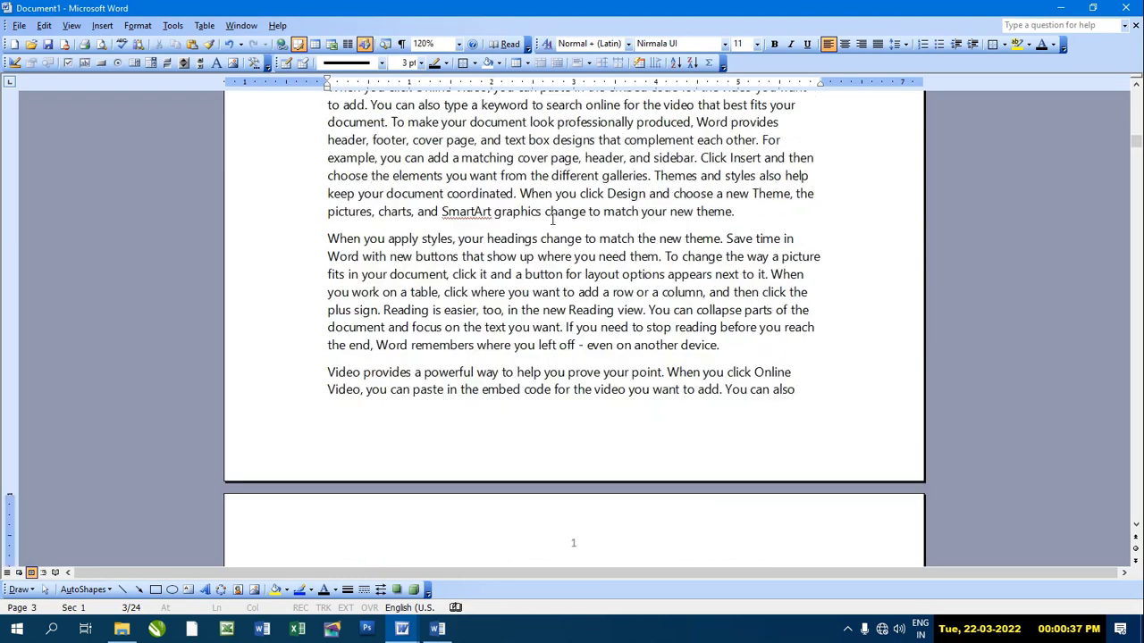
scroll(553, 220, "down", 3)
left_click(542, 368)
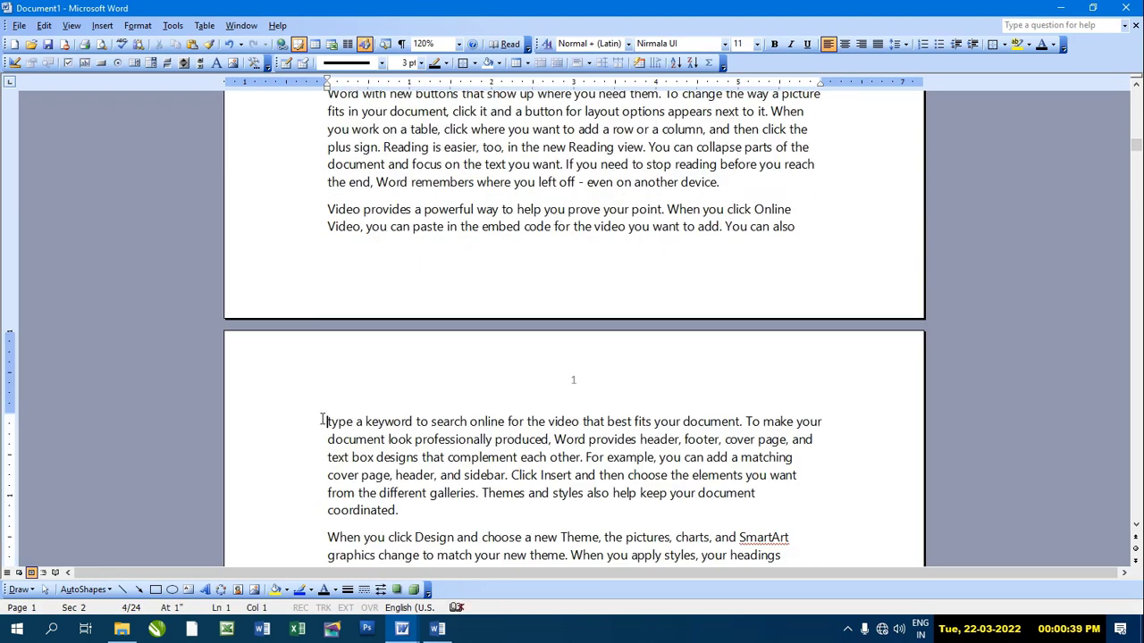
Step: Turn off Link to Previous for the section 2 header, then close Header and Footer
left_click(70, 29)
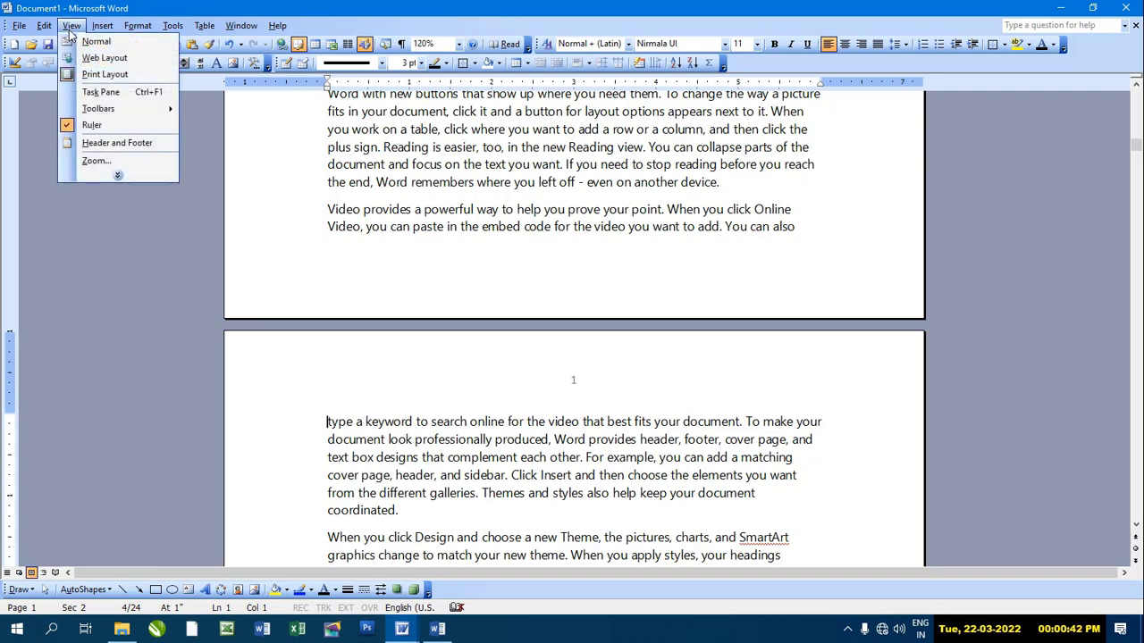
left_click(106, 144)
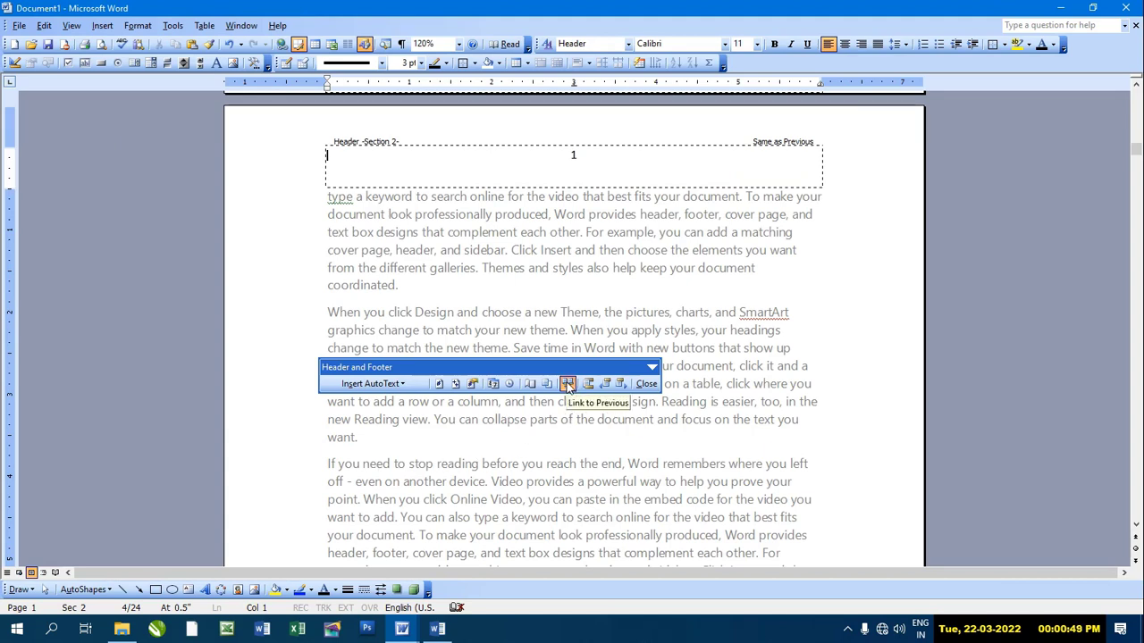
left_click(567, 384)
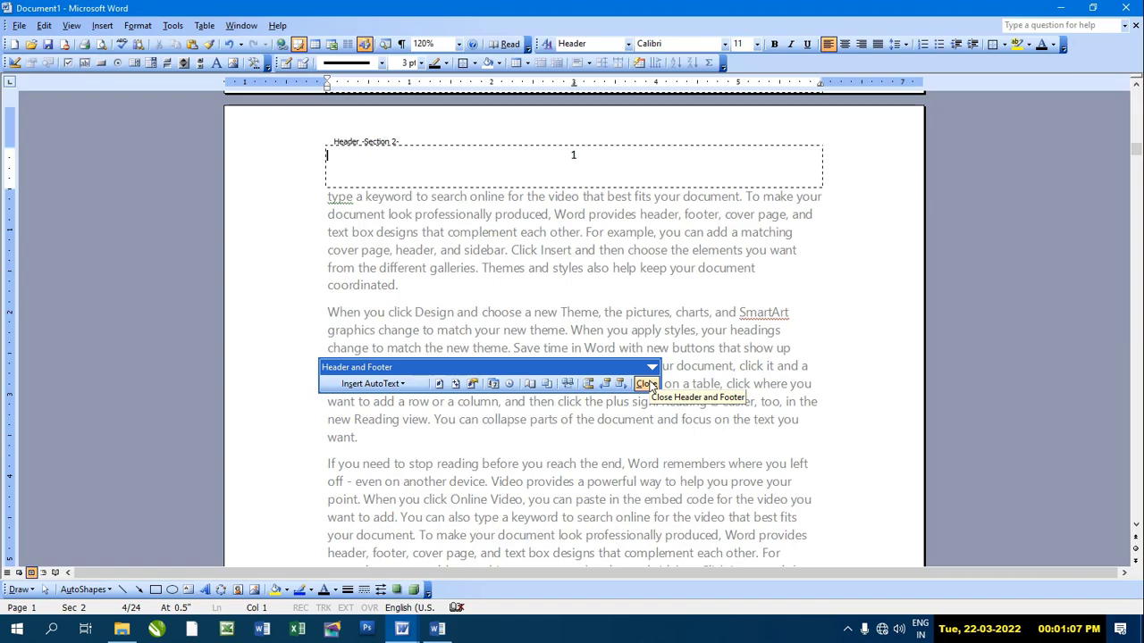
left_click(645, 384)
Step: Scroll up to page 3 and delete the page number 3 from its section 1 header
scroll(653, 399, "up", 2)
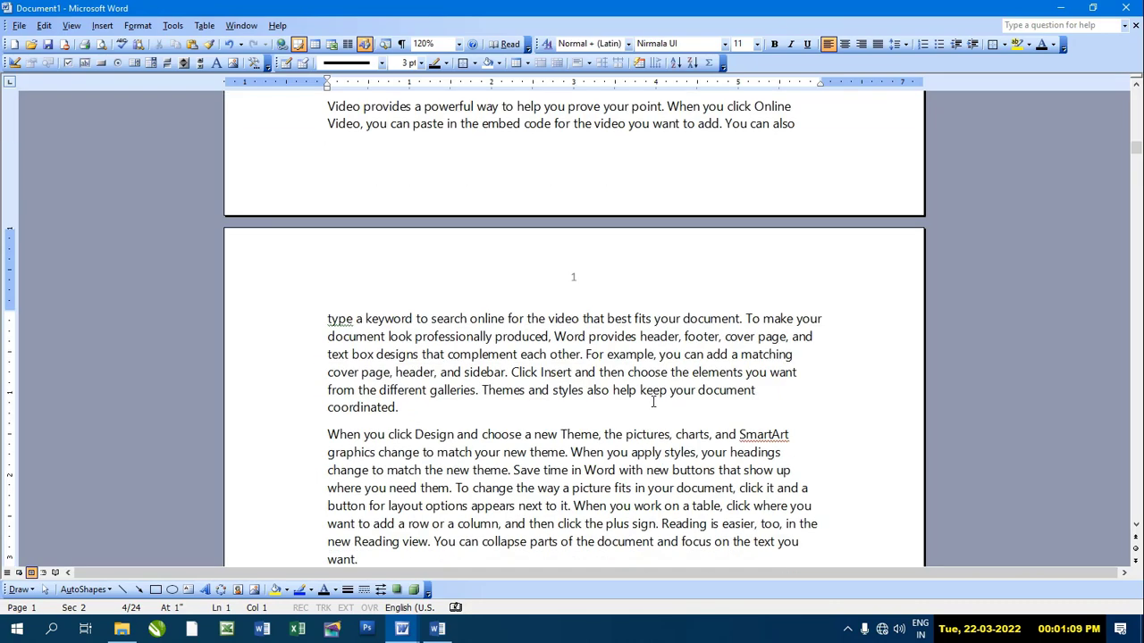
scroll(653, 399, "up", 4)
scroll(653, 400, "up", 3)
scroll(653, 400, "up", 3)
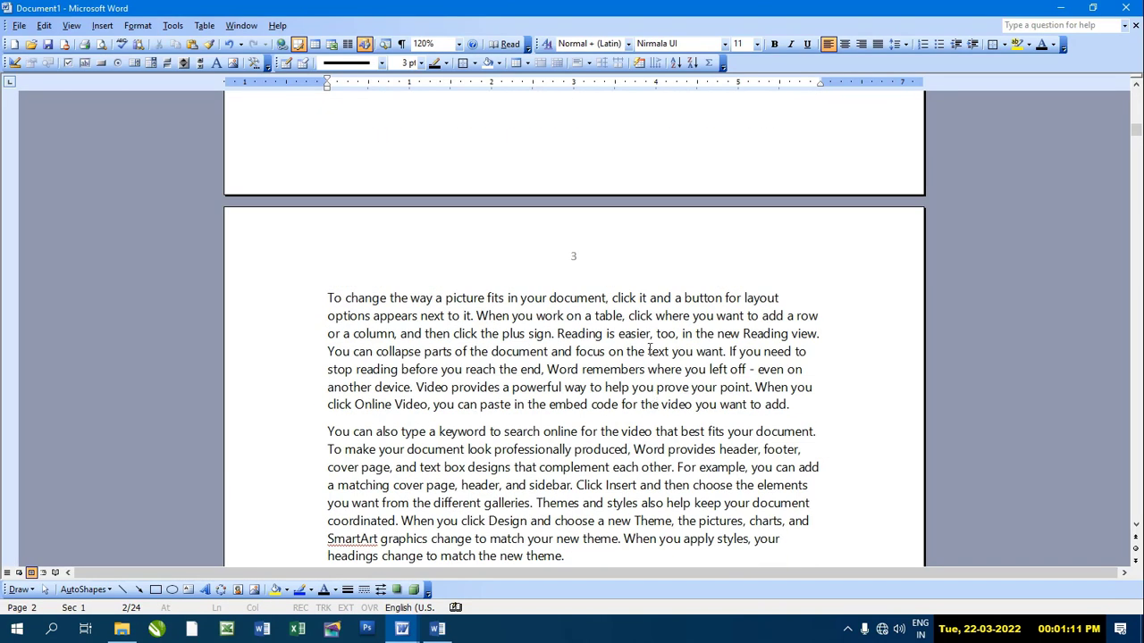
double_click(573, 259)
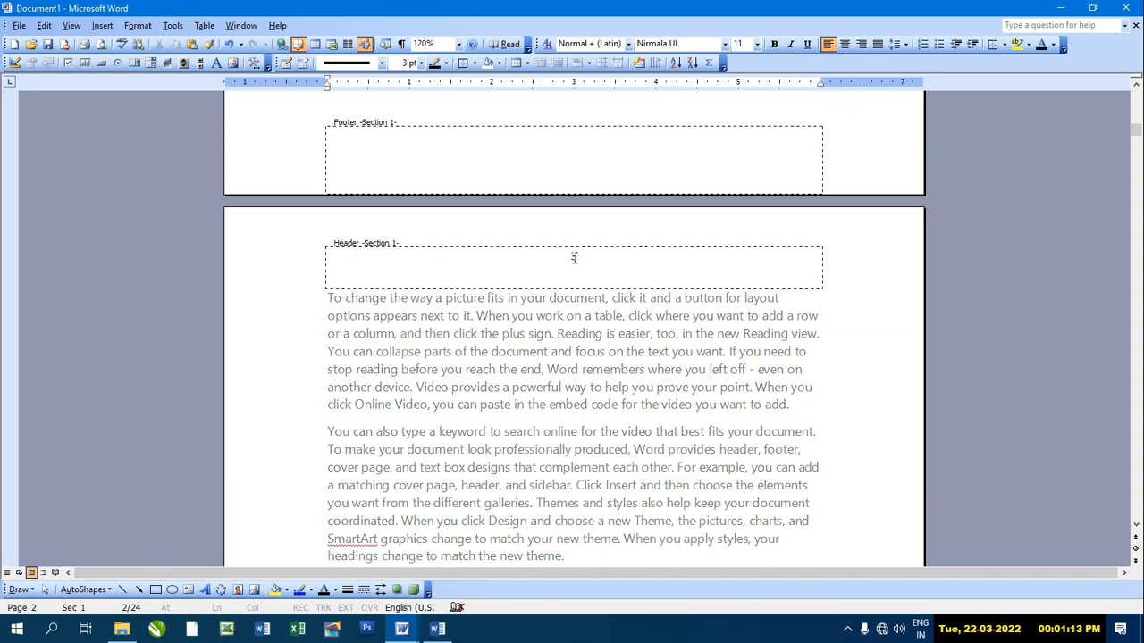
left_click(573, 259)
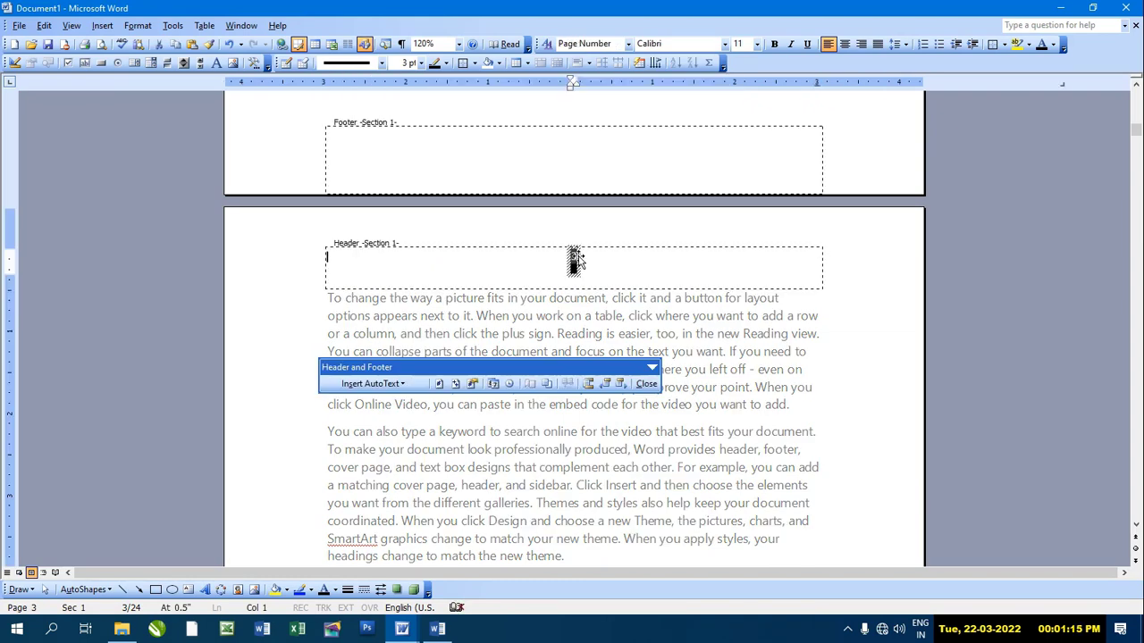
key("Delete")
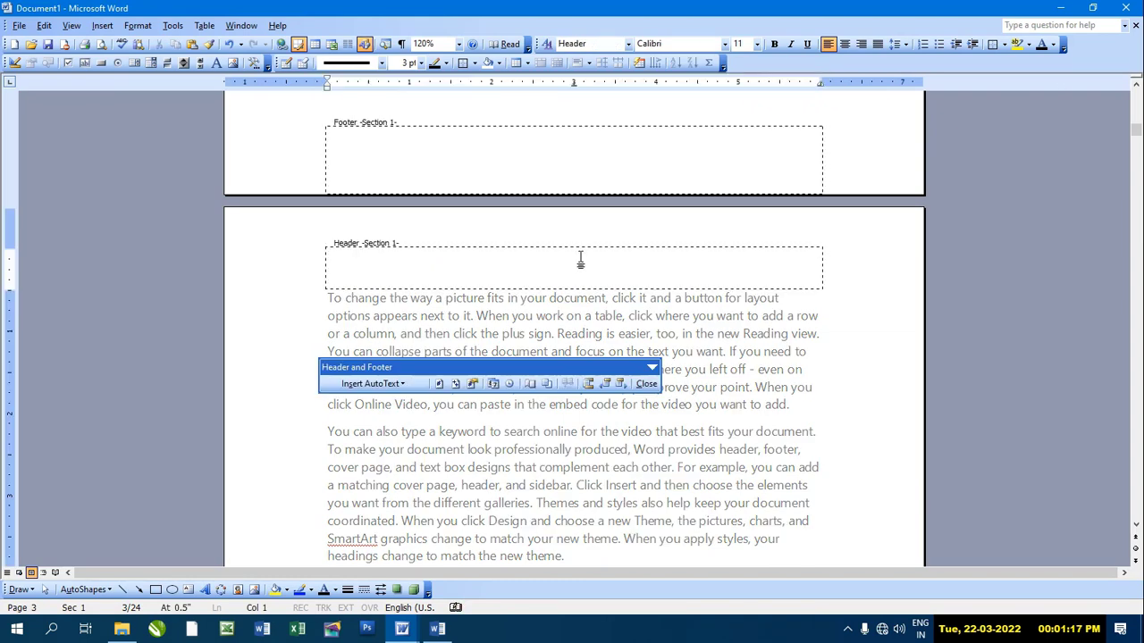
Step: Close header editing and scroll through the pages to confirm section 2 restarts numbering at 1
left_click(646, 383)
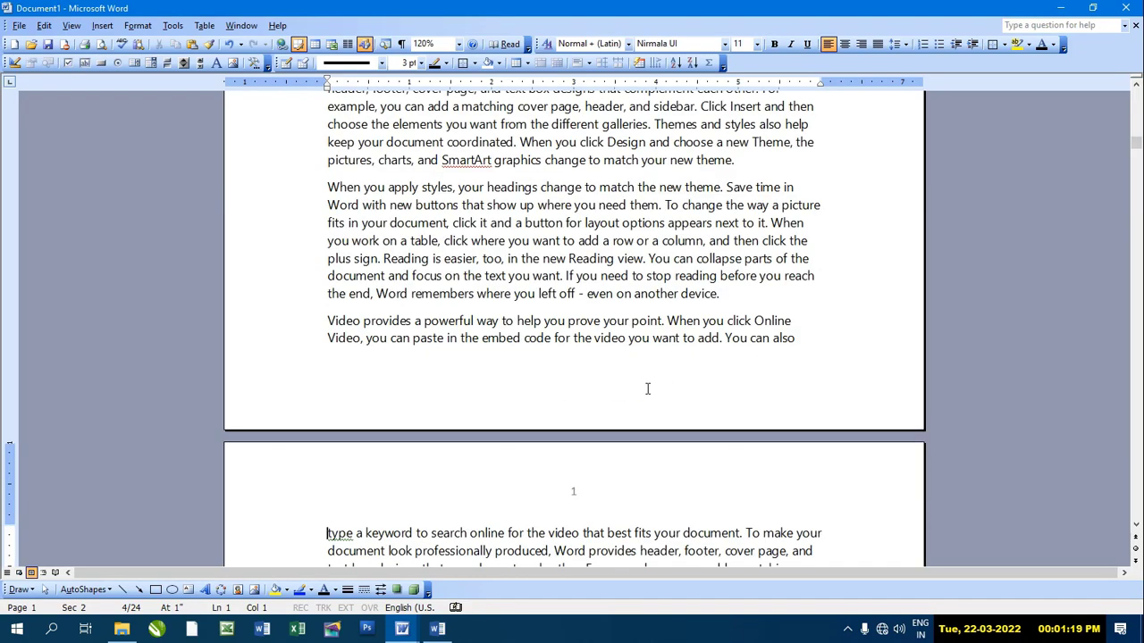
scroll(655, 346, "up", 5)
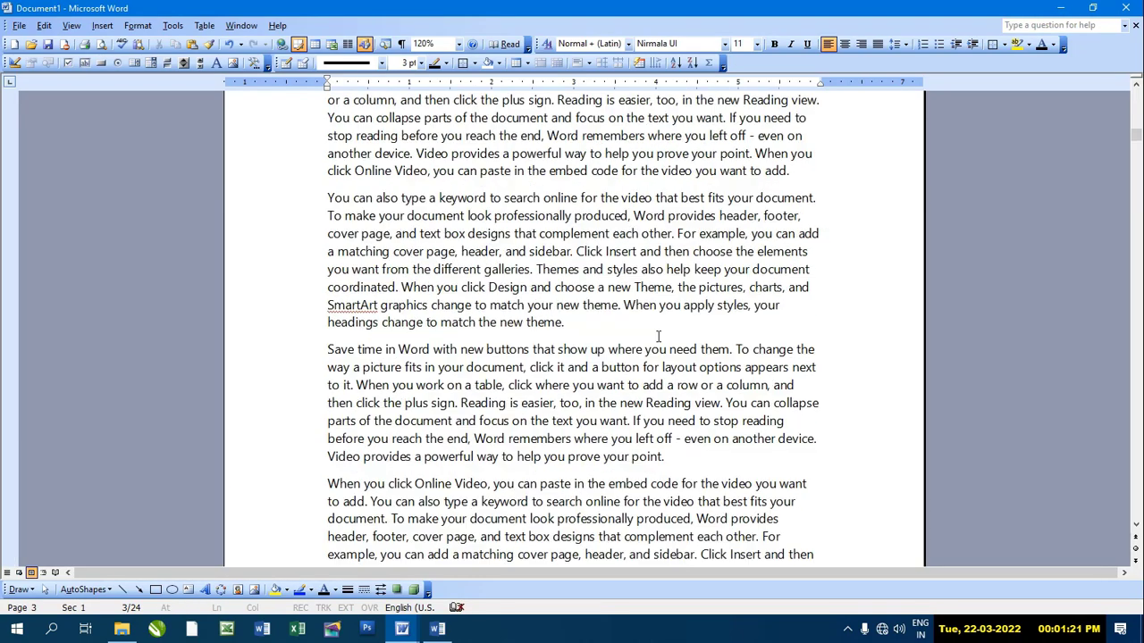
scroll(656, 340, "up", 5)
scroll(658, 335, "up", 5)
scroll(658, 332, "down", 5)
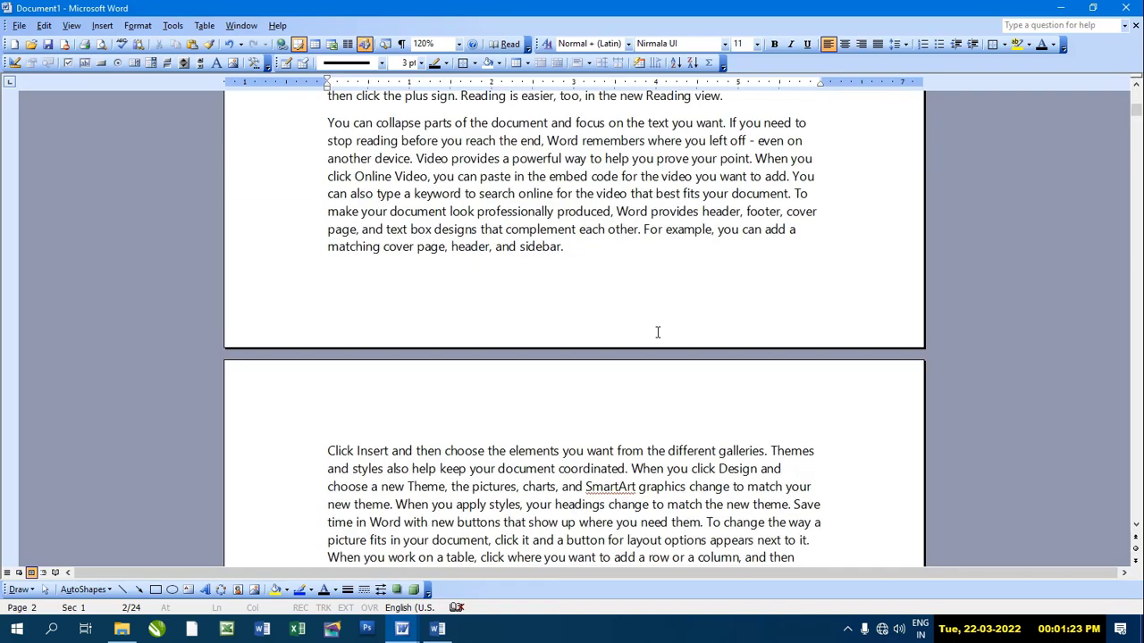
scroll(658, 327, "down", 5)
scroll(658, 326, "down", 5)
scroll(657, 322, "down", 5)
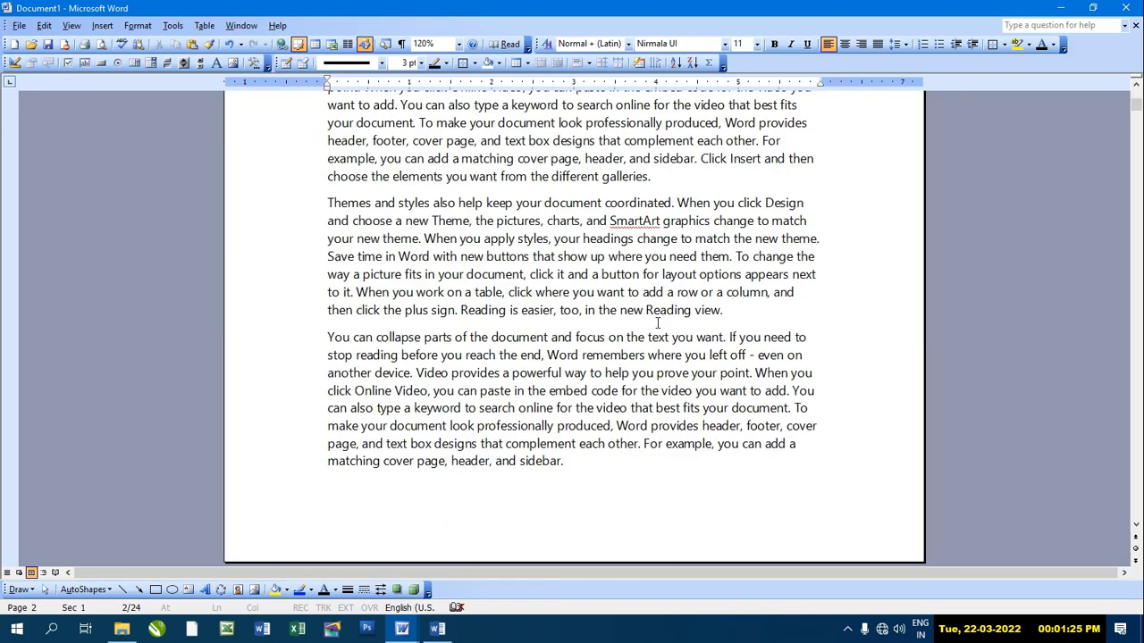
scroll(658, 323, "down", 5)
scroll(657, 323, "down", 5)
scroll(658, 322, "down", 5)
scroll(657, 322, "down", 5)
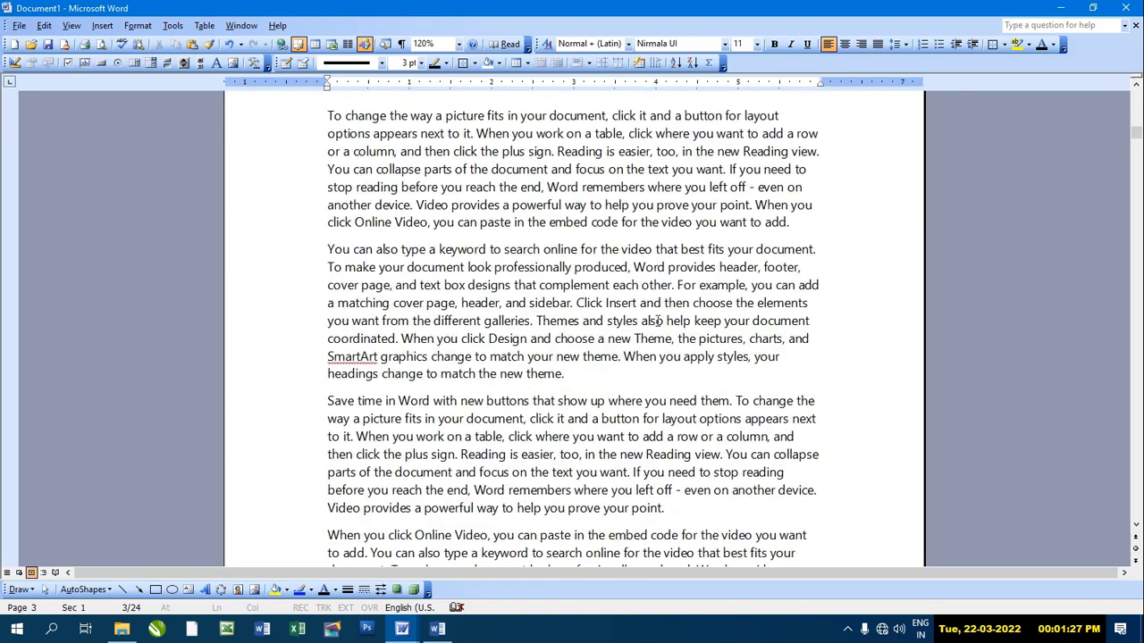
scroll(657, 322, "down", 5)
scroll(658, 323, "down", 1)
scroll(658, 323, "down", 2)
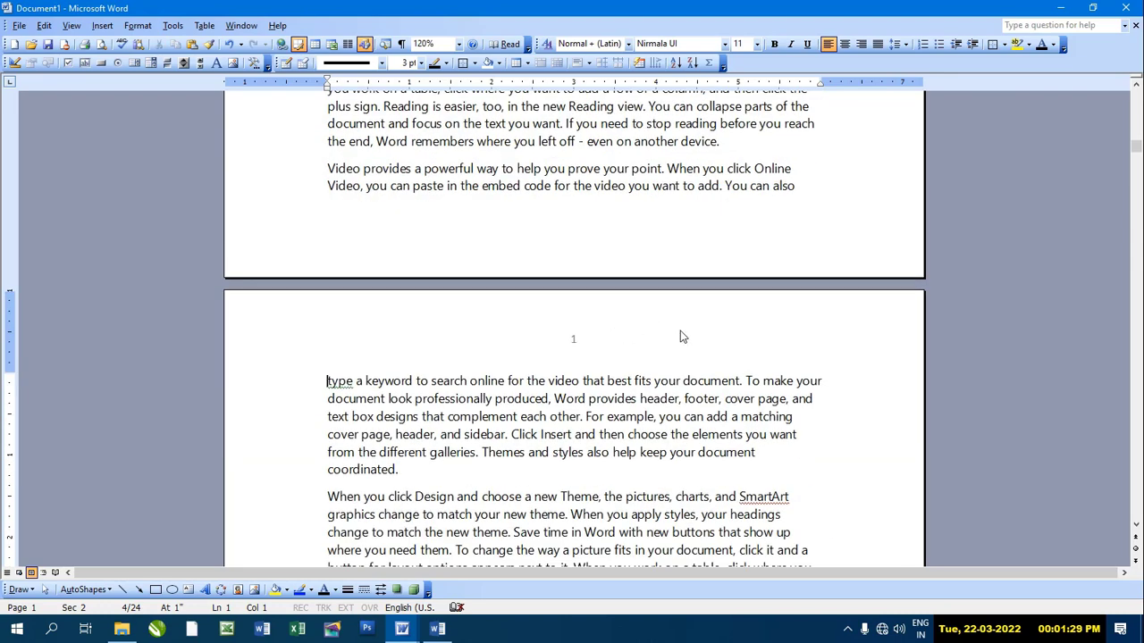
mouse_move(1136, 148)
left_mouse_down()
mouse_move(1136, 136)
mouse_move(1137, 152)
left_mouse_up()
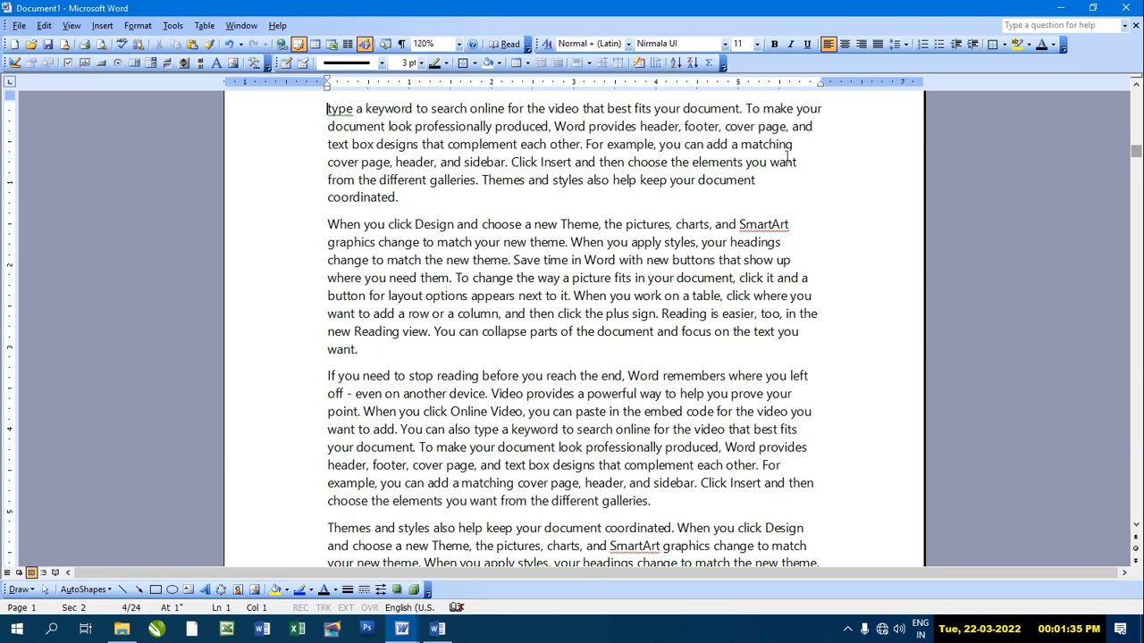
scroll(750, 243, "up", 1)
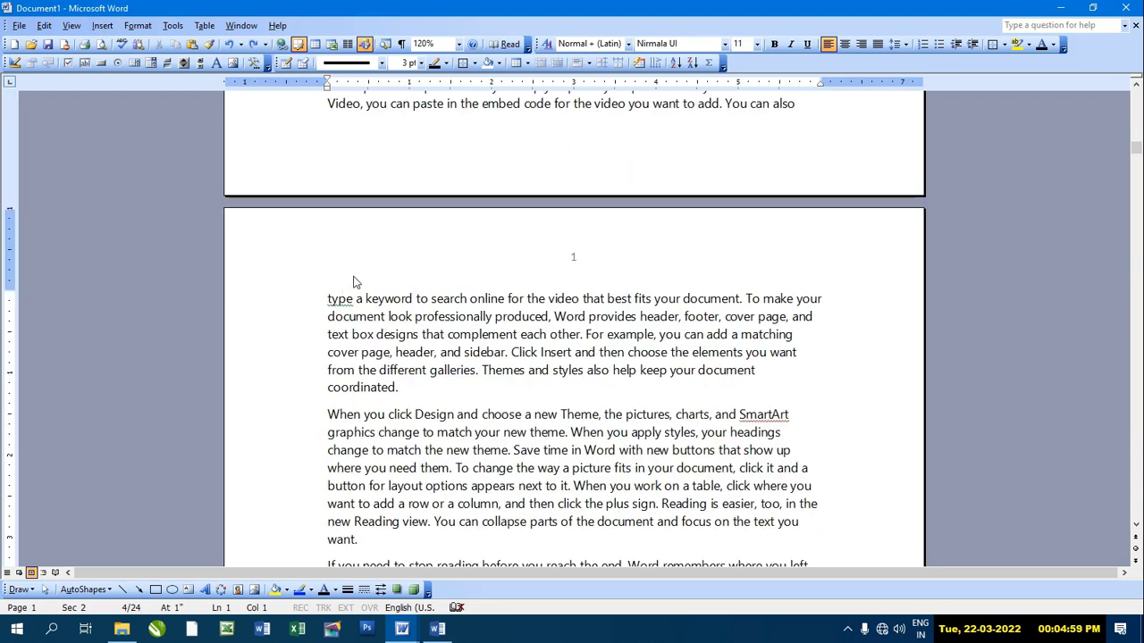
left_click(102, 25)
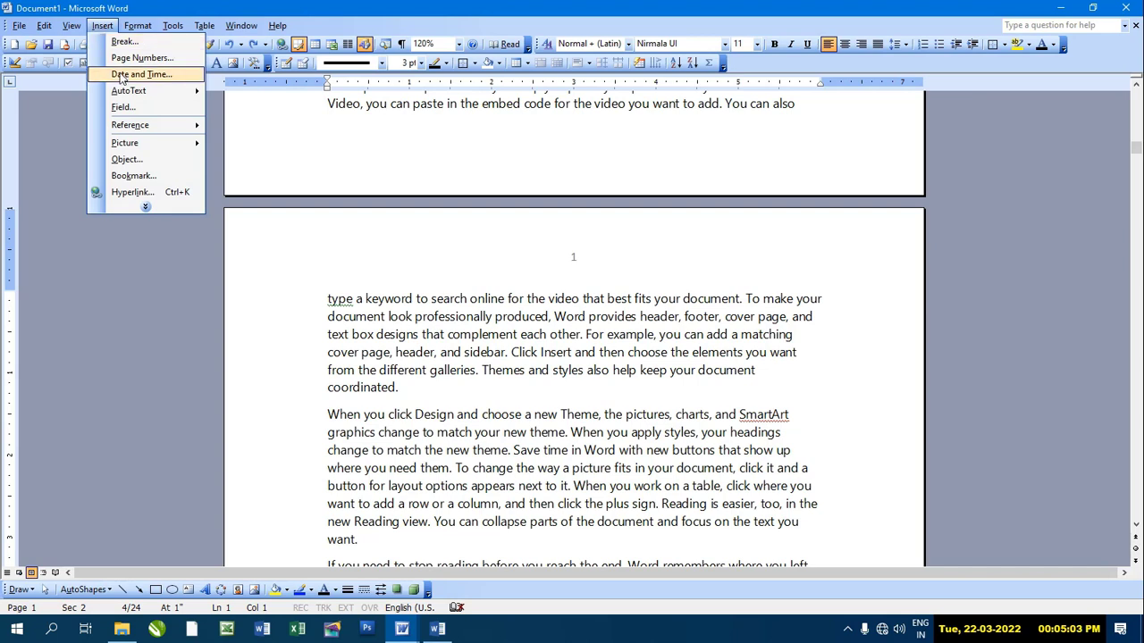
left_click(329, 167)
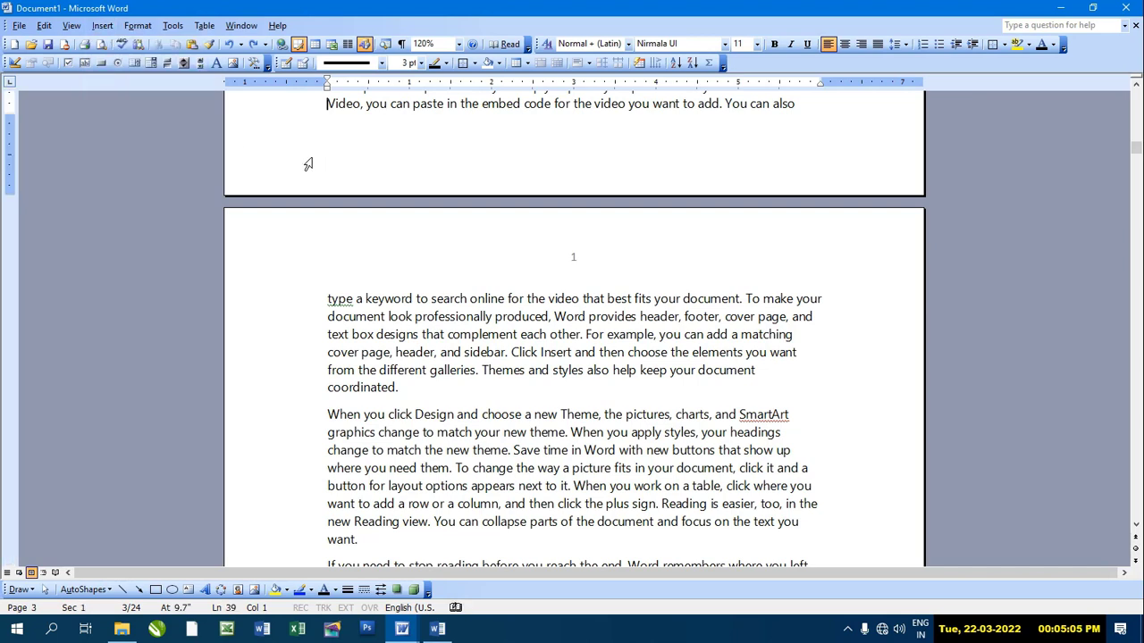
left_click(326, 298)
key("Return")
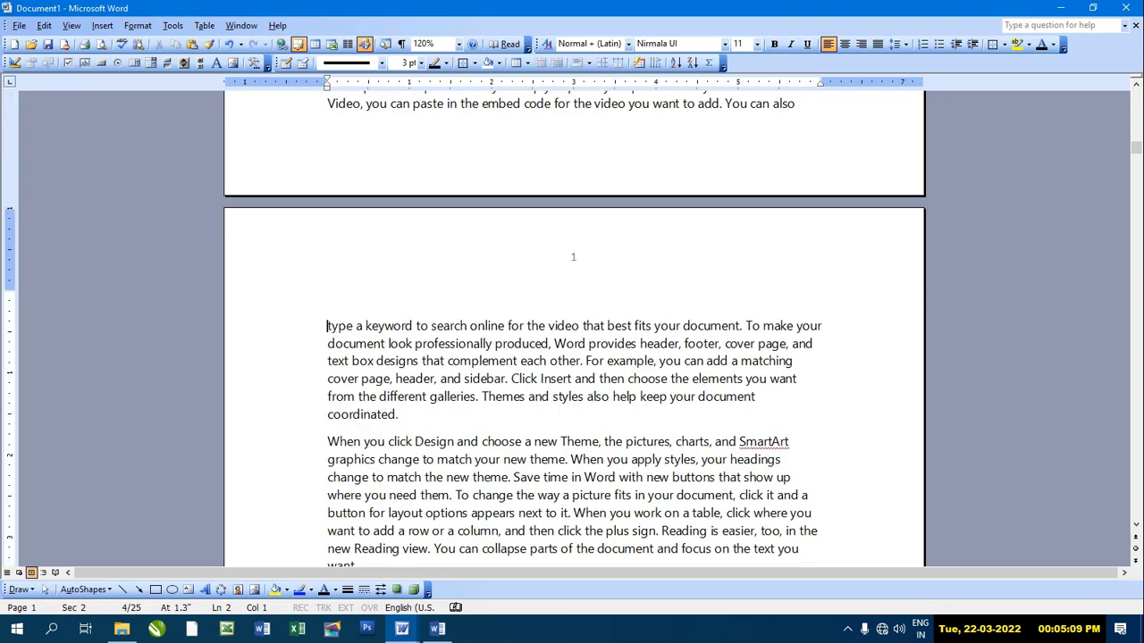
left_click(327, 299)
left_click(102, 25)
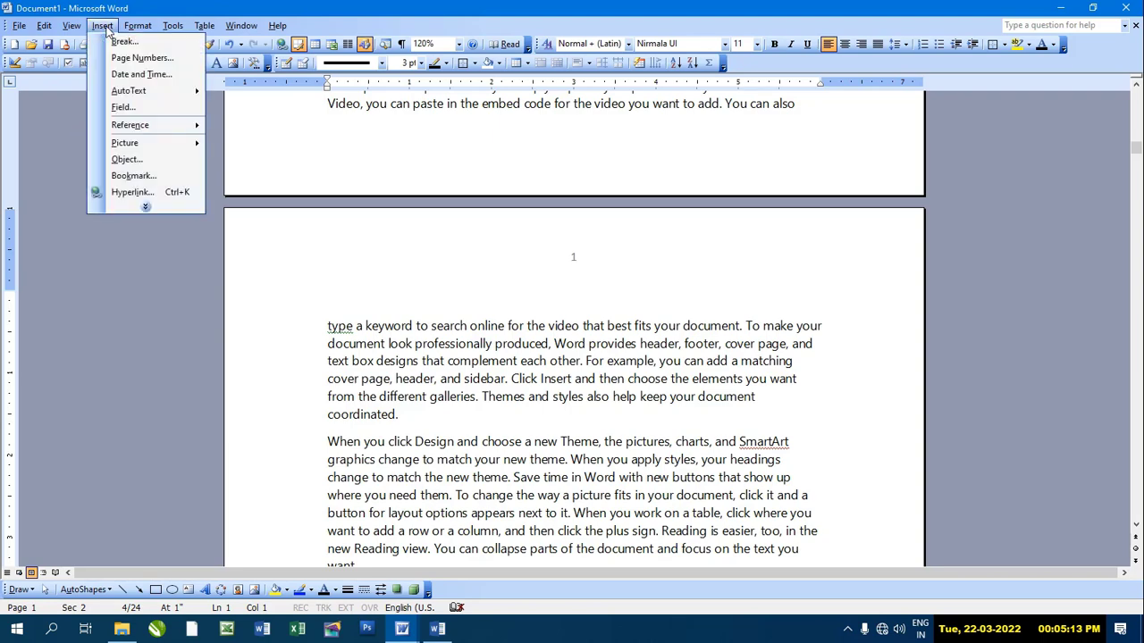
left_click(119, 74)
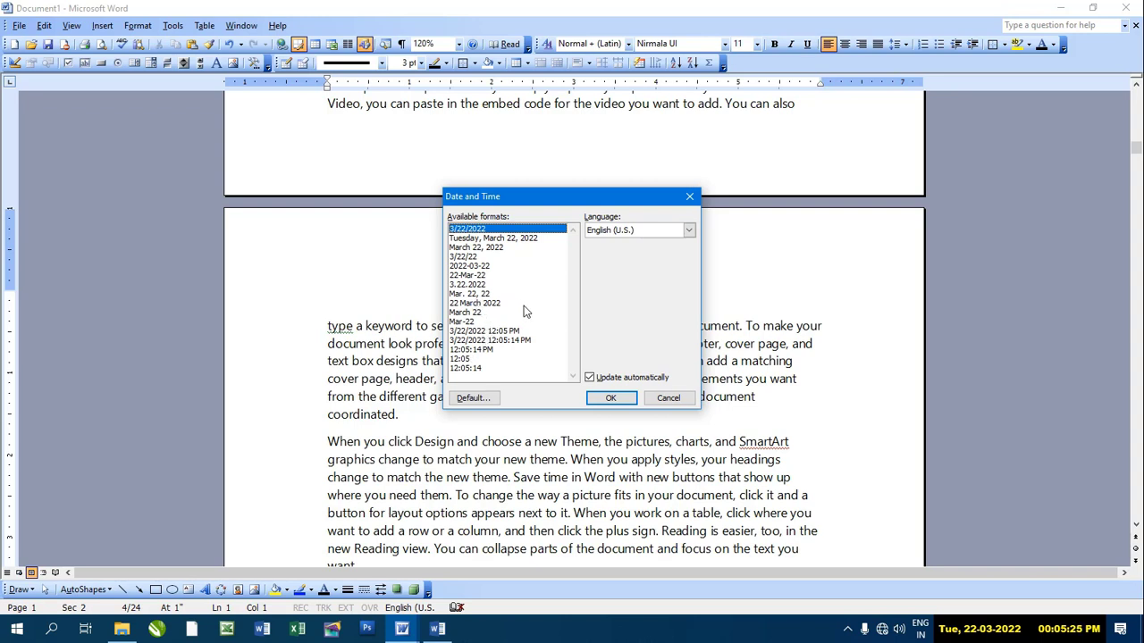
left_click(462, 332)
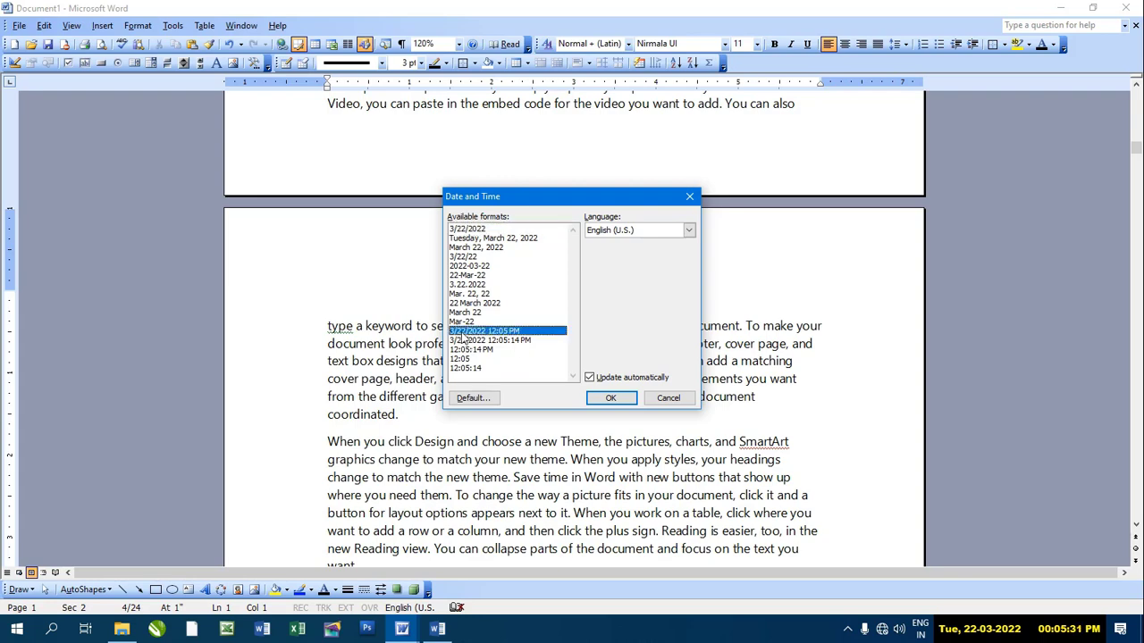
left_click(614, 398)
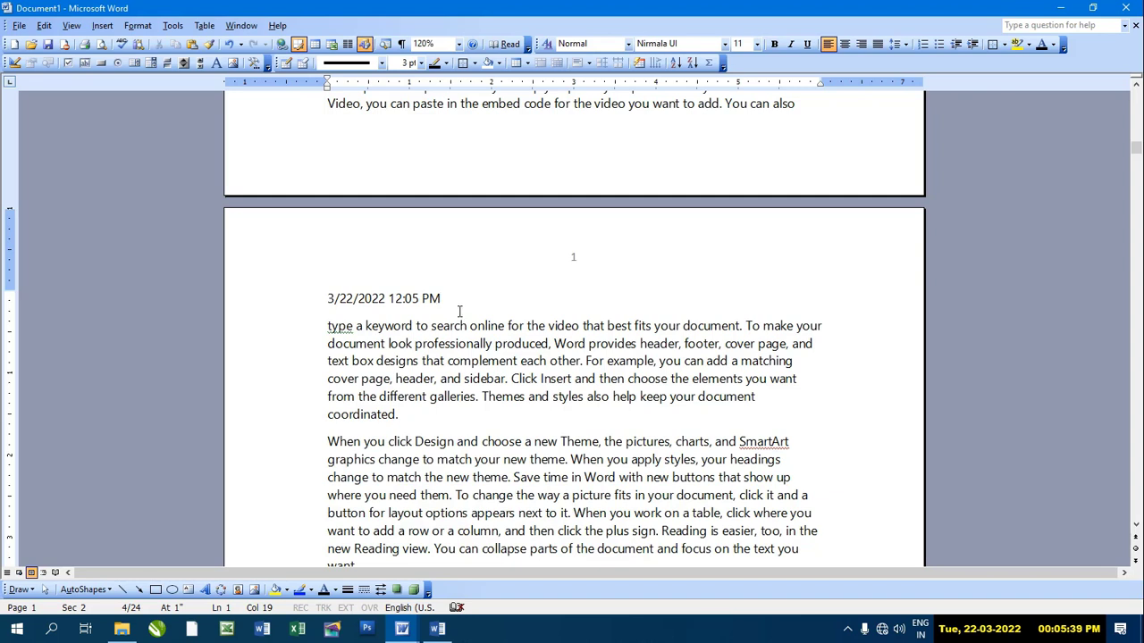
key("ctrl+z")
key("ctrl+z")
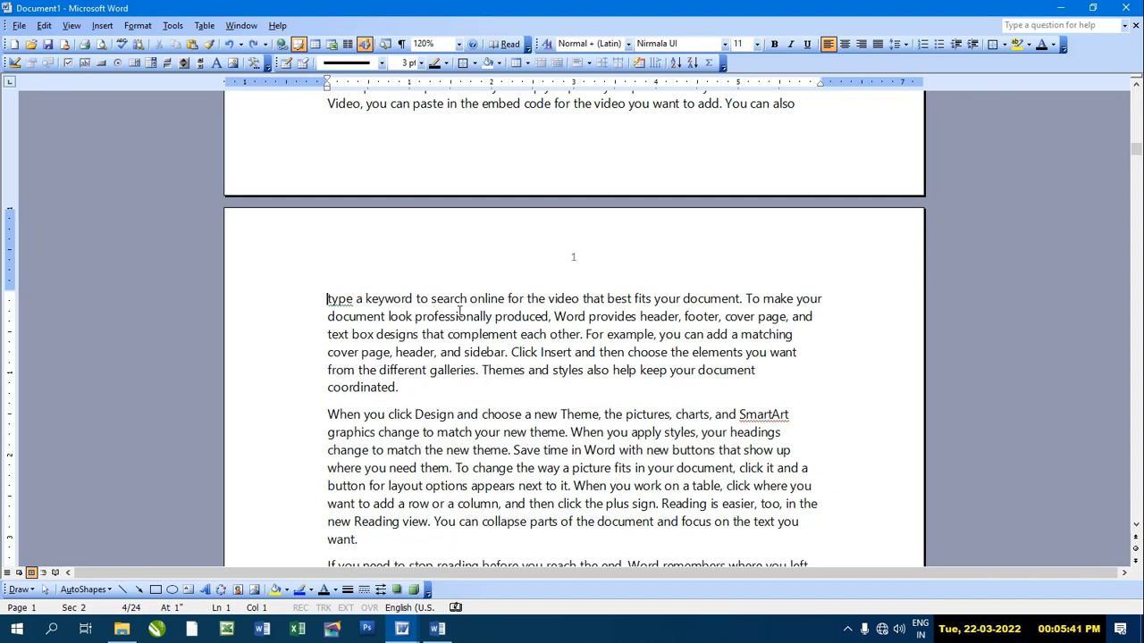
Step: Delete the empty line above the To line in Document2's address block
left_click(103, 27)
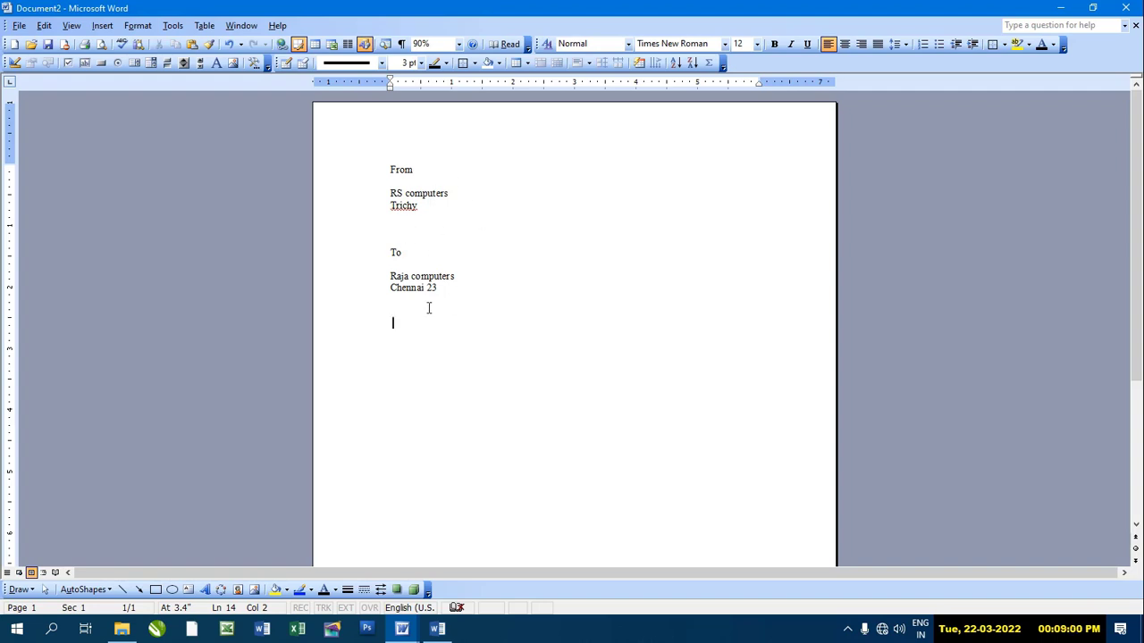
left_click(391, 253)
key("BackSpace")
Step: Select the From/To address block and save it as a new AutoText entry named From
left_click_drag(445, 282, 373, 166)
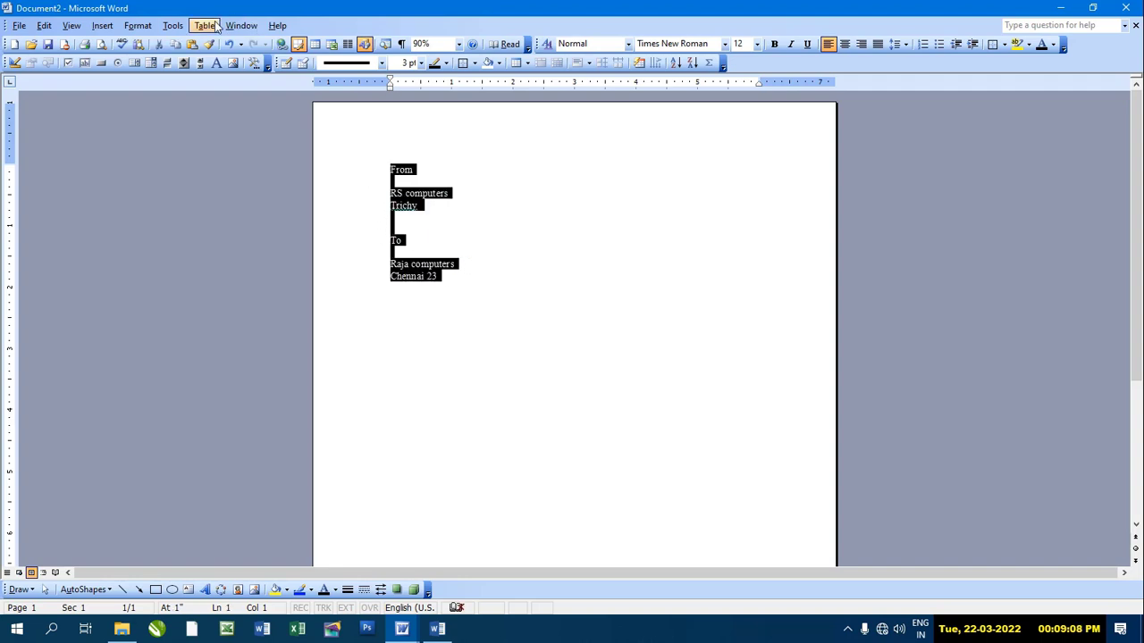
left_click(102, 27)
mouse_move(128, 90)
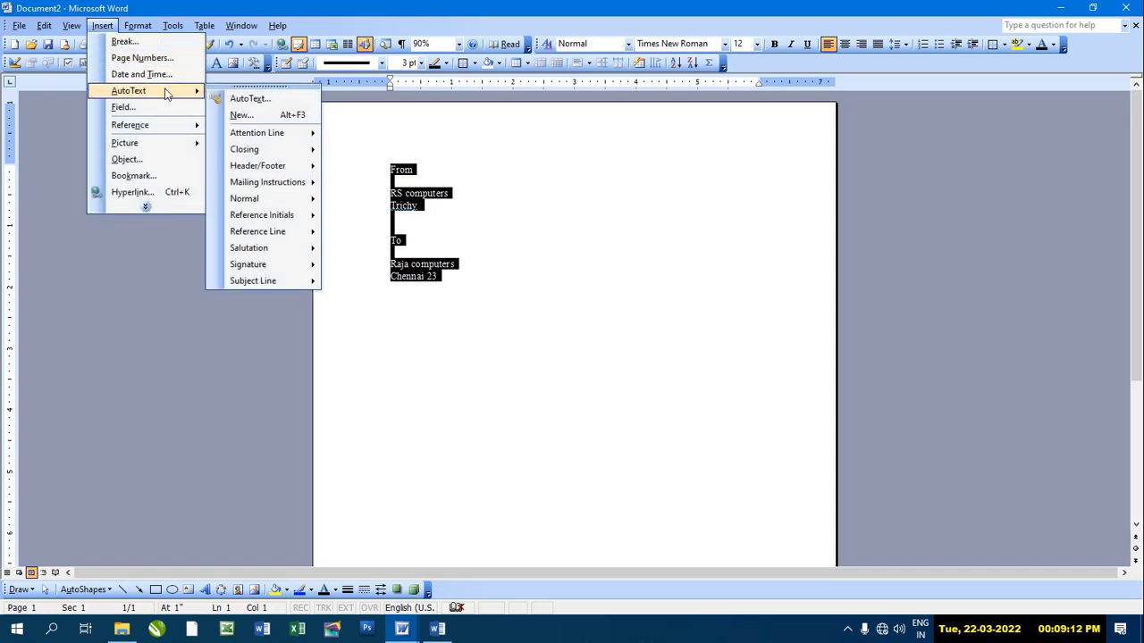
left_click(241, 115)
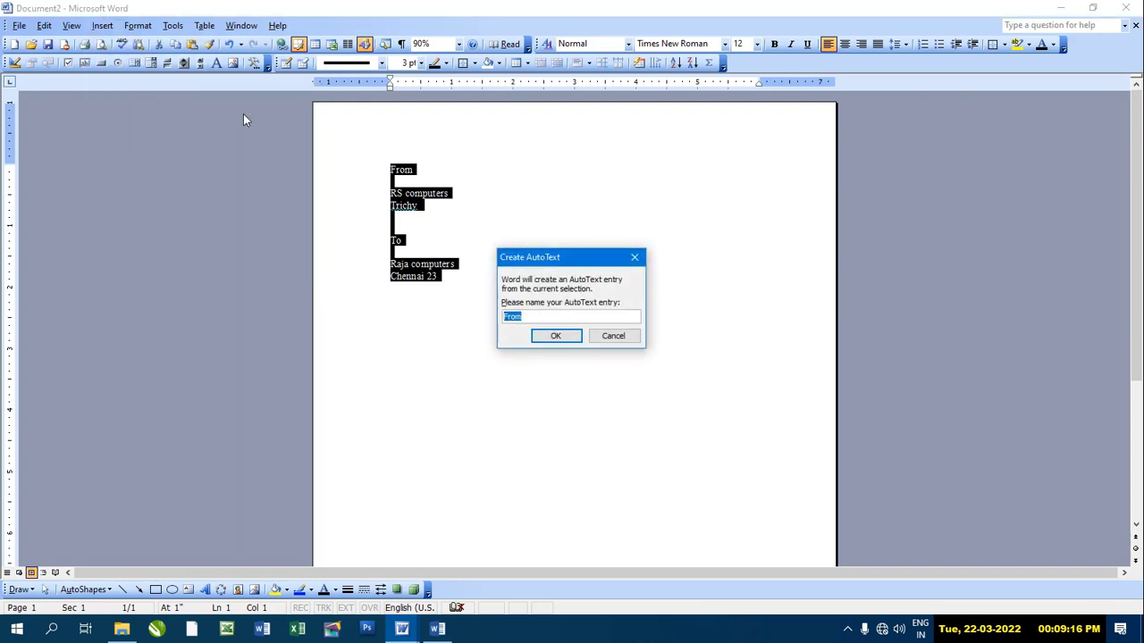
left_click(558, 336)
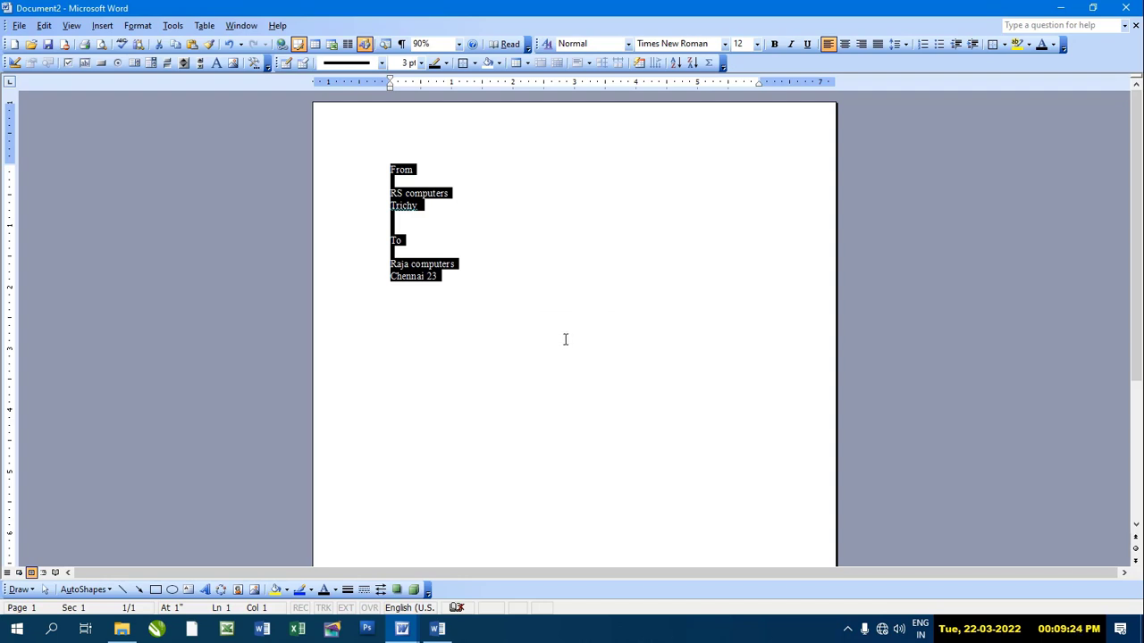
Step: Delete the address block and close Document2 without saving
key("Delete")
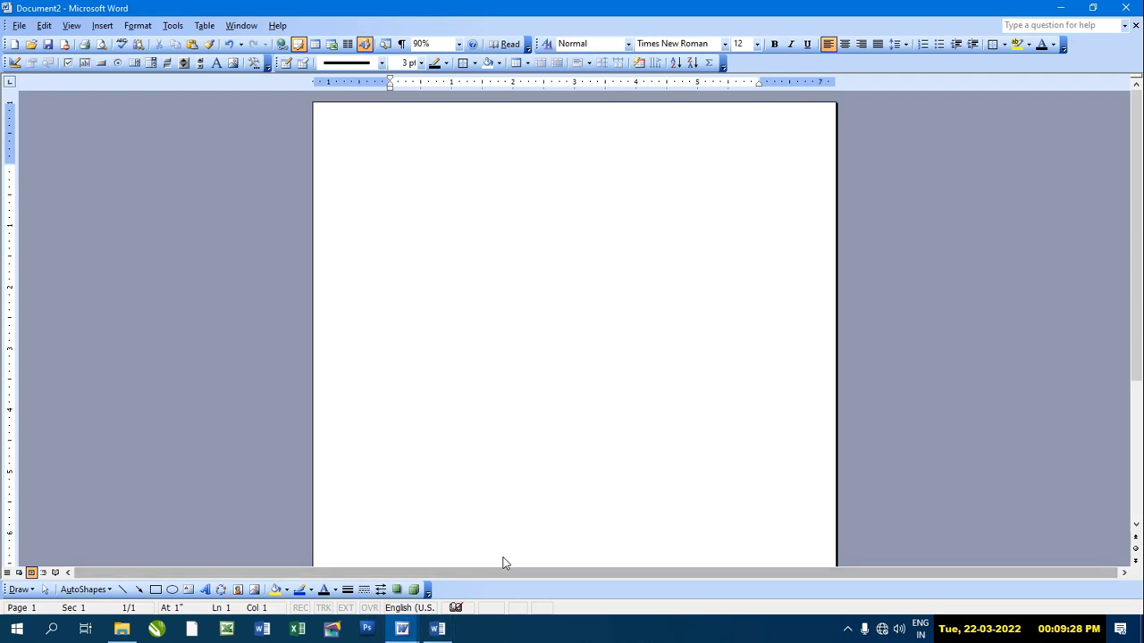
left_click(1126, 8)
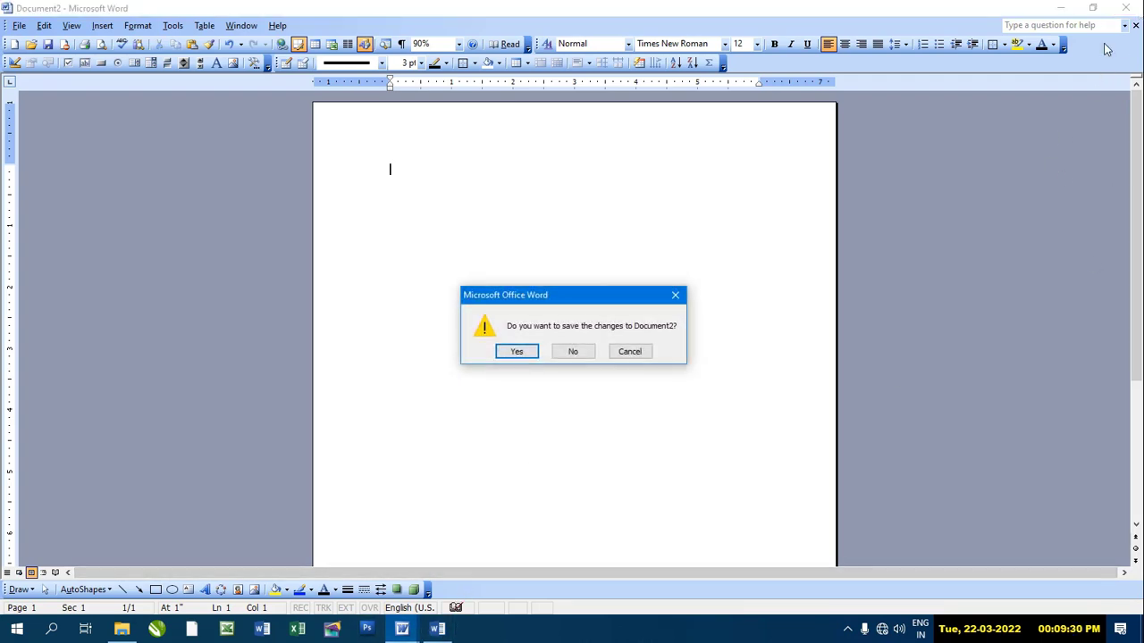
left_click(586, 356)
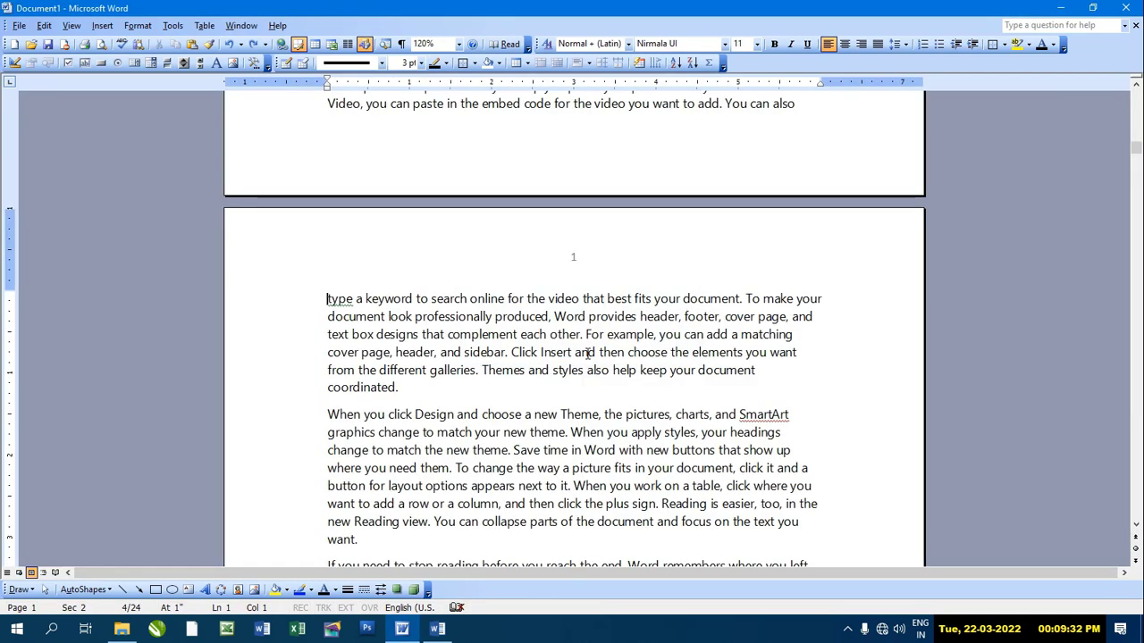
Step: In a new document, type From and accept AutoComplete to insert the address block
key("ctrl+n")
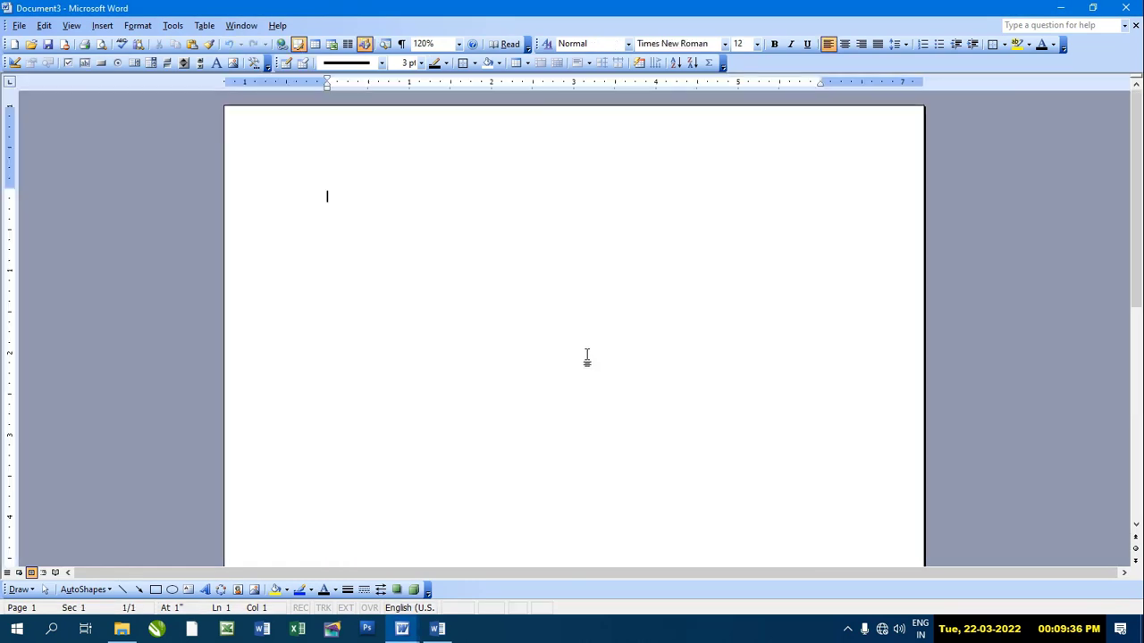
type("F")
type("roo")
key("BackSpace")
type("m")
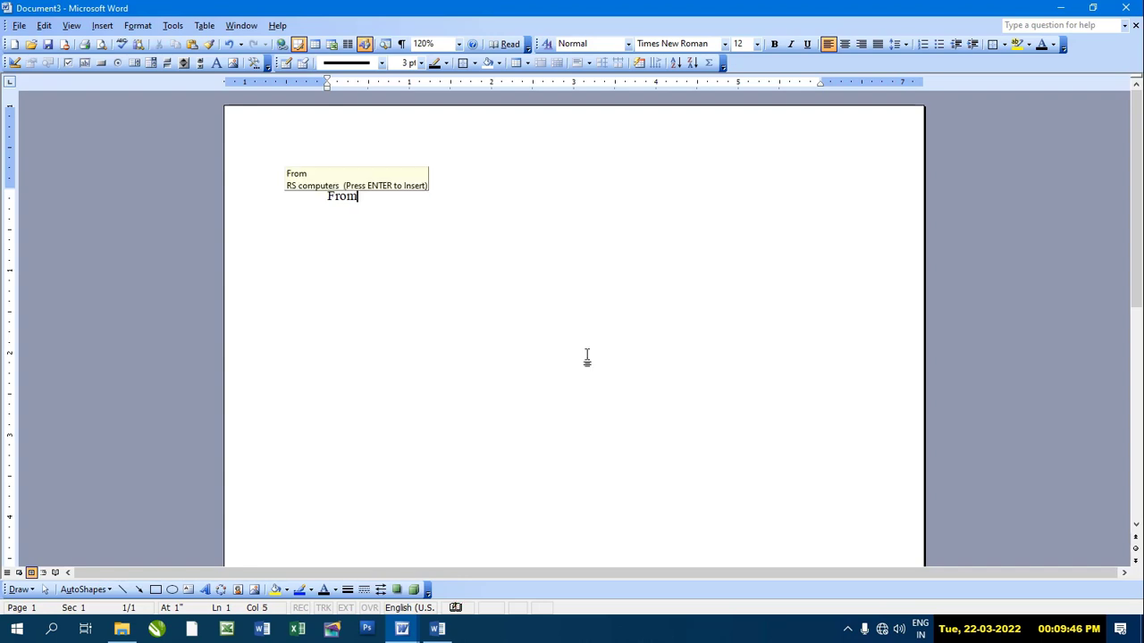
key("Return")
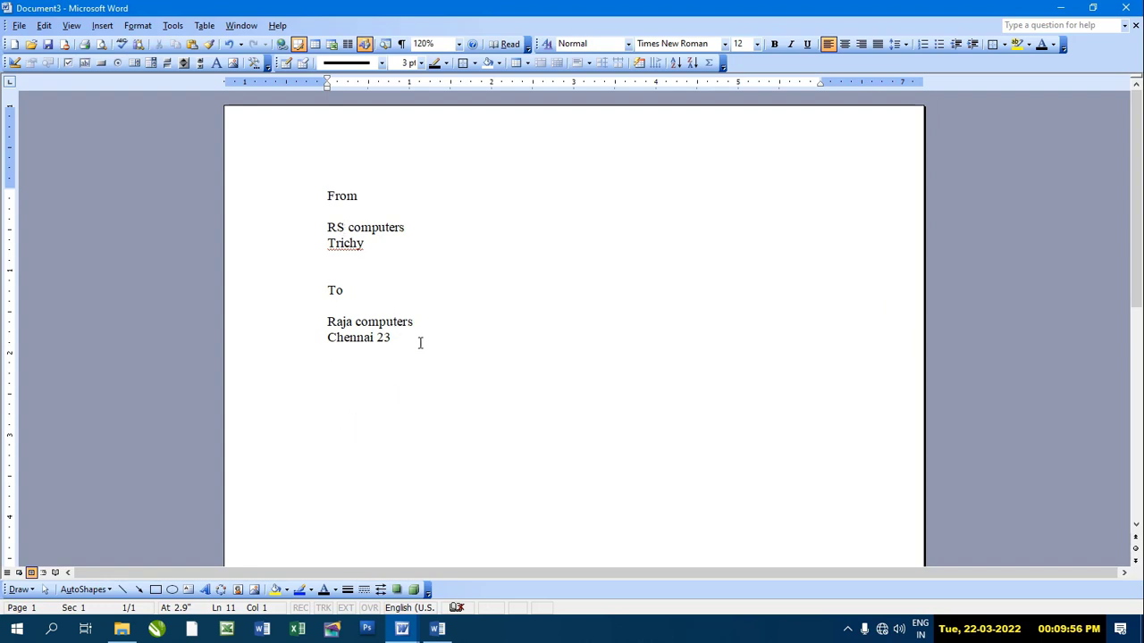
Step: View the AutoText entries list and close it
left_click(113, 28)
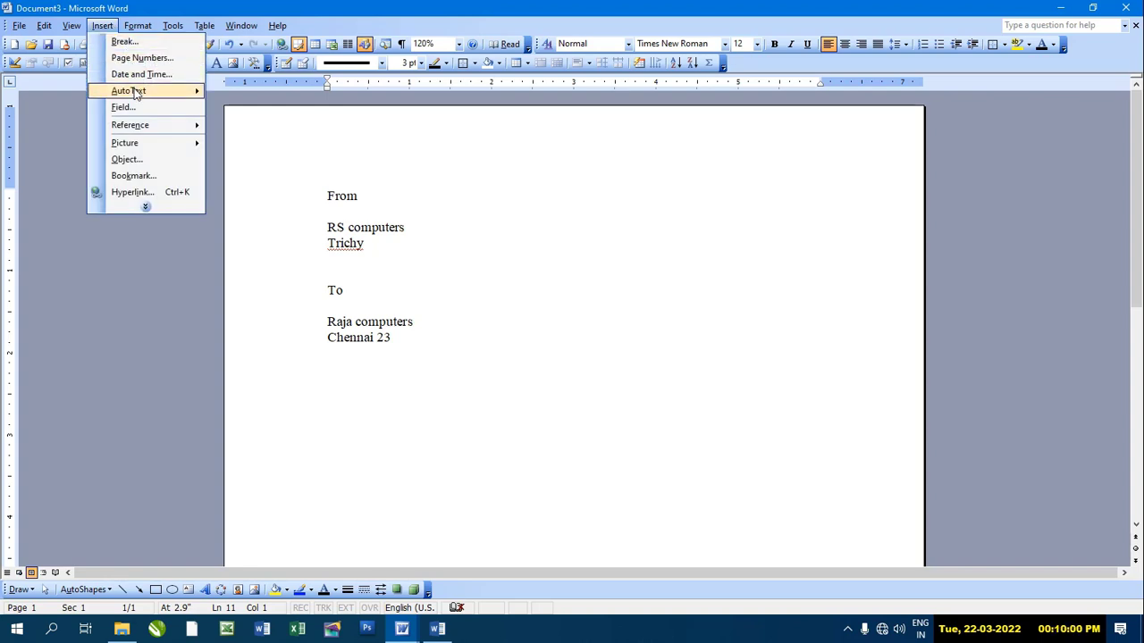
mouse_move(129, 91)
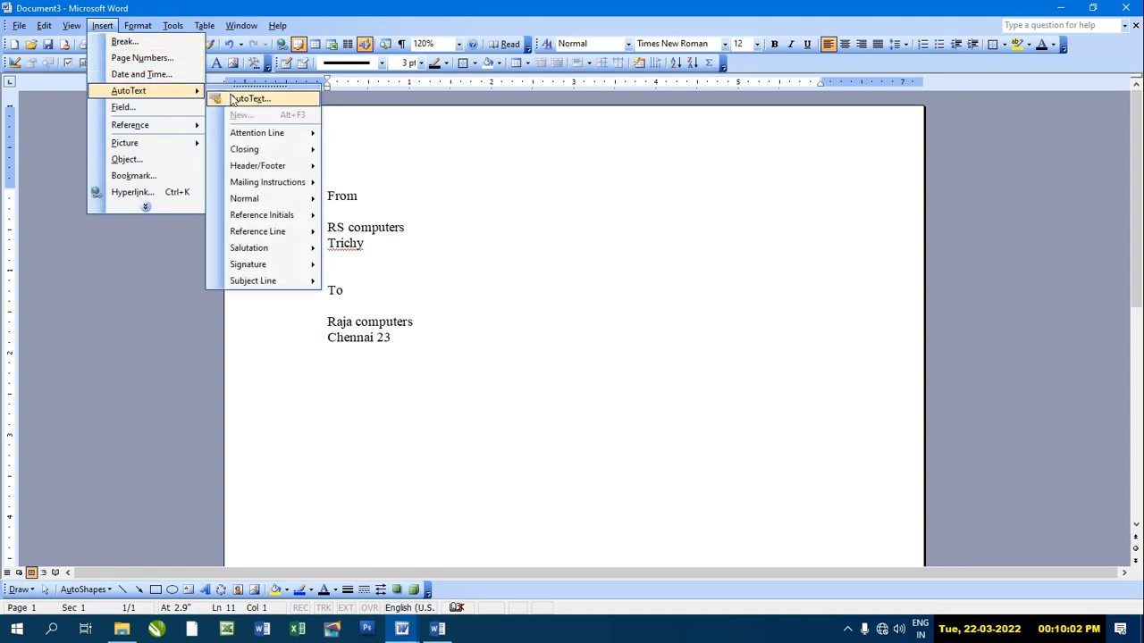
left_click(228, 100)
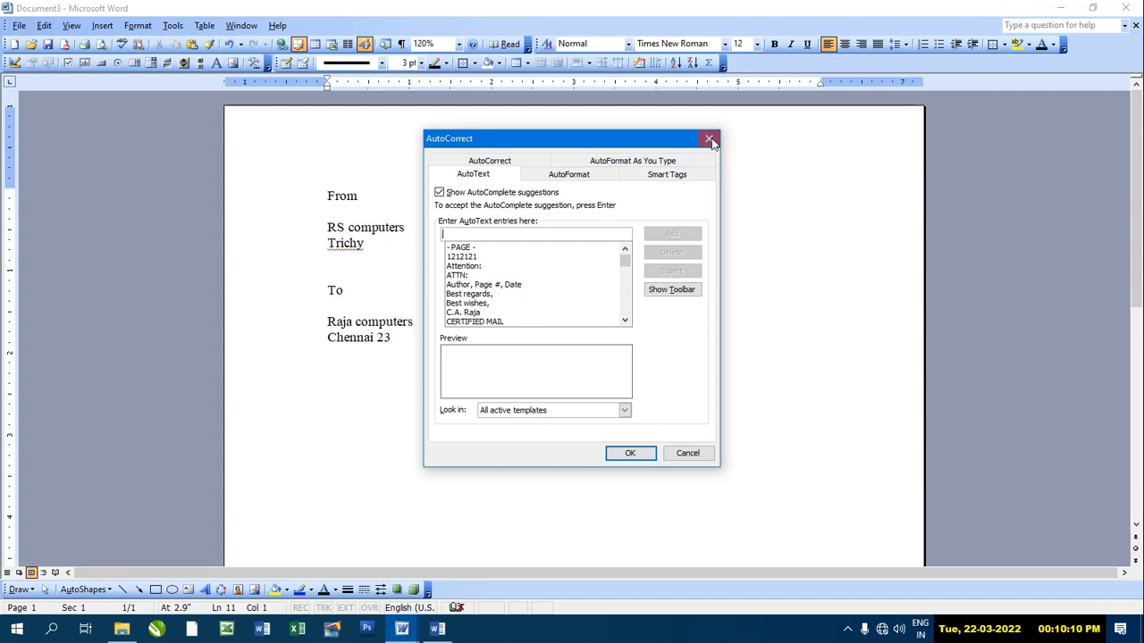
left_click(710, 139)
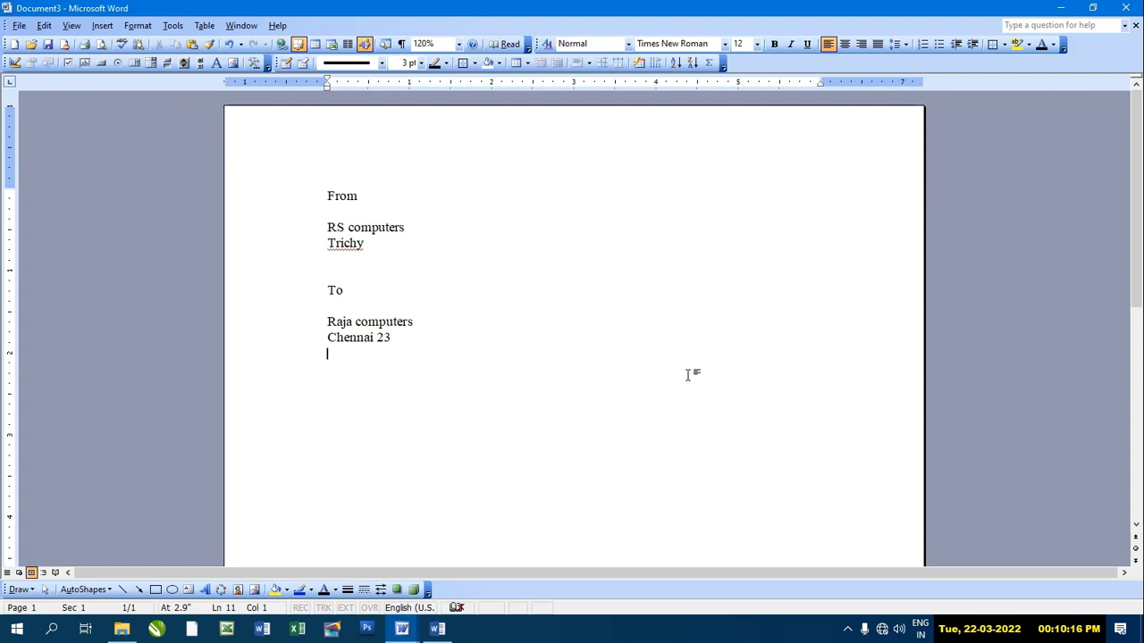
Step: Type computer on a new line below the address and save it as an AutoText entry
key("Return")
type("compu")
type("ter")
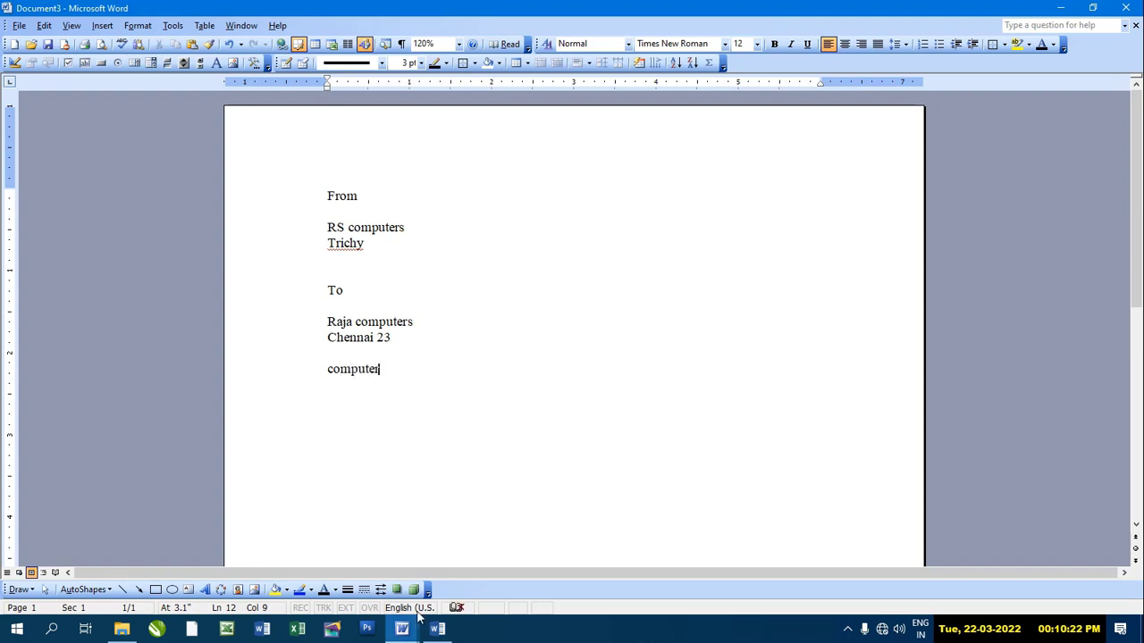
left_click_drag(382, 370, 327, 371)
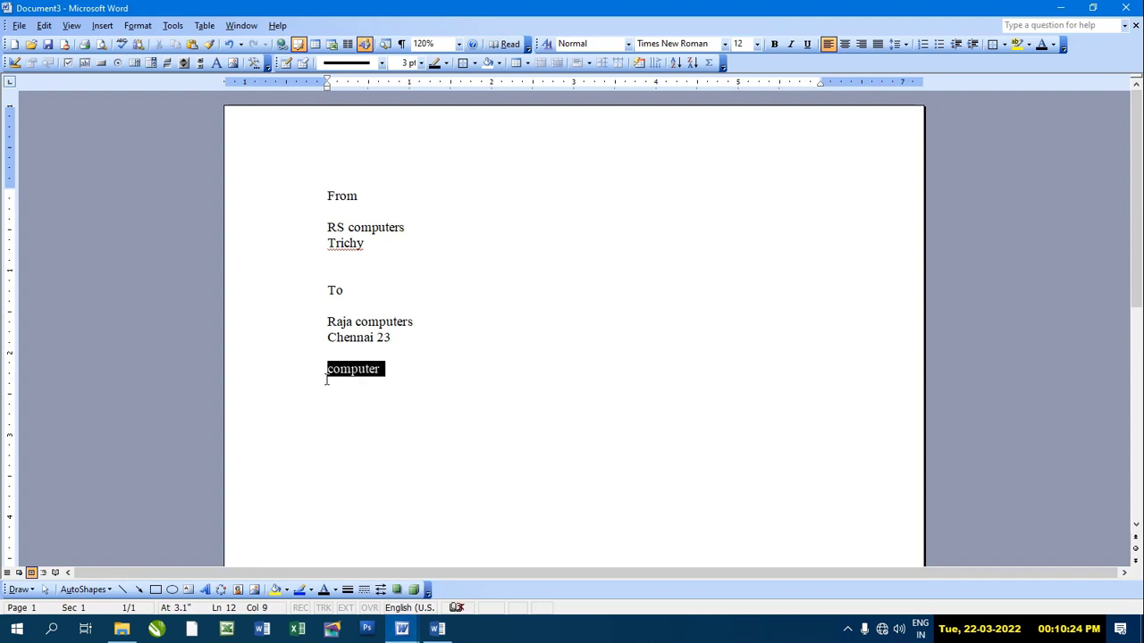
left_click(101, 26)
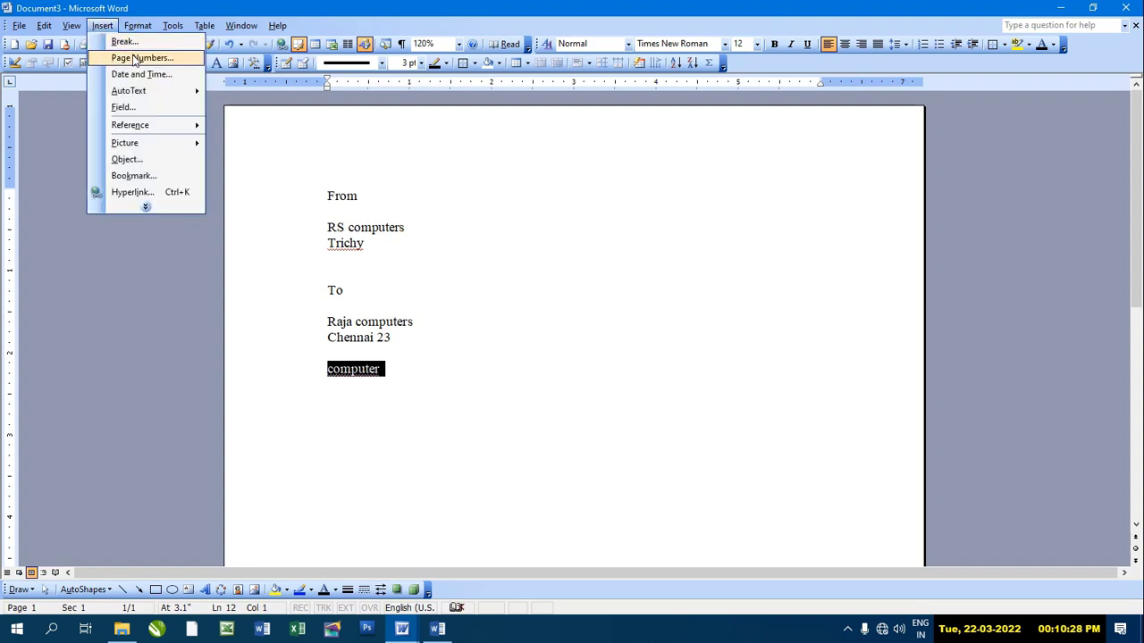
mouse_move(129, 90)
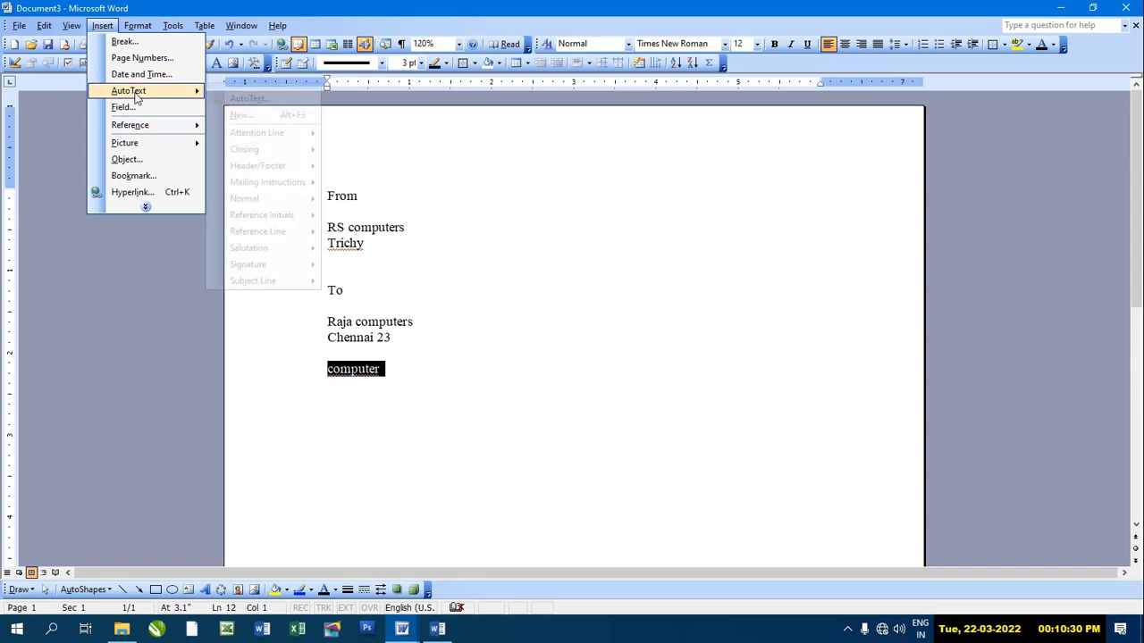
left_click(243, 115)
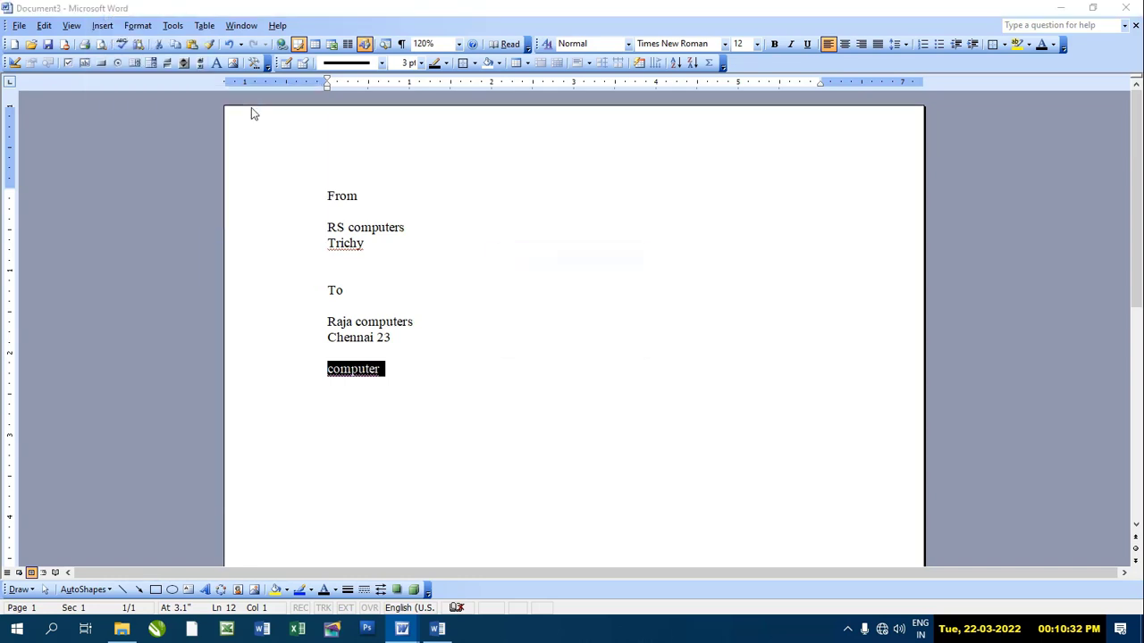
left_click(563, 339)
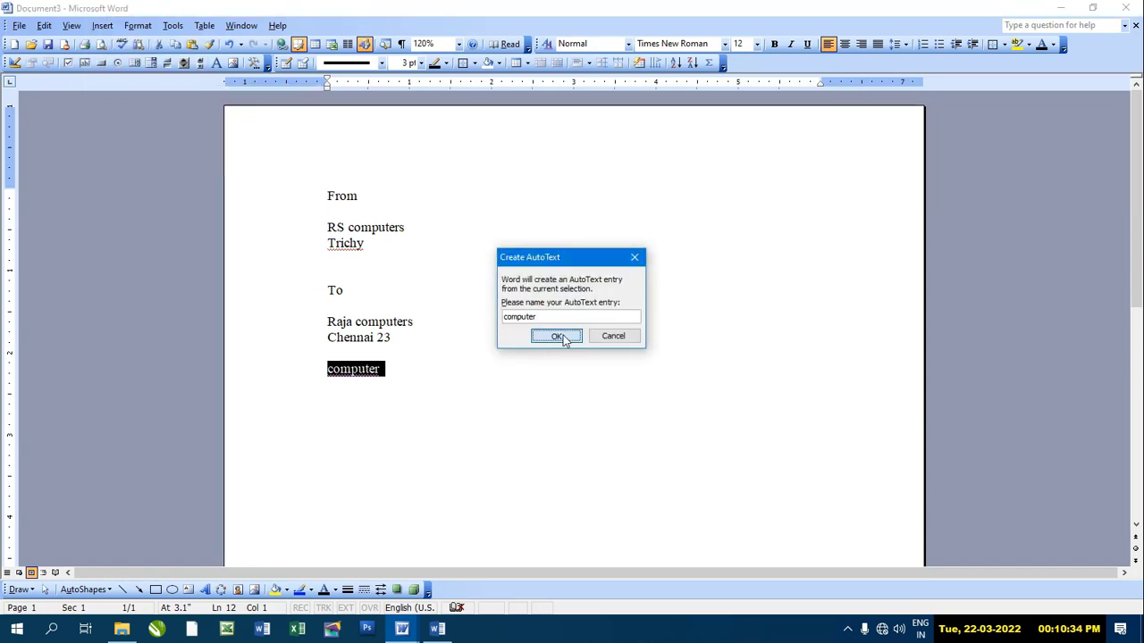
Step: Scroll through the AutoText entries list to check for computer, then close it
left_click(108, 29)
mouse_move(128, 90)
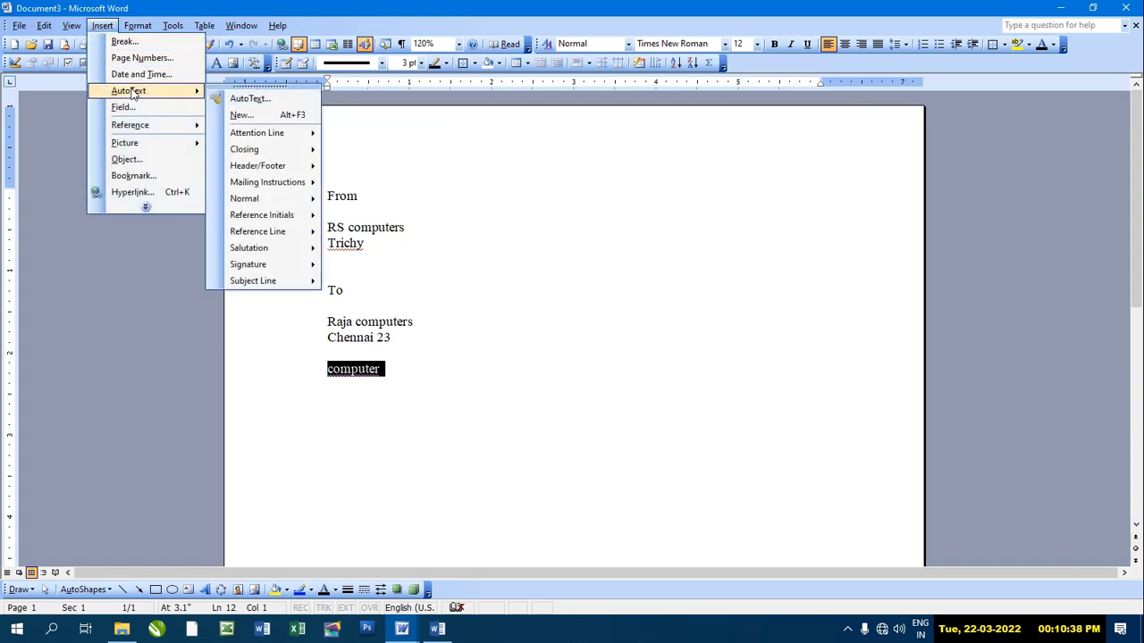
left_click(252, 99)
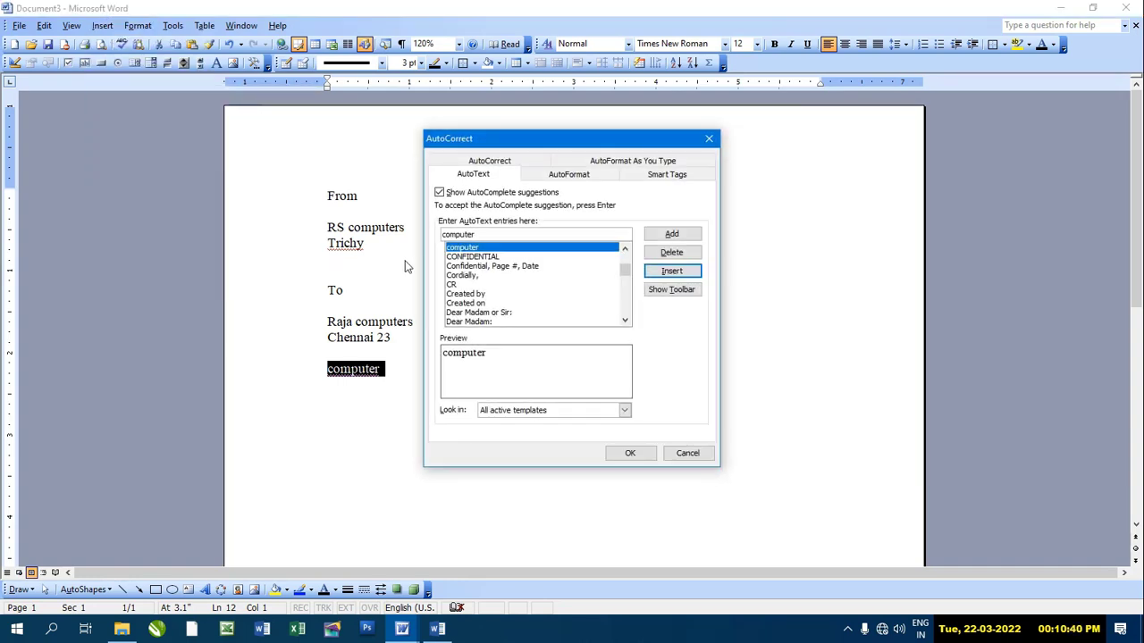
scroll(526, 282, "down", 1)
scroll(526, 282, "down", 2)
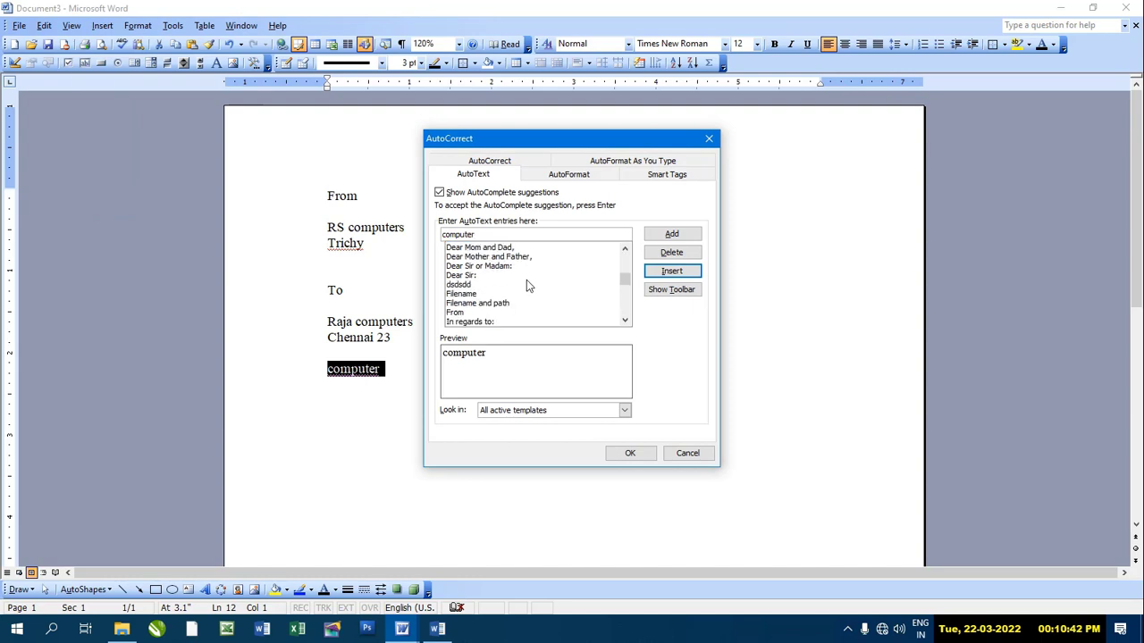
scroll(526, 280, "down", 2)
scroll(526, 279, "up", 3)
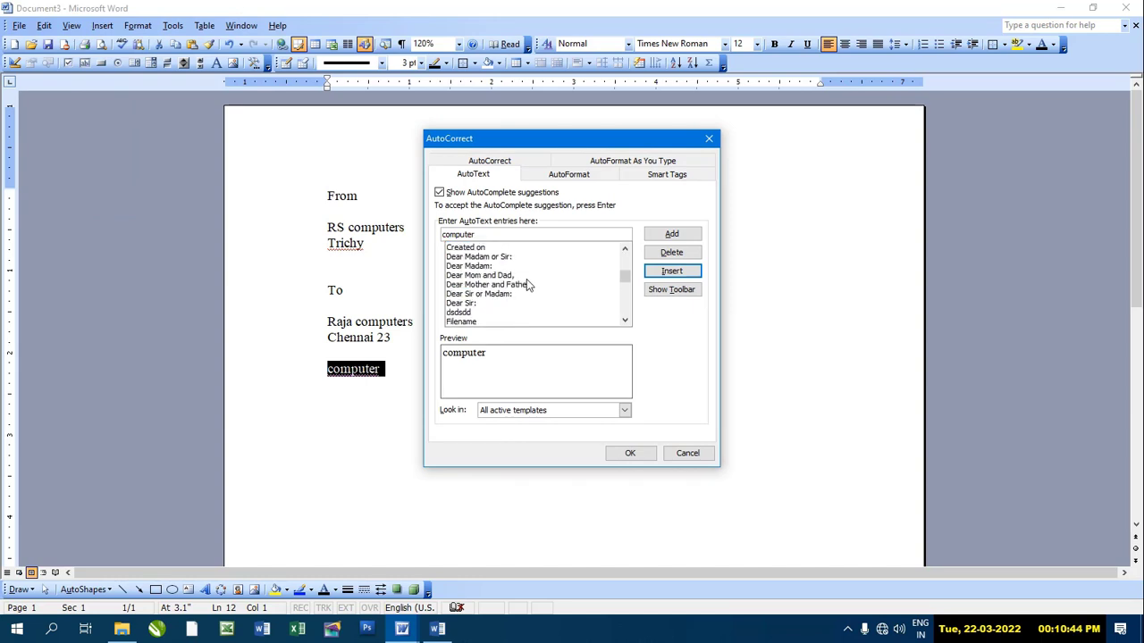
scroll(526, 282, "up", 3)
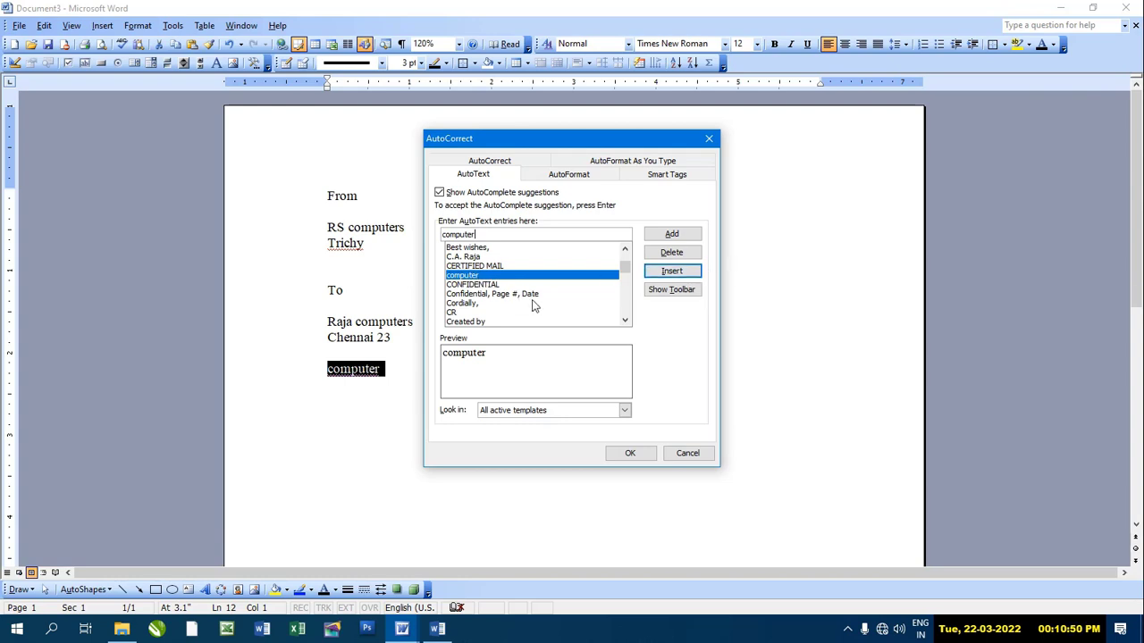
scroll(532, 305, "down", 1)
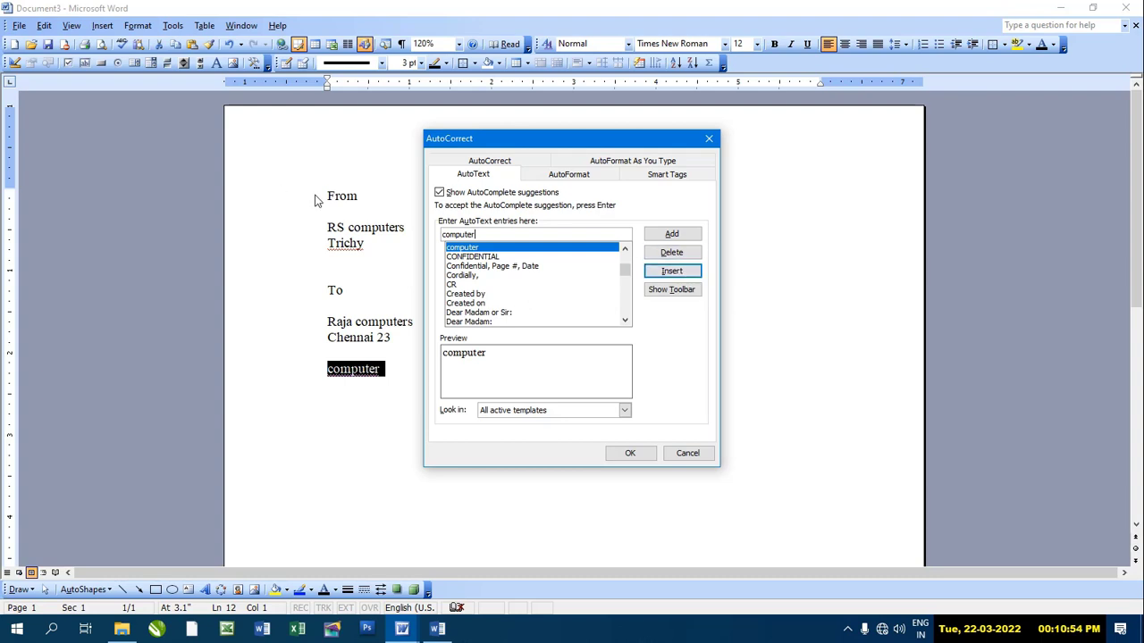
left_click(709, 140)
Step: Clear the page and type comp, accepting AutoComplete to enter computer
mouse_move(414, 367)
left_mouse_down()
mouse_move(277, 308)
mouse_move(280, 157)
left_mouse_up()
key("Delete")
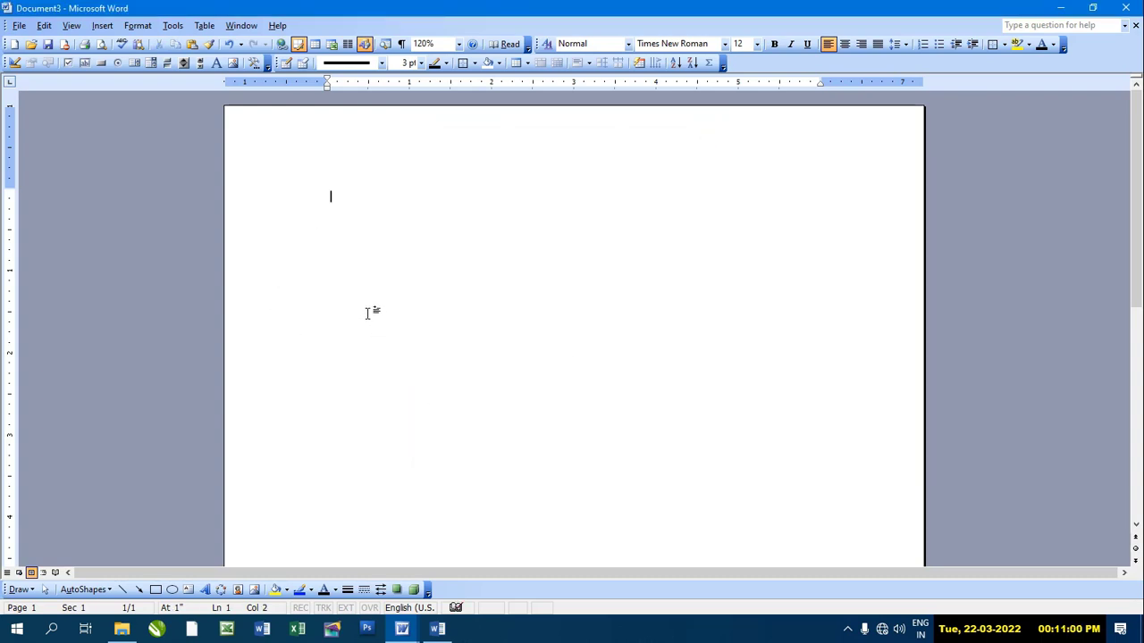
type("com")
type("p")
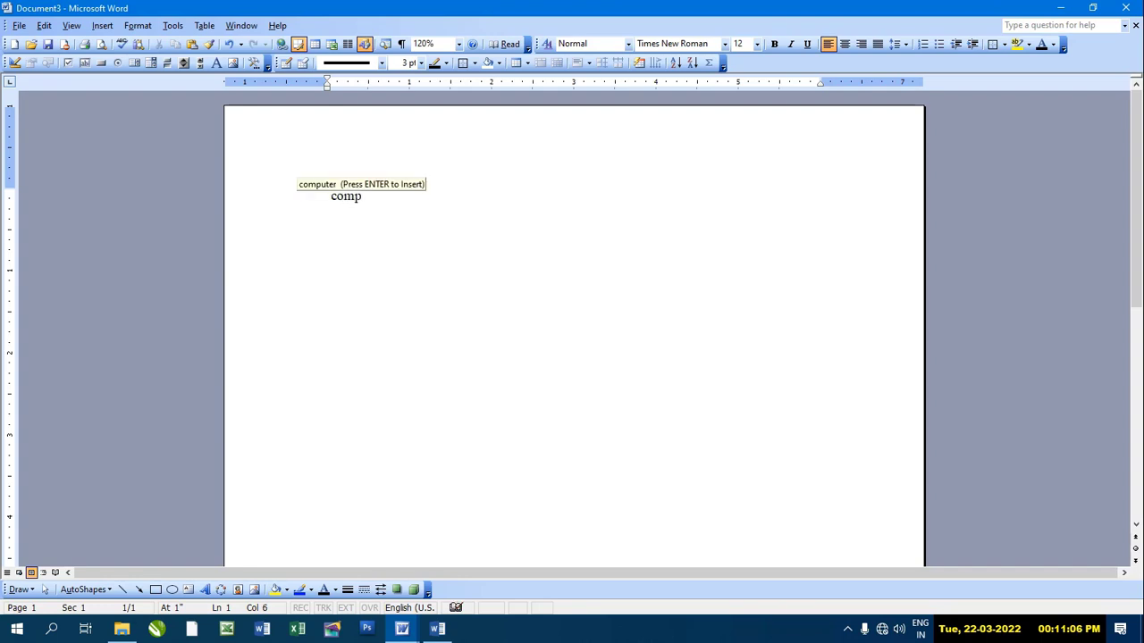
key("Return")
key("Return")
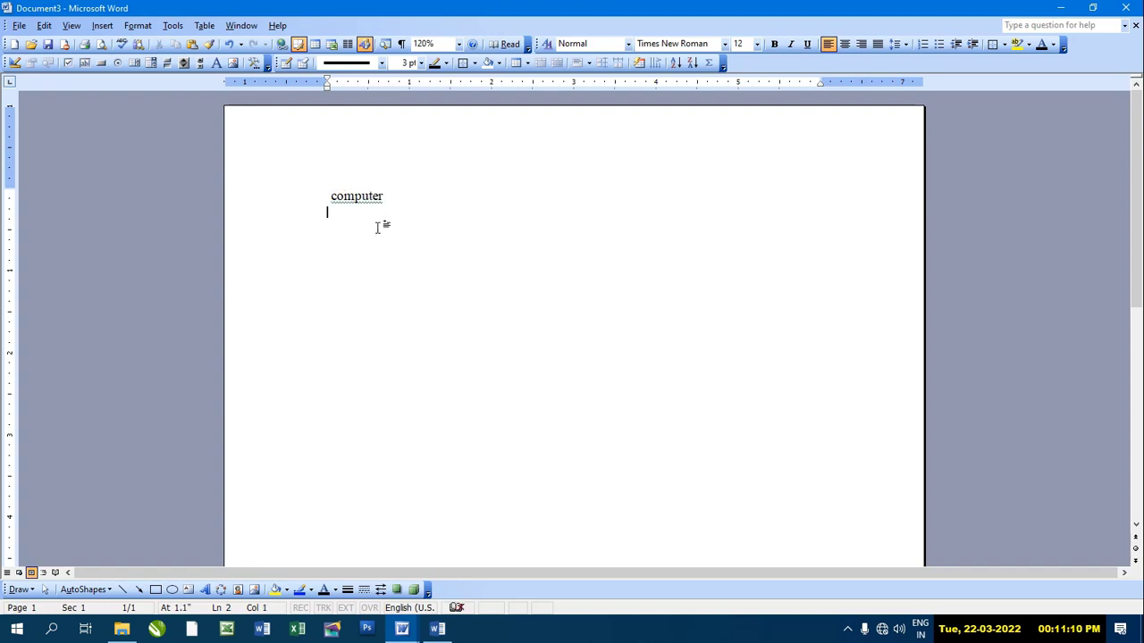
Step: Insert the AutoText closing 'Best wishes,' below computer
left_click(101, 27)
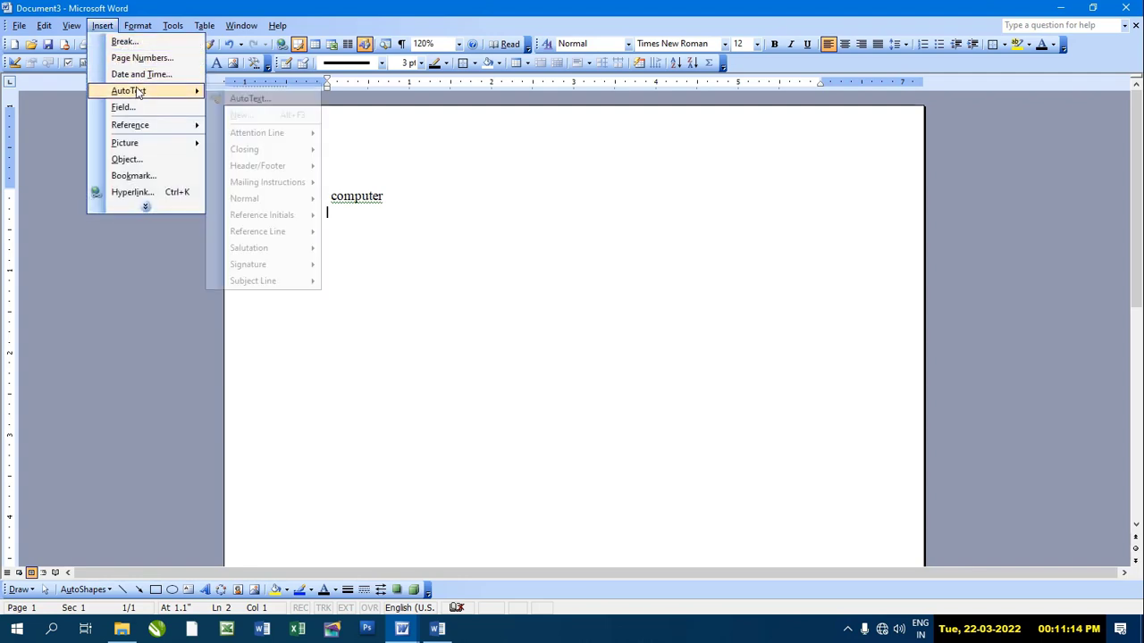
mouse_move(129, 90)
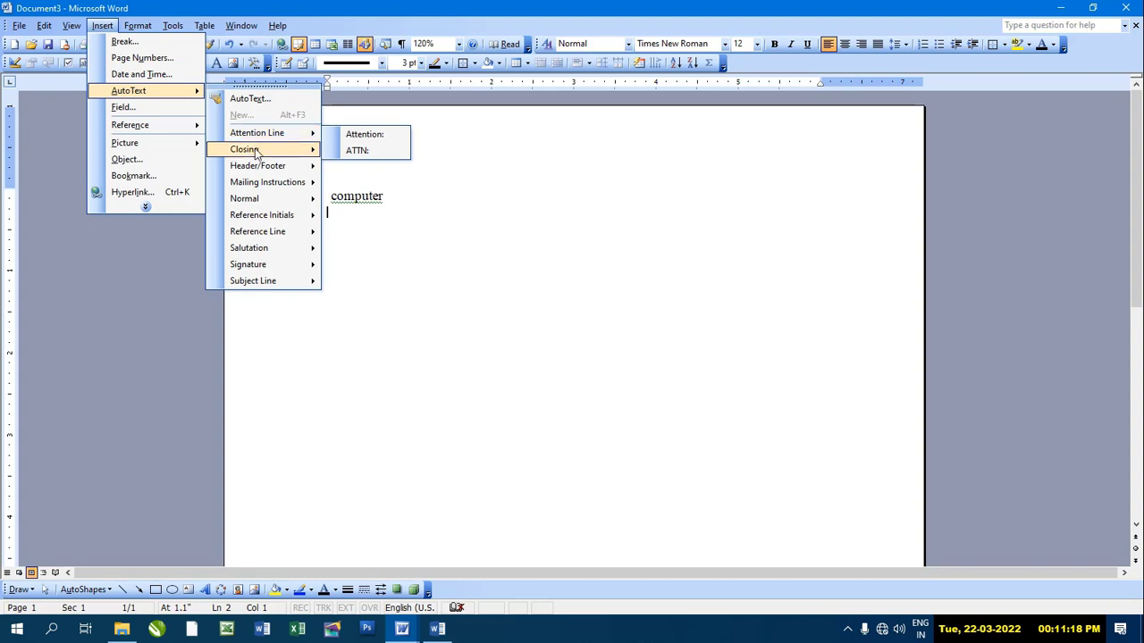
mouse_move(244, 149)
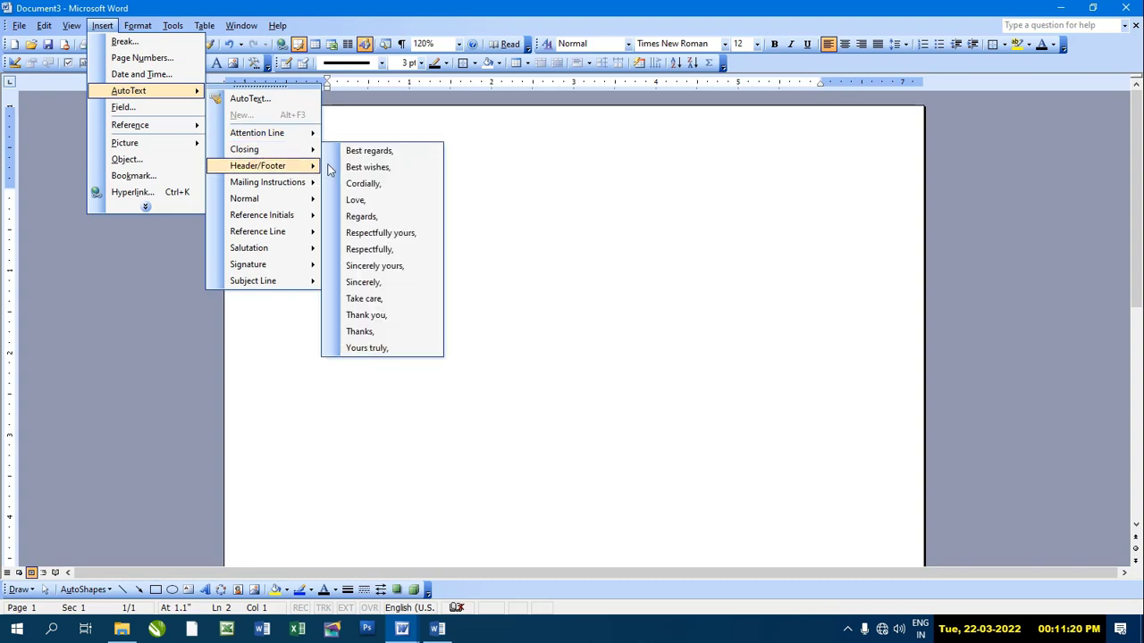
left_click(362, 168)
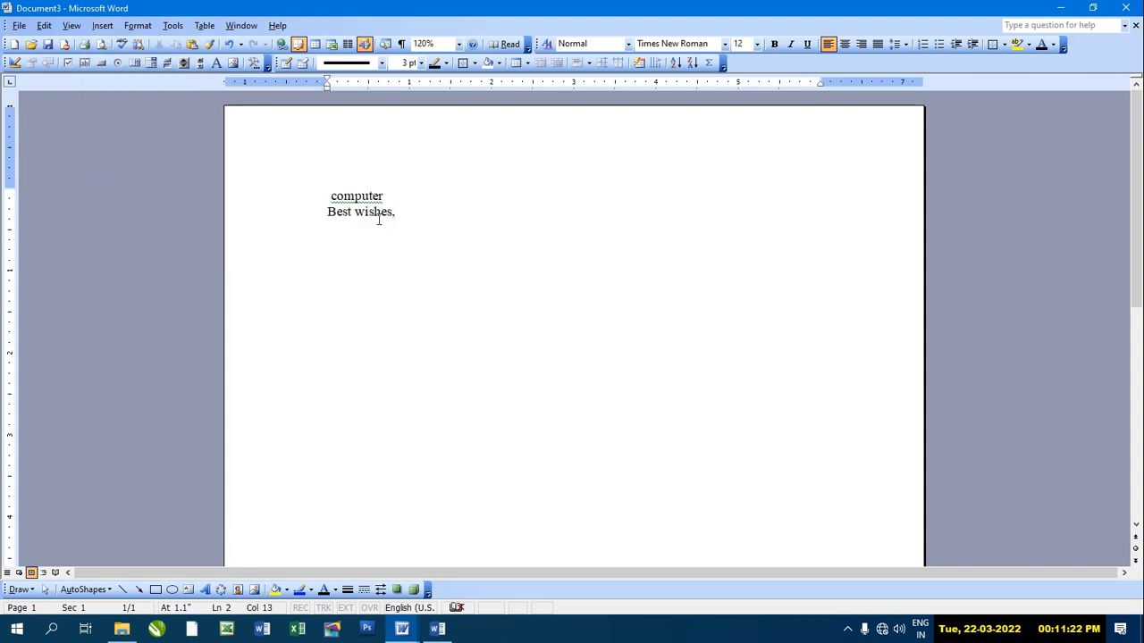
left_click(102, 25)
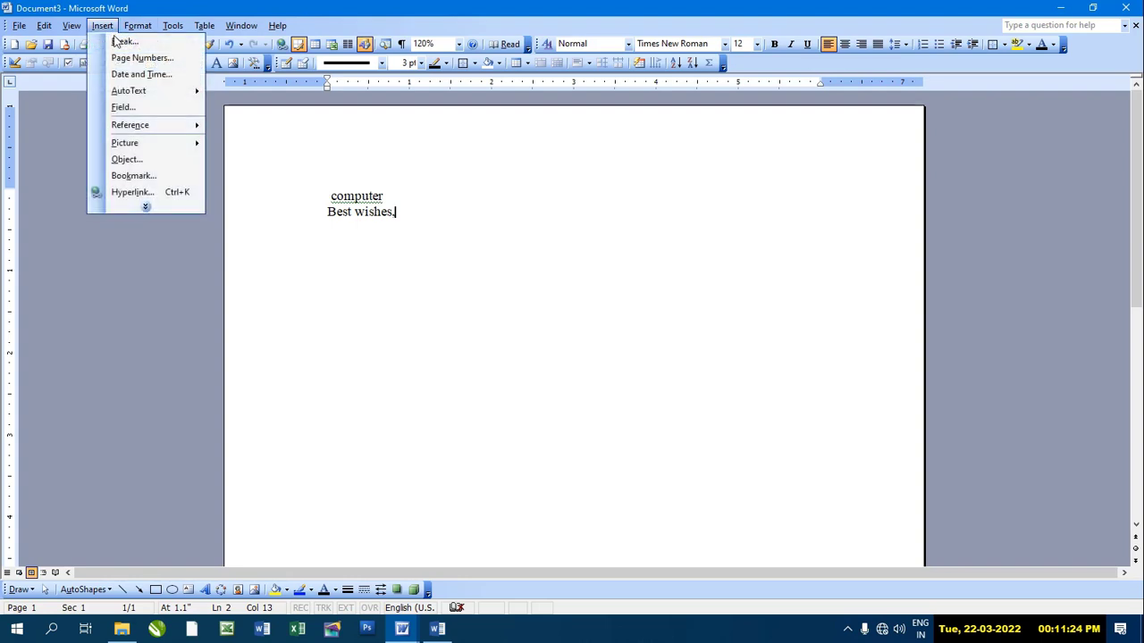
mouse_move(129, 90)
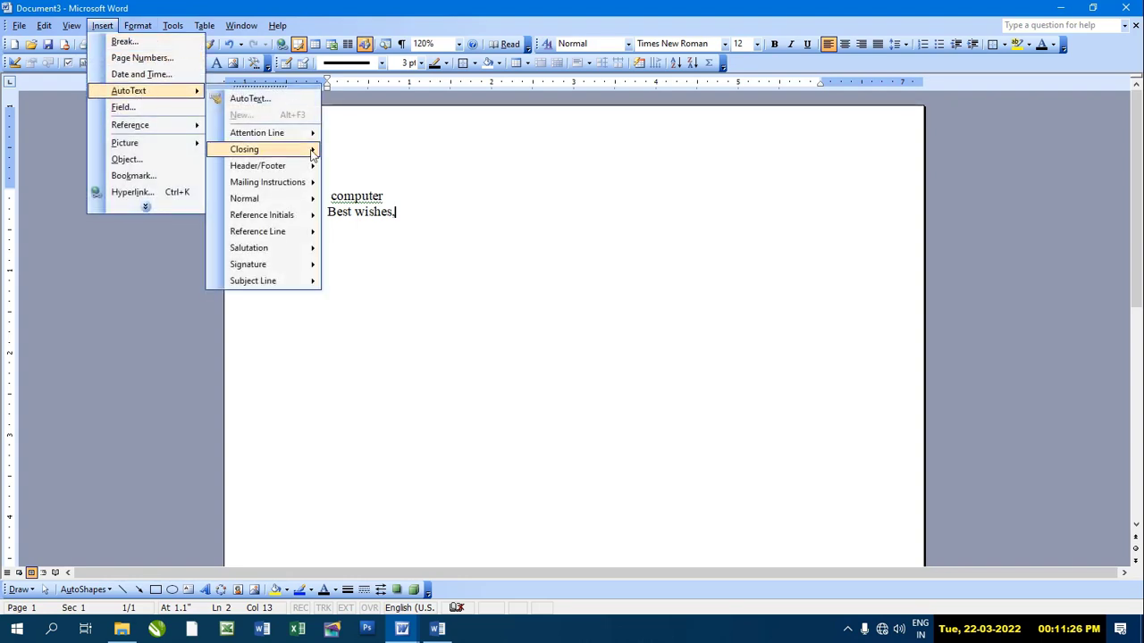
left_click(528, 140)
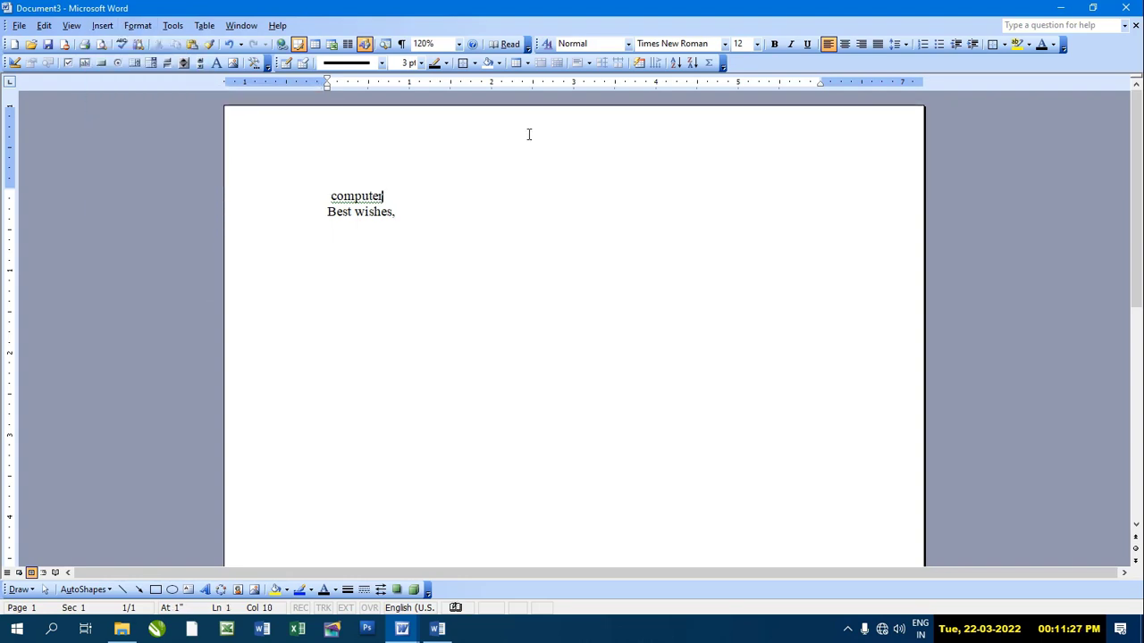
left_click(102, 25)
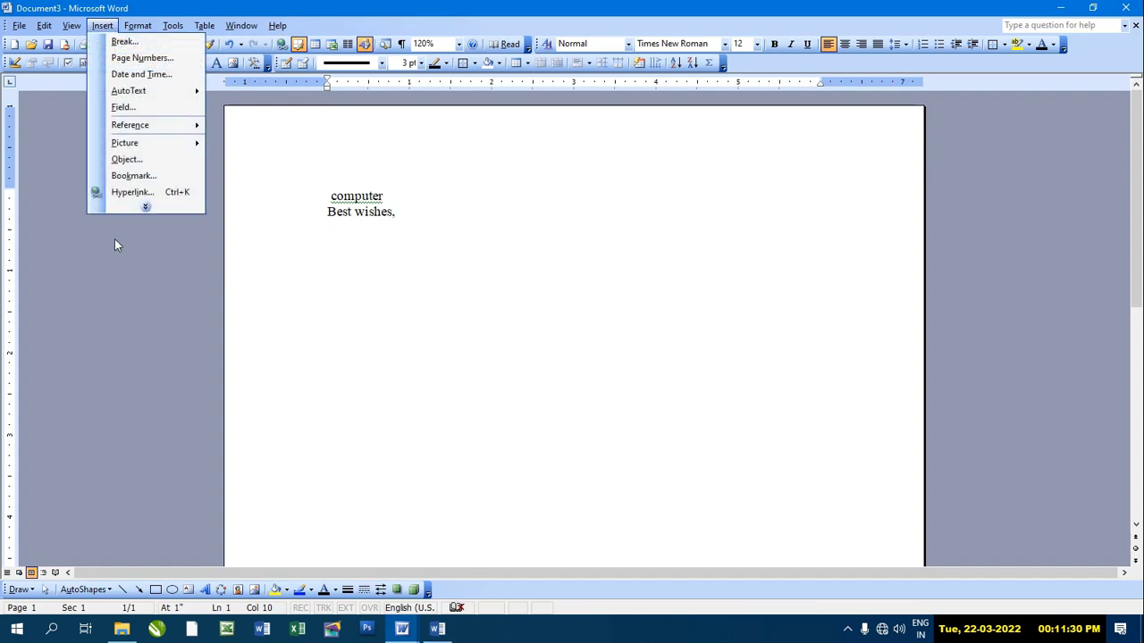
Step: Browse the Field dialog's list of fields and close it without inserting
left_click(145, 207)
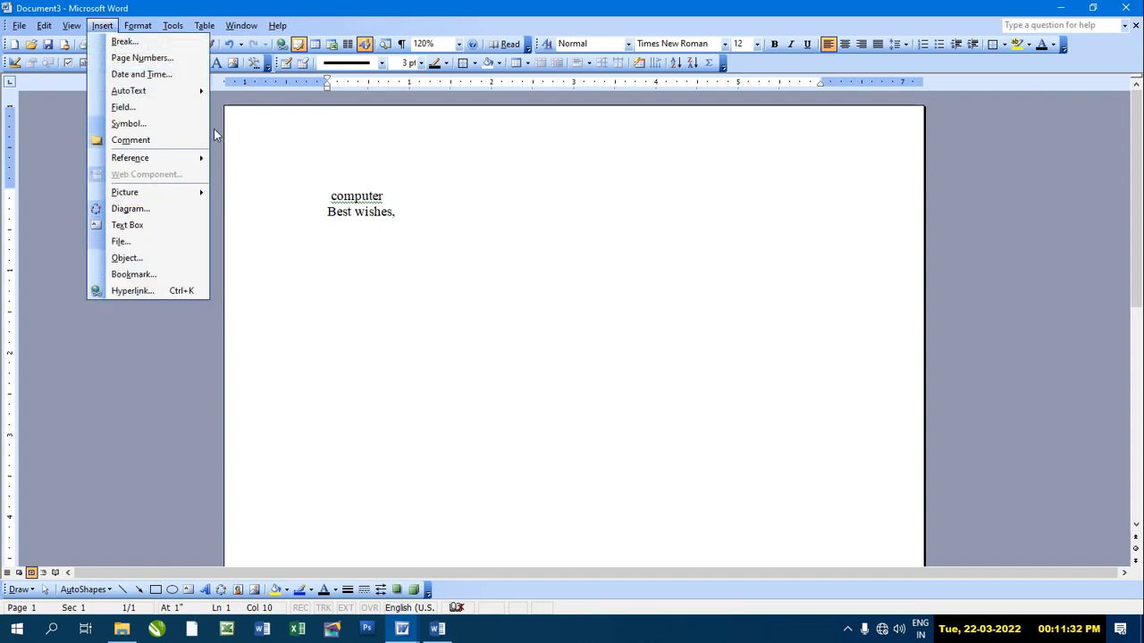
left_click(123, 107)
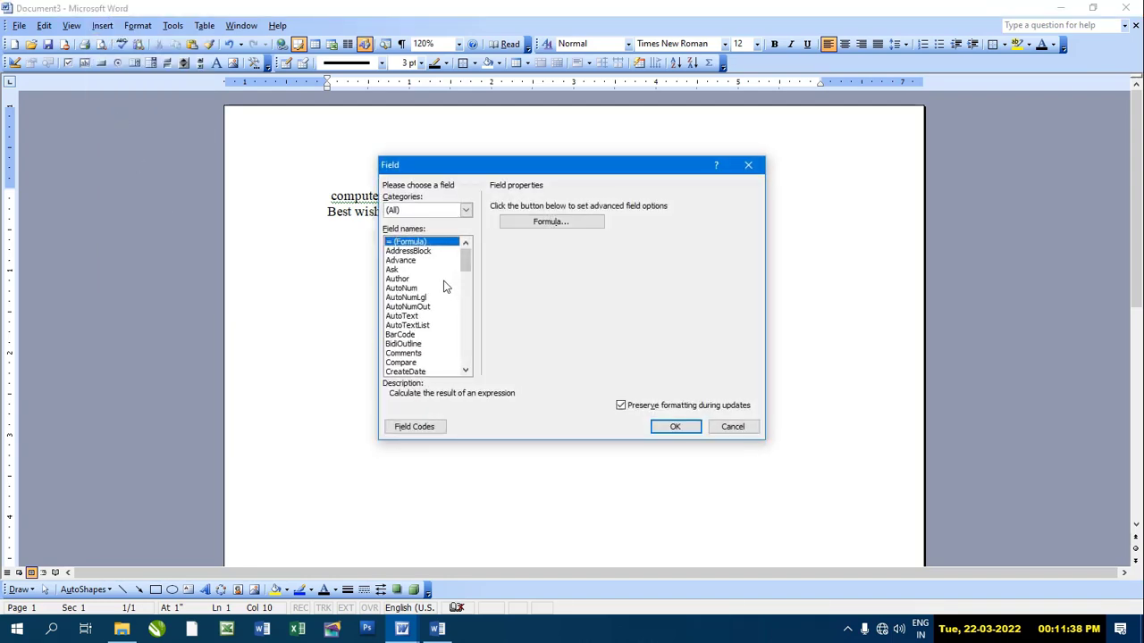
scroll(453, 272, "down", 3)
scroll(453, 271, "up", 3)
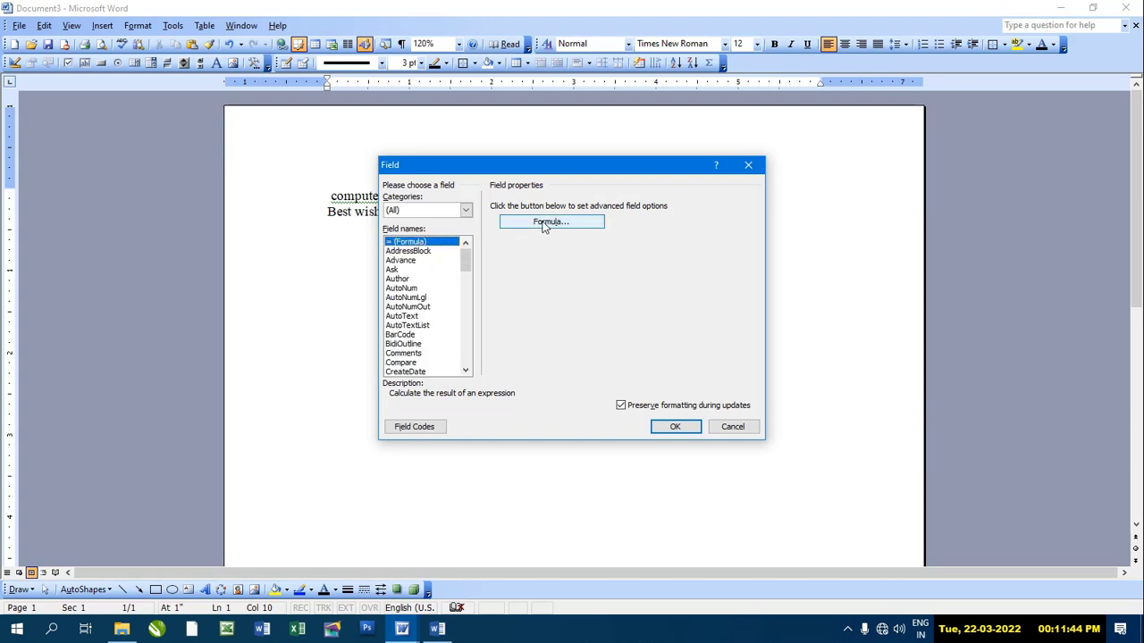
left_click(746, 165)
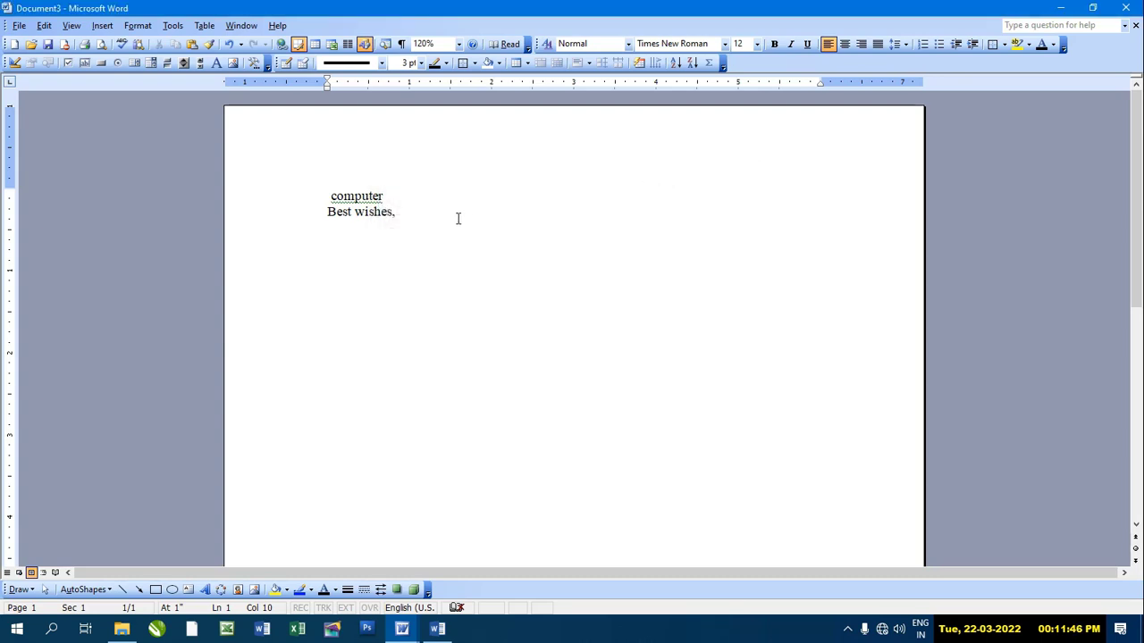
Step: Insert a formula field =10+20 showing 30 two lines below 'Best wishes,'
left_click(427, 208)
key("Return")
key("Return")
left_click(103, 26)
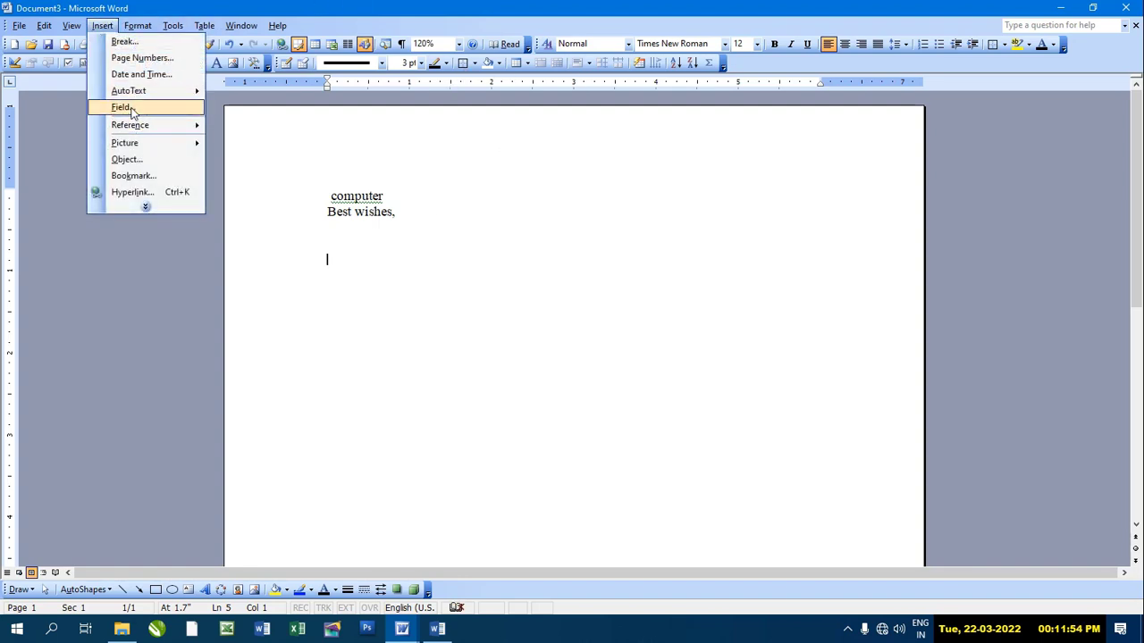
left_click(122, 107)
left_click(572, 224)
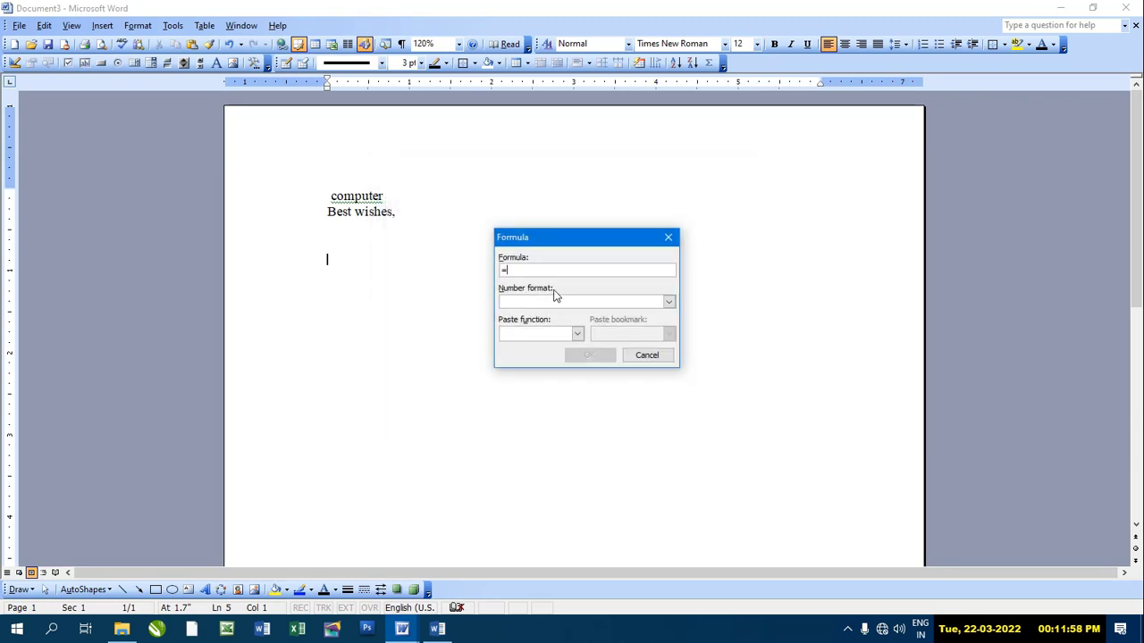
type("10+20")
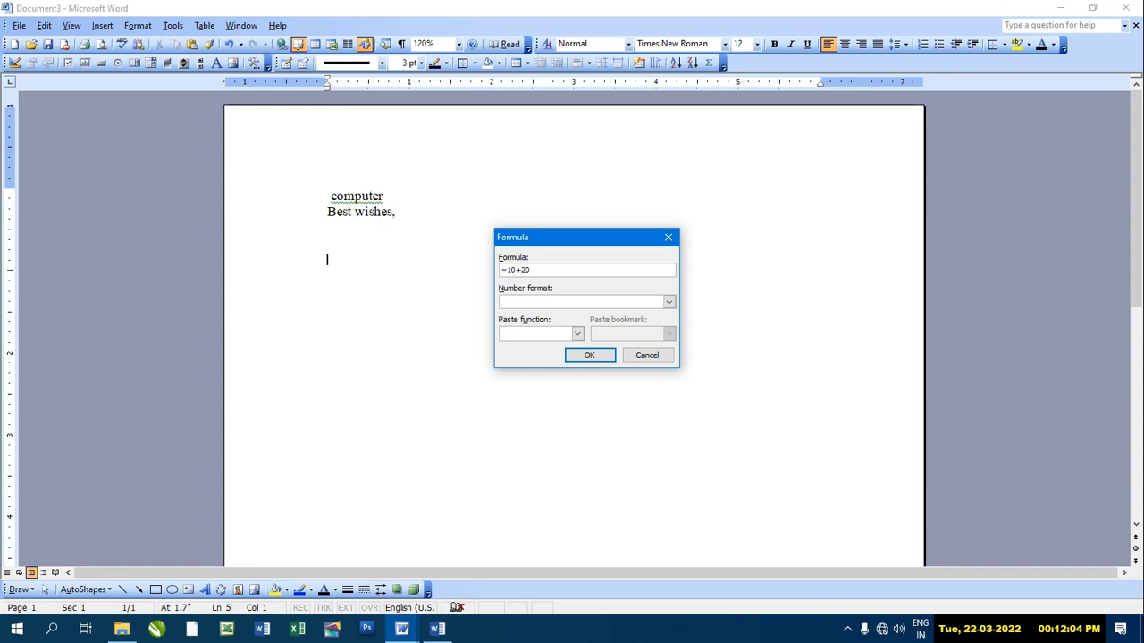
left_click(589, 355)
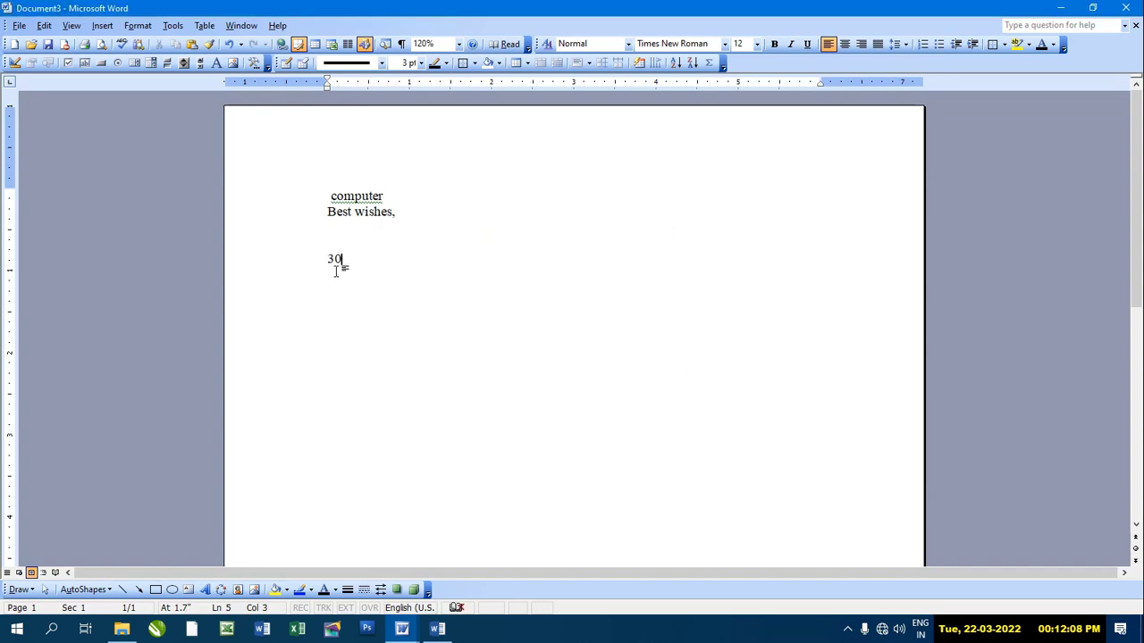
Step: Insert a Time field in the 3/22/2022 12:12 PM format beside the 30
left_click(102, 25)
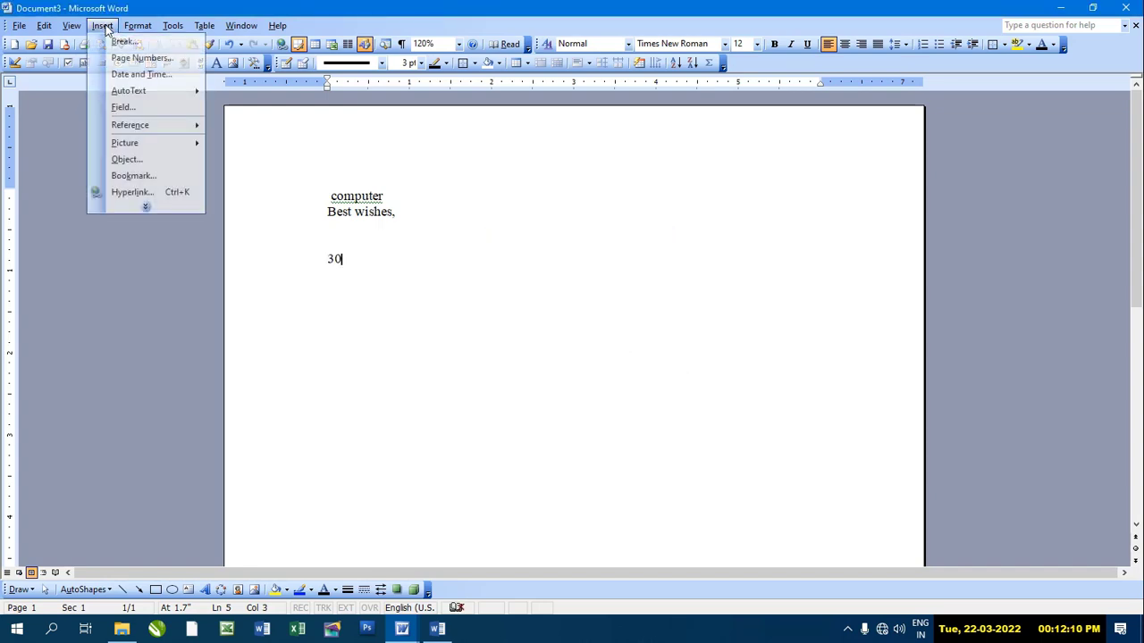
left_click(125, 106)
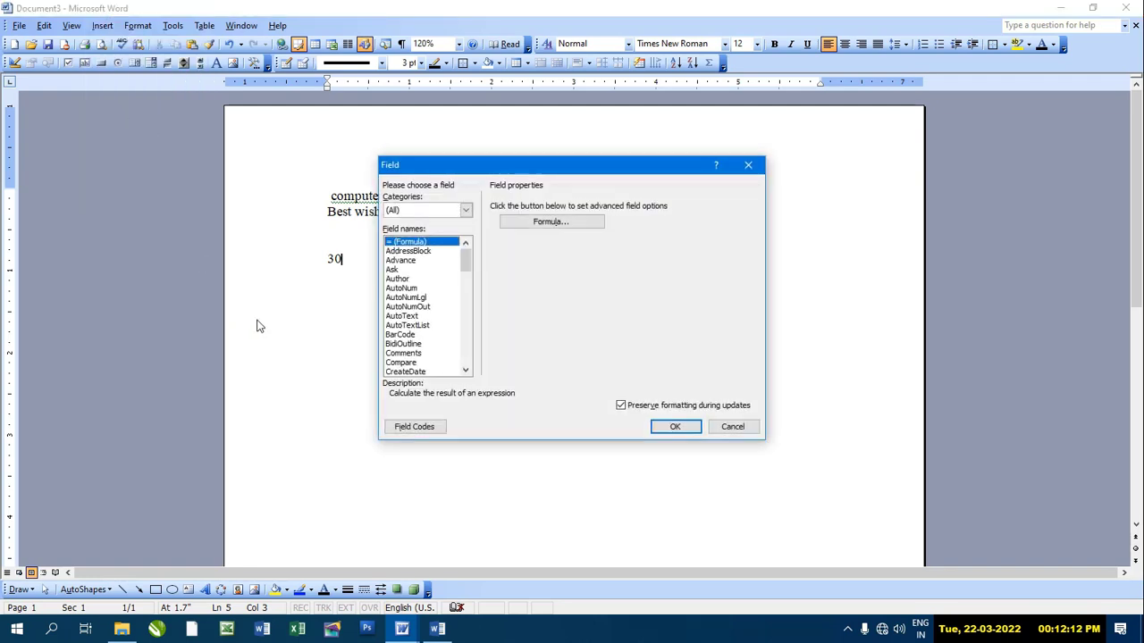
scroll(407, 290, "down", 3)
scroll(407, 290, "down", 3)
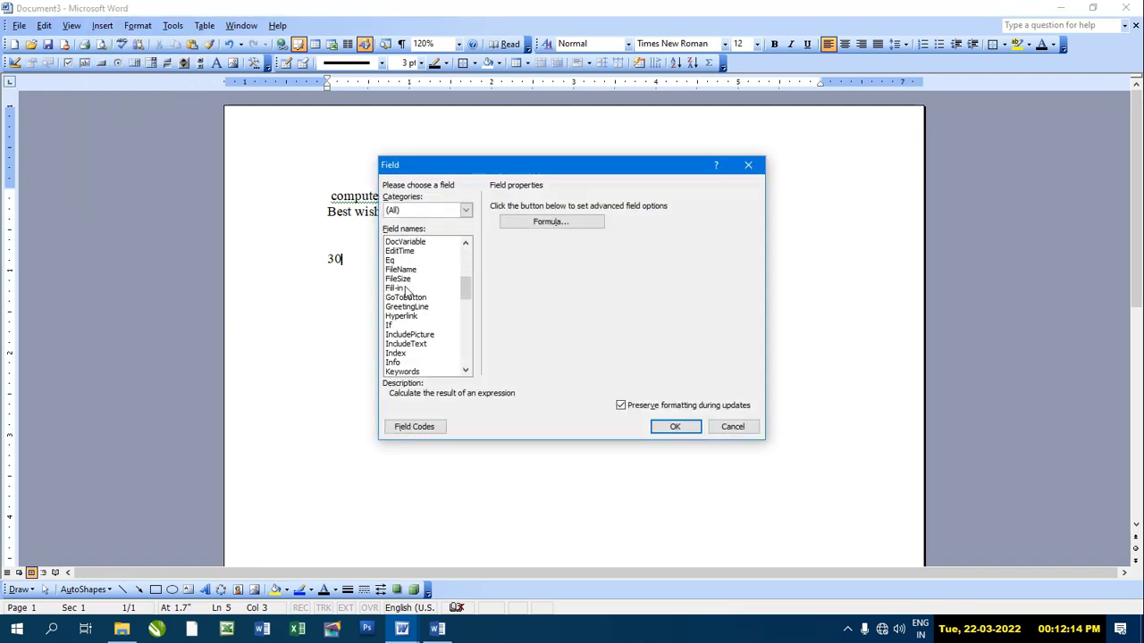
scroll(408, 290, "down", 3)
scroll(406, 290, "down", 2)
scroll(407, 290, "down", 4)
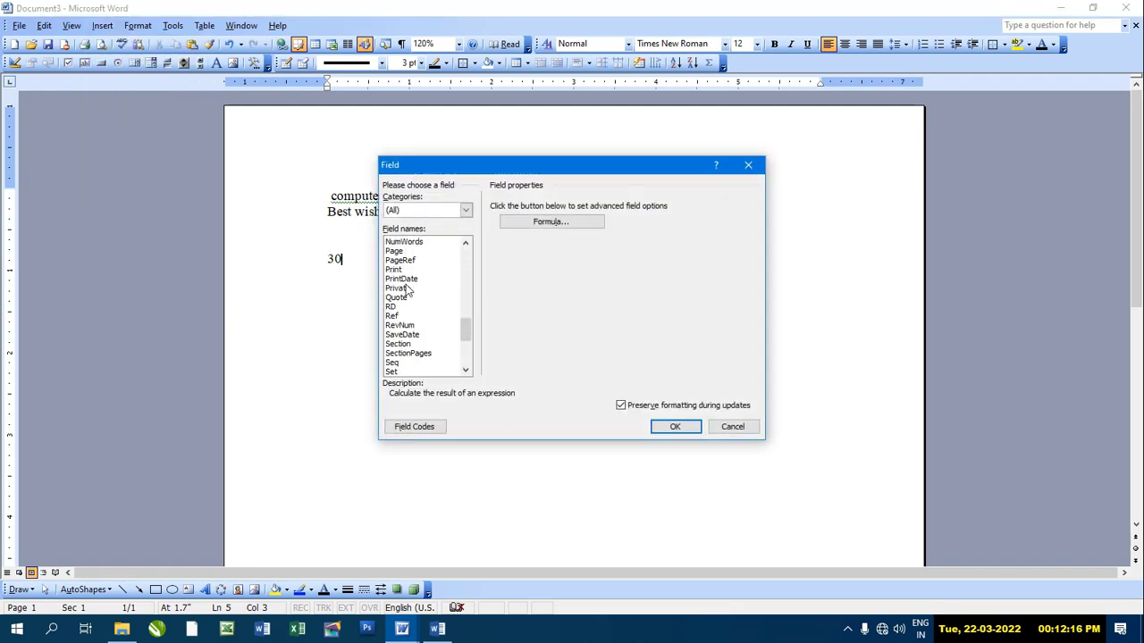
scroll(407, 290, "down", 2)
scroll(407, 290, "down", 1)
scroll(406, 290, "down", 1)
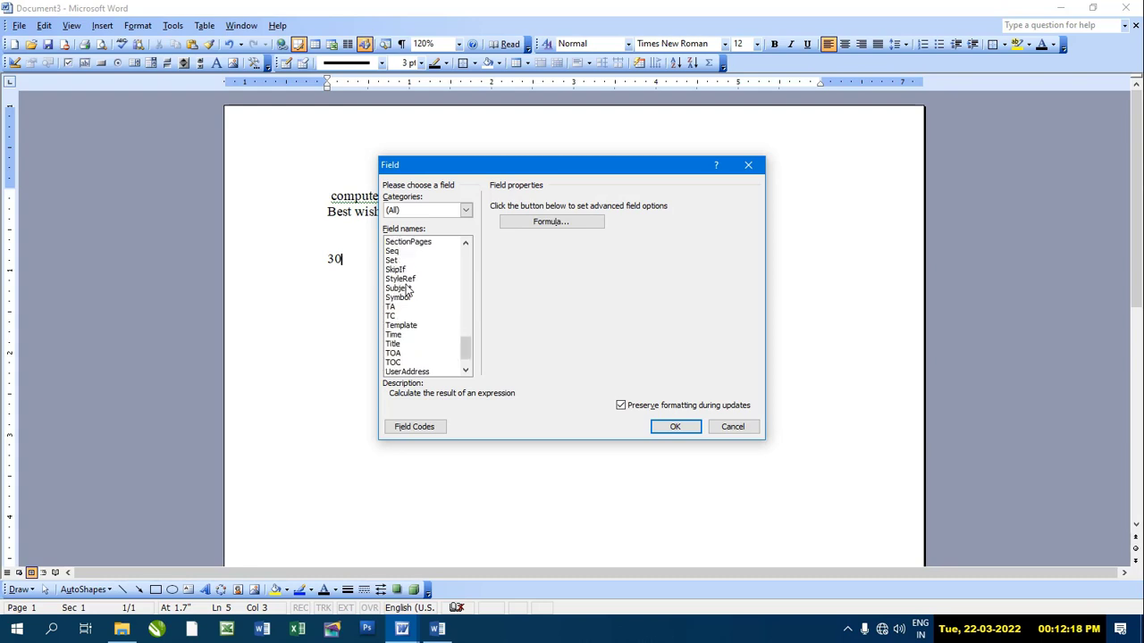
scroll(403, 292, "down", 1)
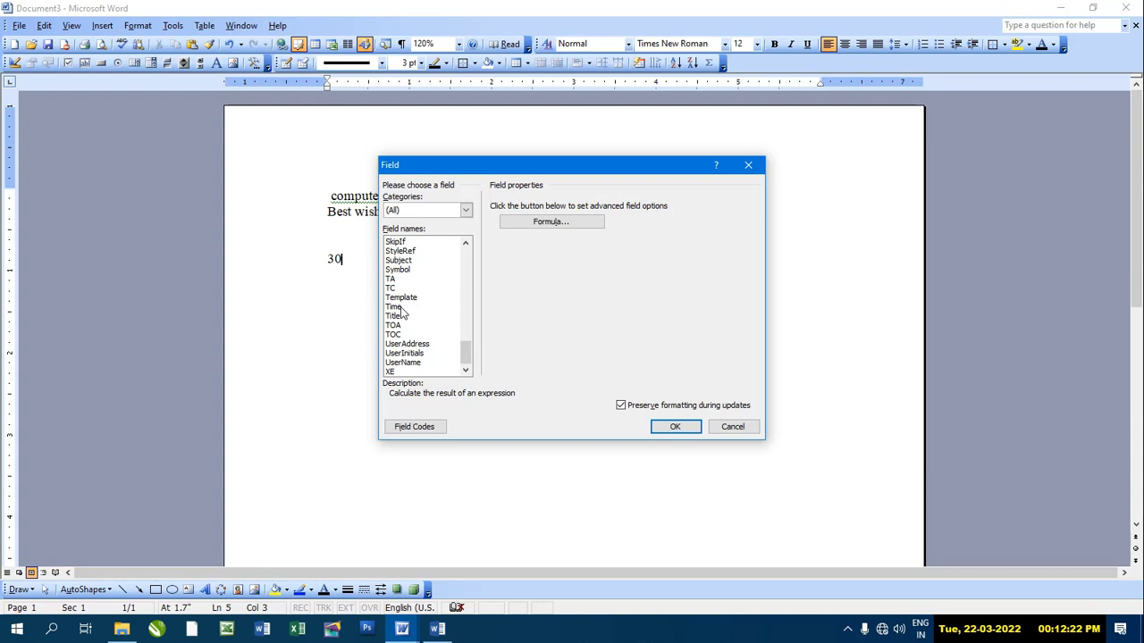
left_click(394, 307)
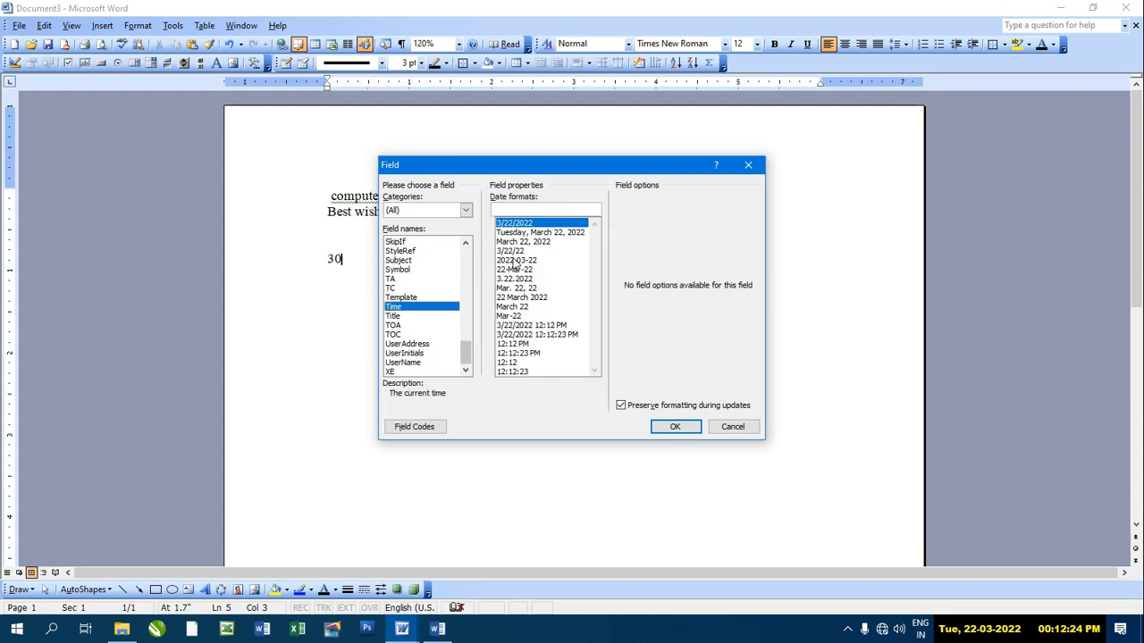
double_click(529, 325)
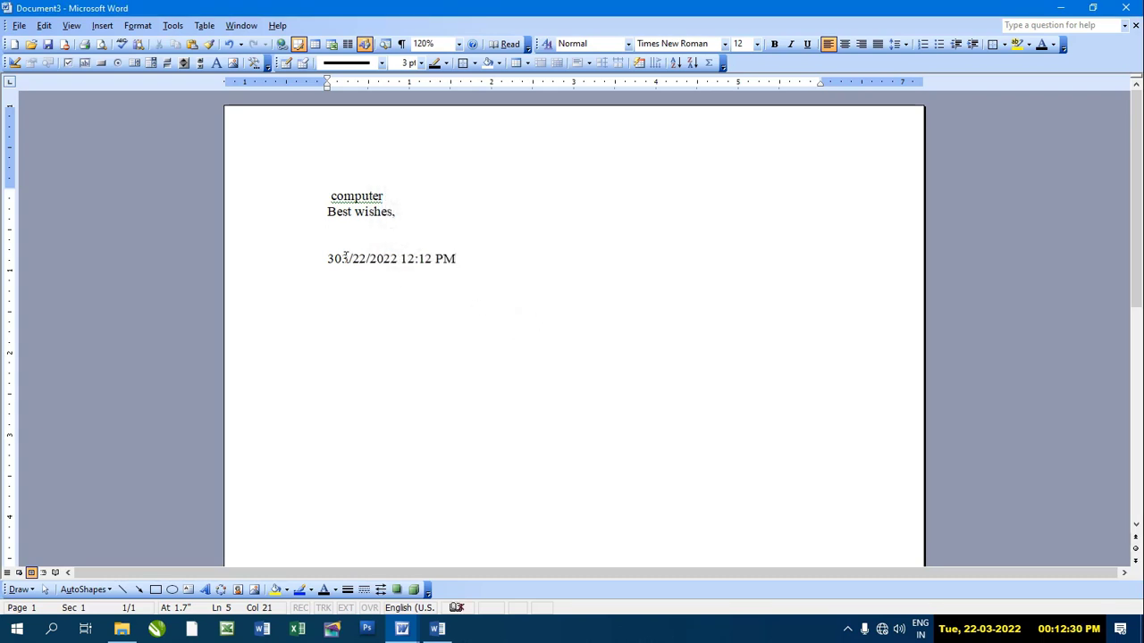
left_click(345, 258, "shift")
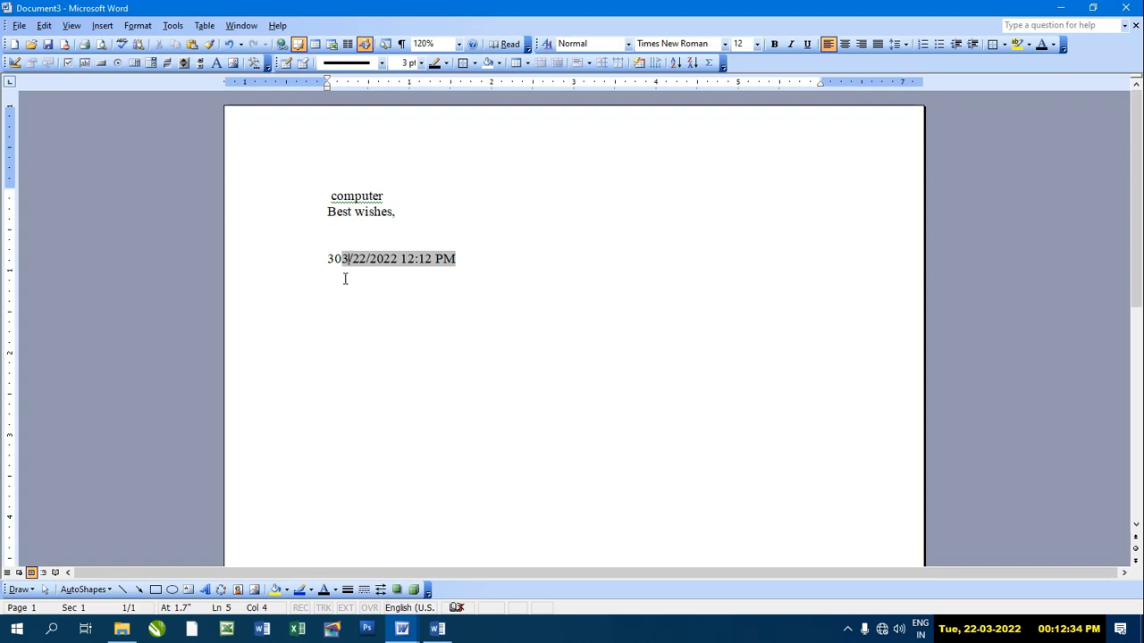
left_click(516, 262)
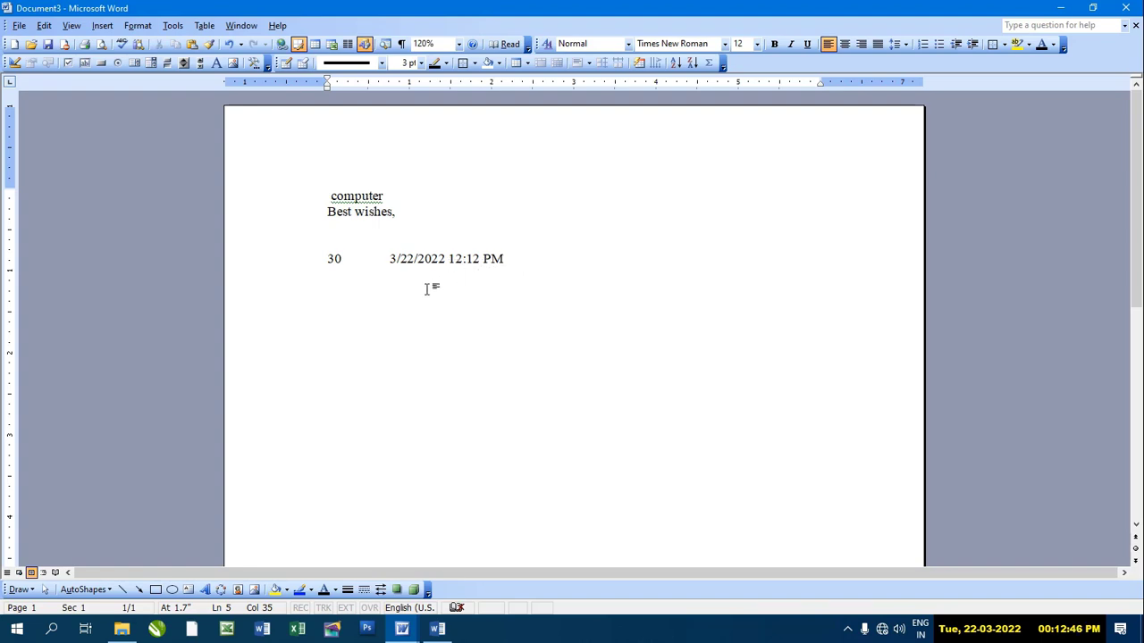
Step: Open the Symbol dialog from the expanded Insert menu, showing Currency Symbols
left_click(100, 27)
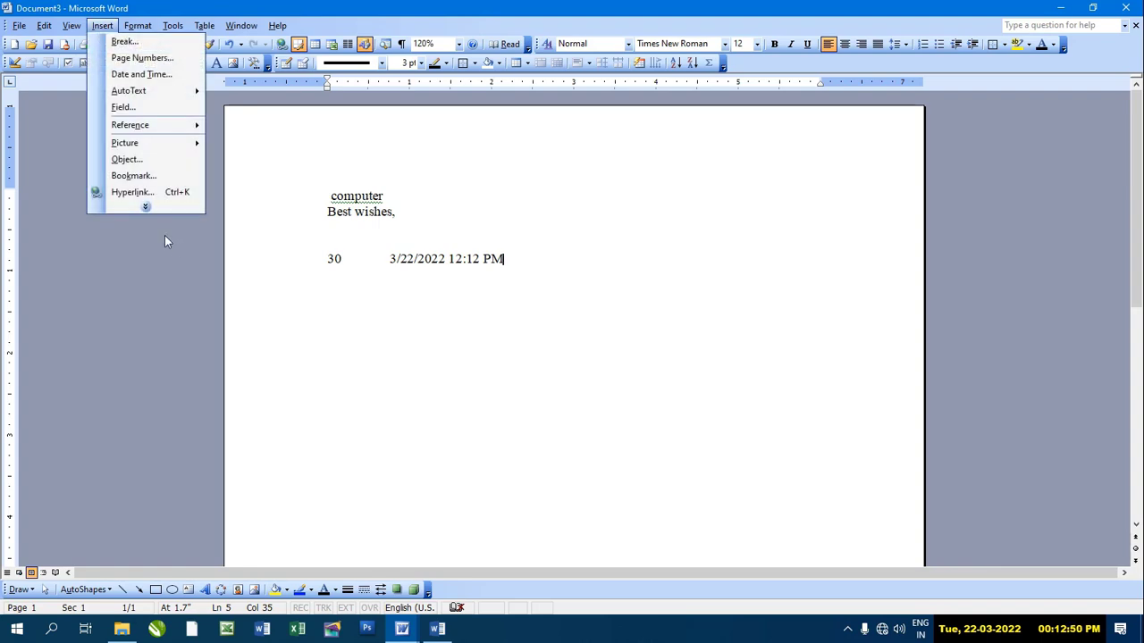
left_click(145, 207)
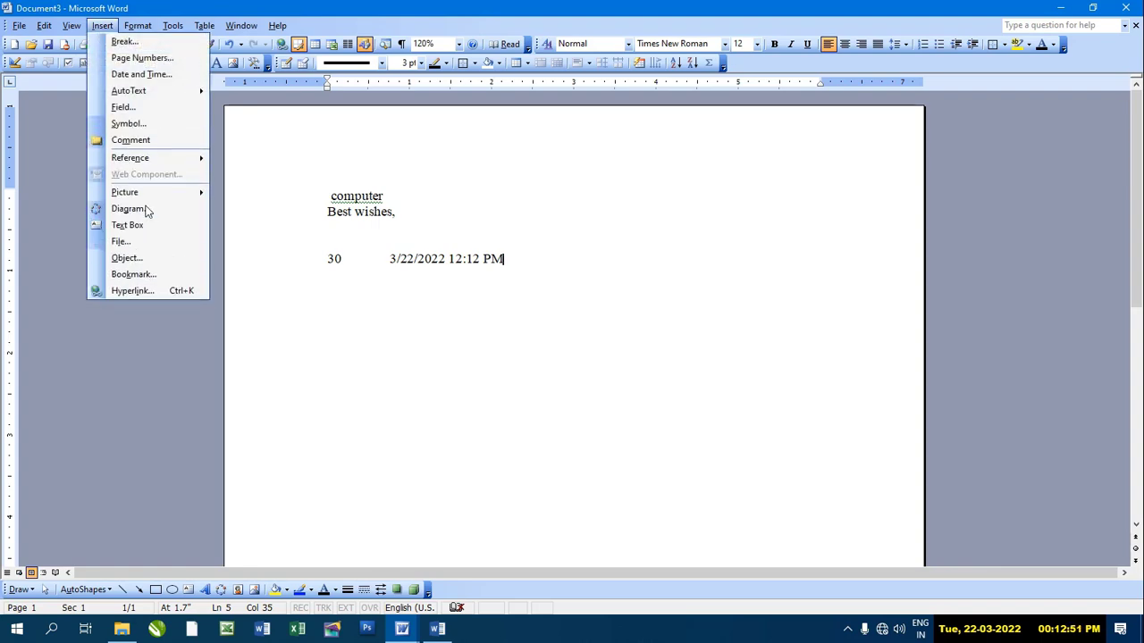
left_click(143, 127)
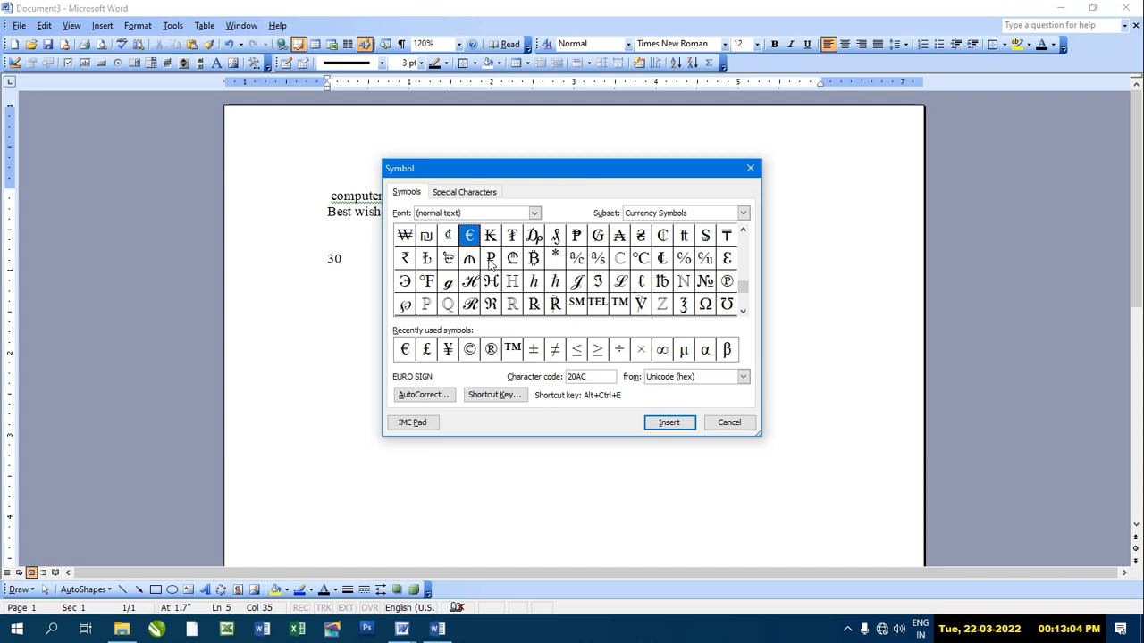
Step: Add one ™ sign after the 3/22/2022 12:12 PM date and start a new line below
left_click(620, 304)
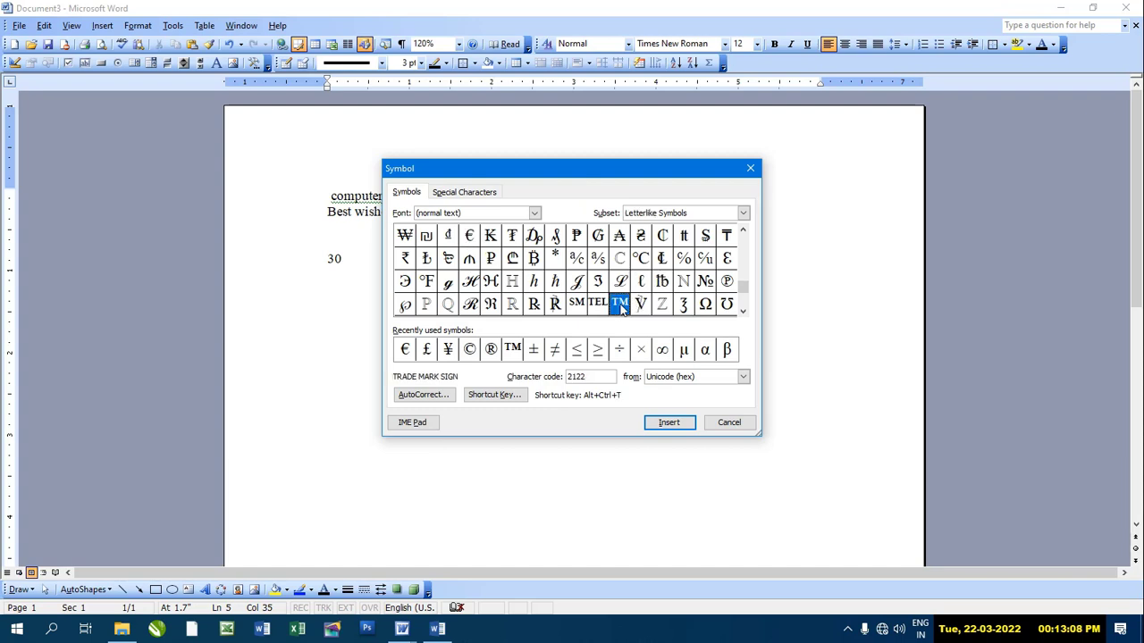
left_click(670, 422)
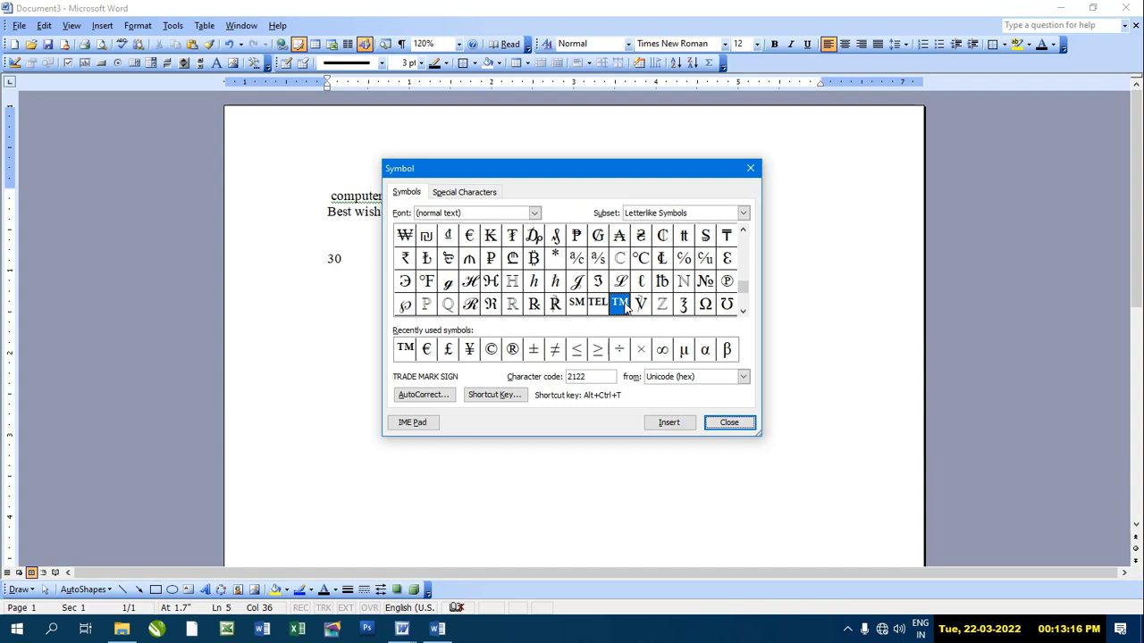
left_click(666, 424)
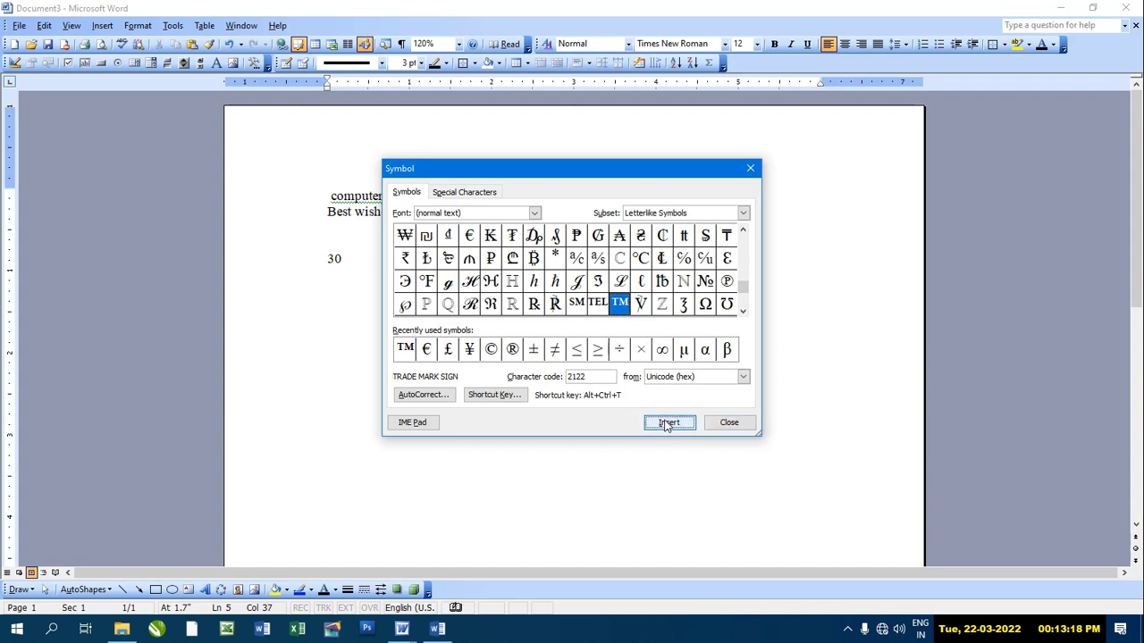
left_click(729, 423)
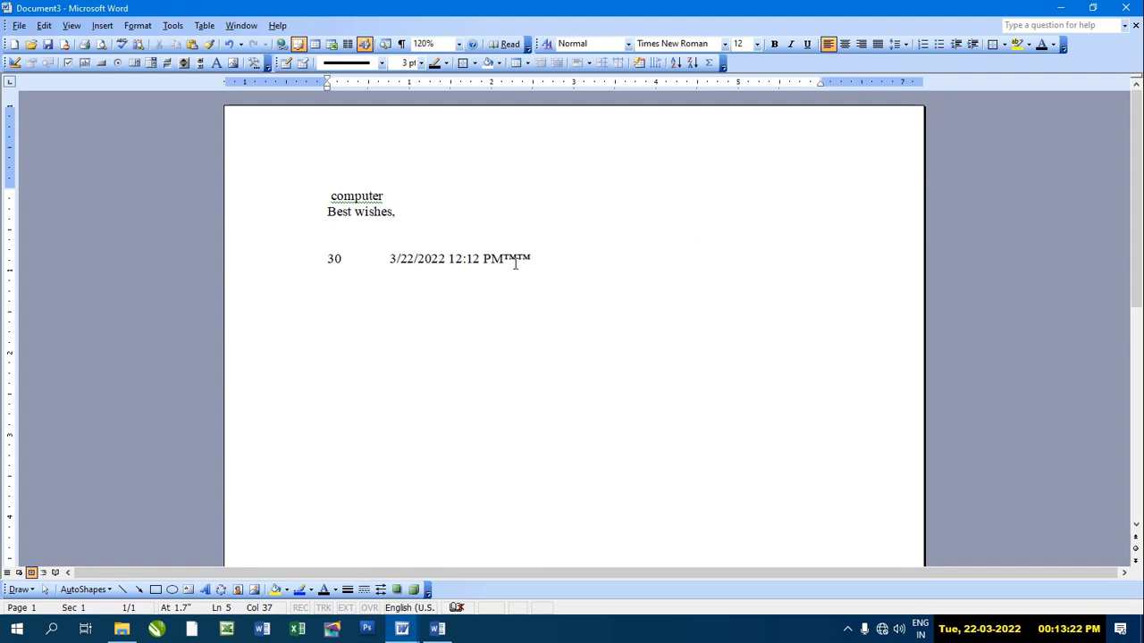
key("BackSpace")
key("Return")
Step: Insert the summation sign ∑ on the new line
left_click(100, 26)
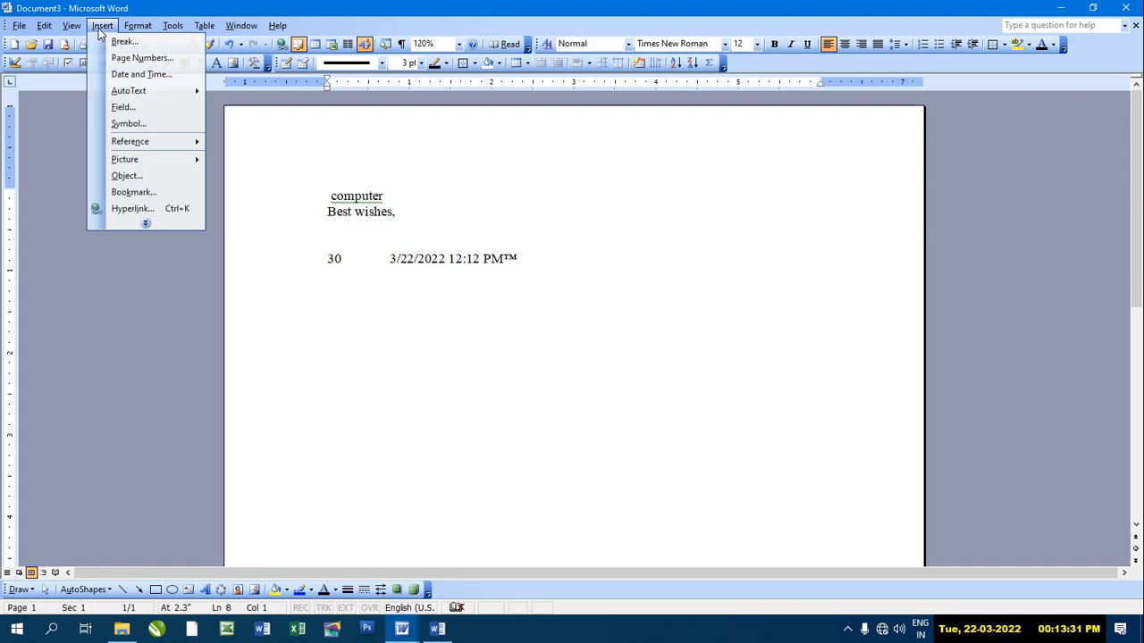
left_click(112, 131)
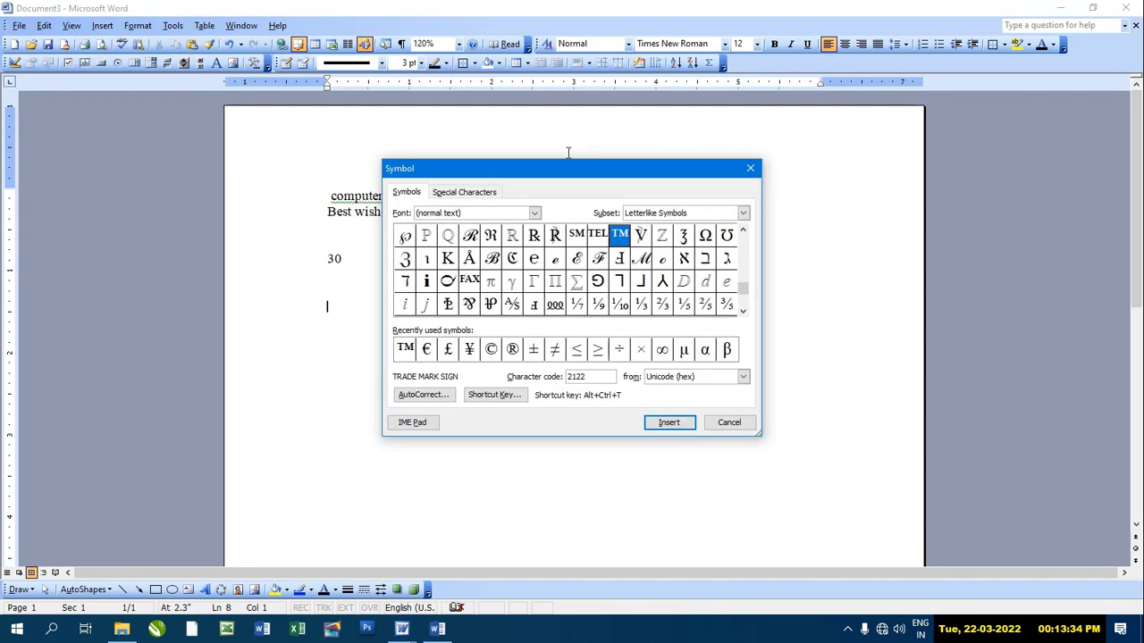
left_click_drag(566, 178, 742, 175)
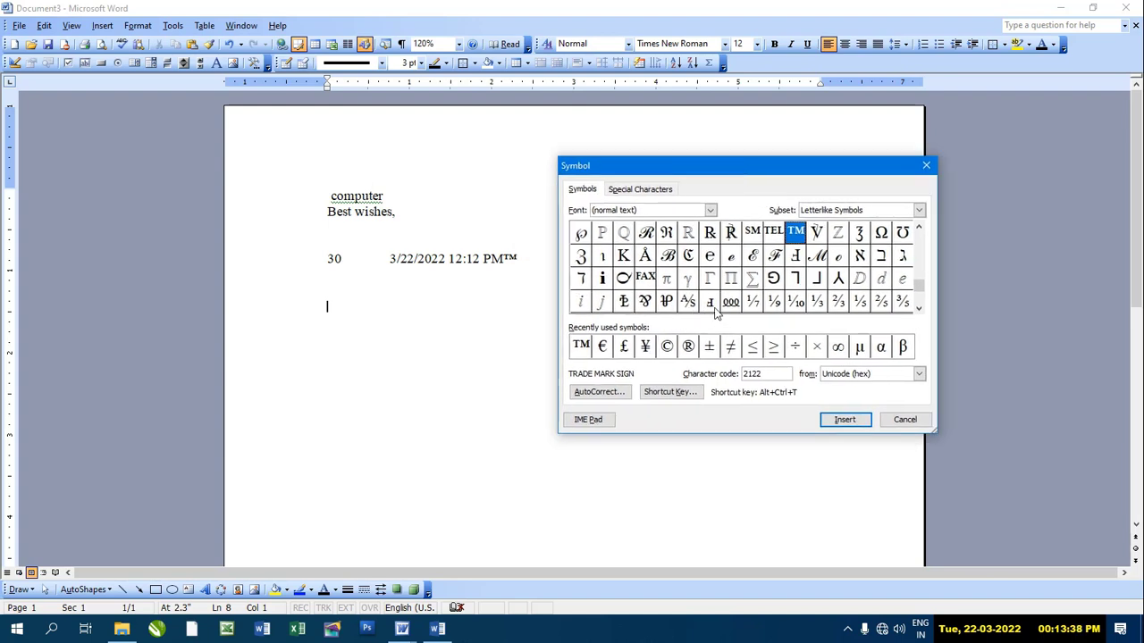
left_click(752, 281)
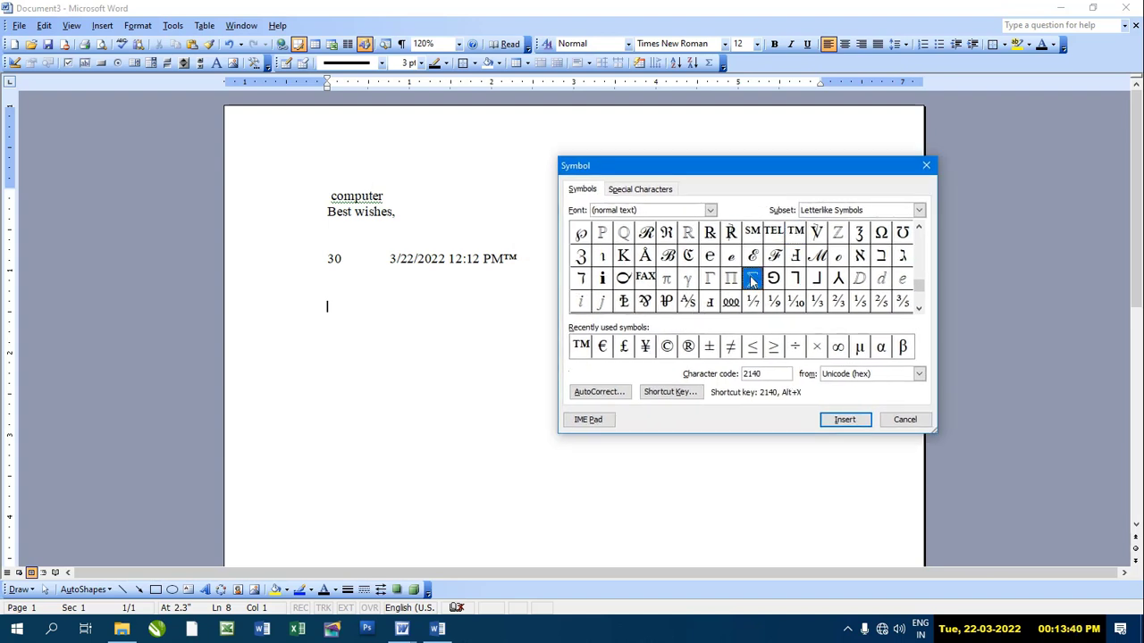
left_click(840, 421)
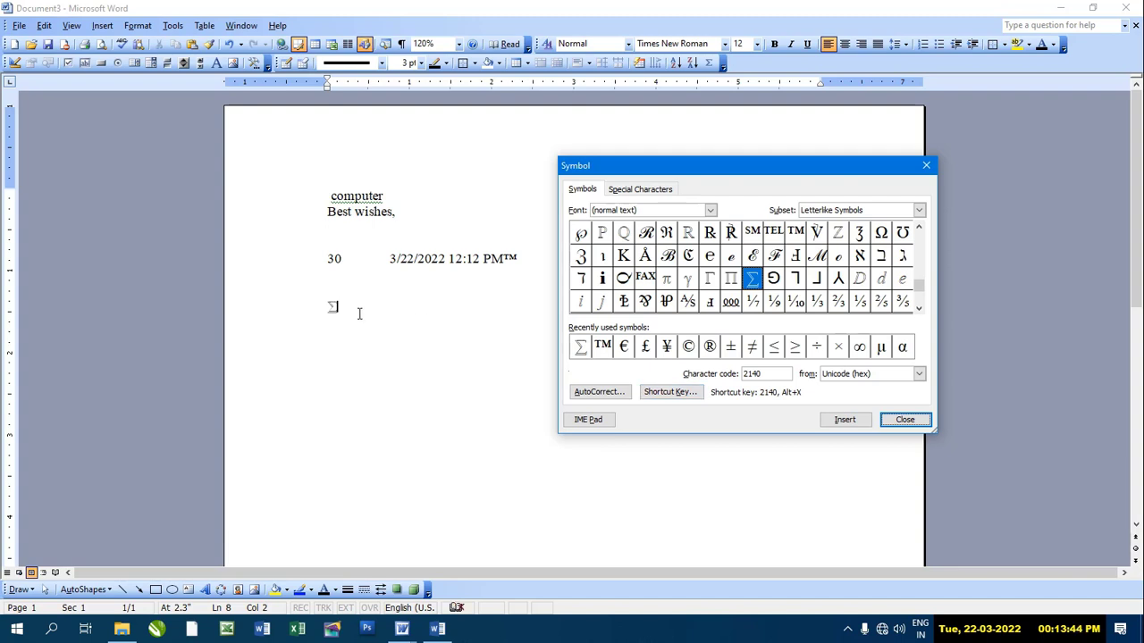
key("Escape")
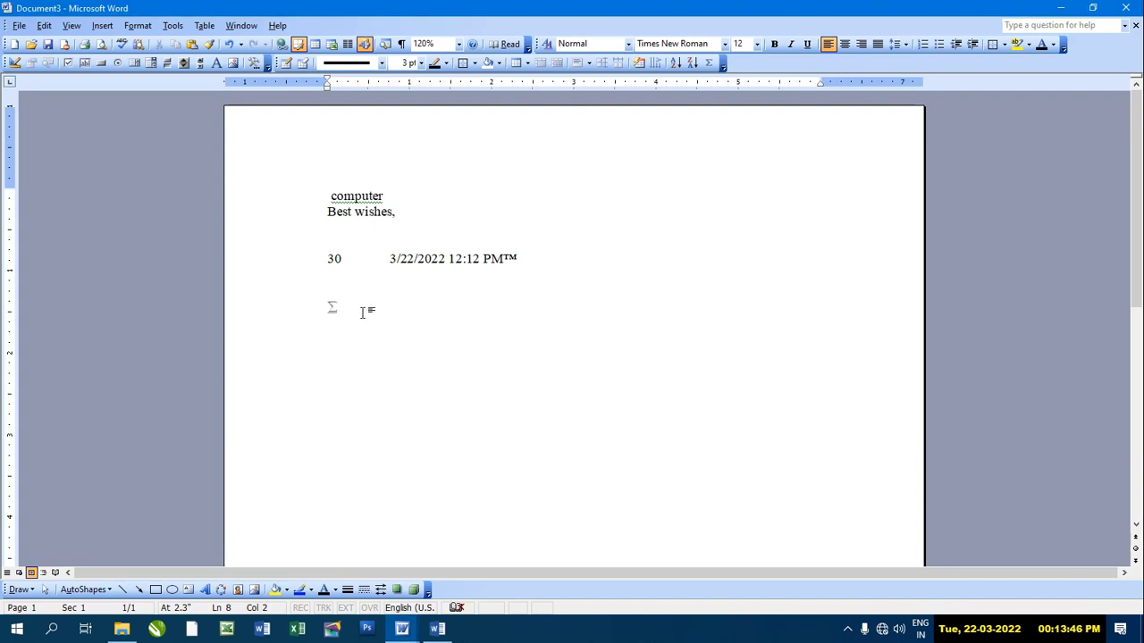
Step: Insert the manat sign ₼ from the Currency Symbols subset after the ∑
left_click(101, 27)
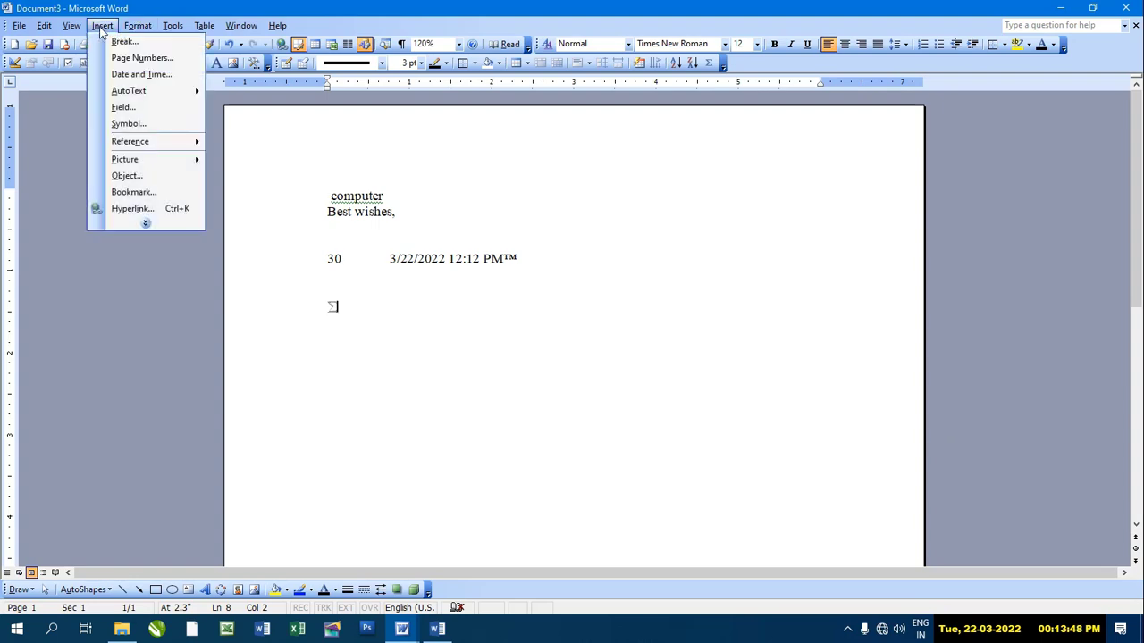
left_click(120, 123)
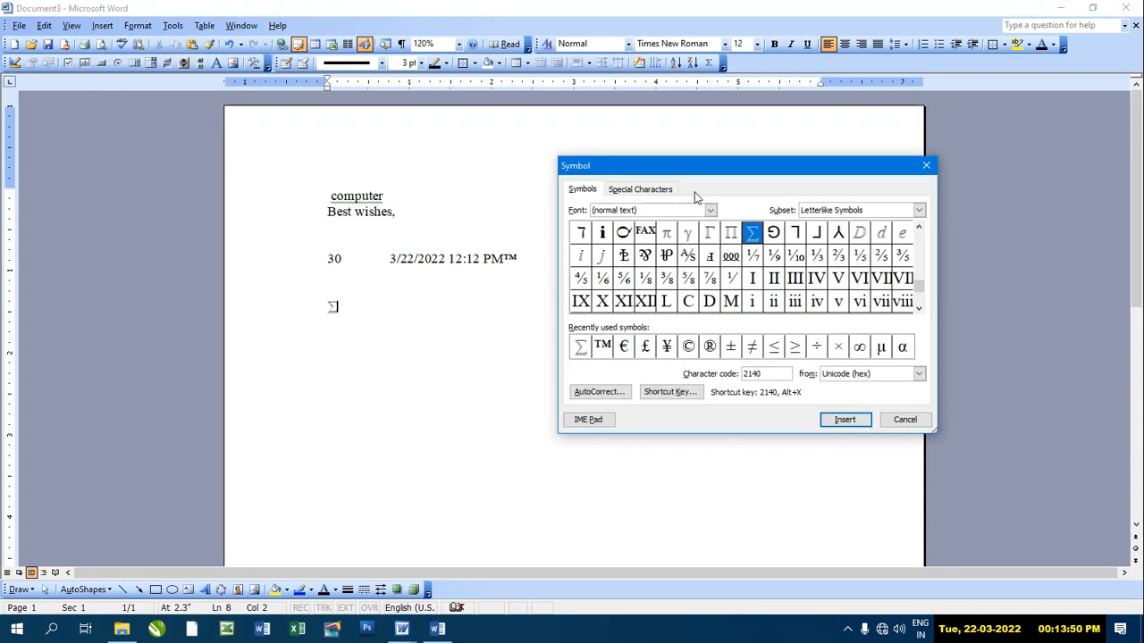
left_click(919, 211)
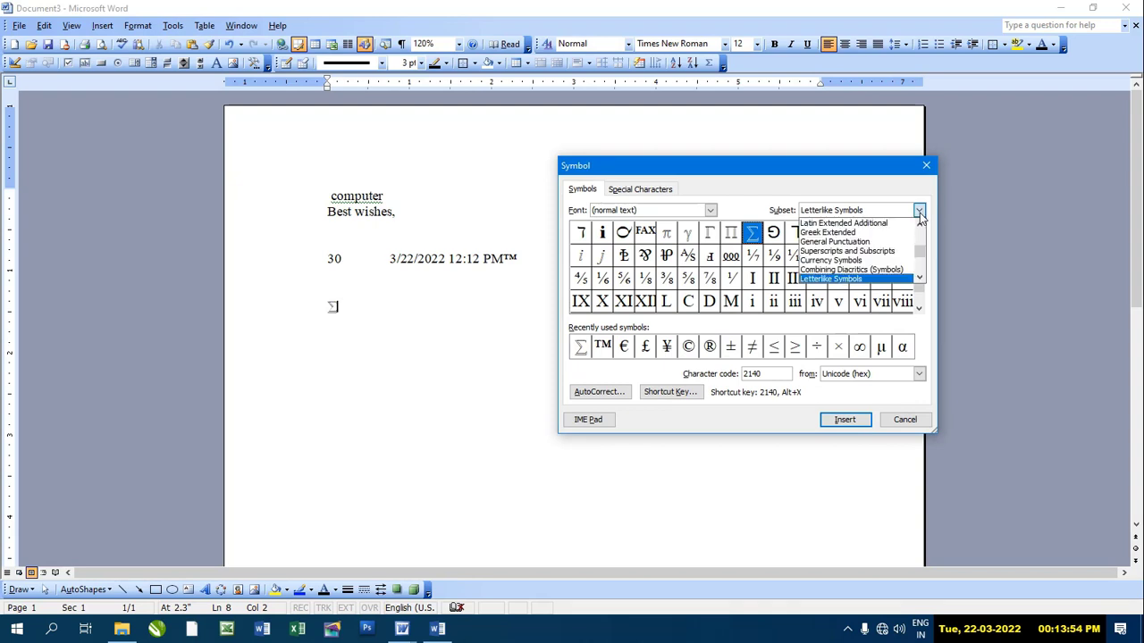
left_click(827, 234)
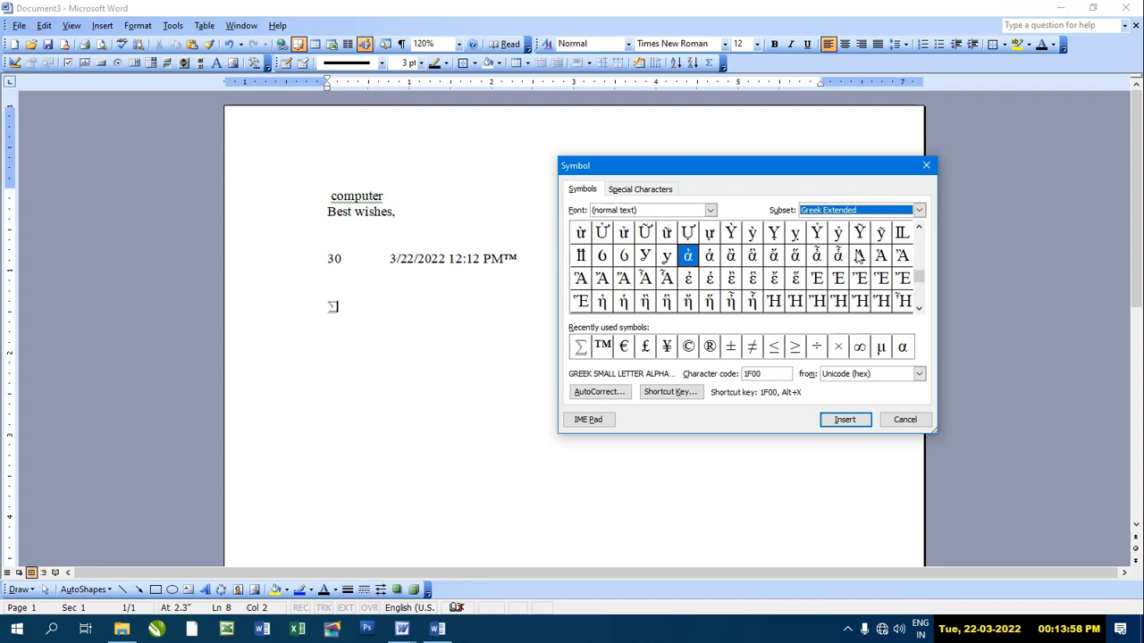
left_click(920, 211)
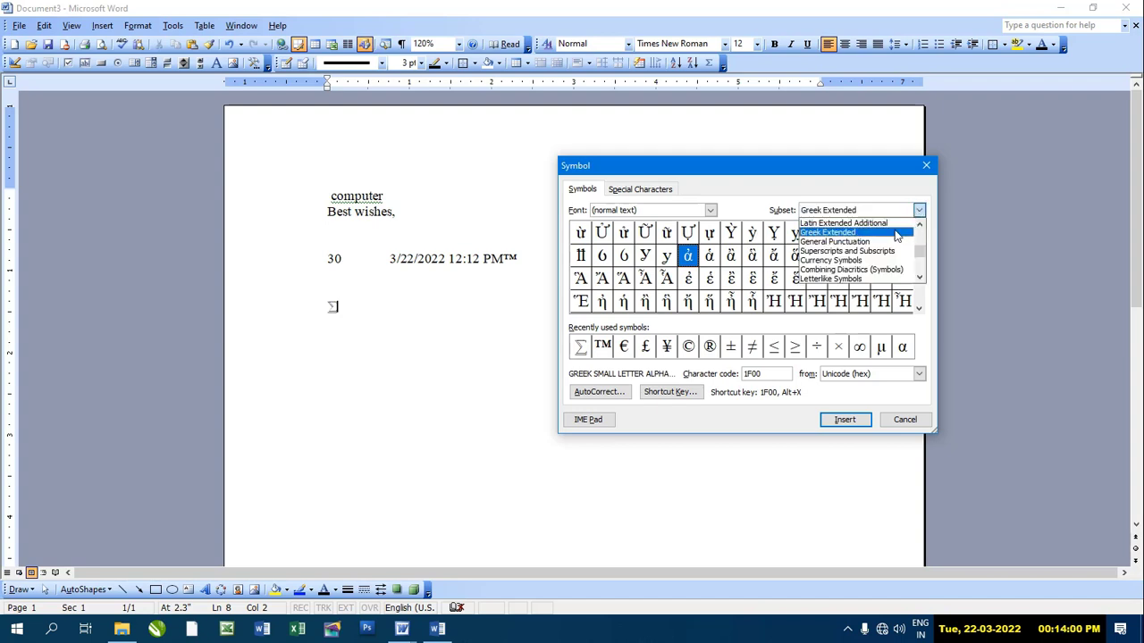
left_click(834, 270)
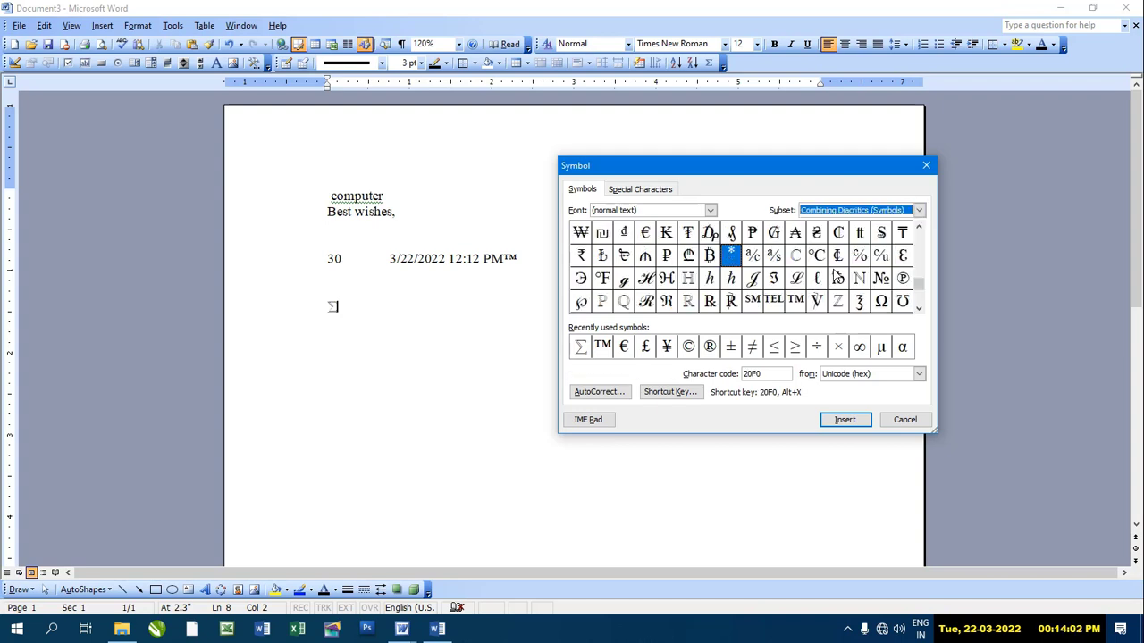
left_click(647, 261)
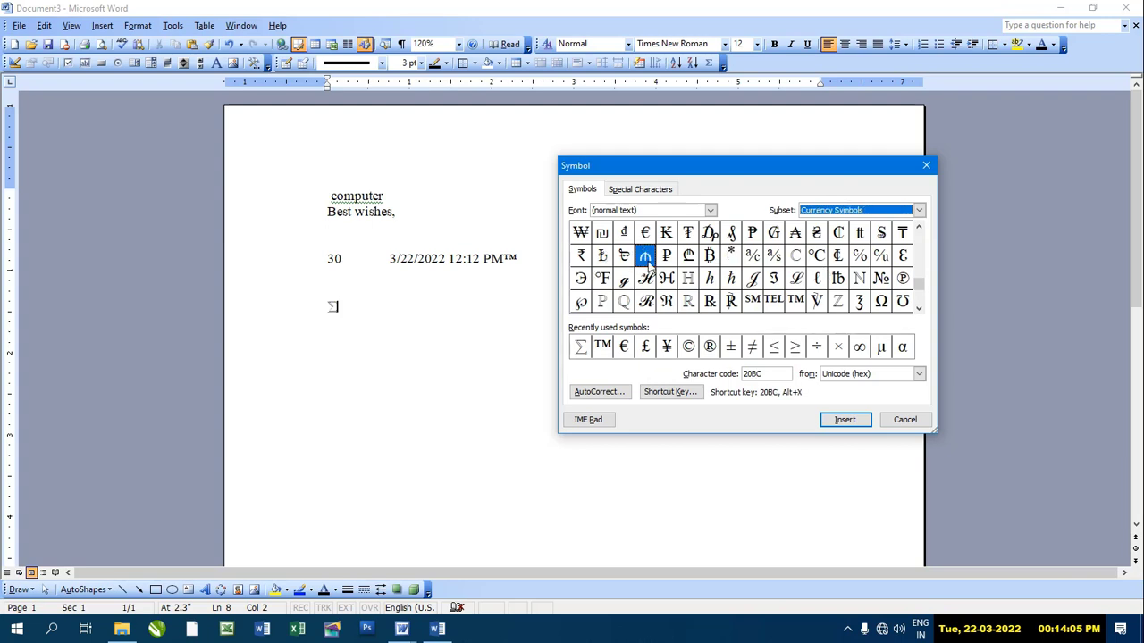
left_click(840, 420)
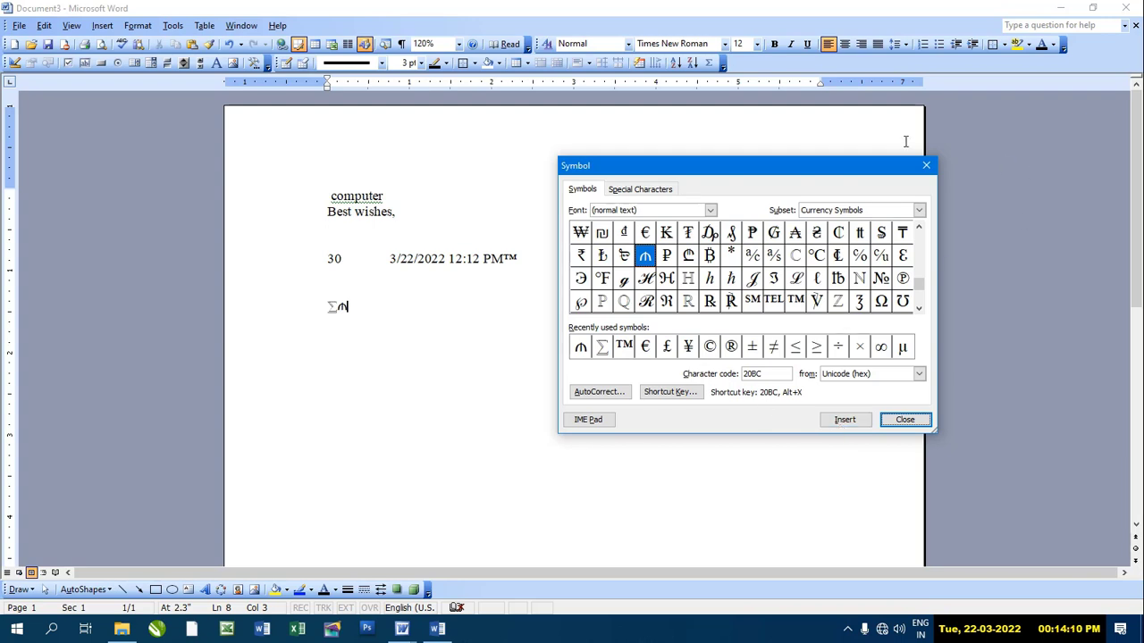
left_click(929, 172)
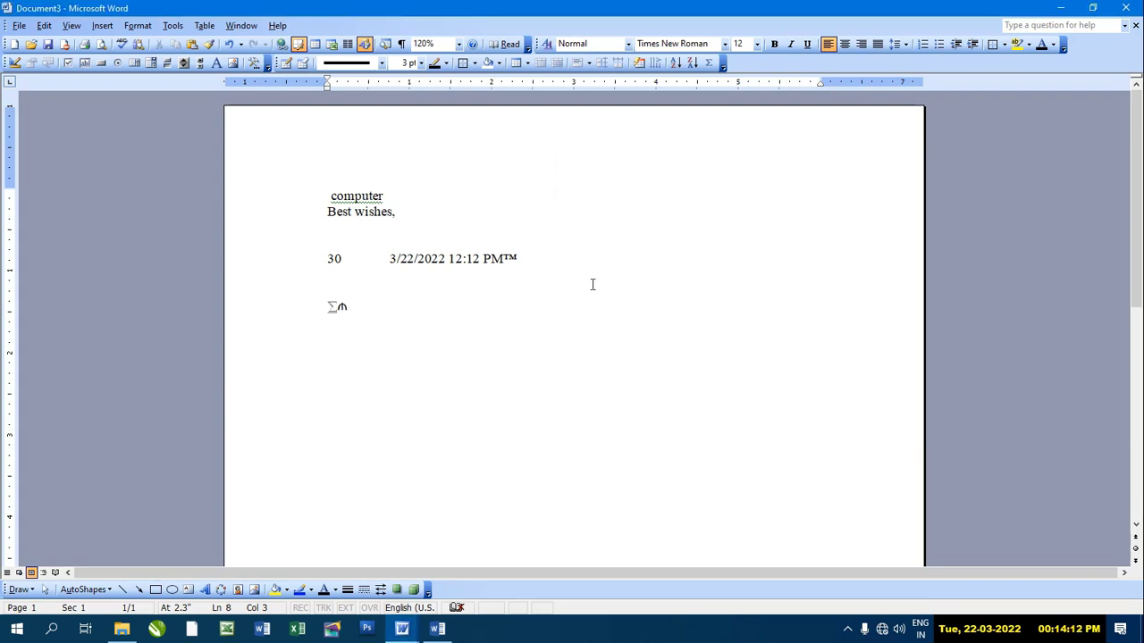
Step: Delete all text in Document3, then browse the View and Insert menus without choosing anything
key("ctrl+a")
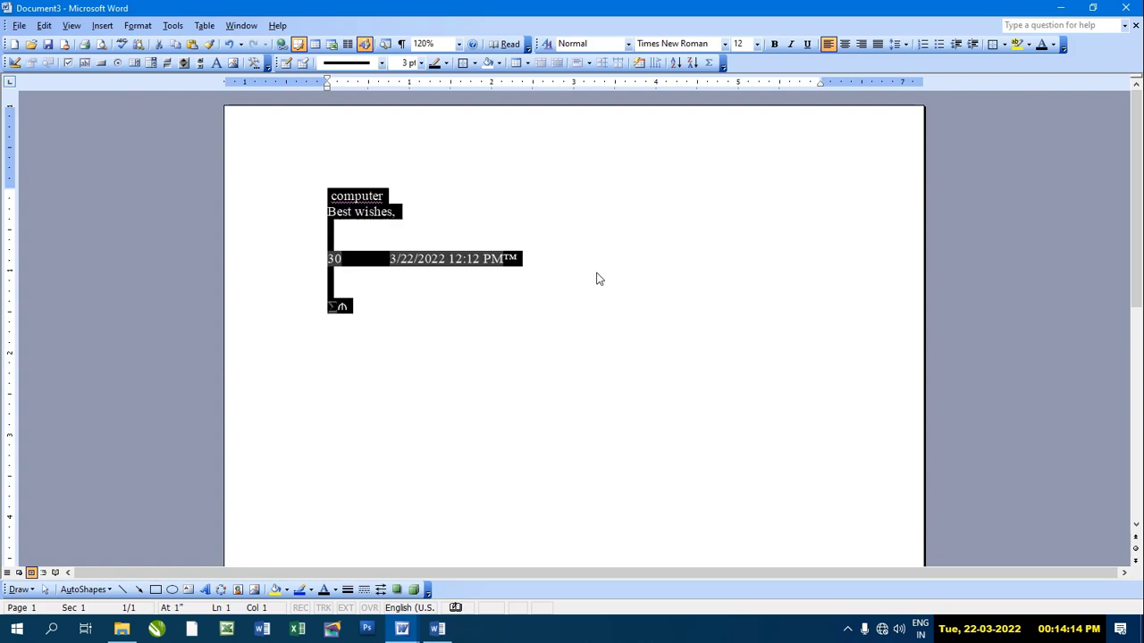
key("Delete")
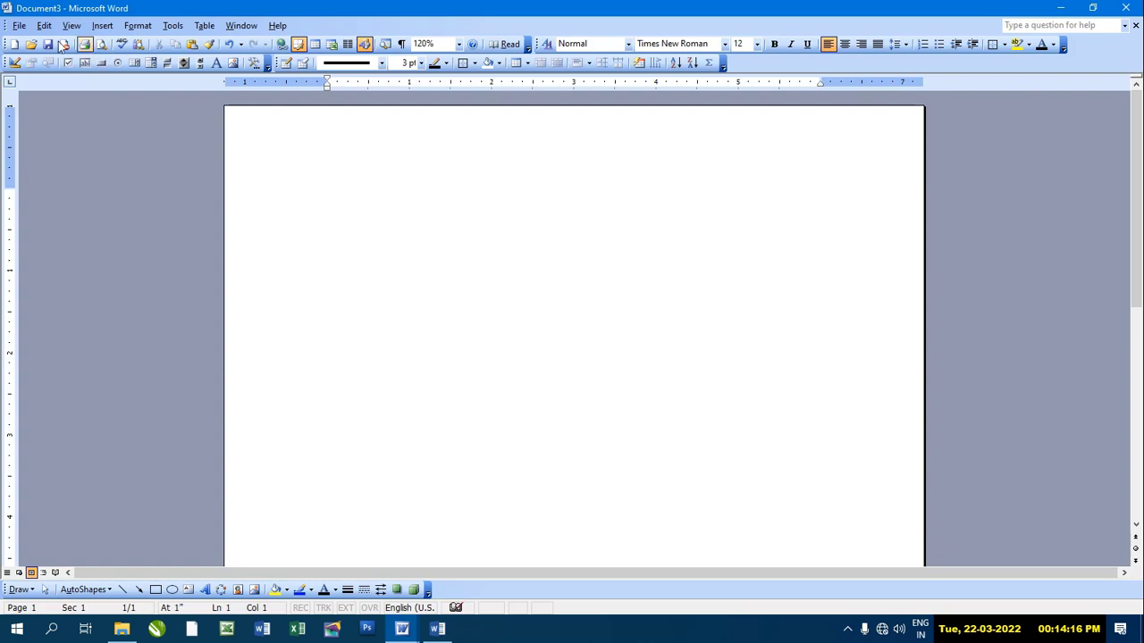
left_click(73, 27)
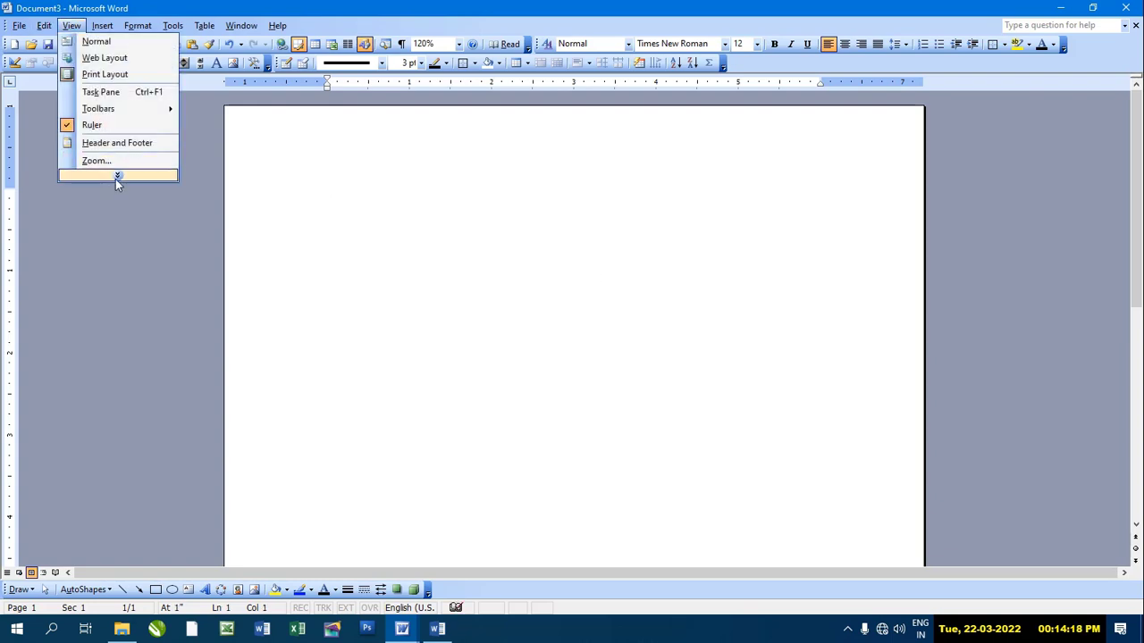
left_click(116, 183)
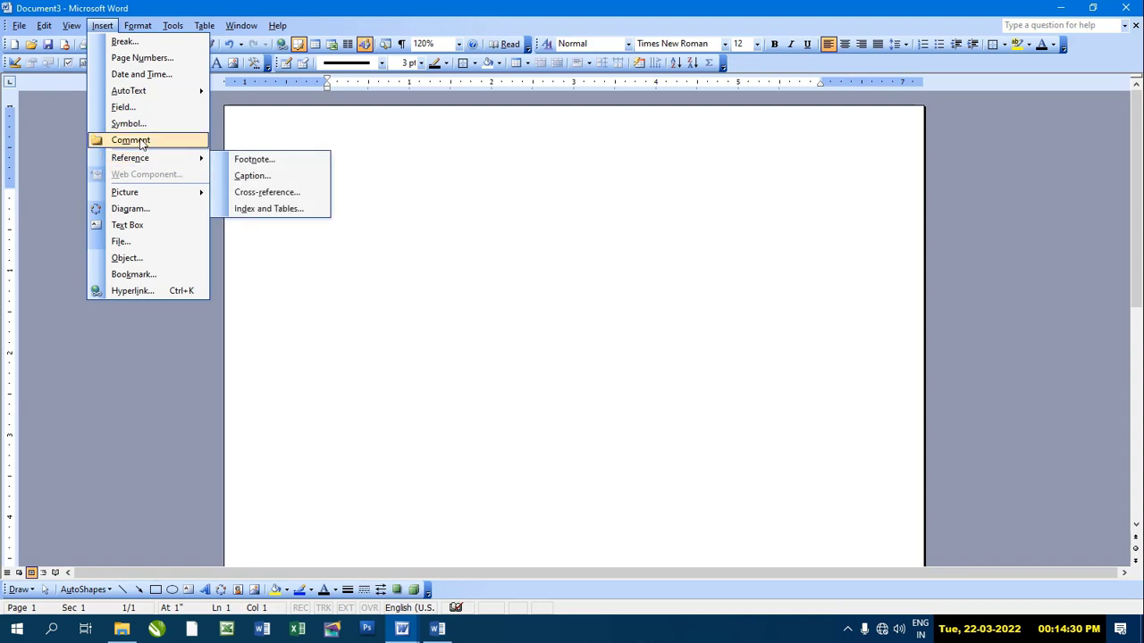
mouse_move(130, 158)
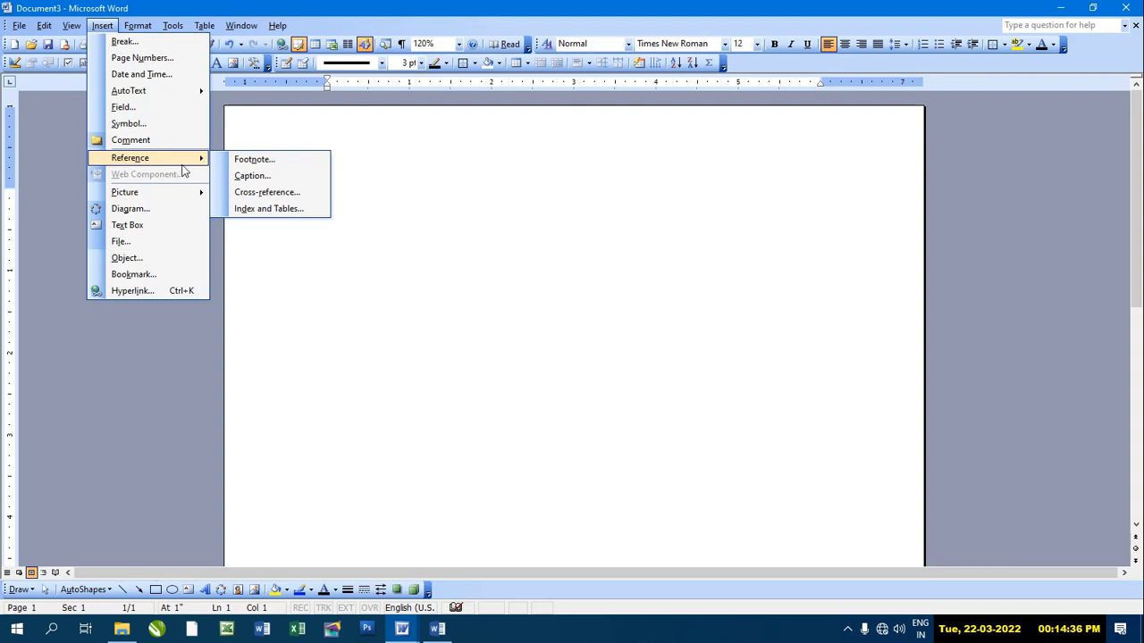
left_click(515, 360)
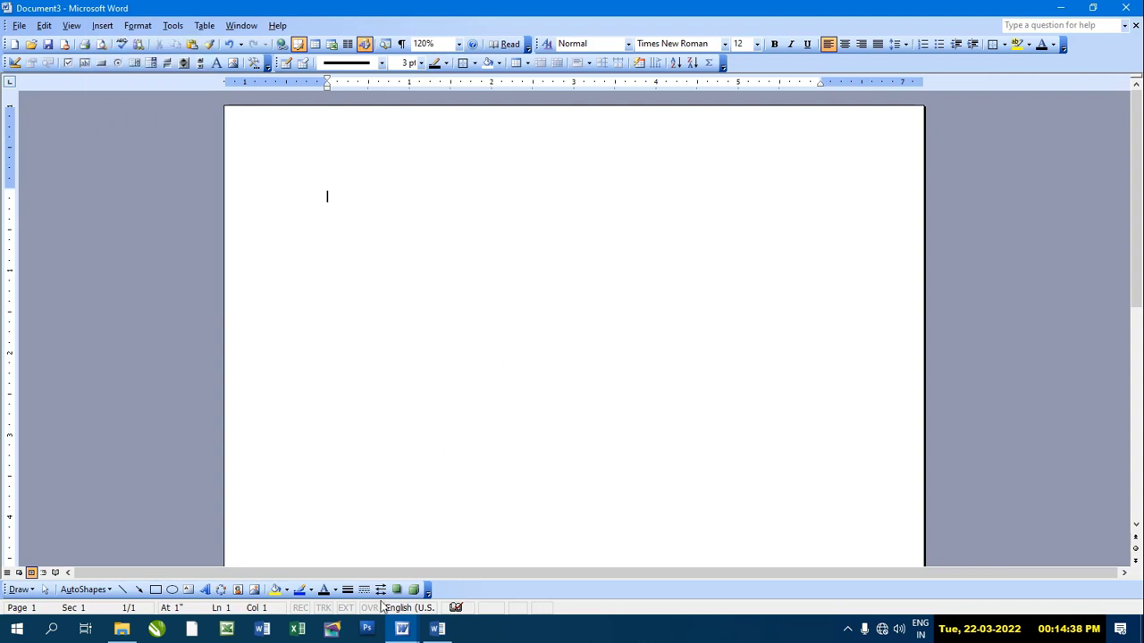
mouse_move(402, 629)
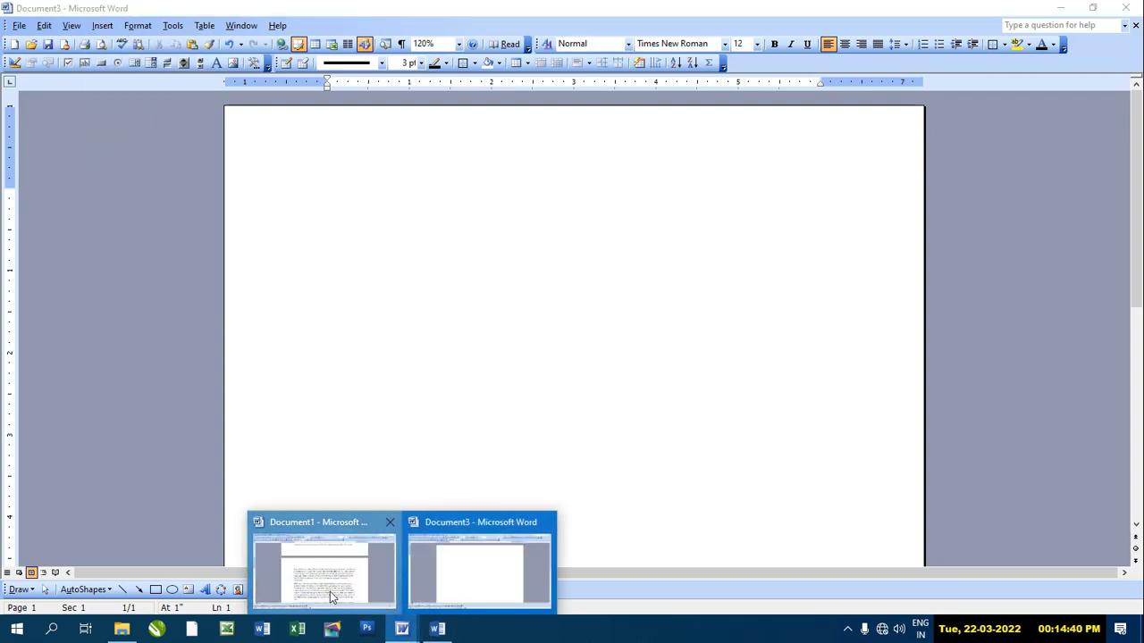
Step: In Document1, add a Heading 2 line 'HDD' after the paragraph ending 'want.'
left_click(329, 593)
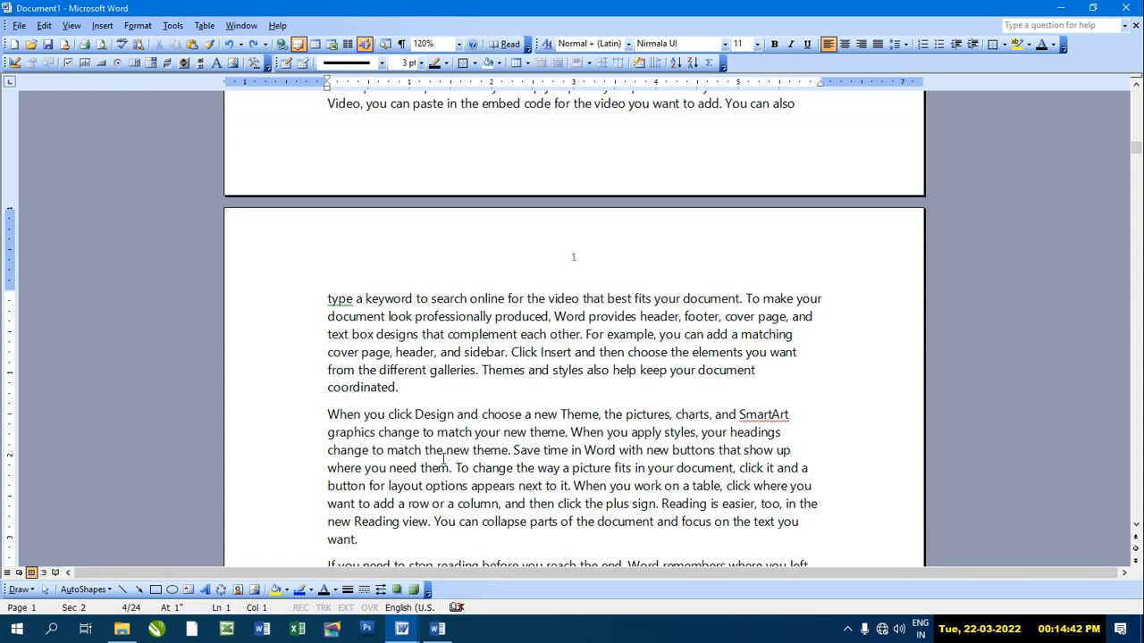
scroll(443, 458, "down", 3)
scroll(443, 458, "down", 2)
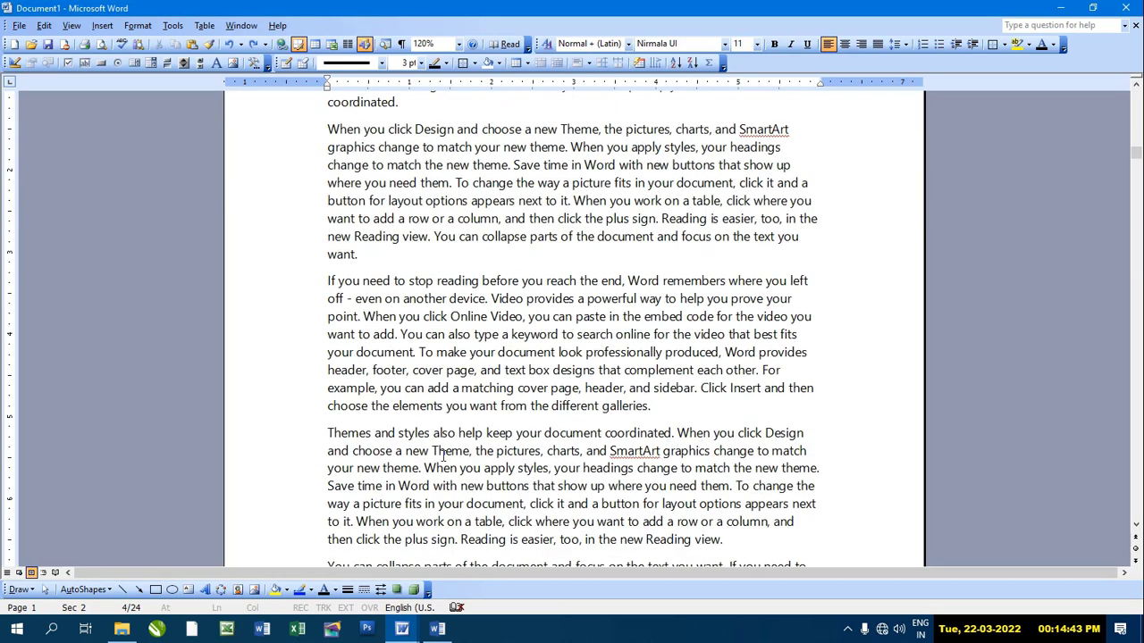
left_click(375, 253)
key("Return")
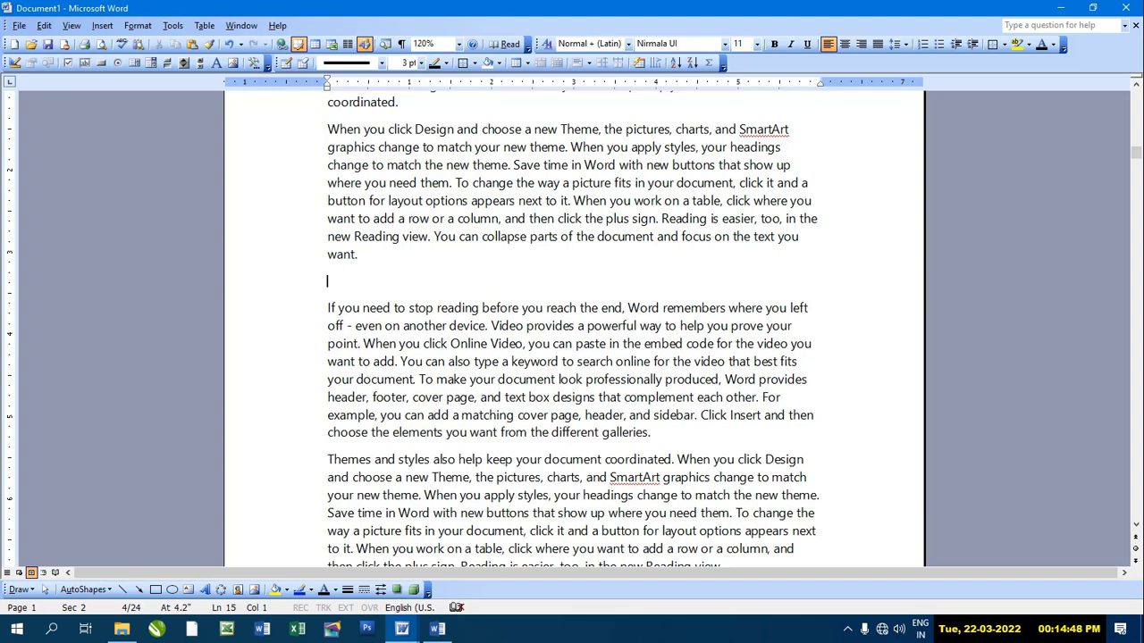
type("HDD")
left_click(629, 44)
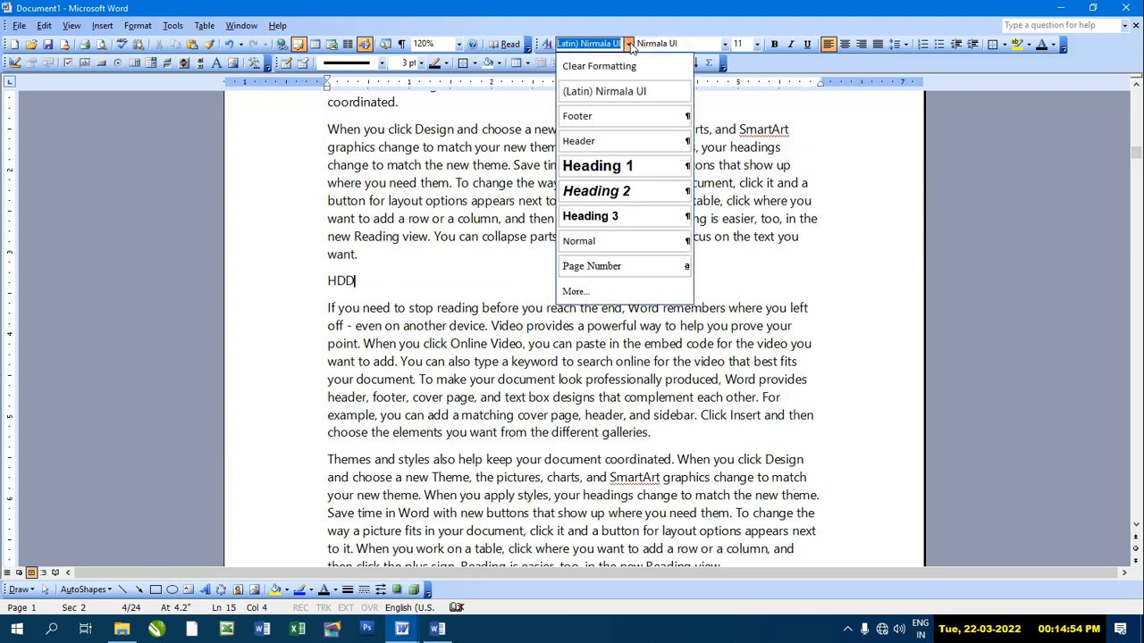
left_click(616, 192)
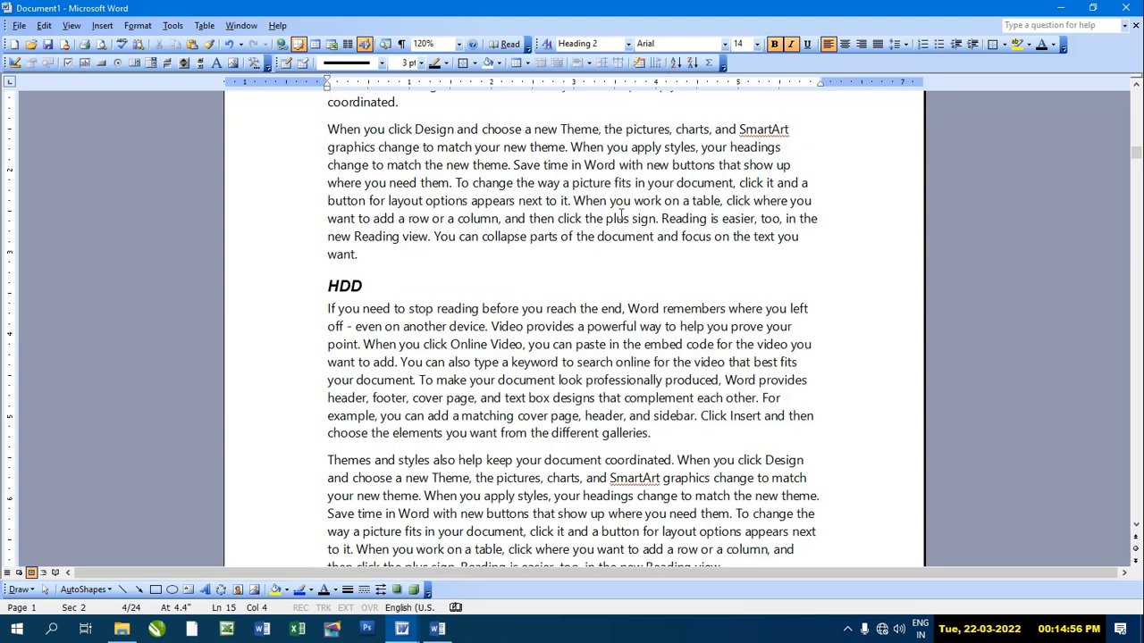
Step: Add footnote 1 to HDD with note text 'Hard disk drive' and check its mark
left_click(102, 25)
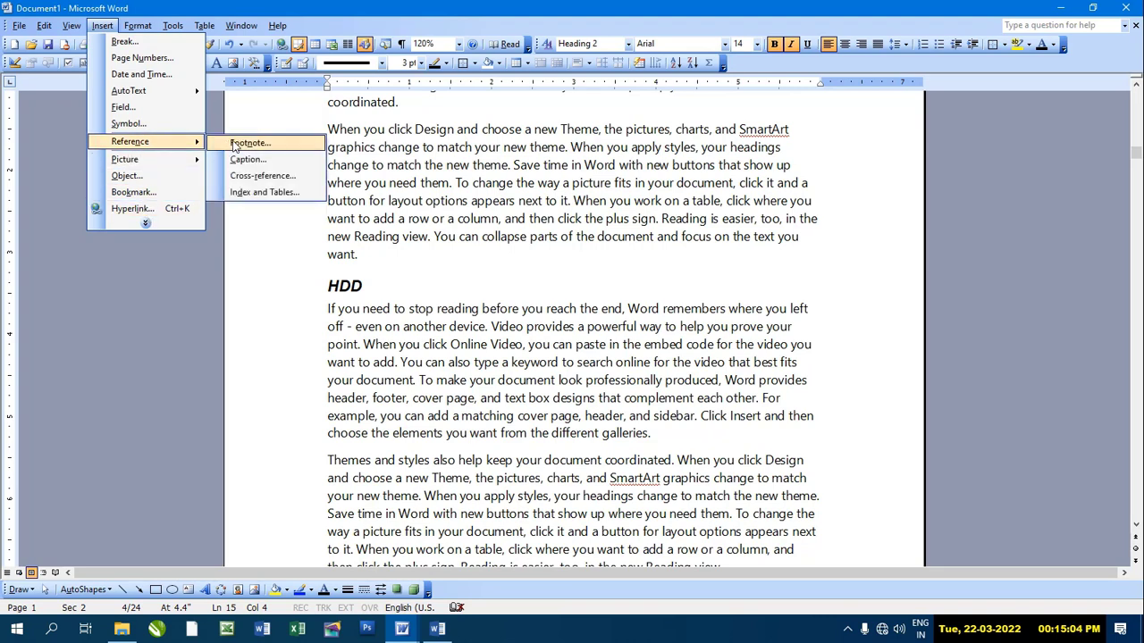
left_click(235, 145)
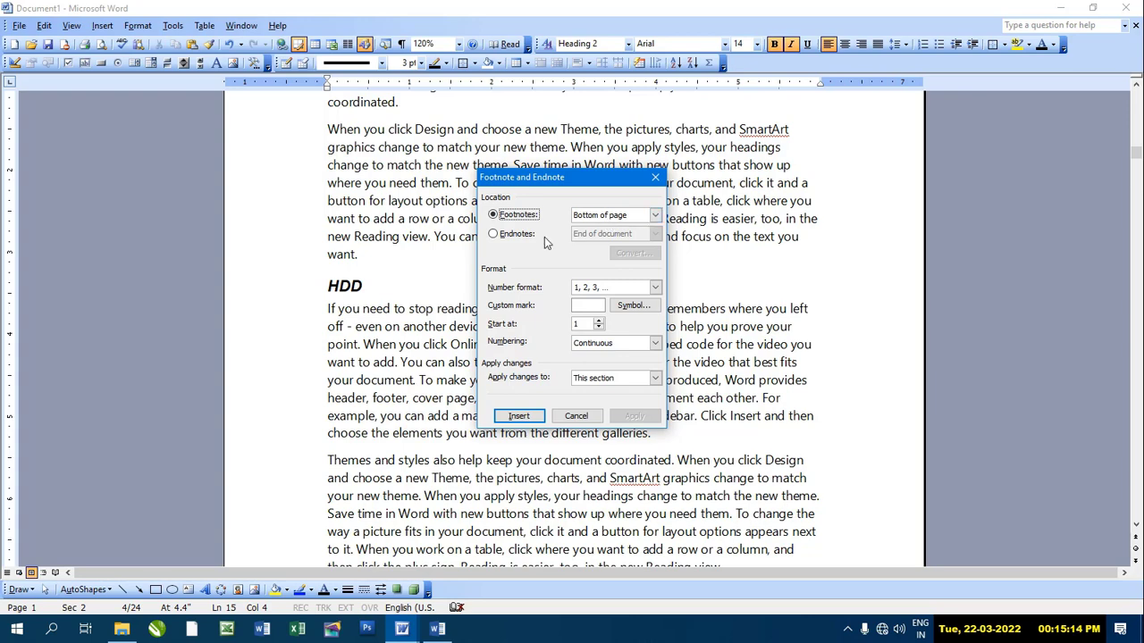
left_click(518, 416)
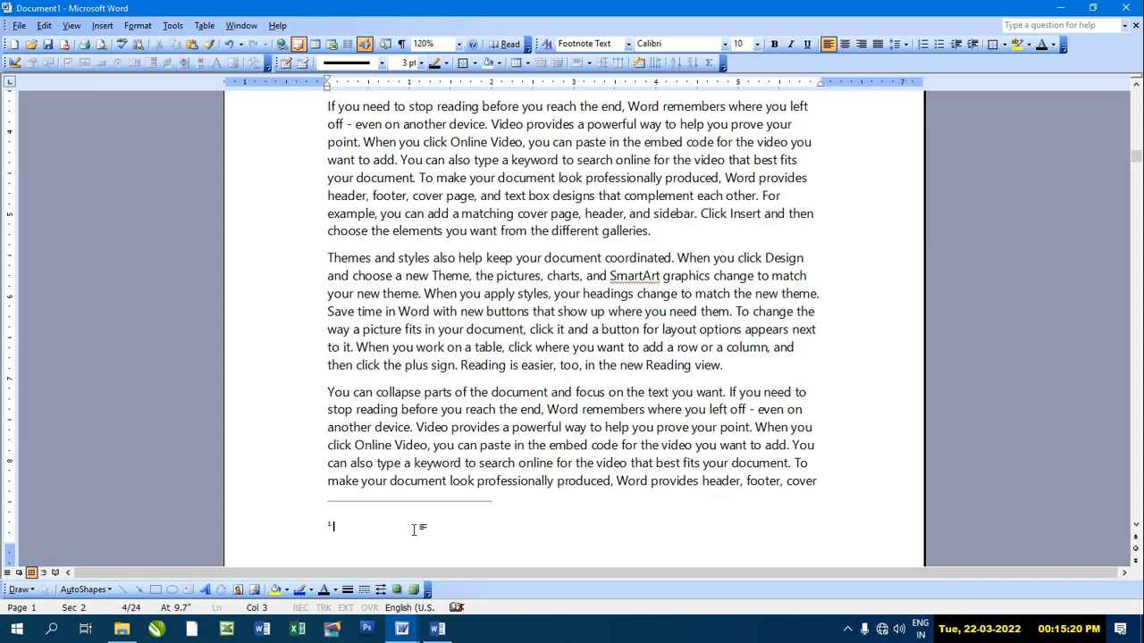
type("H")
type("ard")
type(" disk ")
type("drive")
scroll(453, 483, "up", 2)
scroll(453, 478, "up", 1)
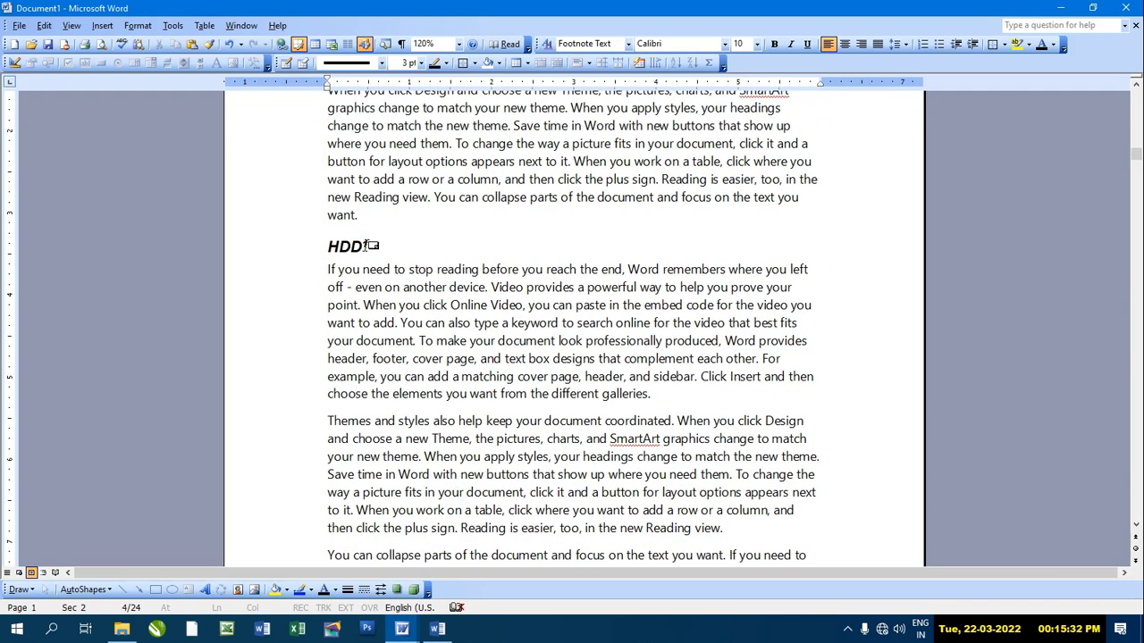
mouse_move(366, 246)
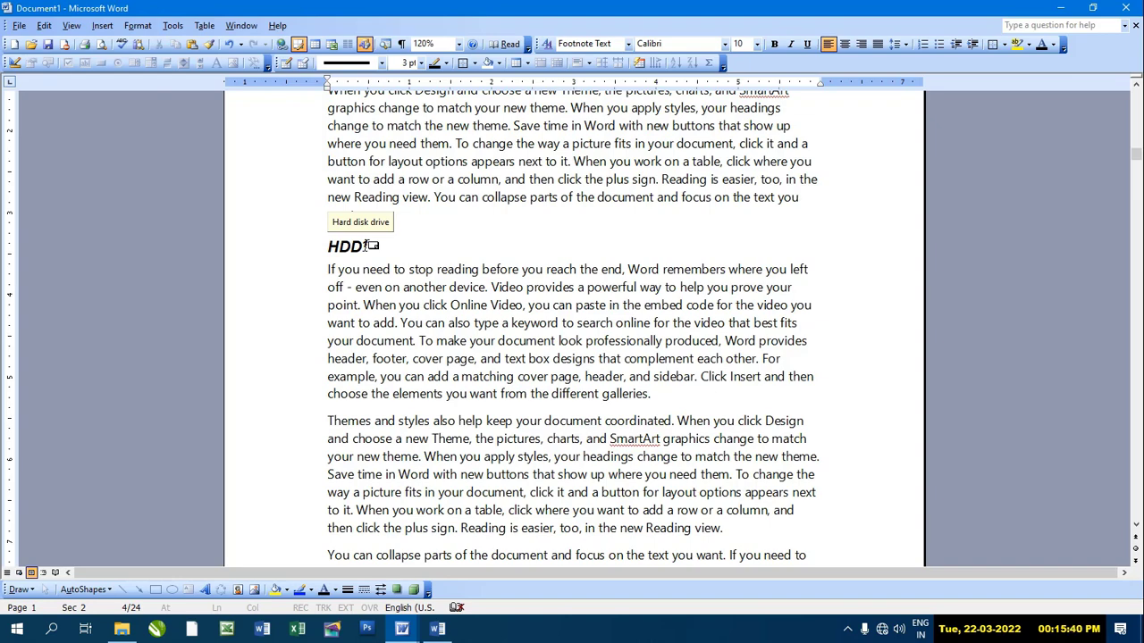
scroll(366, 324, "down", 1)
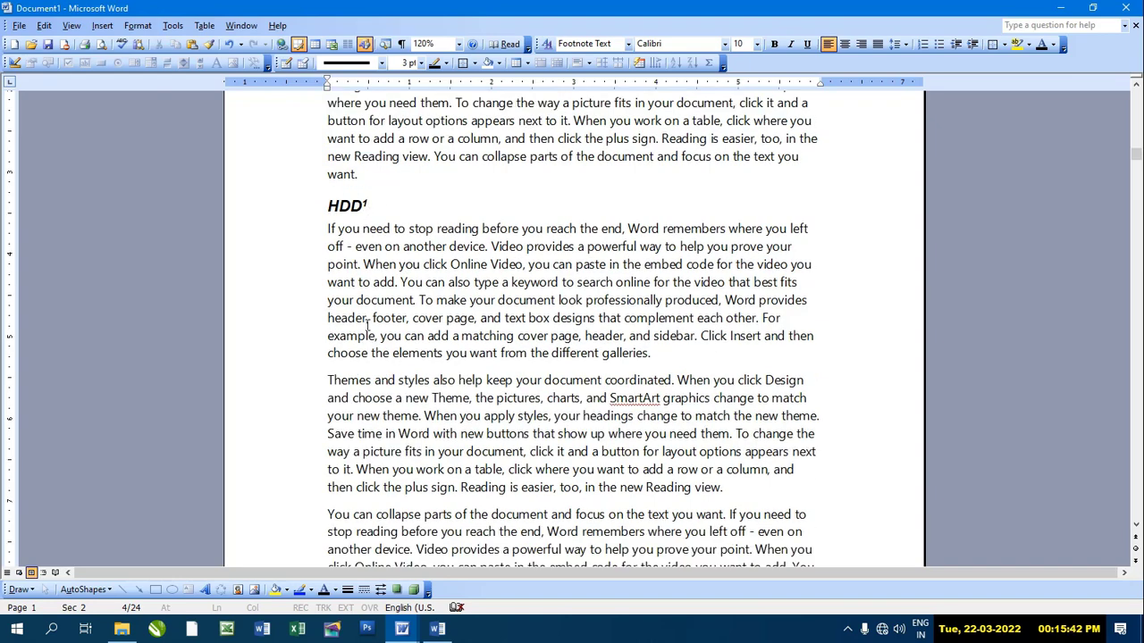
scroll(366, 324, "down", 2)
scroll(367, 325, "down", 1)
scroll(364, 322, "up", 3)
scroll(364, 321, "up", 2)
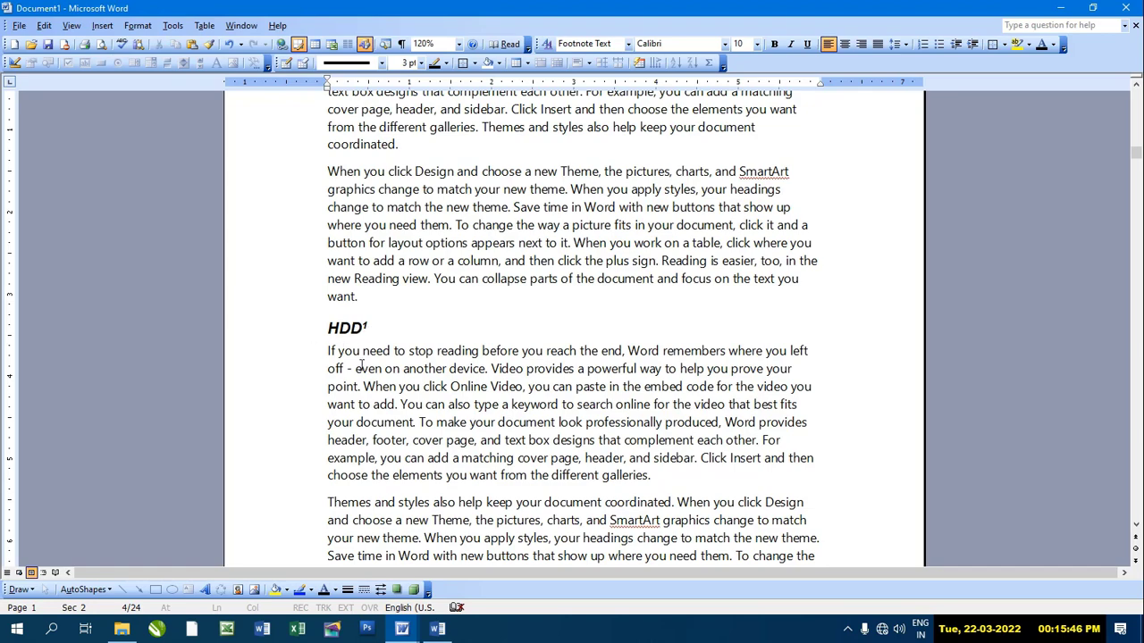
scroll(362, 362, "down", 2)
scroll(363, 362, "down", 9)
scroll(362, 358, "down", 8)
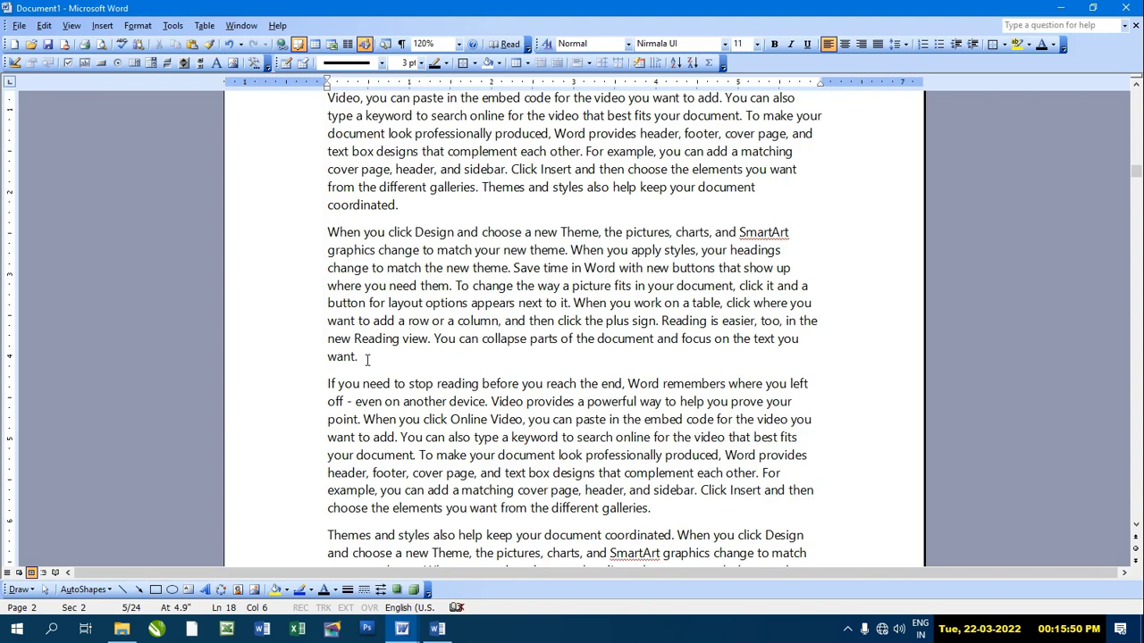
Step: Add a Heading 2 line 'SMPS' after the paragraph ending 'want.'
key("Return")
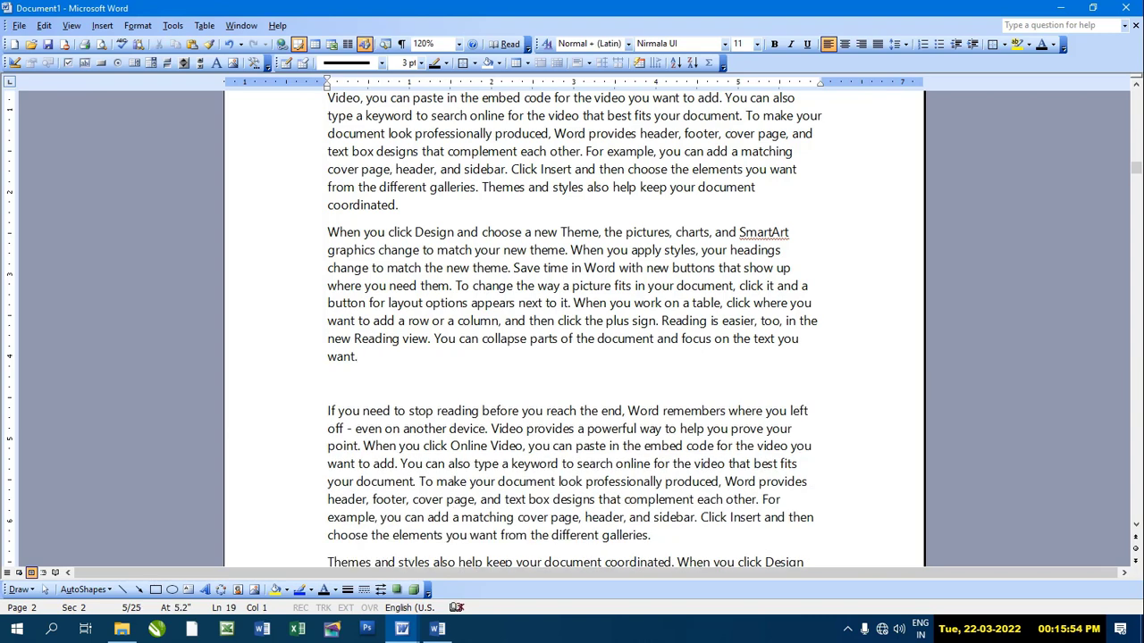
type("SMP")
type("S")
left_click(629, 44)
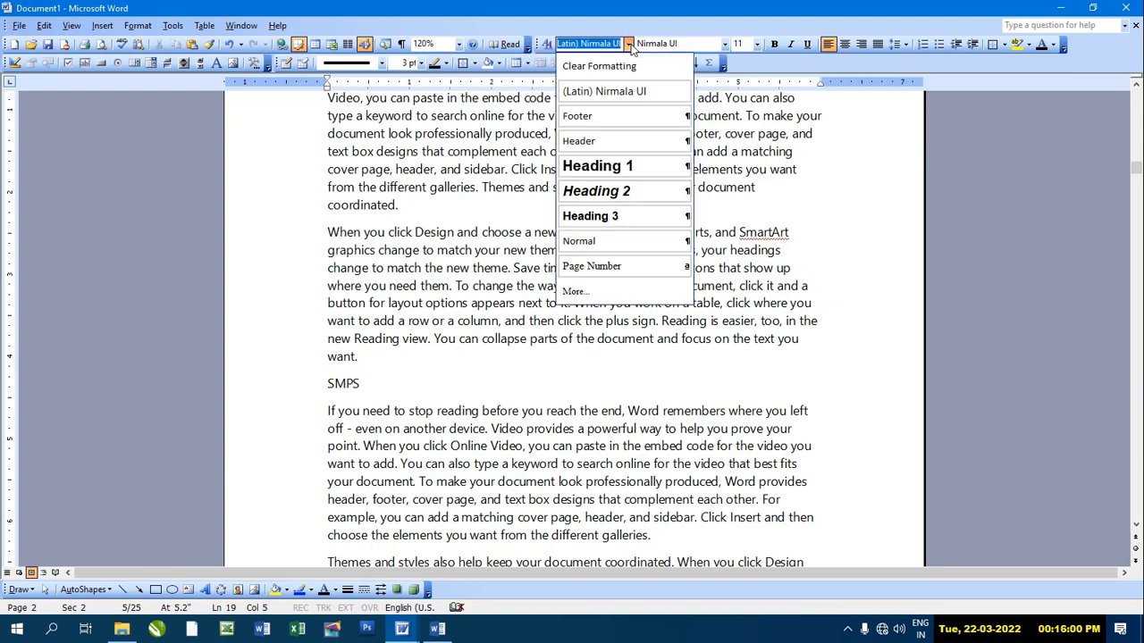
left_click(595, 191)
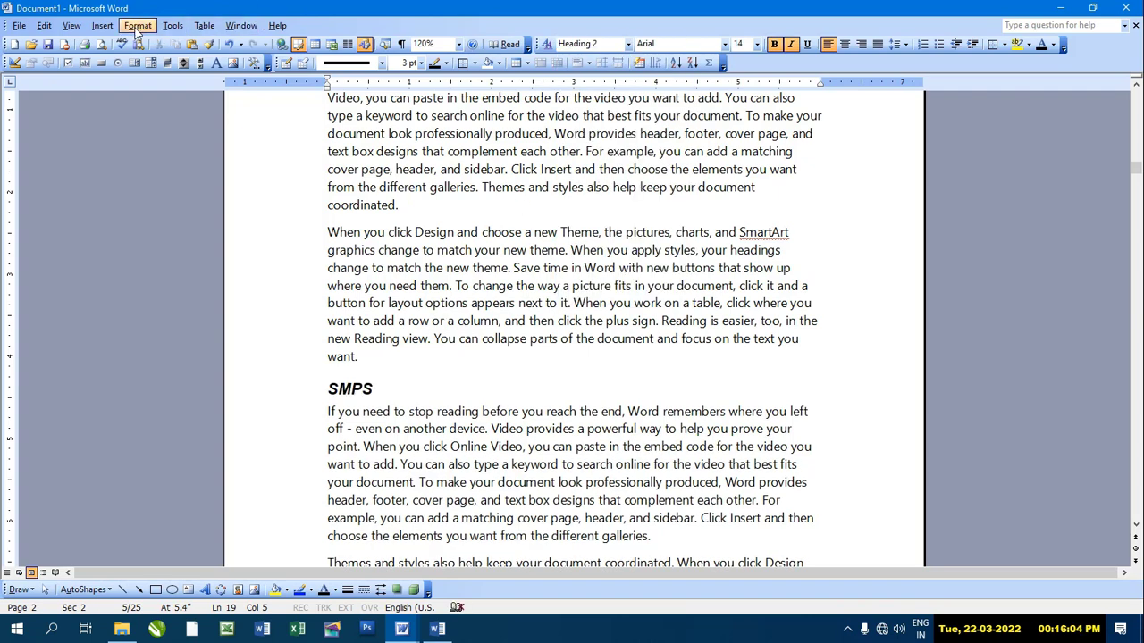
Step: Attach an endnote to SMPS and type the note text 'Switch mode power supply'
left_click(101, 26)
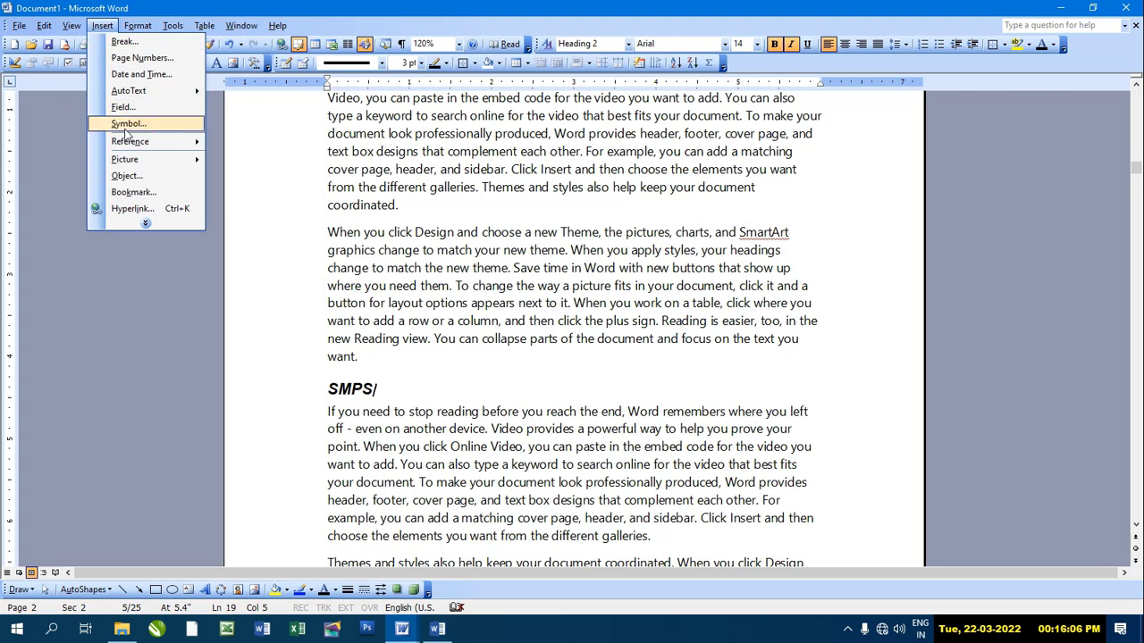
mouse_move(130, 141)
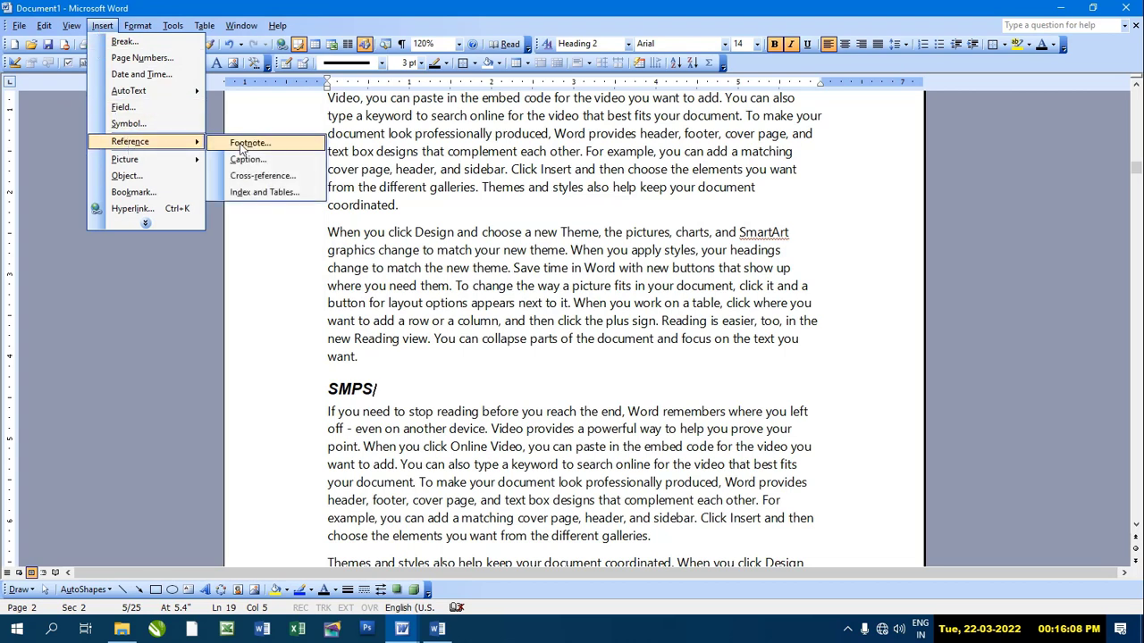
left_click(243, 144)
left_click(514, 234)
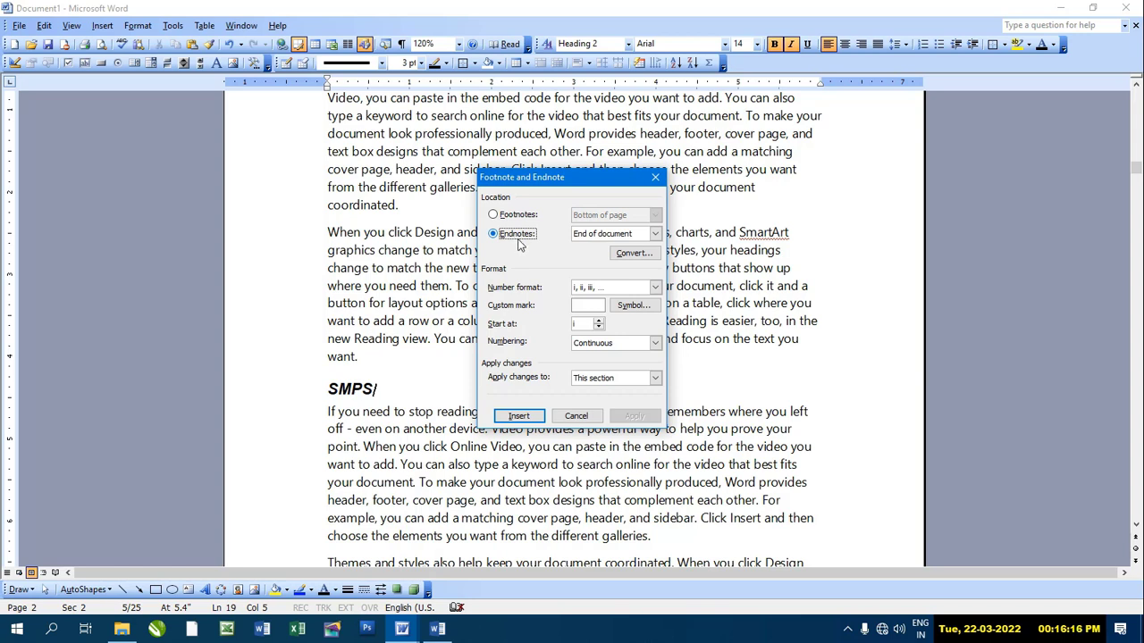
left_click(517, 416)
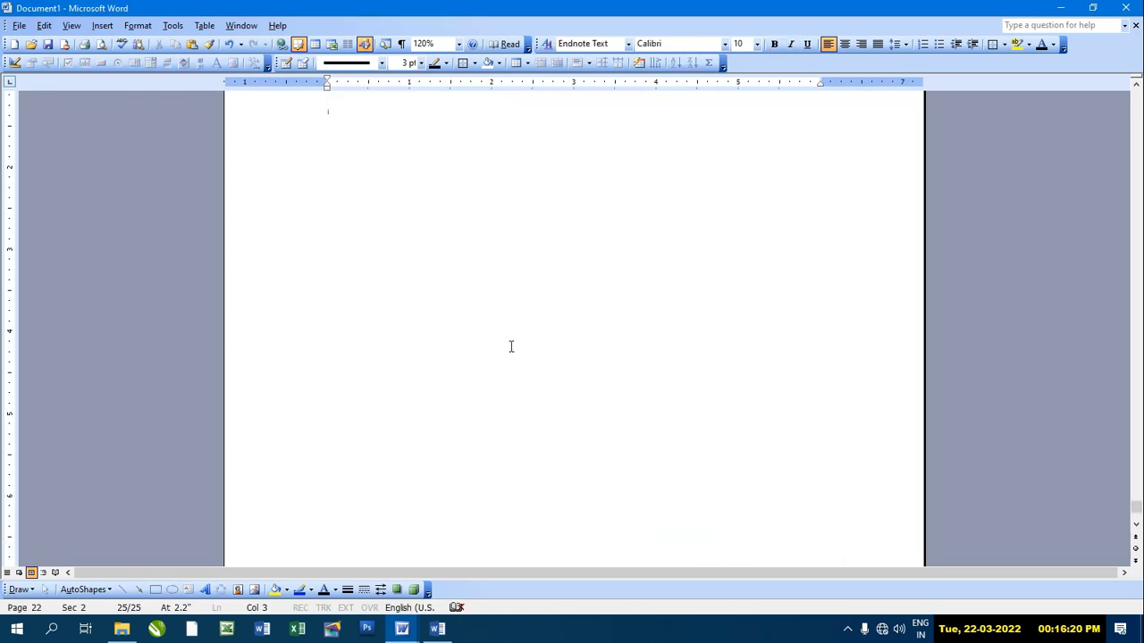
scroll(511, 344, "up", 3)
scroll(511, 344, "up", 2)
scroll(511, 344, "up", 2)
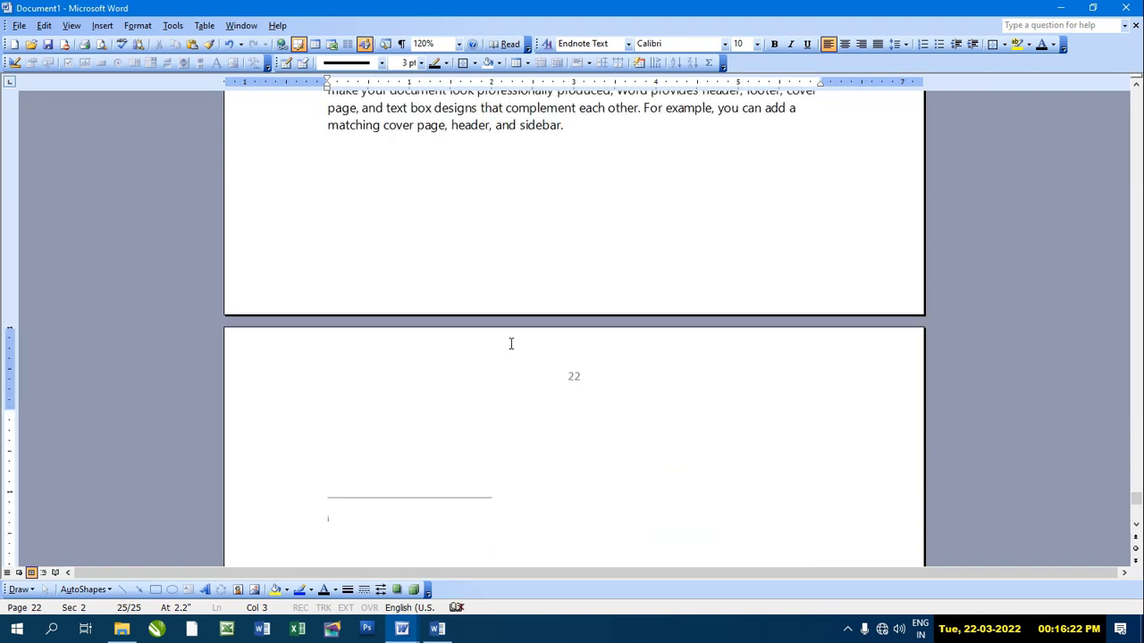
scroll(511, 344, "up", 1)
scroll(511, 343, "down", 2)
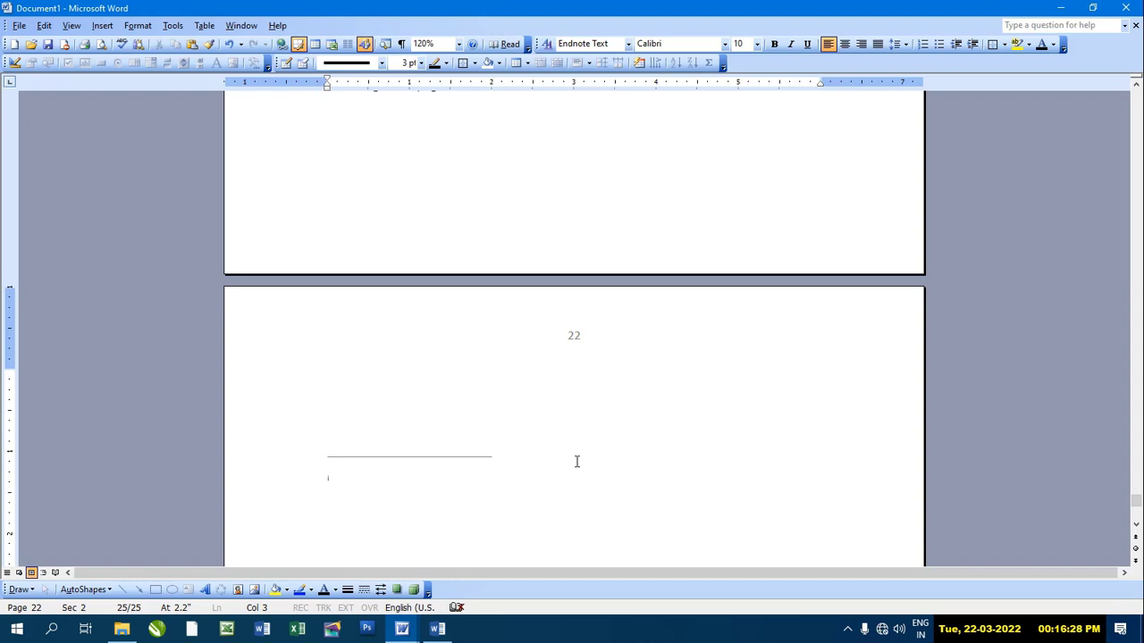
type("sw")
type("ch ")
type("mo")
type("de")
type("pc")
type("wer ")
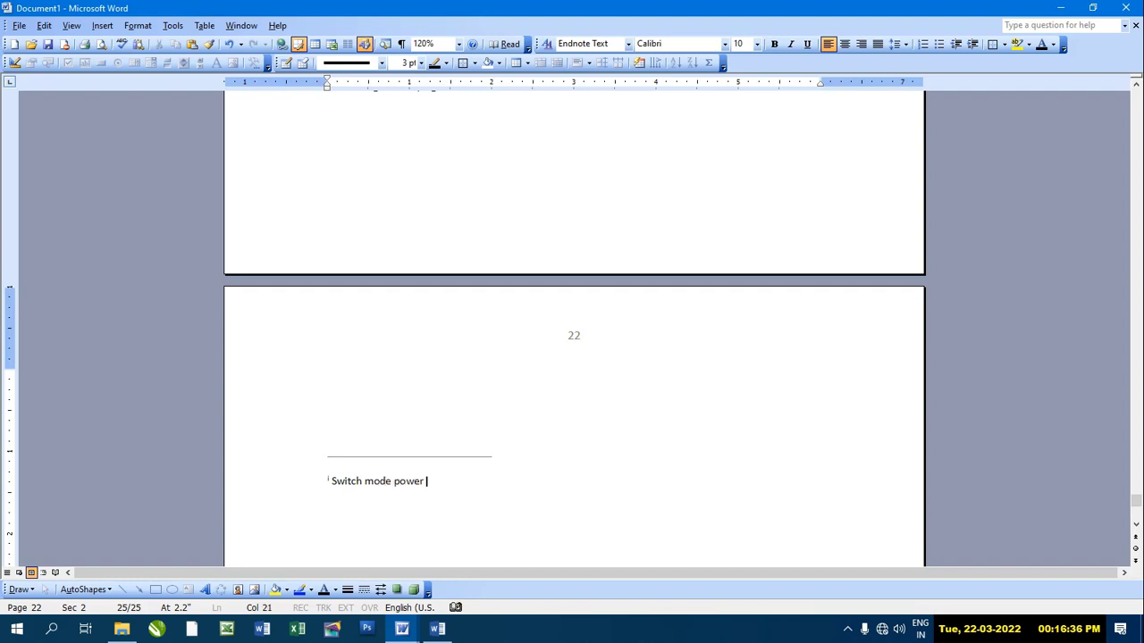
type("su")
type("p")
type("ly")
scroll(630, 403, "up", 10)
scroll(630, 403, "up", 10)
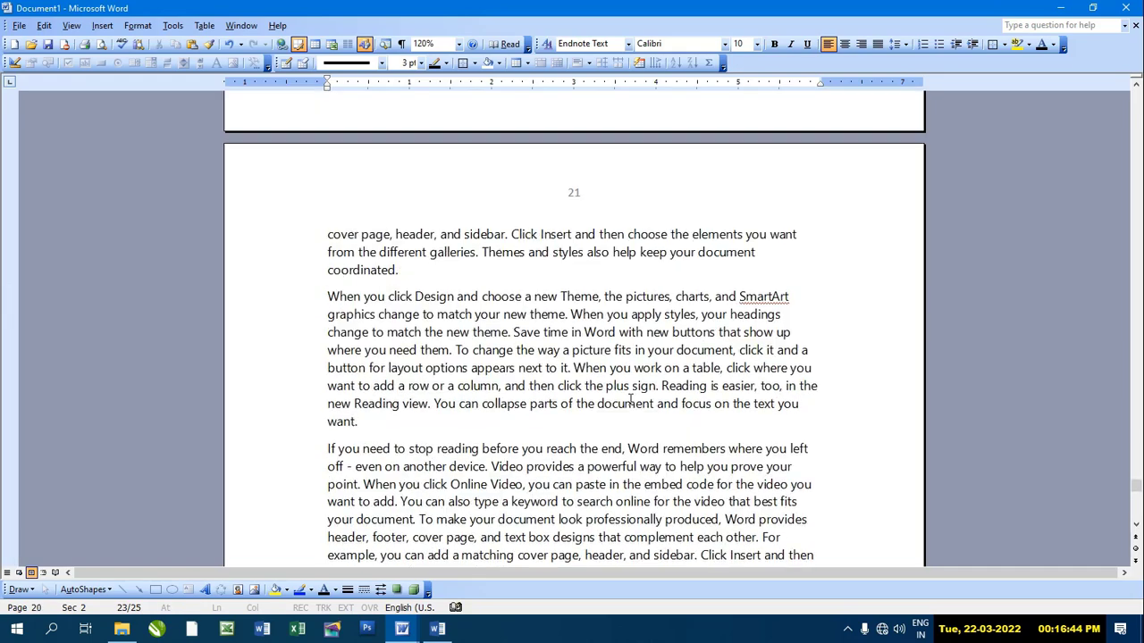
scroll(630, 399, "up", 10)
scroll(630, 399, "up", 8)
scroll(630, 398, "up", 8)
scroll(629, 395, "up", 8)
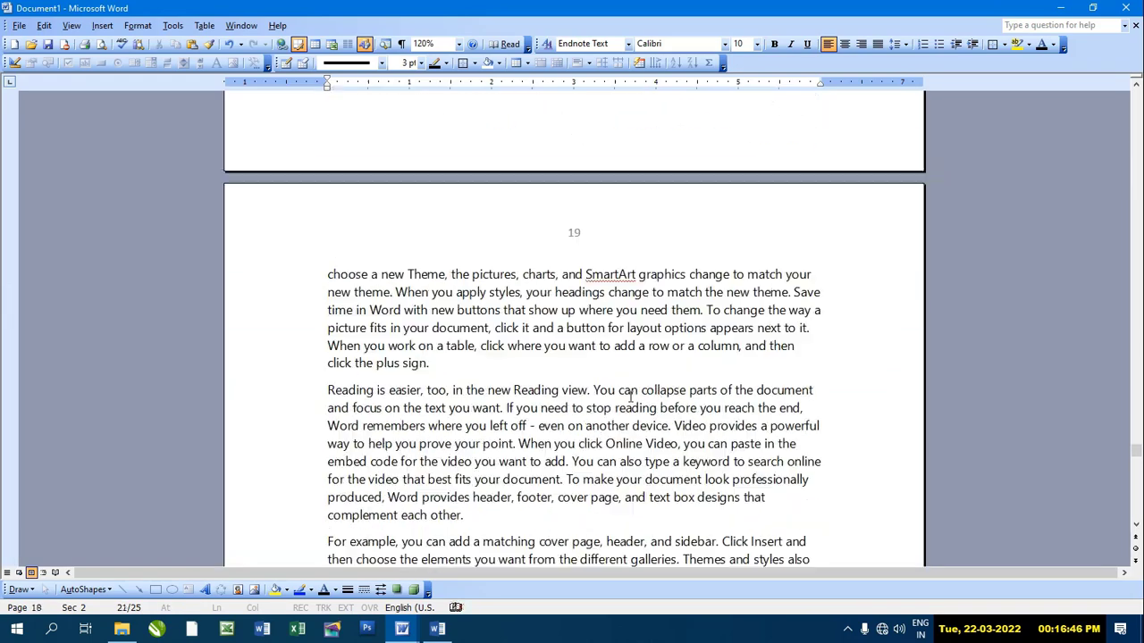
scroll(630, 393, "up", 8)
scroll(630, 393, "up", 8)
scroll(630, 393, "up", 6)
scroll(629, 393, "up", 4)
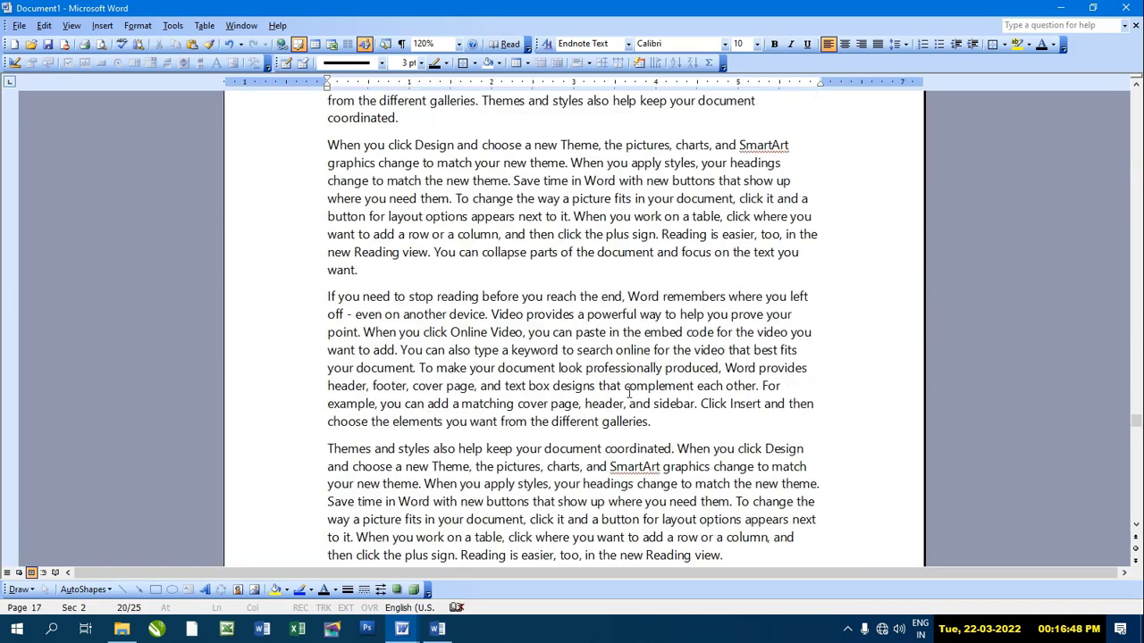
scroll(630, 393, "up", 3)
scroll(630, 393, "up", 5)
scroll(630, 393, "up", 5)
scroll(628, 391, "up", 5)
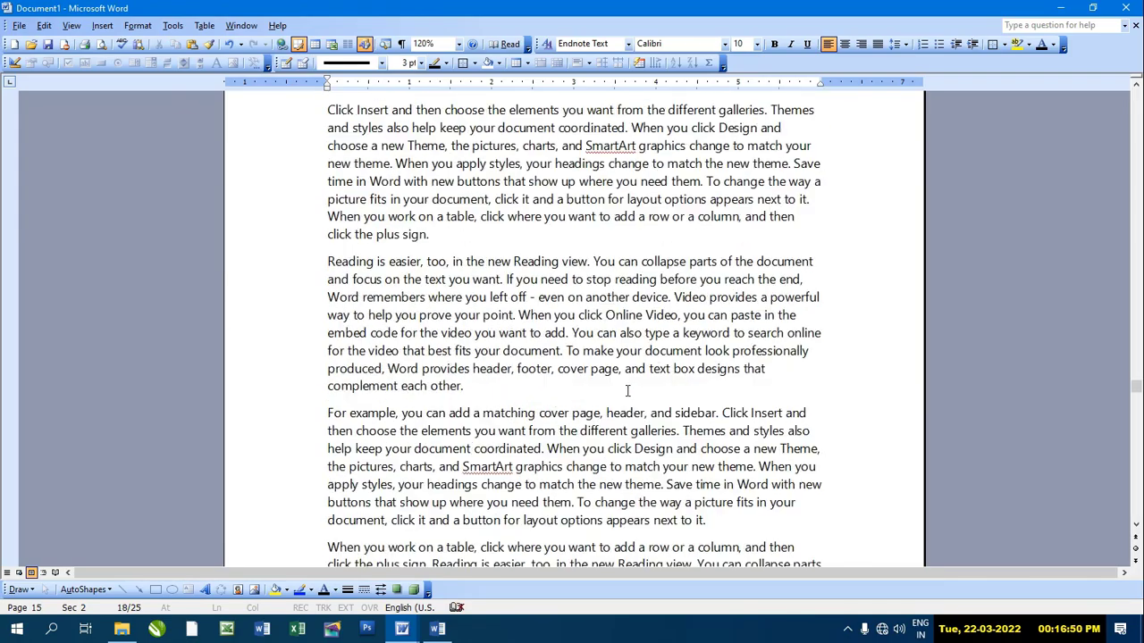
scroll(626, 389, "up", 5)
scroll(625, 390, "up", 5)
scroll(626, 390, "up", 5)
scroll(630, 393, "up", 5)
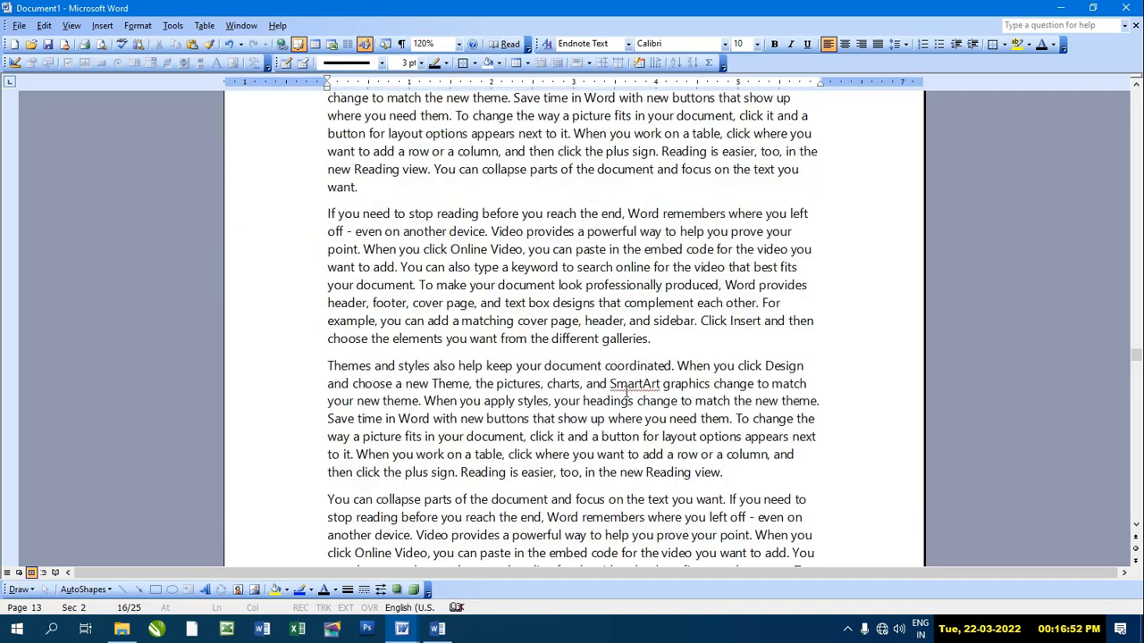
scroll(635, 440, "up", 5)
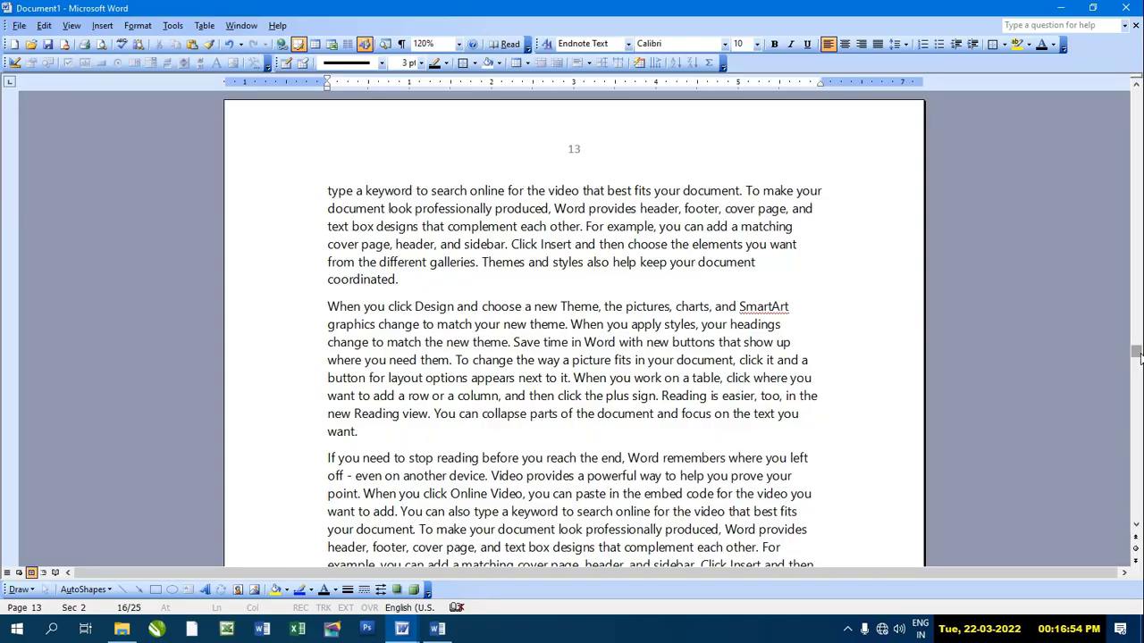
left_click_drag(1136, 351, 1136, 168)
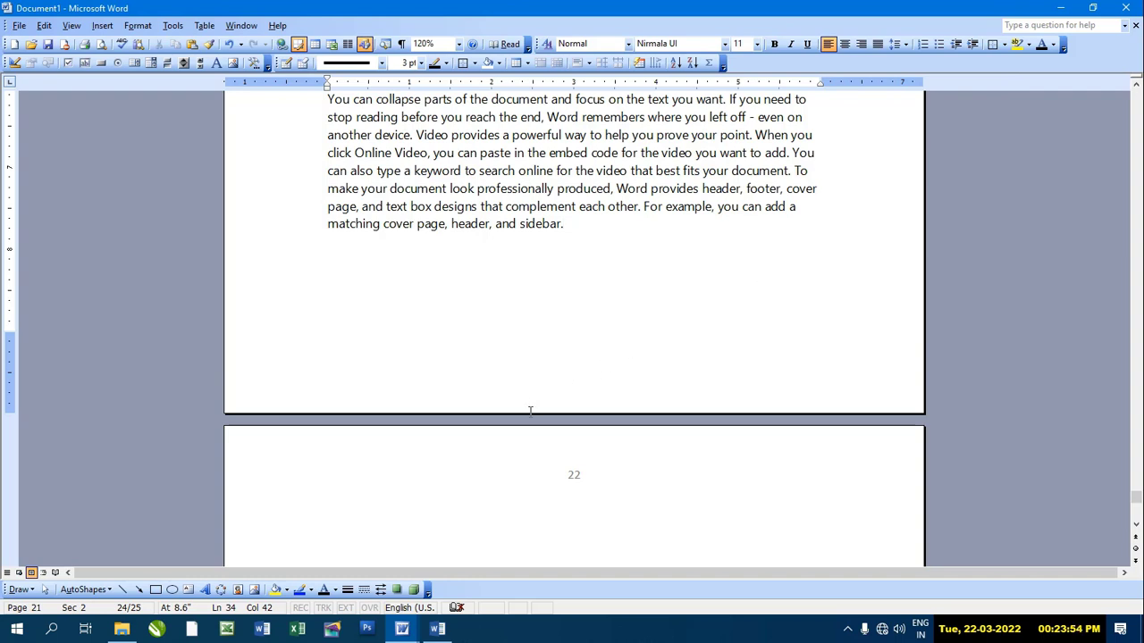
left_click(108, 28)
mouse_move(130, 141)
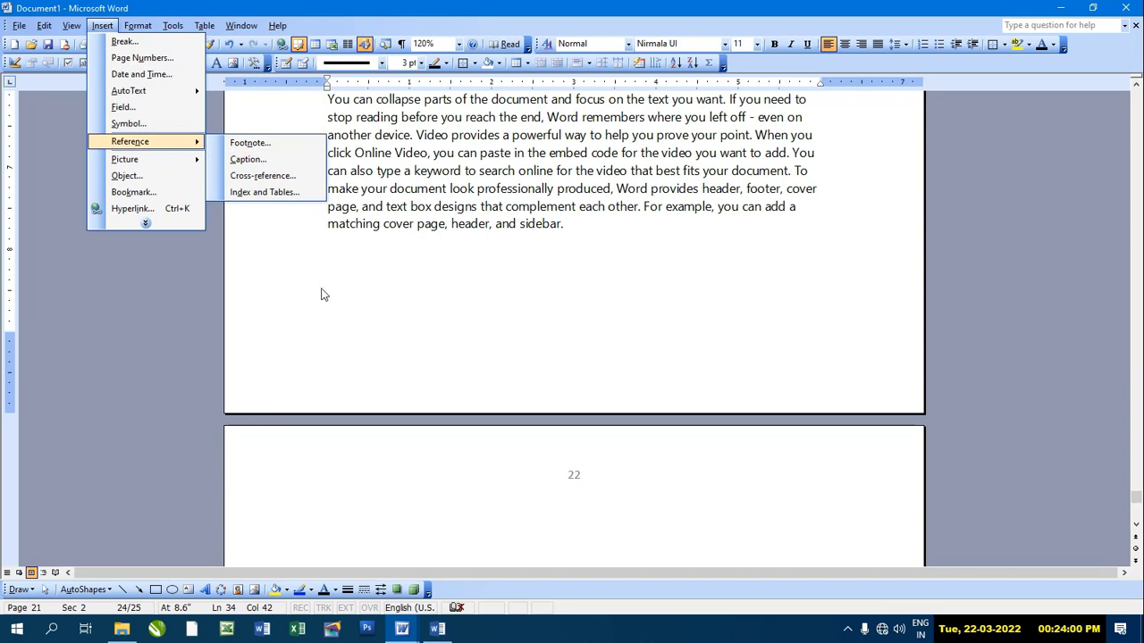
left_click(123, 335)
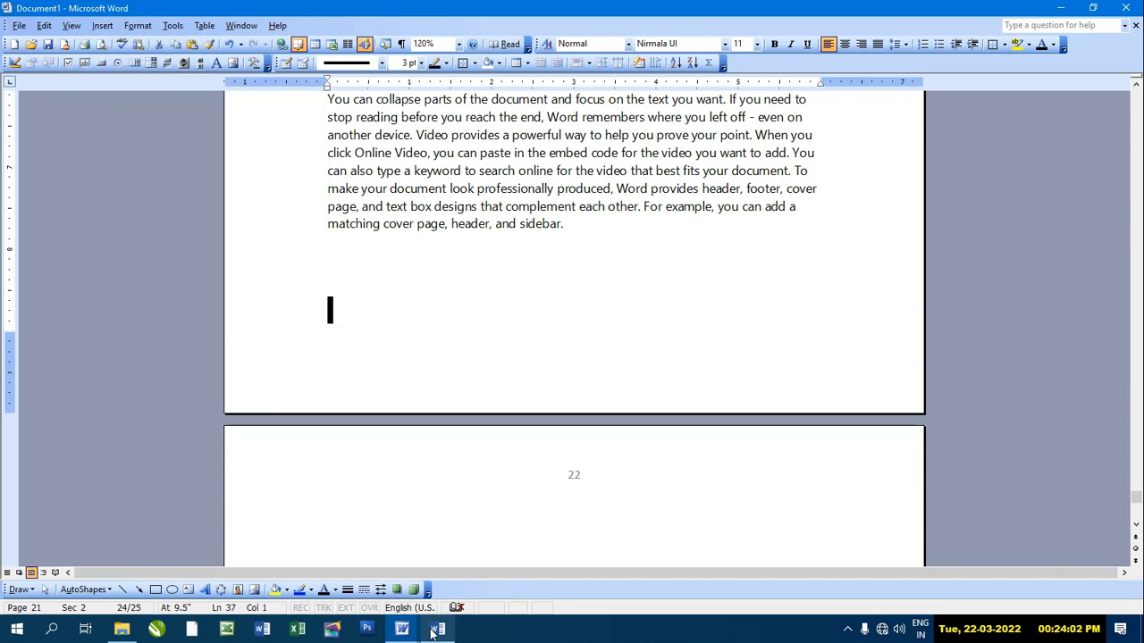
Step: In Document3, type 'A+b' and 'A+b+c' on separate lines below an empty first line
mouse_move(437, 629)
left_click(453, 578)
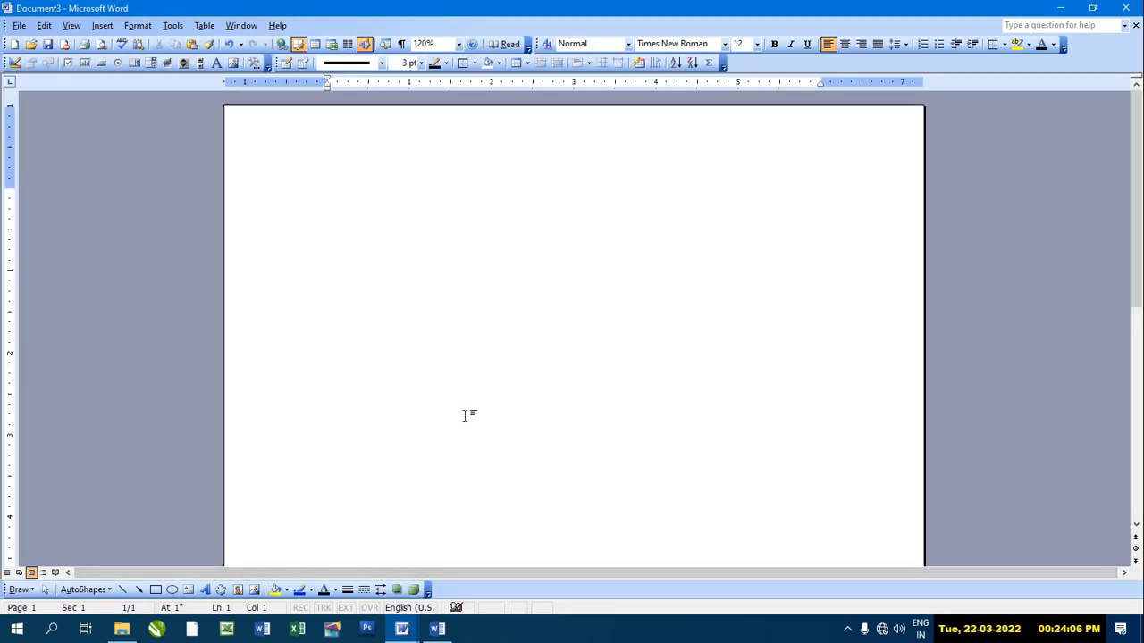
key("Return")
type("a+")
type("b")
key("Return")
key("Return")
type("A")
type("+b+")
left_click(325, 213)
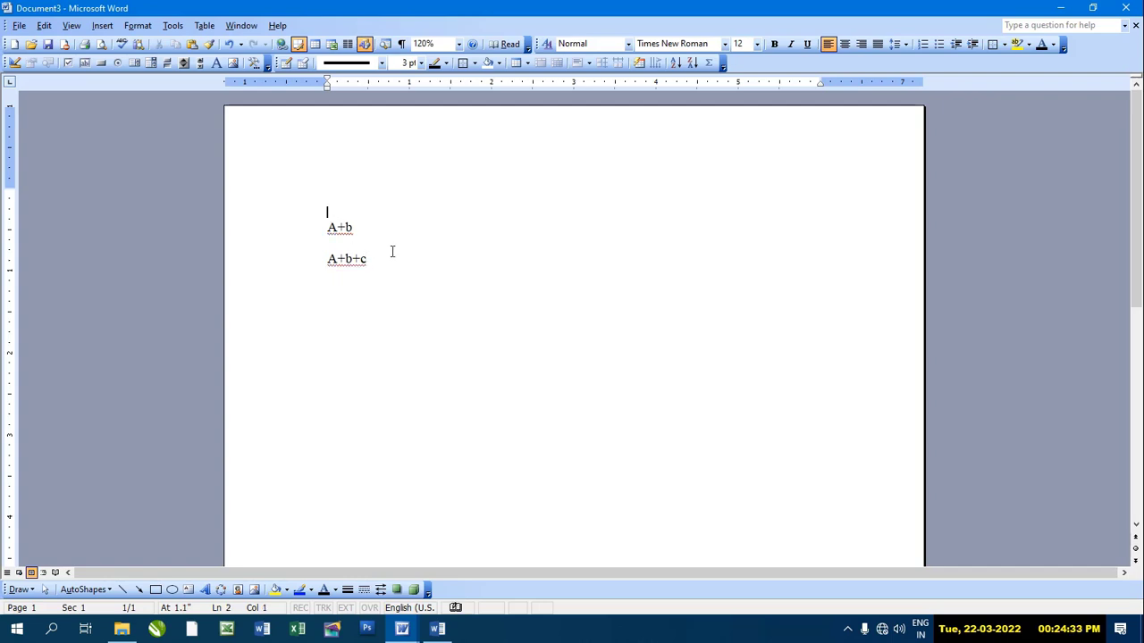
Step: Insert an 'Equation 1' caption above A+b
left_click(102, 25)
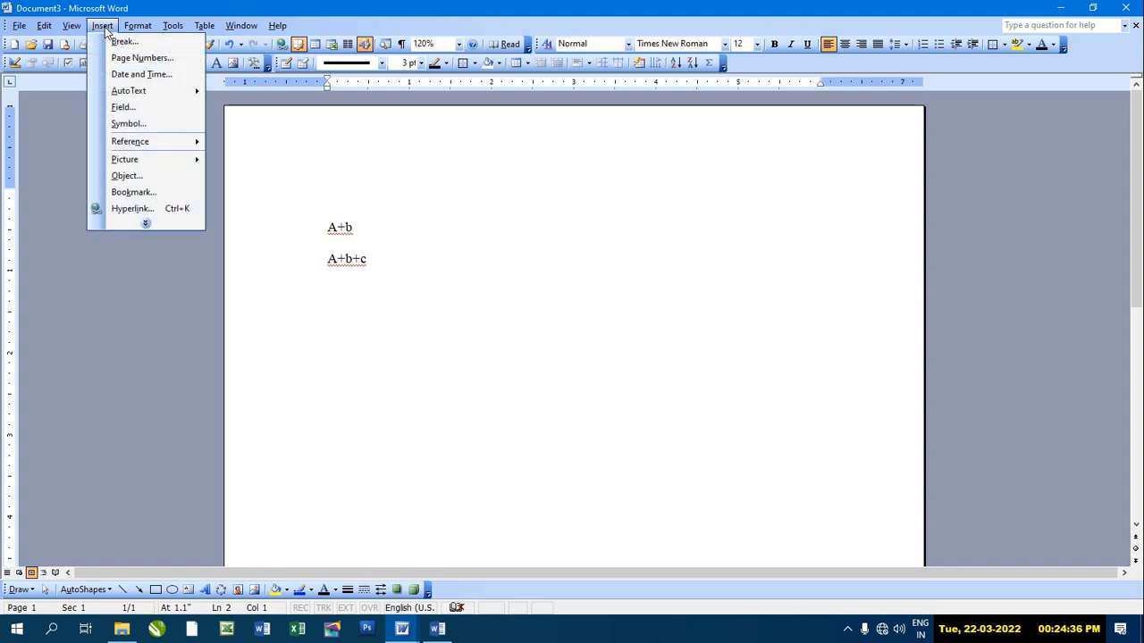
mouse_move(131, 141)
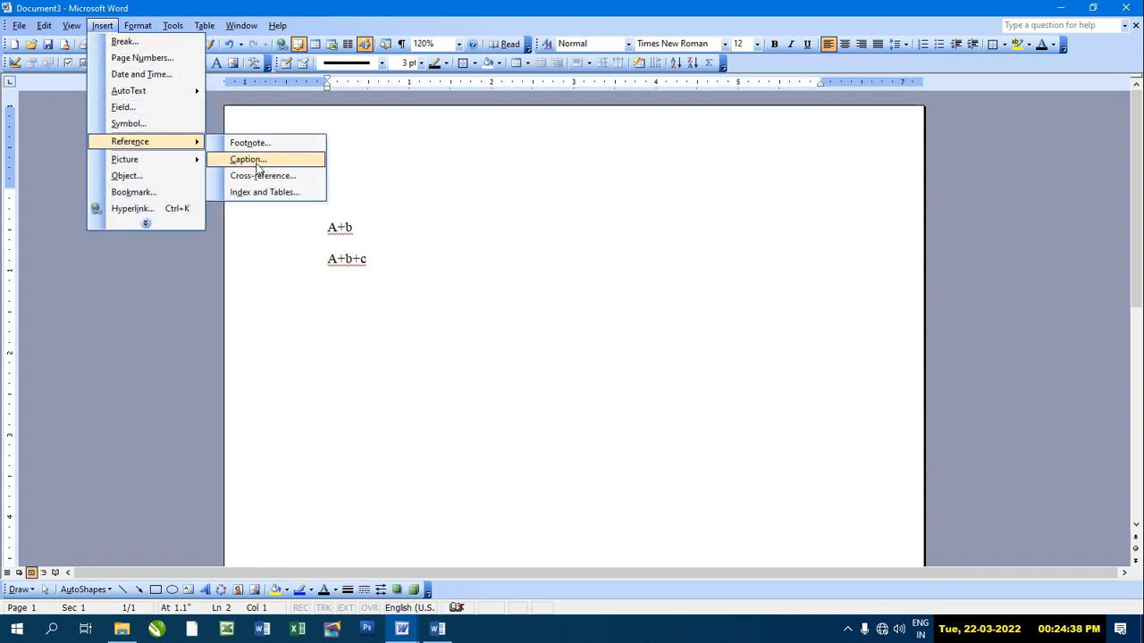
left_click(256, 161)
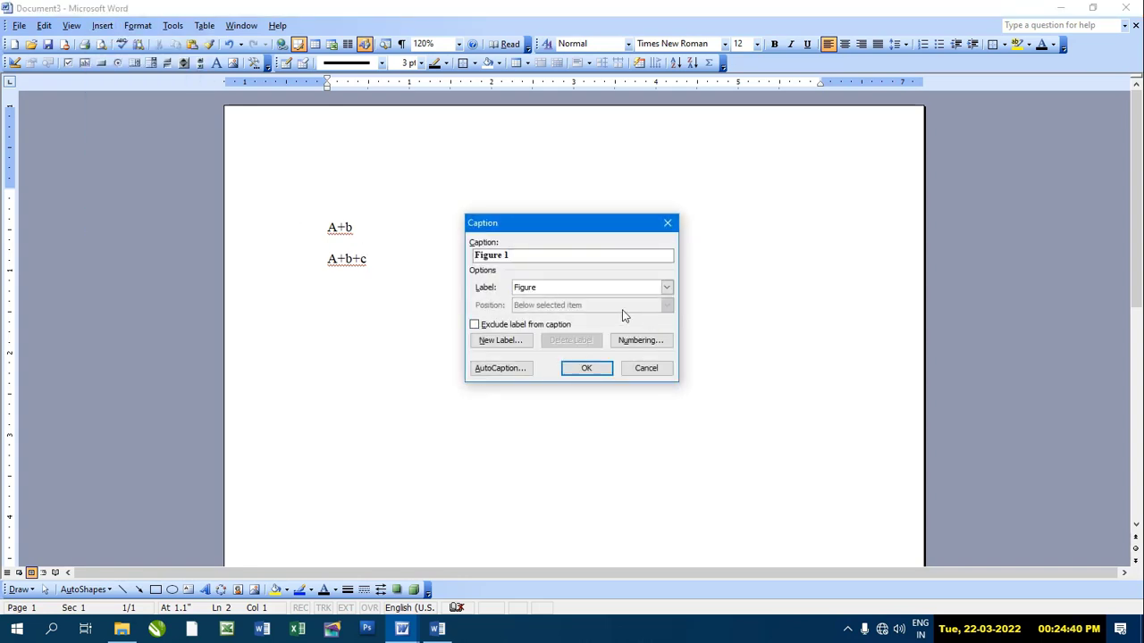
left_click(667, 288)
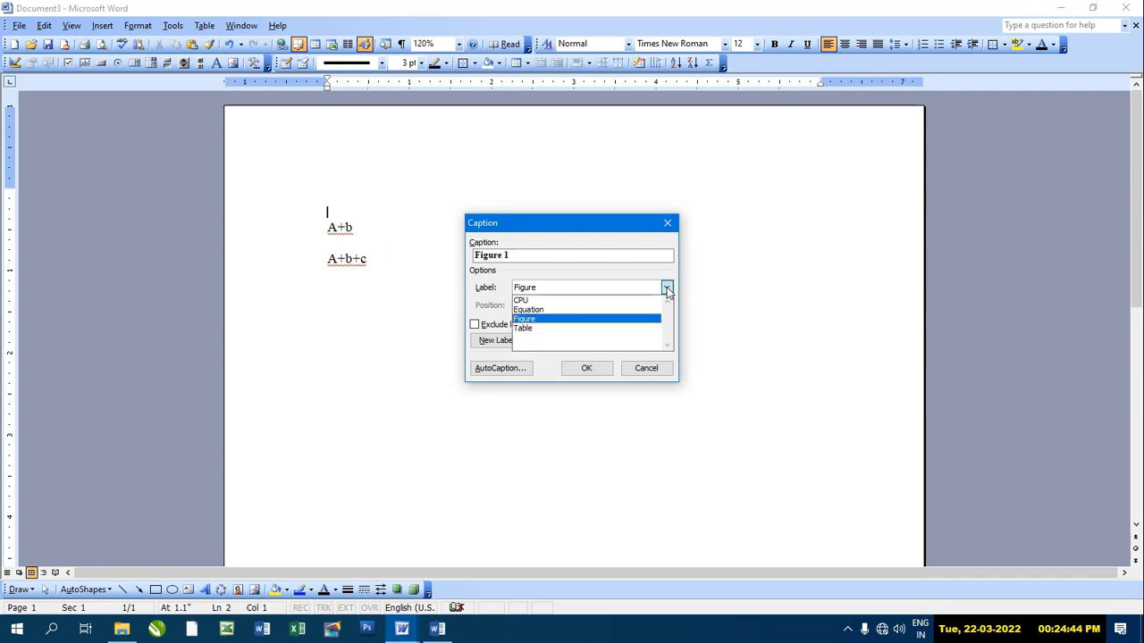
left_click(527, 310)
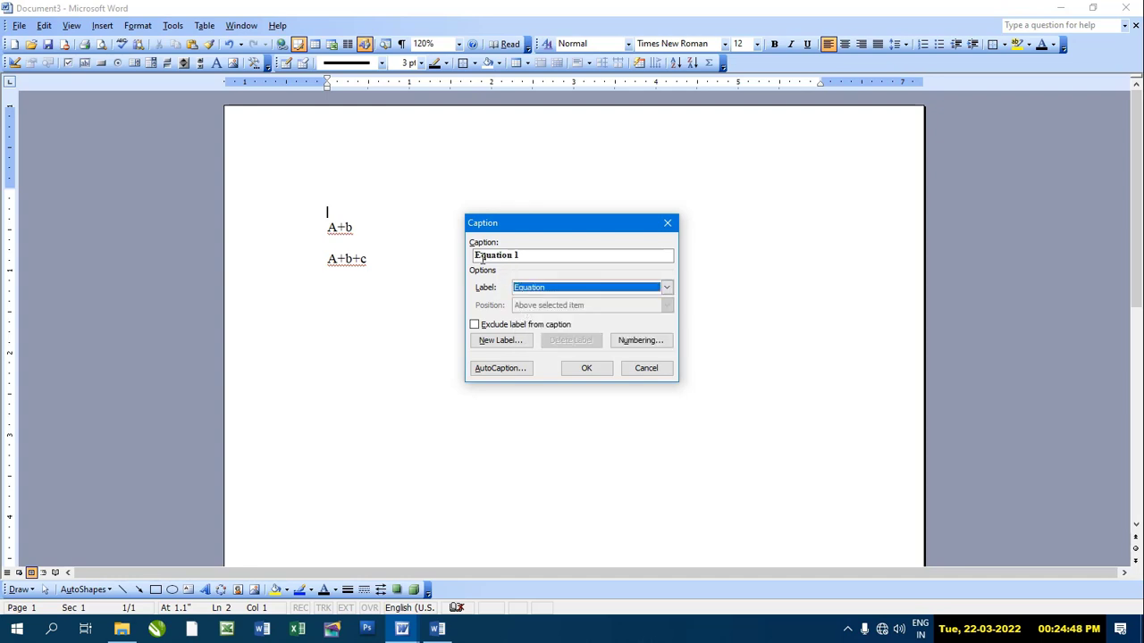
left_click(587, 369)
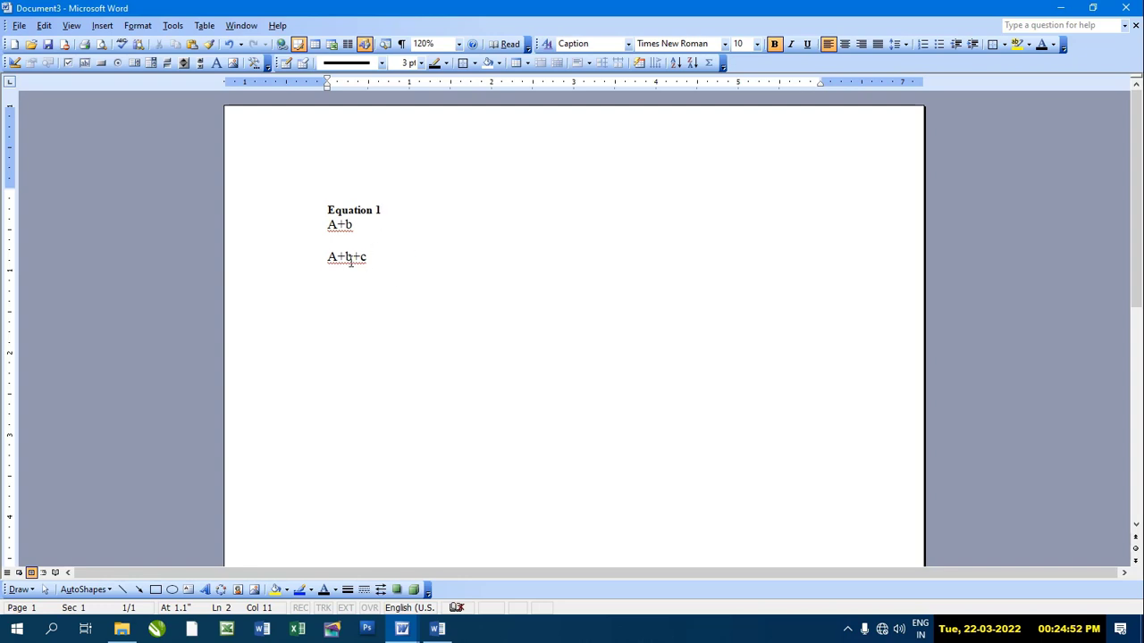
Step: Insert an 'Equation 2' caption above A+b+c
left_click(321, 242)
left_click(102, 25)
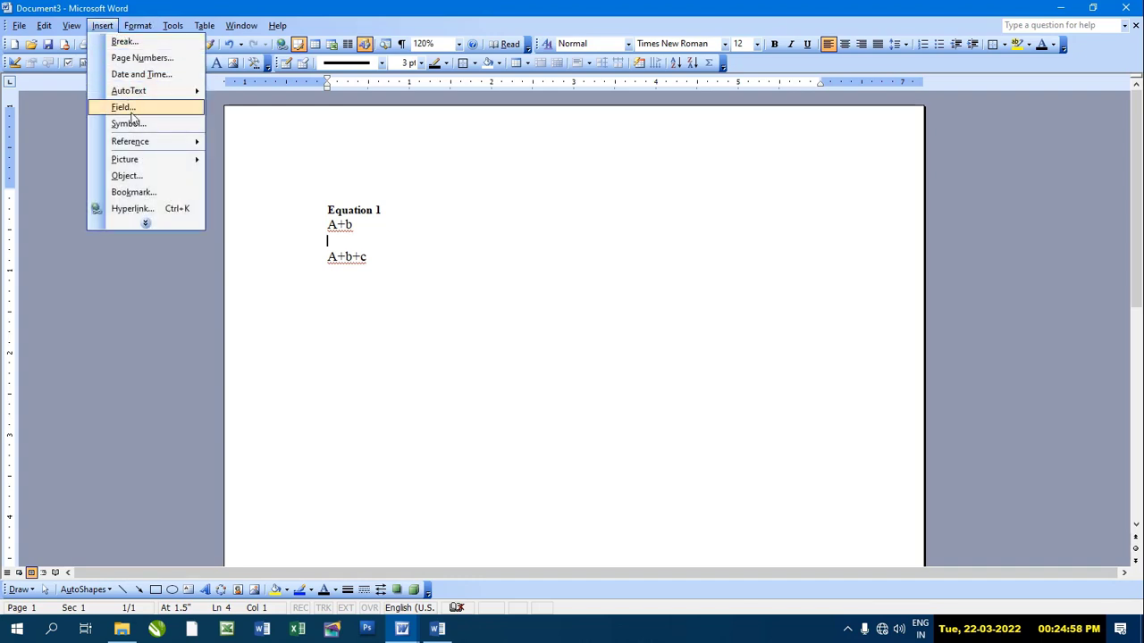
mouse_move(130, 141)
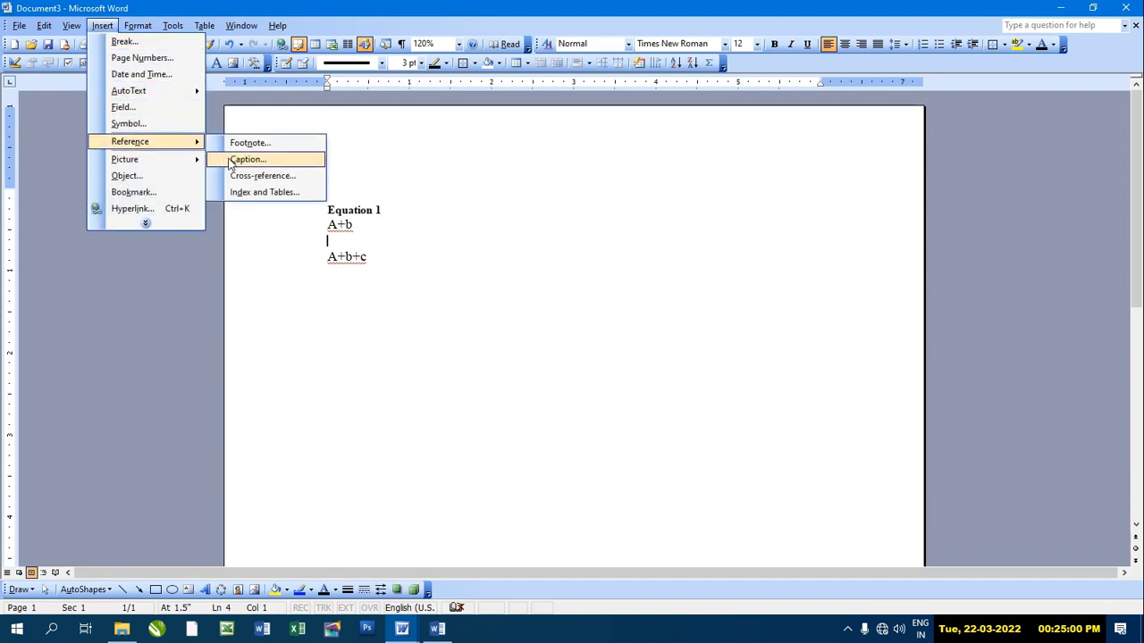
left_click(242, 159)
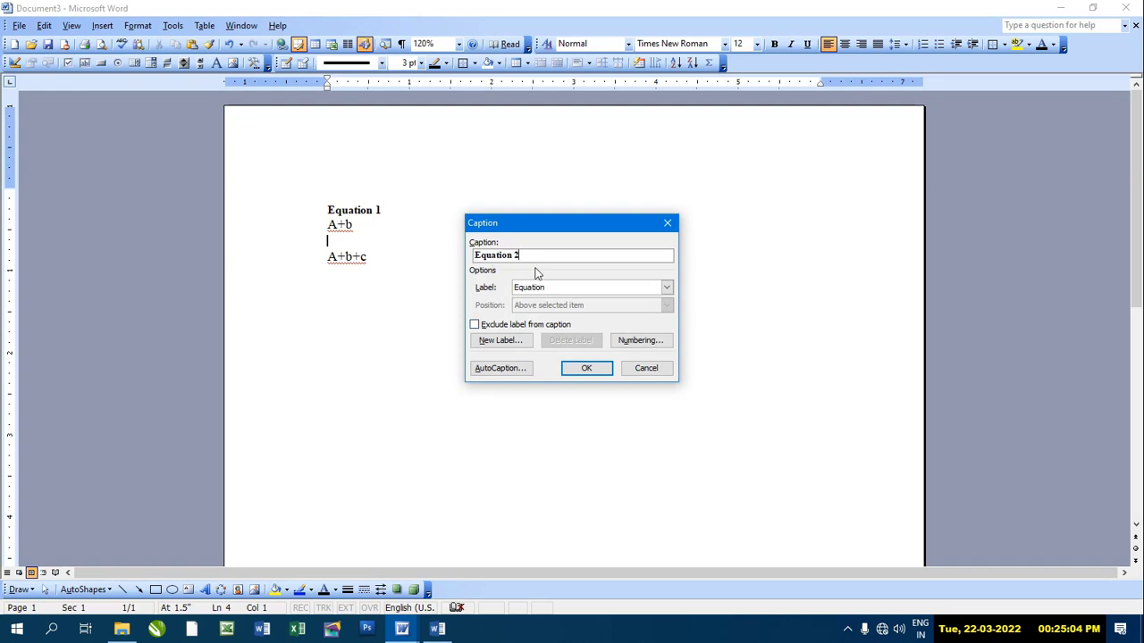
left_click(586, 369)
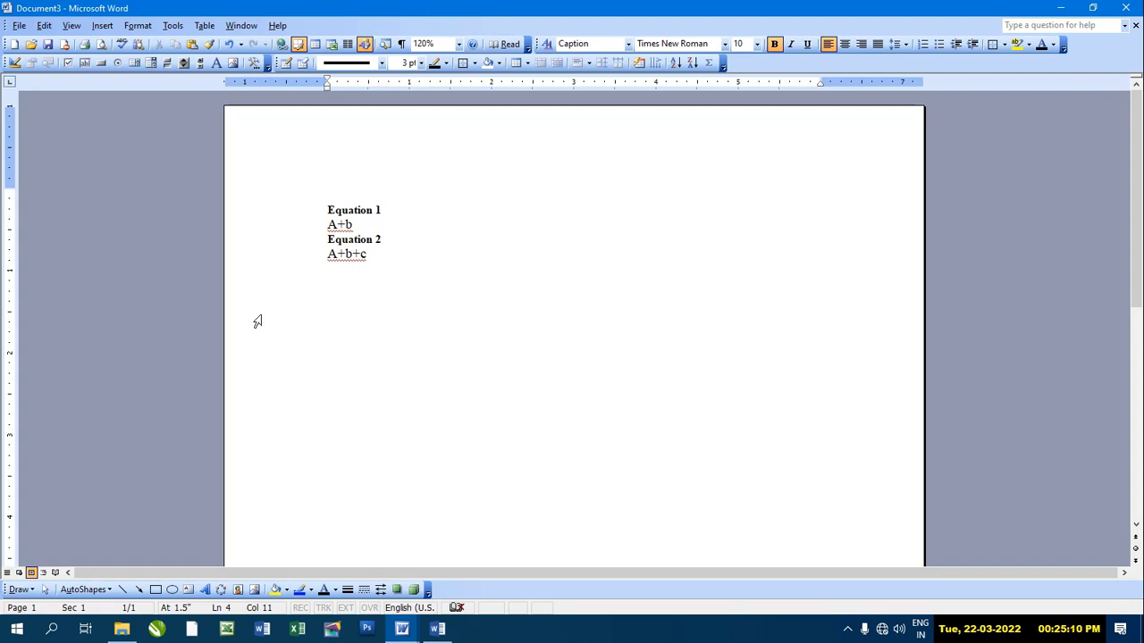
left_click(105, 26)
mouse_move(131, 142)
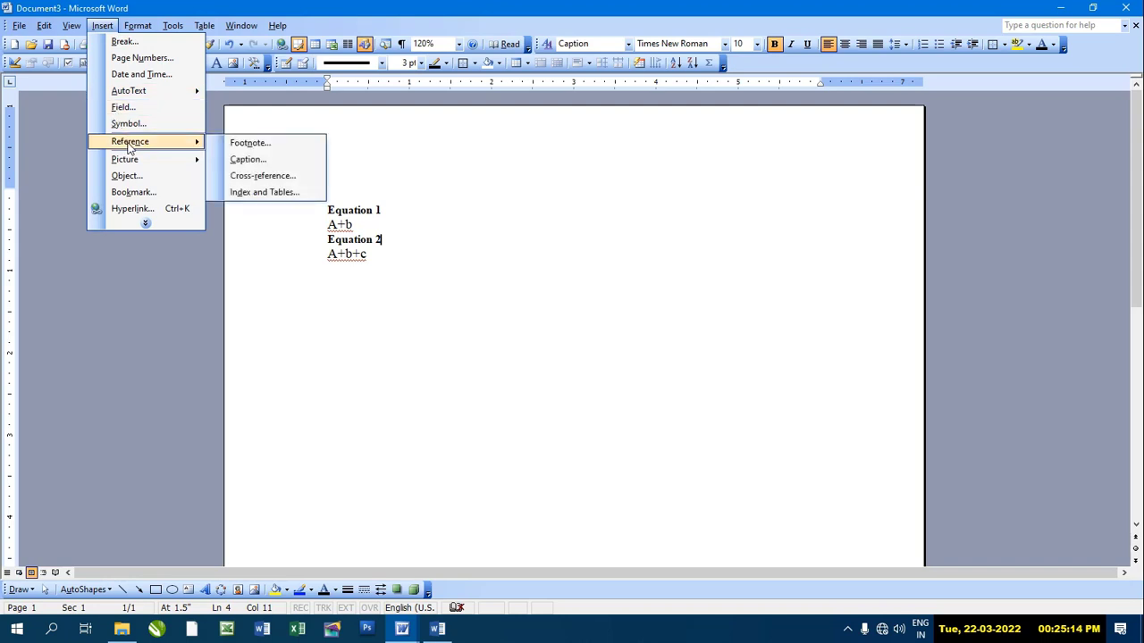
Step: In Document1, add an empty line above the opening 'Video provides…' paragraph
left_click(384, 147)
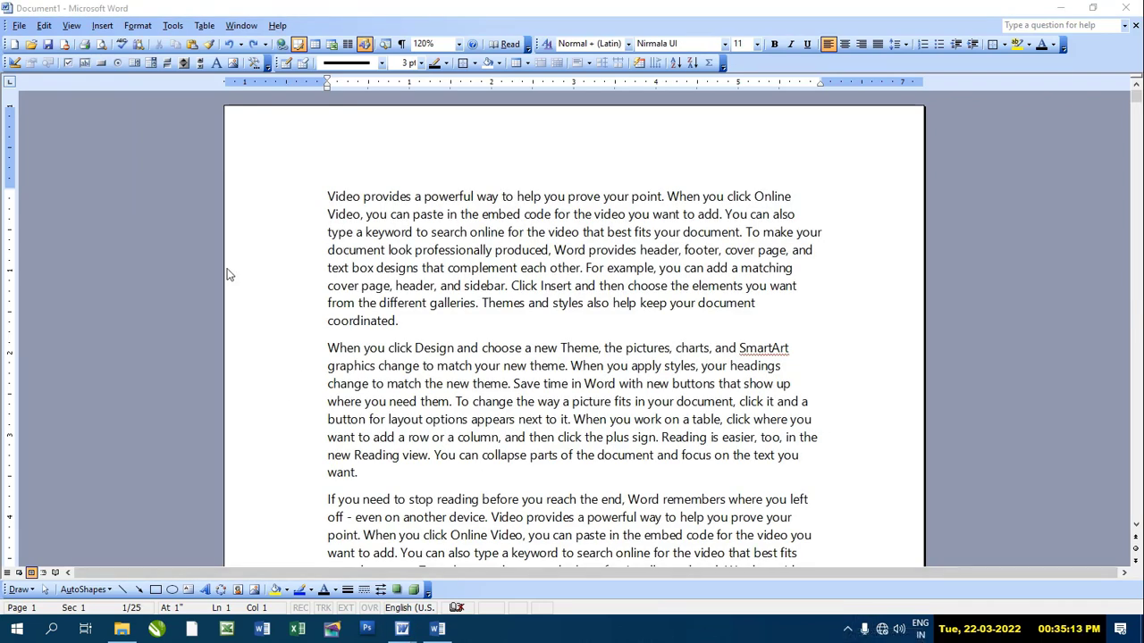
left_click(103, 27)
mouse_move(130, 142)
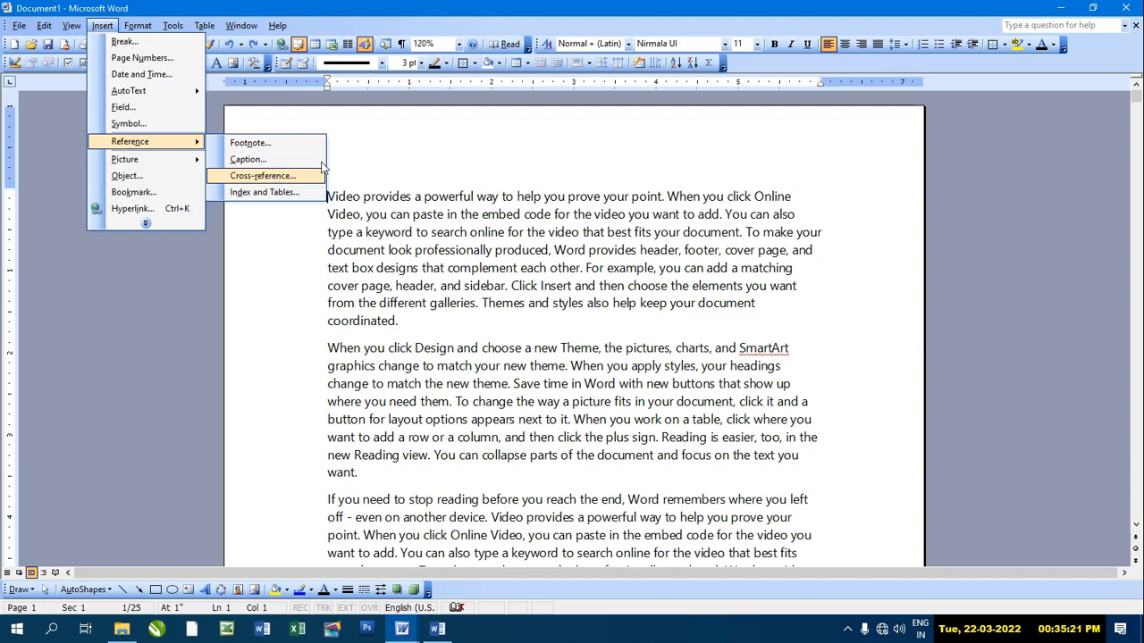
left_click(405, 132)
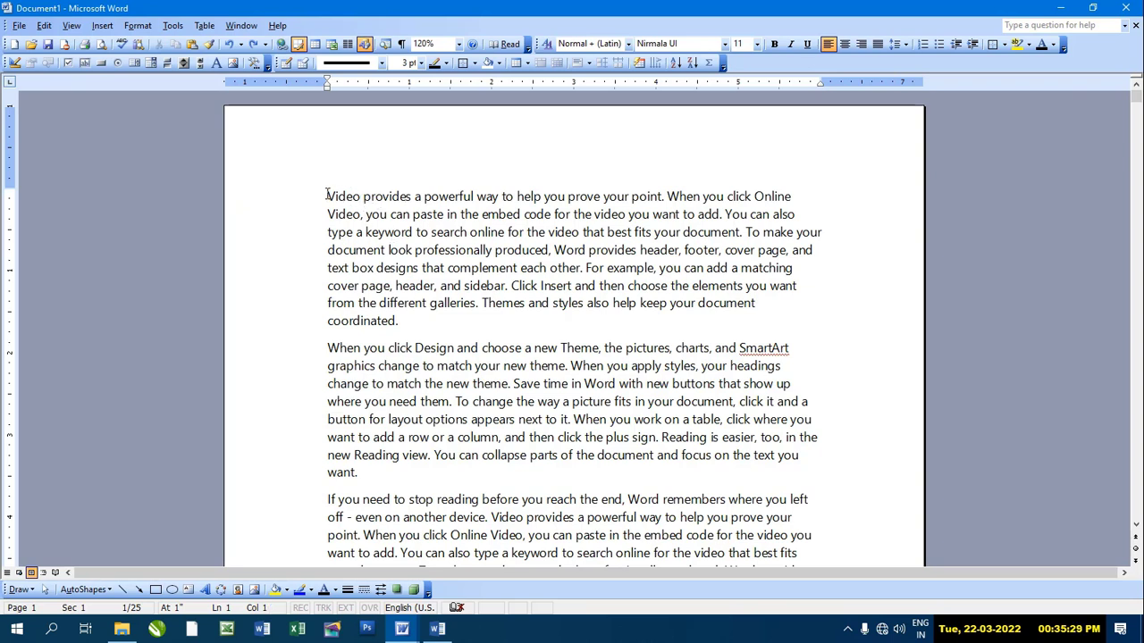
key("Return")
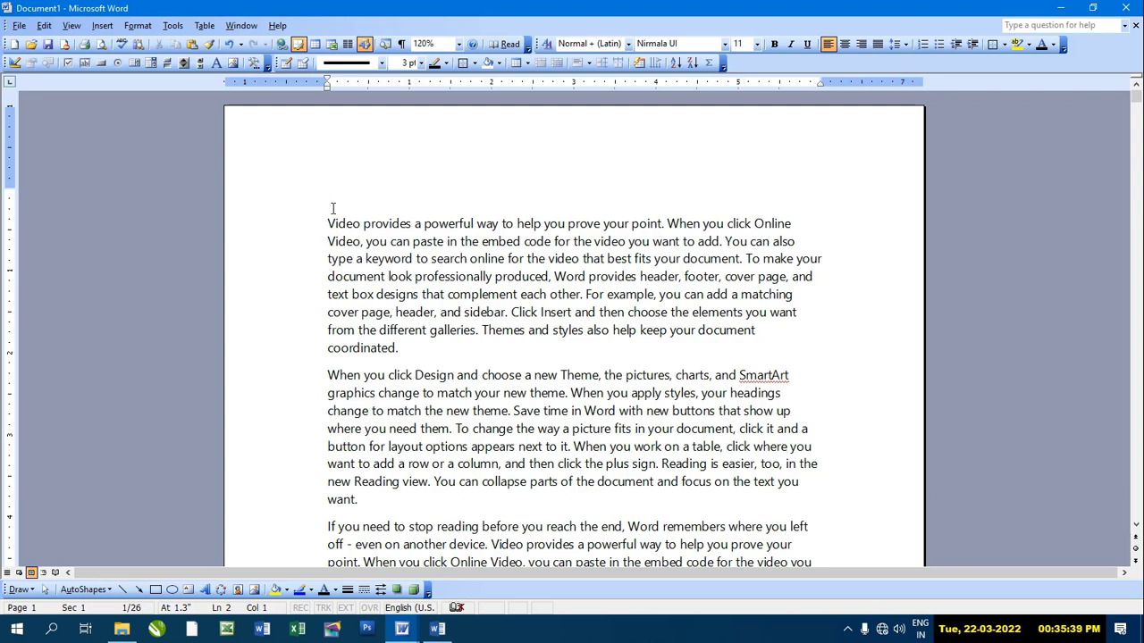
Step: Insert a Heading cross-reference to HDD on the first line, removing an accidental duplicate
left_click(329, 197)
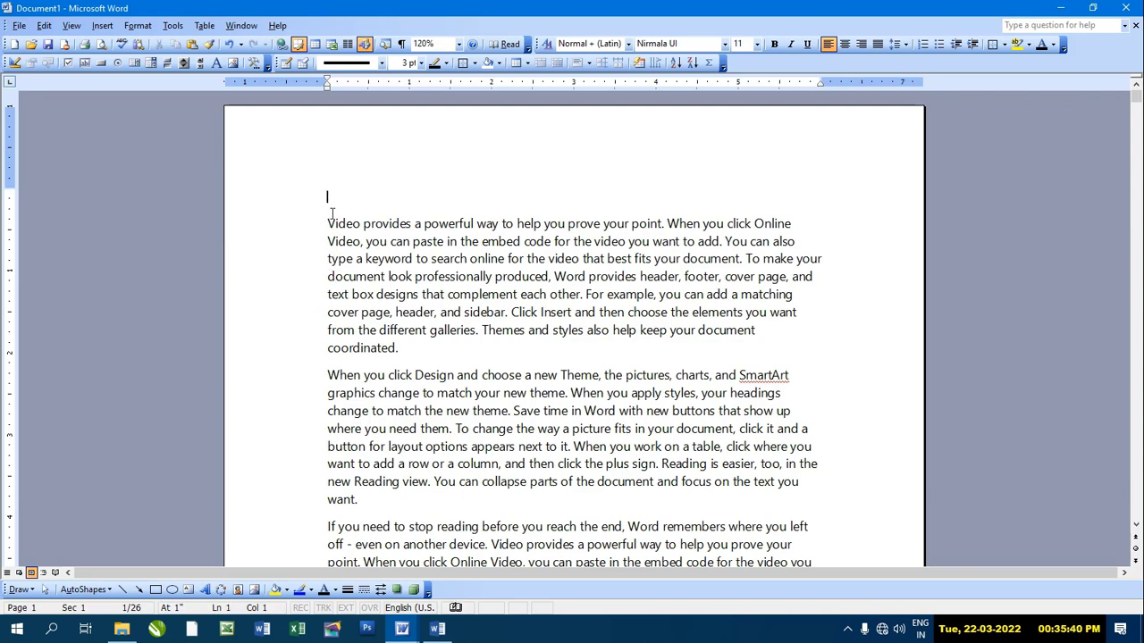
left_click(102, 27)
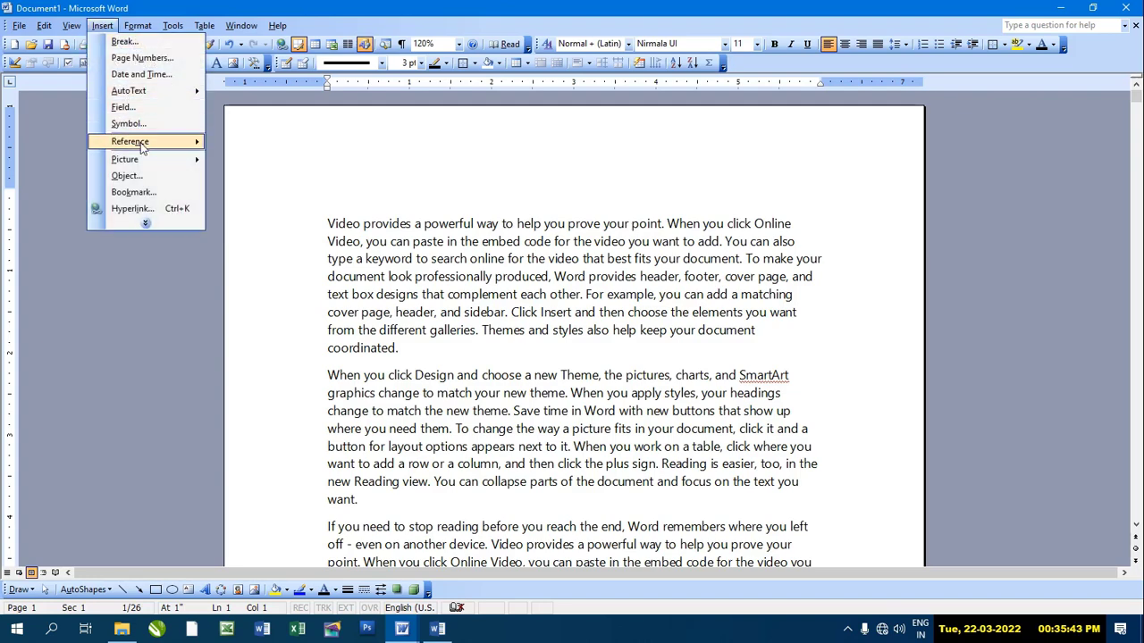
mouse_move(130, 141)
left_click(248, 179)
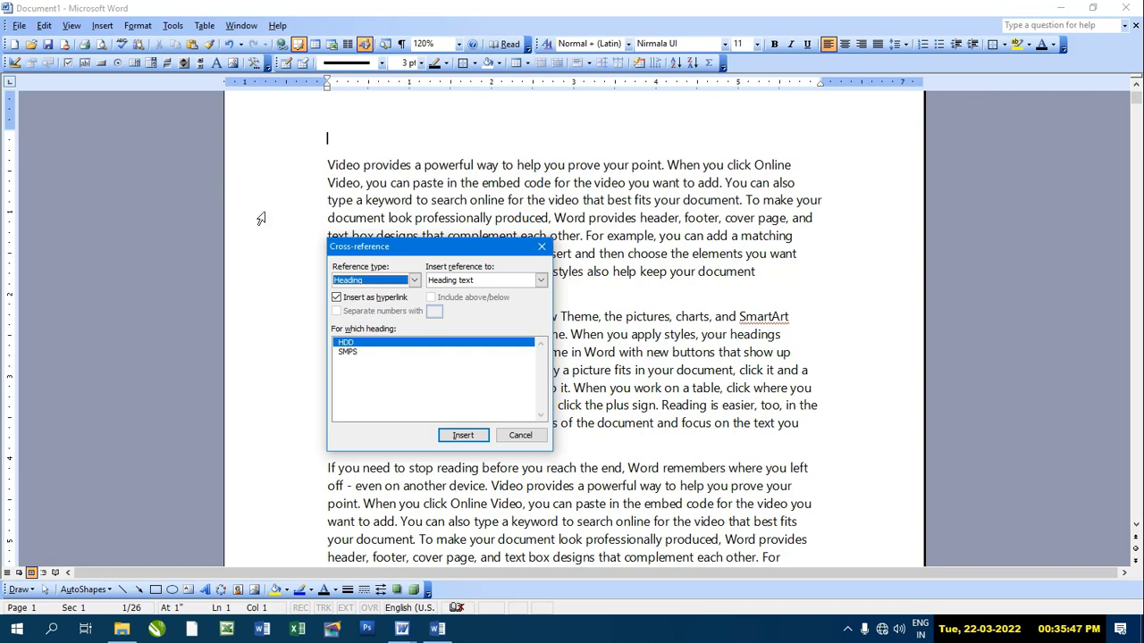
left_click(413, 280)
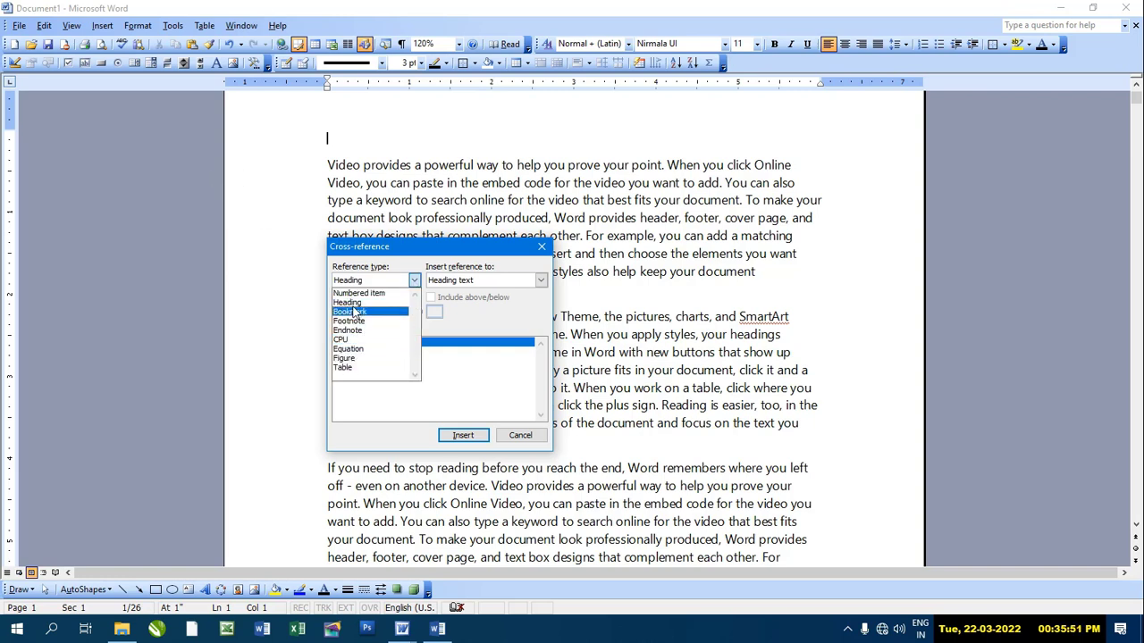
left_click(348, 302)
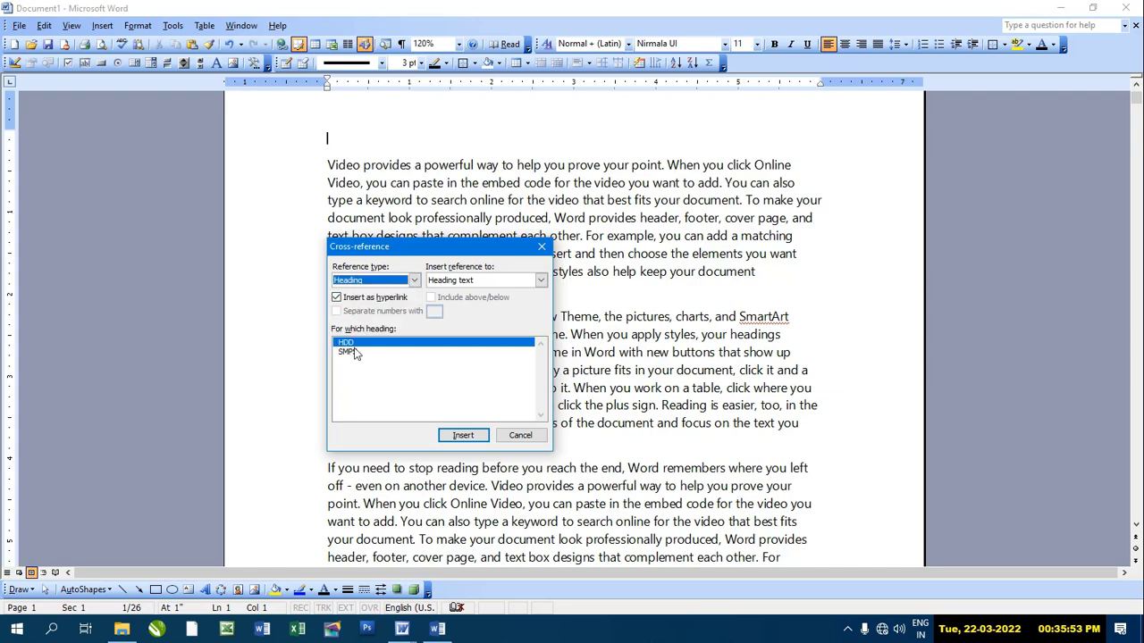
left_click(463, 438)
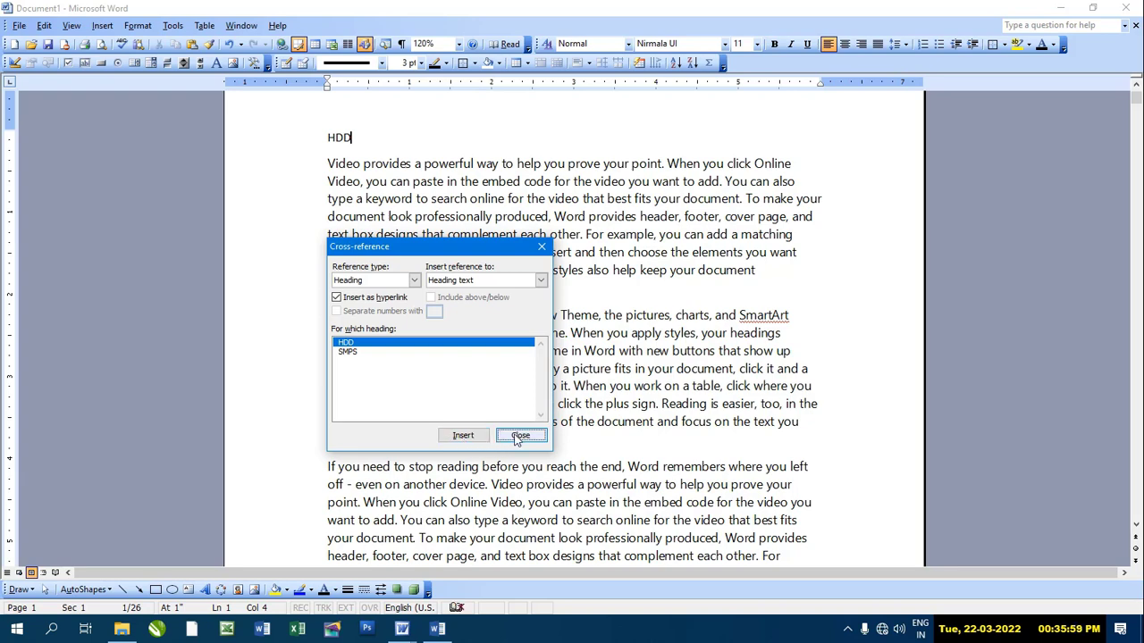
left_click(379, 132)
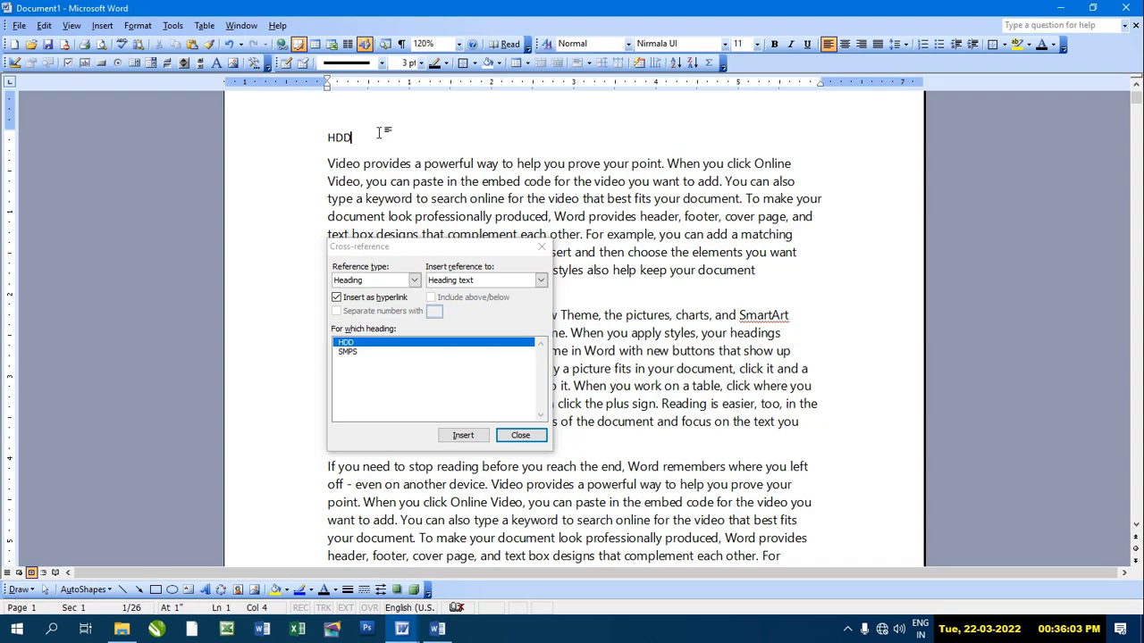
key("Return")
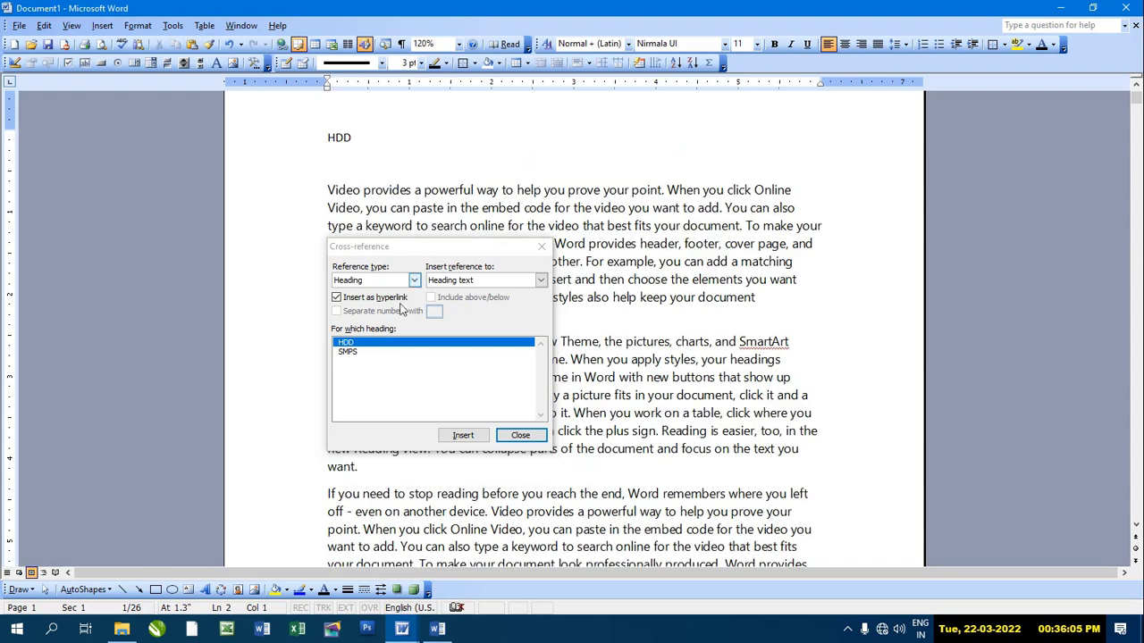
left_click(354, 360)
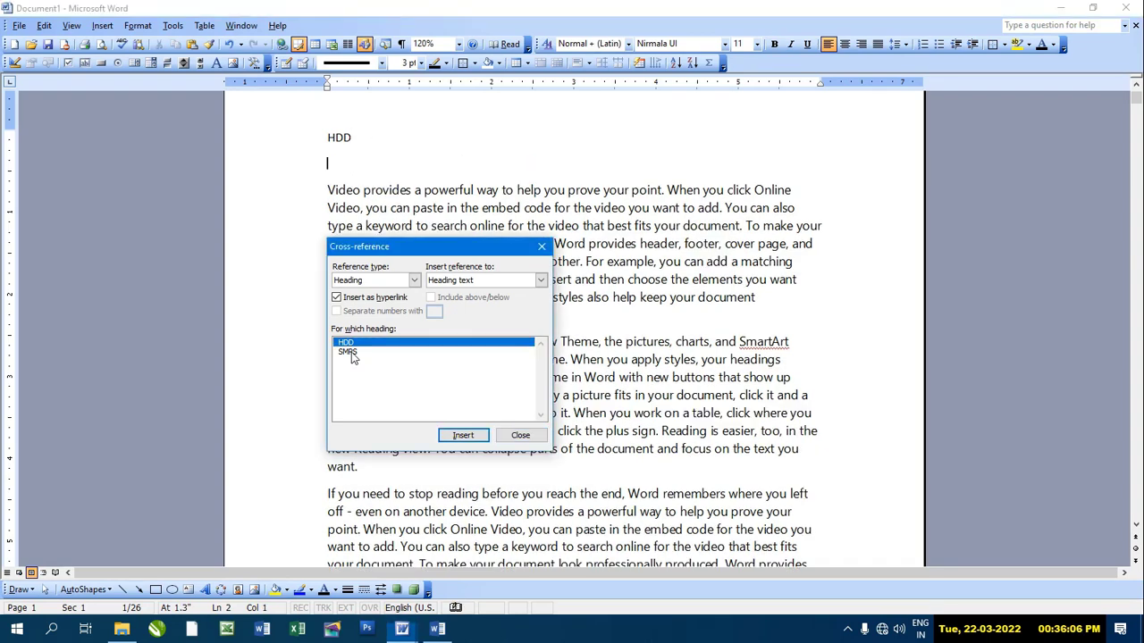
left_click(462, 435)
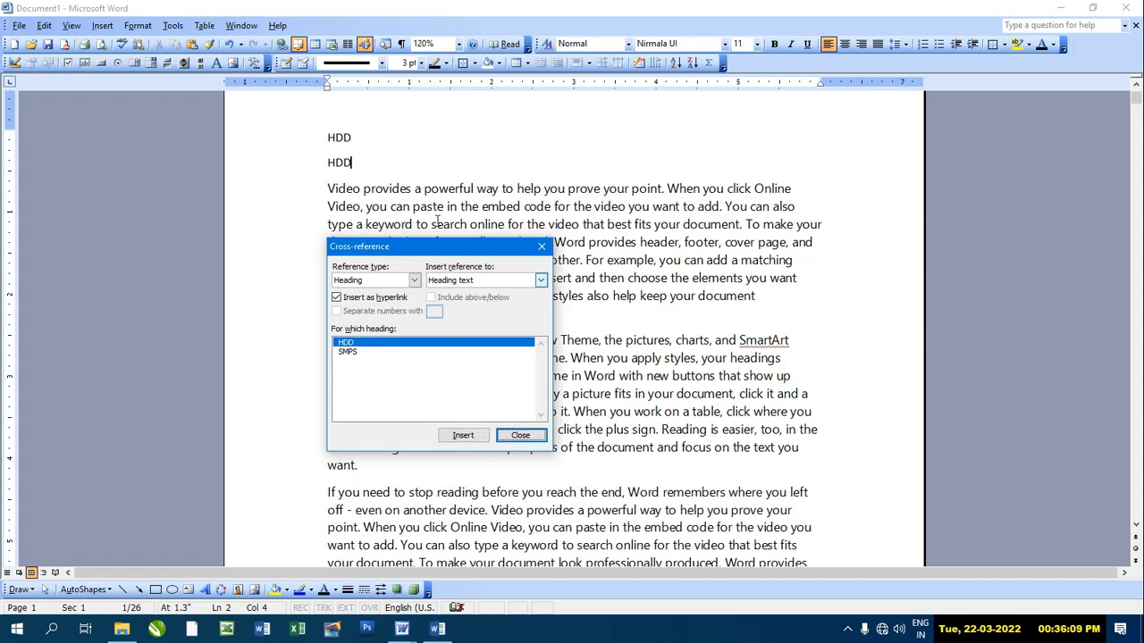
left_click(390, 156)
key("BackSpace")
key("BackSpace")
key("BackSpace")
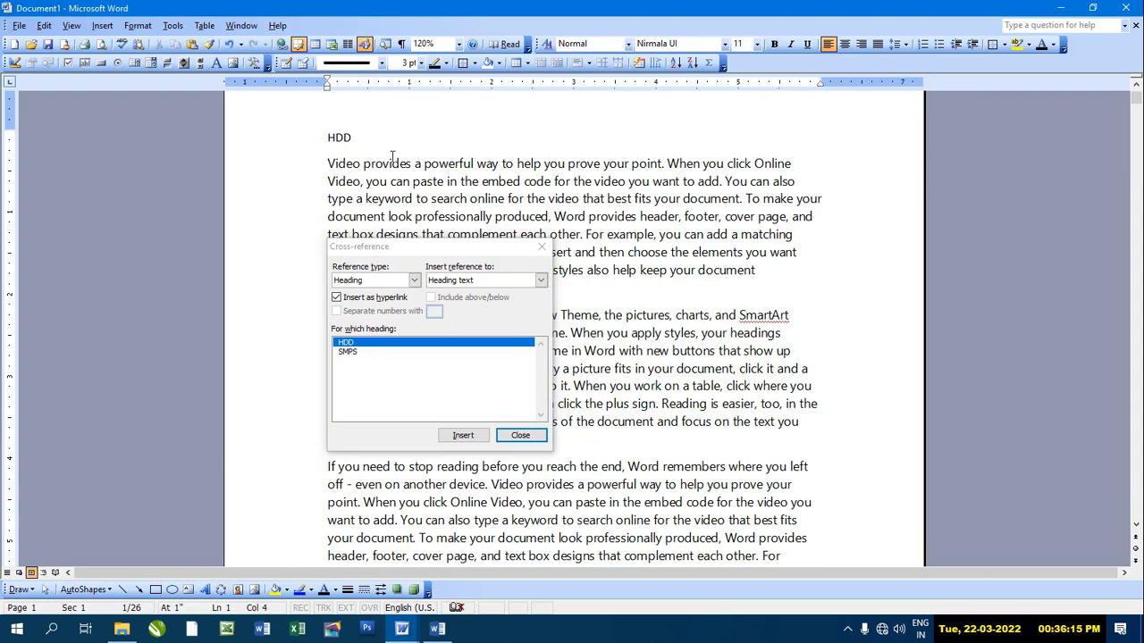
left_click(524, 390)
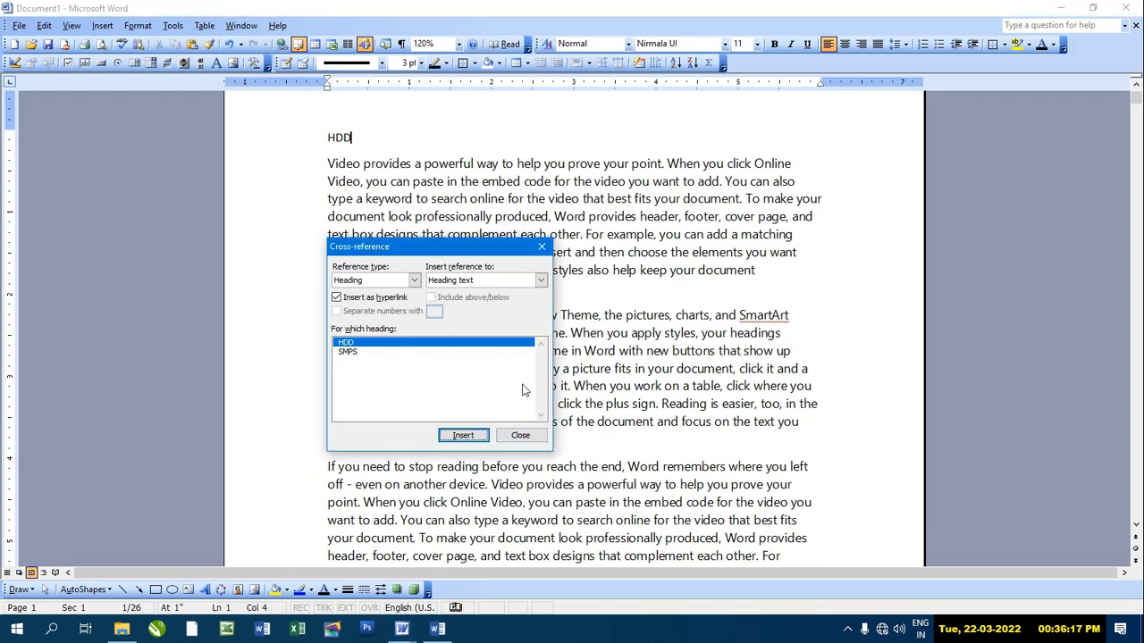
left_click(520, 435)
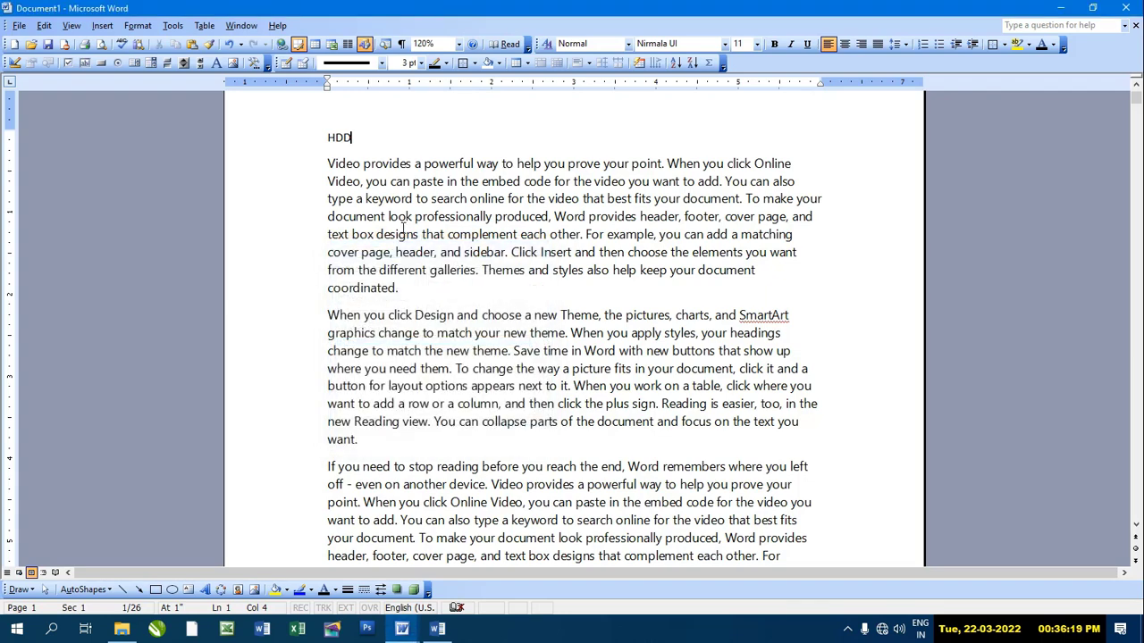
Step: Add a cross-reference to the SMPS heading on the next line
key("Return")
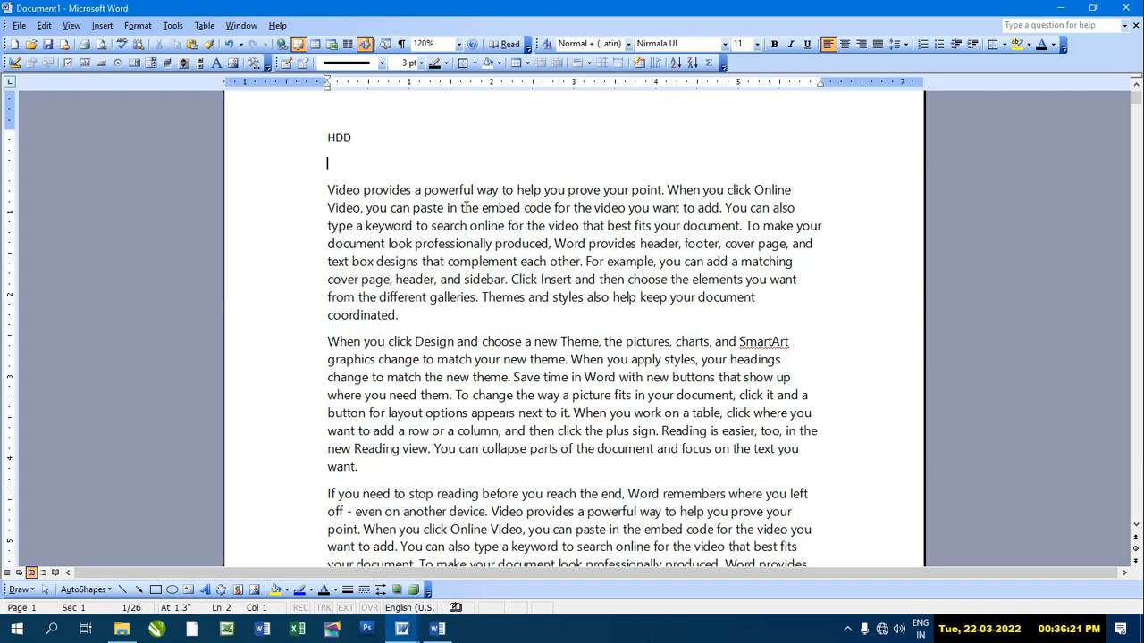
left_click(103, 27)
mouse_move(130, 142)
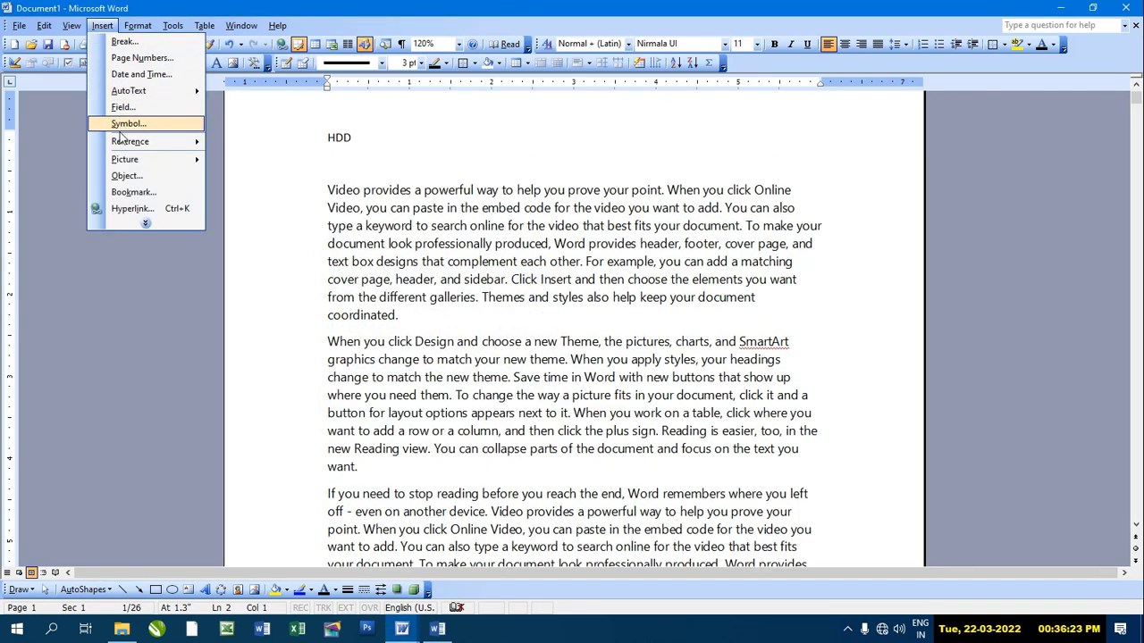
left_click(259, 176)
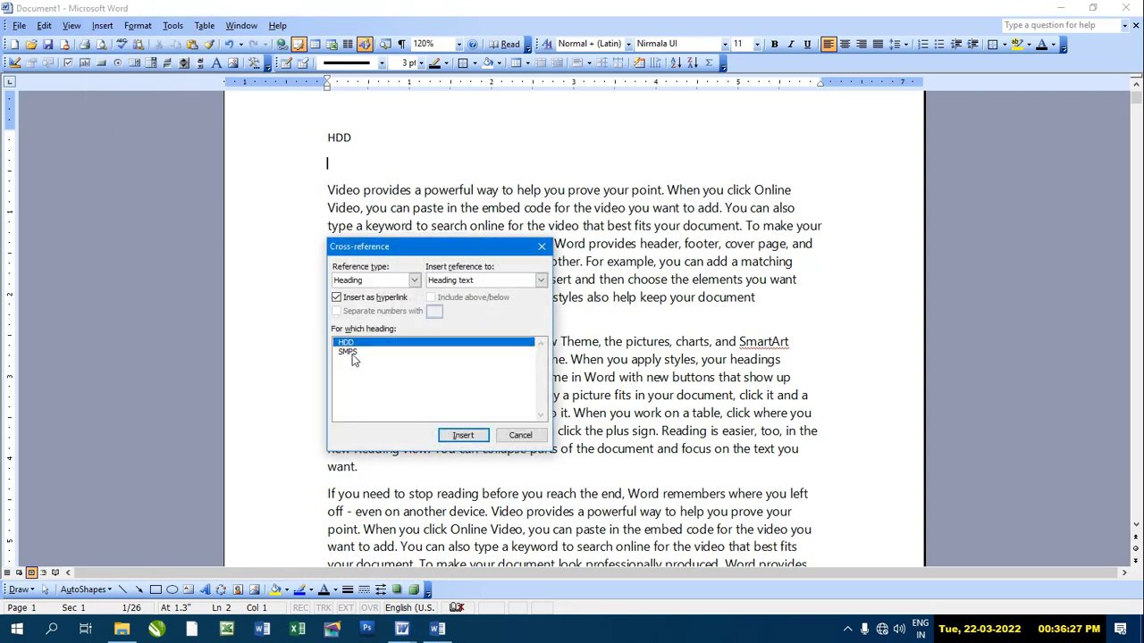
left_click(351, 355)
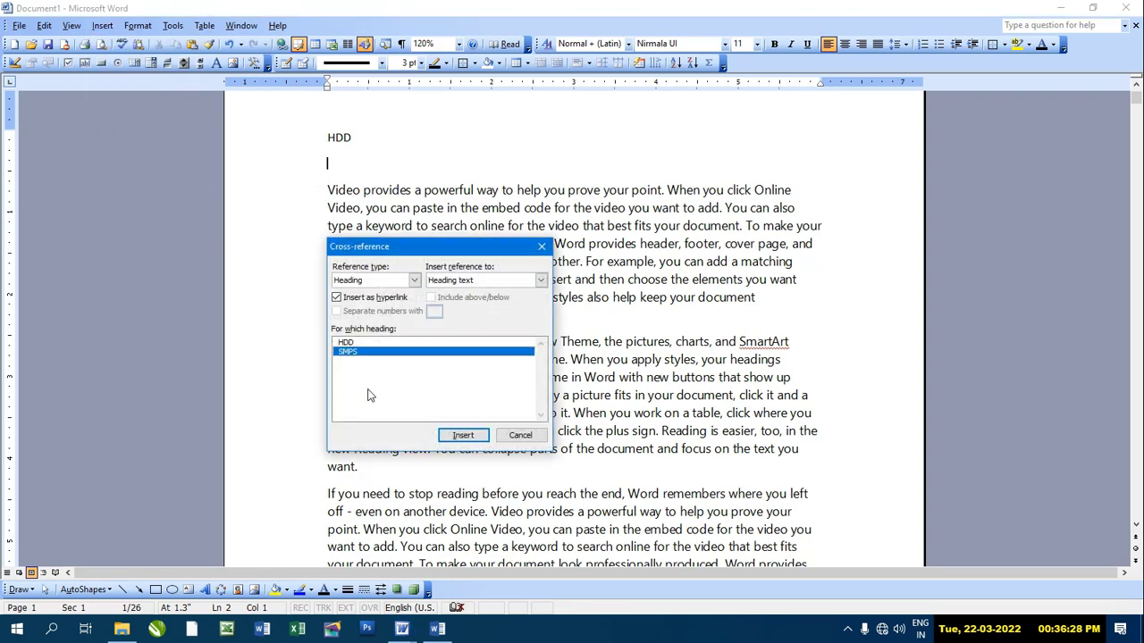
left_click(461, 438)
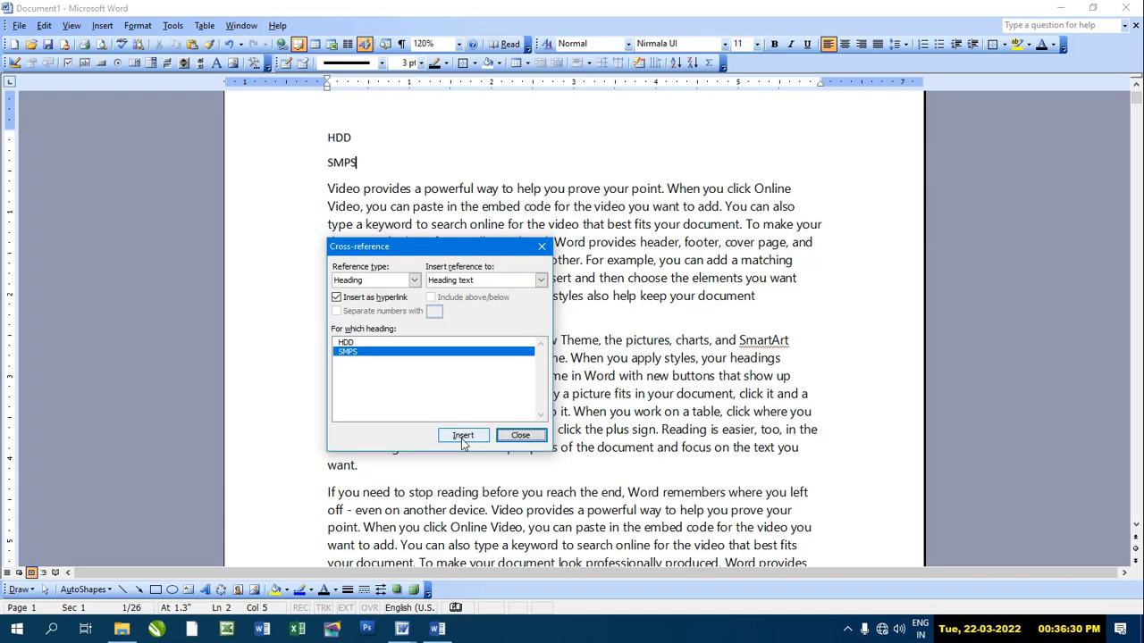
left_click(521, 436)
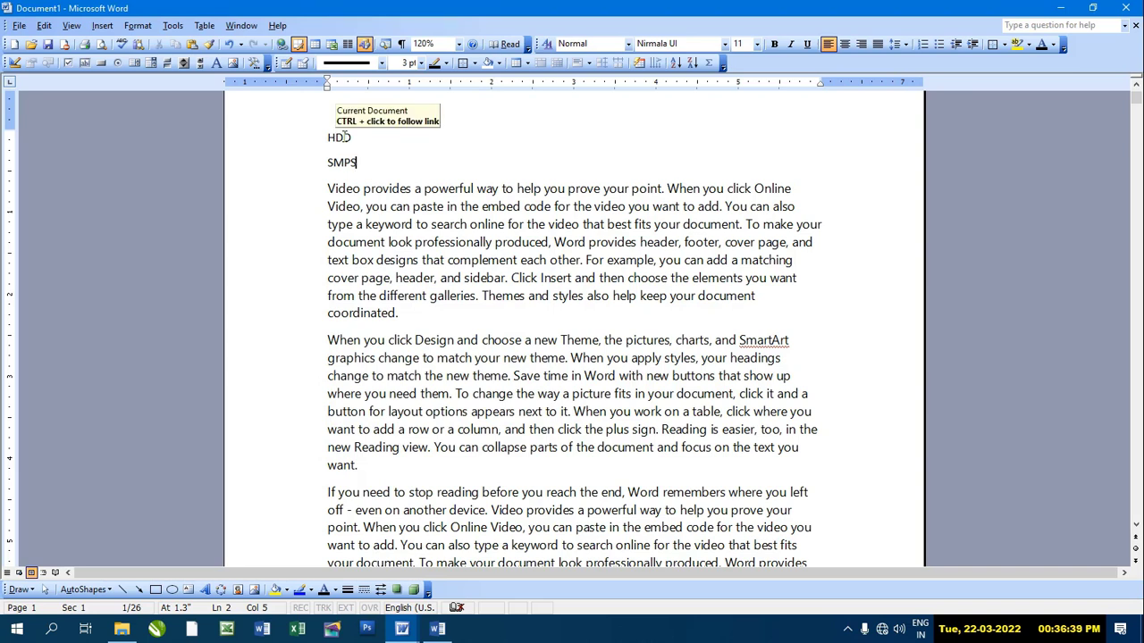
Step: Follow the HDD and SMPS links to confirm each jumps to its heading
left_click(345, 143, "ctrl")
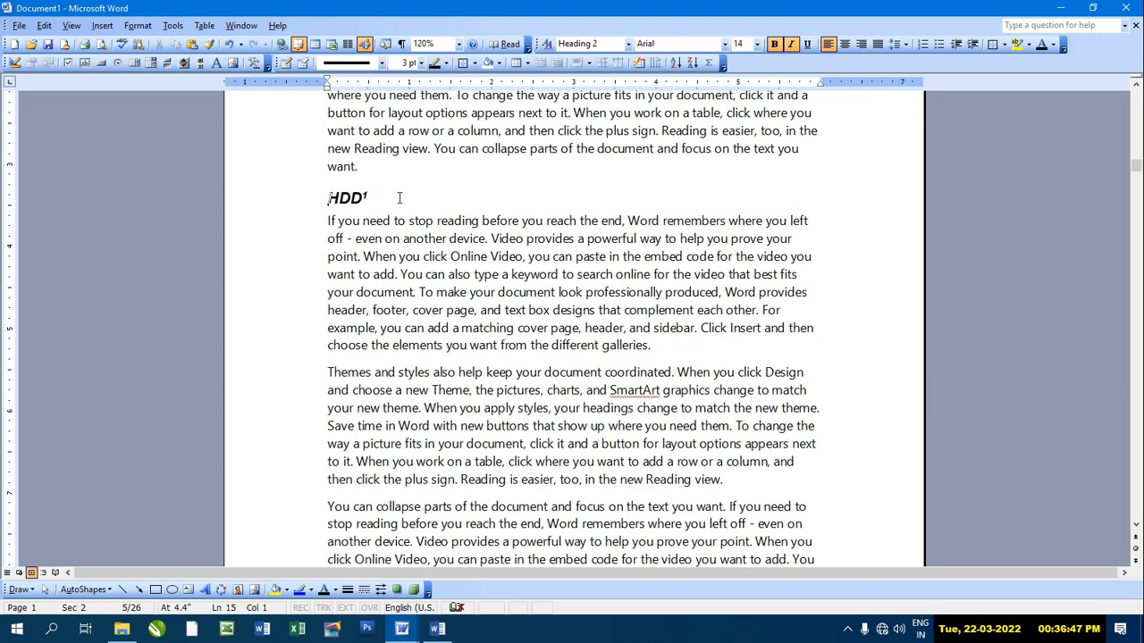
key("ctrl+Home")
left_click(417, 231)
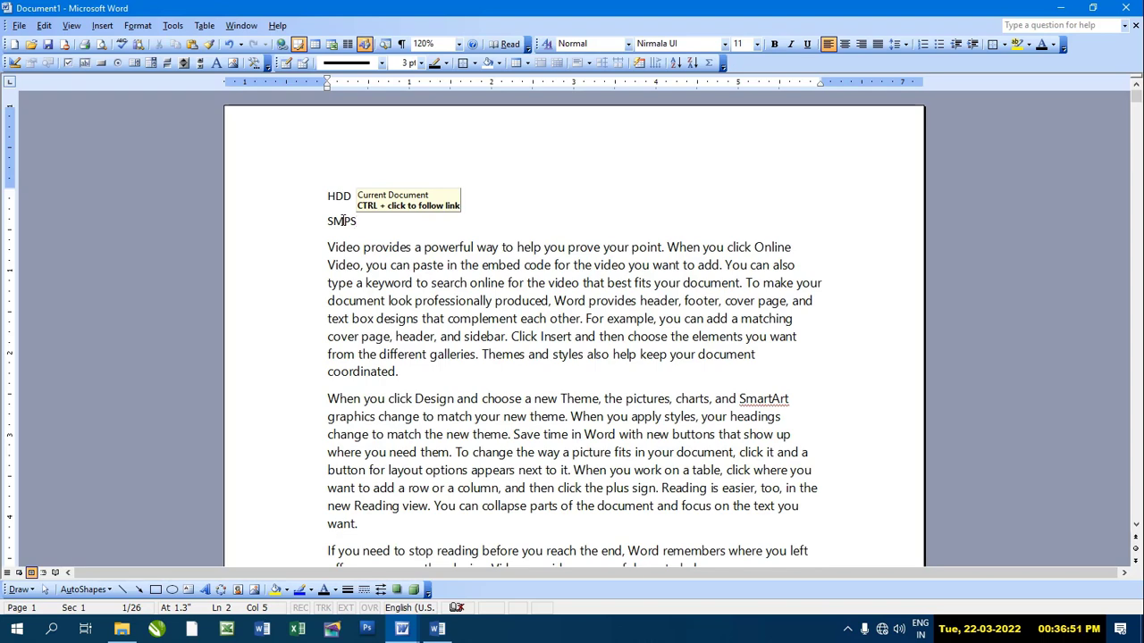
left_click(342, 221, "ctrl")
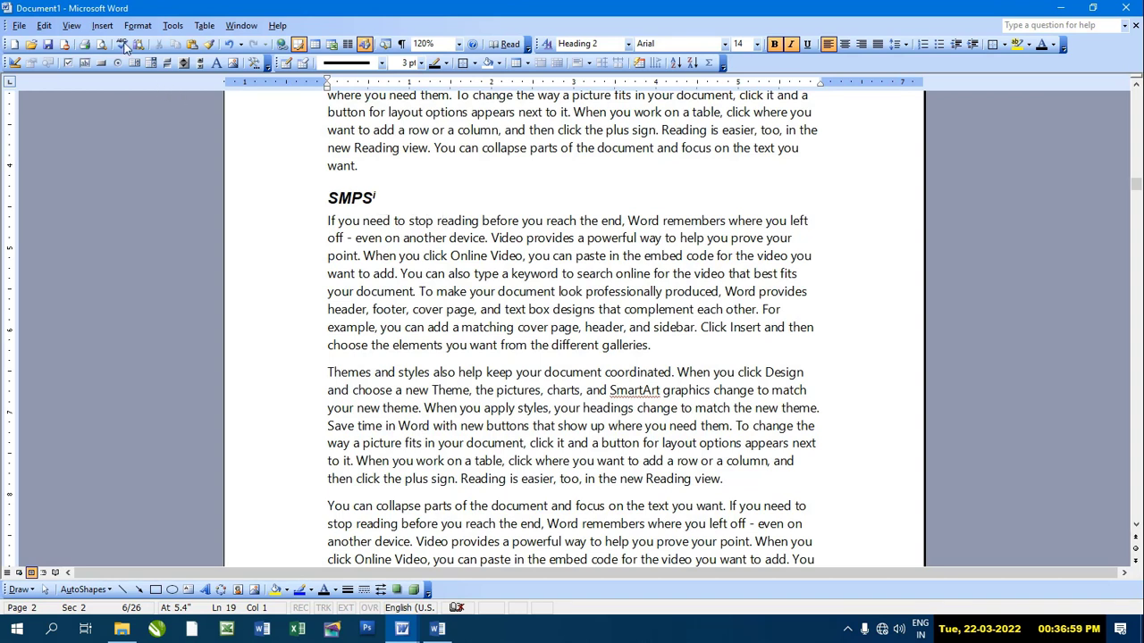
left_click(102, 25)
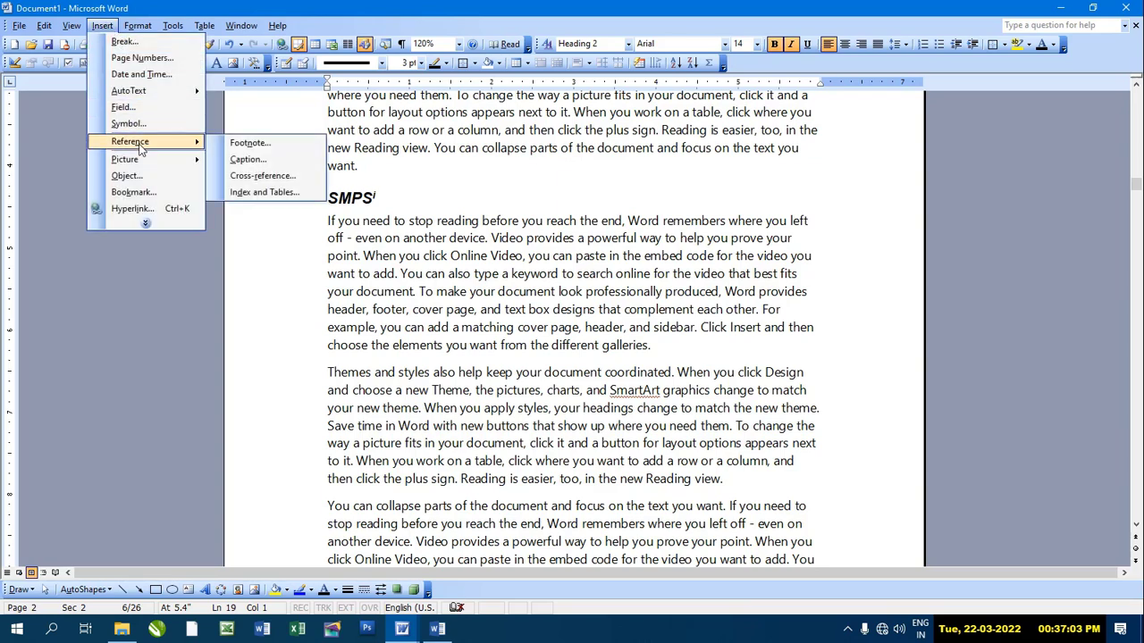
mouse_move(143, 141)
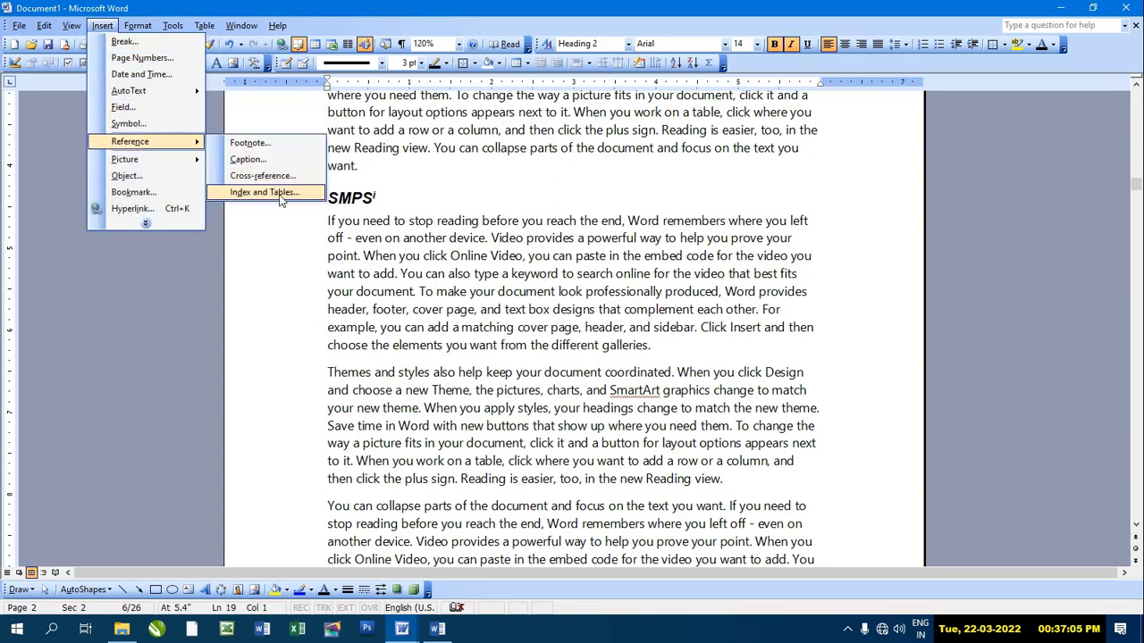
left_click(279, 261)
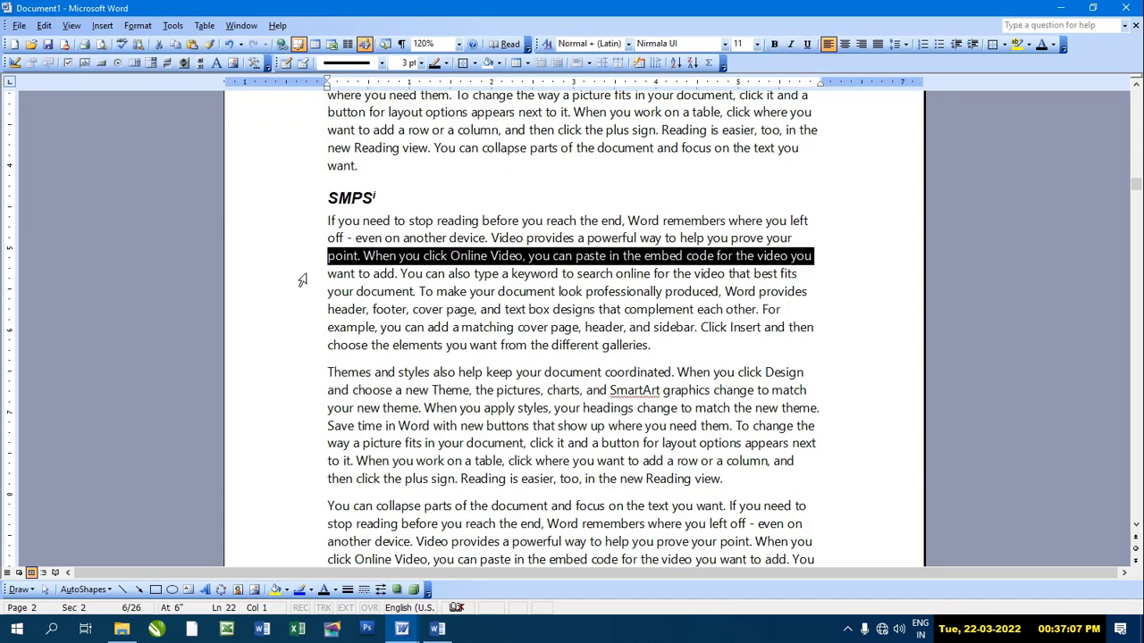
left_click(881, 273)
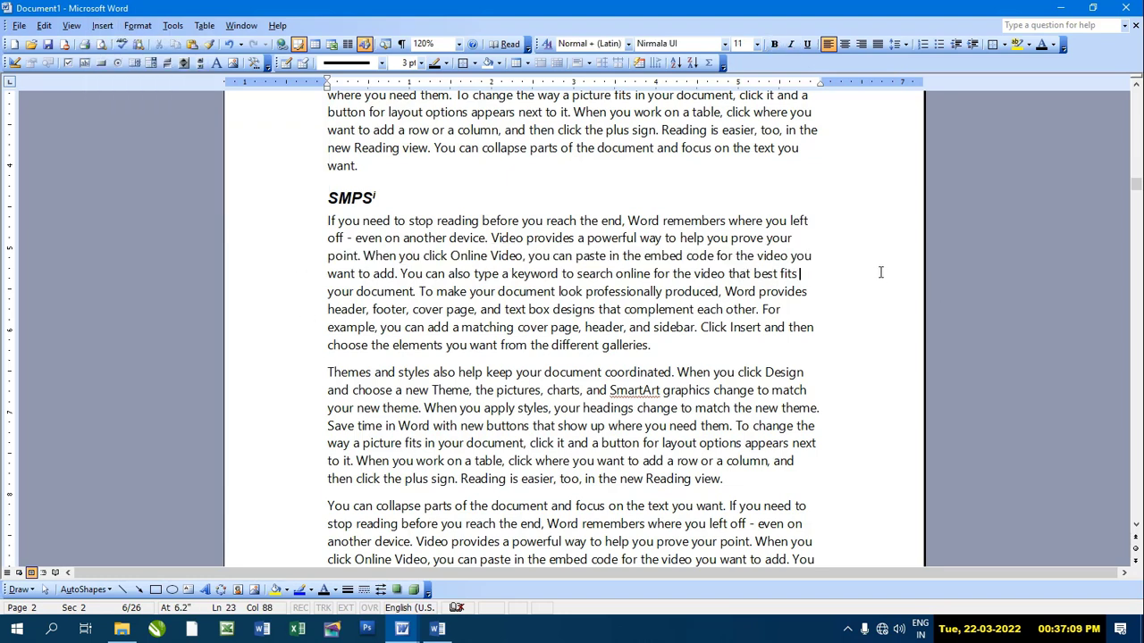
mouse_move(401, 629)
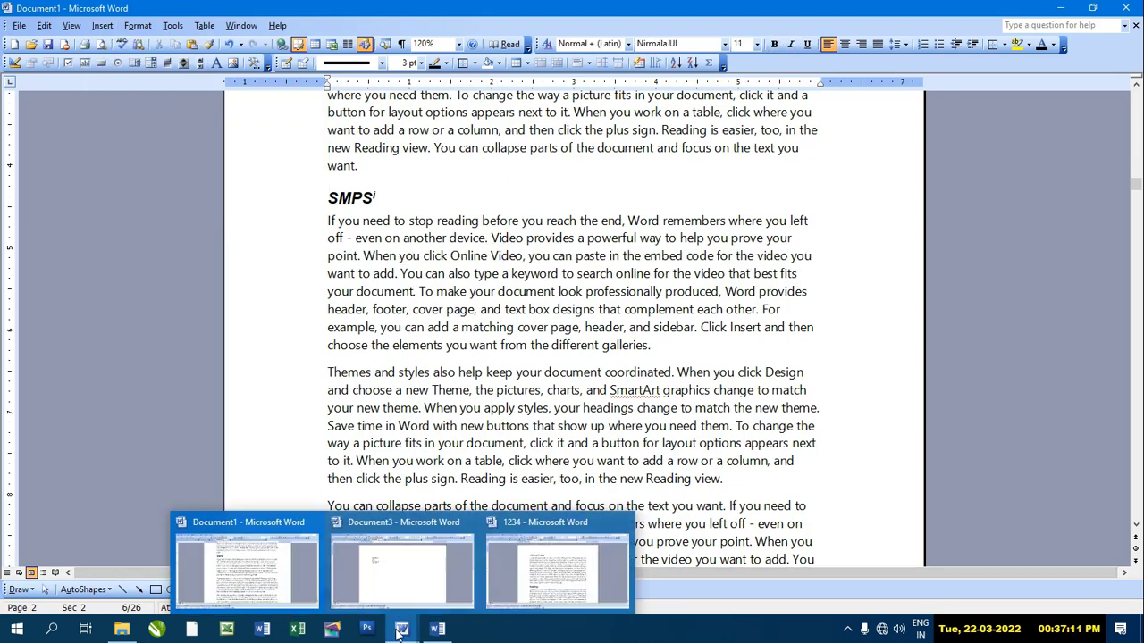
Step: In the 1234 document, add a blank line above the Video provides heading
left_click(563, 581)
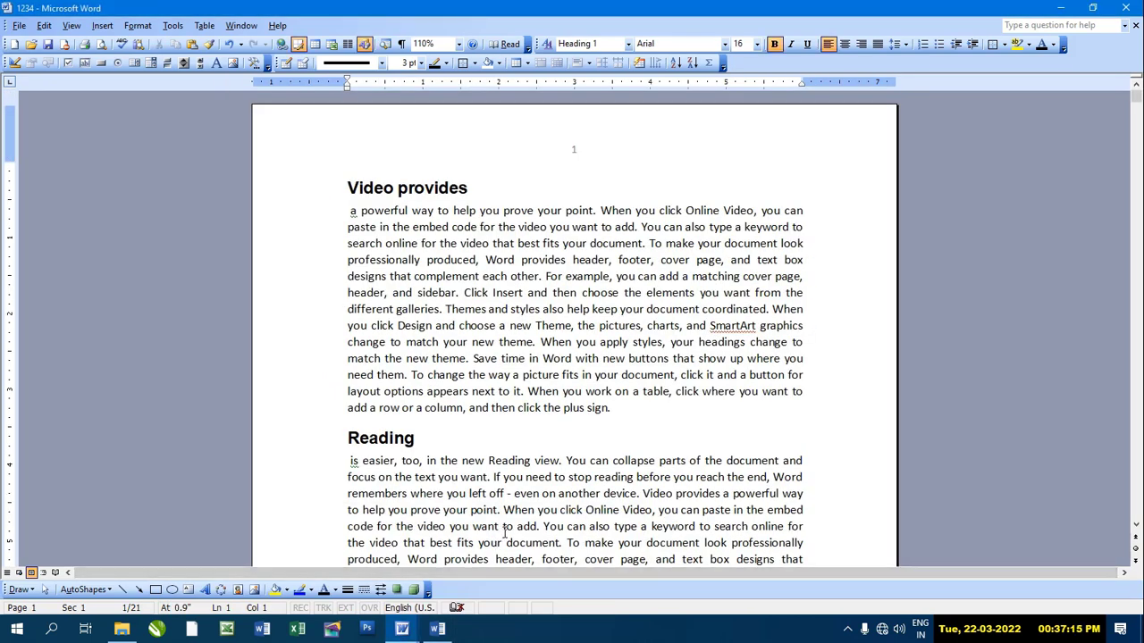
key("Return")
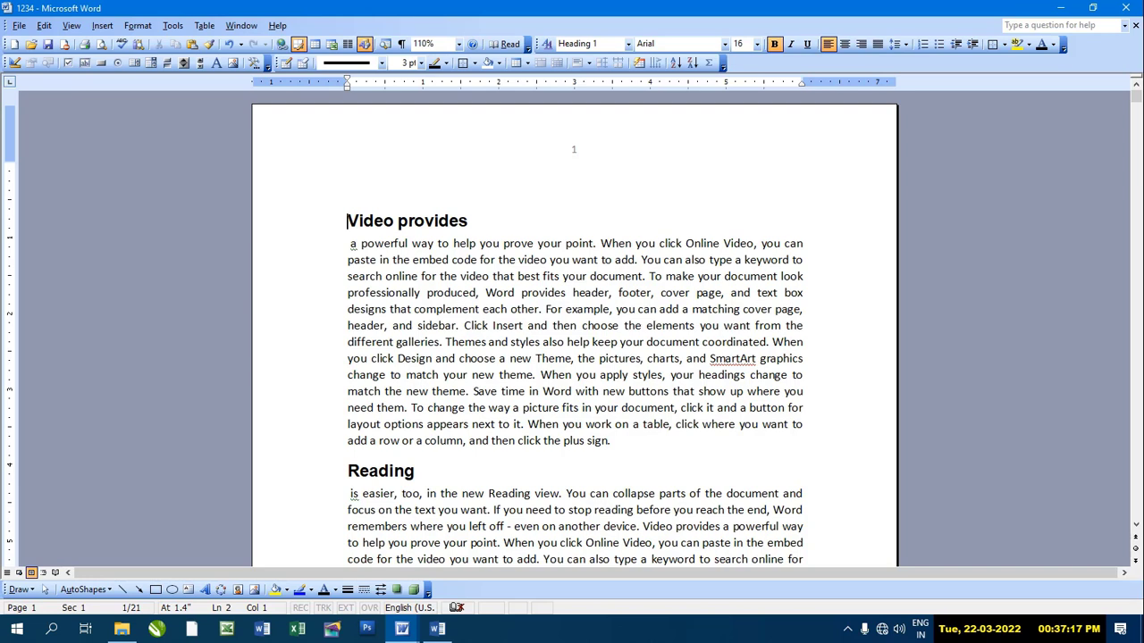
left_click(348, 187)
Step: Open Index and Tables and review the Index, Table of Figures and Table of Contents tabs
left_click(100, 31)
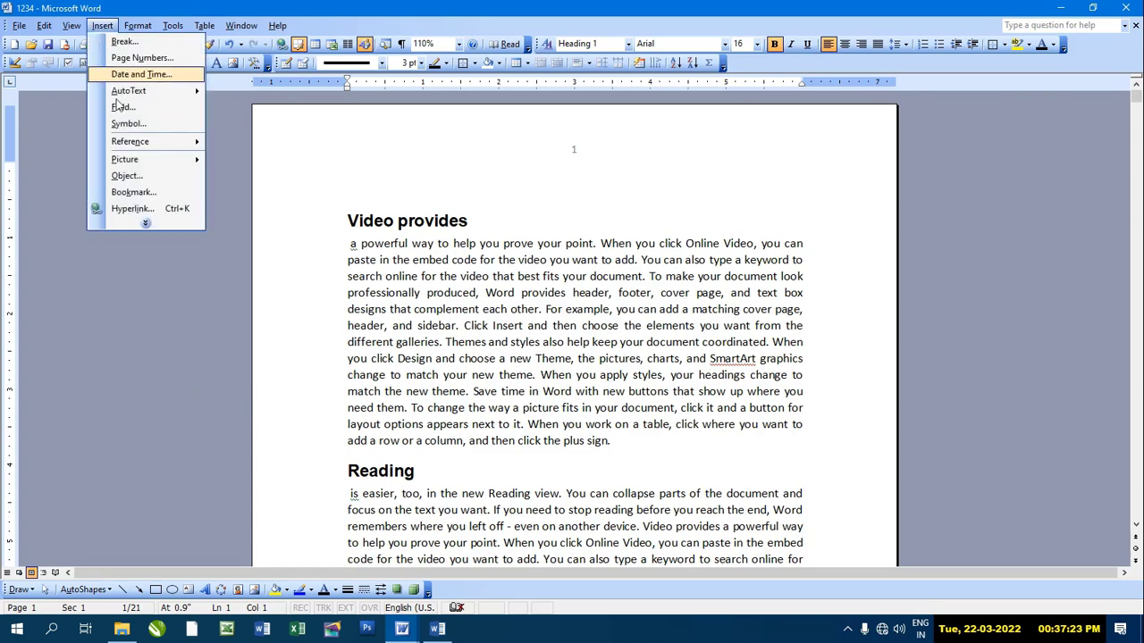
mouse_move(143, 141)
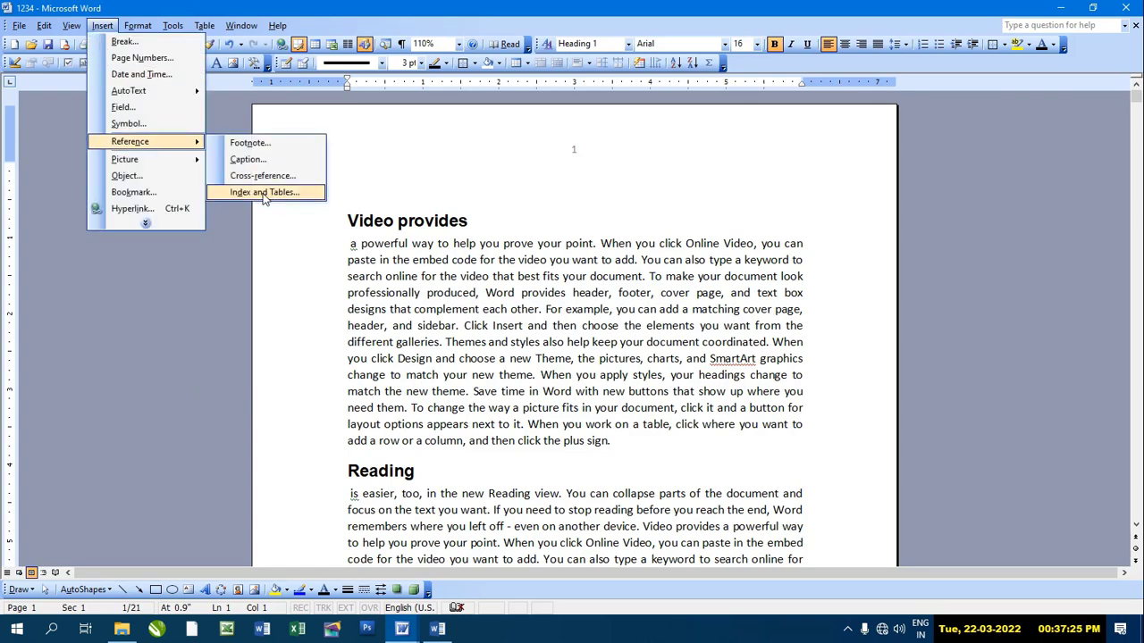
left_click(264, 194)
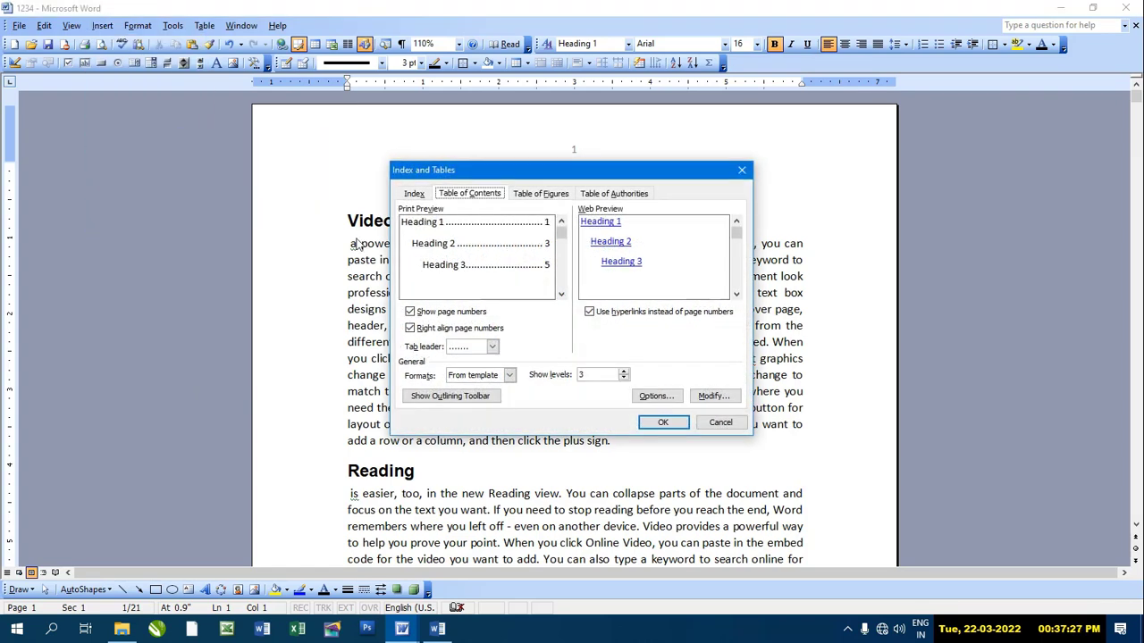
left_click(413, 194)
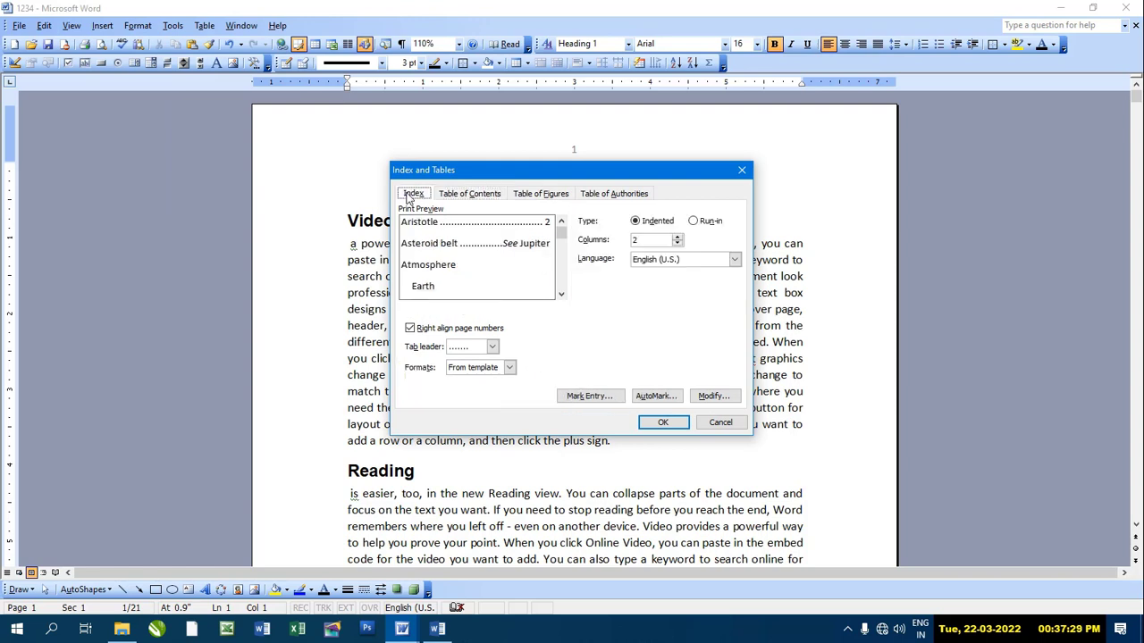
left_click(451, 196)
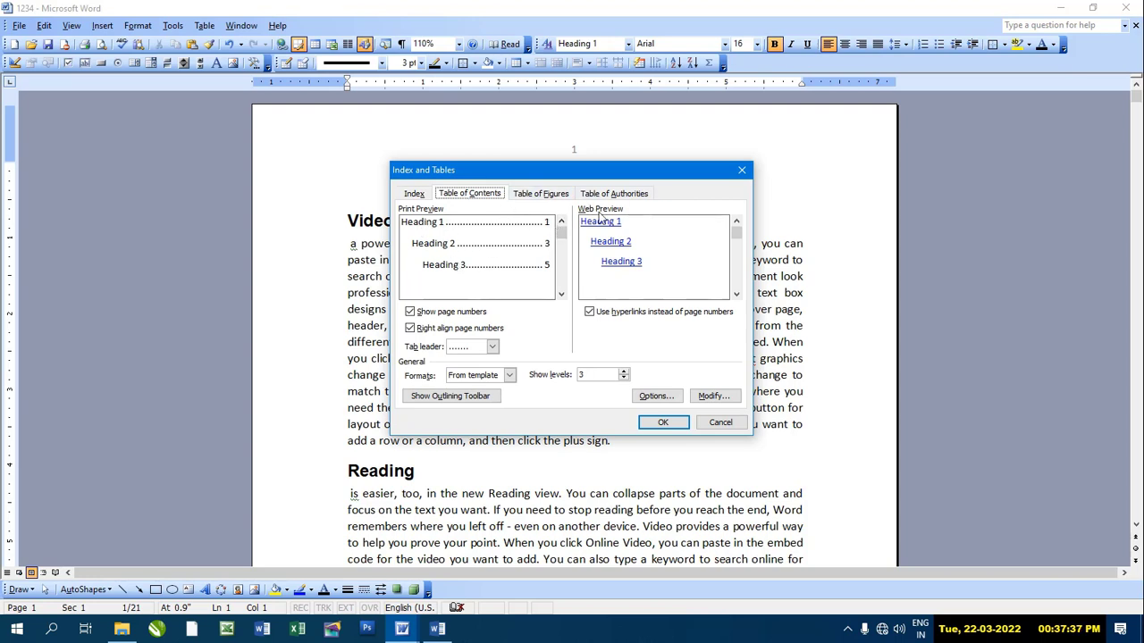
left_click(542, 194)
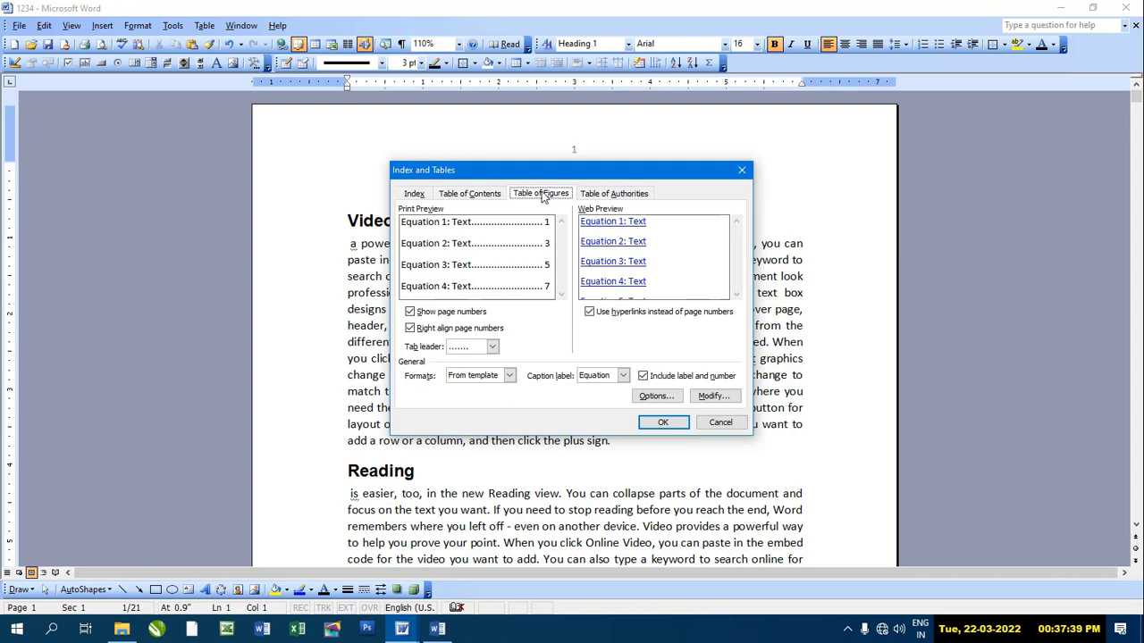
left_click(494, 195)
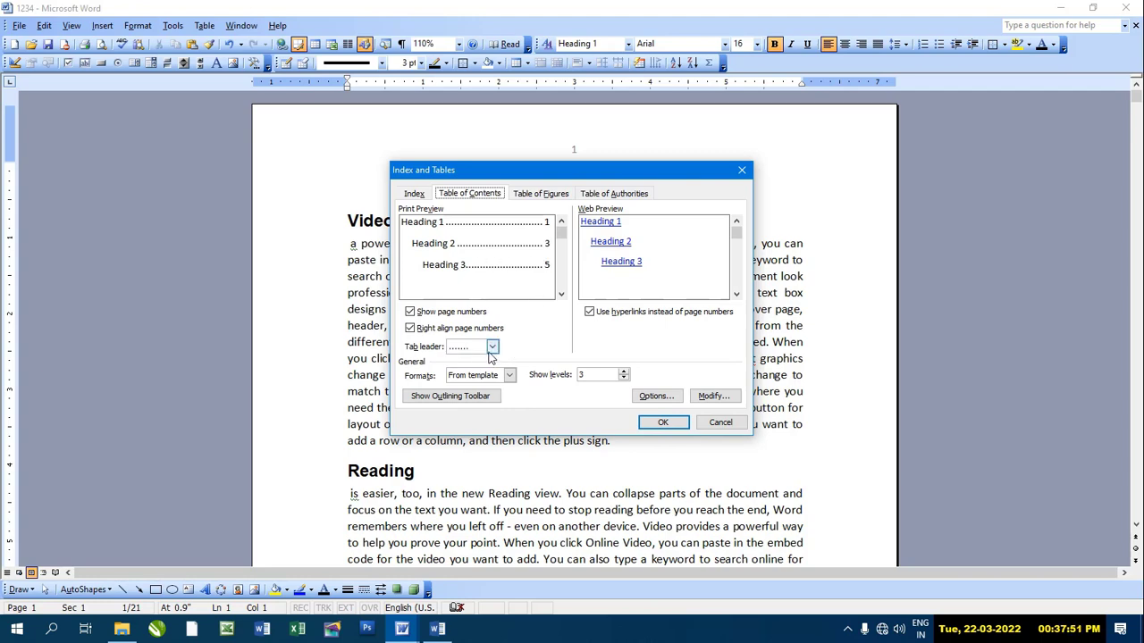
Step: Insert the table of contents and follow its Adobe premiere link, then return to the top
left_click(662, 425)
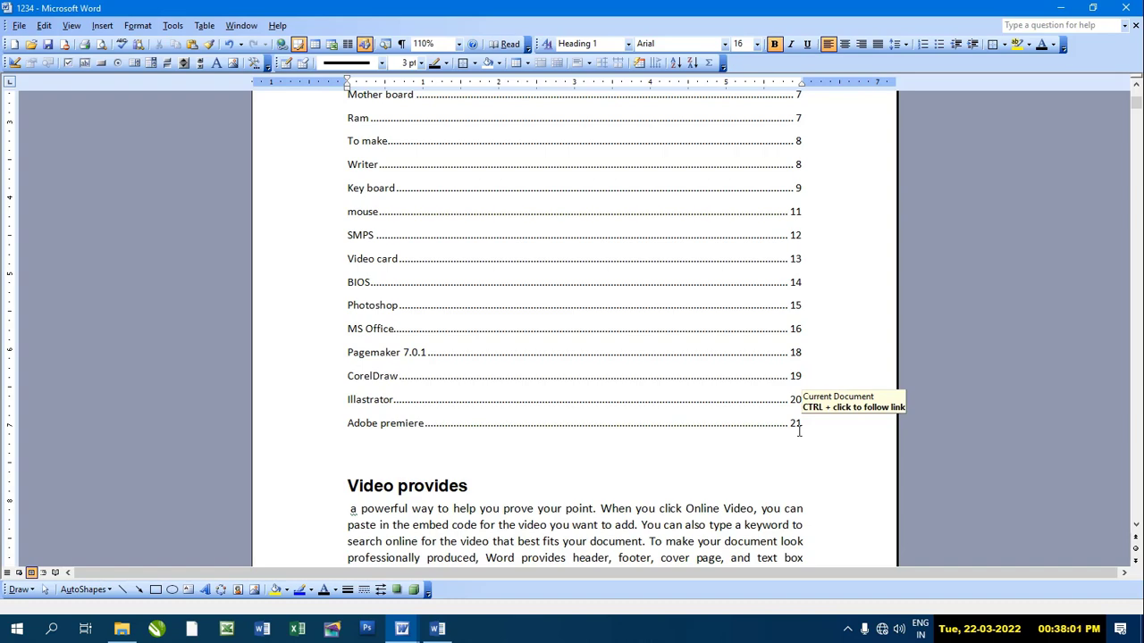
left_click(799, 431, "ctrl")
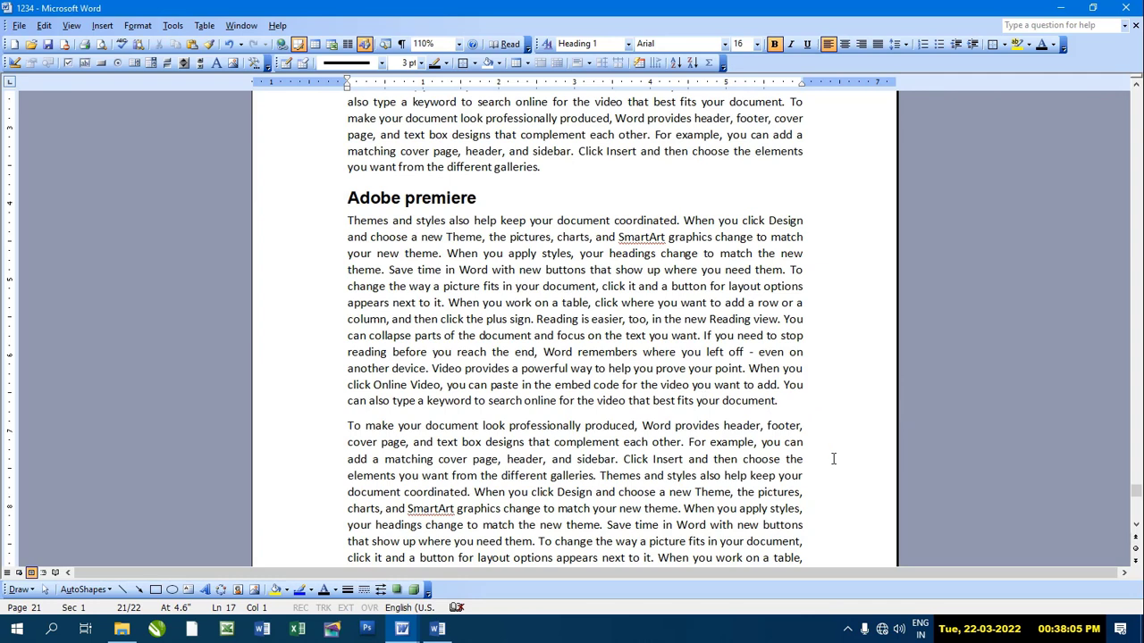
key("ctrl+Home")
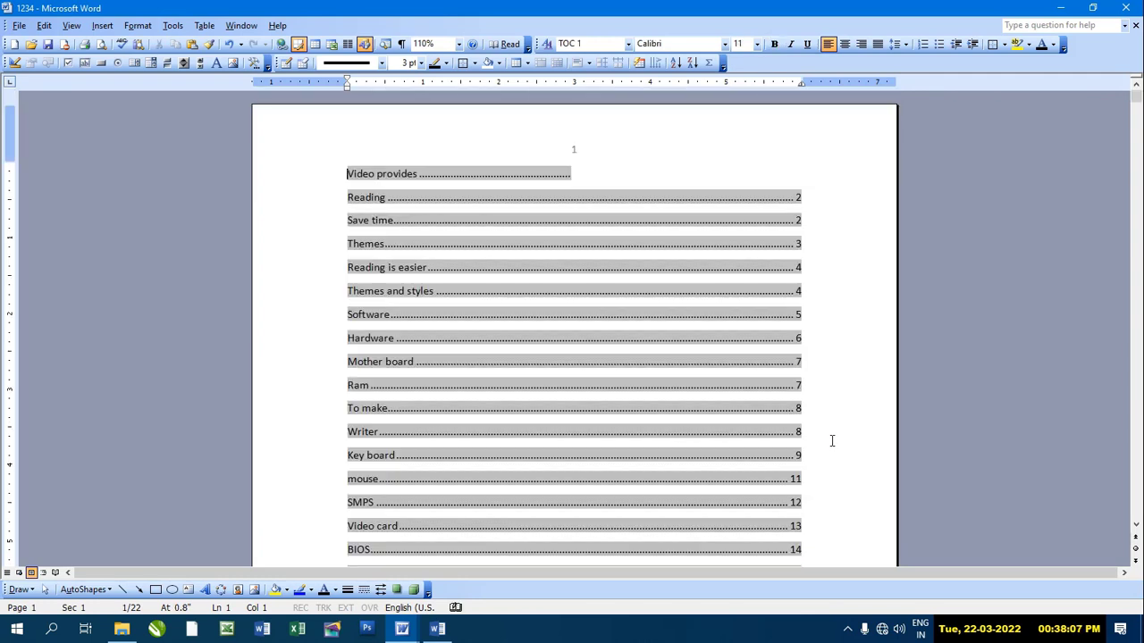
Step: Follow the table of contents' Hardware entry to its heading on page 6
left_click(873, 407)
left_click(346, 173)
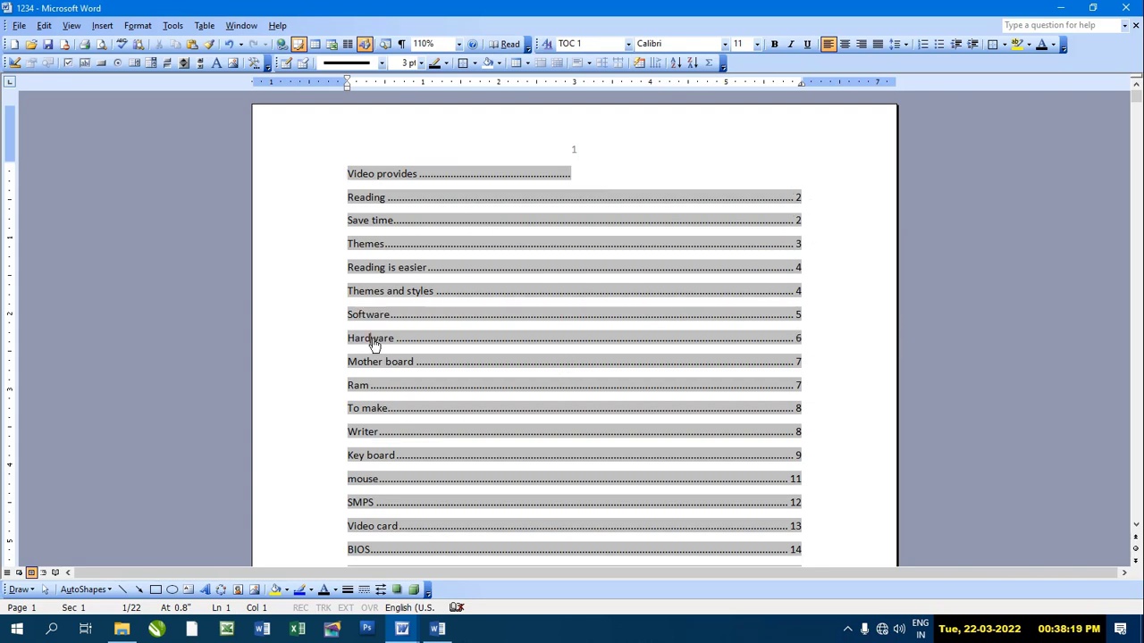
left_click(375, 340, "ctrl")
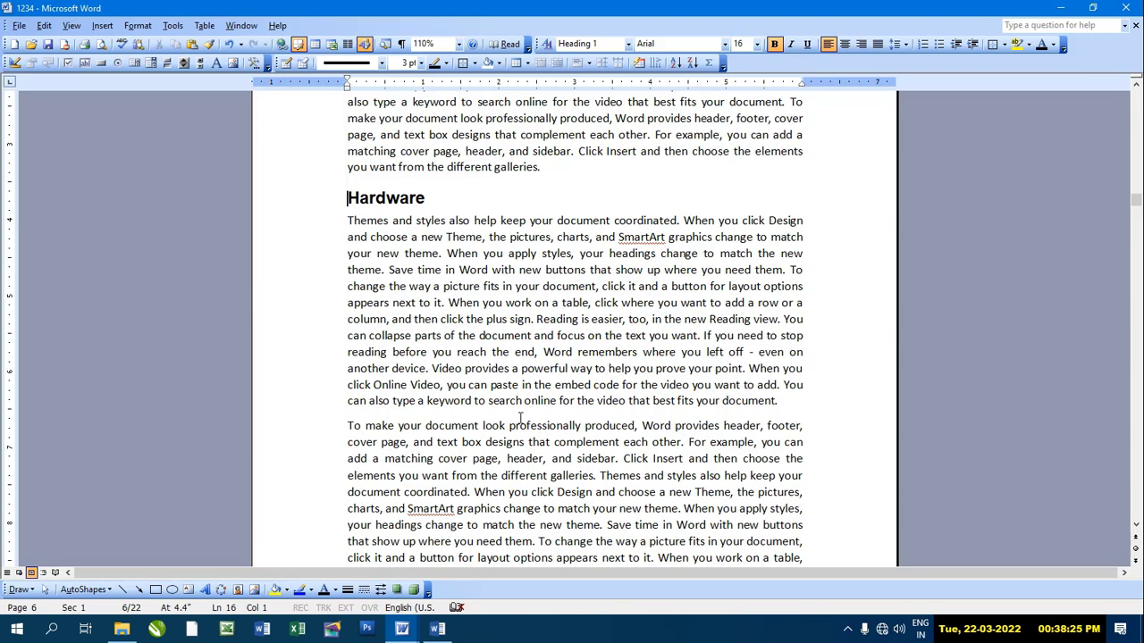
scroll(561, 393, "up", 4)
scroll(575, 384, "up", 1)
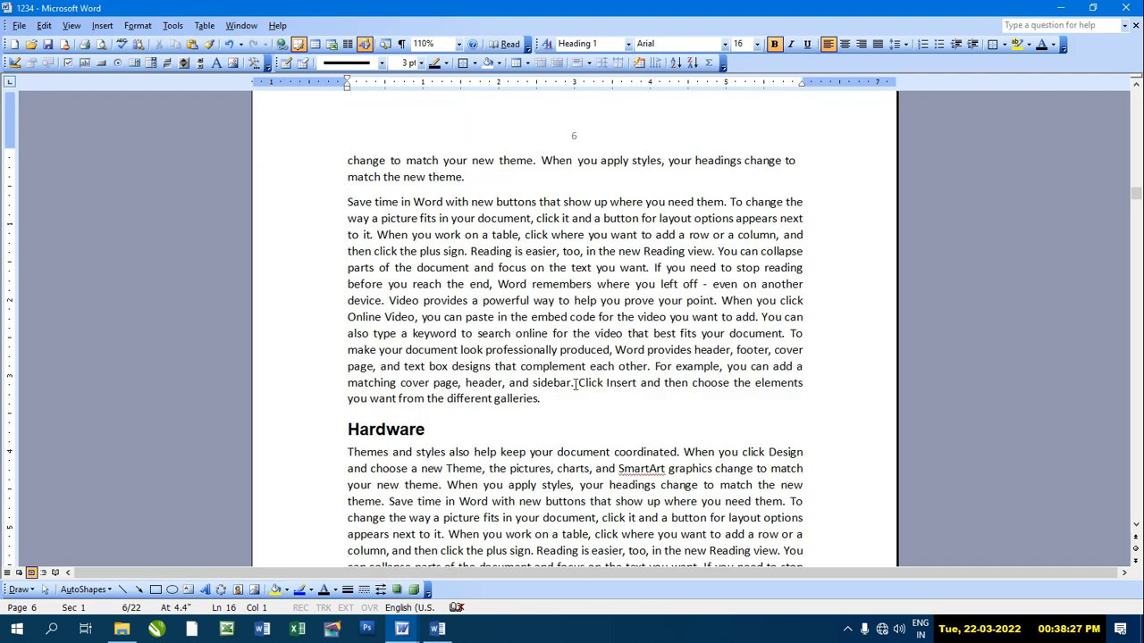
left_click(102, 25)
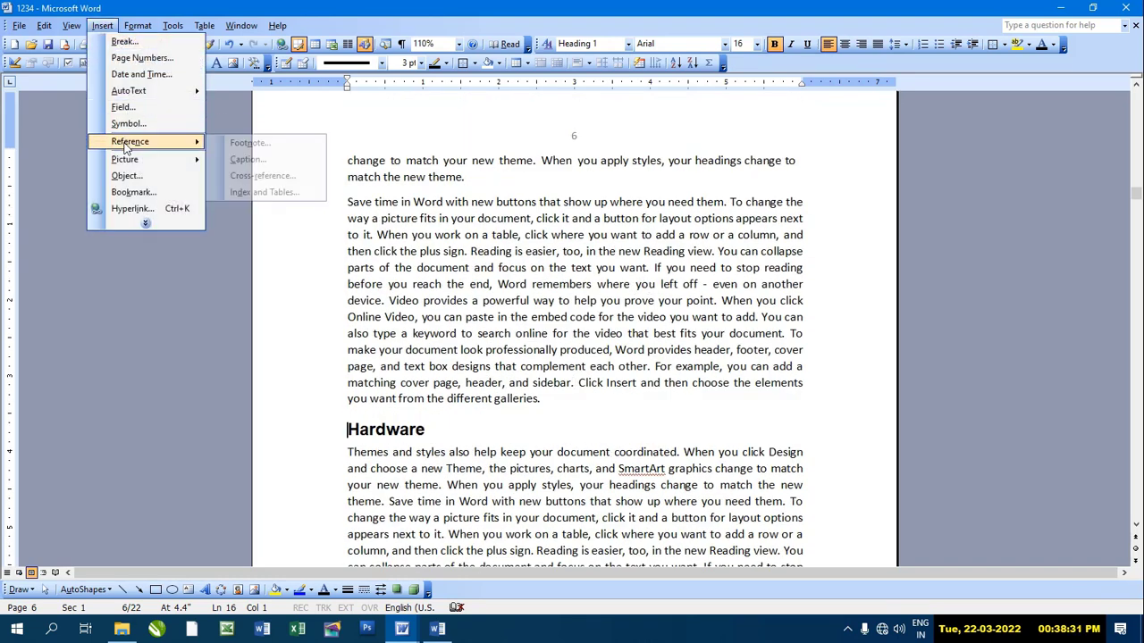
mouse_move(125, 159)
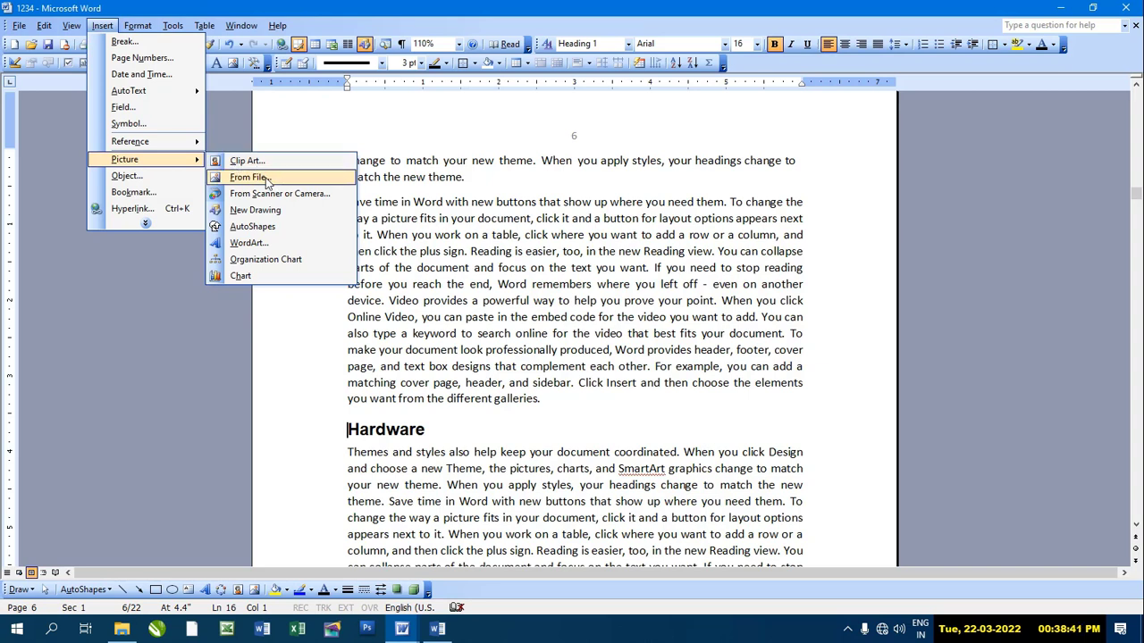
Step: Switch to Document3 and select and delete its equation text
left_click(401, 633)
left_click(409, 595)
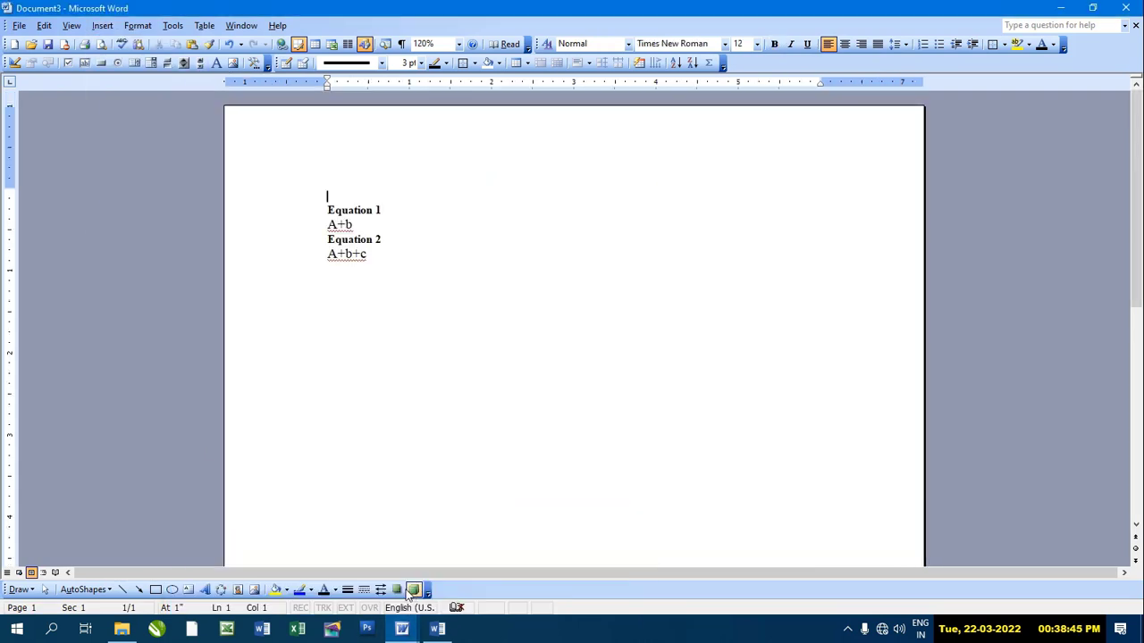
left_click_drag(384, 253, 301, 206)
Step: Insert picture 1 from file, then undo the insertion
left_click(102, 28)
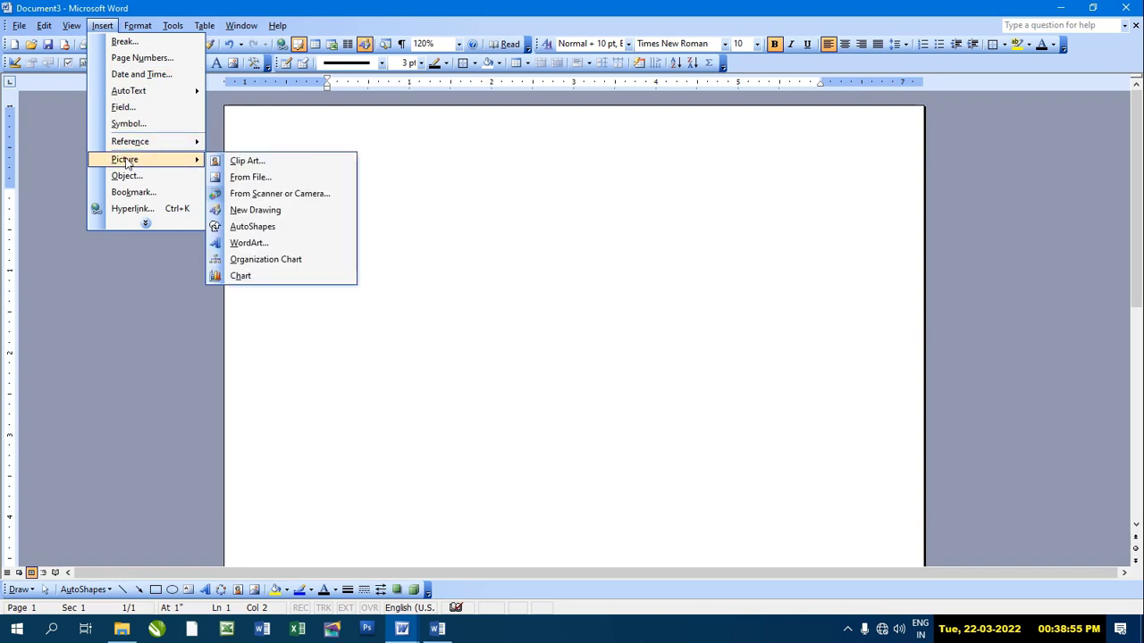
left_click(250, 178)
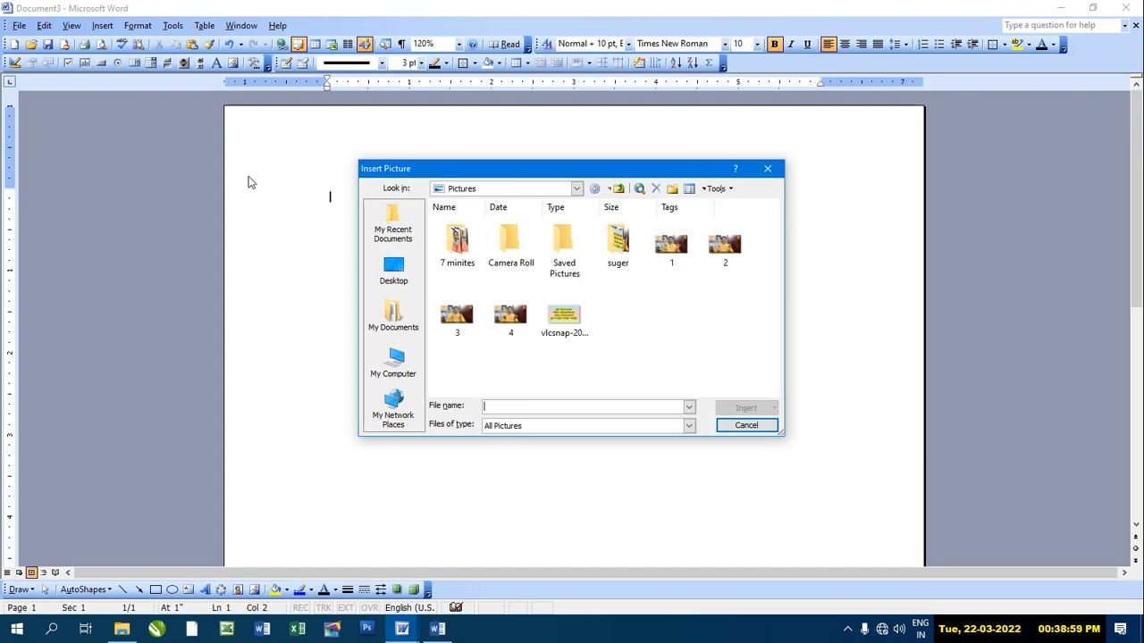
left_click(672, 246)
left_click(750, 408)
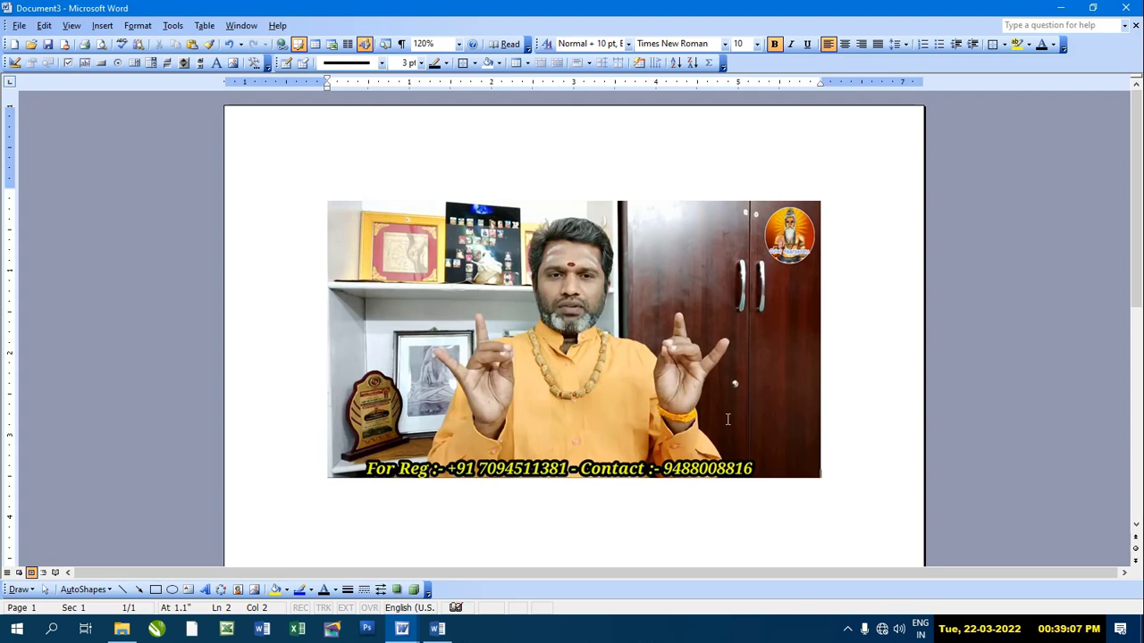
key("ctrl+z")
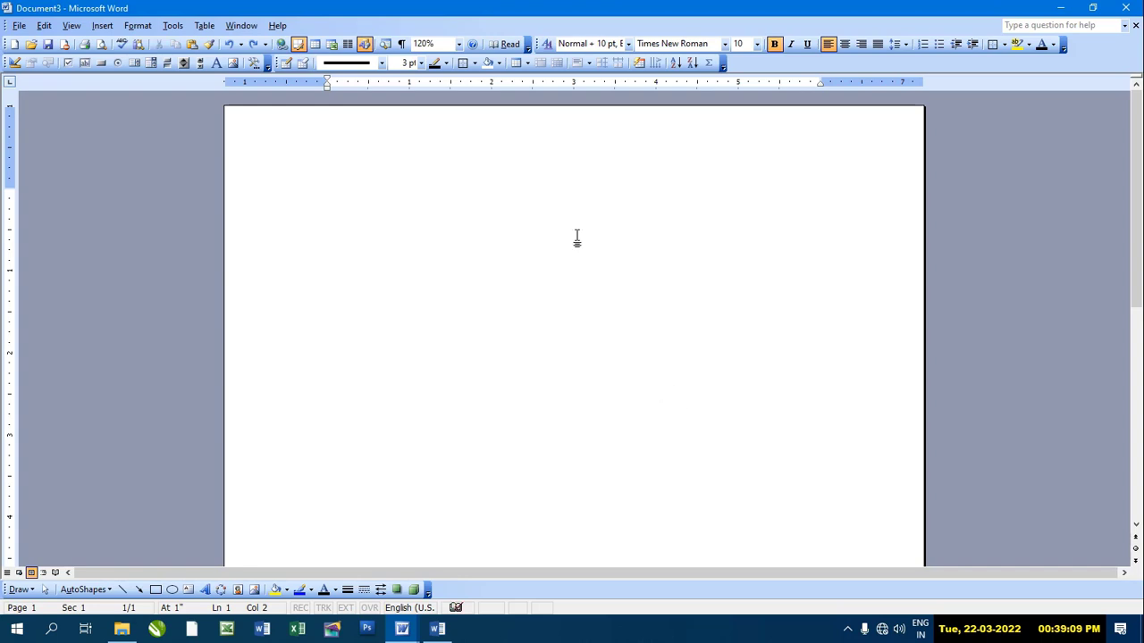
Step: Try inserting a picture from a scanner or camera and dismiss the connection error
left_click(102, 25)
mouse_move(125, 159)
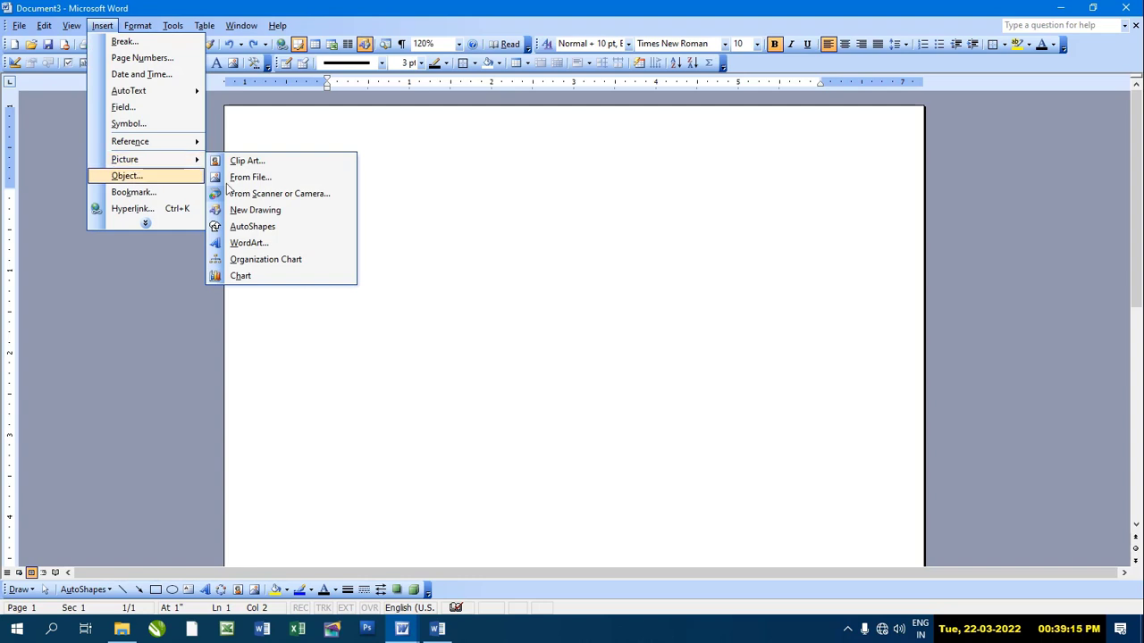
left_click(277, 199)
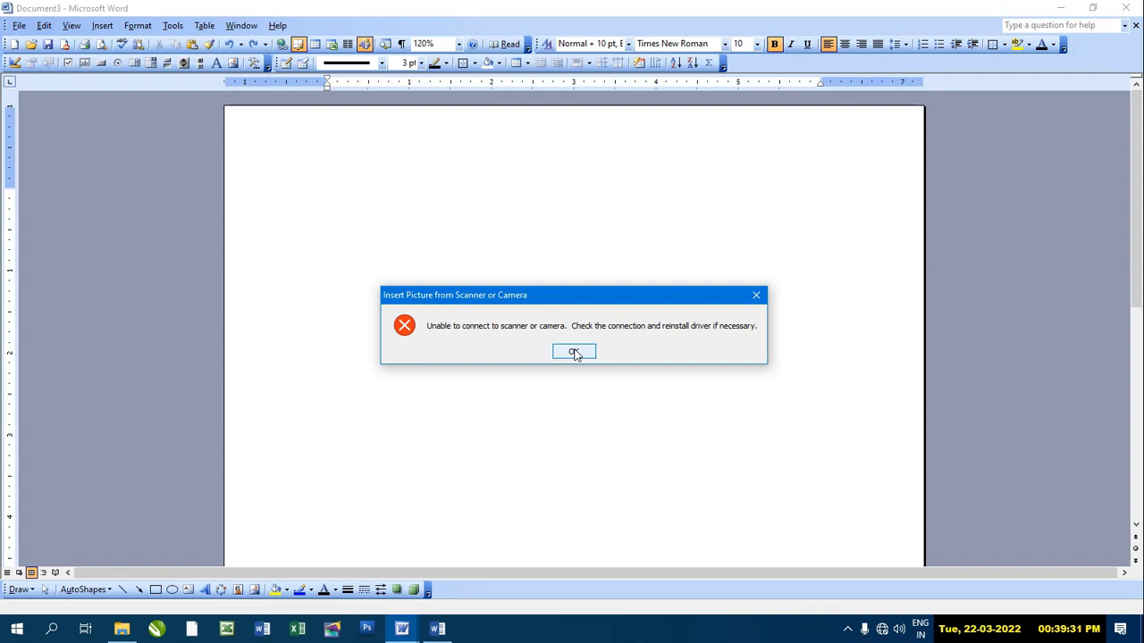
left_click(573, 352)
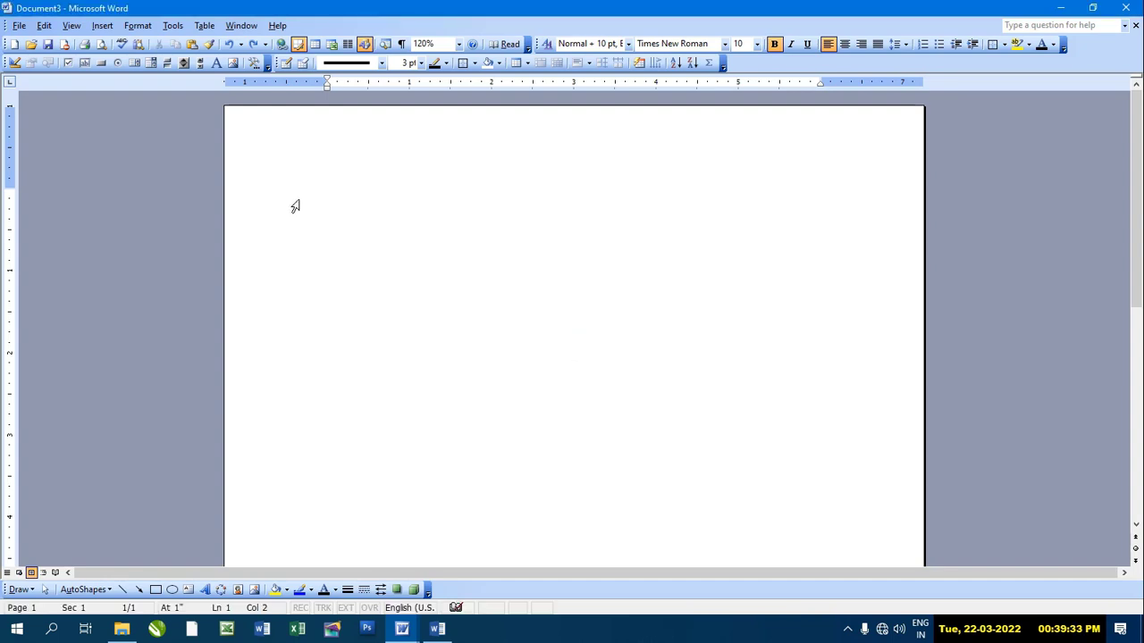
Step: Open the Break options and close them without inserting a break
left_click(101, 25)
left_click(120, 42)
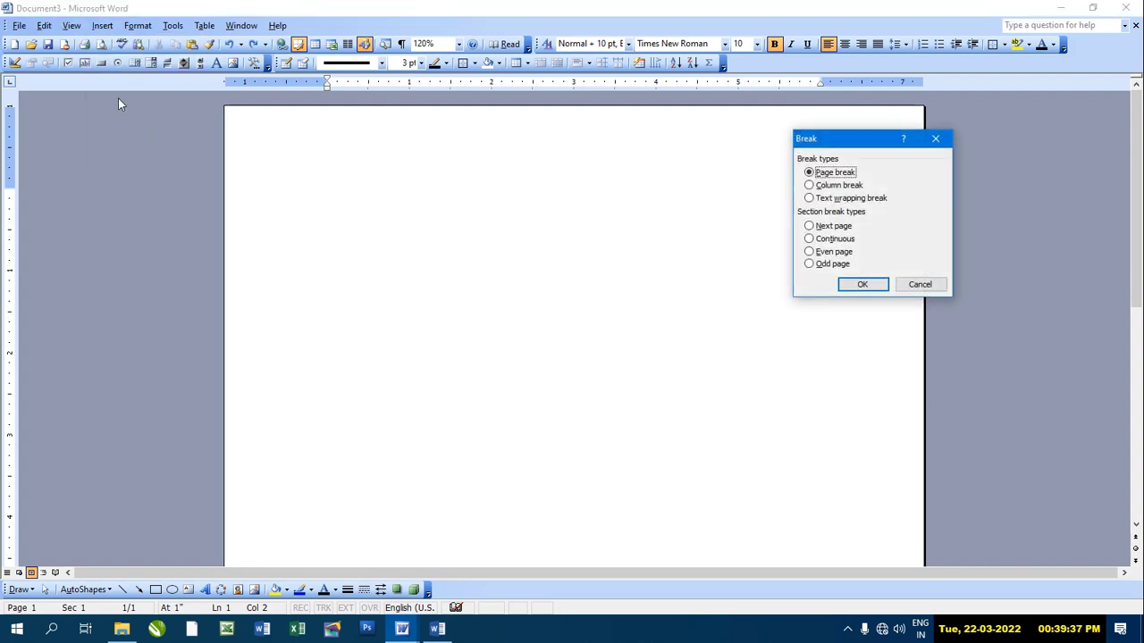
left_click(935, 139)
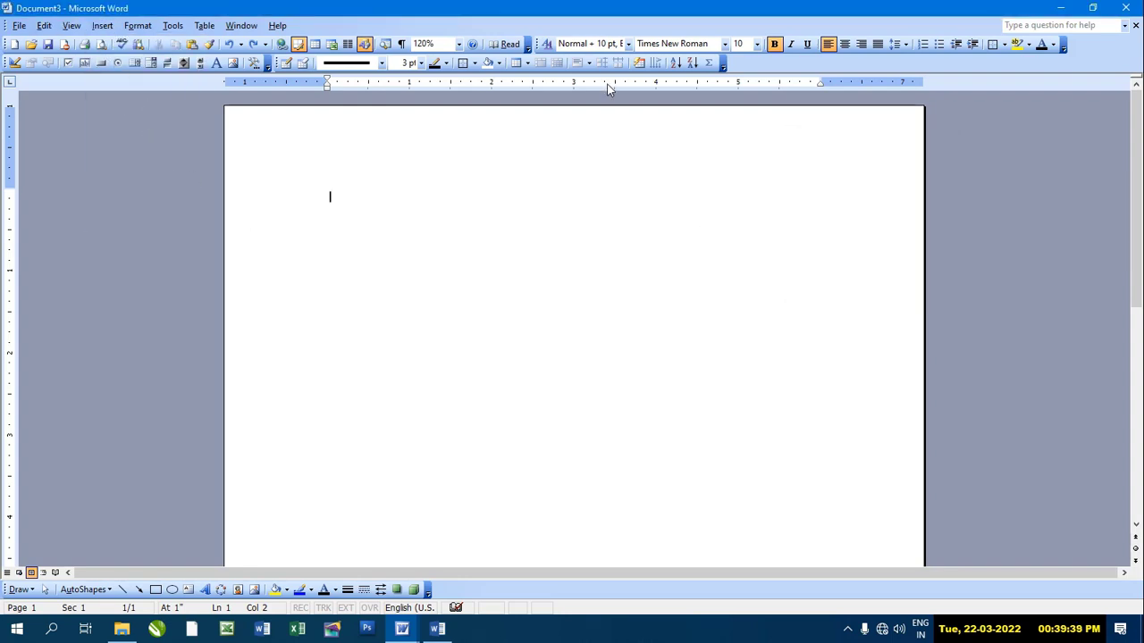
left_click(101, 26)
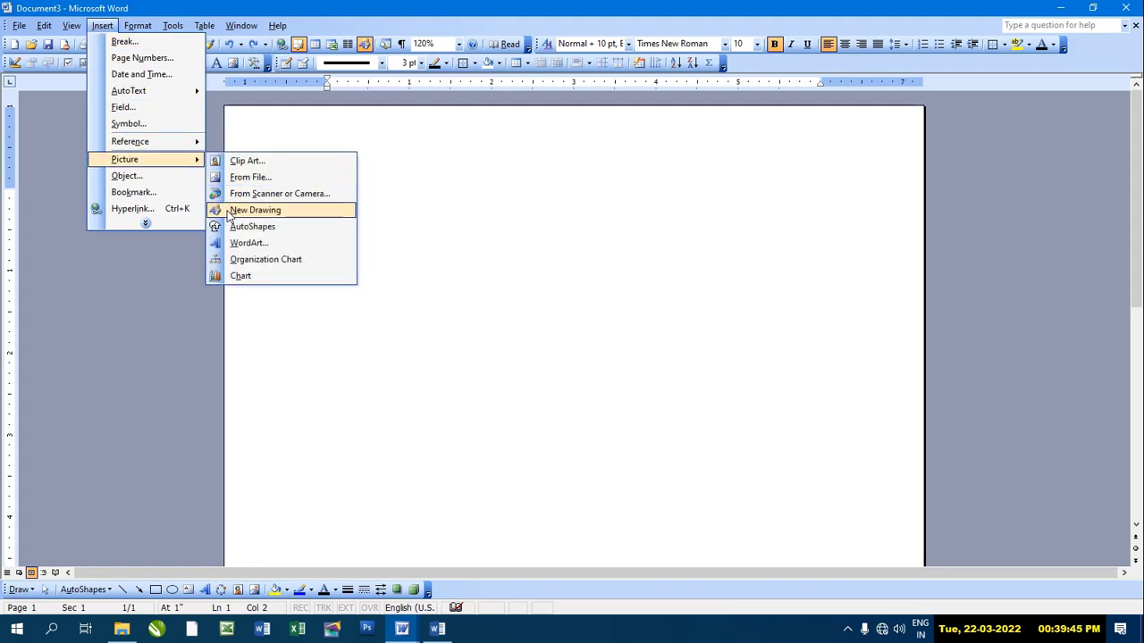
Step: Add a drawing canvas with a rectangle in its upper left and adjust its colours
left_click(255, 210)
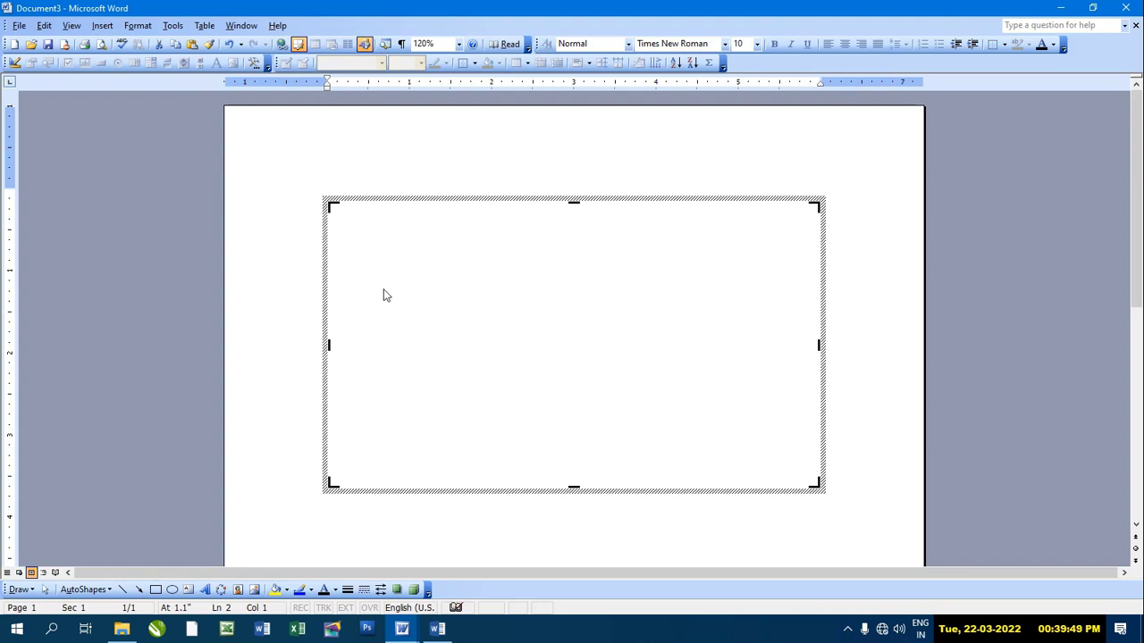
left_click(156, 590)
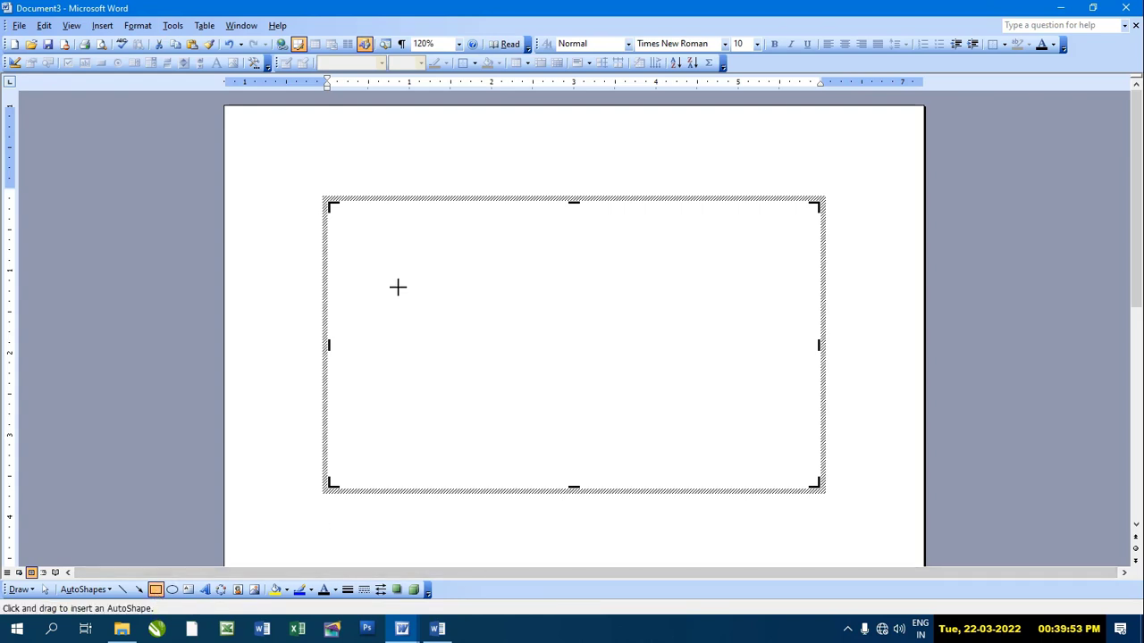
mouse_move(368, 253)
left_mouse_down()
mouse_move(536, 286)
mouse_move(523, 355)
mouse_move(474, 305)
left_mouse_up()
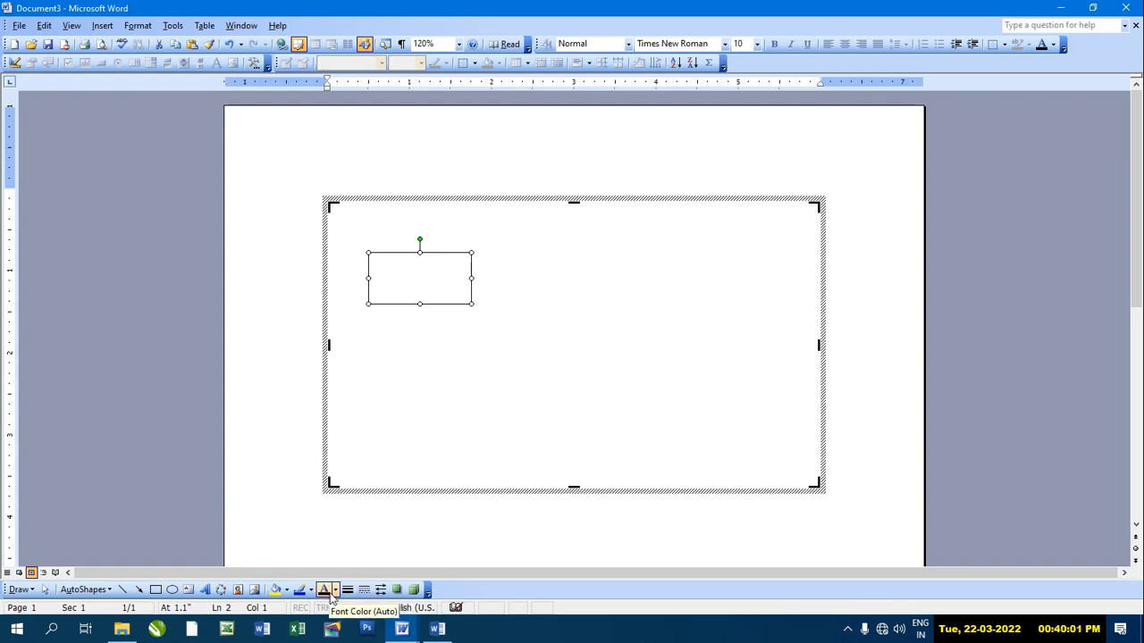
left_click(335, 590)
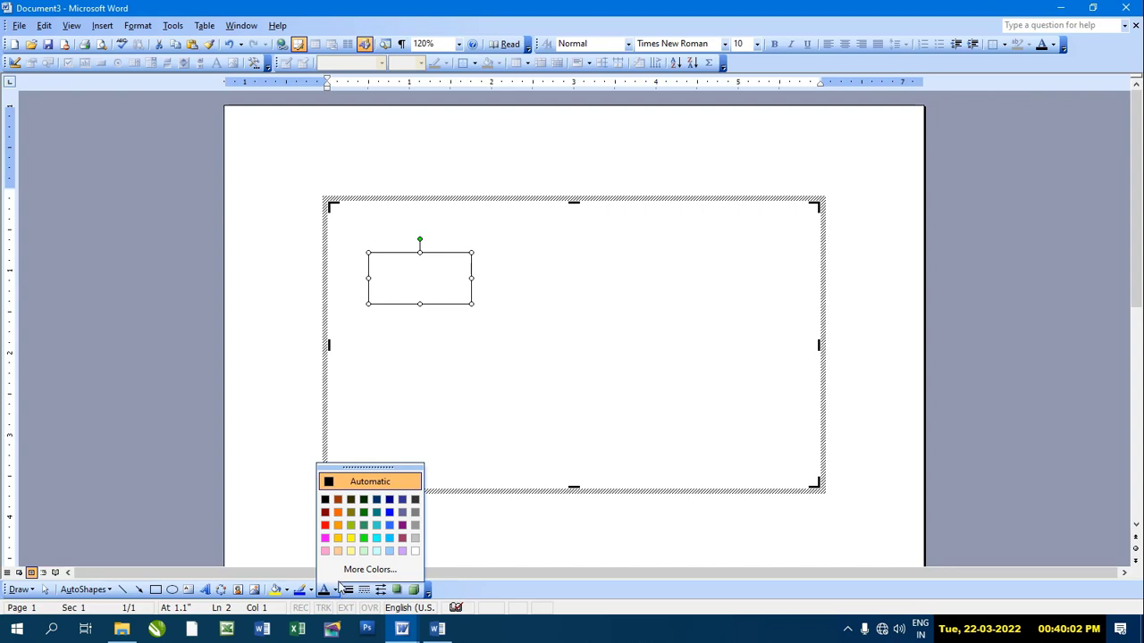
left_click(336, 511)
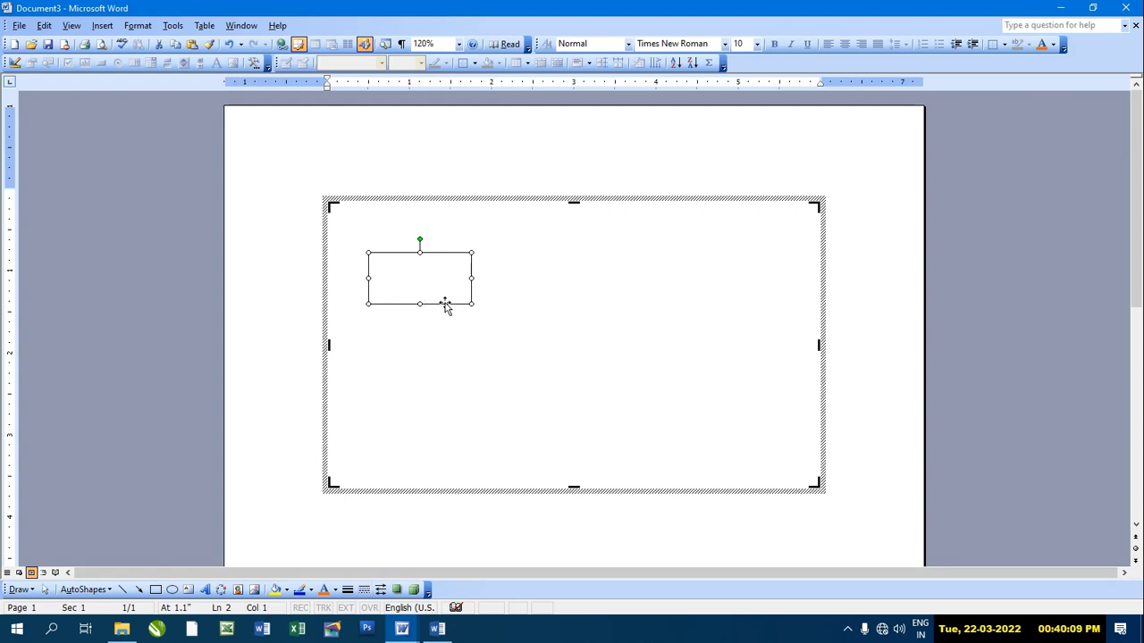
left_click(299, 590)
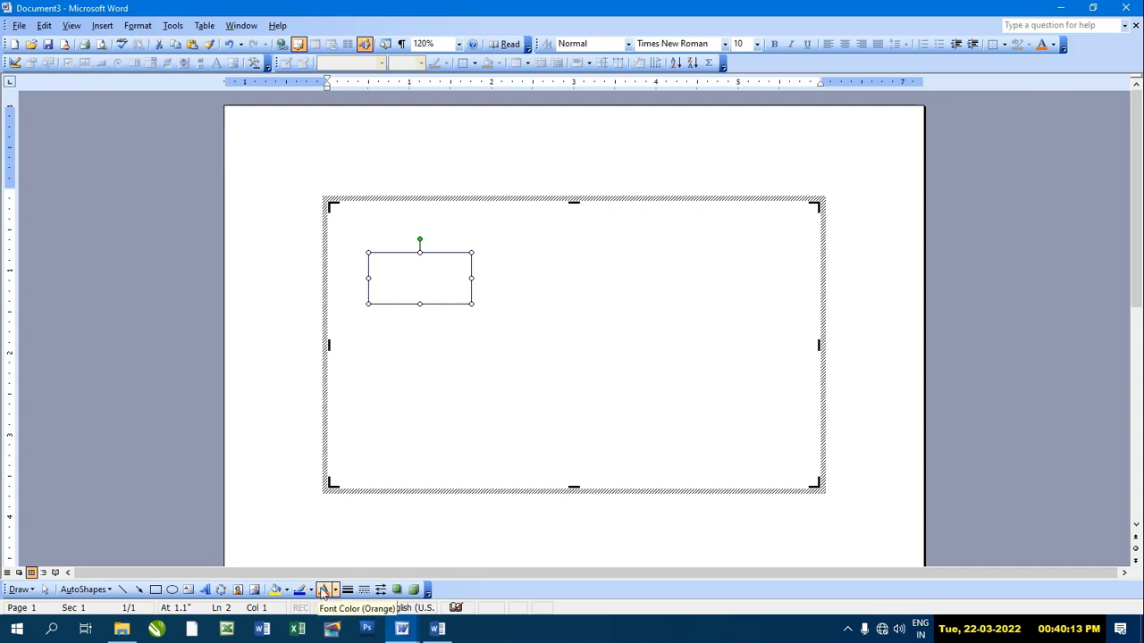
left_click(335, 590)
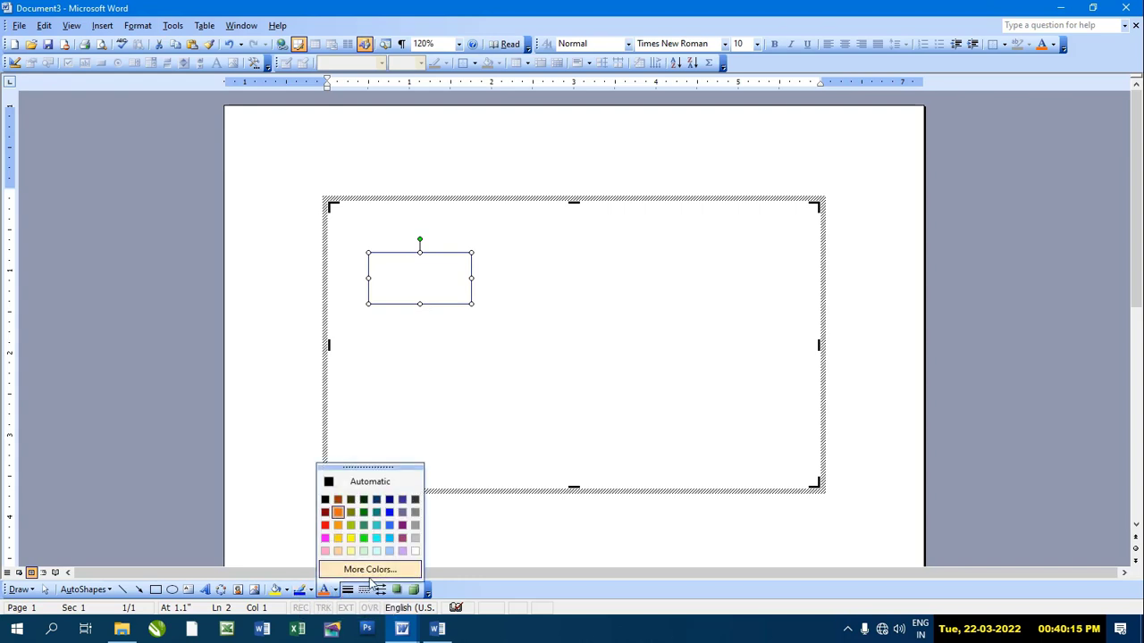
left_click(391, 527)
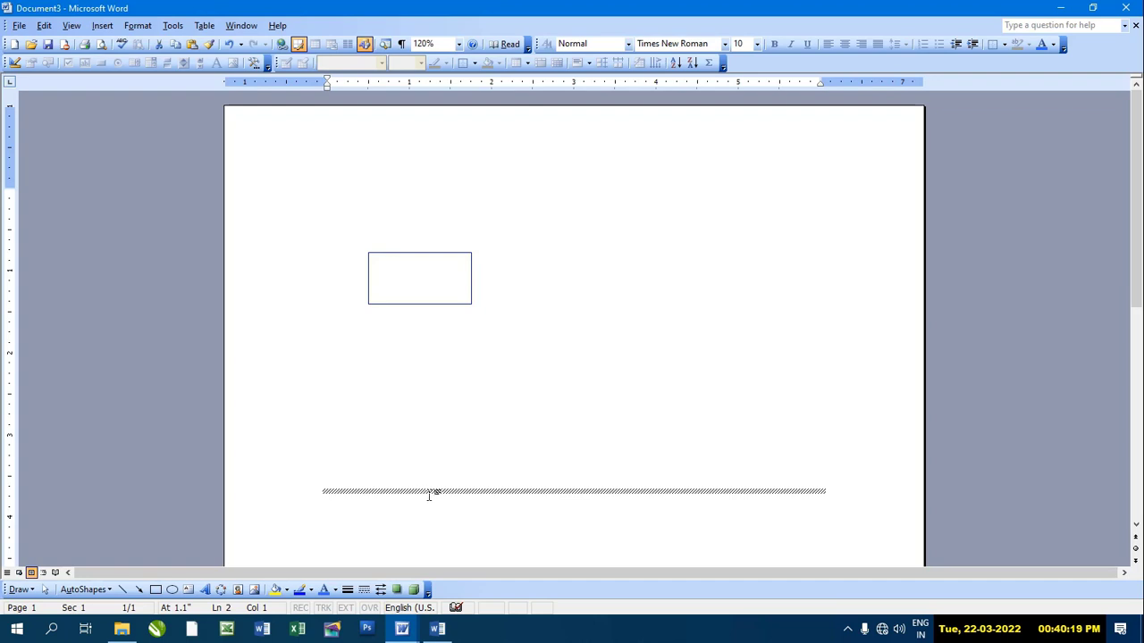
Step: Draw a circle to the right of the rectangle with the Oval tool
left_click(172, 590)
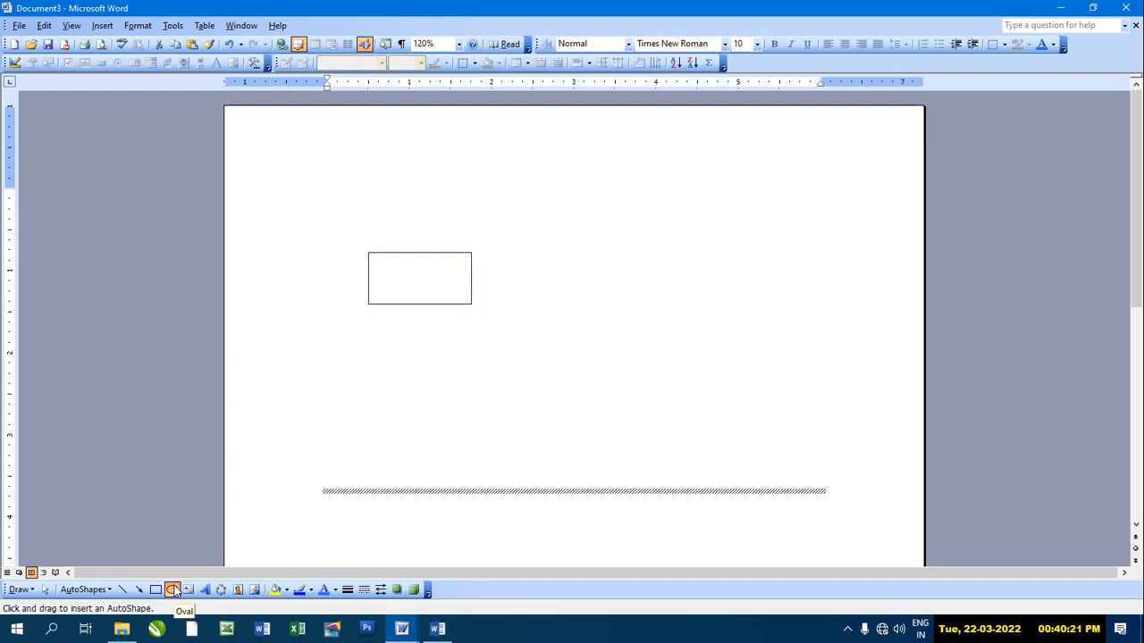
mouse_move(552, 272)
left_mouse_down()
mouse_move(665, 376)
mouse_move(666, 394)
left_mouse_up()
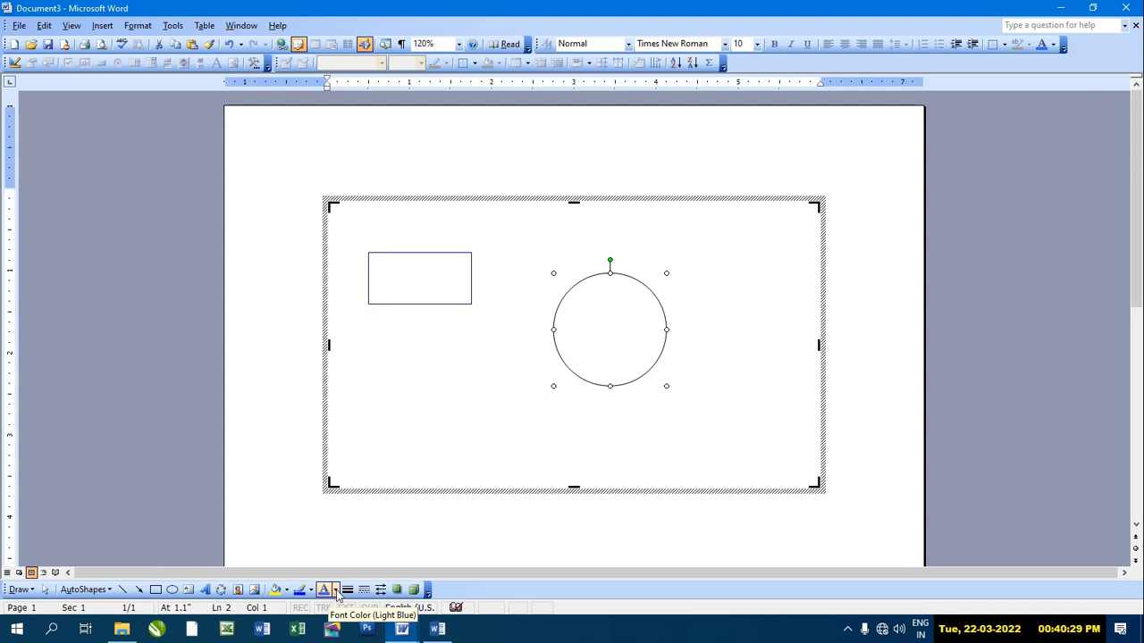
left_click(335, 590)
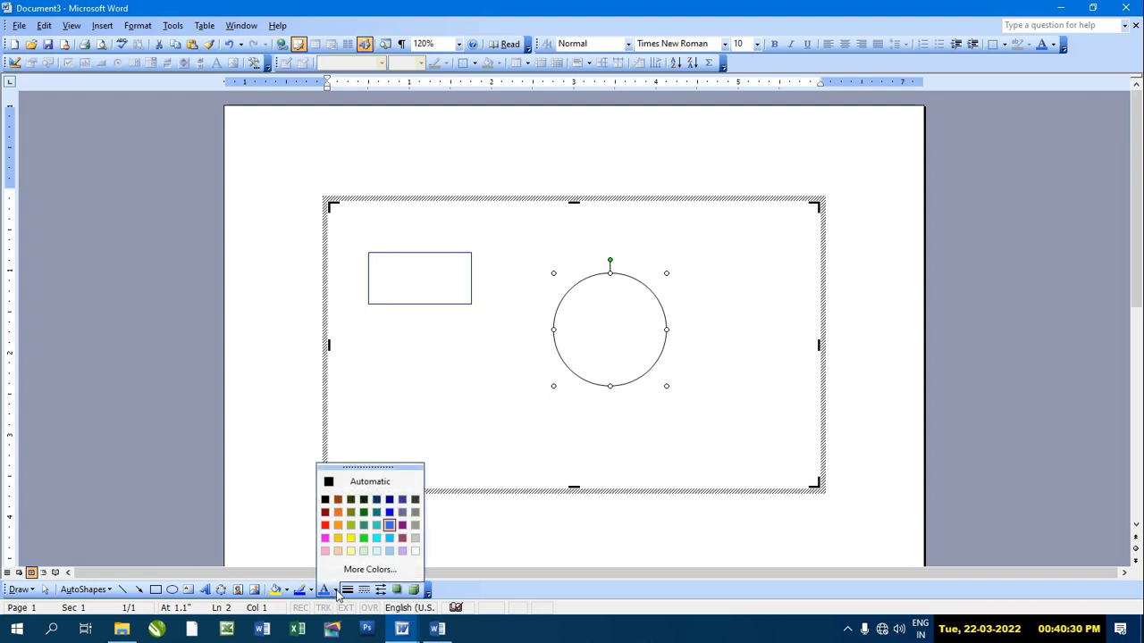
left_click(350, 514)
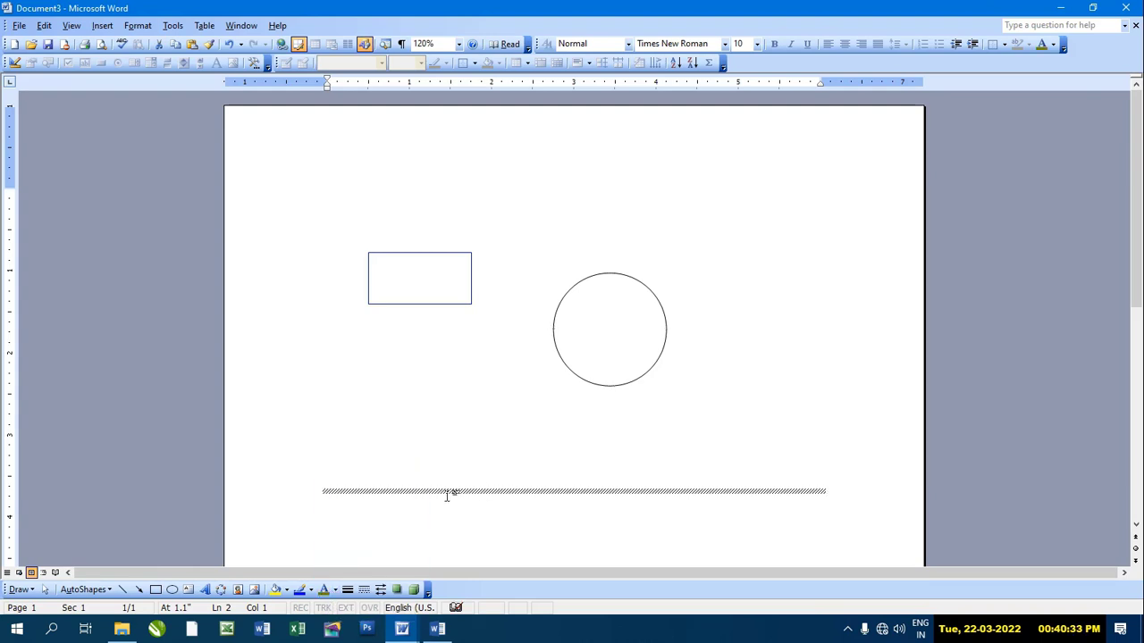
Step: Open and close the circle's Format AutoShape settings, then delete the whole drawing canvas
double_click(601, 386)
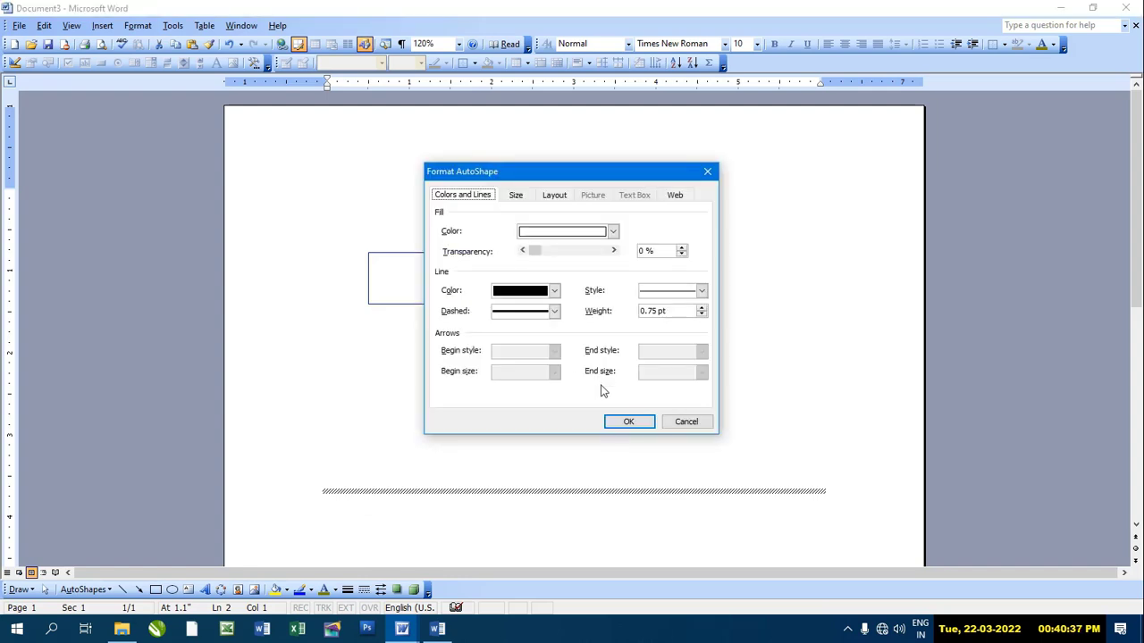
left_click(706, 173)
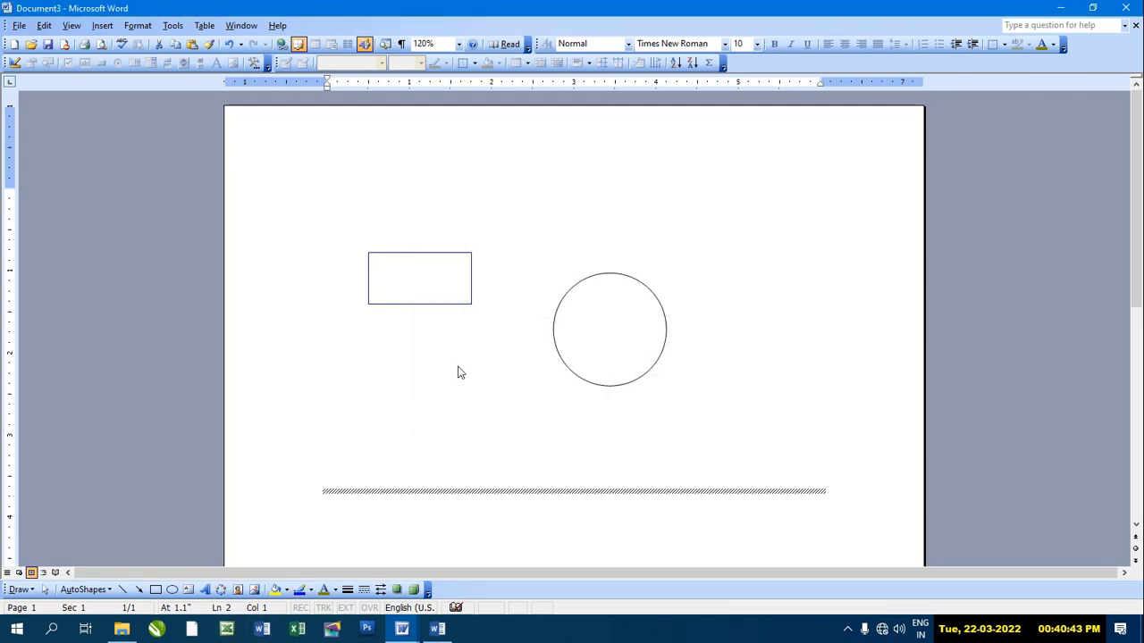
key("ctrl+a")
key("Delete")
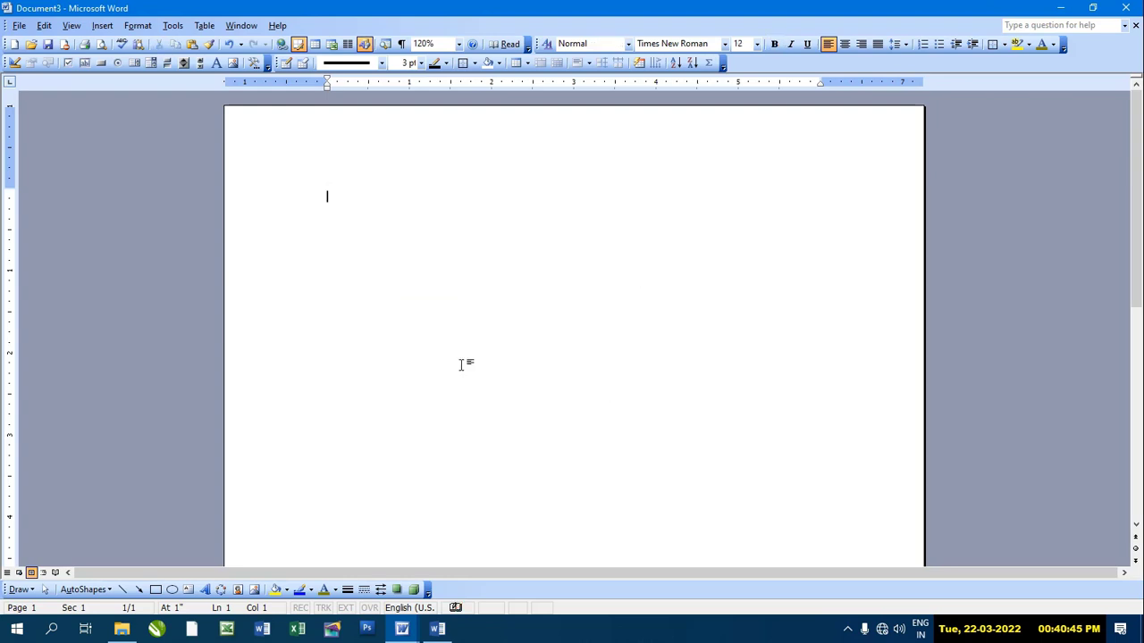
left_click(102, 25)
mouse_move(125, 159)
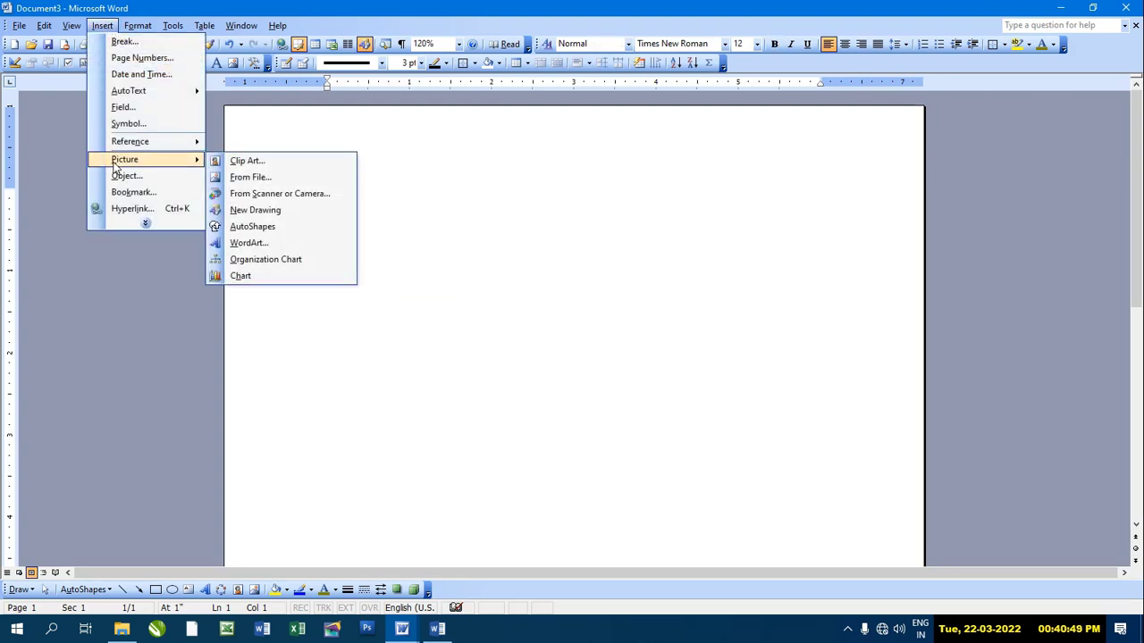
left_click(261, 228)
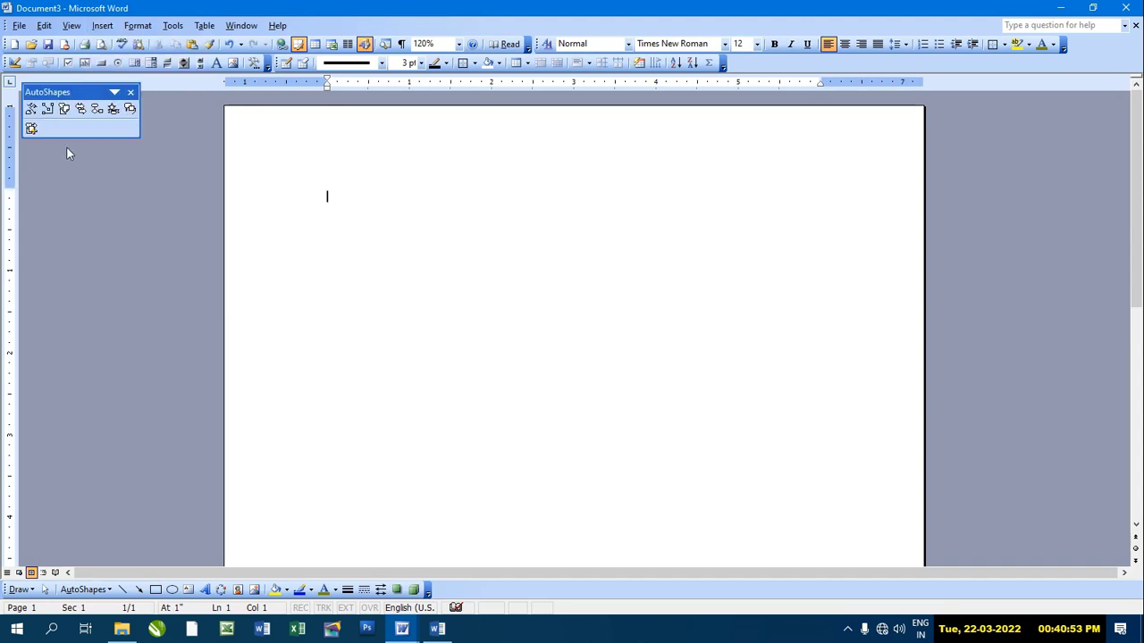
left_click(31, 109)
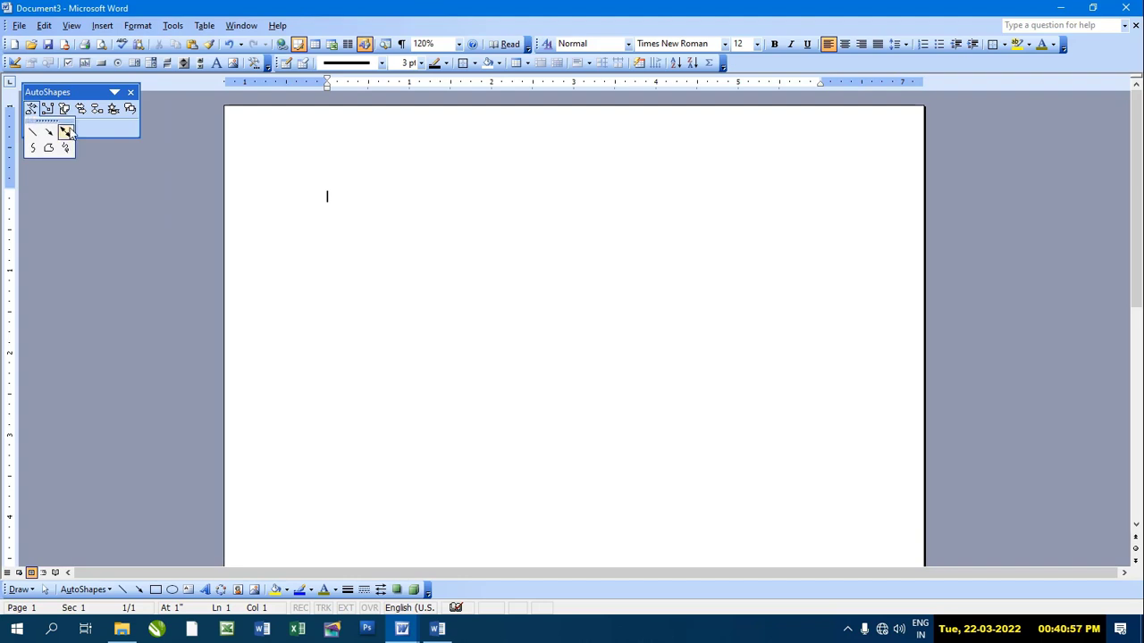
left_click(65, 132)
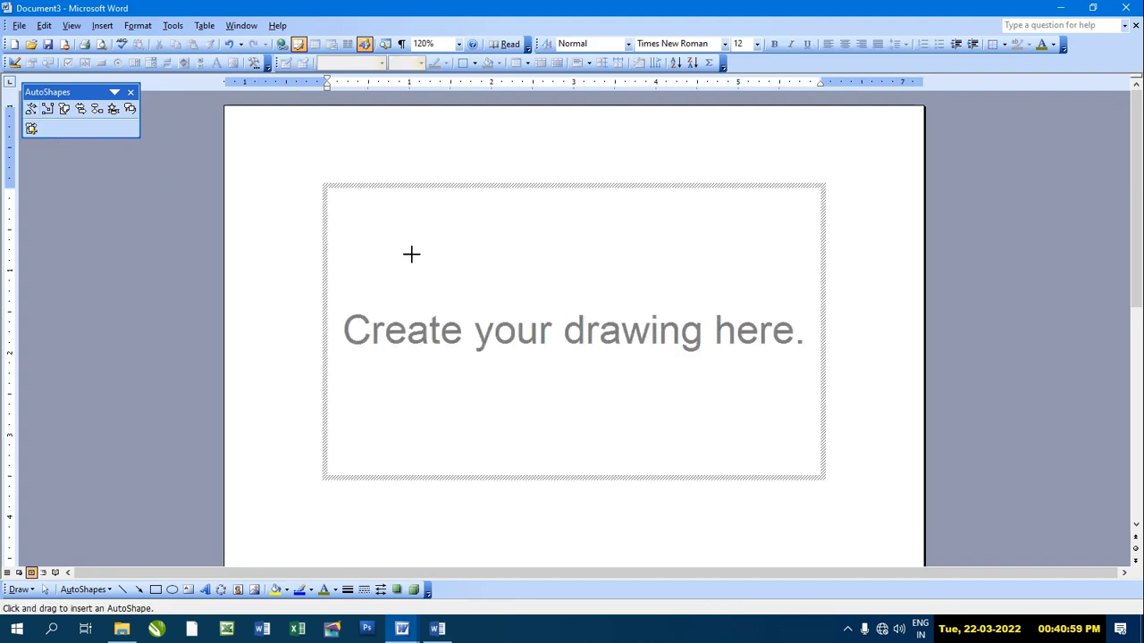
left_click_drag(368, 218, 522, 300)
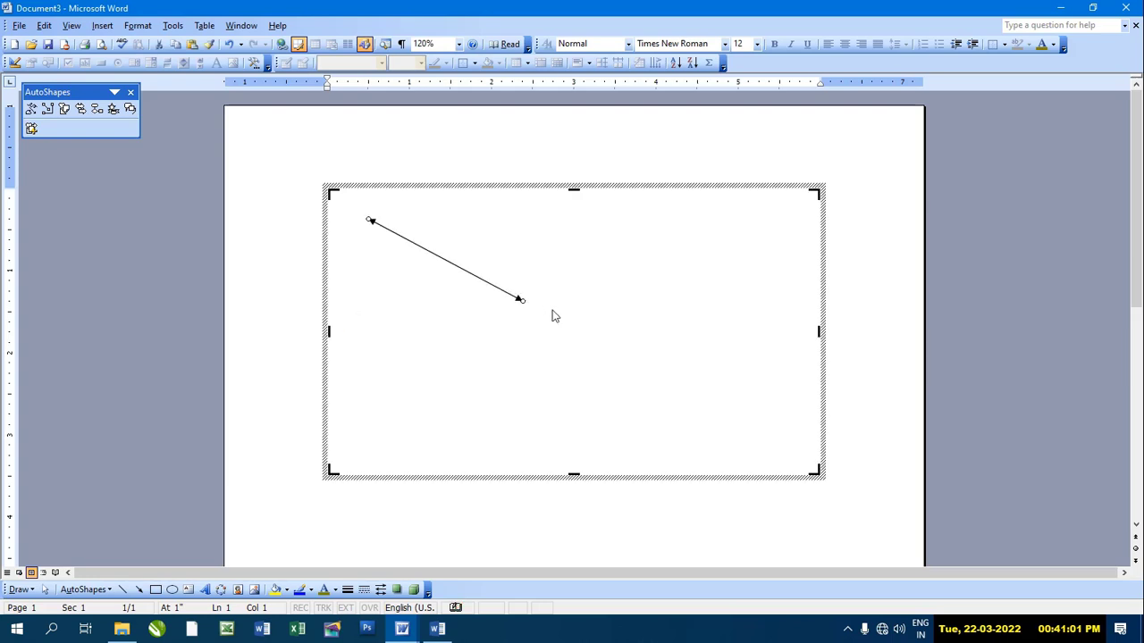
left_click(50, 112)
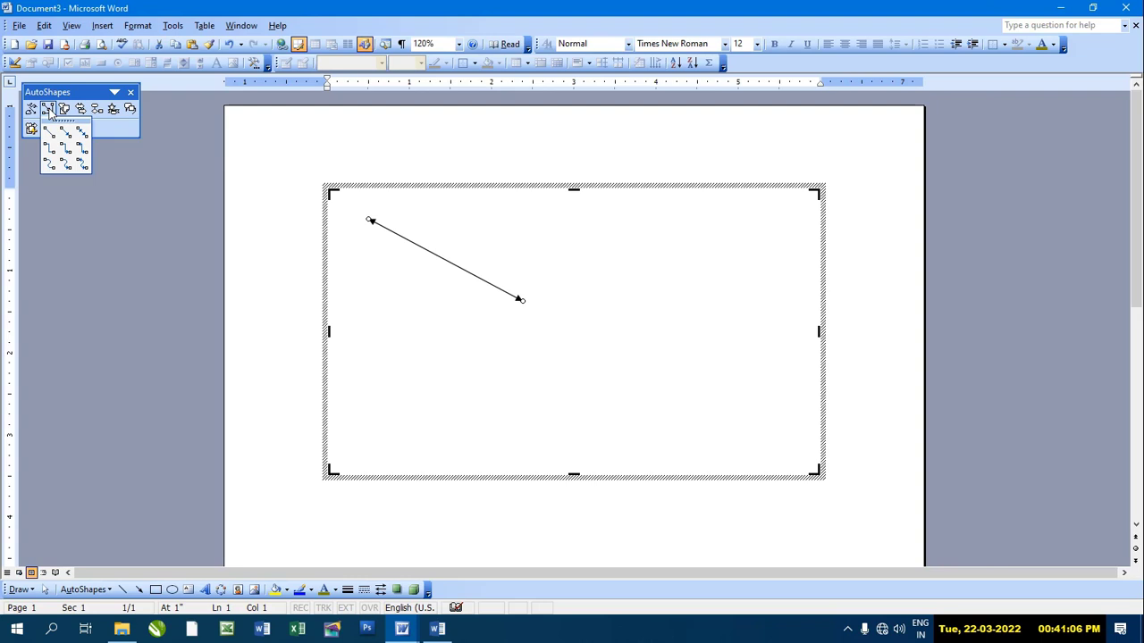
left_click(81, 147)
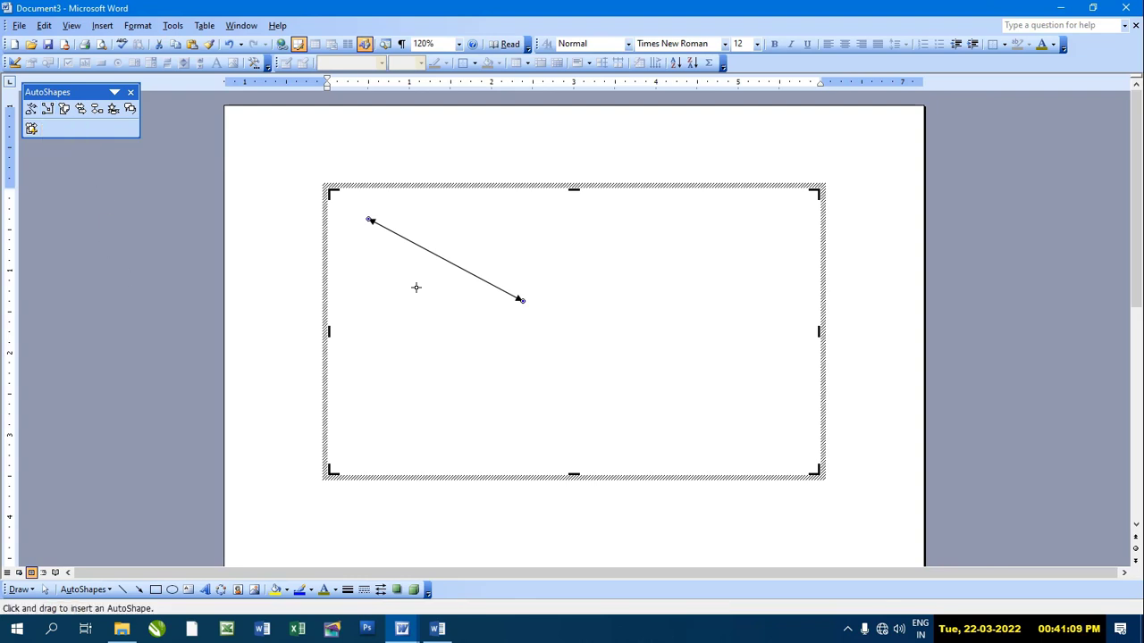
mouse_move(419, 309)
left_mouse_down()
mouse_move(589, 369)
mouse_move(725, 342)
left_mouse_up()
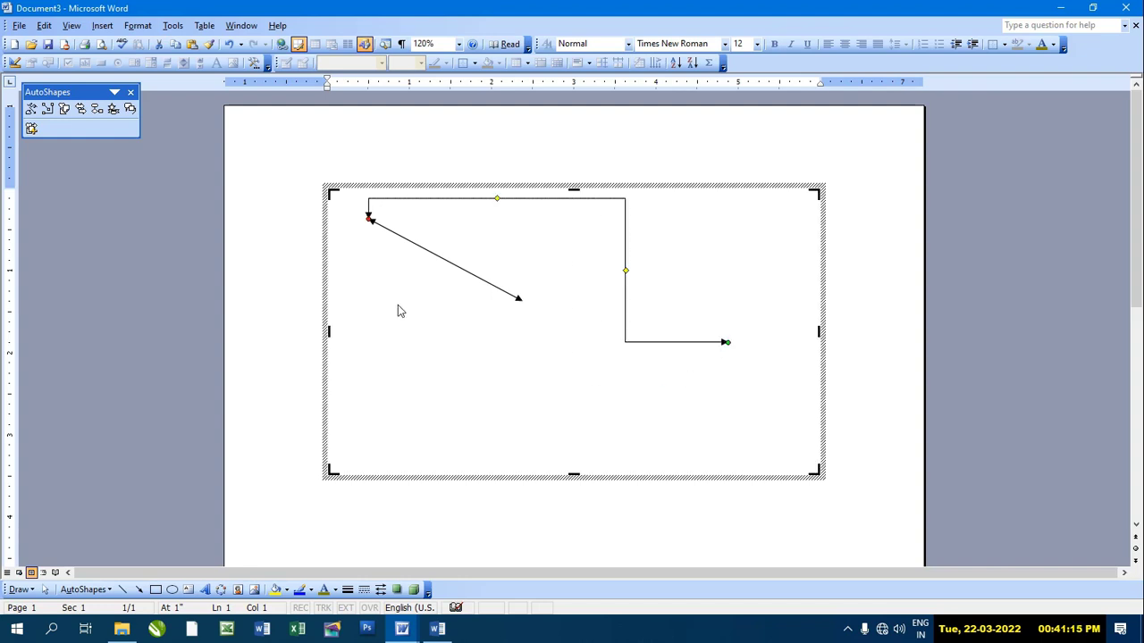
left_click(129, 109)
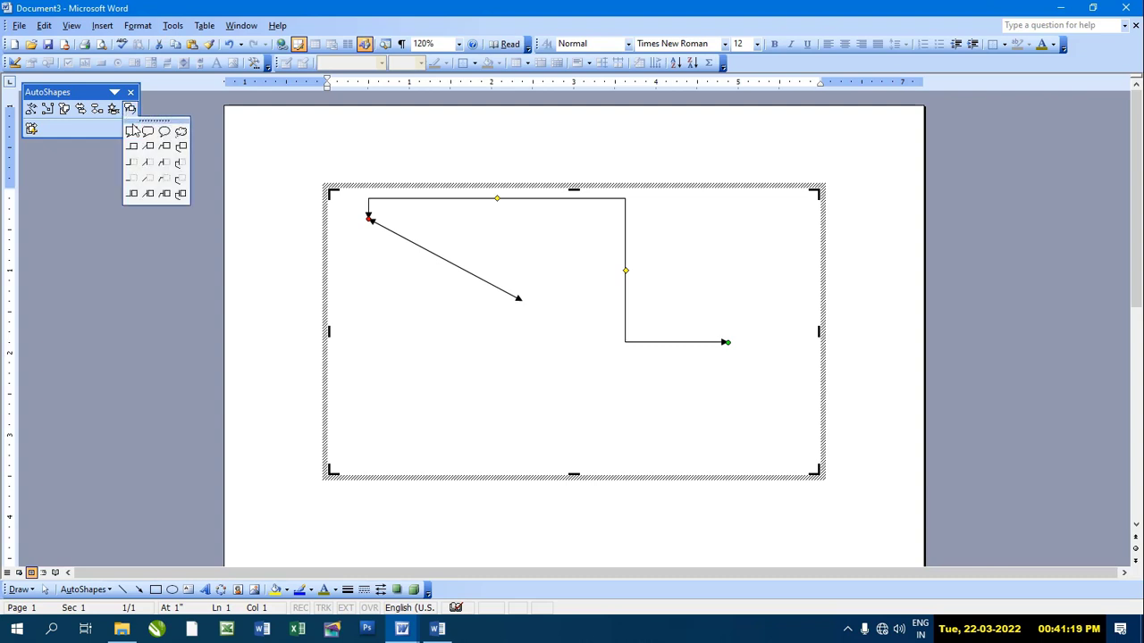
left_click(132, 132)
left_click_drag(390, 333, 565, 406)
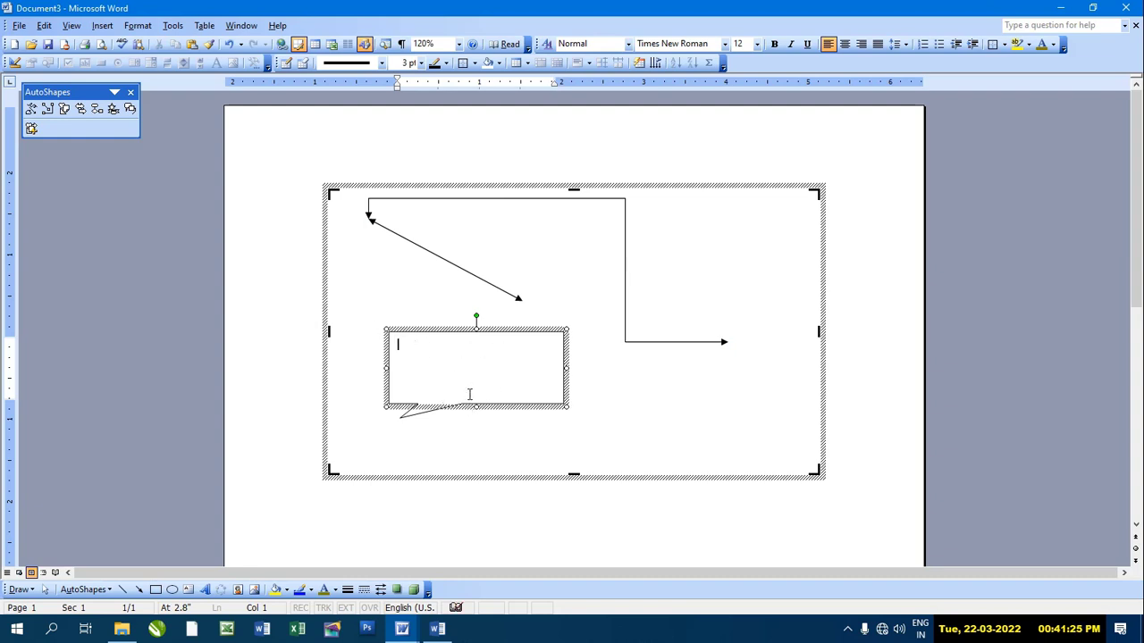
left_click(621, 185)
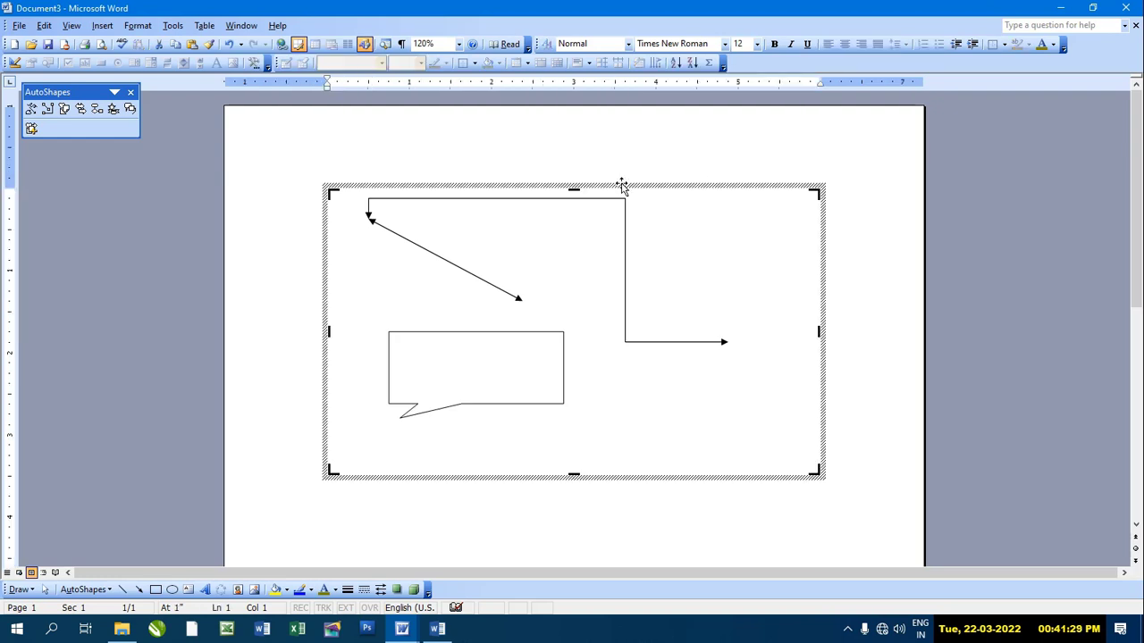
key("Delete")
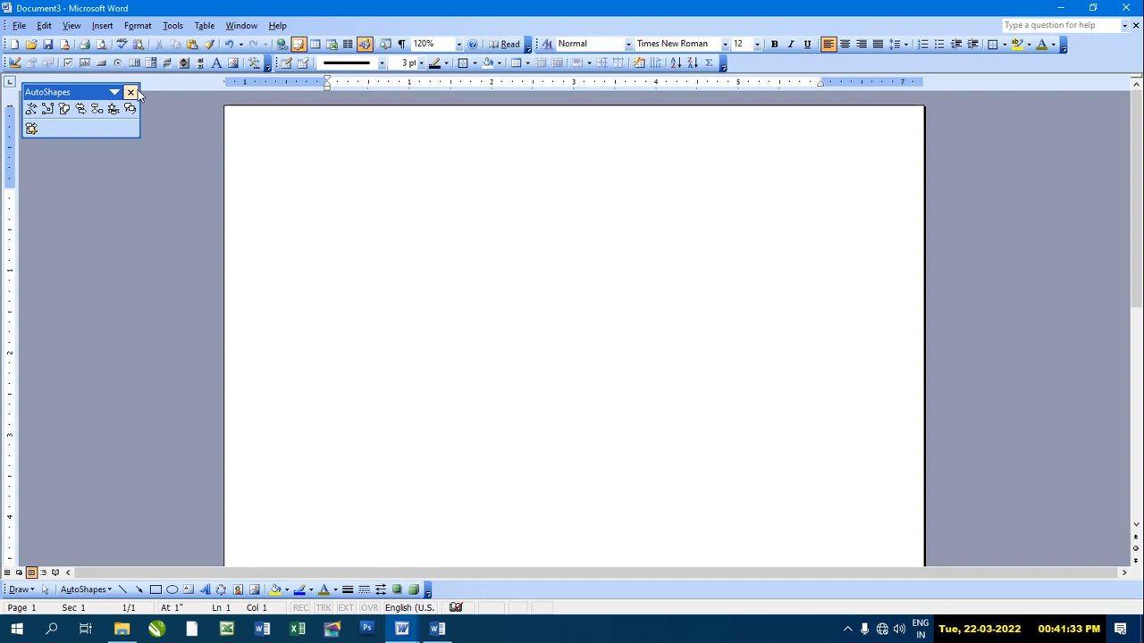
left_click(132, 92)
left_click(101, 25)
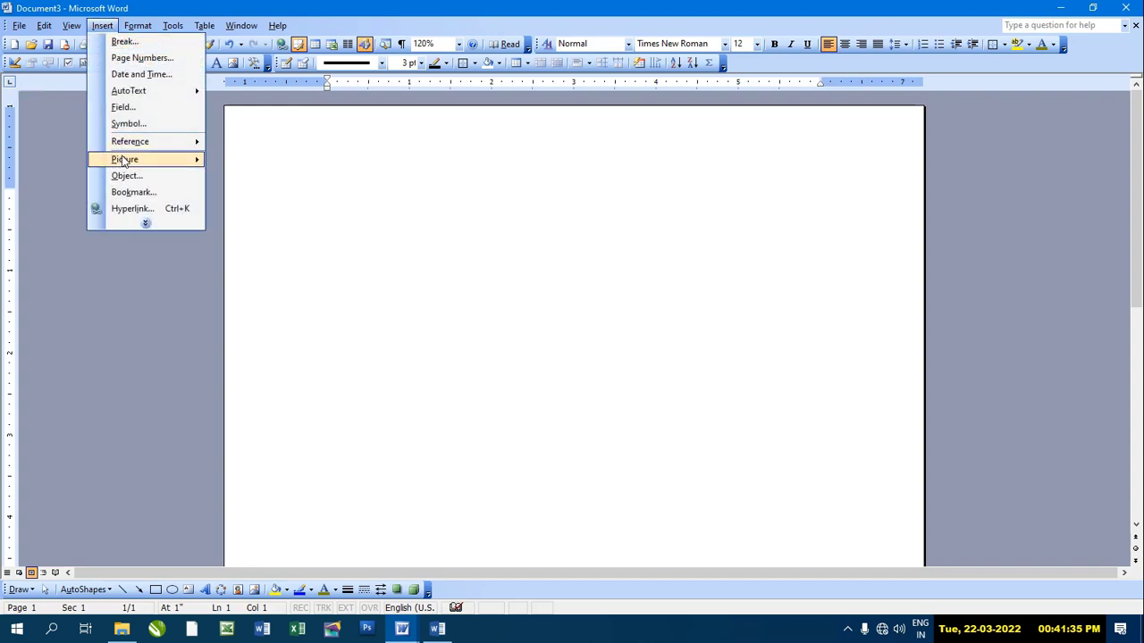
mouse_move(125, 159)
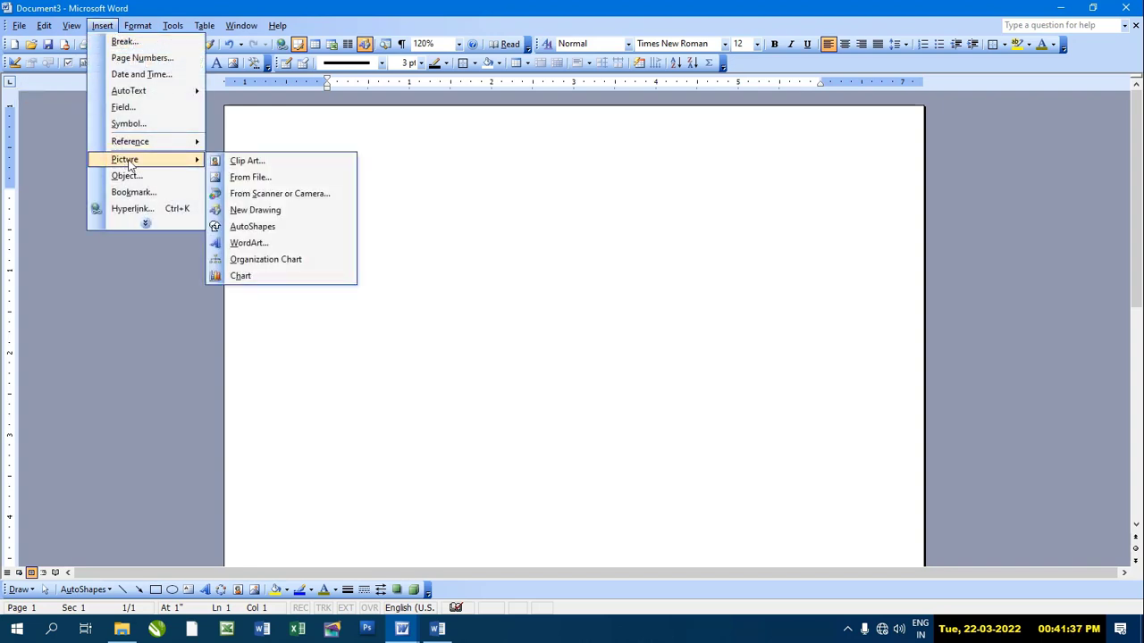
Step: Insert a slanted grey 3D WordArt reading 'tamil computer'
left_click(263, 244)
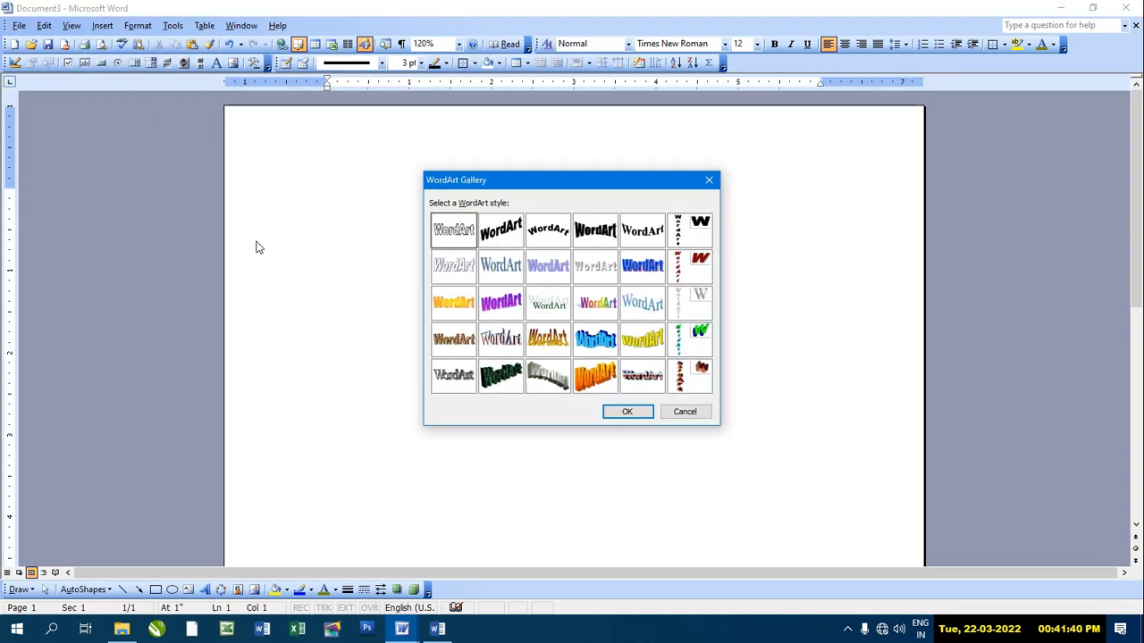
left_click(555, 380)
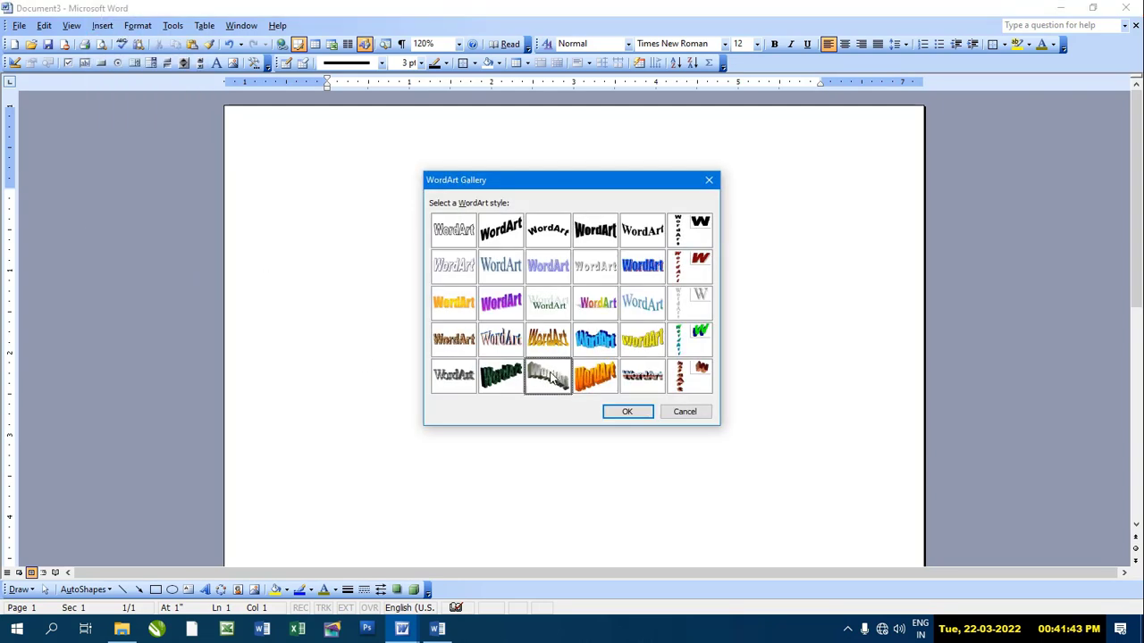
left_click(631, 415)
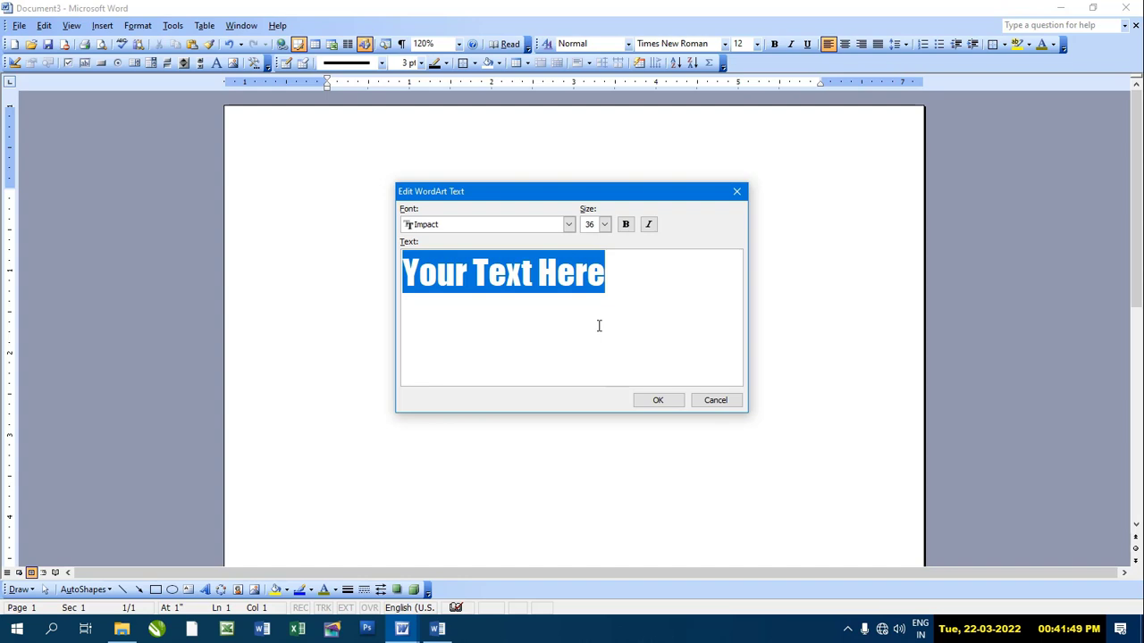
type("t")
key("BackSpace")
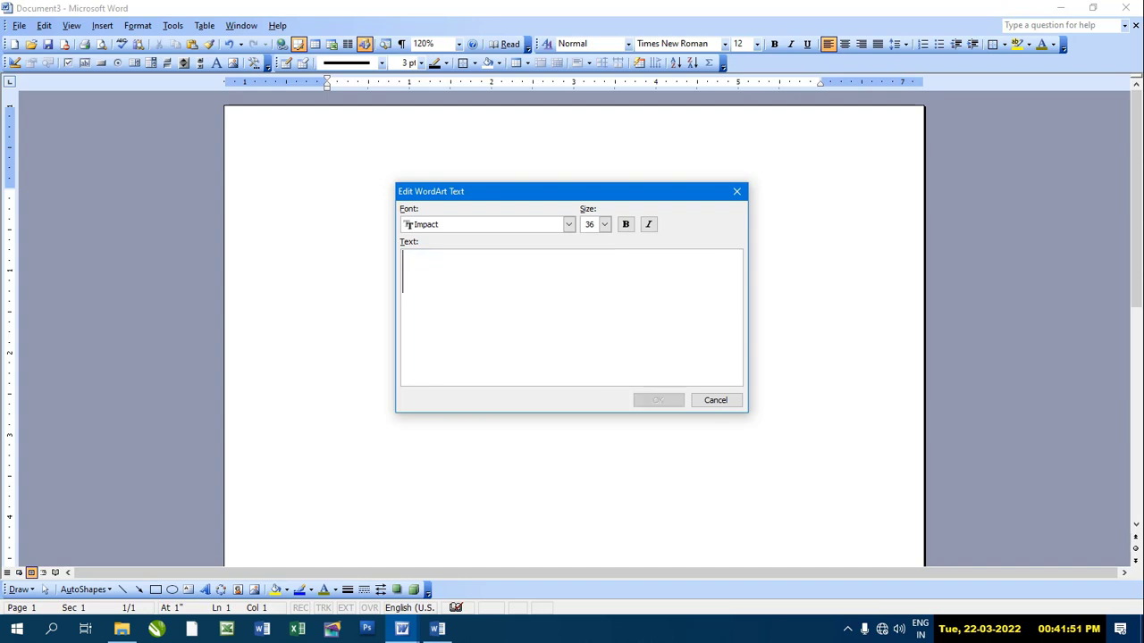
type("tam")
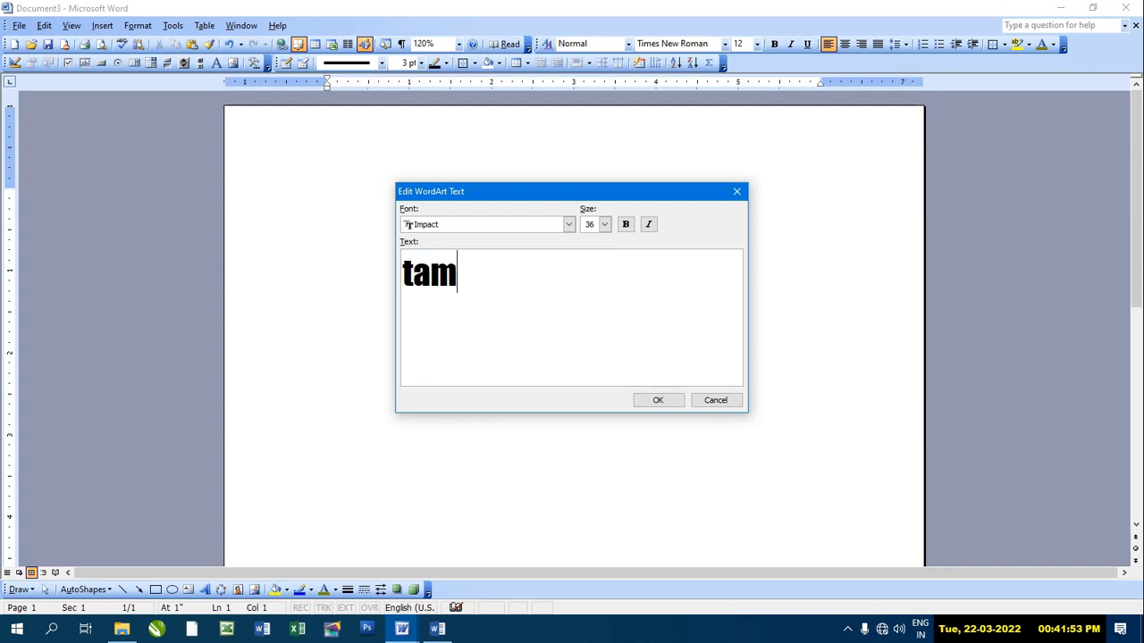
type("il ")
type("com")
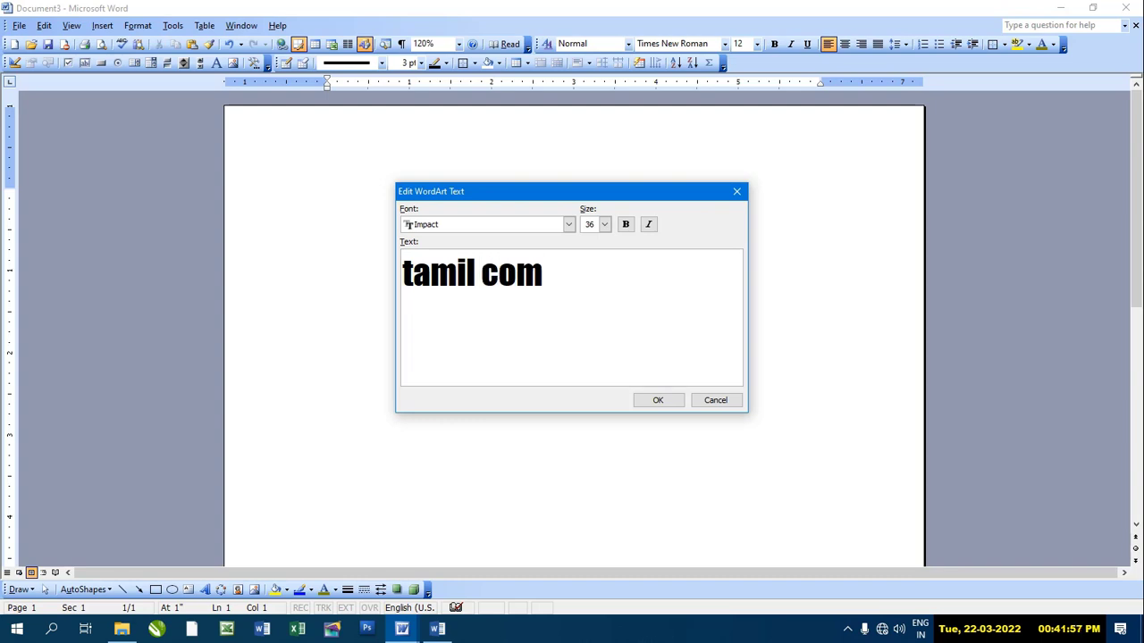
type("puter")
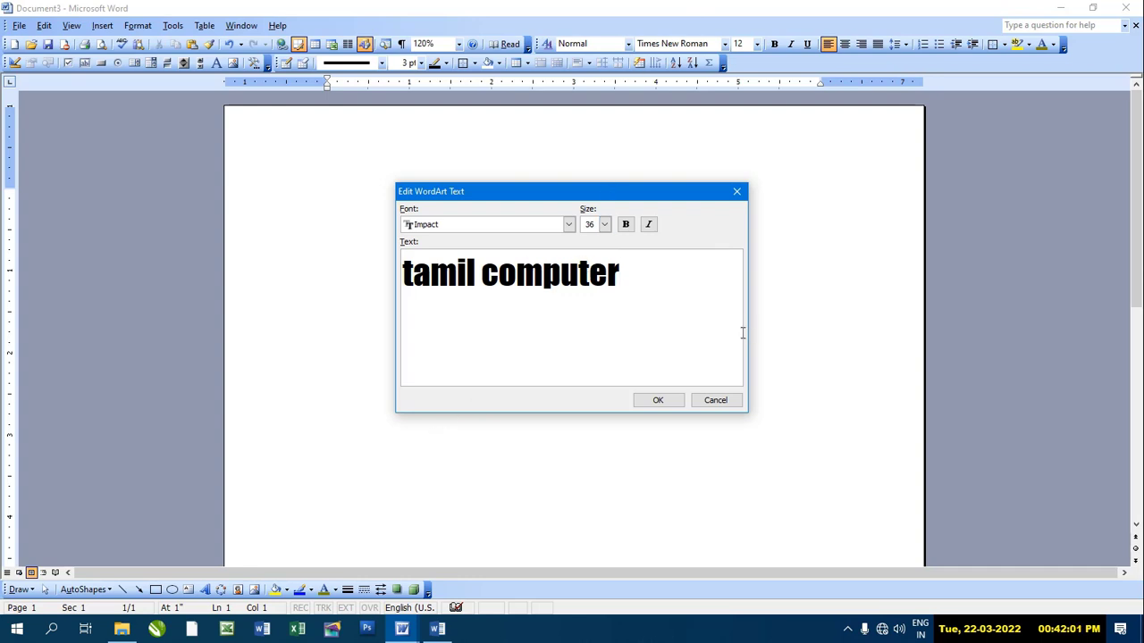
left_click(674, 400)
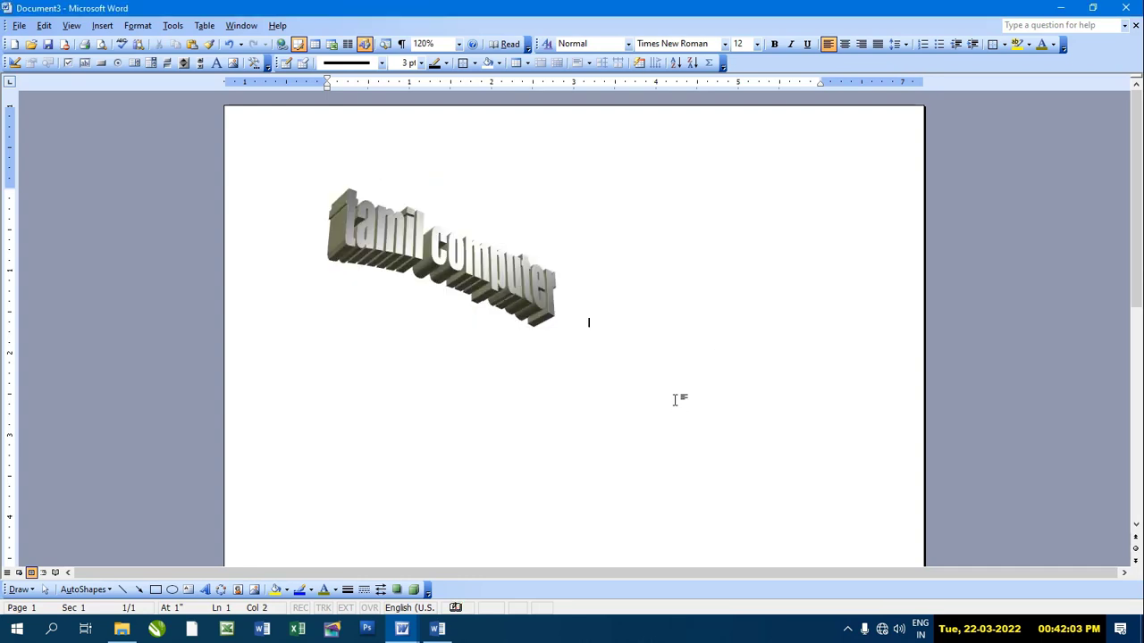
Step: Widen the WordArt, then shrink it narrower and shorter, and delete it
left_click(488, 268)
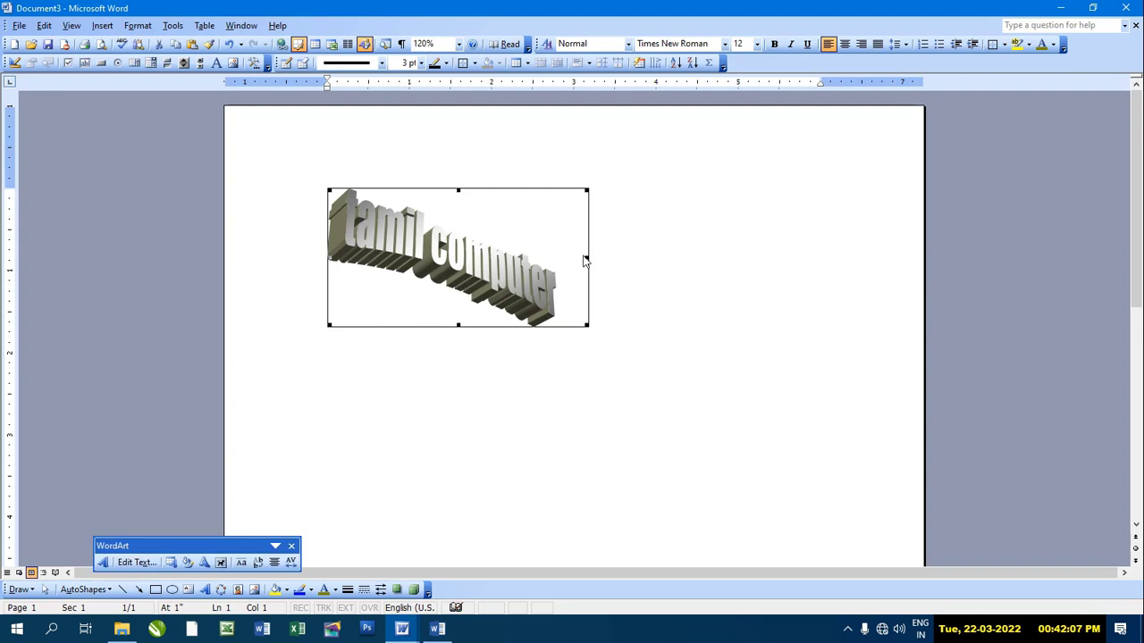
left_click_drag(587, 257, 818, 261)
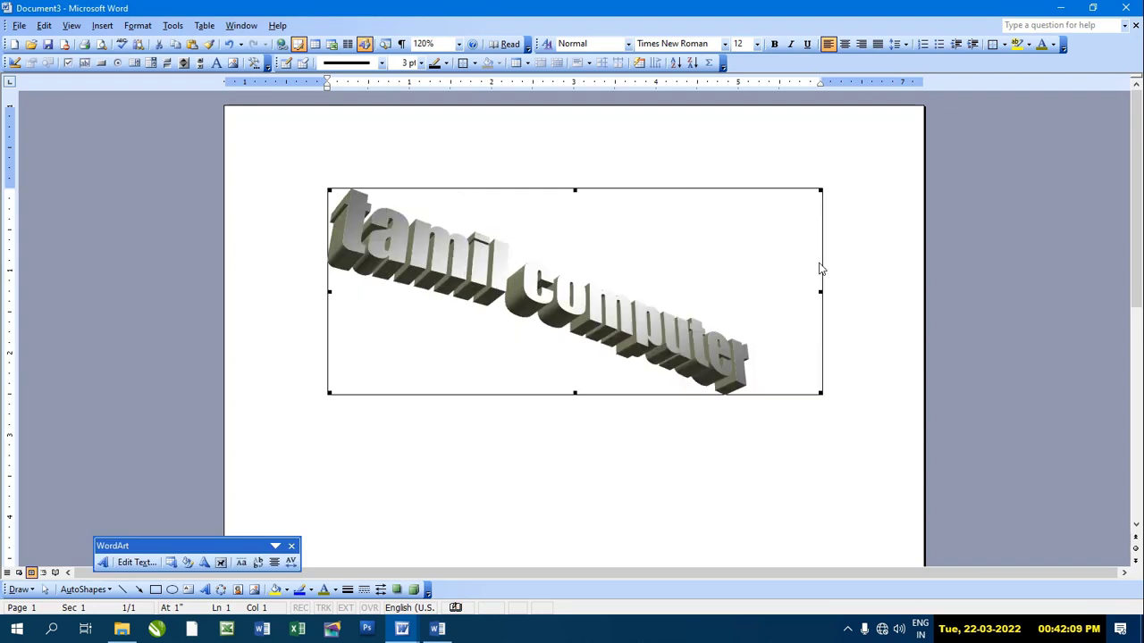
left_click(576, 395)
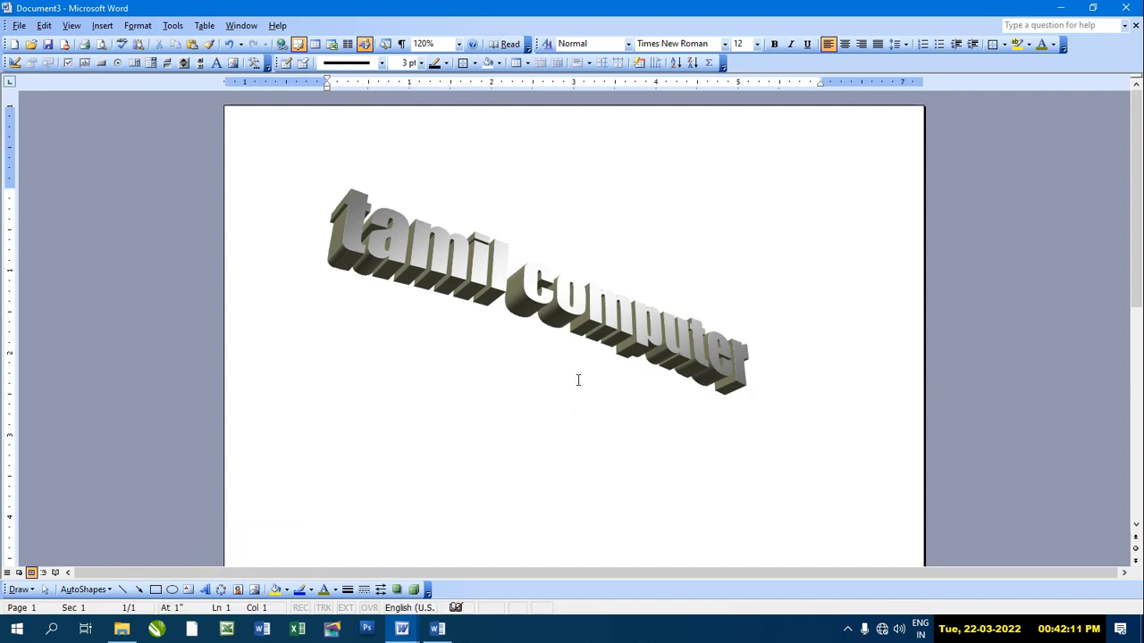
left_click(579, 380)
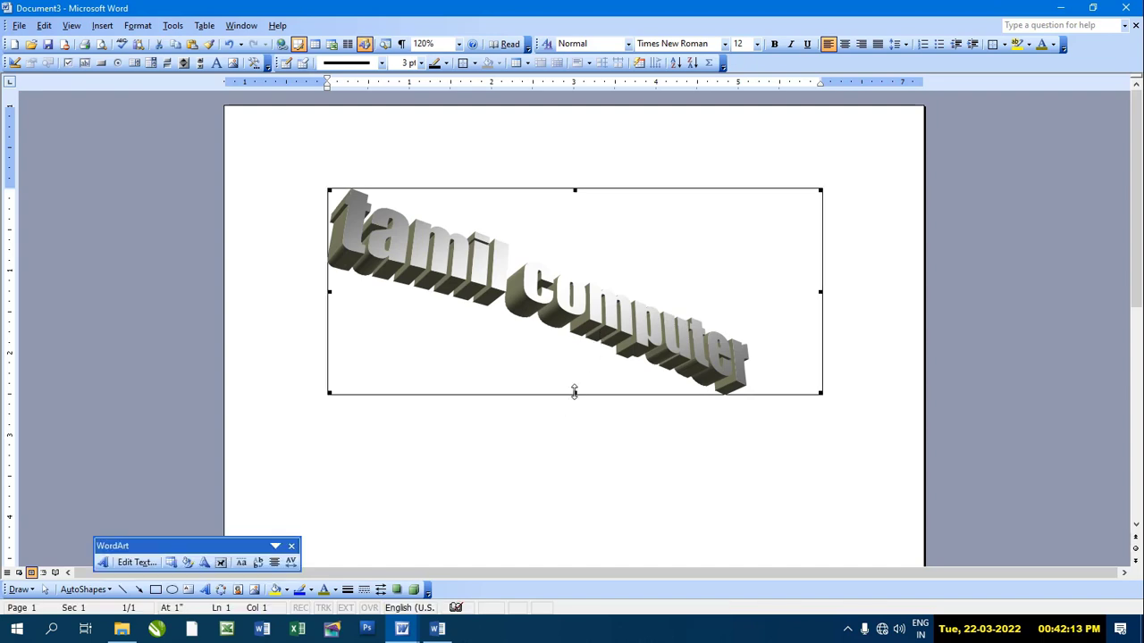
left_click_drag(574, 394, 579, 379)
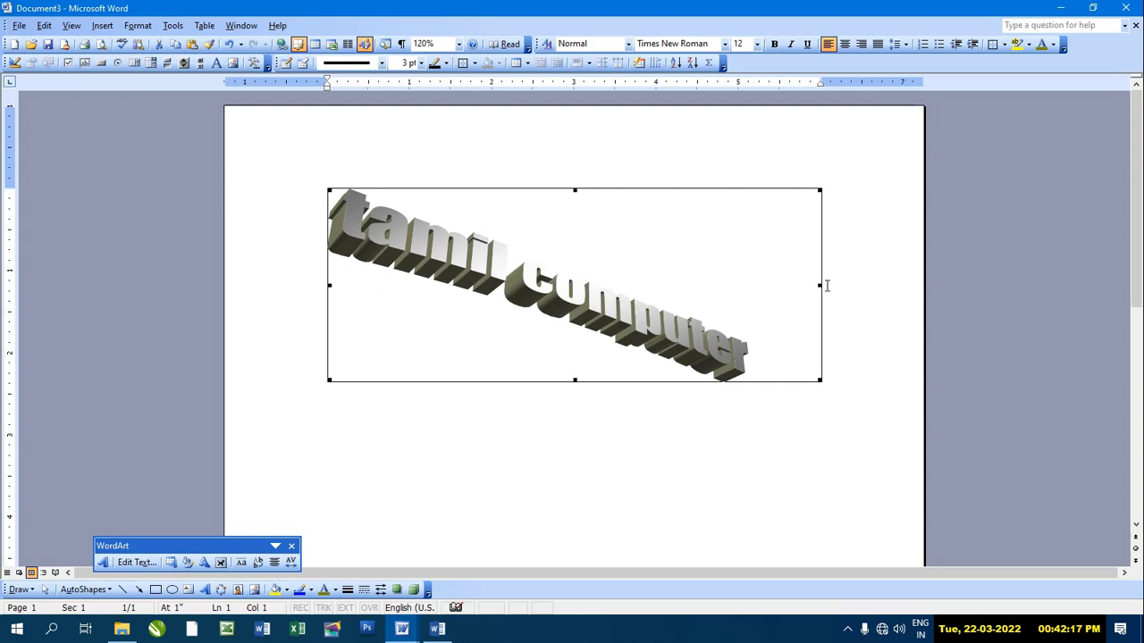
left_click_drag(820, 285, 711, 288)
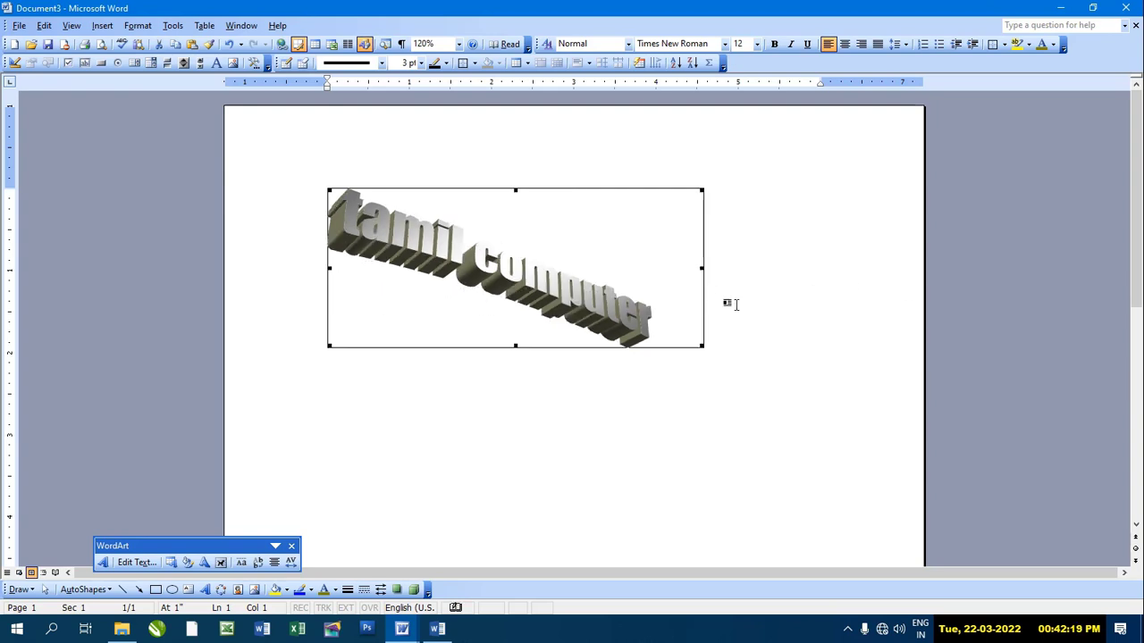
key("Delete")
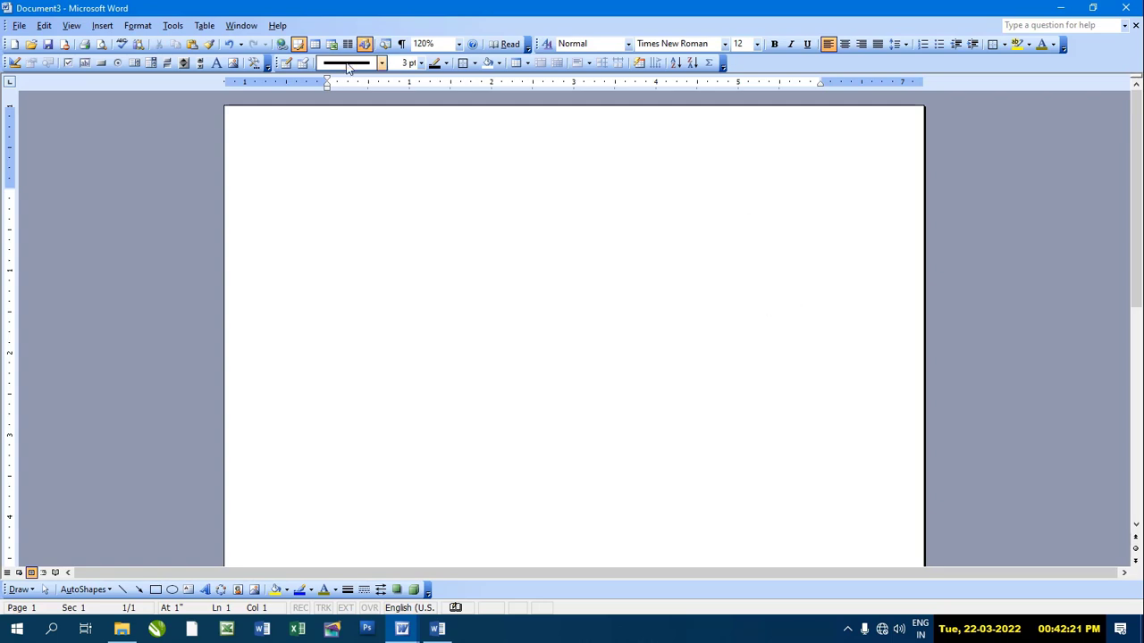
left_click(105, 28)
mouse_move(125, 159)
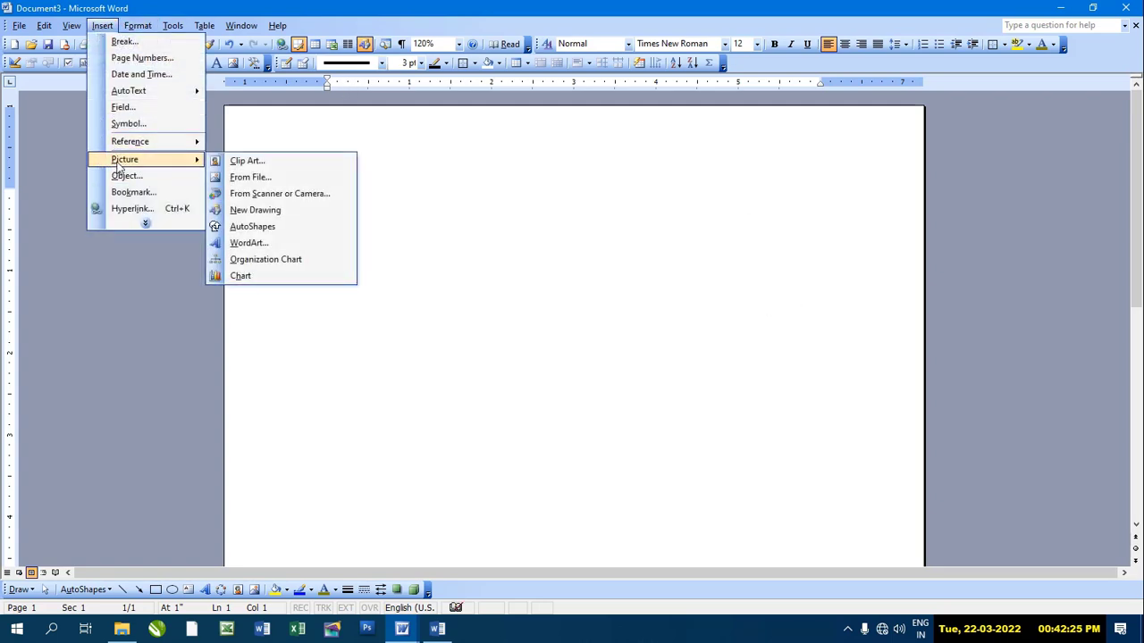
left_click(263, 210)
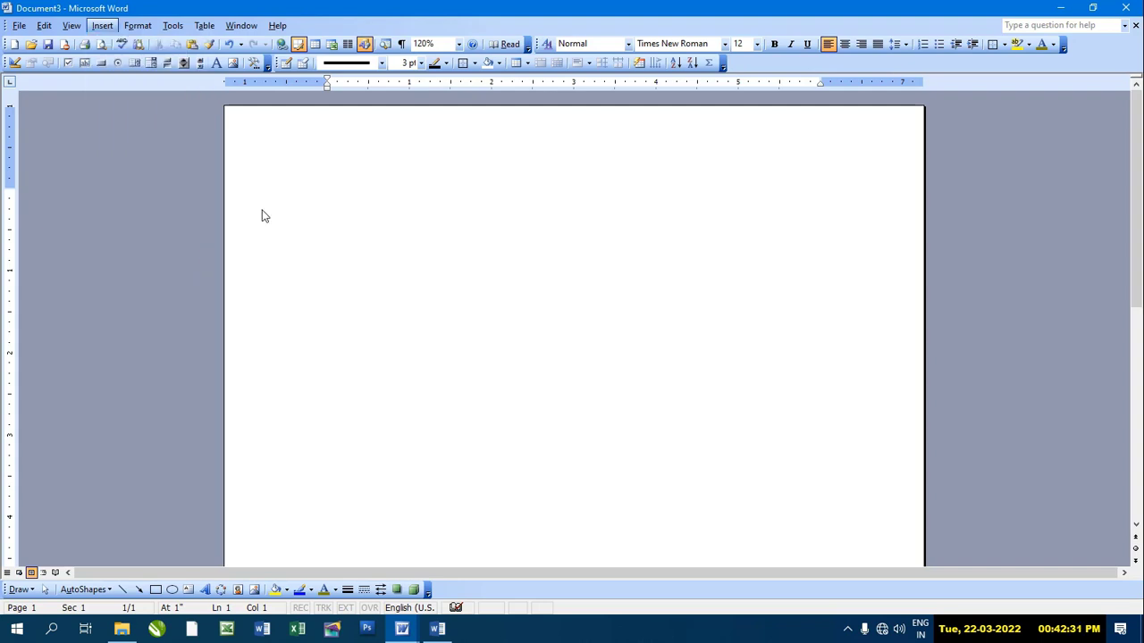
key("ctrl+z")
left_click(103, 31)
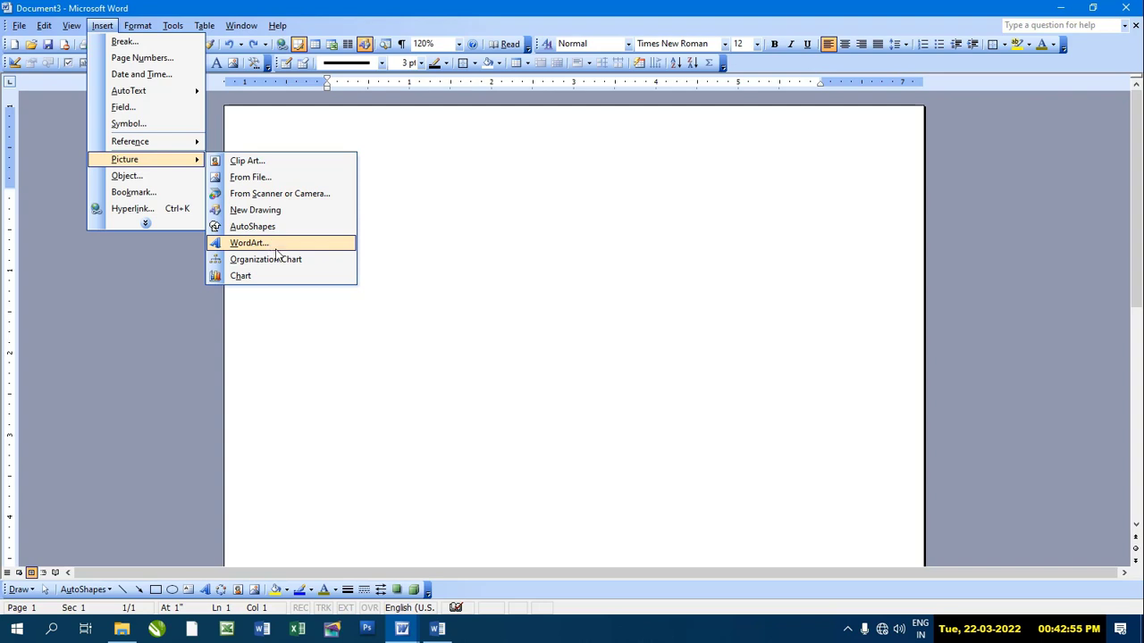
Step: Insert a chart, enter 40 and 50 for East and West 1st Qtr, and close the datasheet
left_click(244, 276)
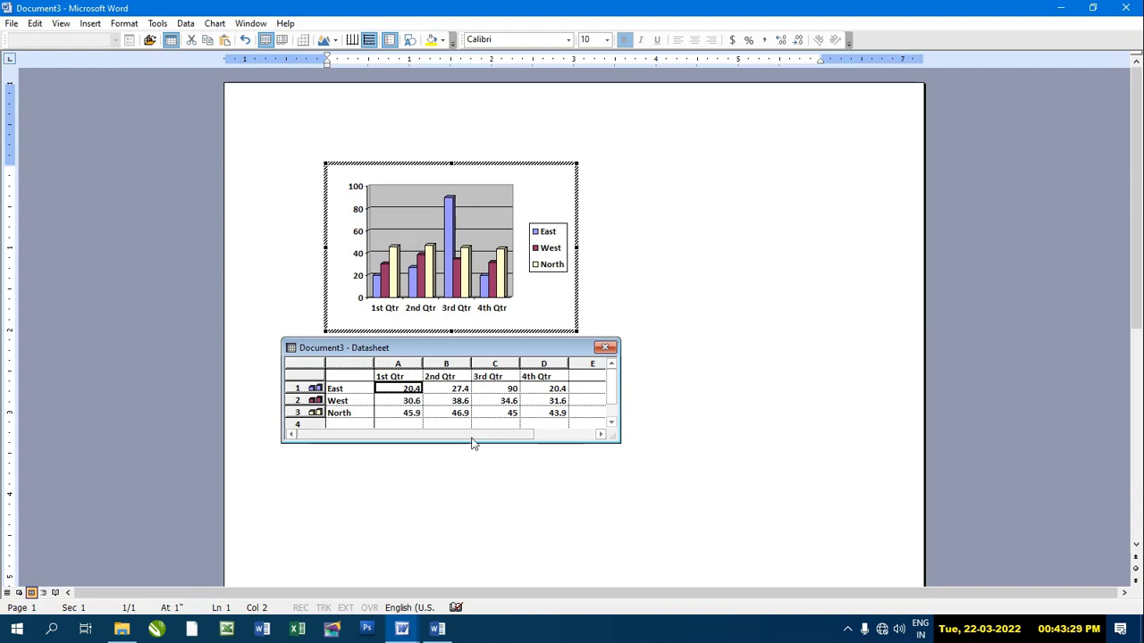
type("4")
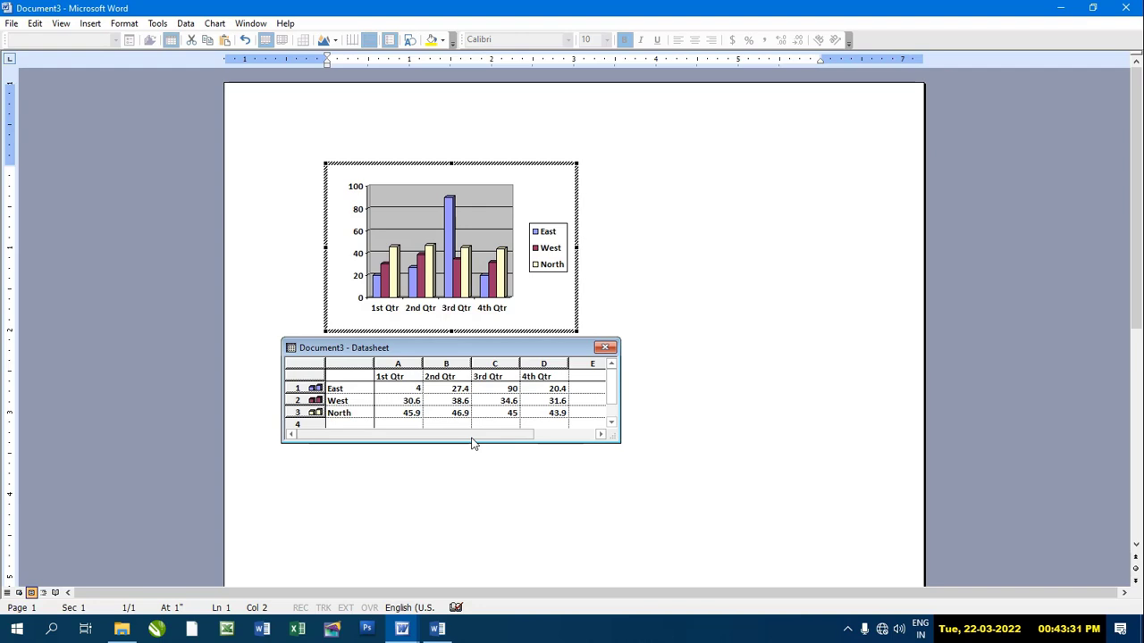
type("0")
key("Return")
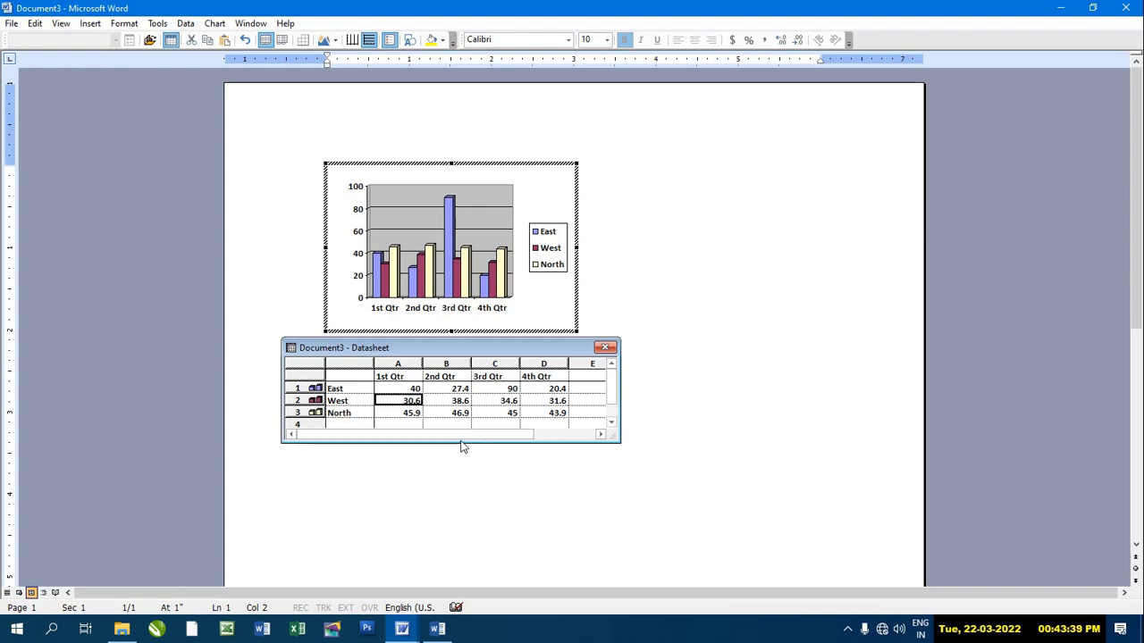
type("50")
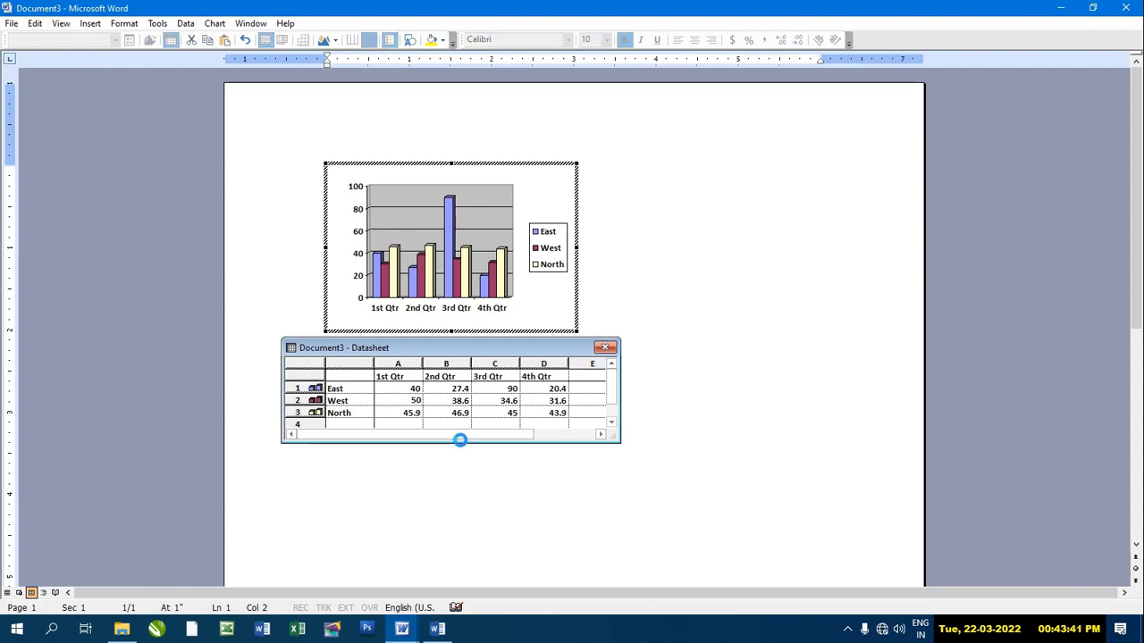
key("Return")
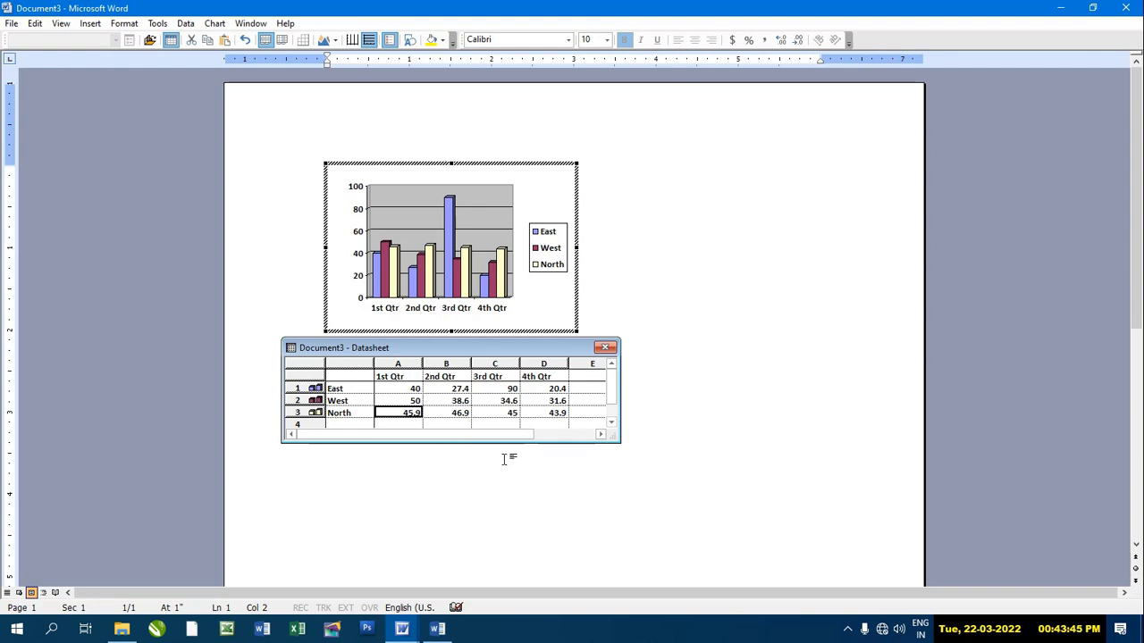
left_click(605, 347)
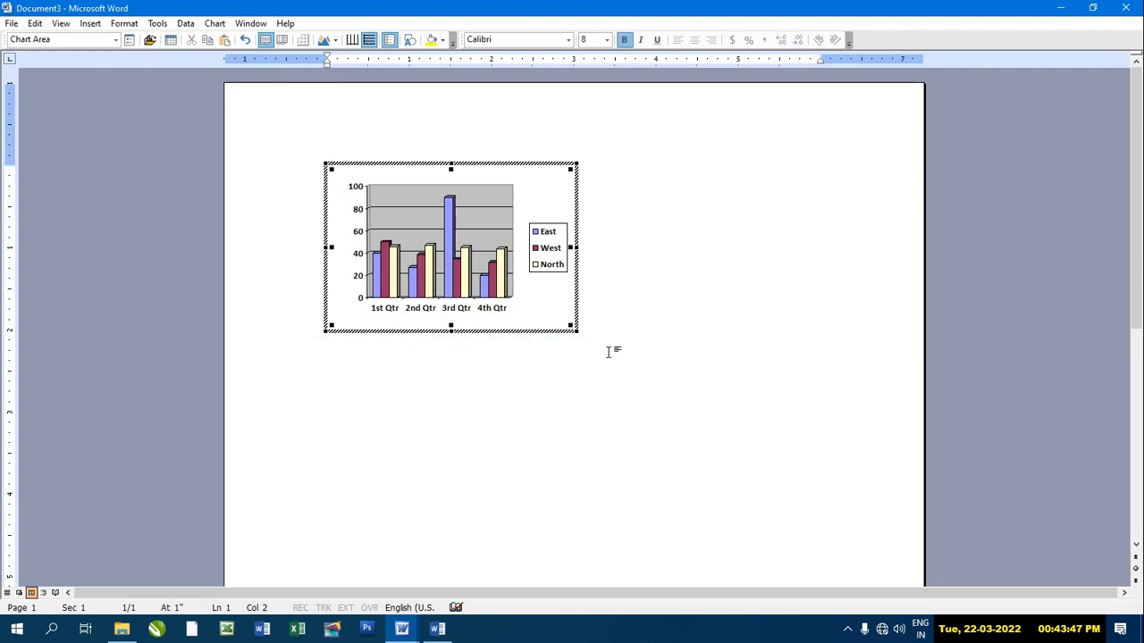
left_click(595, 278)
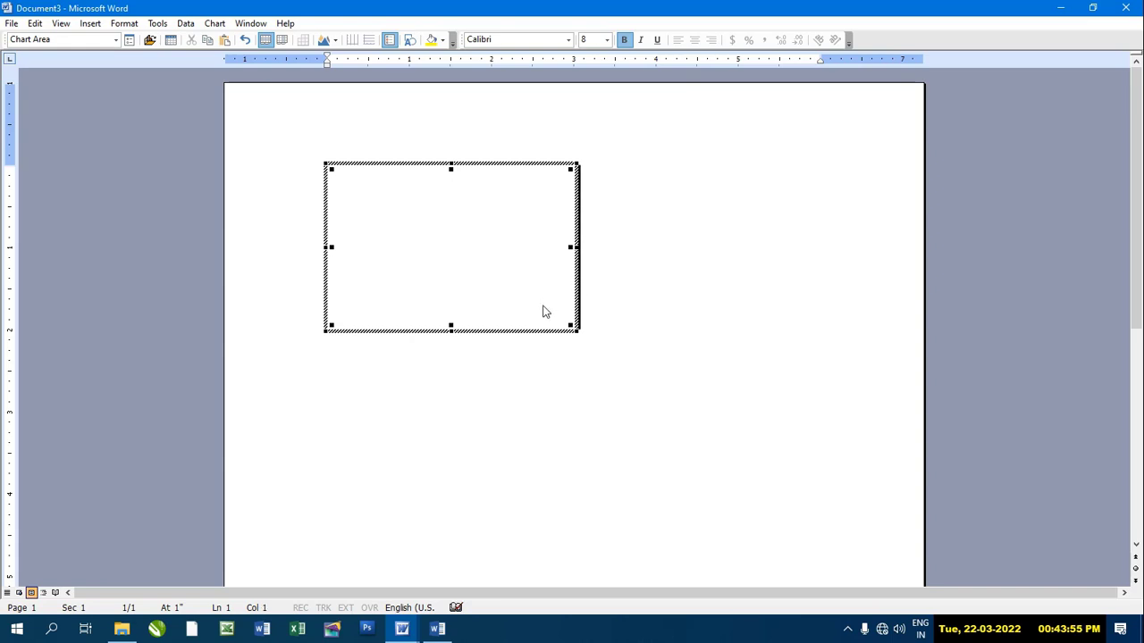
Step: Below the chart, insert a new Adobe Photoshop Image object via Insert > Object
left_click(643, 340)
scroll(628, 321, "down", 3)
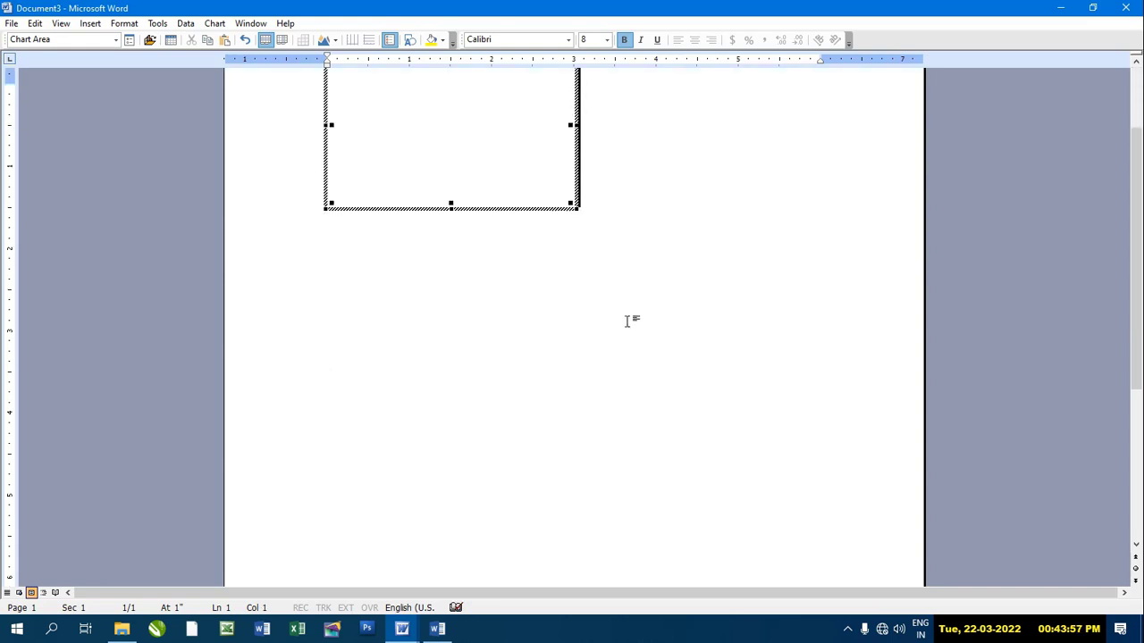
scroll(625, 319, "down", 5)
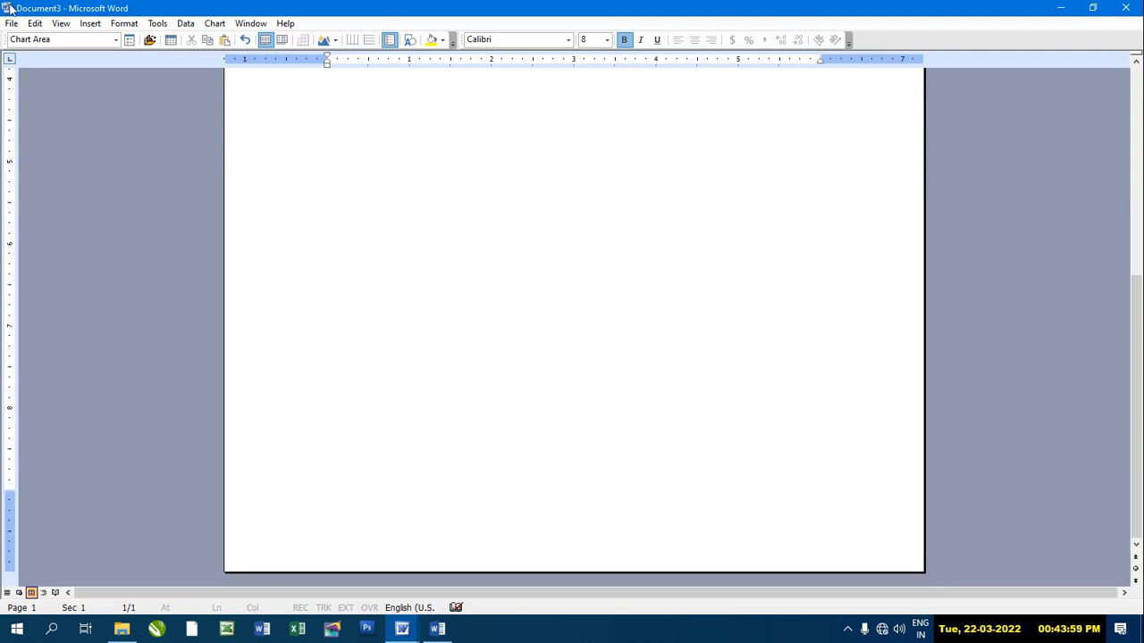
left_click(348, 235)
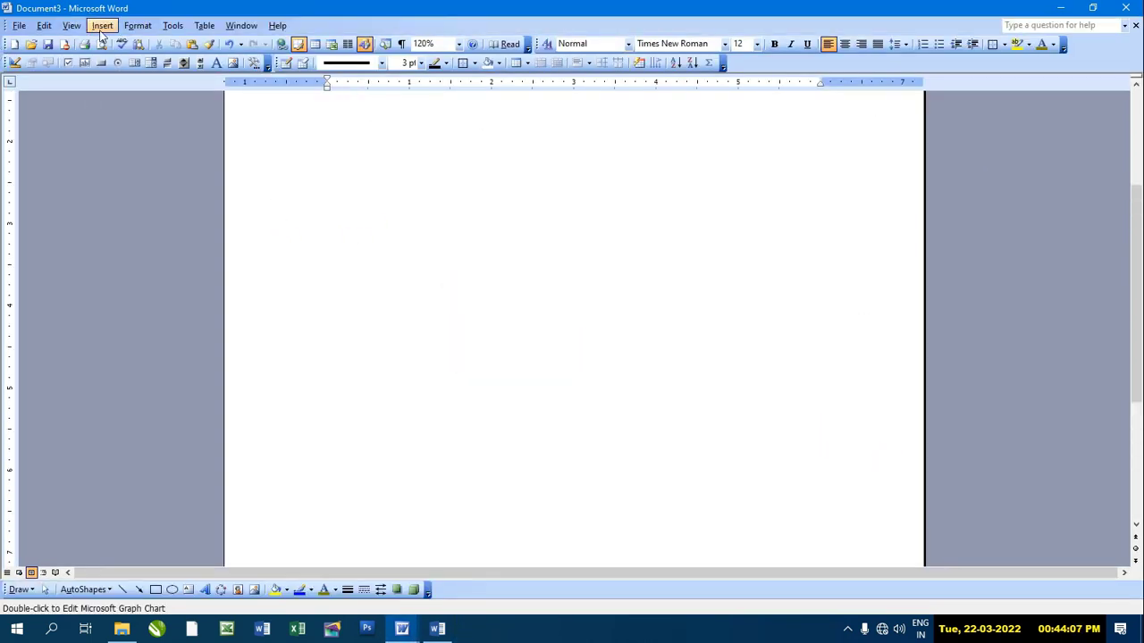
left_click(102, 29)
mouse_move(126, 159)
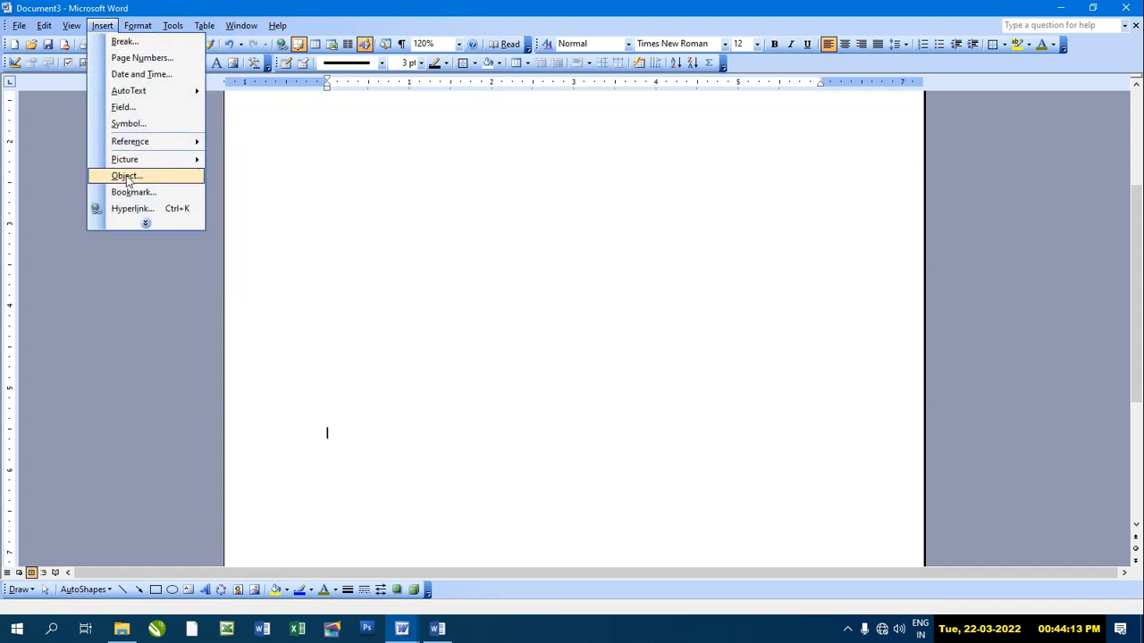
left_click(127, 177)
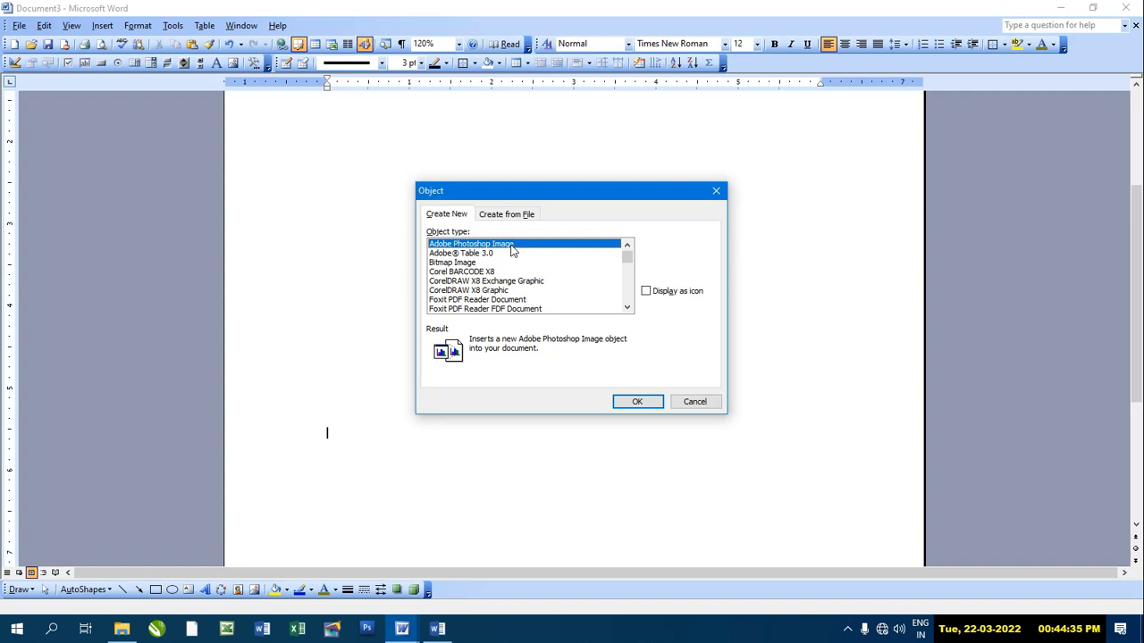
left_click(623, 401)
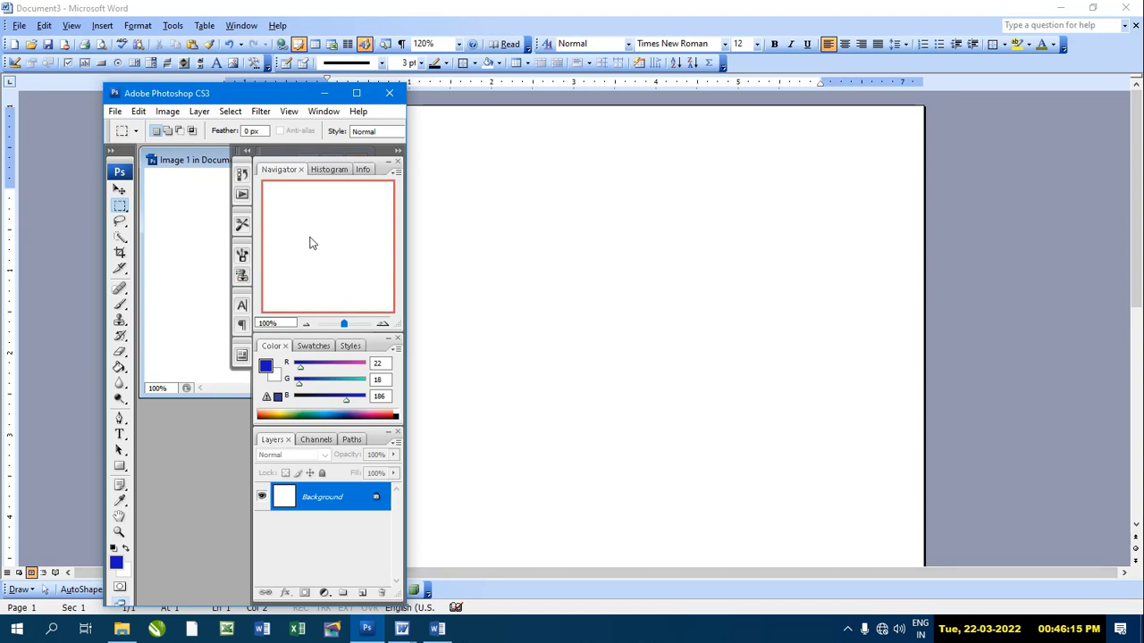
Step: Maximize Photoshop and fill the canvas with near-black 010007 using the Paint Bucket
left_click(357, 92)
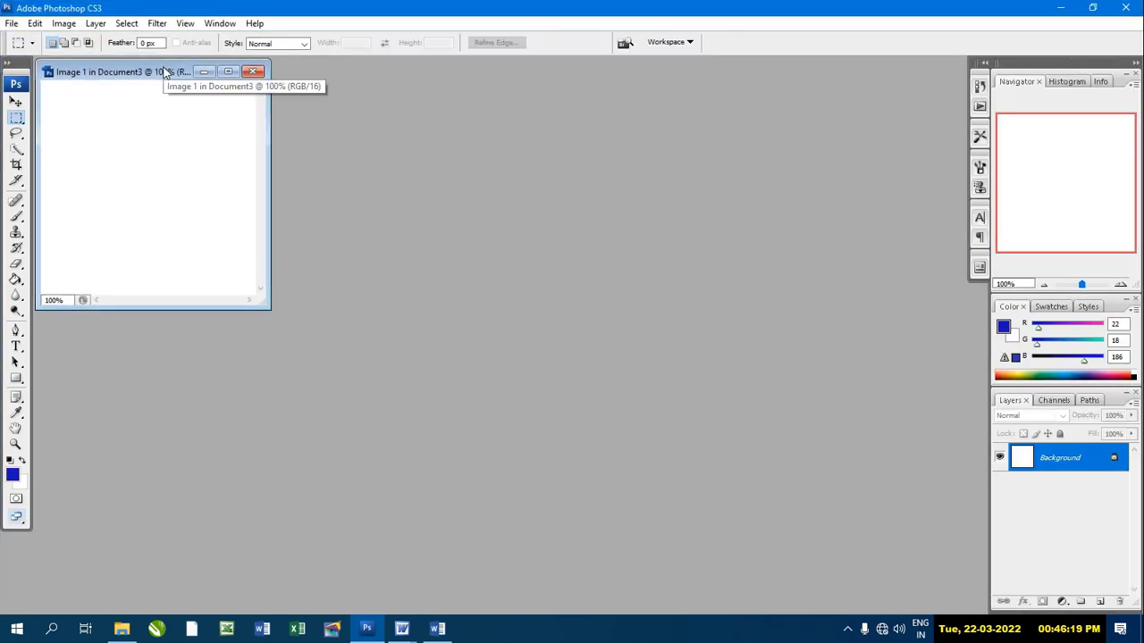
left_click_drag(164, 73, 415, 127)
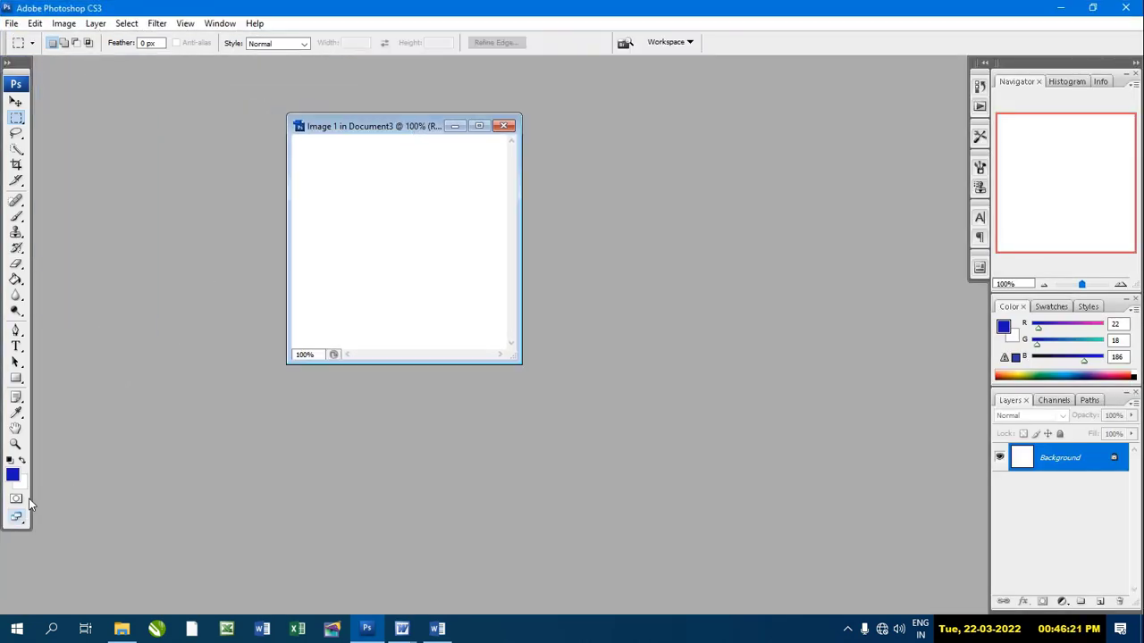
left_click(12, 474)
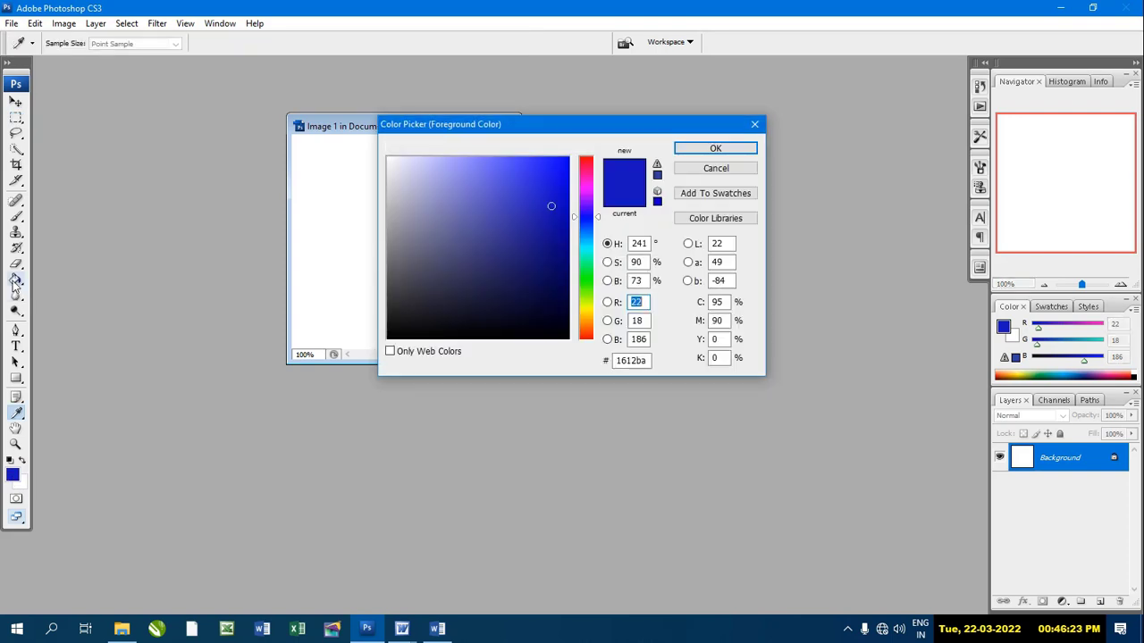
left_click(558, 333)
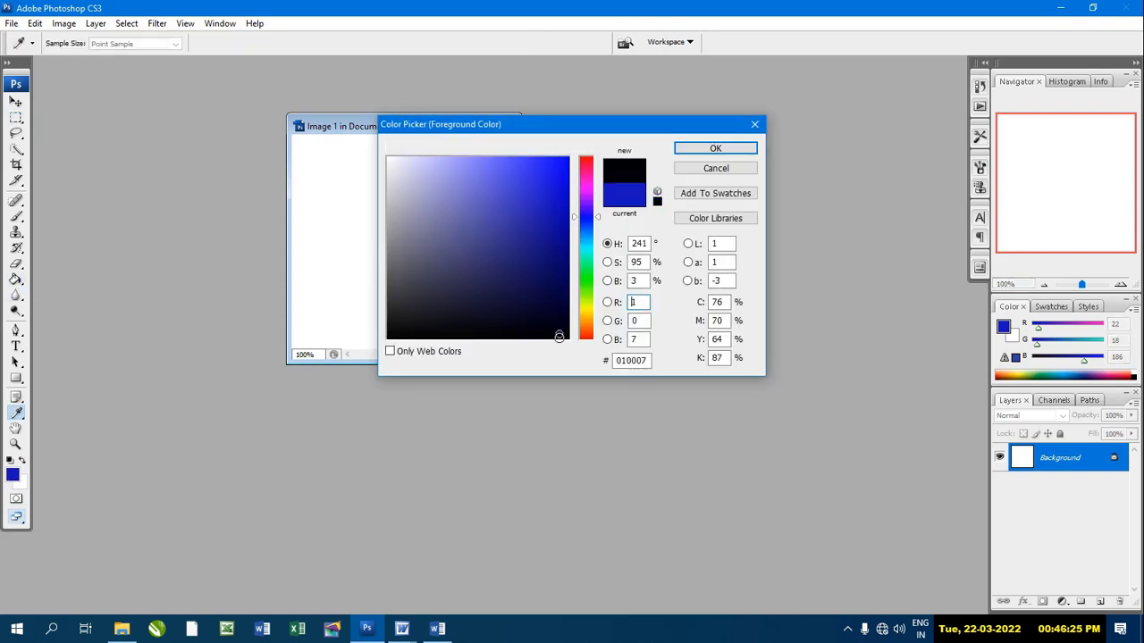
left_click(727, 149)
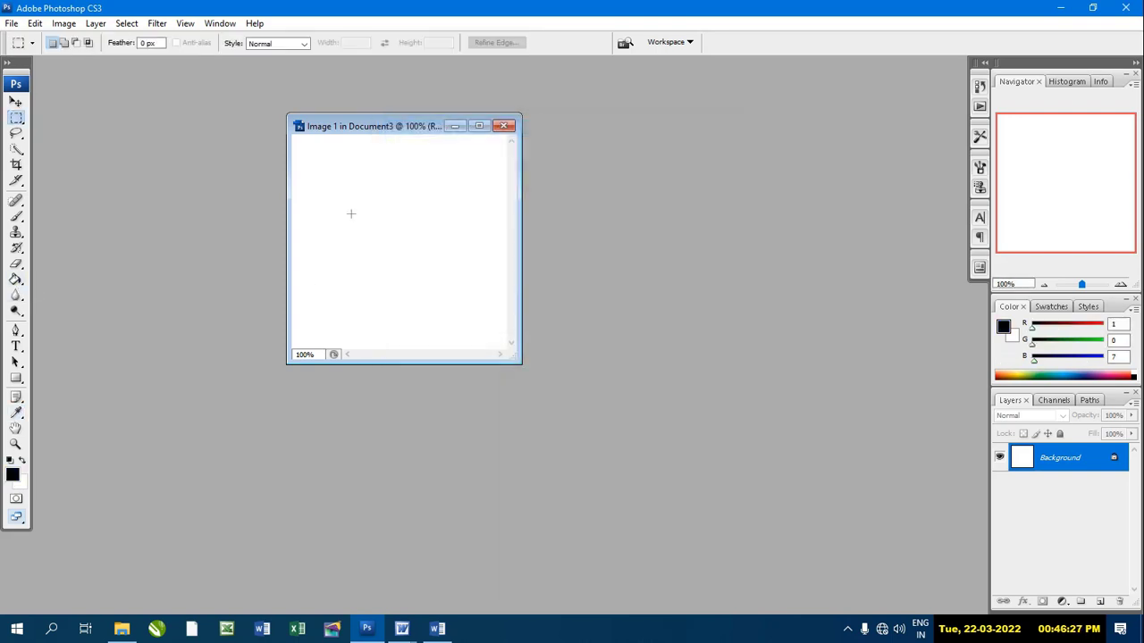
left_click(16, 279)
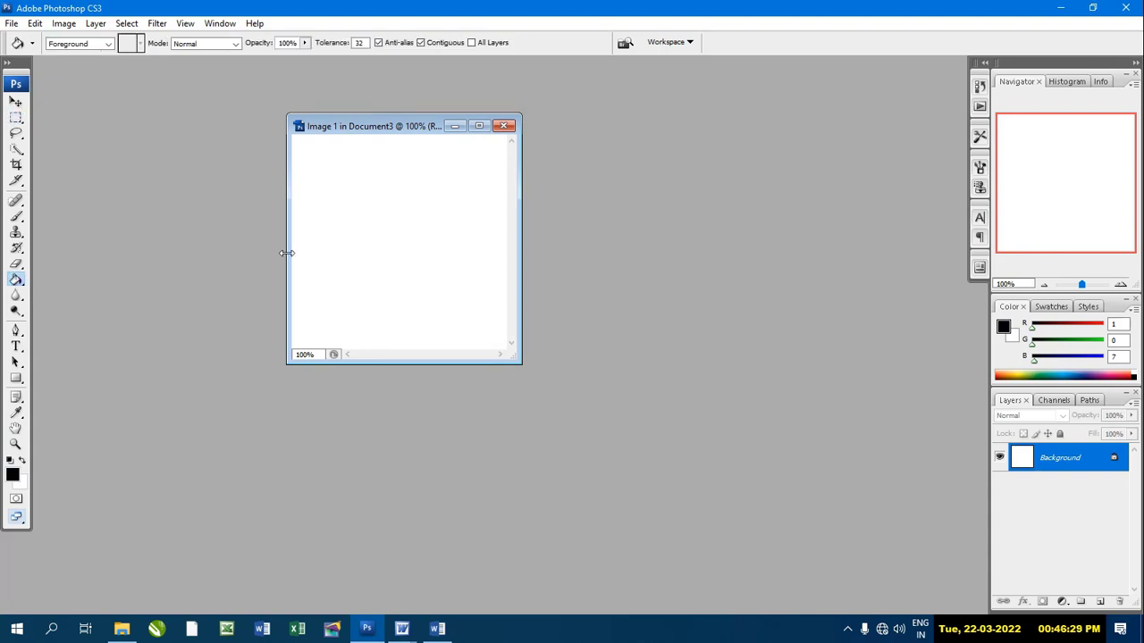
left_click(327, 238)
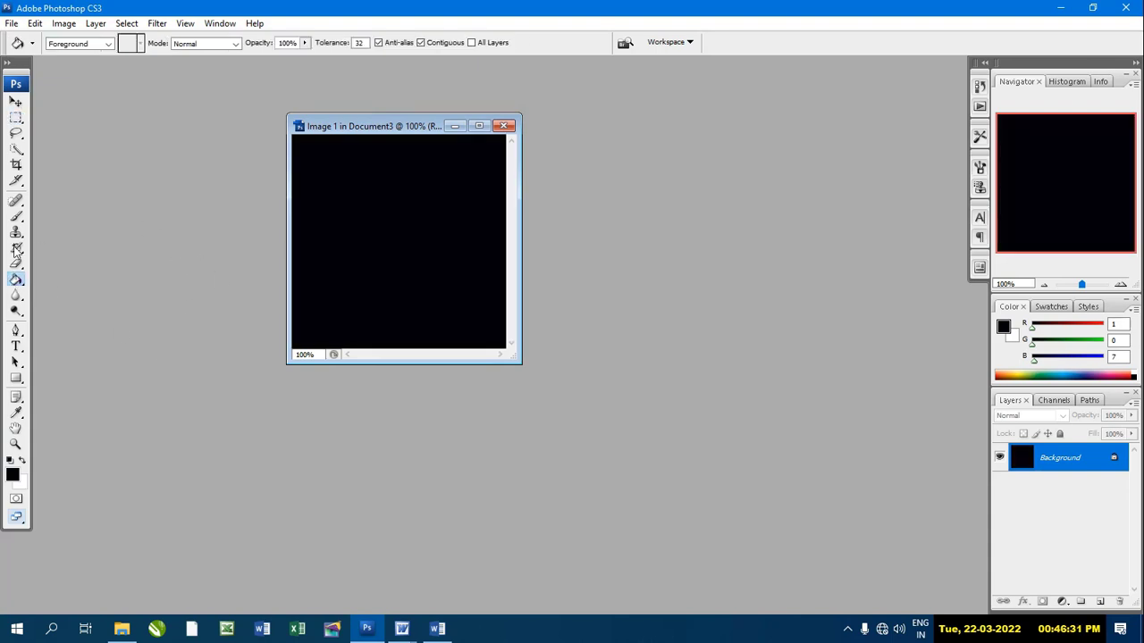
left_click(19, 217)
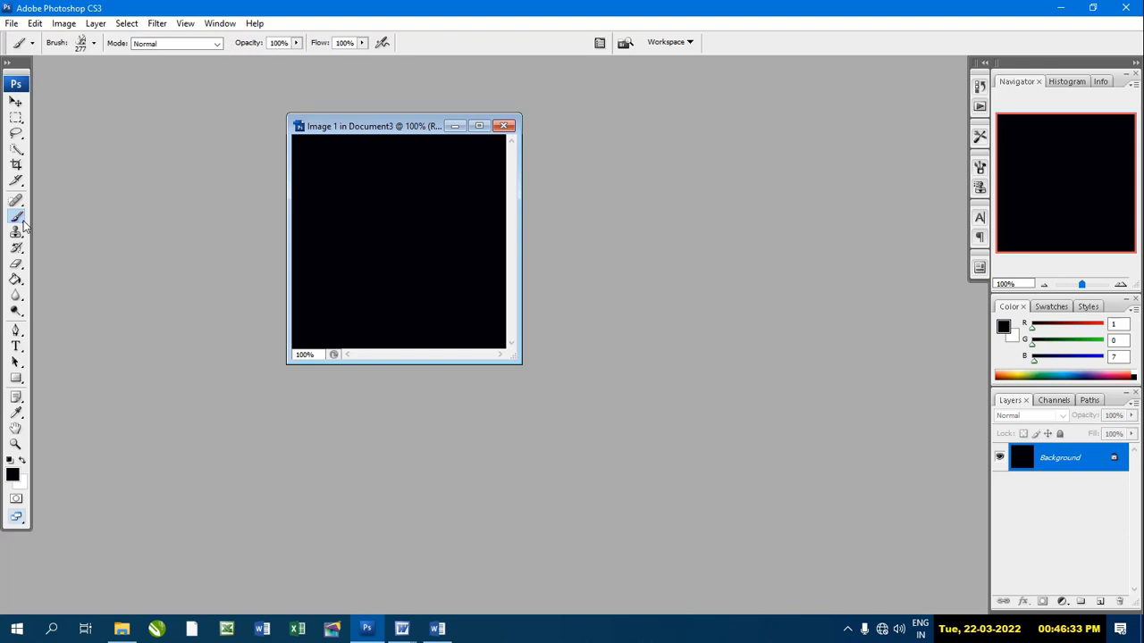
Step: Reduce the flower brush diameter from 277 px to 176 px
left_click(93, 43)
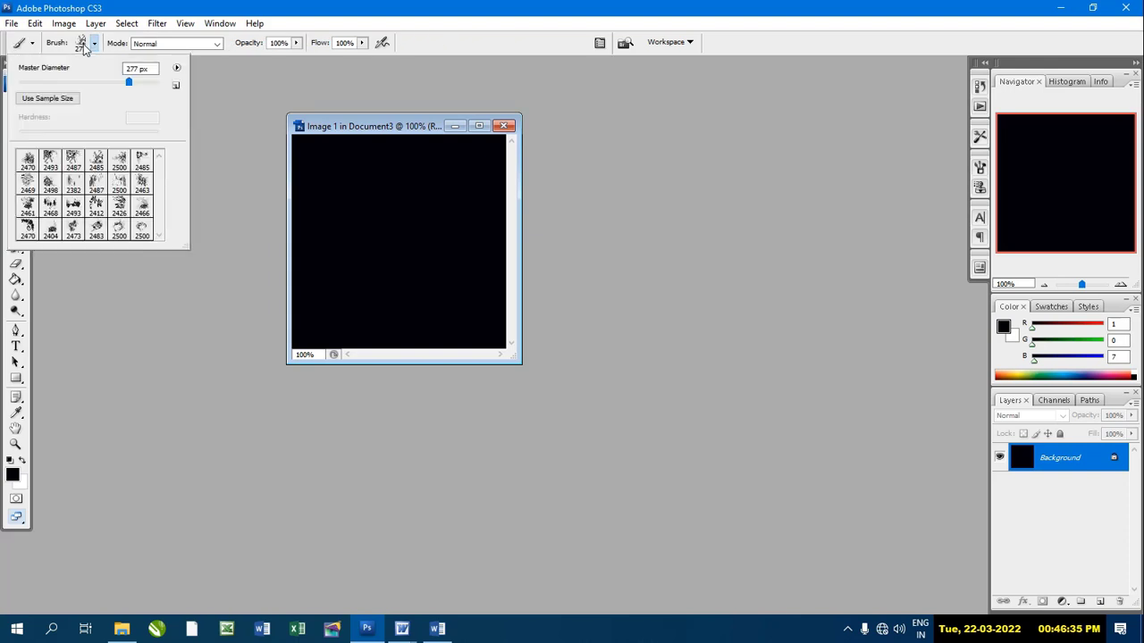
left_click(239, 129)
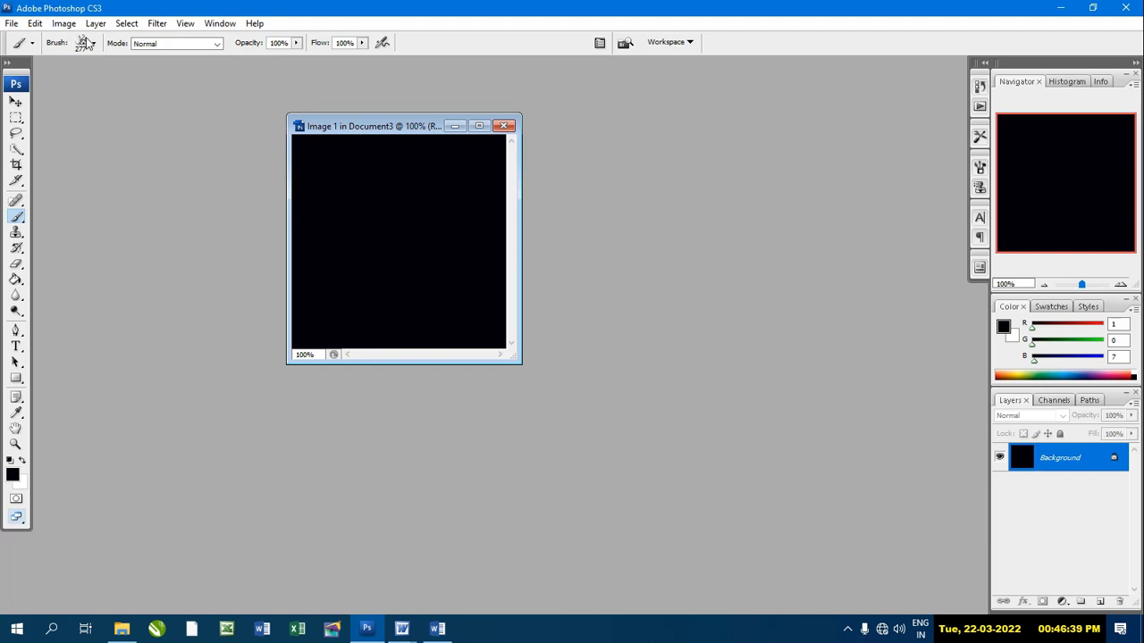
left_click(93, 42)
left_click_drag(128, 81, 114, 81)
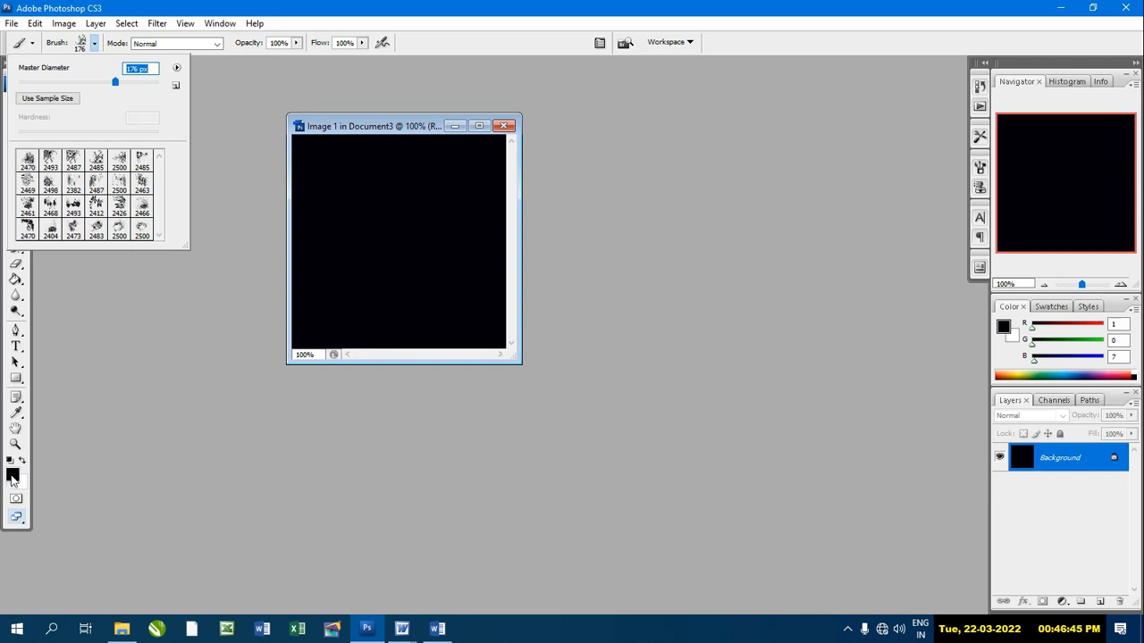
Step: Set the foreground to pale yellow f3f479 and stamp the flower in the lower-right corner
left_click(11, 477)
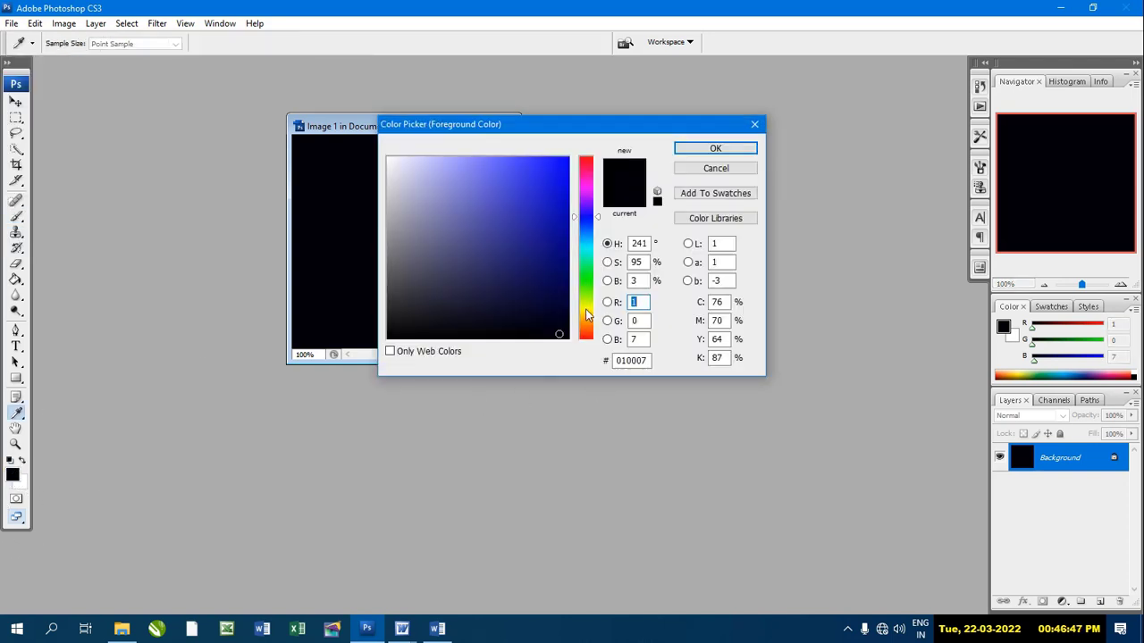
left_click(586, 309)
left_click(479, 164)
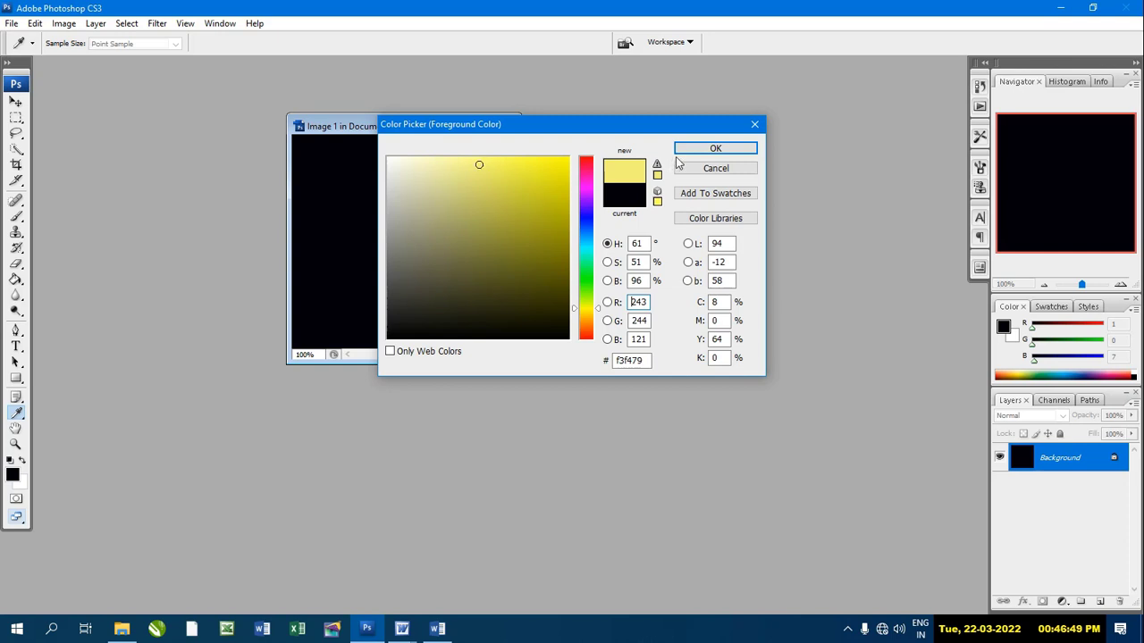
left_click(706, 150)
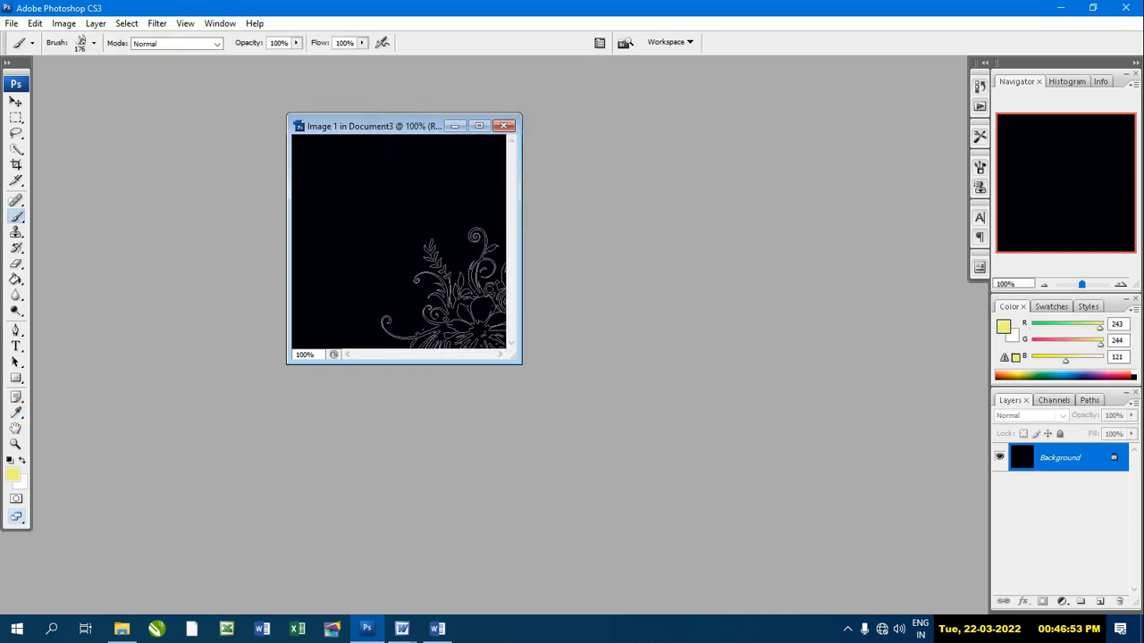
left_click(457, 302)
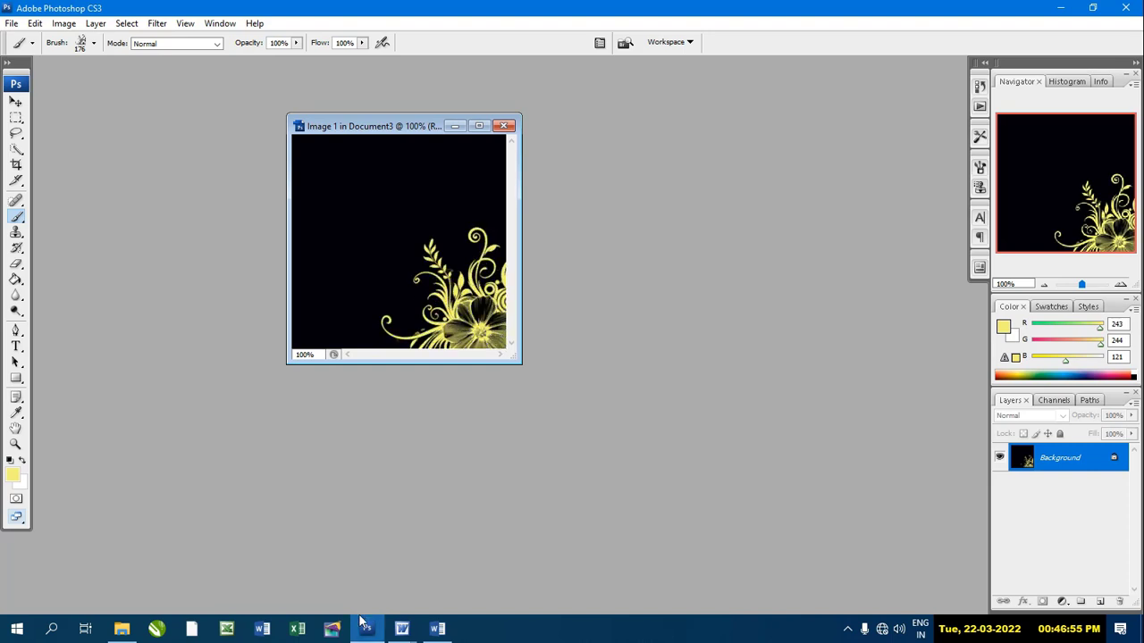
left_click(404, 629)
Step: Bring Document3 to the front and start inserting an embedded object
left_click(402, 591)
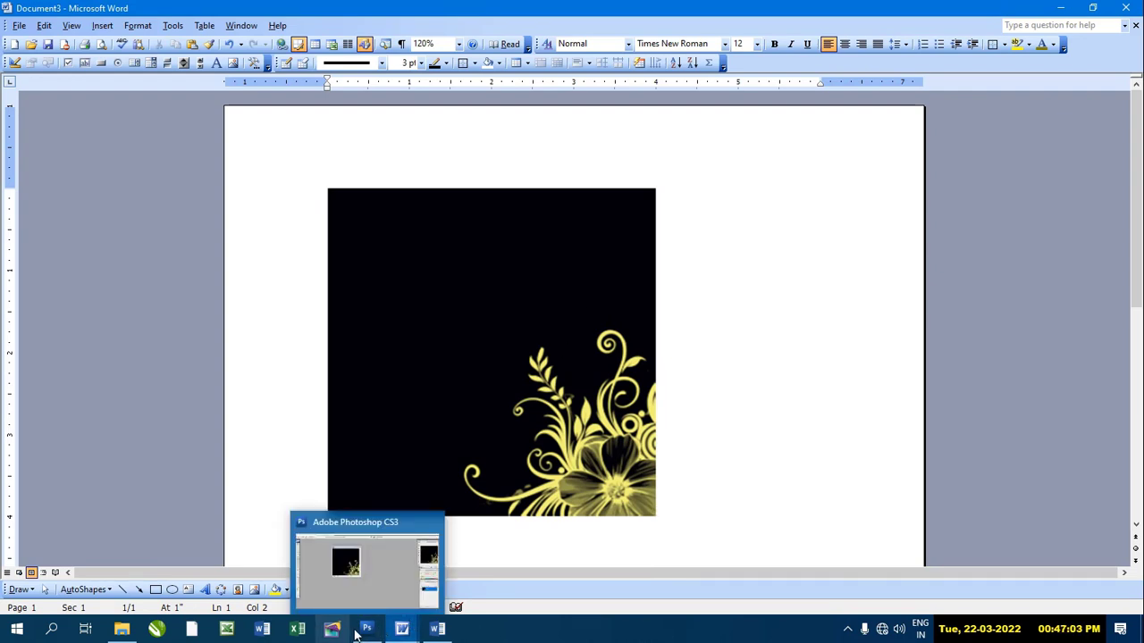
left_click(101, 26)
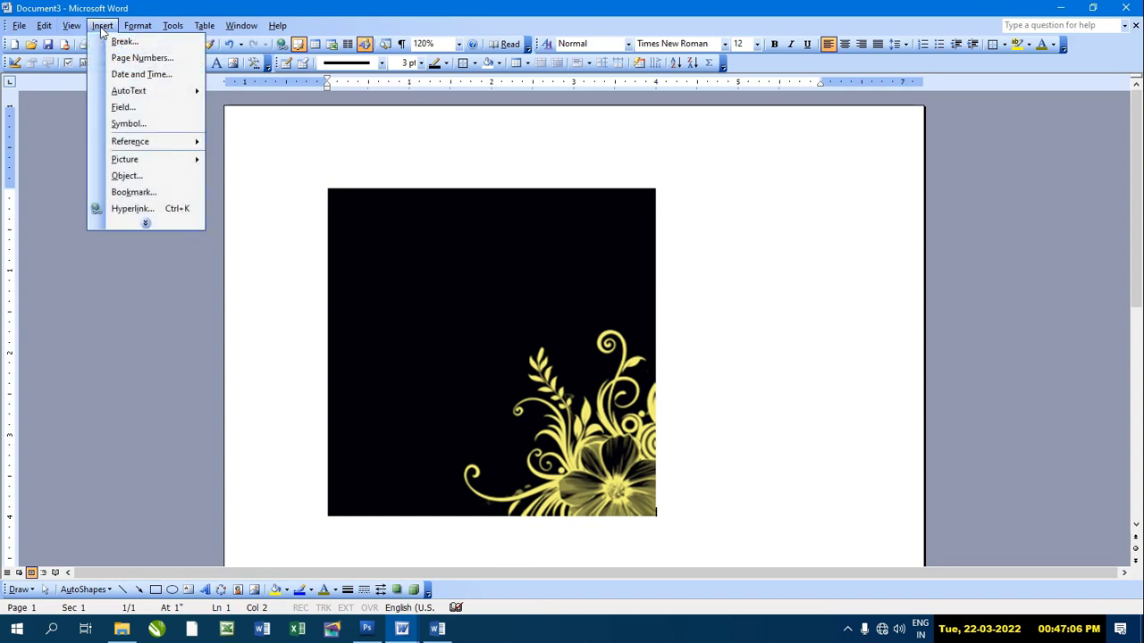
left_click(132, 174)
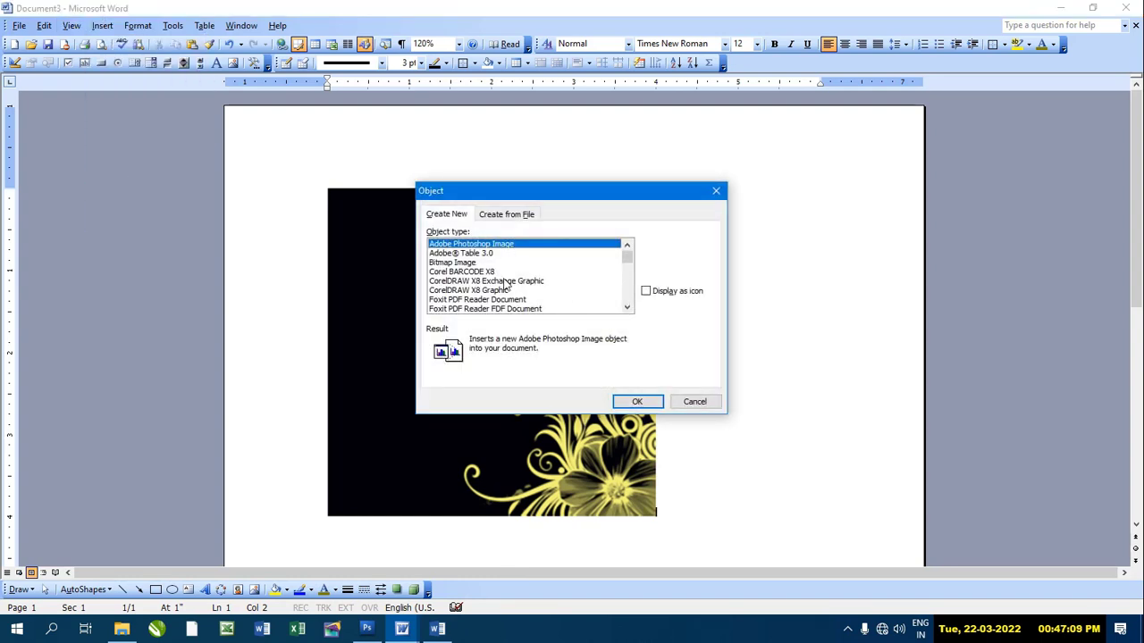
Step: Browse the Object type list, then dismiss the Object dialog without inserting anything
scroll(572, 292, "down", 2)
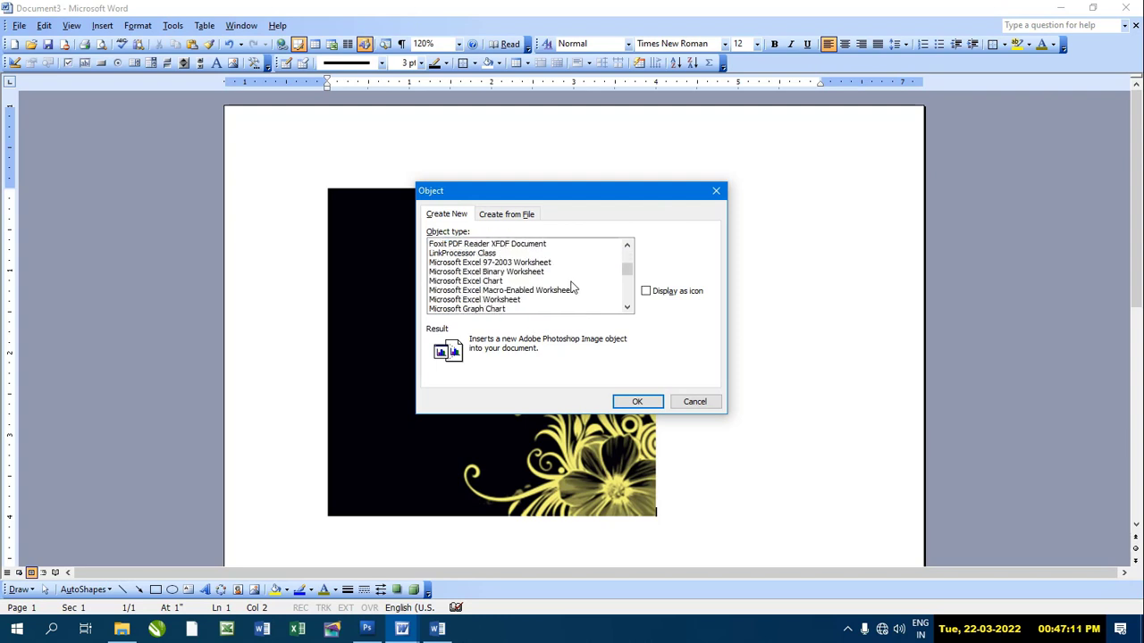
scroll(576, 286, "down", 3)
scroll(577, 284, "down", 3)
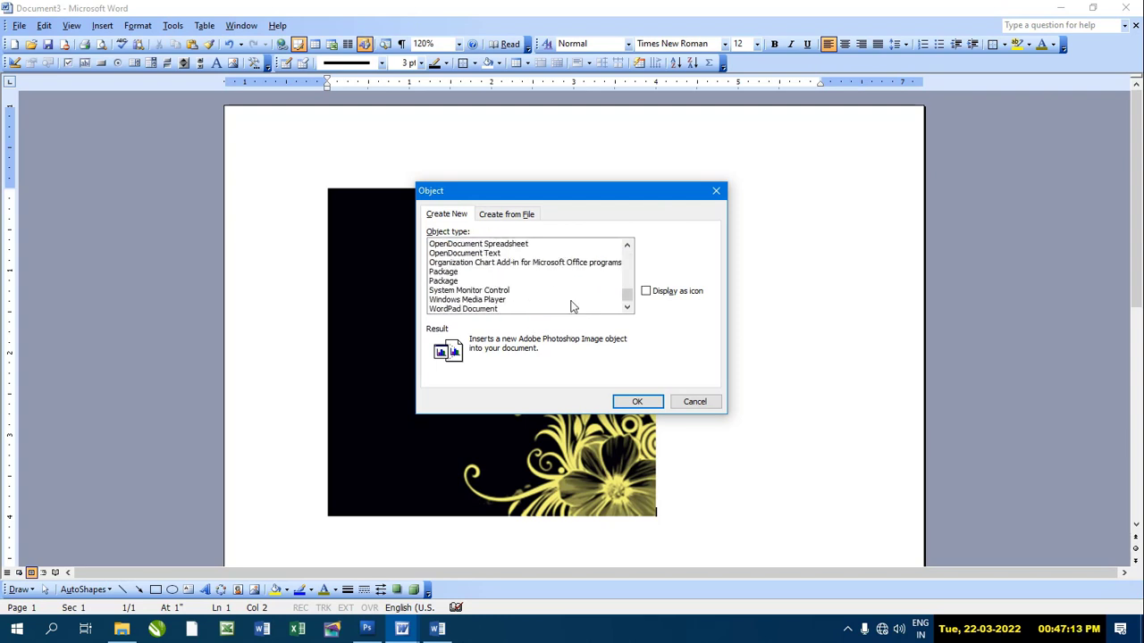
scroll(502, 285, "up", 3)
scroll(503, 287, "up", 3)
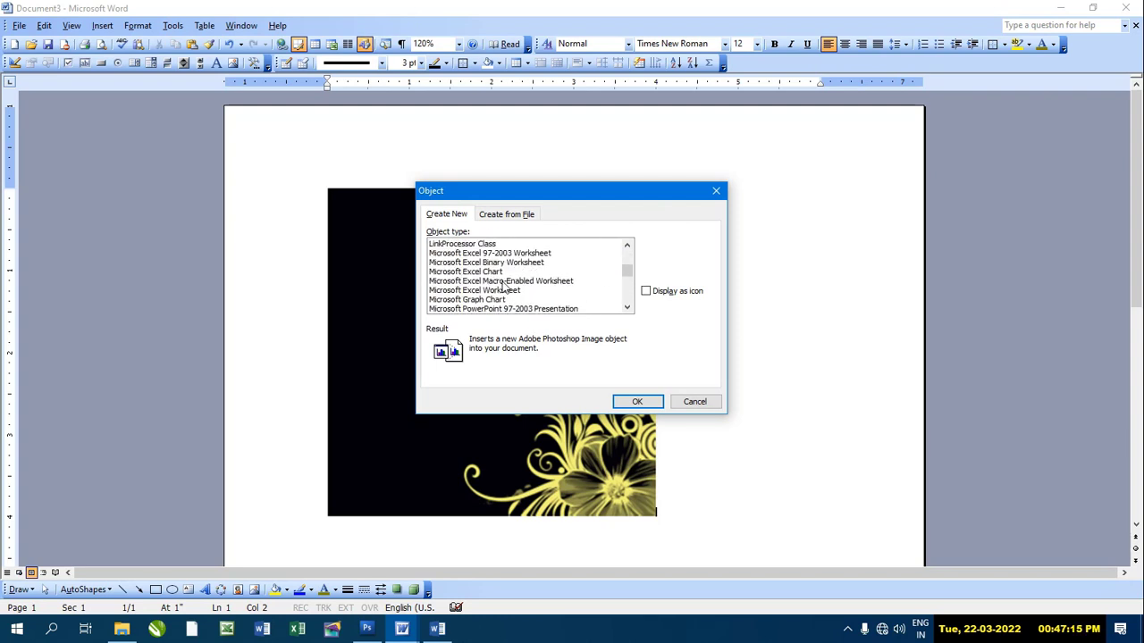
scroll(505, 286, "up", 2)
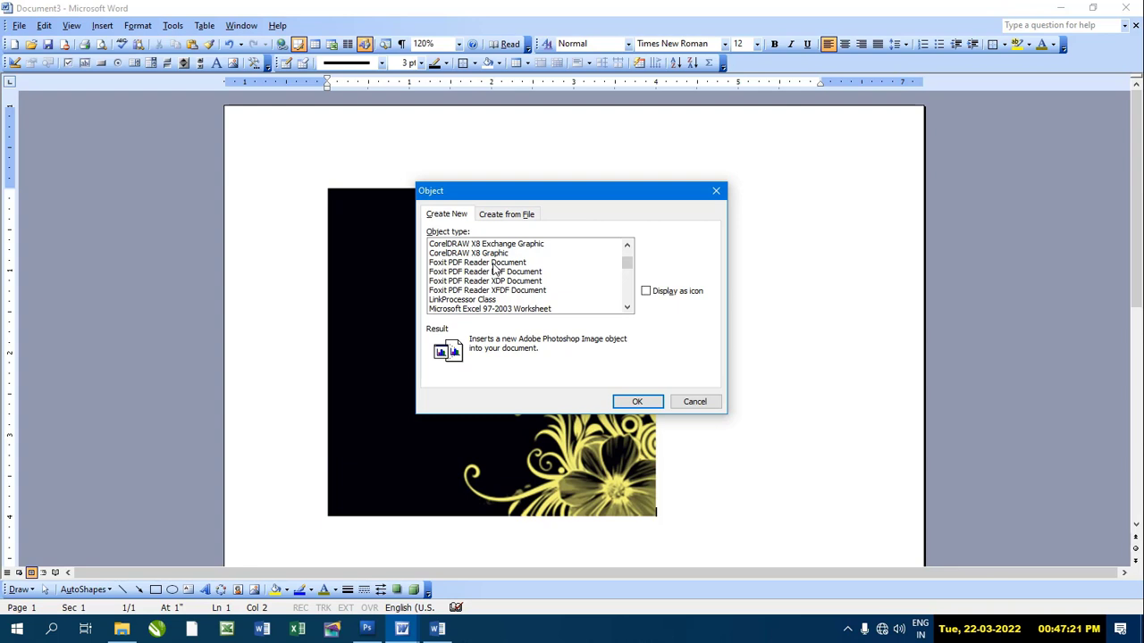
left_click(712, 190)
Step: Open the Diagram Gallery from the expanded Insert menu, then close it without inserting
left_click(102, 26)
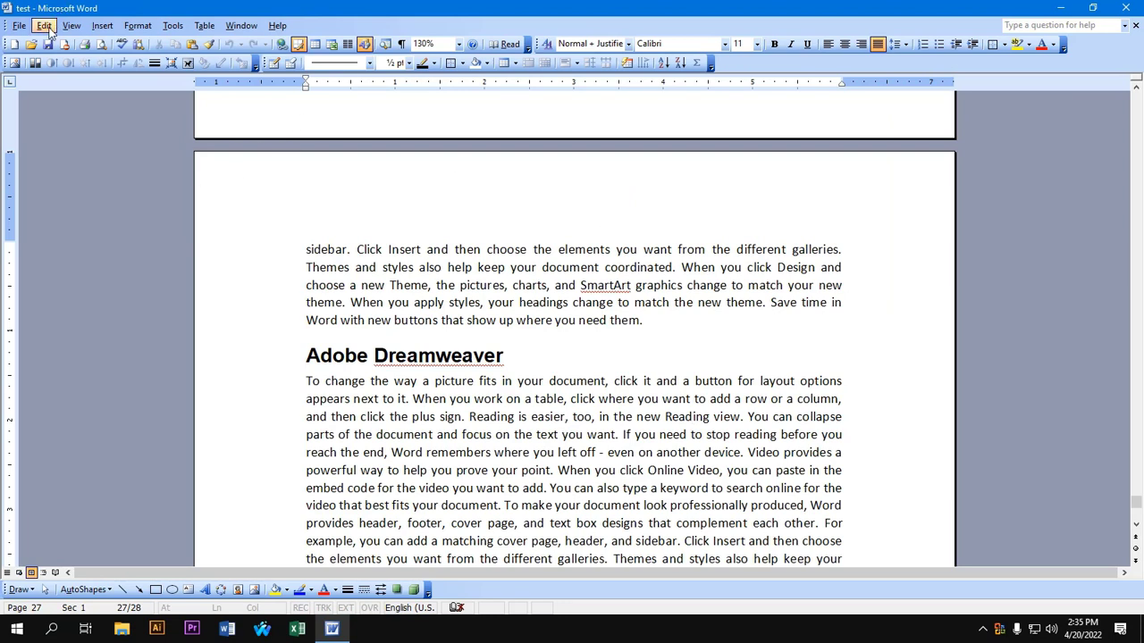
left_click(101, 27)
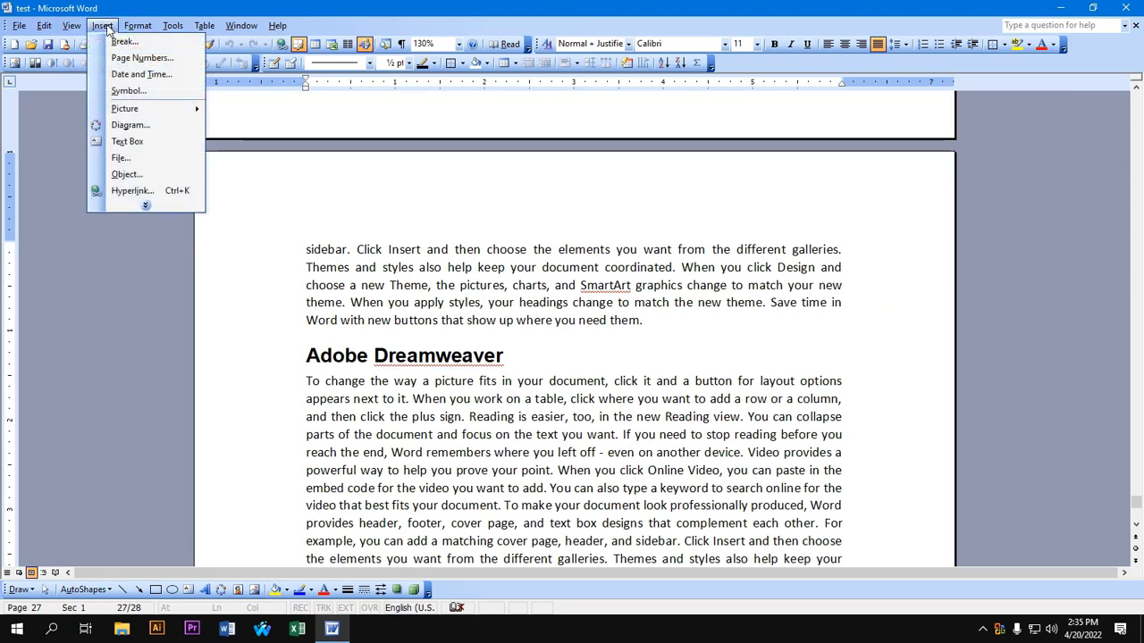
left_click(147, 208)
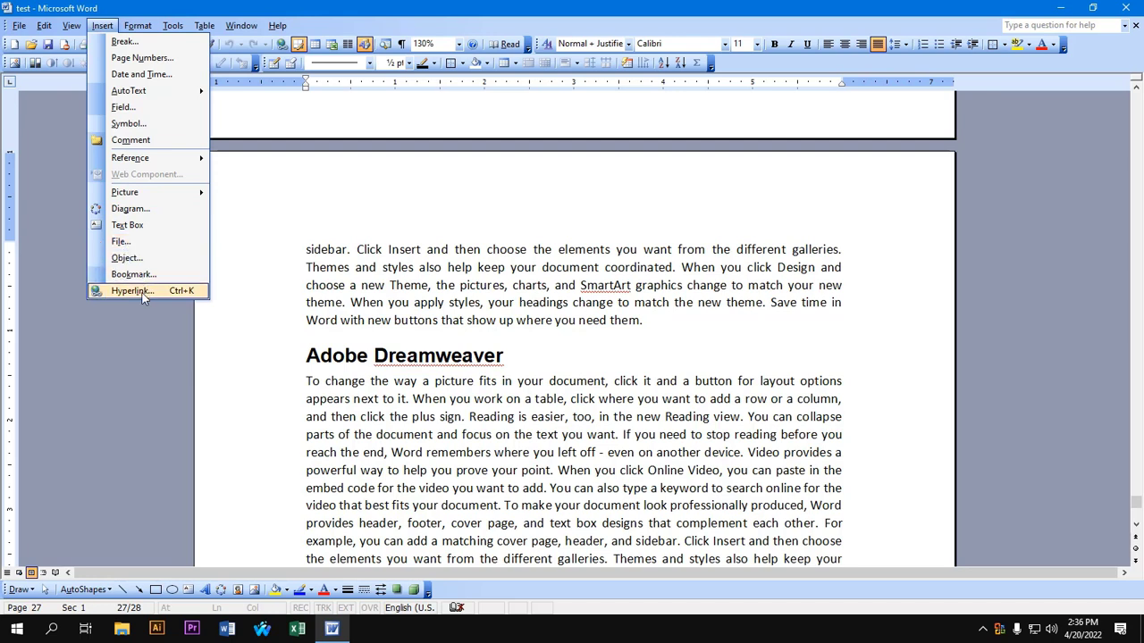
left_click(129, 208)
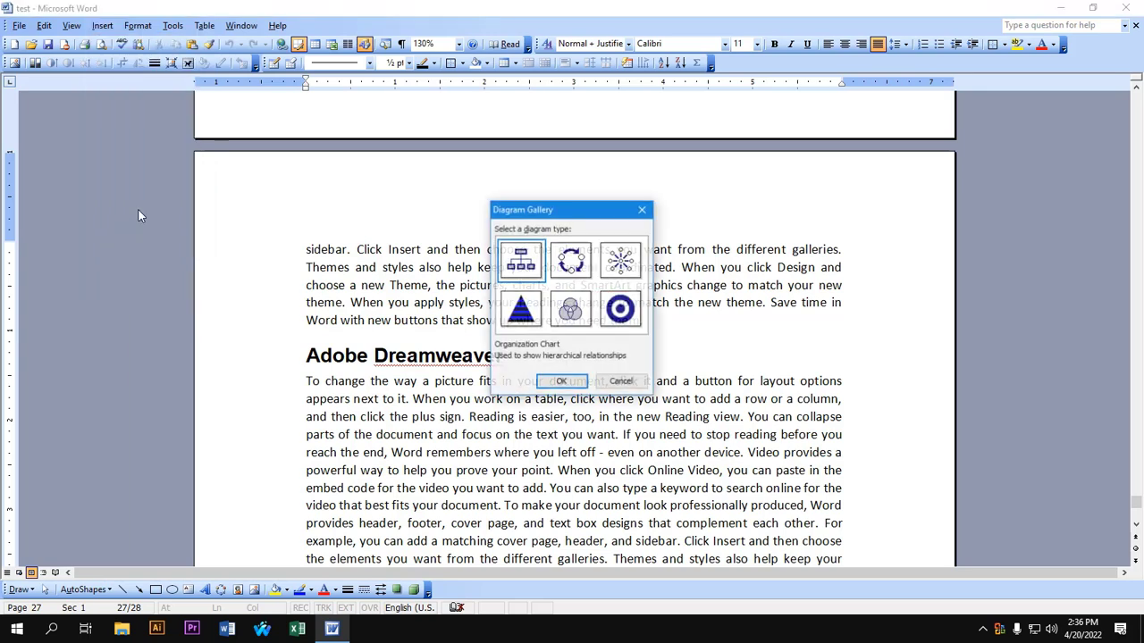
left_click(642, 210)
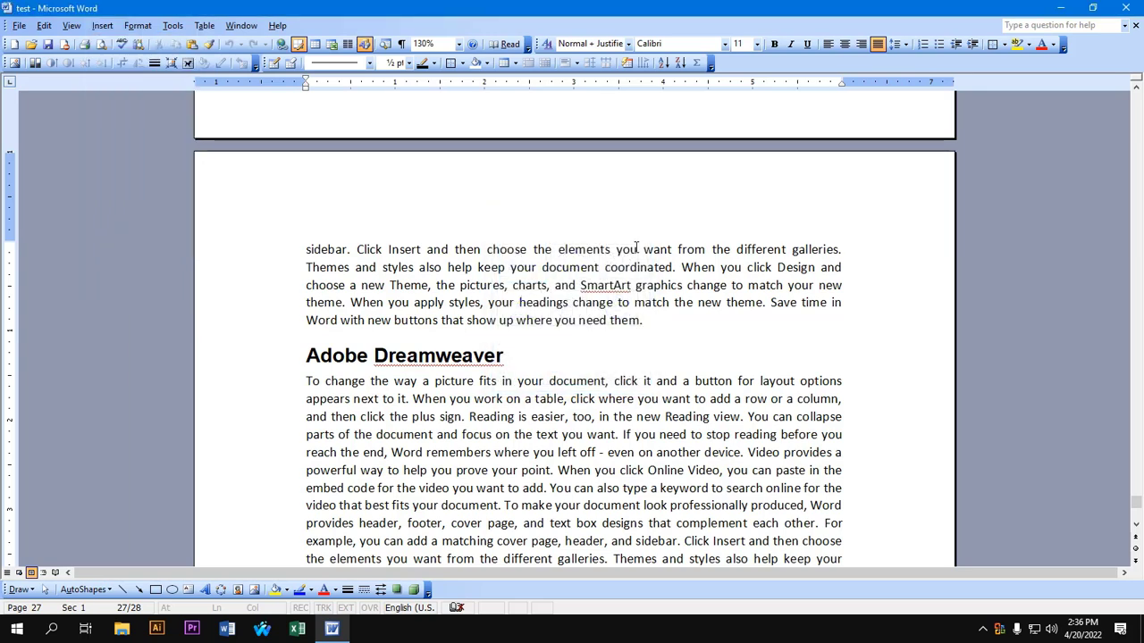
Step: Add a page break after the last text, creating blank page 29 with empty lines
key("ctrl+End")
key("ctrl+Return")
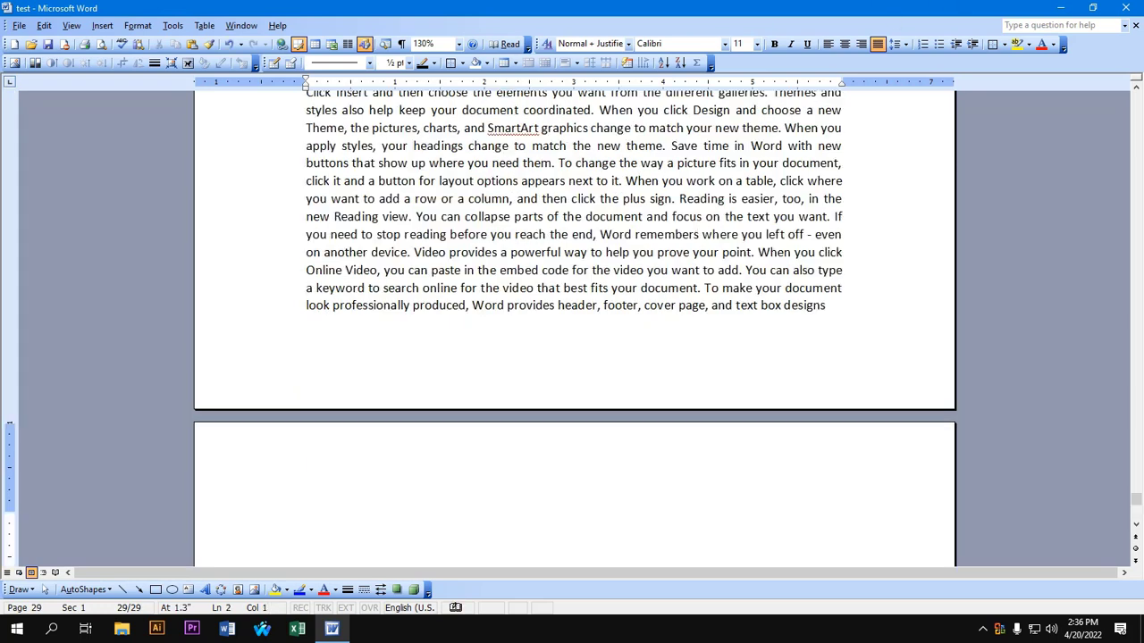
key("Return")
key("Return")
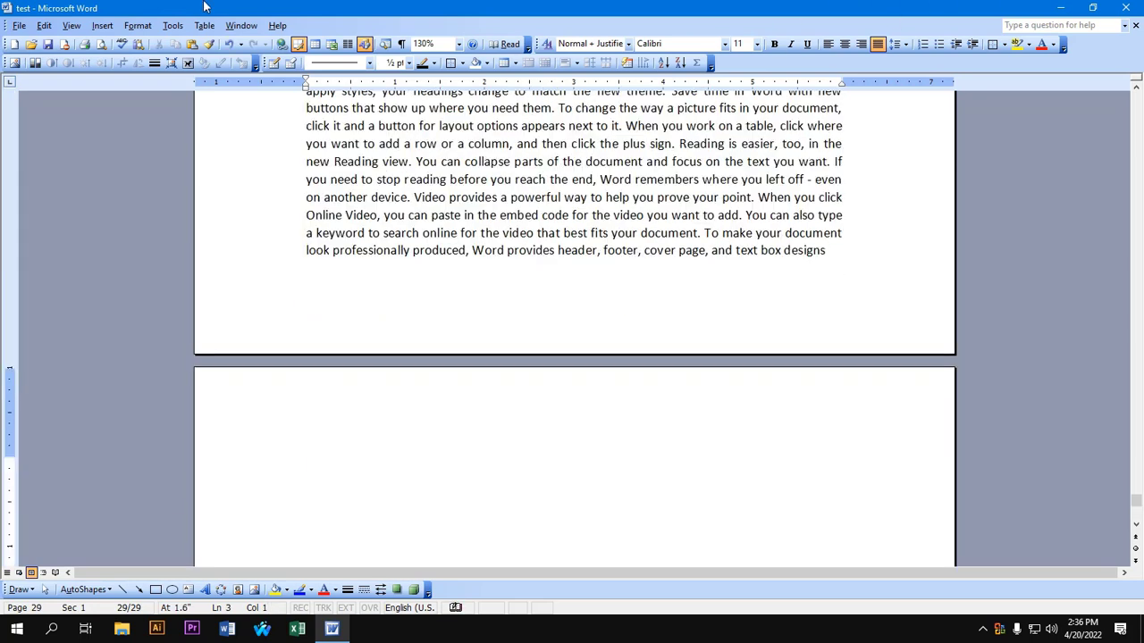
Step: Open the Diagram Gallery from the expanded Insert menu
left_click(102, 25)
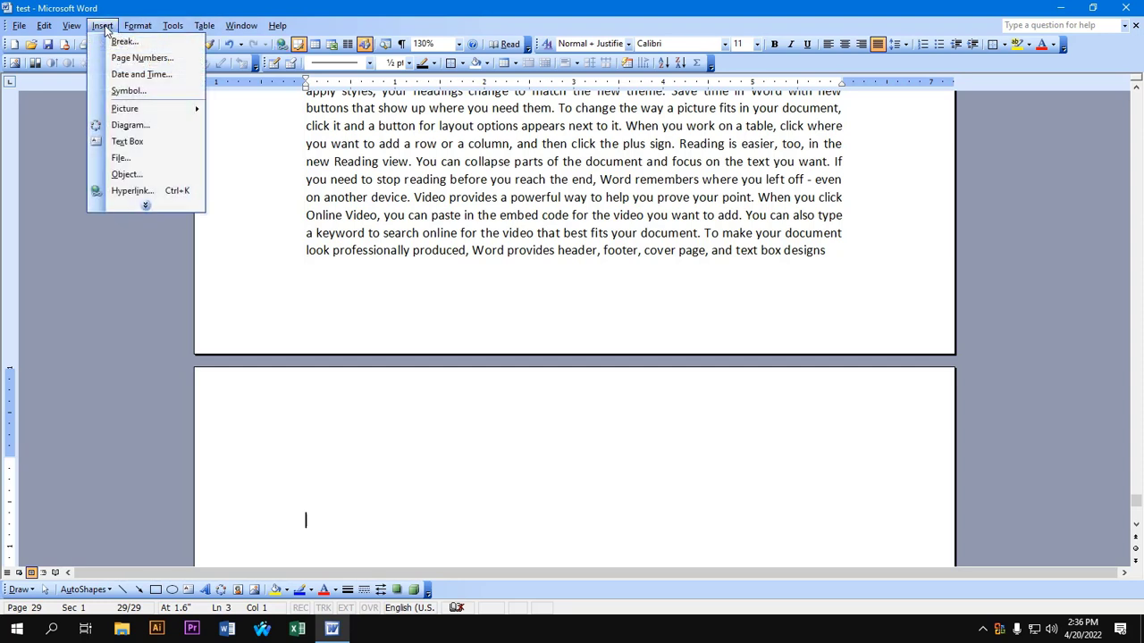
left_click(146, 206)
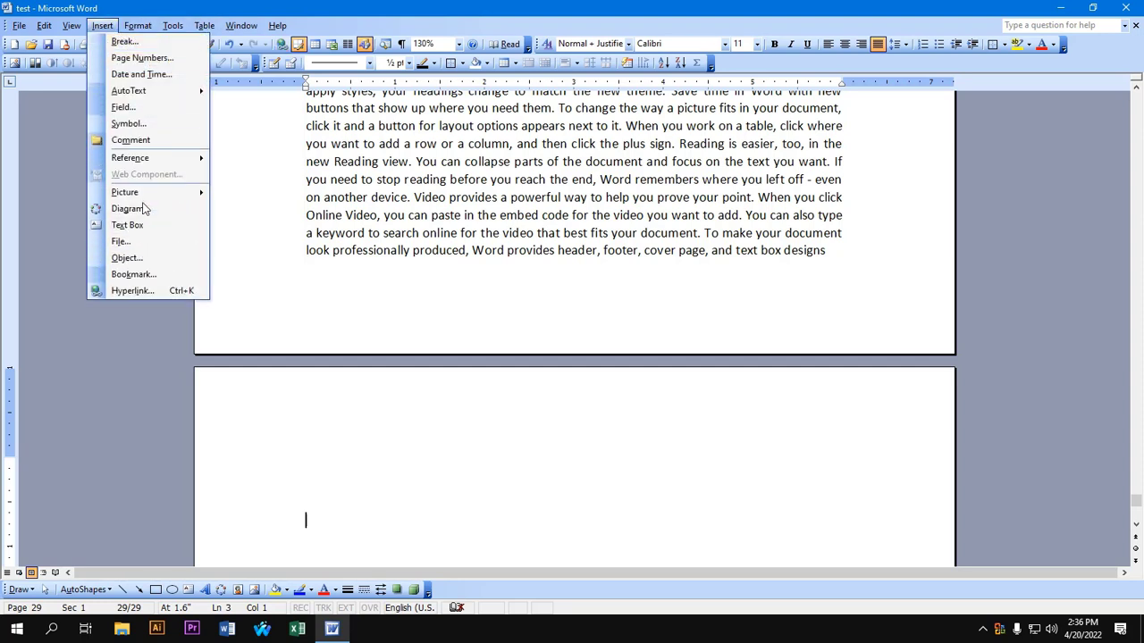
left_click(131, 209)
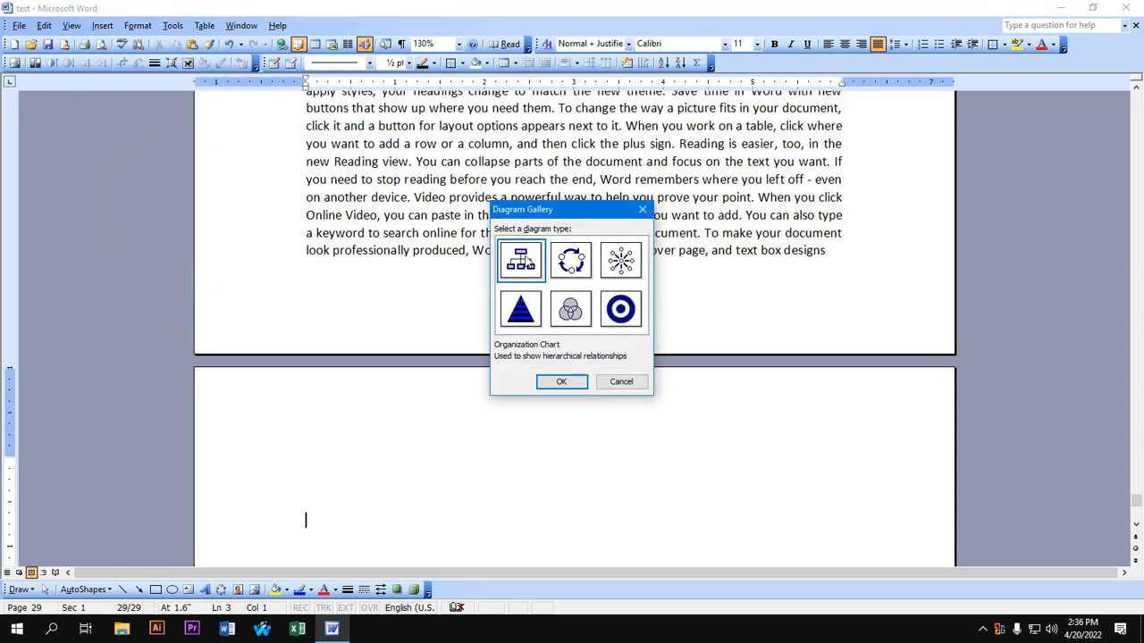
Step: Preview the Cycle, Radial, Pyramid, Venn and Target diagrams, then insert an Organization Chart on page 29
left_click(582, 261)
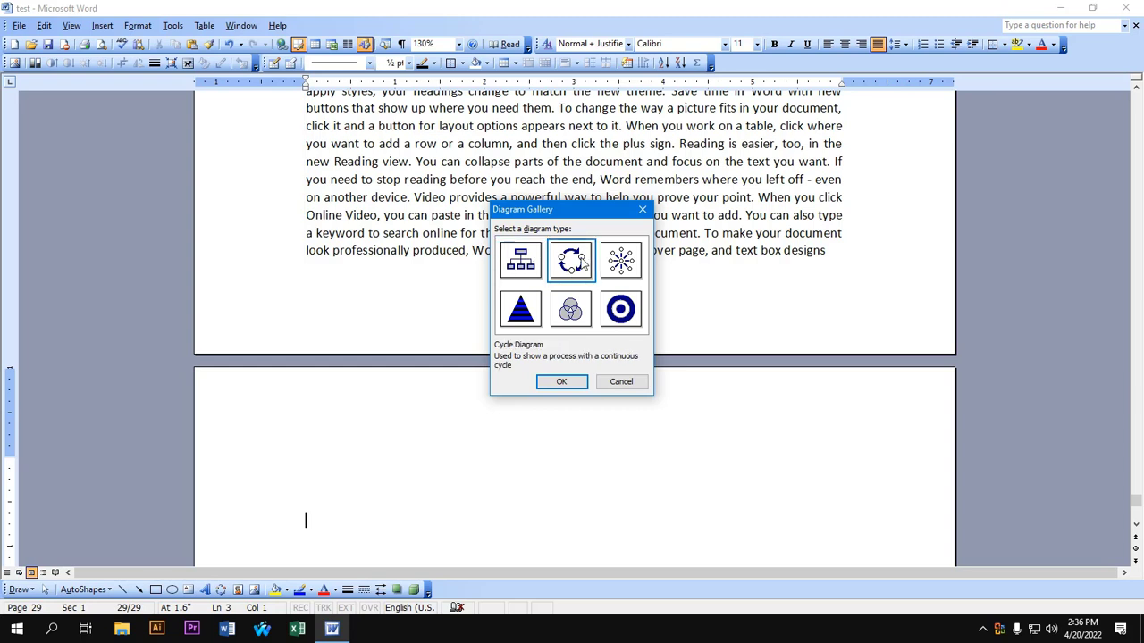
left_click(626, 263)
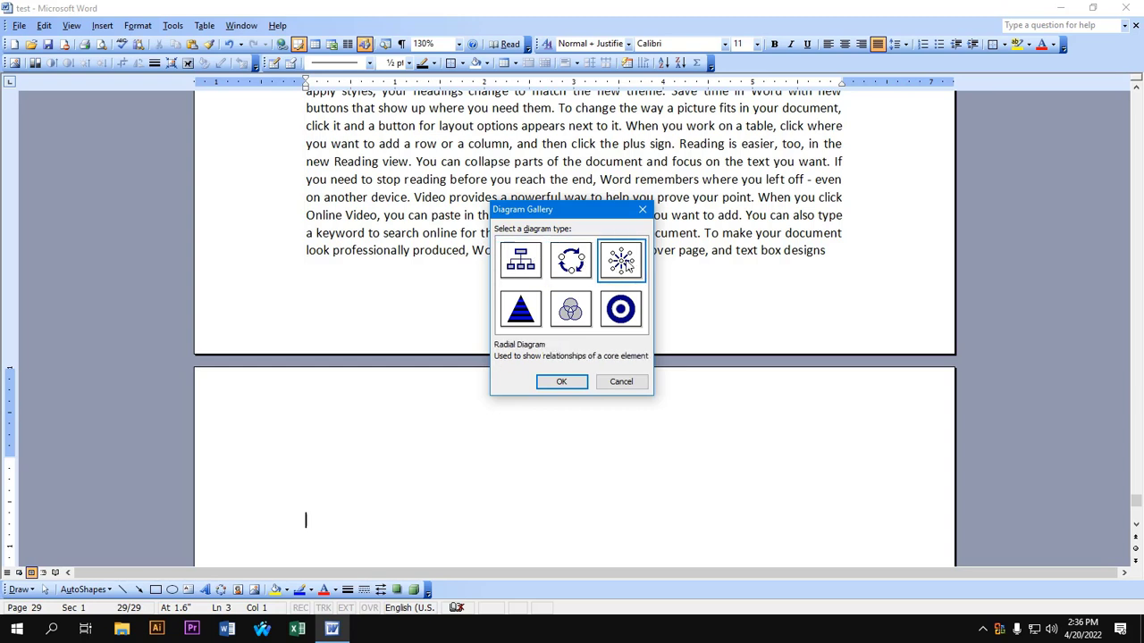
left_click(527, 312)
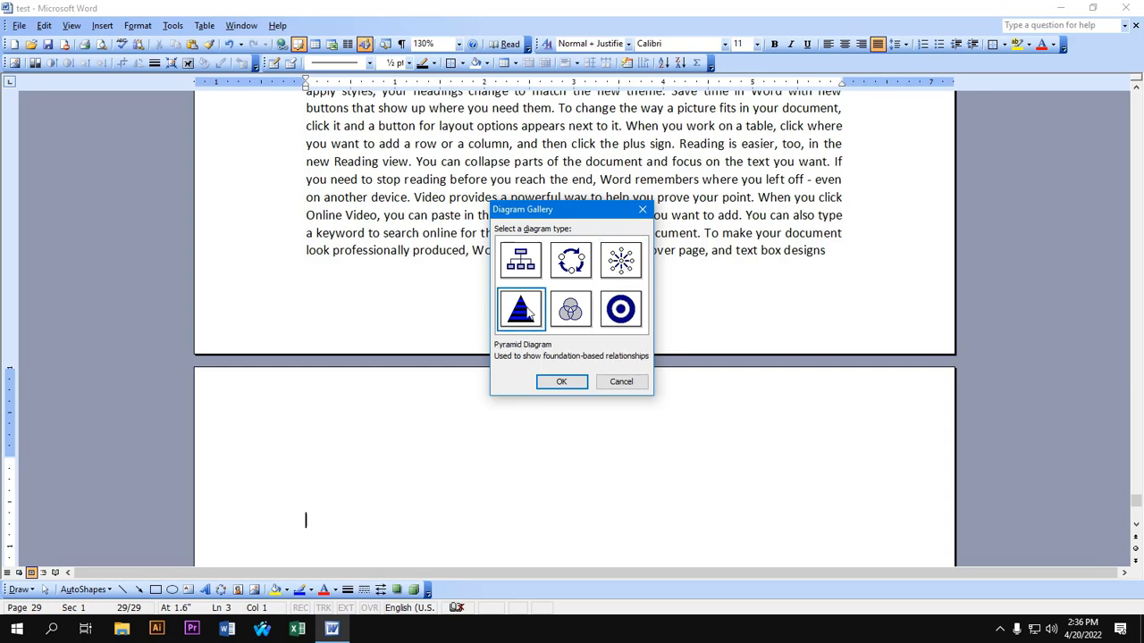
left_click(574, 312)
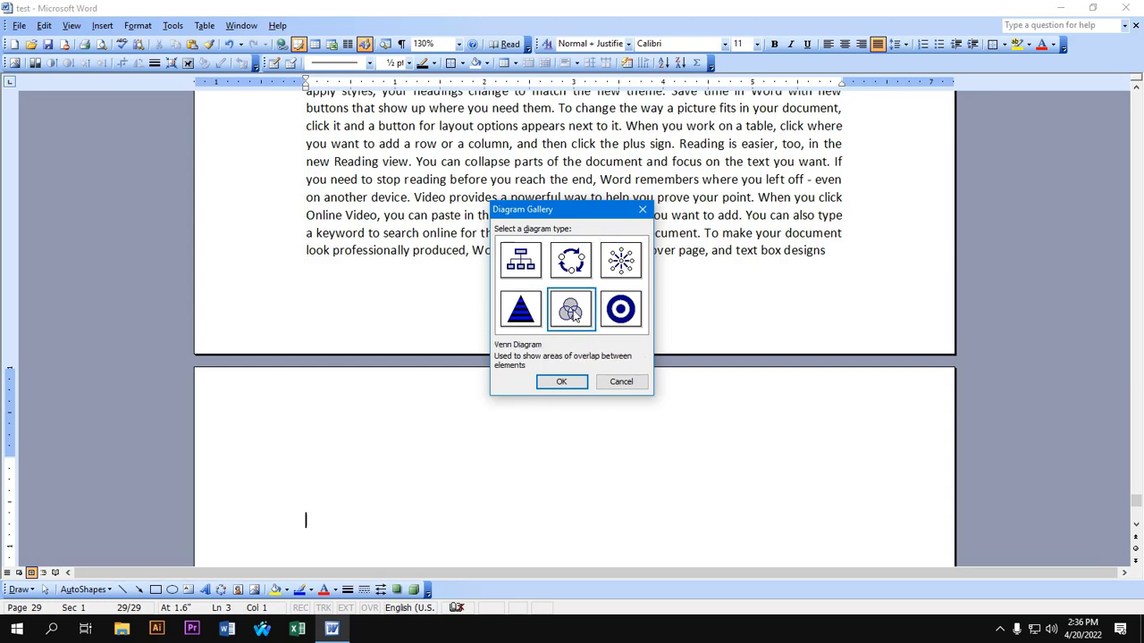
left_click(617, 312)
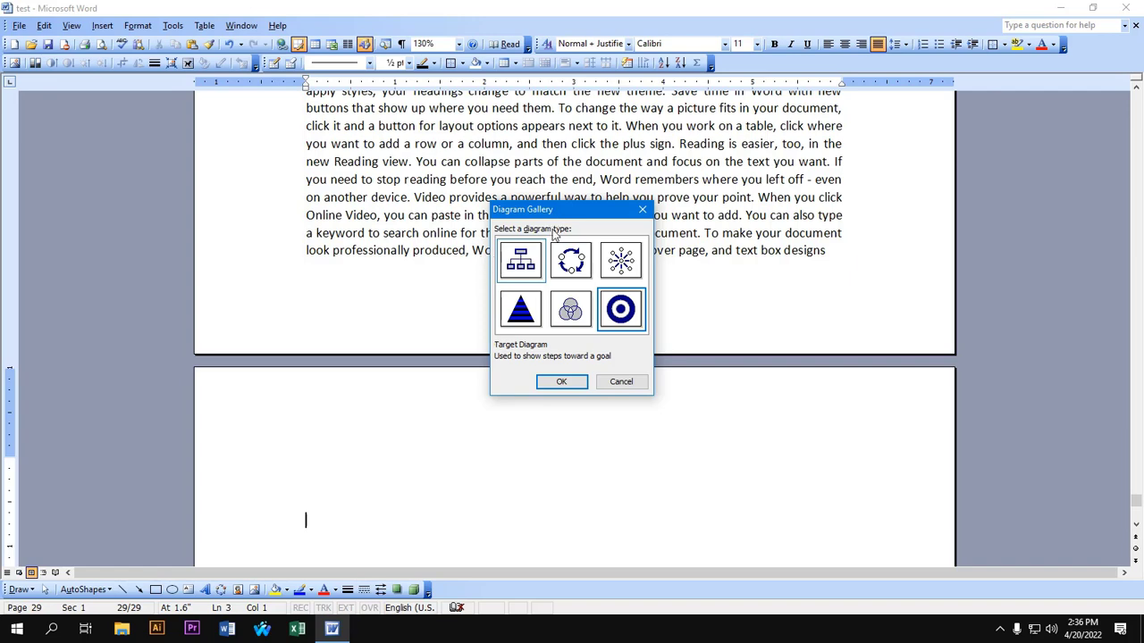
left_click(525, 266)
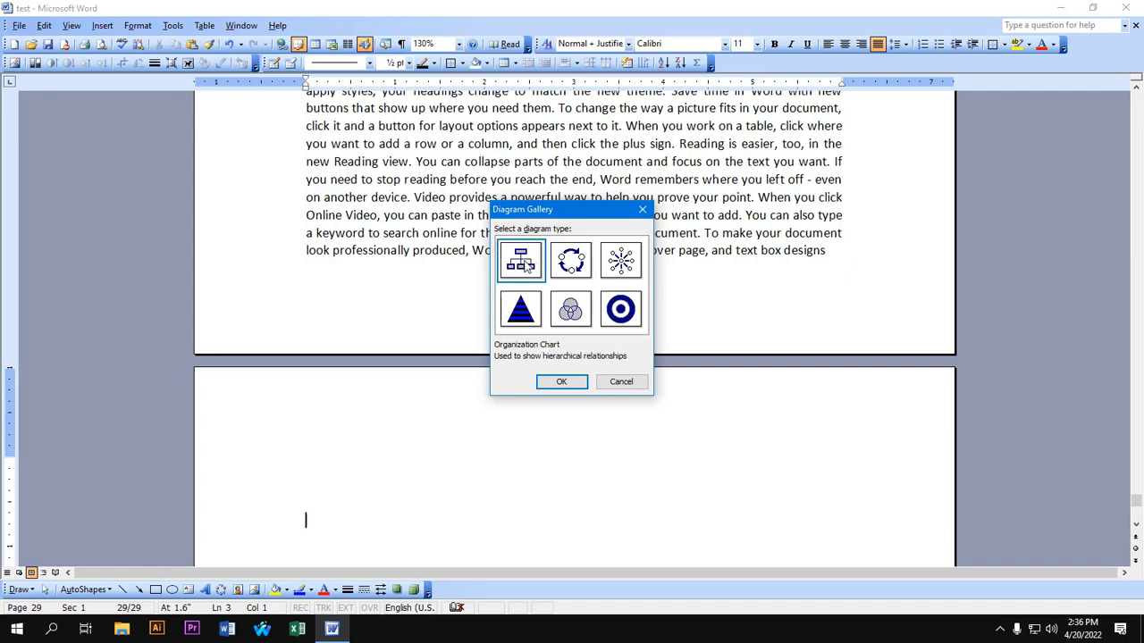
double_click(525, 266)
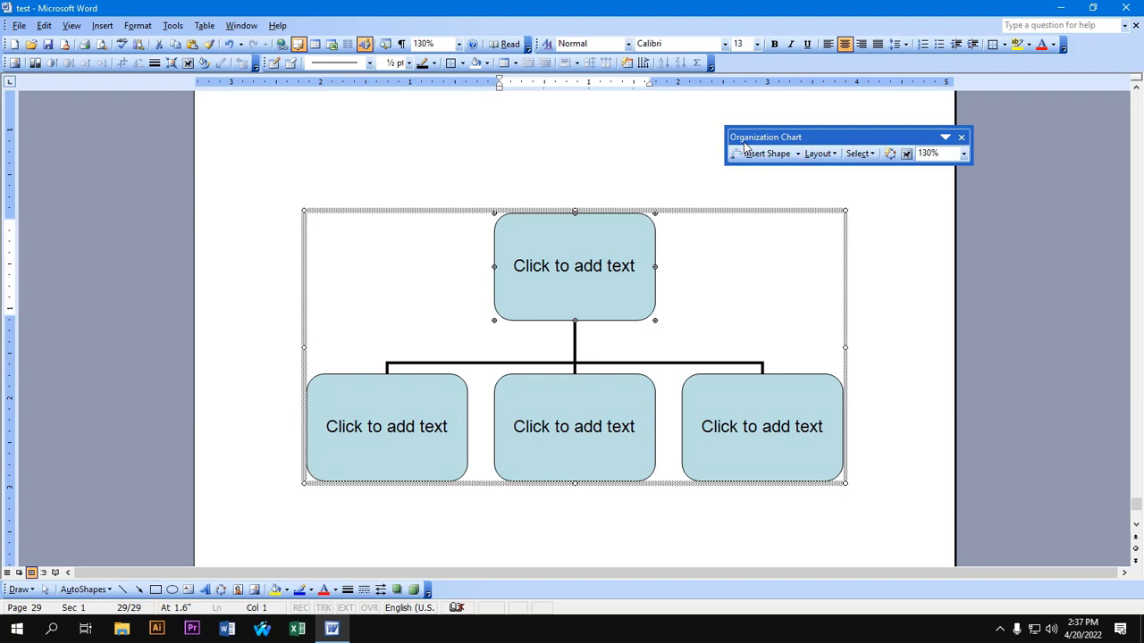
Step: Add three more subordinate boxes and one assistant box to the org chart
left_click(798, 156)
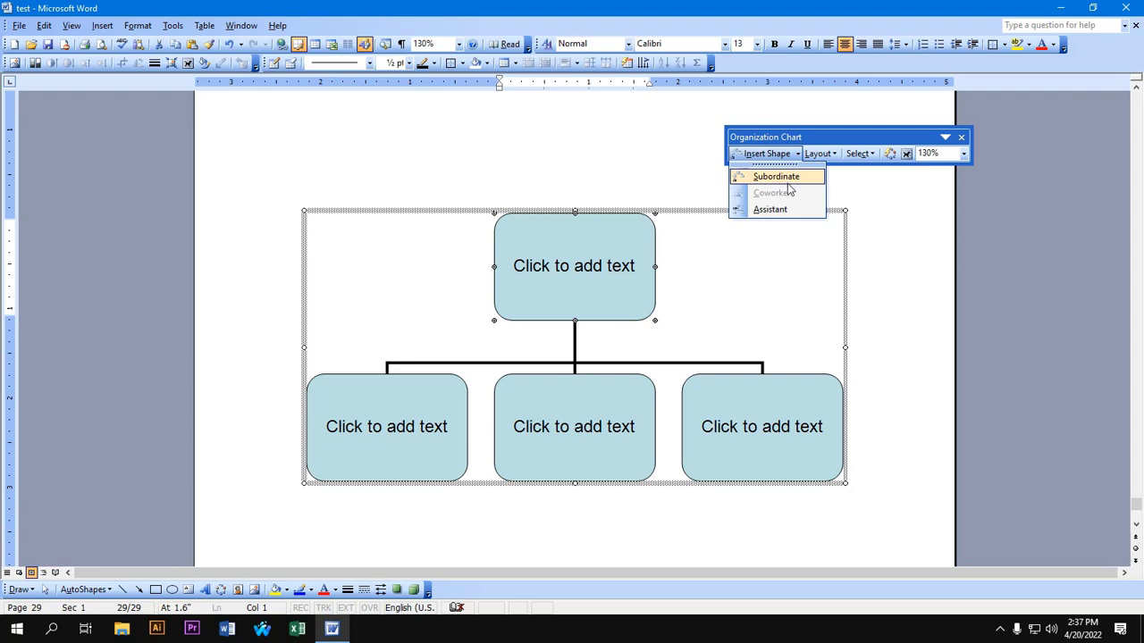
left_click(789, 182)
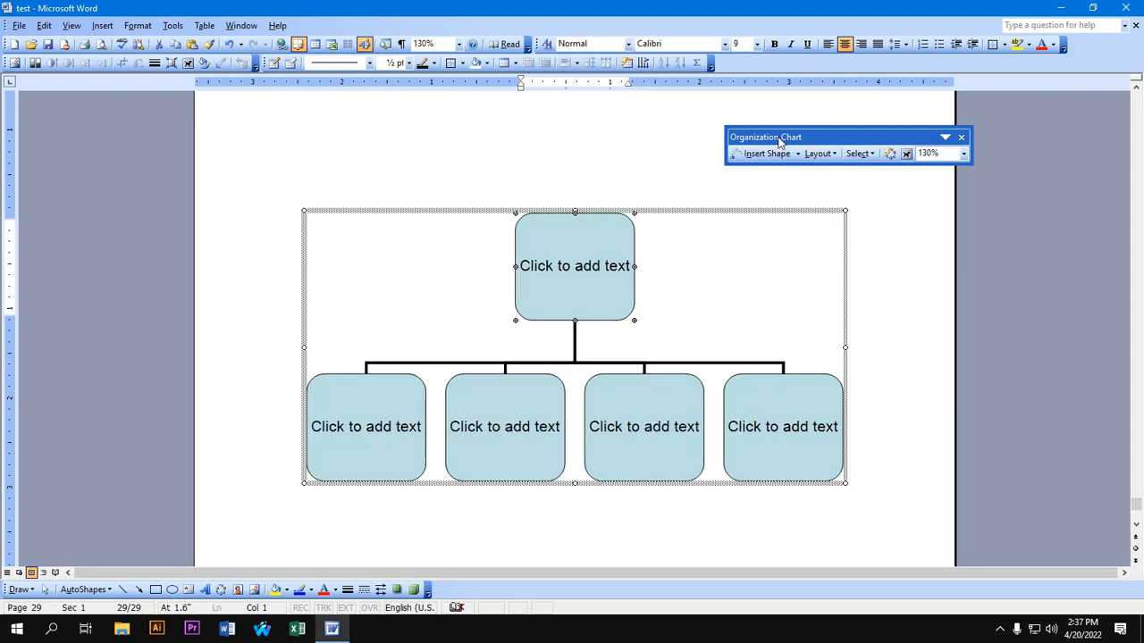
left_click(798, 153)
left_click(789, 175)
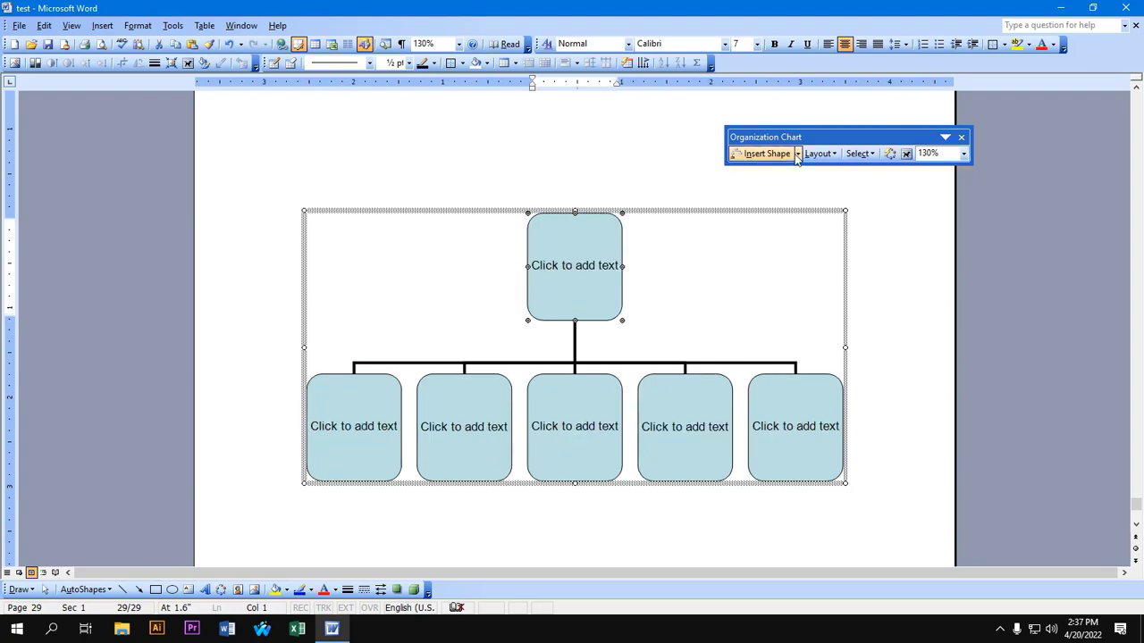
left_click(794, 156)
left_click(798, 154)
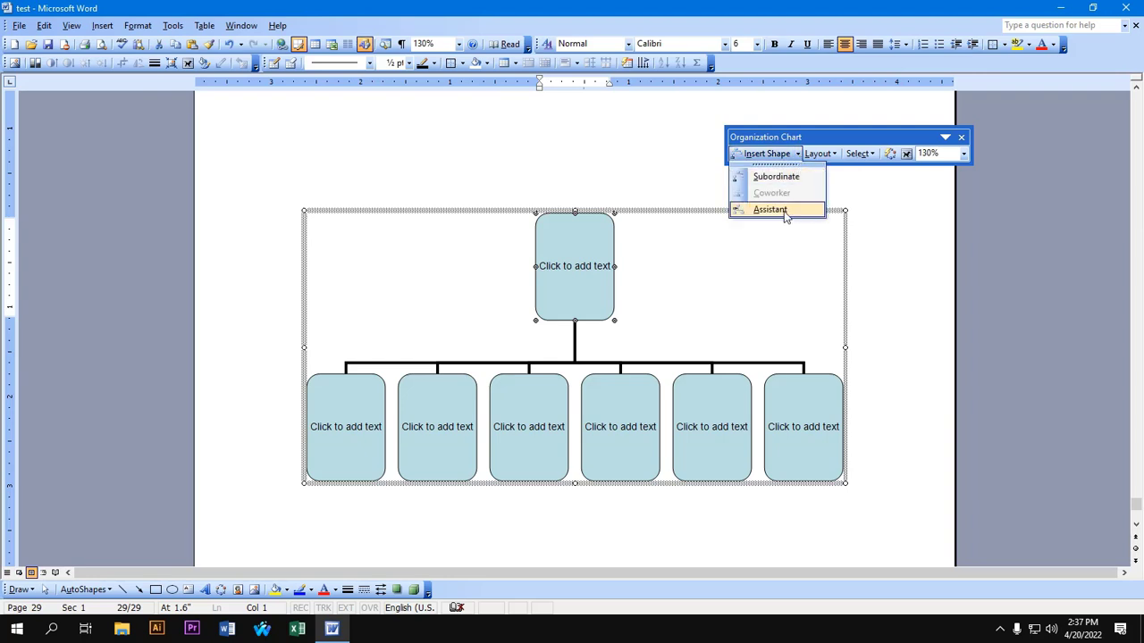
left_click(785, 211)
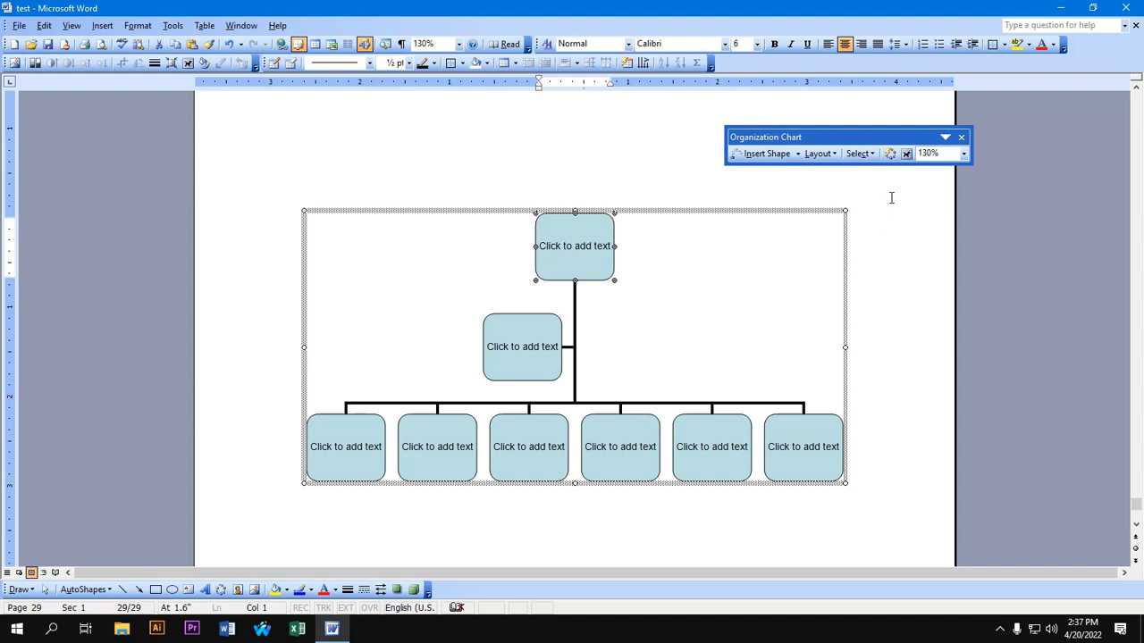
left_click(833, 154)
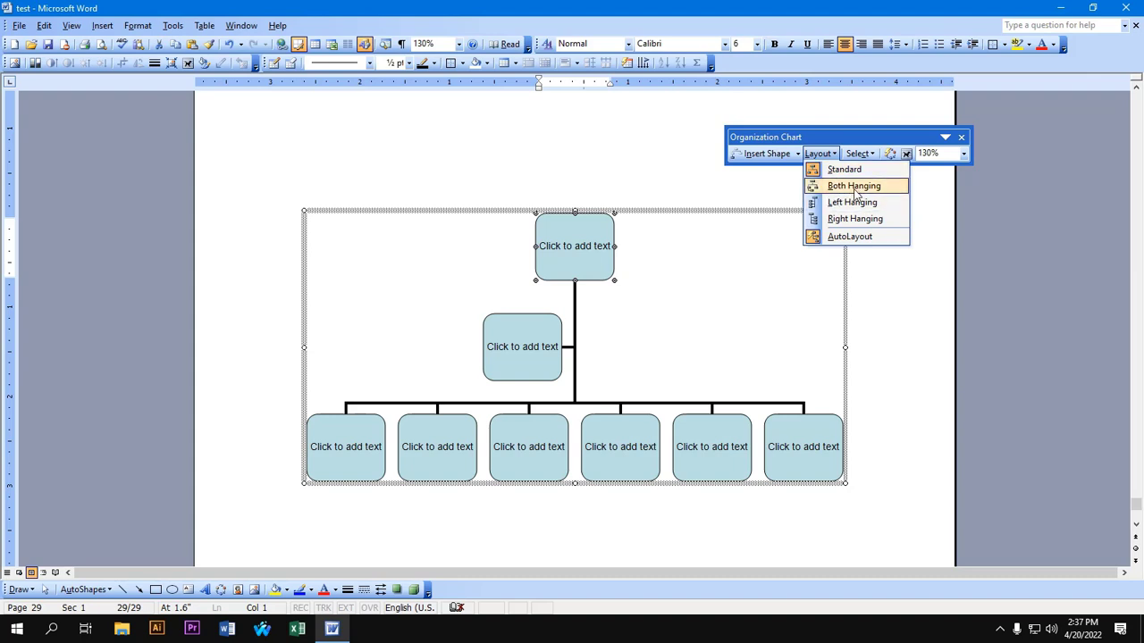
Step: Try the Both Hanging and Left Hanging org chart layouts, then settle on Right Hanging
left_click(854, 187)
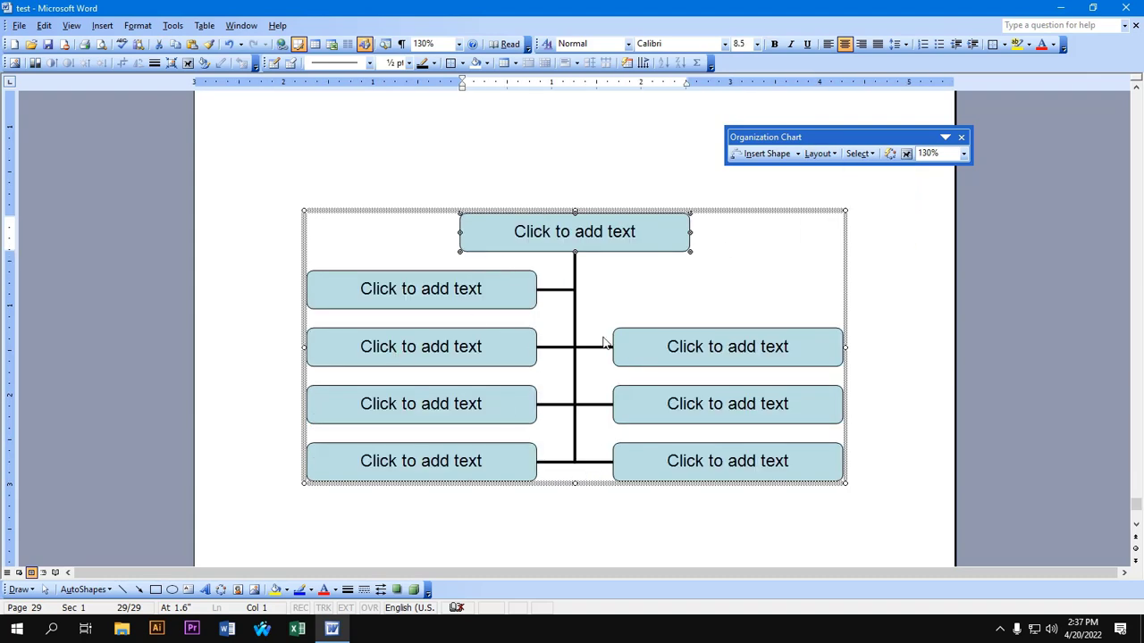
left_click(836, 154)
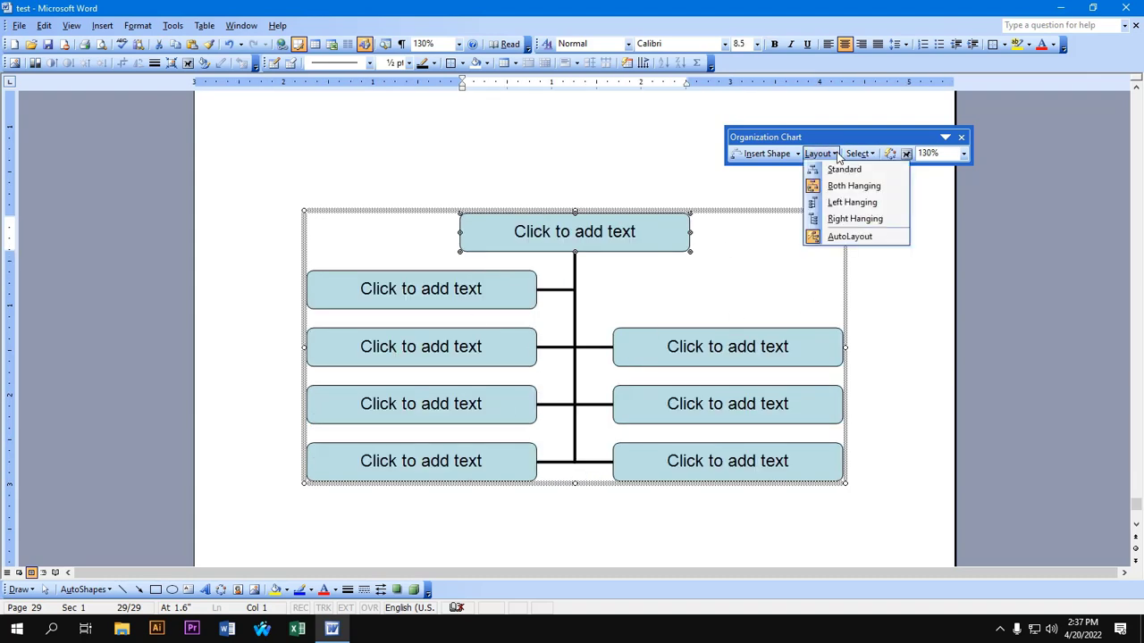
left_click(854, 203)
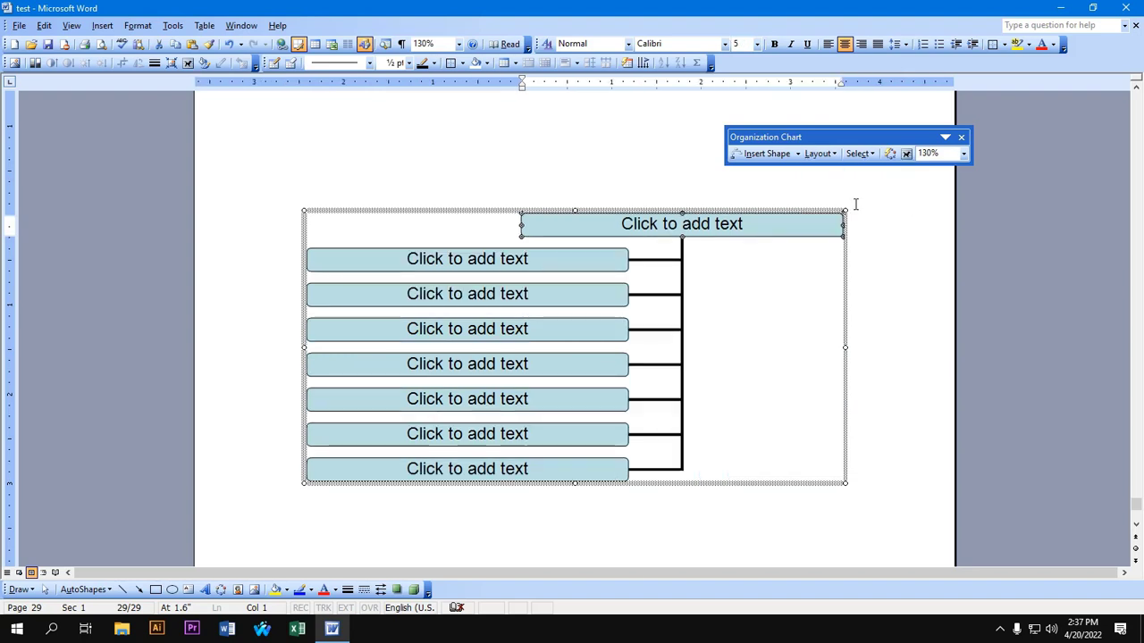
left_click(834, 153)
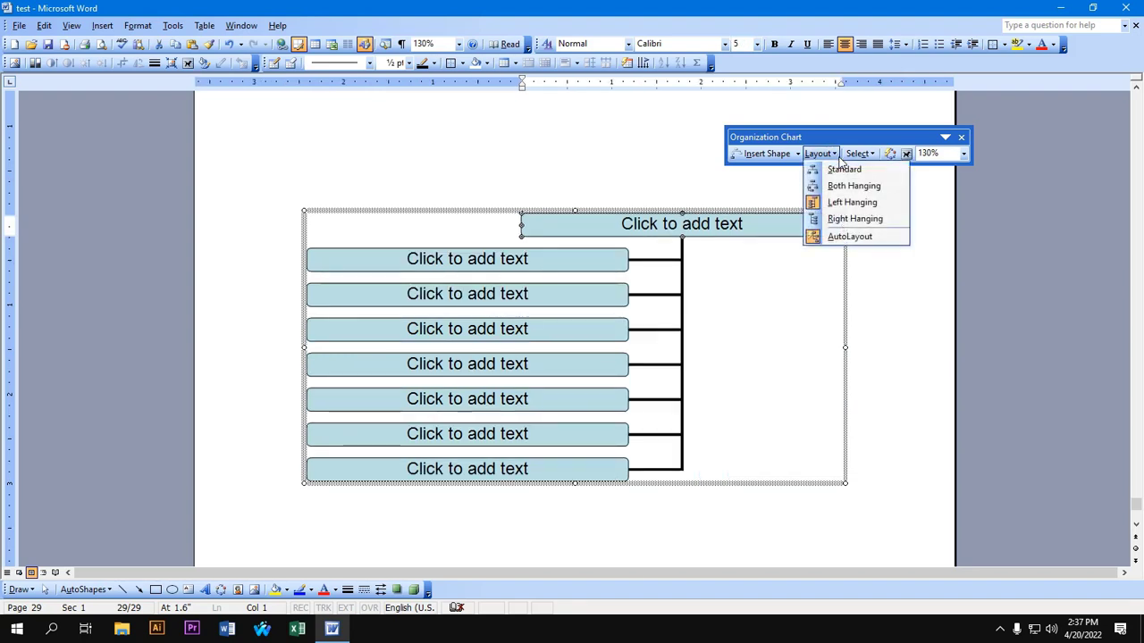
scroll(836, 298, "up", 2)
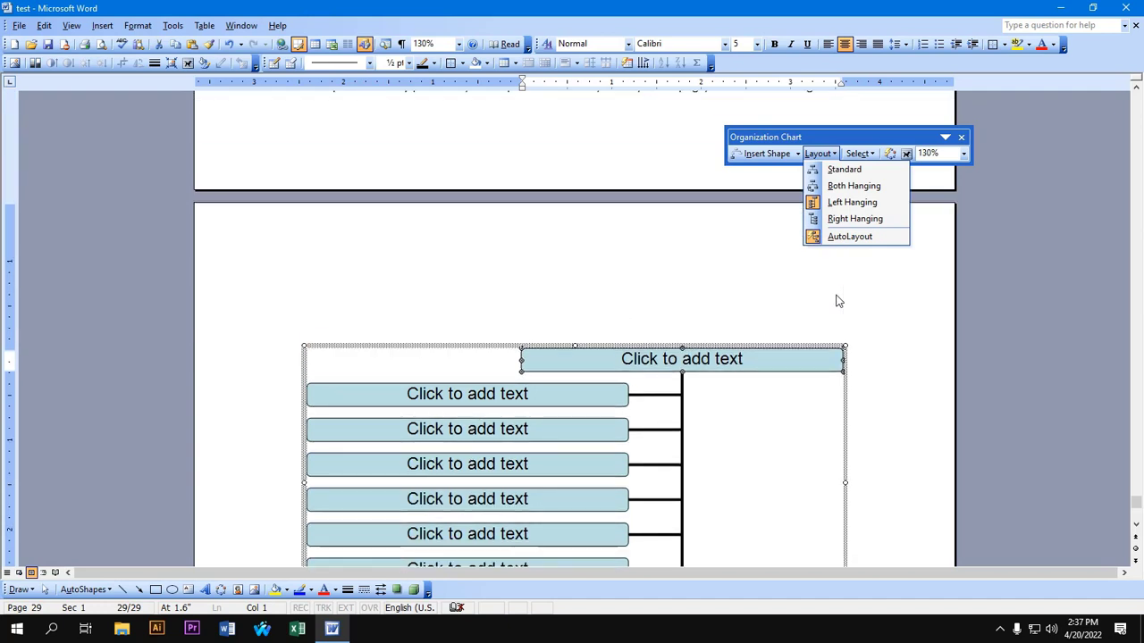
left_click(849, 219)
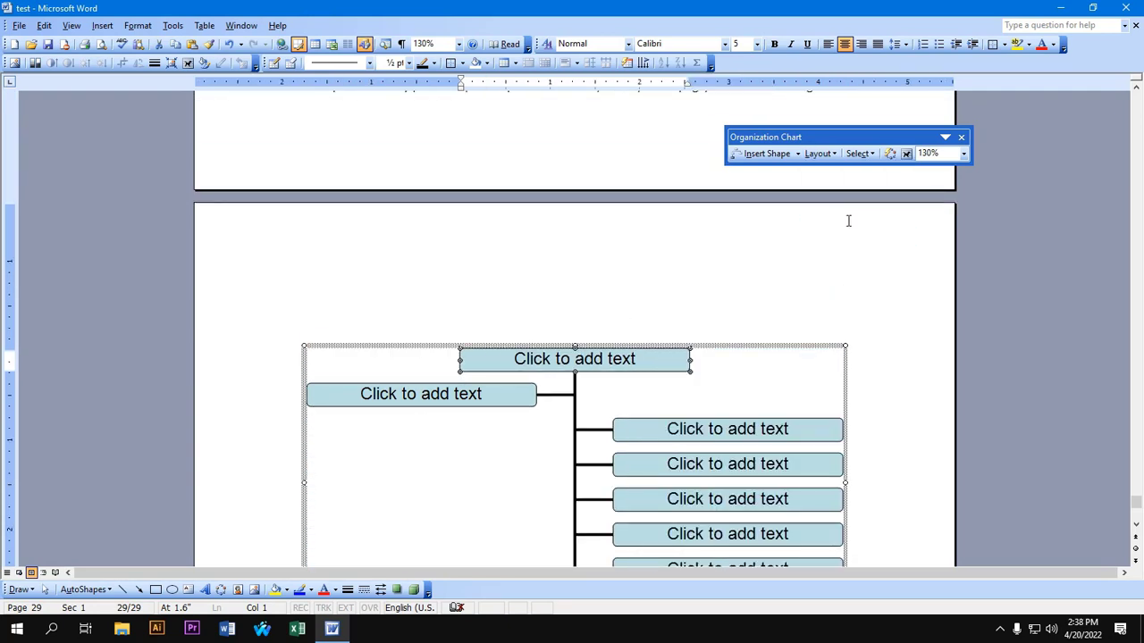
Step: Select the chart's branch with Select > Branch and close the Organization Chart toolbar
left_click(876, 154)
left_click(874, 156)
left_click(869, 159)
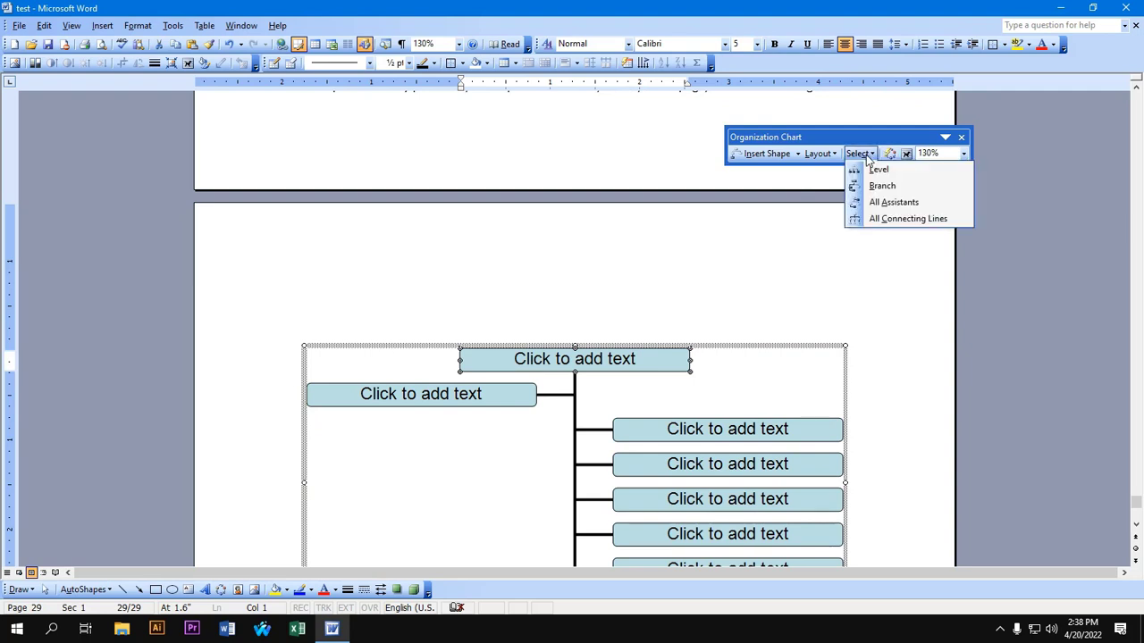
left_click(875, 170)
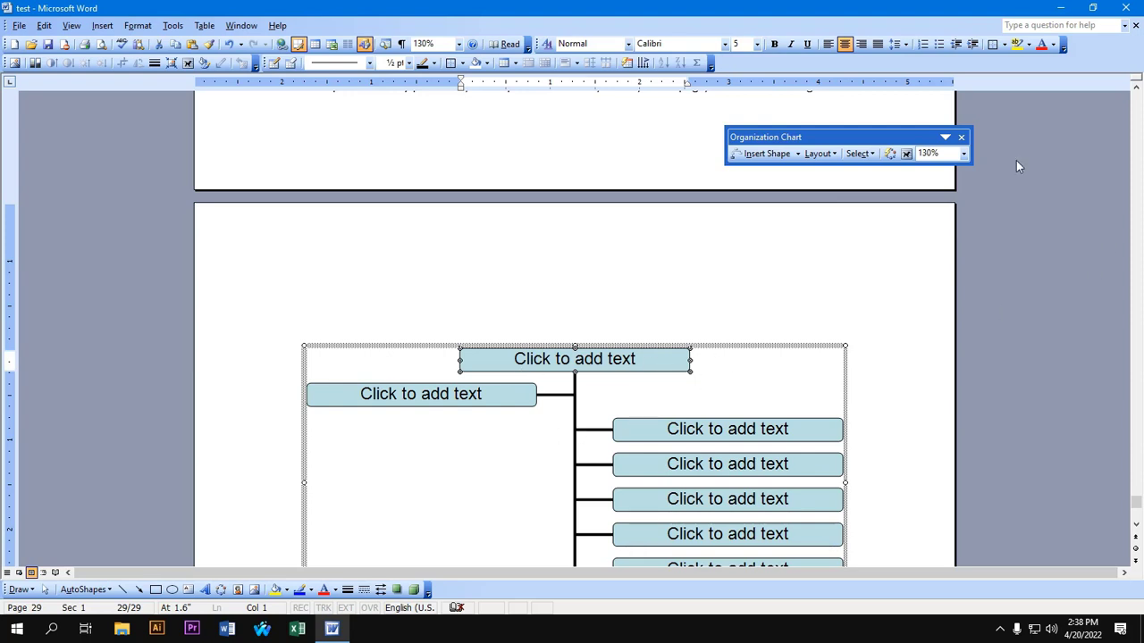
left_click(876, 156)
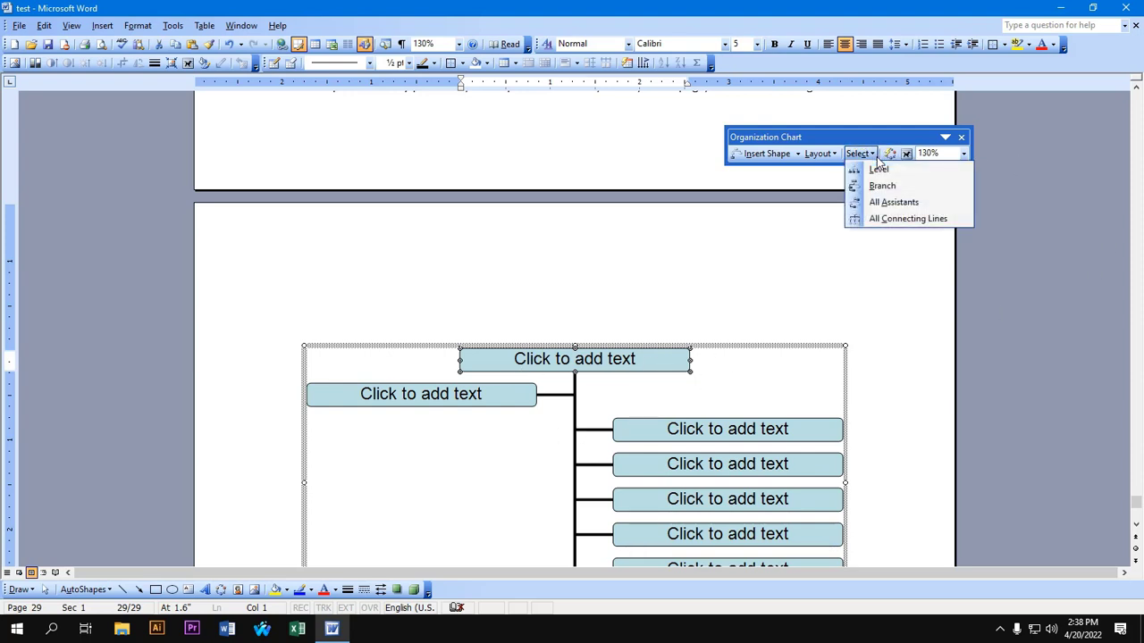
left_click(880, 185)
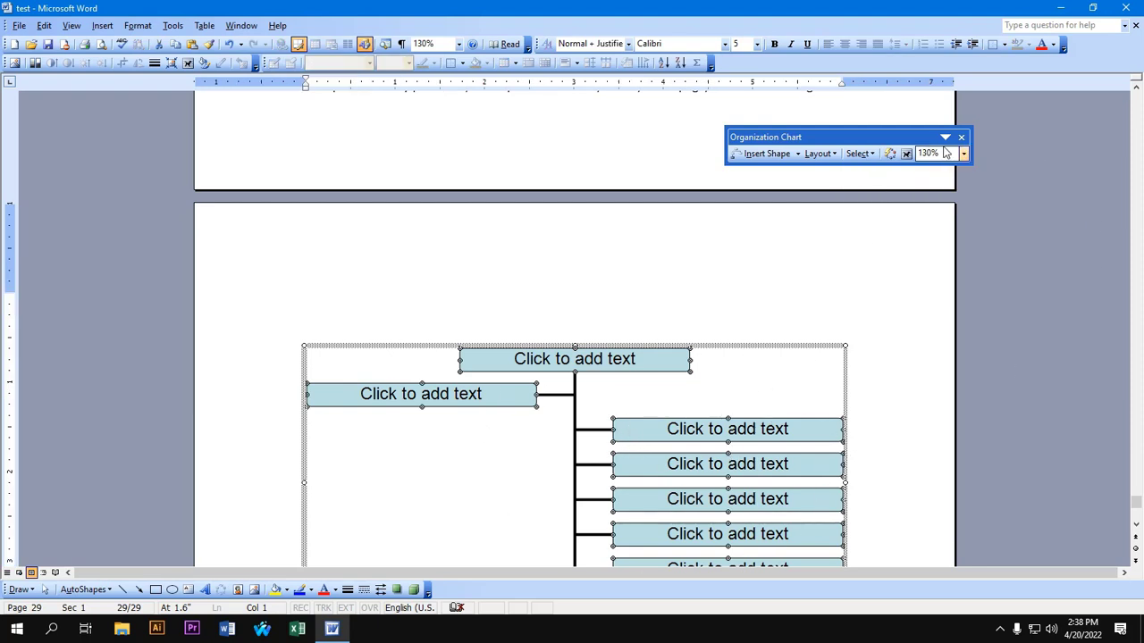
left_click(963, 138)
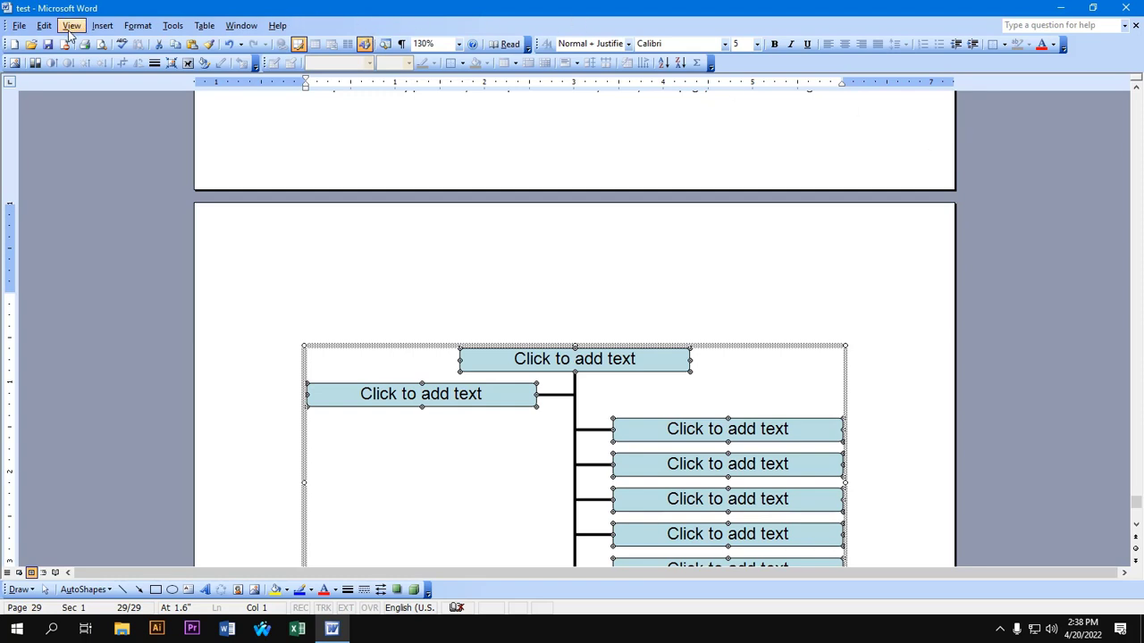
Step: Select the whole org chart by its frame and delete it, leaving page 29 blank
left_click(101, 26)
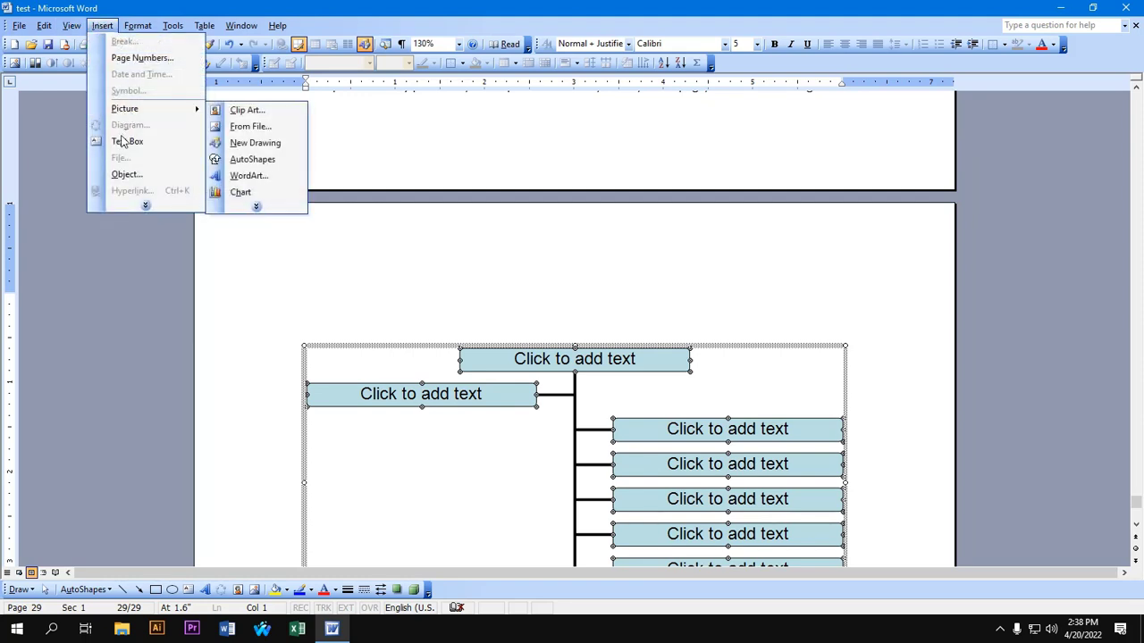
mouse_move(148, 291)
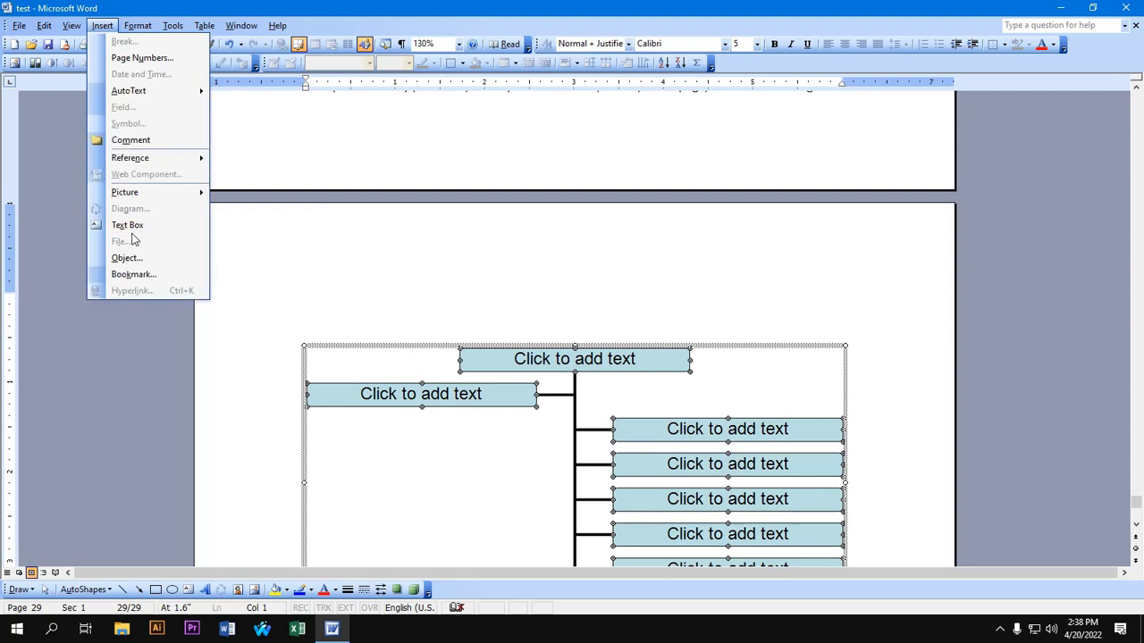
left_click(477, 275)
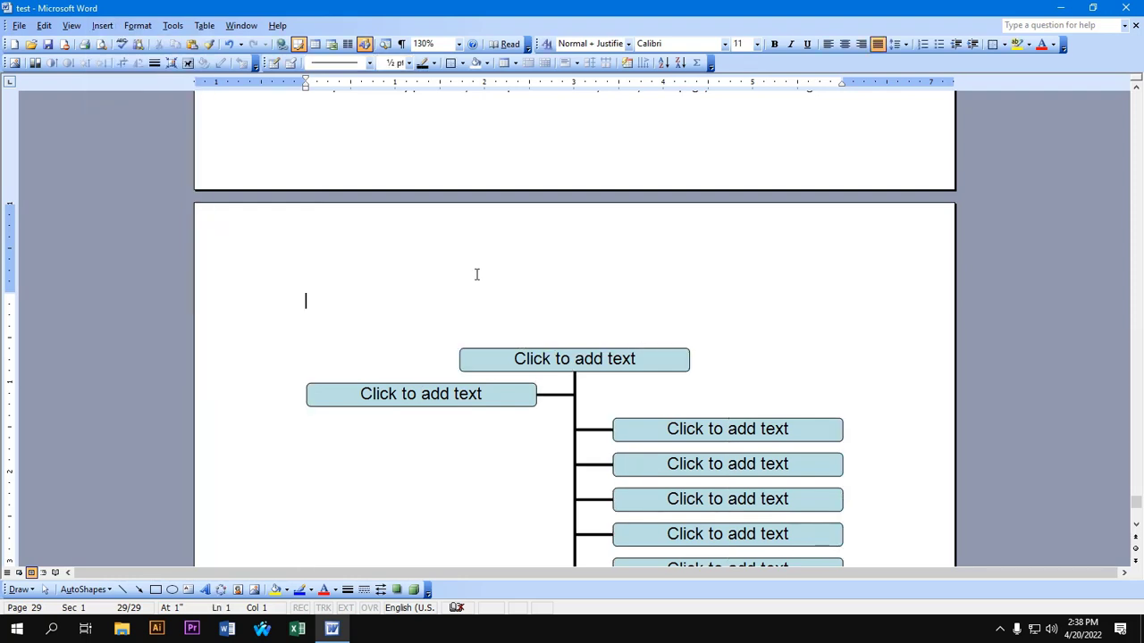
left_click(539, 368)
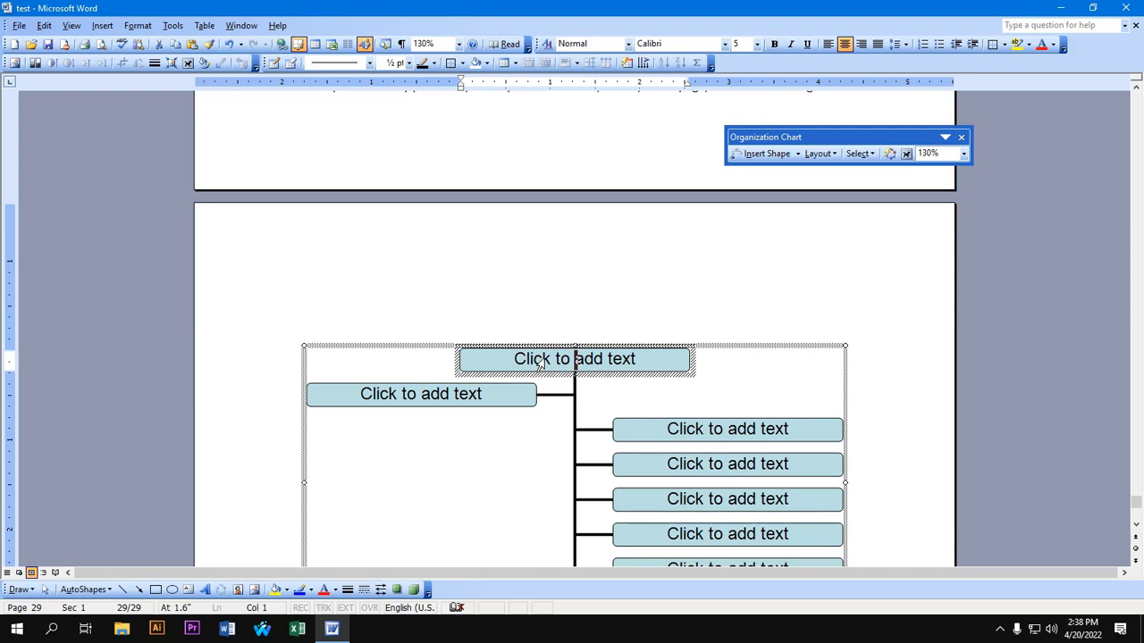
left_click(594, 416)
key("Escape")
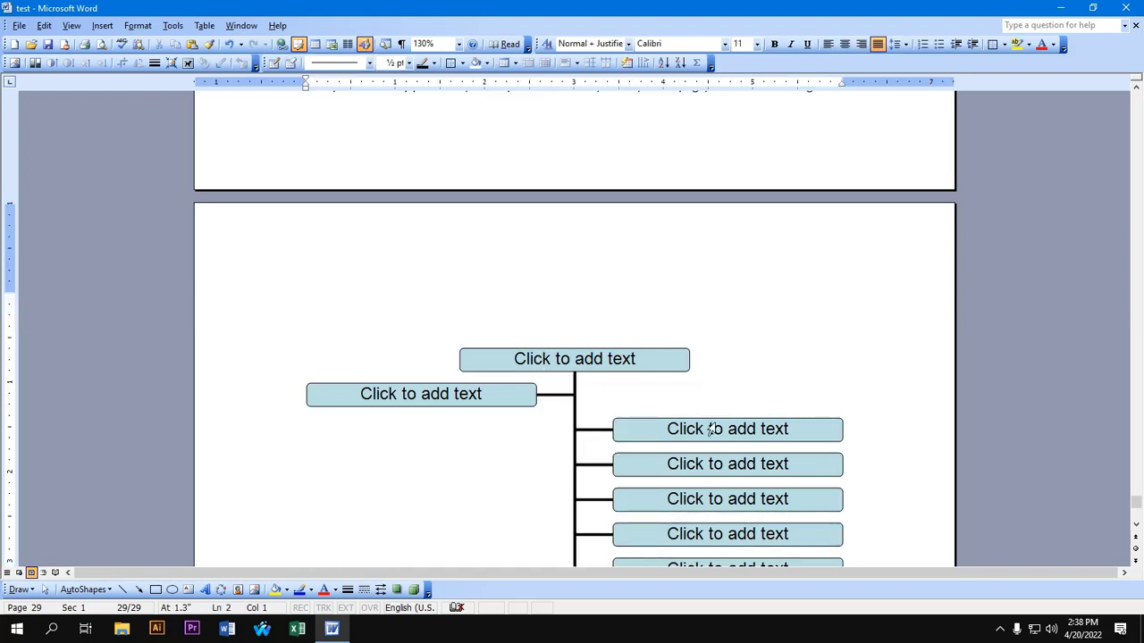
left_click(646, 416)
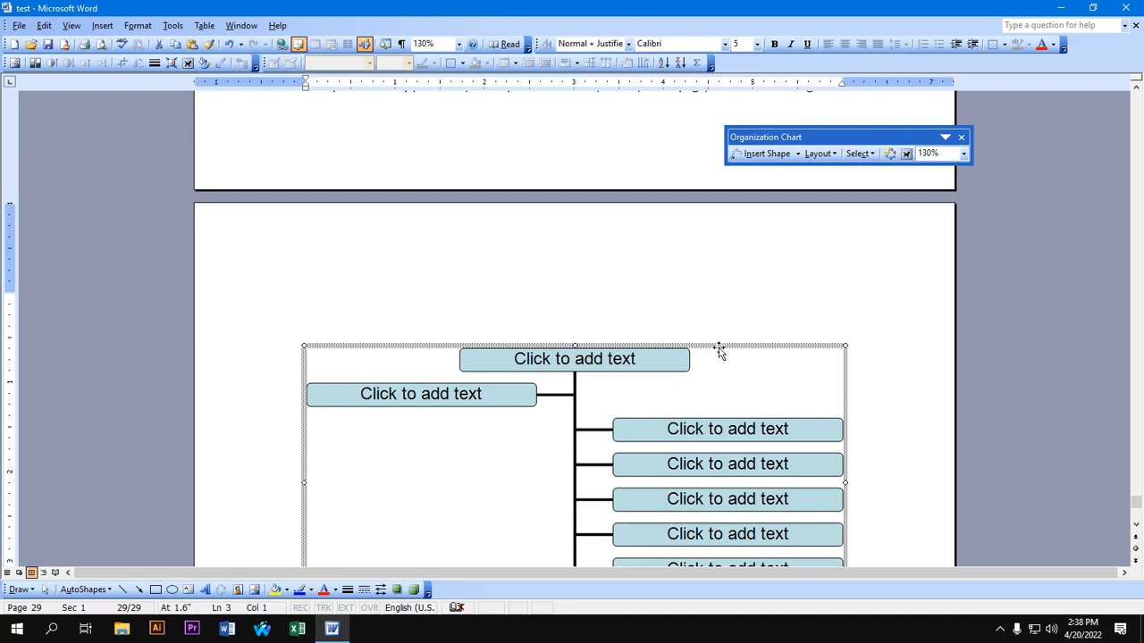
key("Delete")
scroll(722, 334, "up", 2)
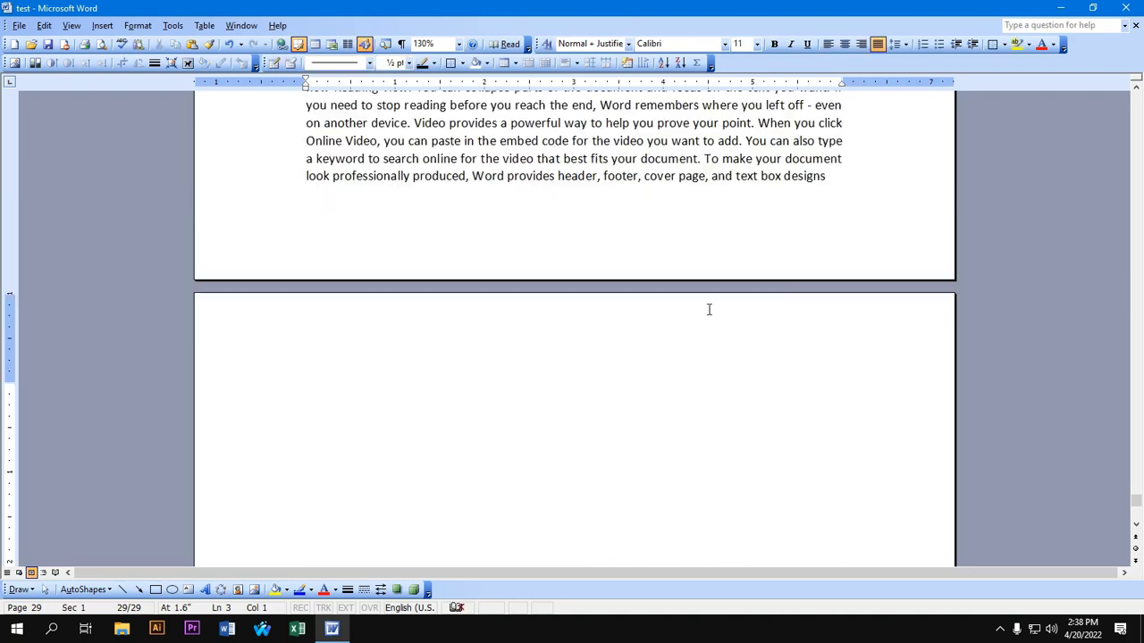
scroll(715, 304, "up", 3)
scroll(624, 336, "down", 1)
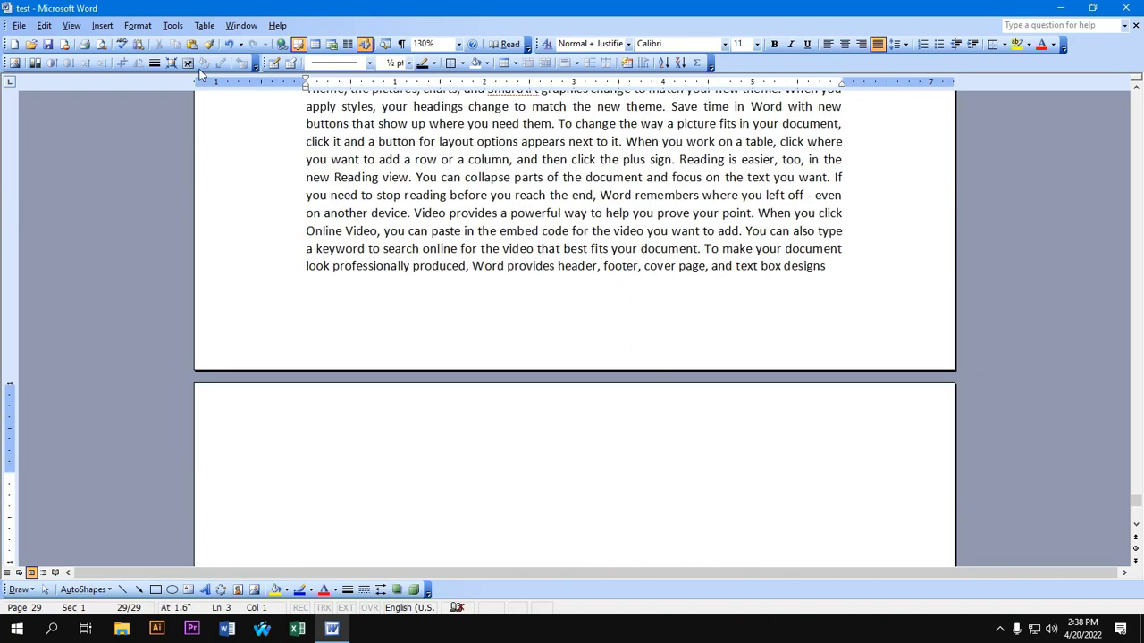
left_click(103, 25)
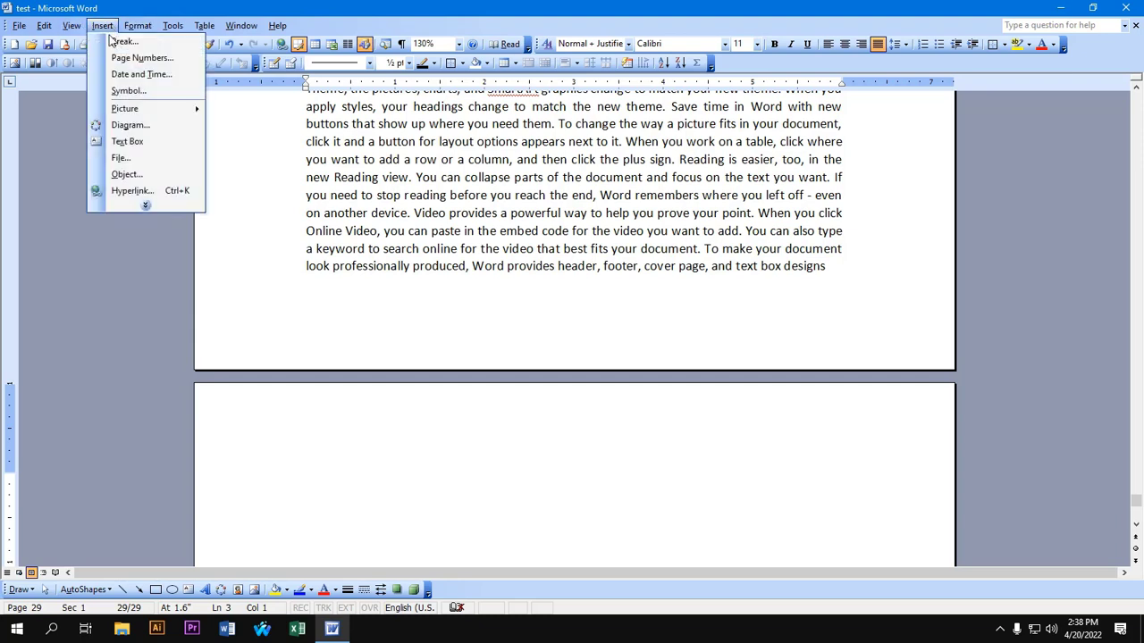
left_click(124, 128)
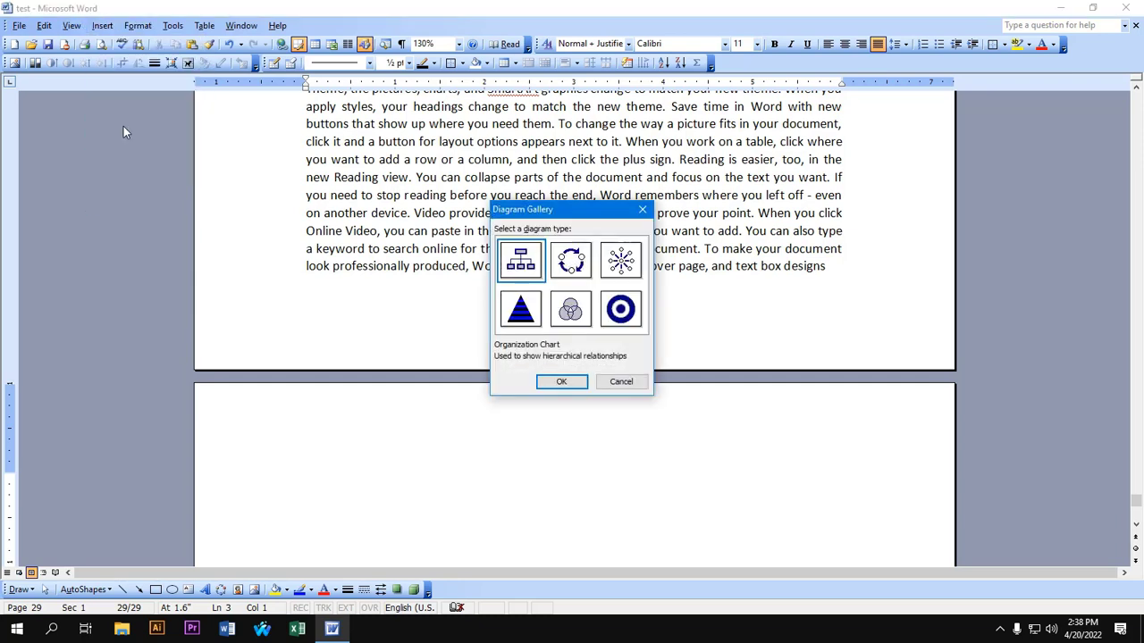
left_click(574, 274)
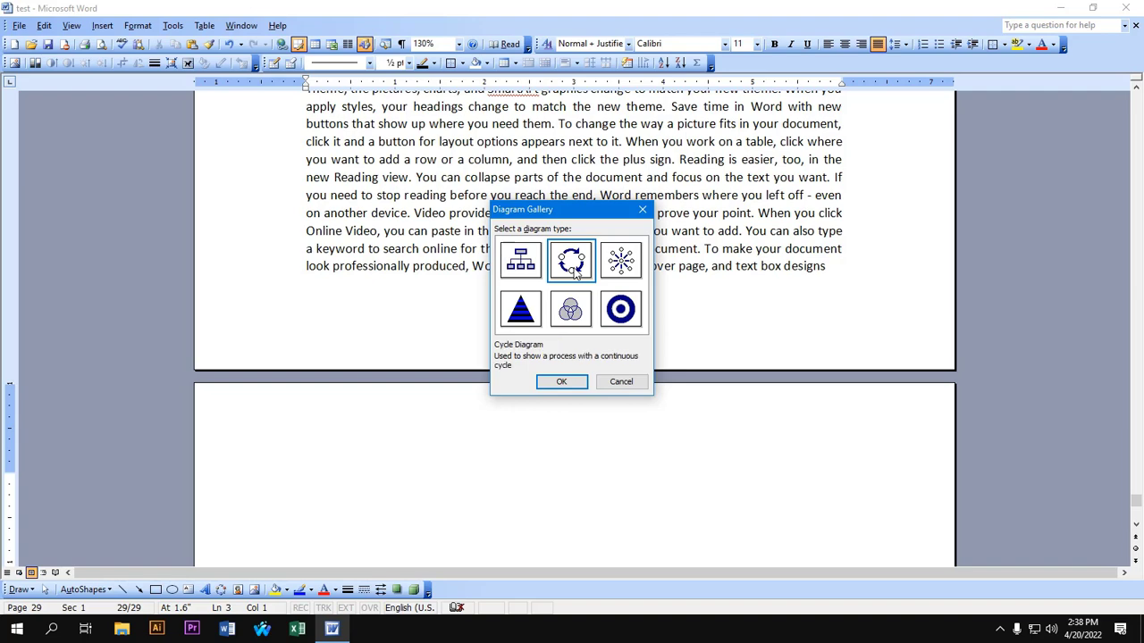
left_click(560, 382)
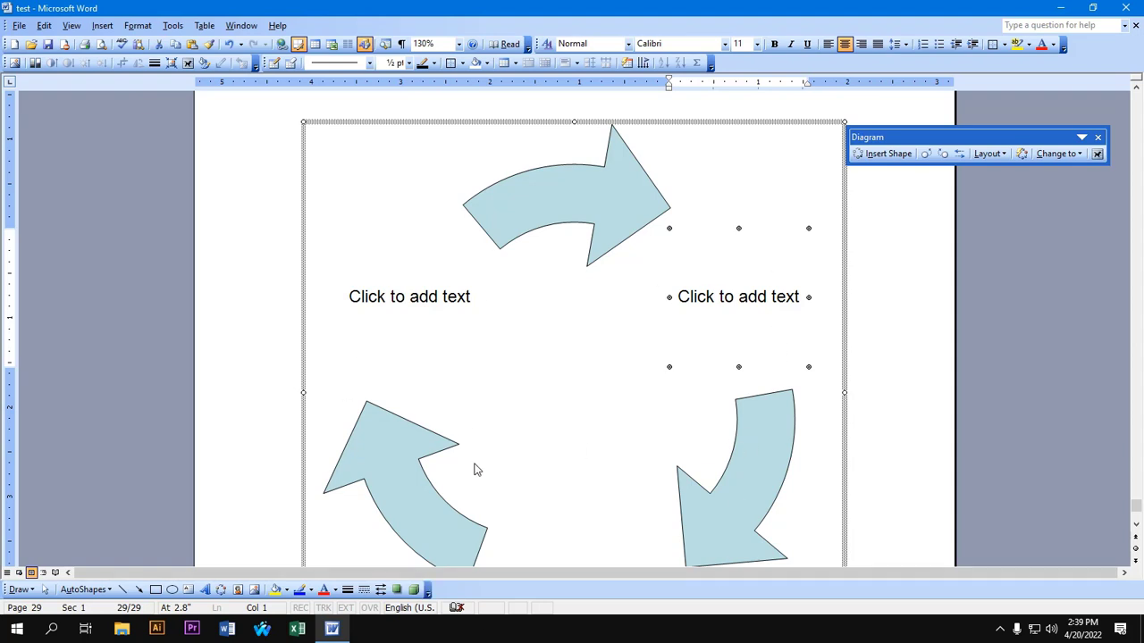
scroll(652, 519, "up", 3)
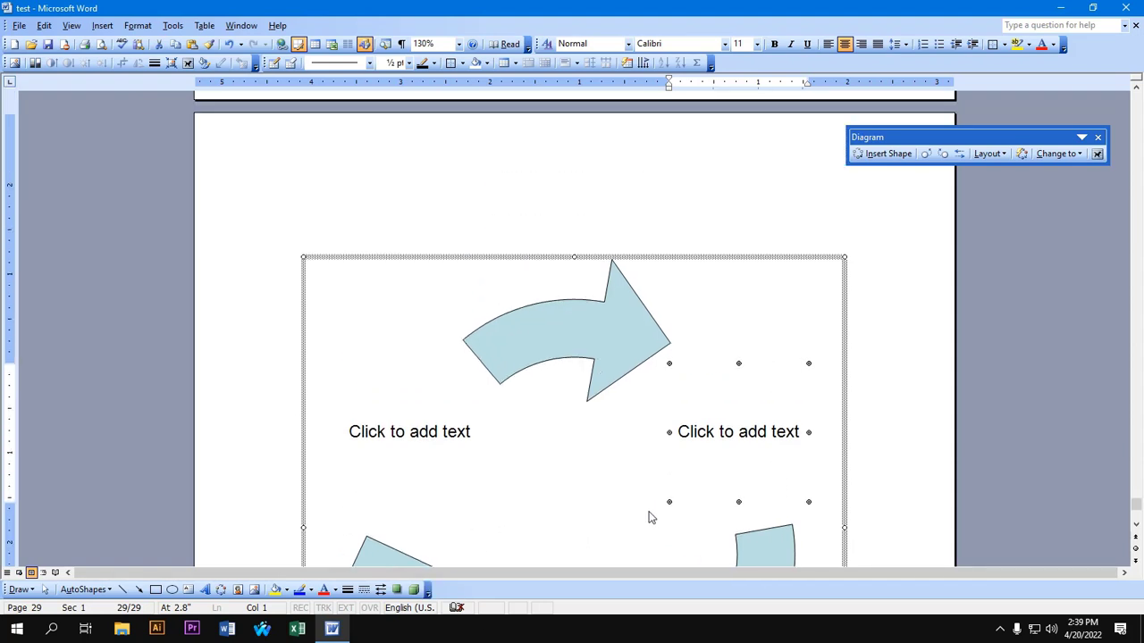
left_click(727, 259)
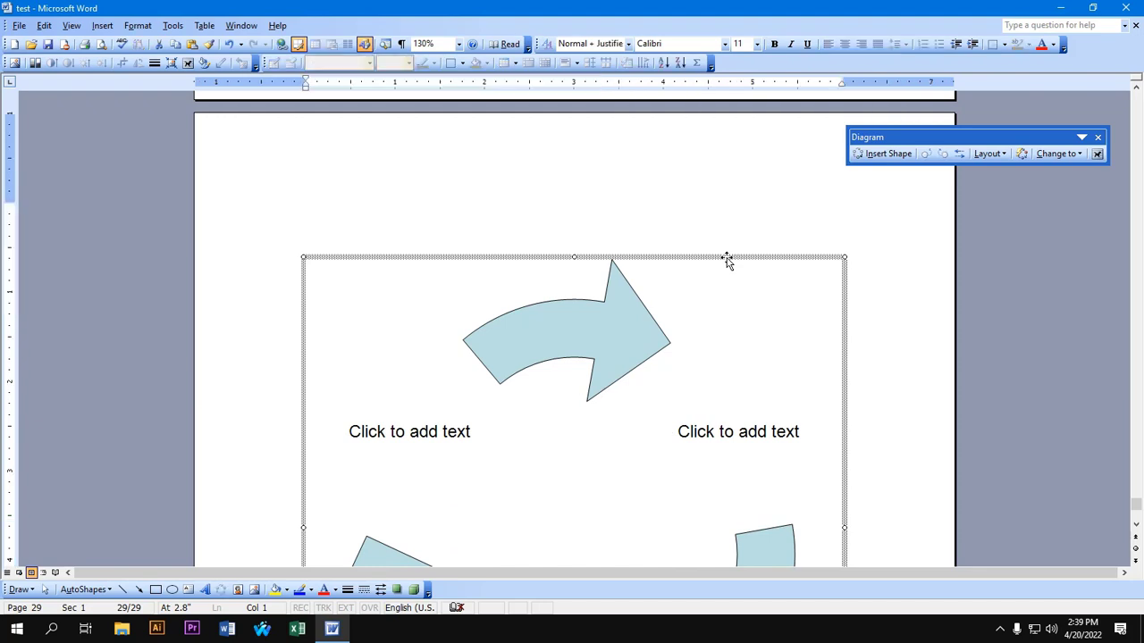
key("Delete")
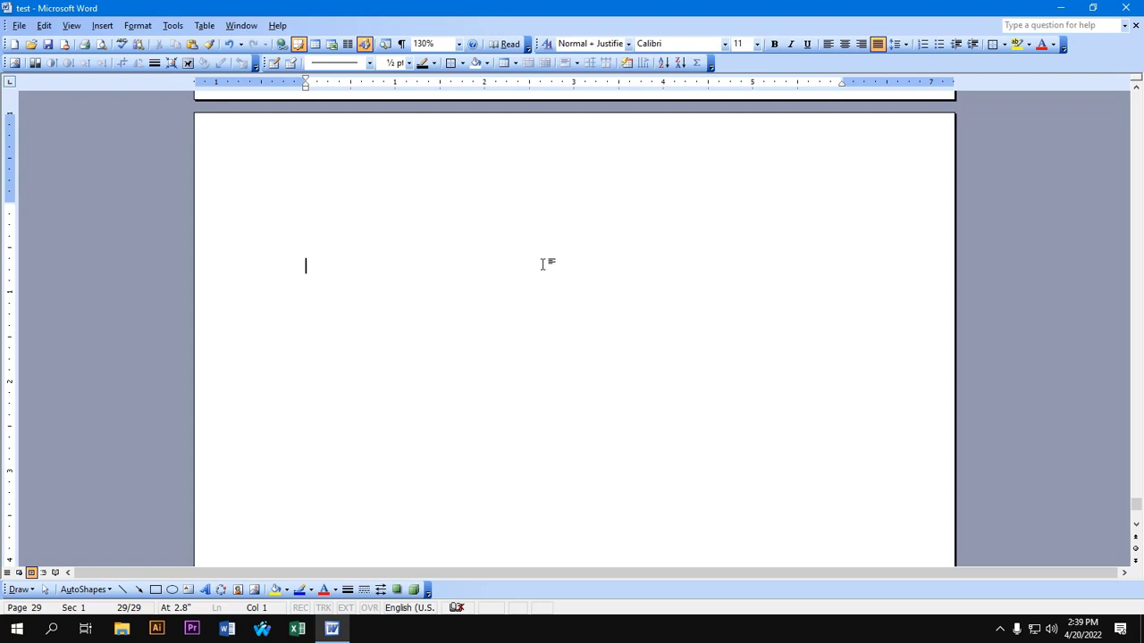
Step: Draw a new text box inside the drawing canvas on page 29
left_click(106, 28)
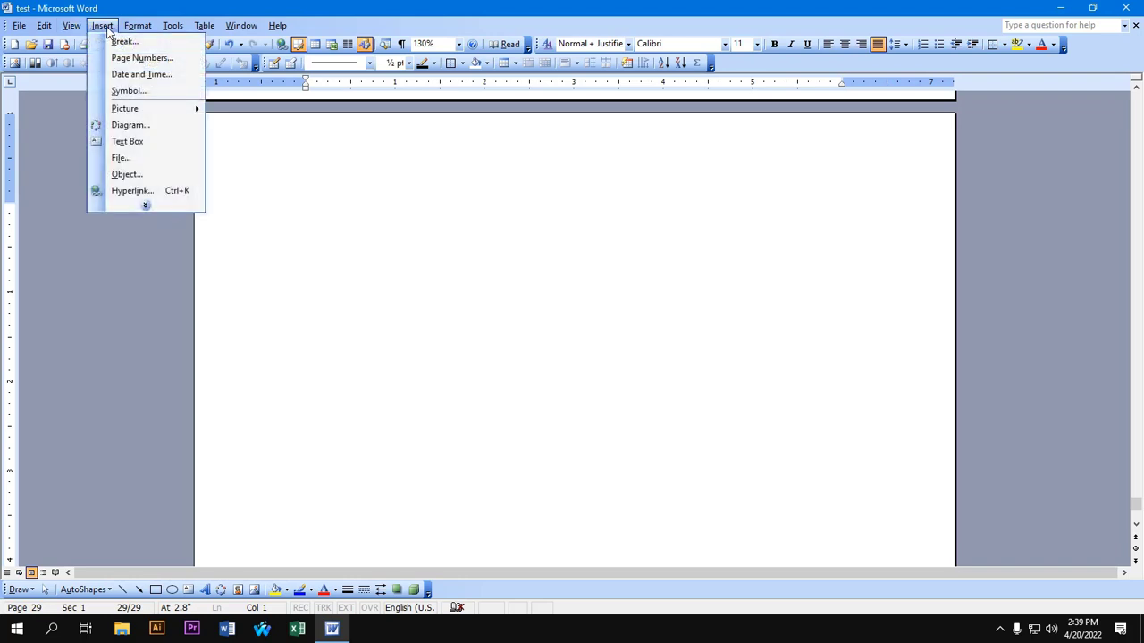
left_click(145, 206)
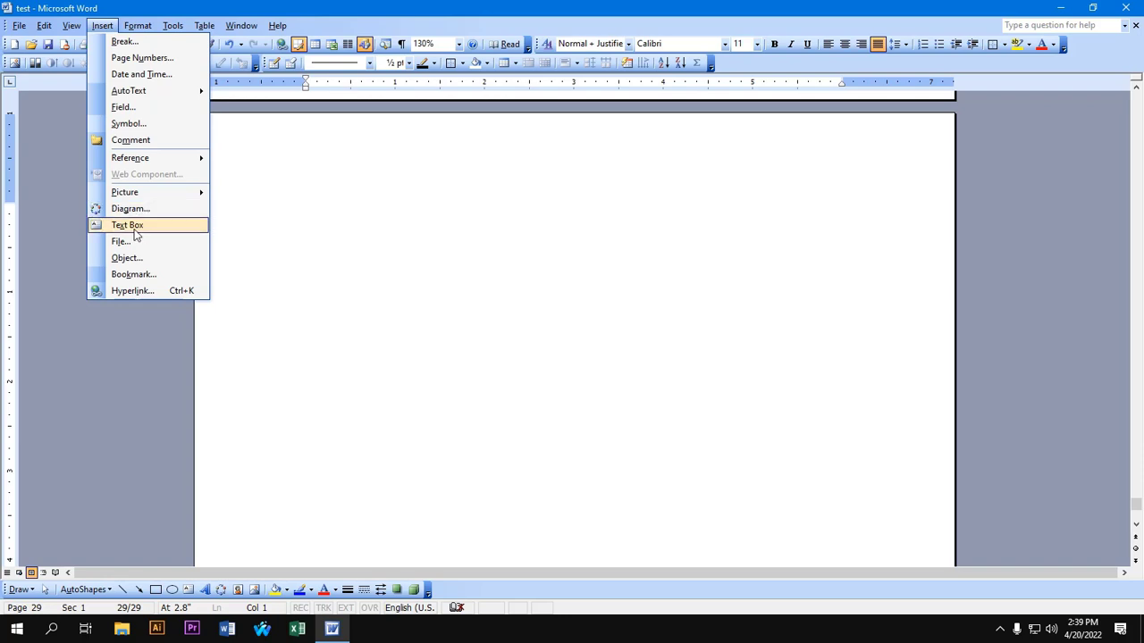
left_click(136, 233)
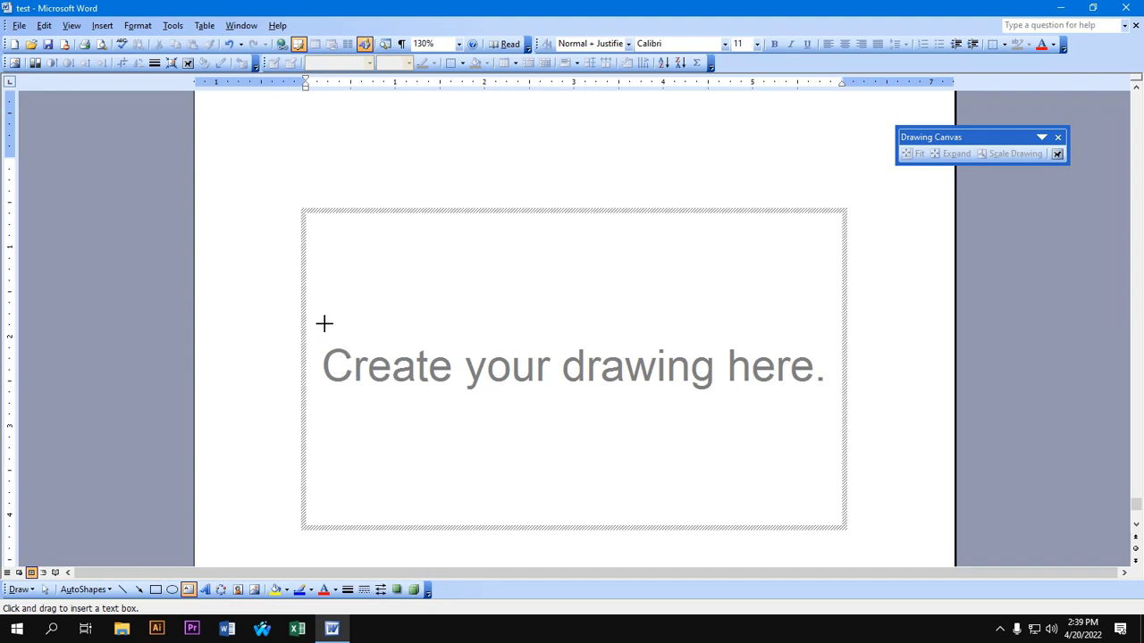
left_click_drag(328, 326, 768, 418)
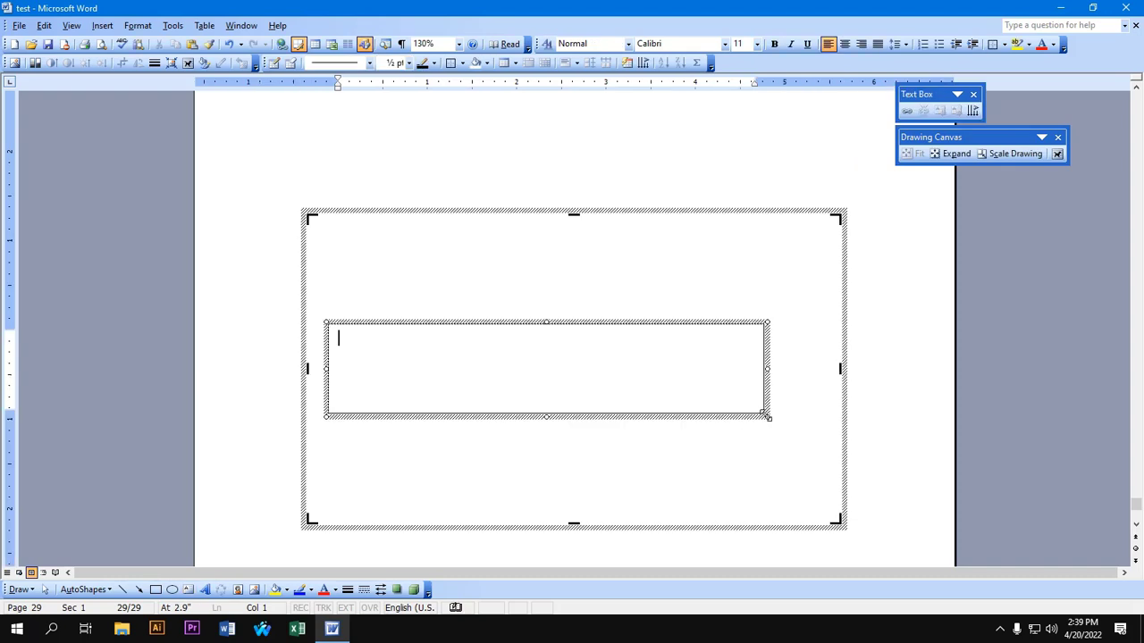
type("க")
type("்கஃப்கஃப்க்")
key("BackSpace")
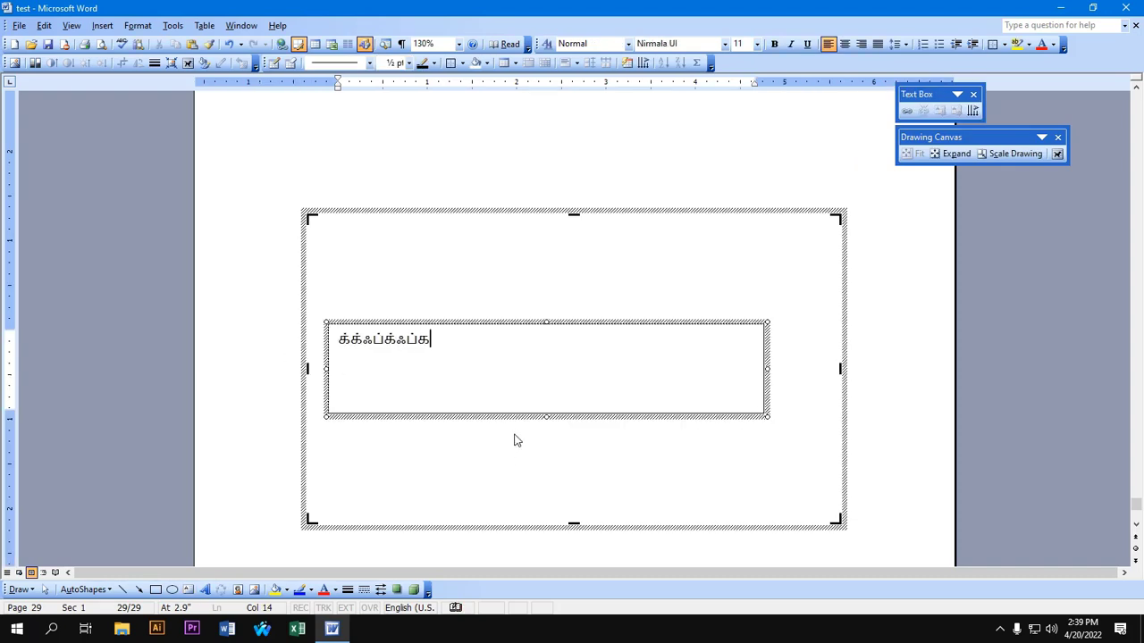
key("BackSpace")
key("BackSpace")
key("BackSpace")
key("BackSpace")
key("BackSpace")
key("BackSpace")
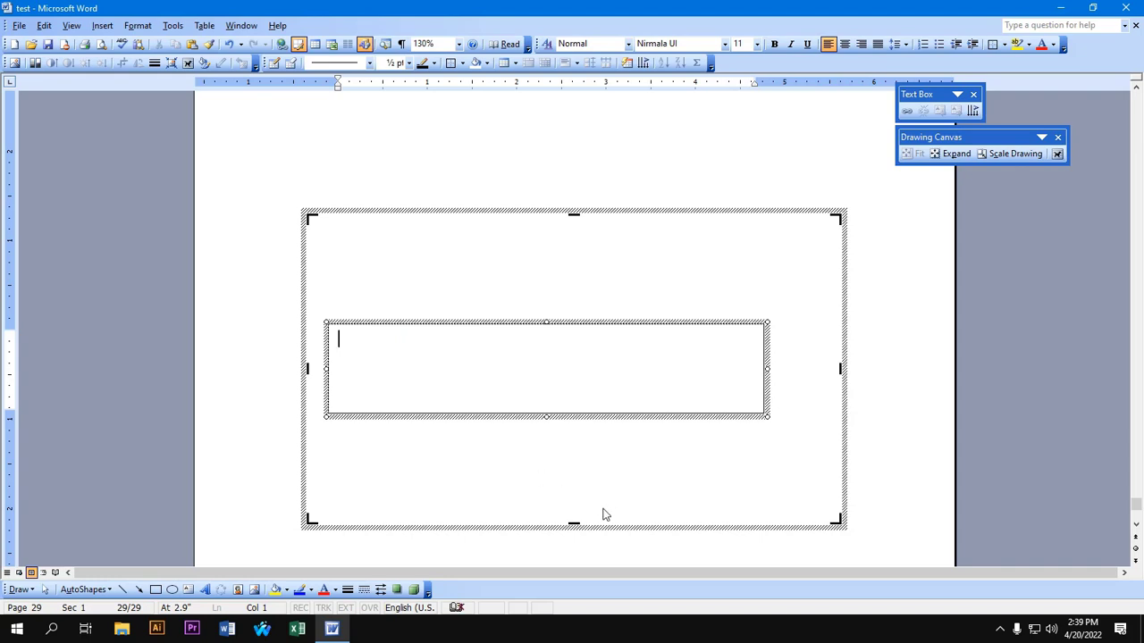
left_click(1000, 629)
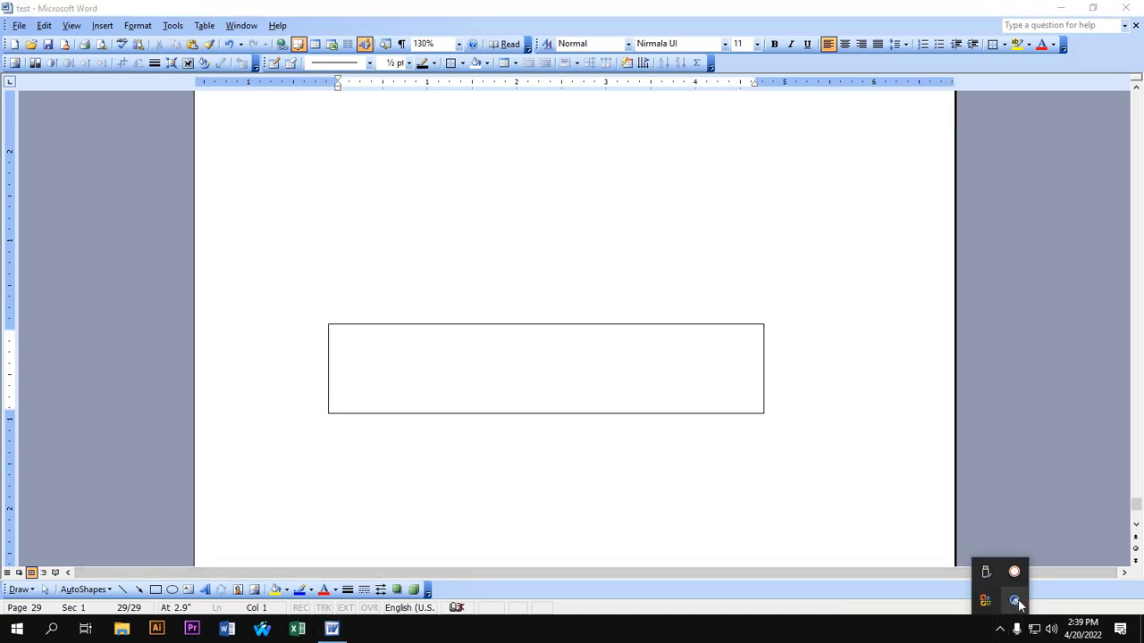
left_click(828, 581)
scroll(827, 579, "up", 5)
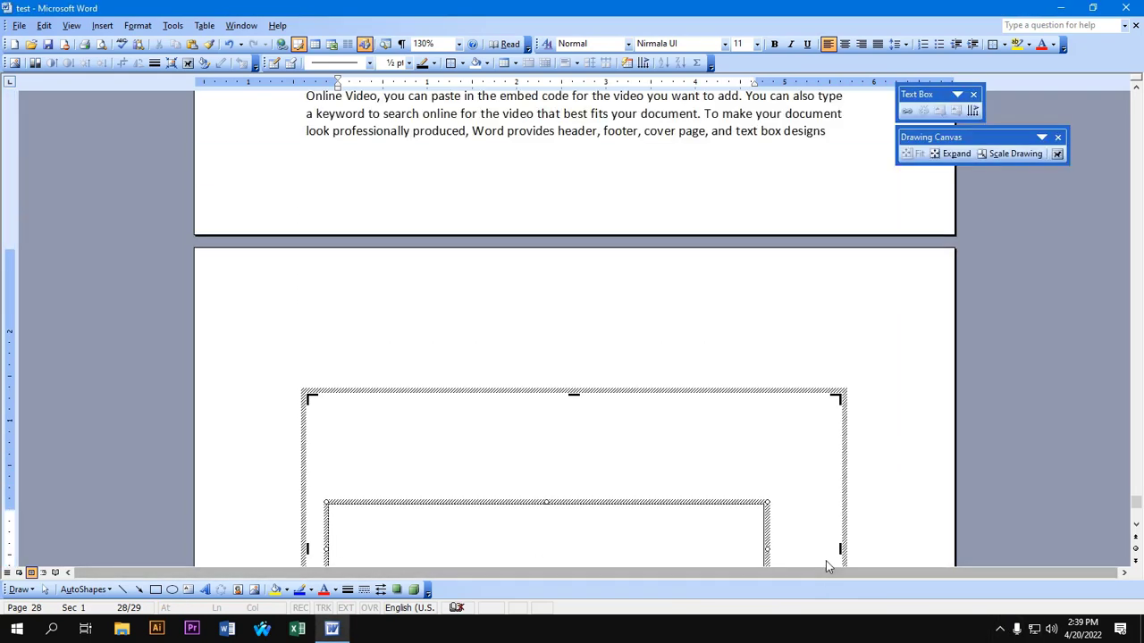
scroll(826, 560, "up", 3)
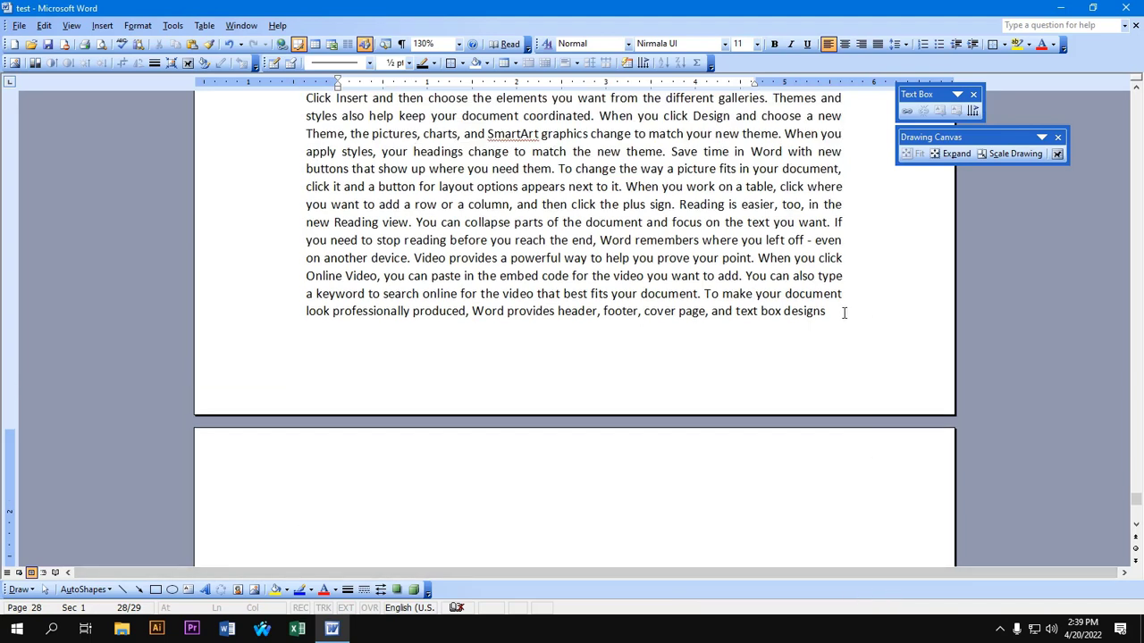
Step: Paste page 28's closing lines, 'Online Video' to 'text box designs', into the text box
left_click_drag(844, 312, 214, 297)
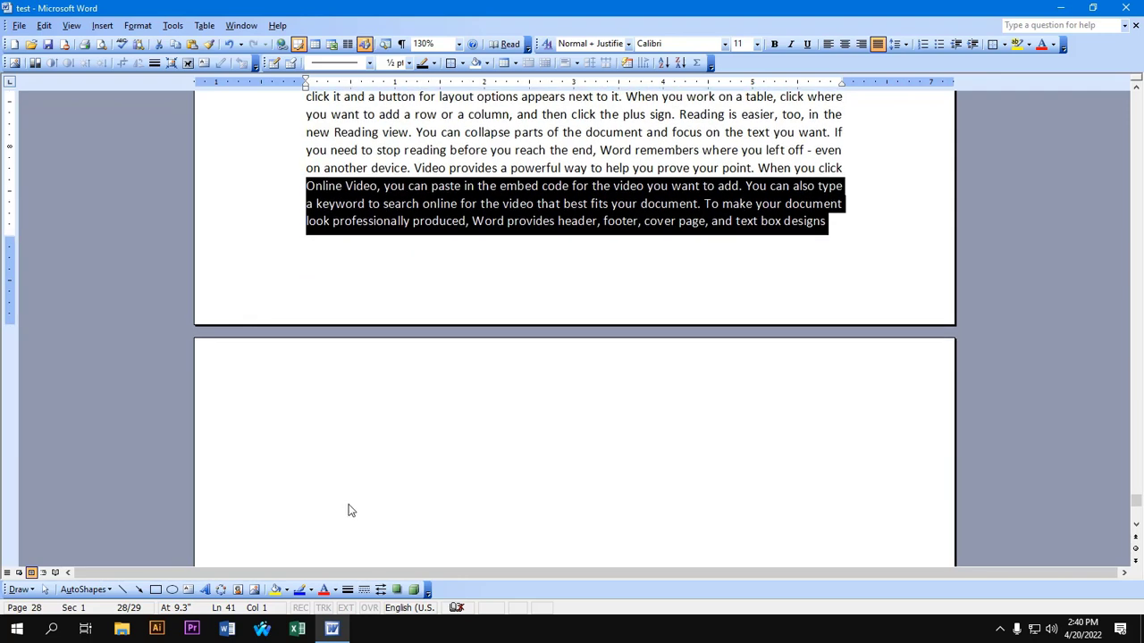
left_click(350, 434)
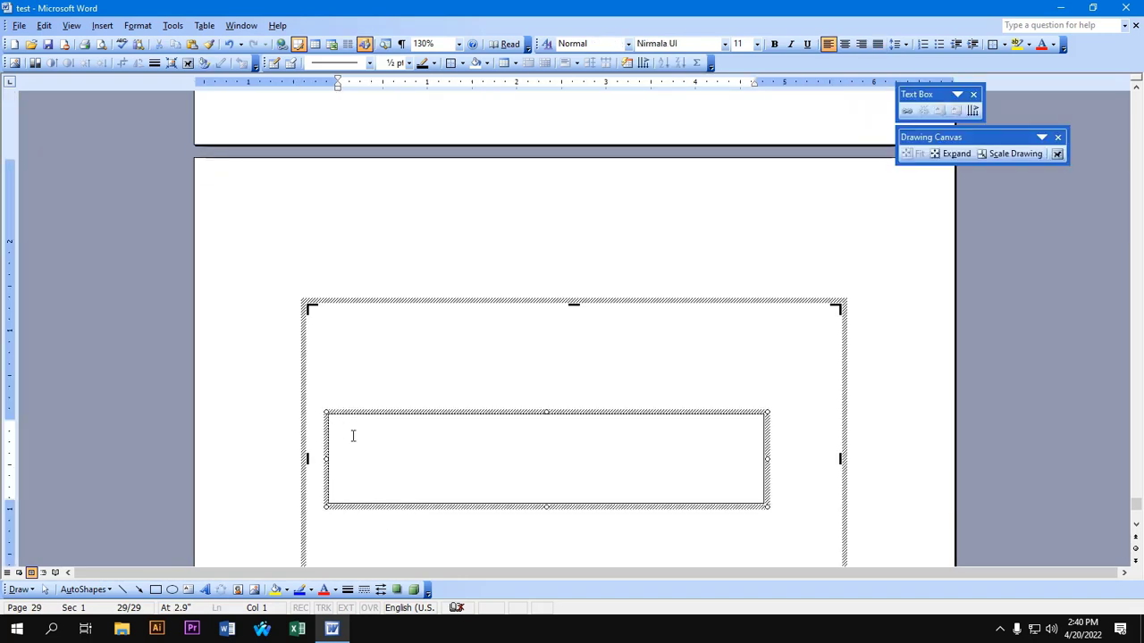
type("Online Video, you can paste in the embed code for the video you want to add. You can also type a keyword to search online for the video that best fits your document. To make your document look professionally produced, Word provides header, footer, cover page, and text box designs")
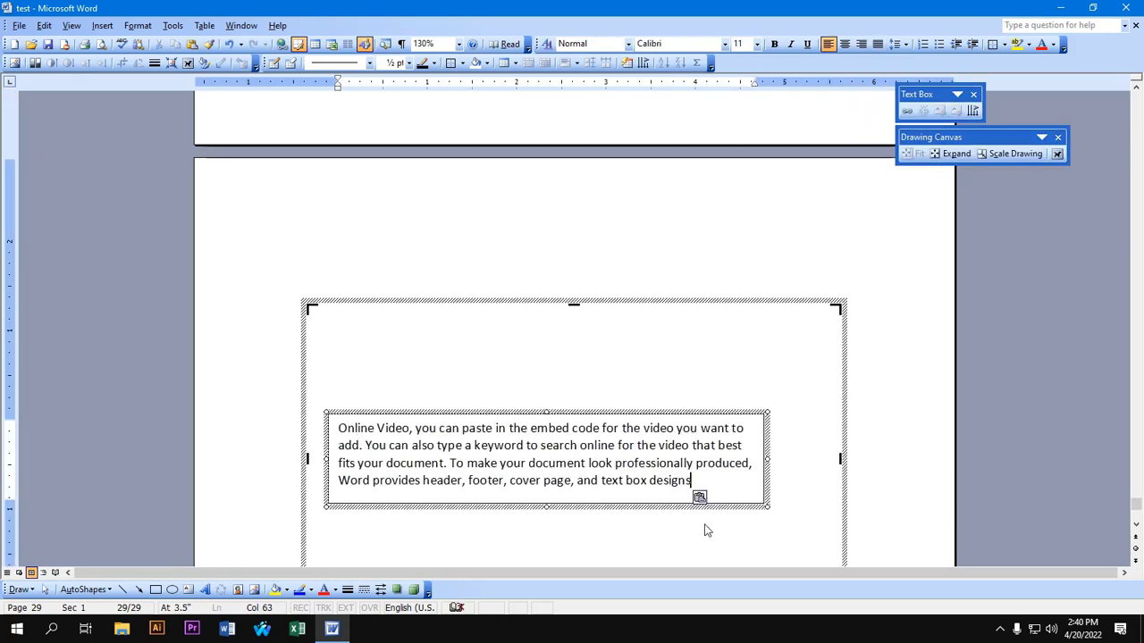
left_click(883, 426)
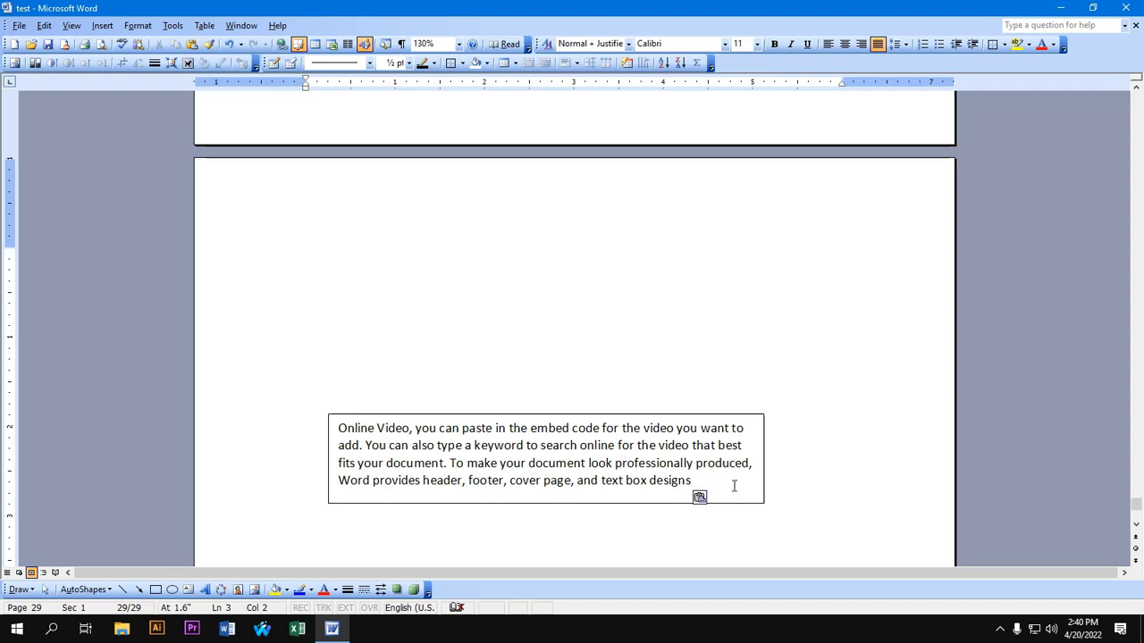
scroll(715, 546, "up", 3)
Step: Copy page 28's paragraph ending from 'at best fits' and paste it onto page 29
scroll(752, 547, "up", 1)
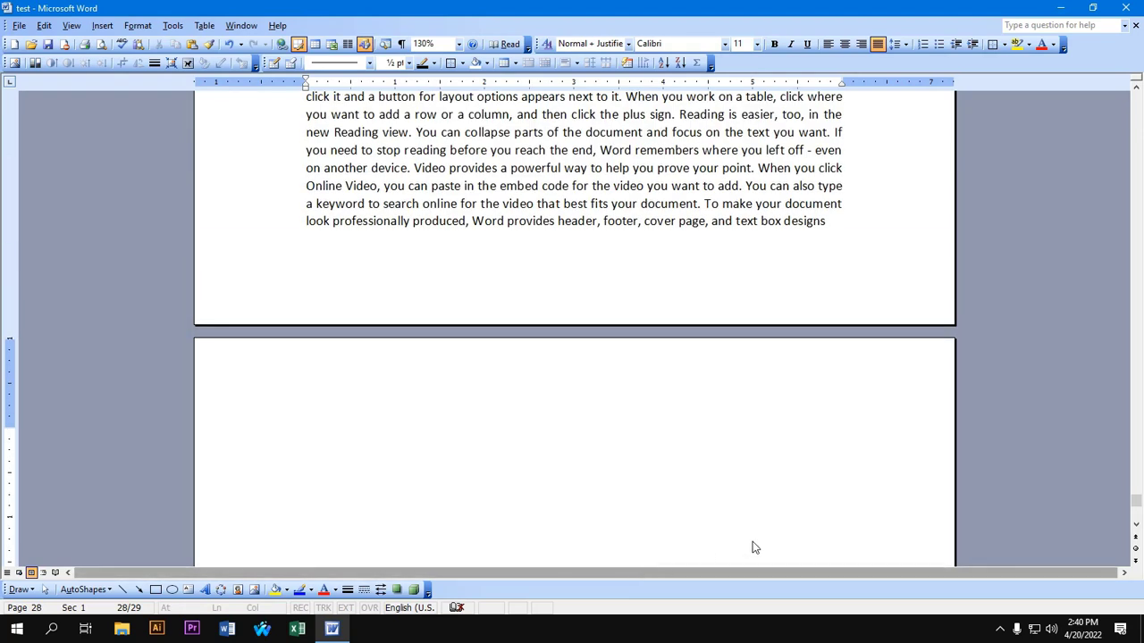
mouse_move(843, 223)
left_mouse_down()
mouse_move(534, 217)
mouse_move(550, 207)
left_mouse_up()
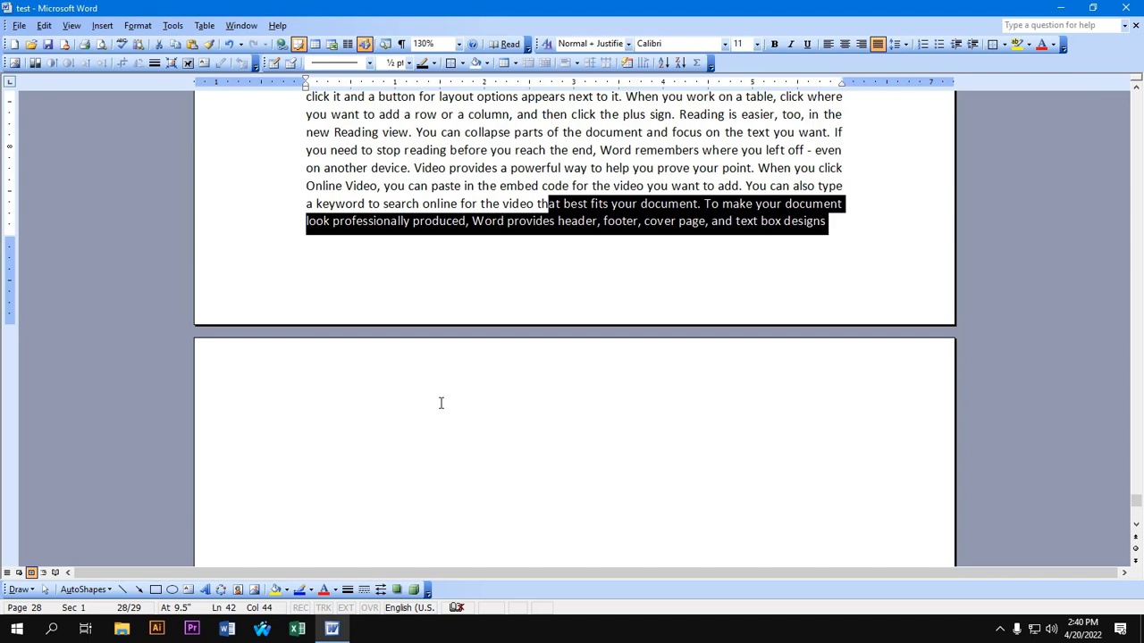
key("ctrl+c")
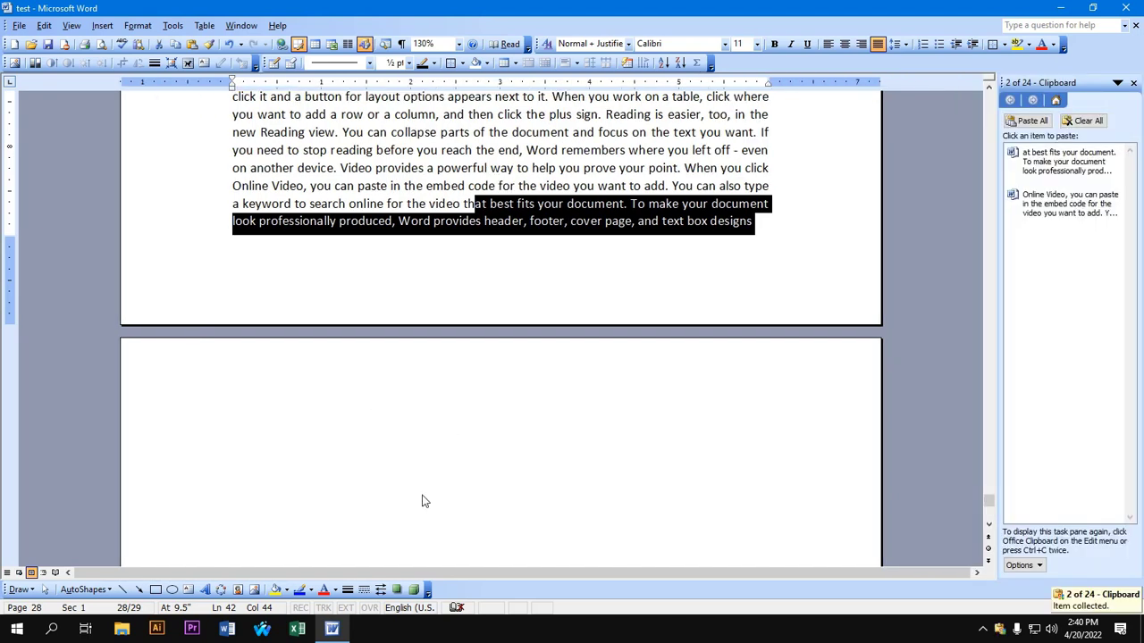
left_click(1133, 82)
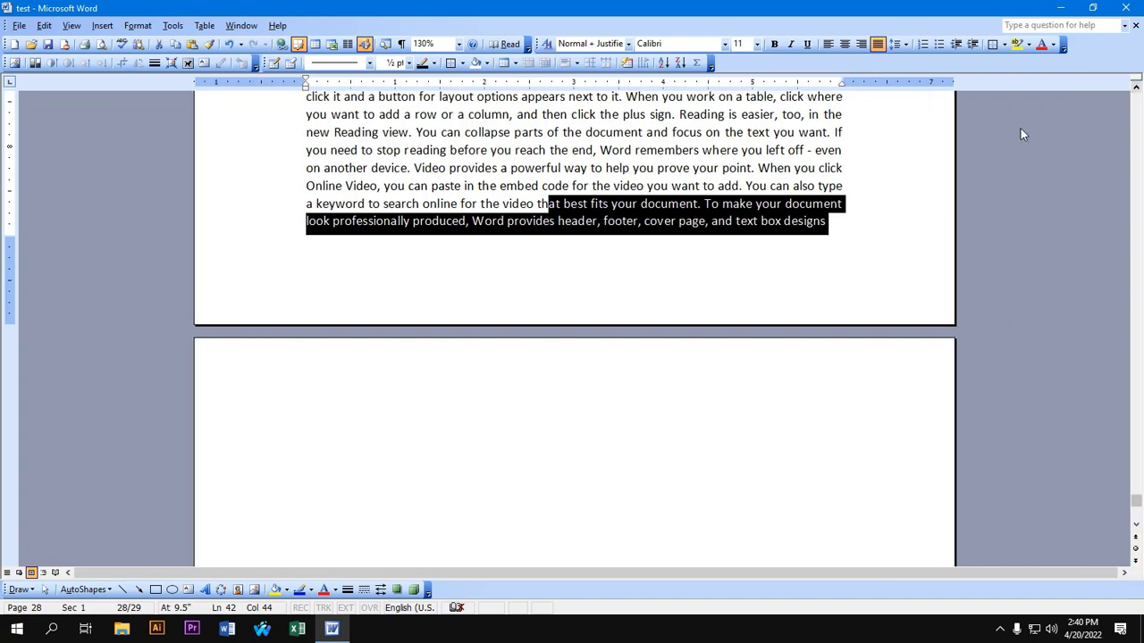
scroll(342, 462, "down", 3)
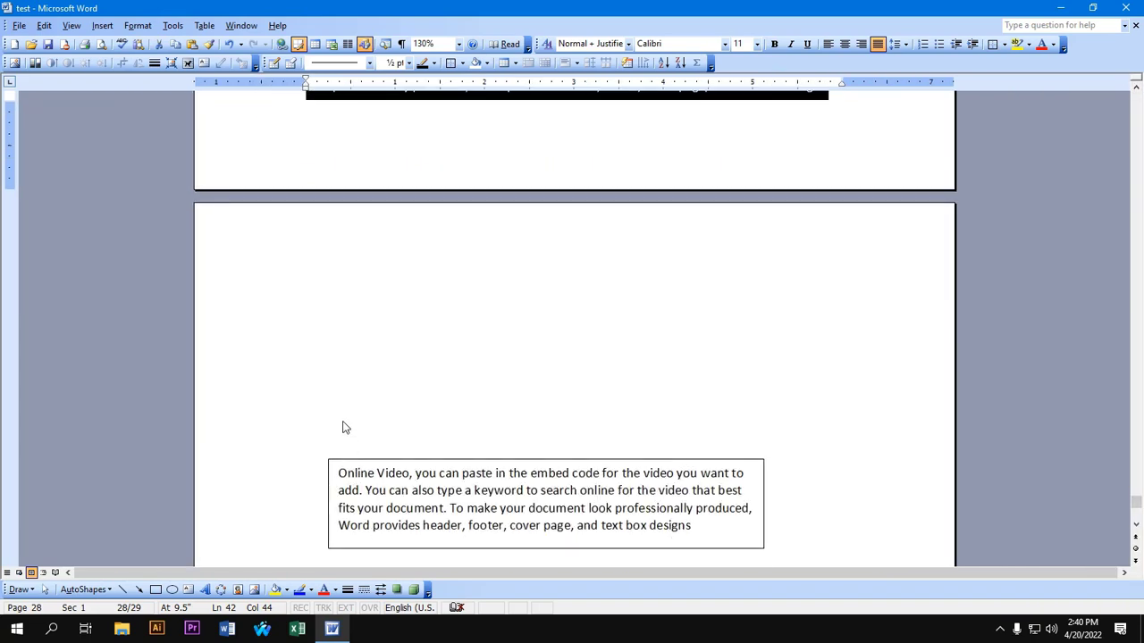
left_click(345, 331)
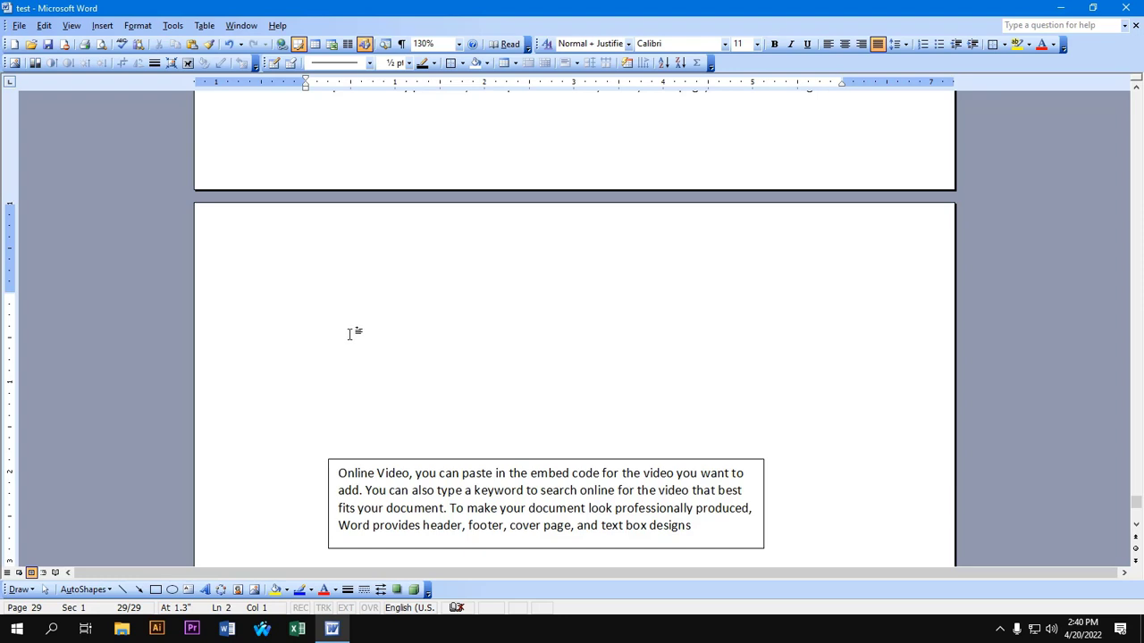
key("ctrl+v")
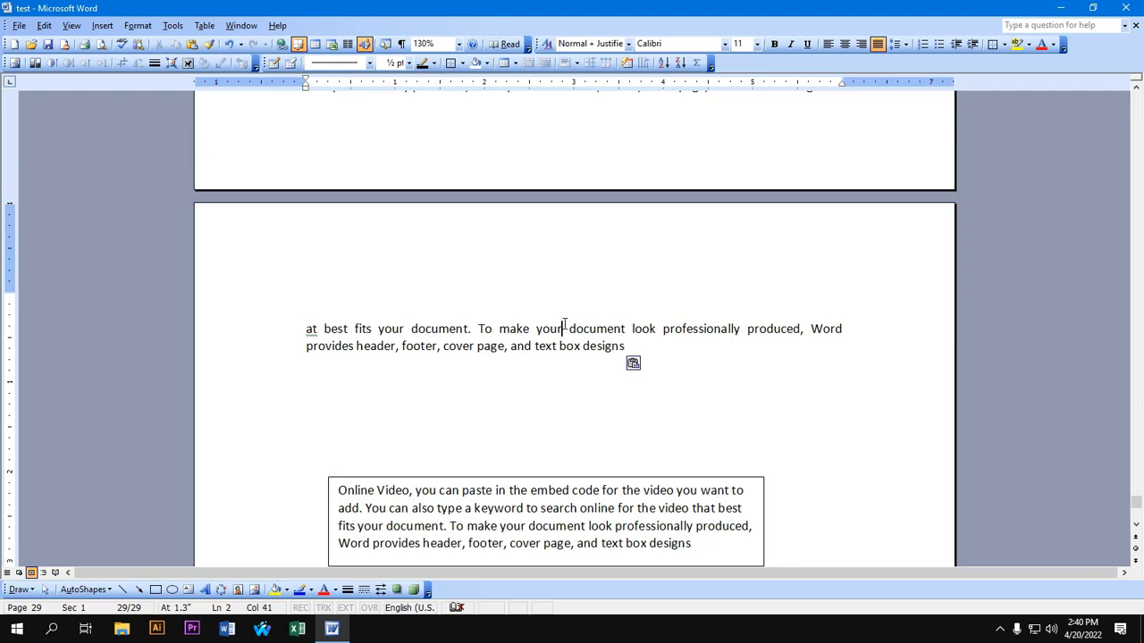
Step: Break the pasted text into four lines after 'your', before 'Word provides', after 'page,', then select them
left_click(564, 327)
key("Return")
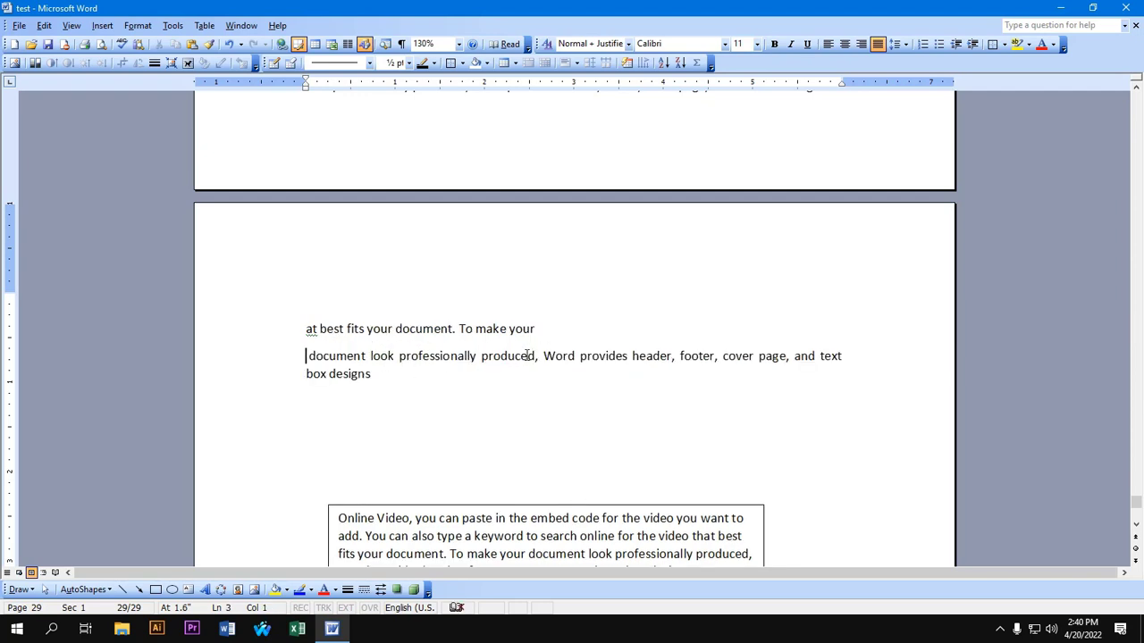
left_click(539, 355)
key("Return")
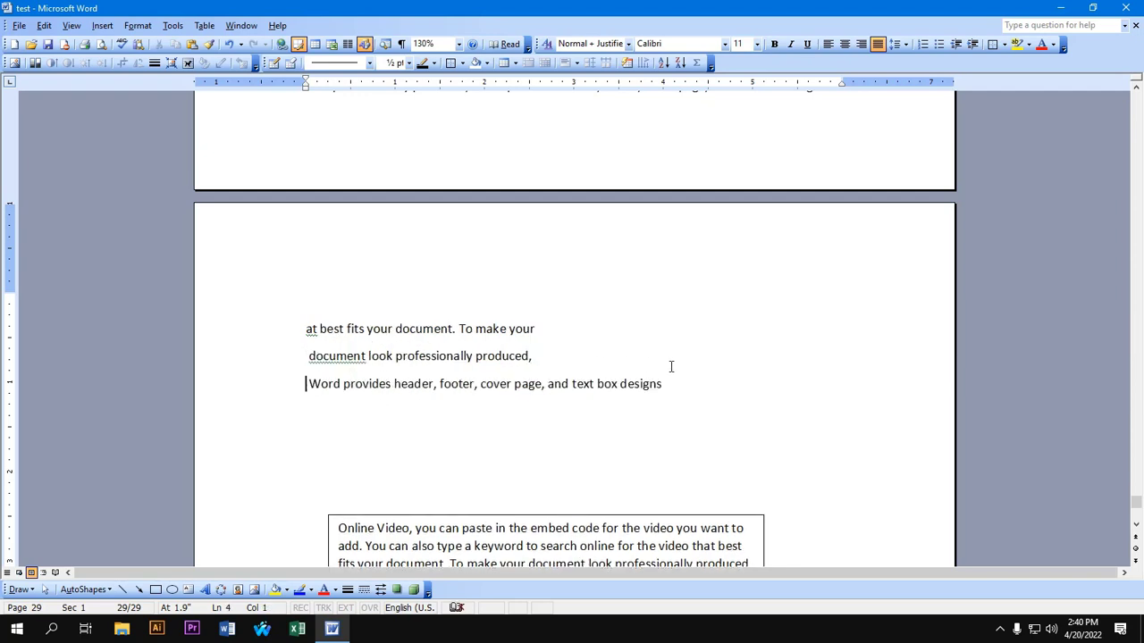
left_click(545, 384)
key("Return")
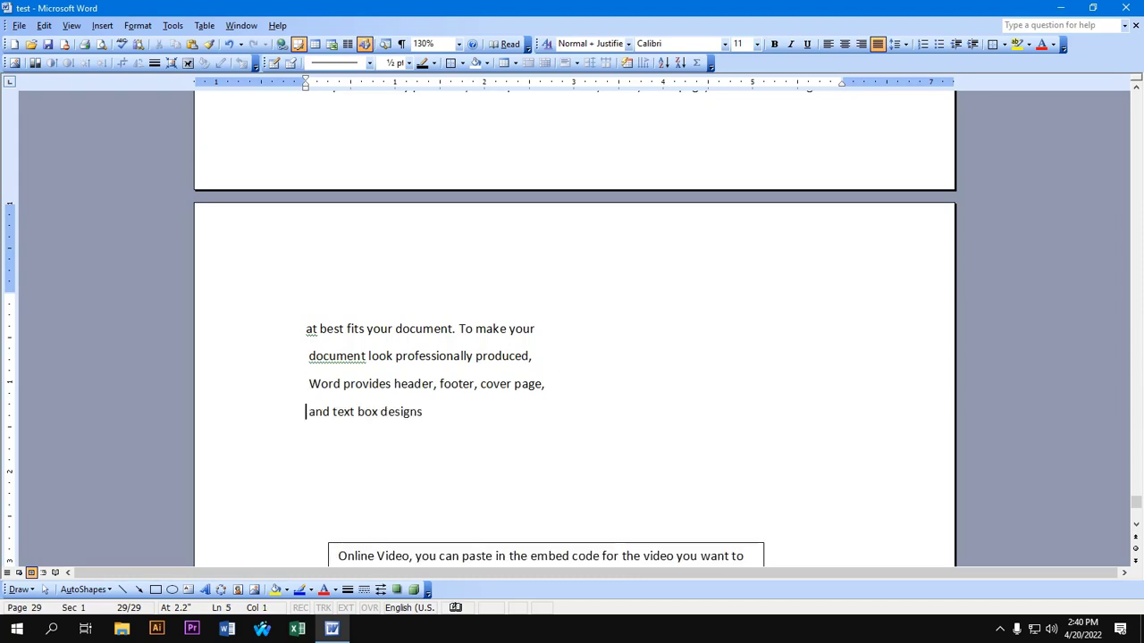
mouse_move(446, 410)
left_mouse_down()
mouse_move(280, 339)
mouse_move(281, 327)
left_mouse_up()
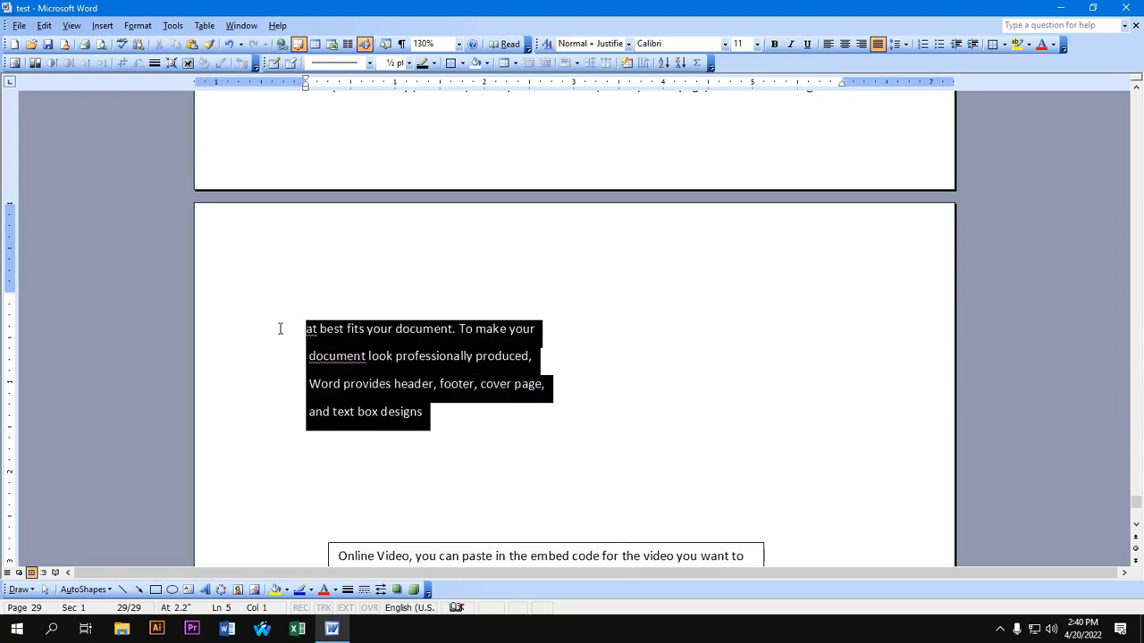
Step: Wrap the four selected lines in a text box, shorten it, then delete it
left_click(103, 32)
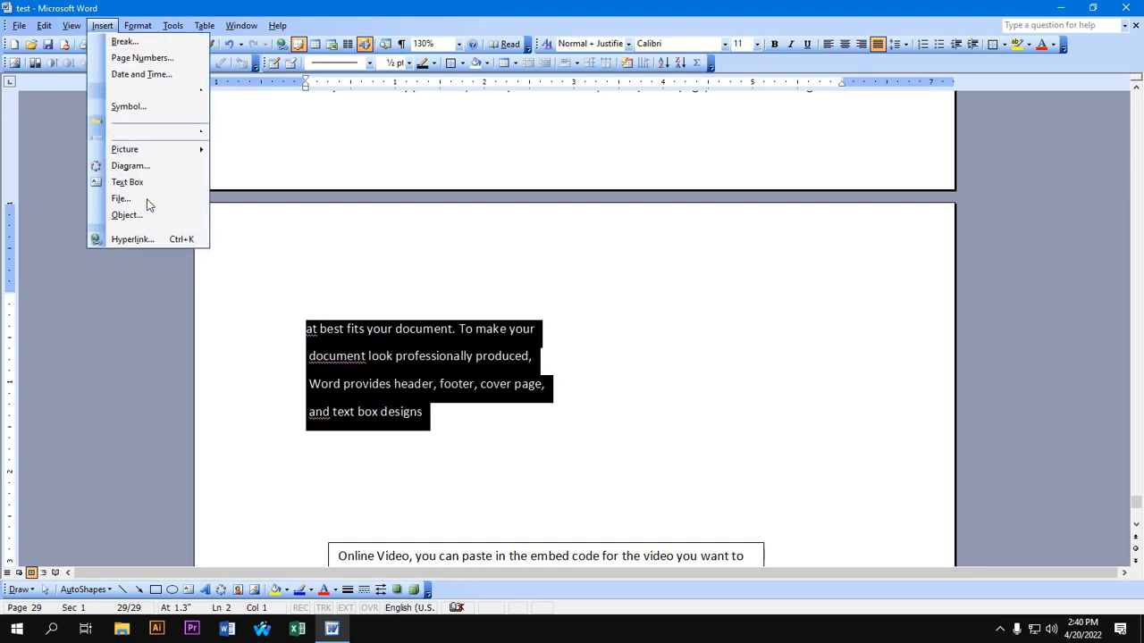
left_click(134, 224)
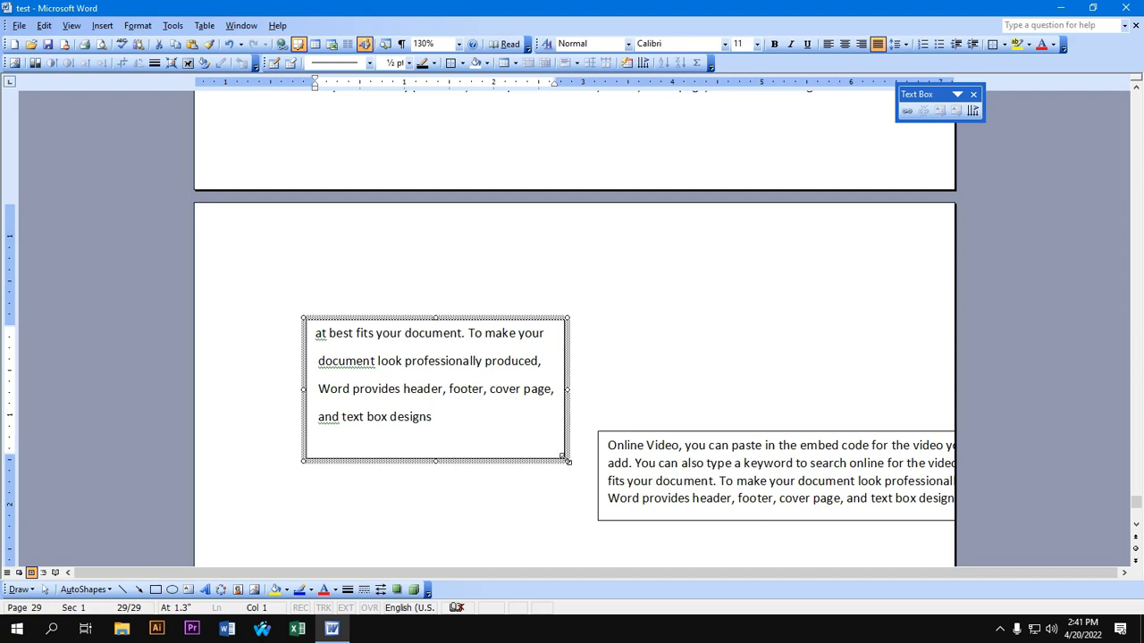
left_click_drag(566, 460, 567, 429)
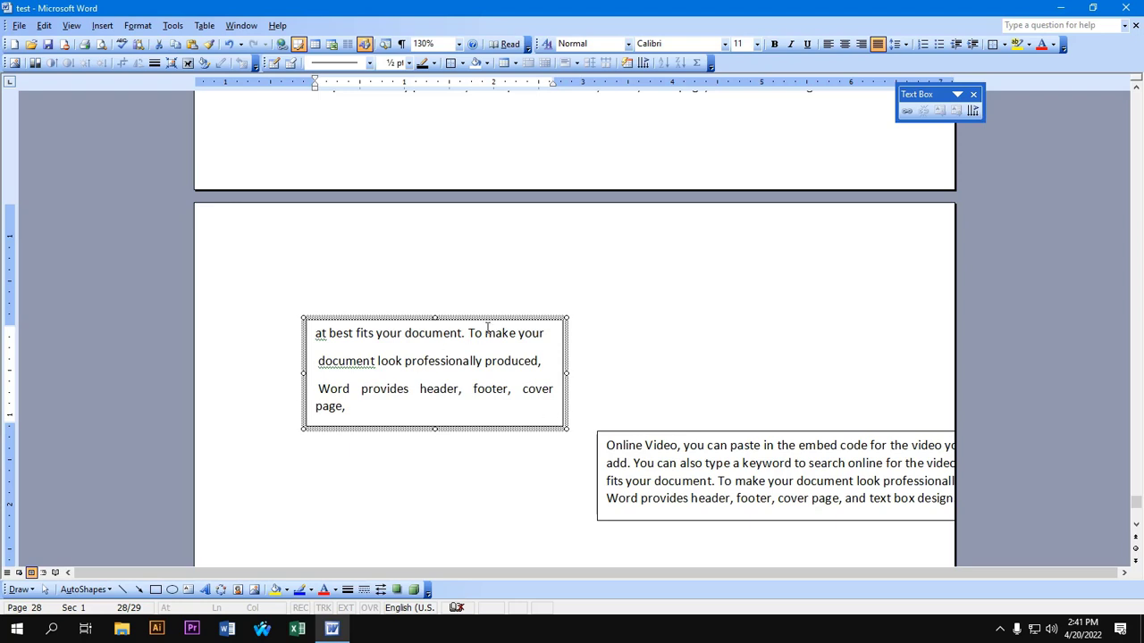
key("Delete")
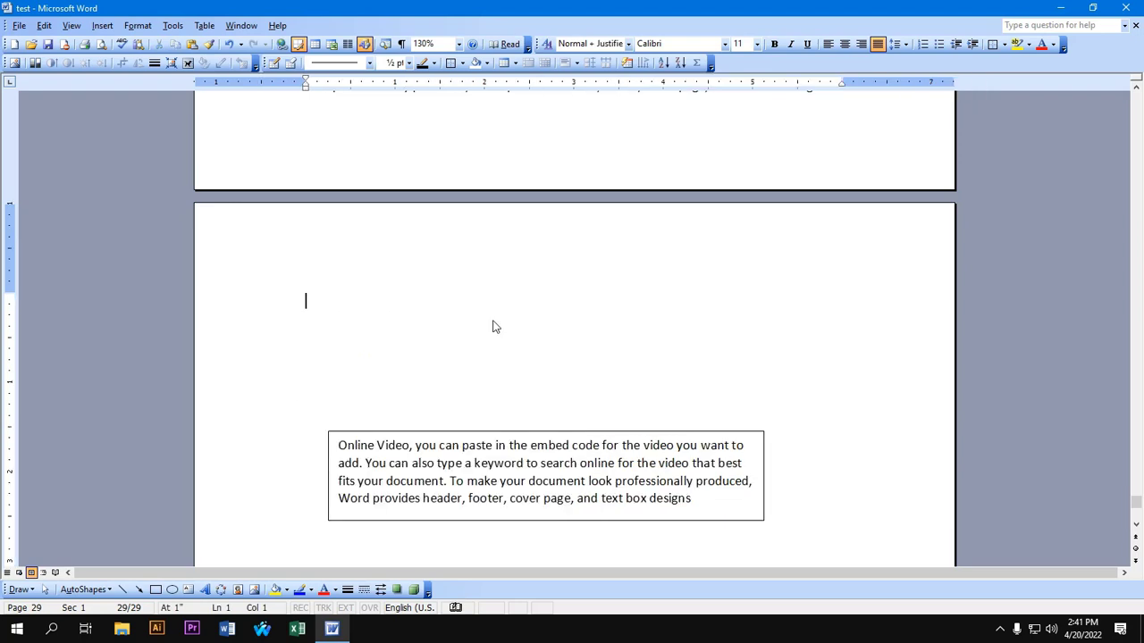
Step: Delete the Online Video text box, leaving page 29 blank
left_click(542, 433)
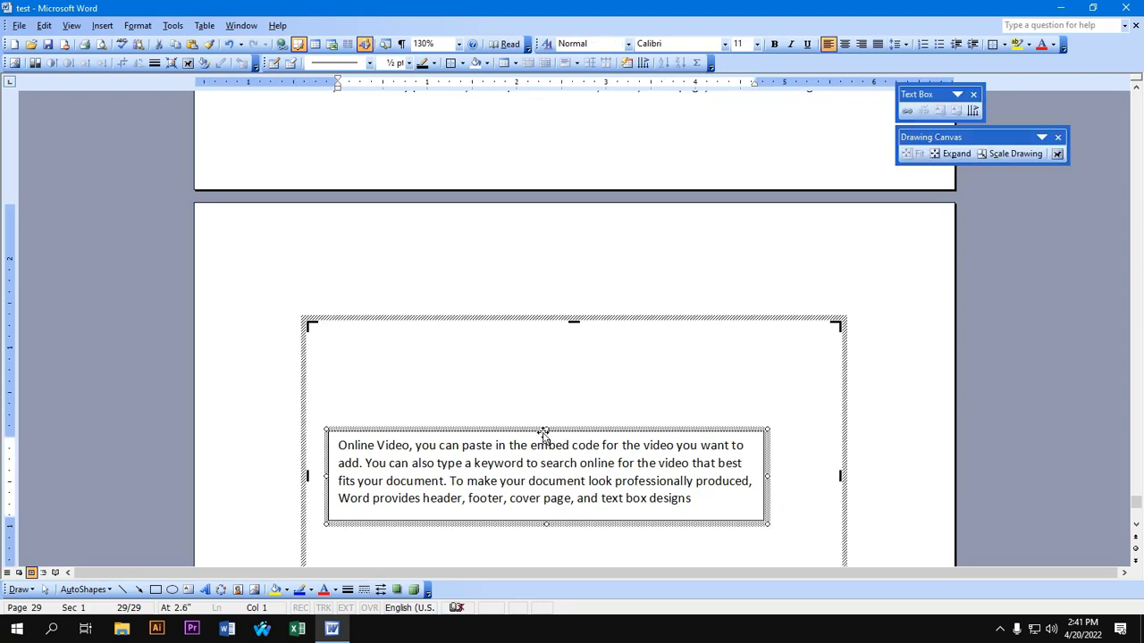
key("Delete")
key("Delete")
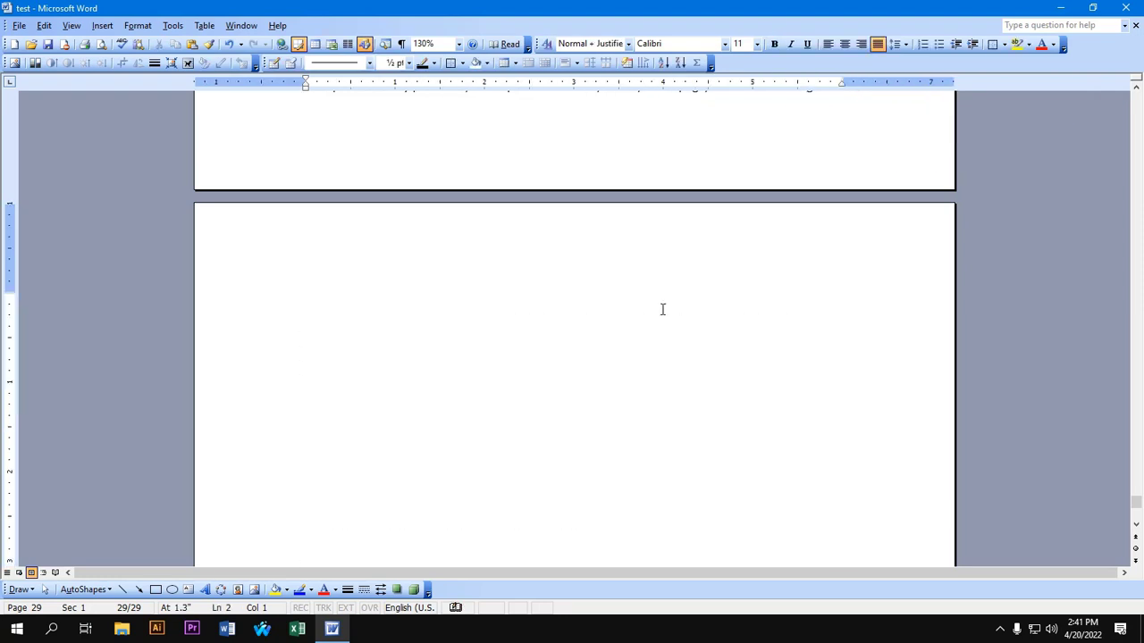
scroll(669, 307, "up", 3)
scroll(665, 309, "down", 2)
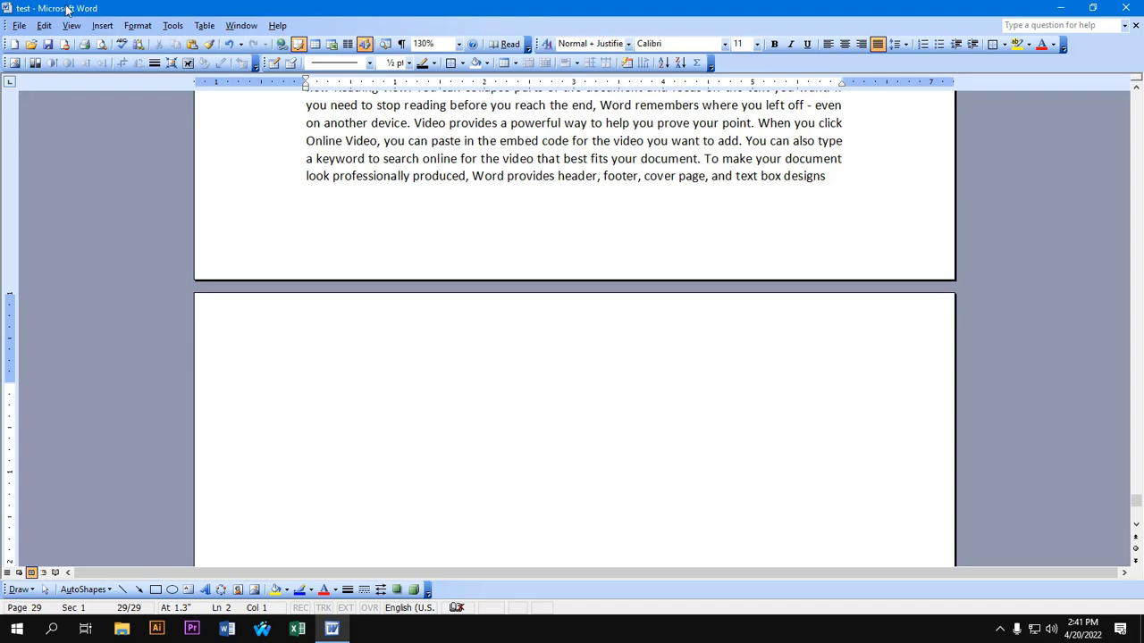
Step: Place the insertion point after 'sidebar.' in the paragraph above page 26's Photoshop heading
left_click(102, 25)
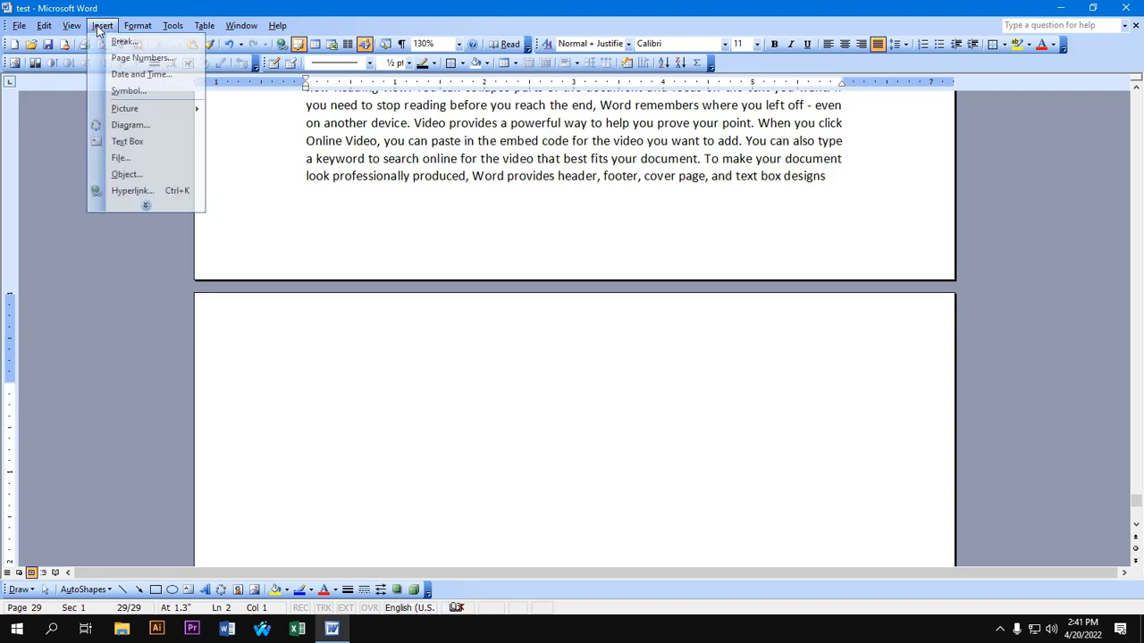
left_click(147, 207)
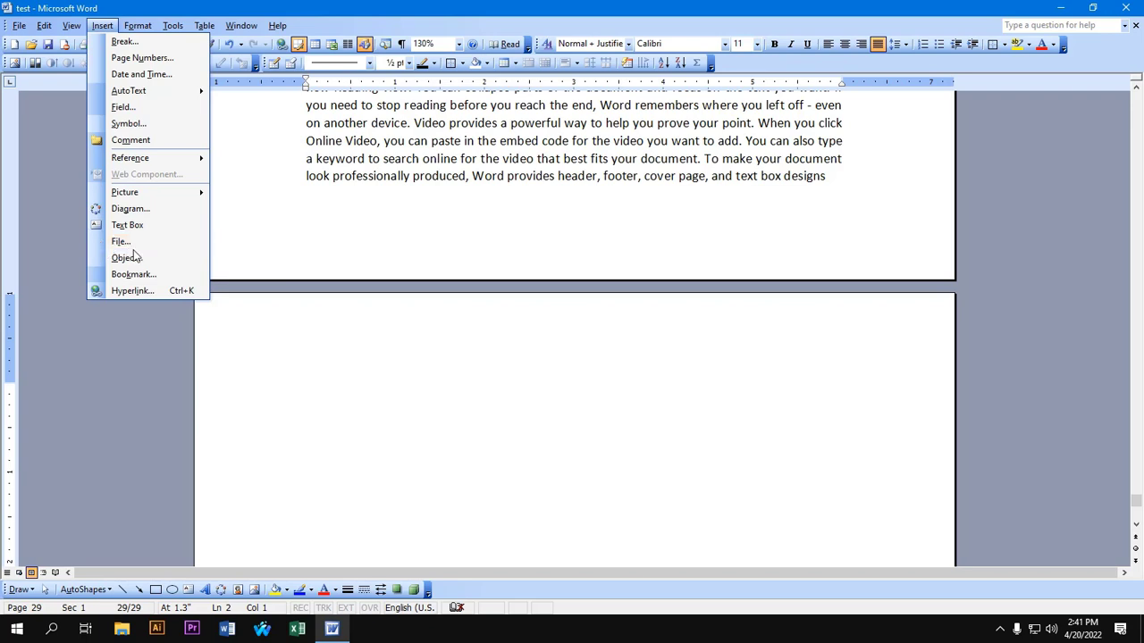
left_click(419, 234)
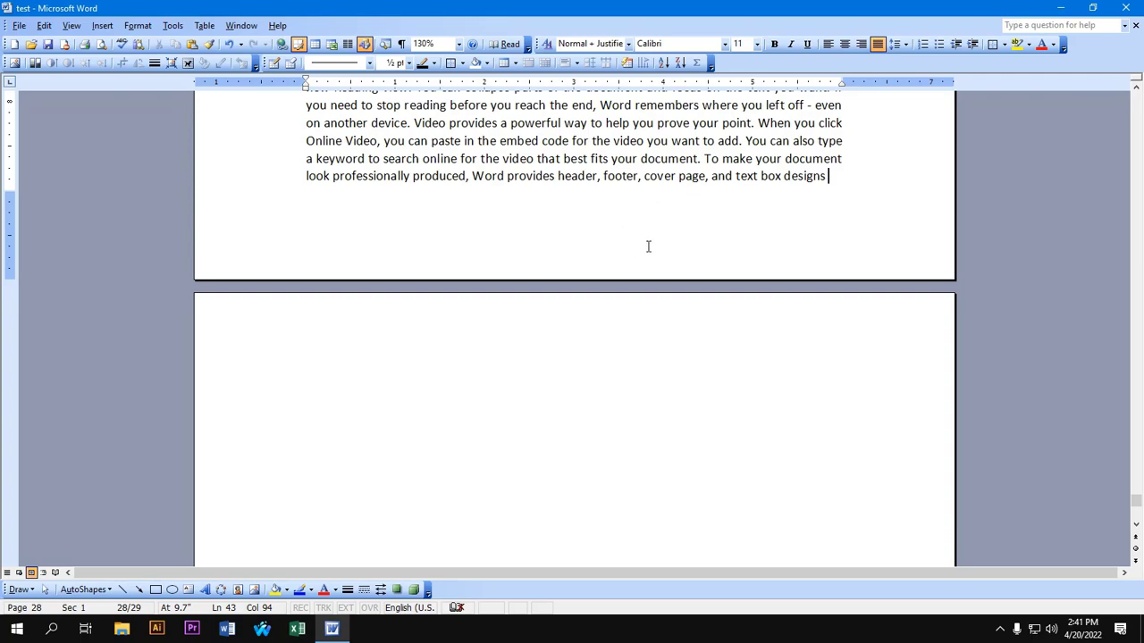
scroll(660, 276, "up", 3)
scroll(662, 273, "up", 5)
scroll(665, 272, "up", 5)
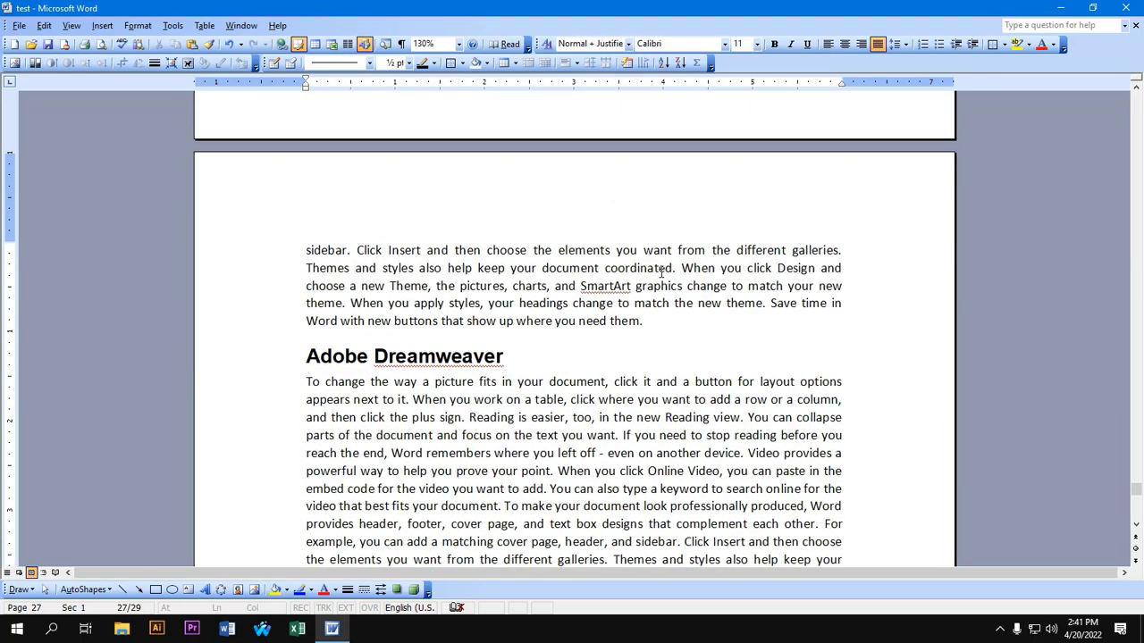
scroll(672, 270, "up", 5)
scroll(672, 270, "up", 5)
scroll(672, 270, "up", 5)
scroll(672, 270, "up", 5)
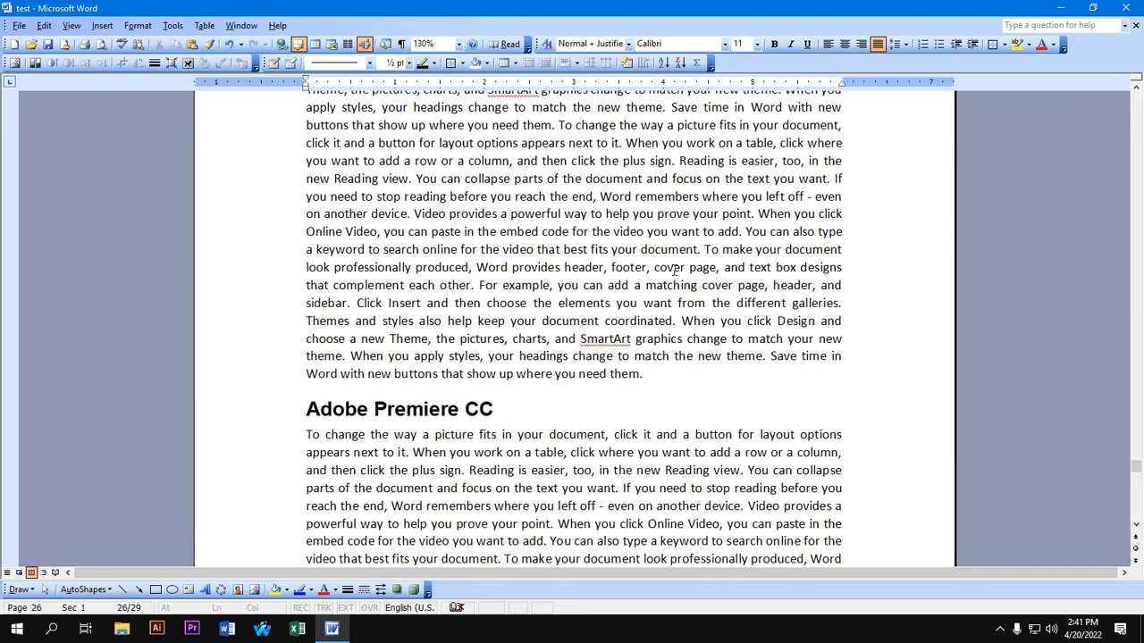
scroll(674, 271, "up", 5)
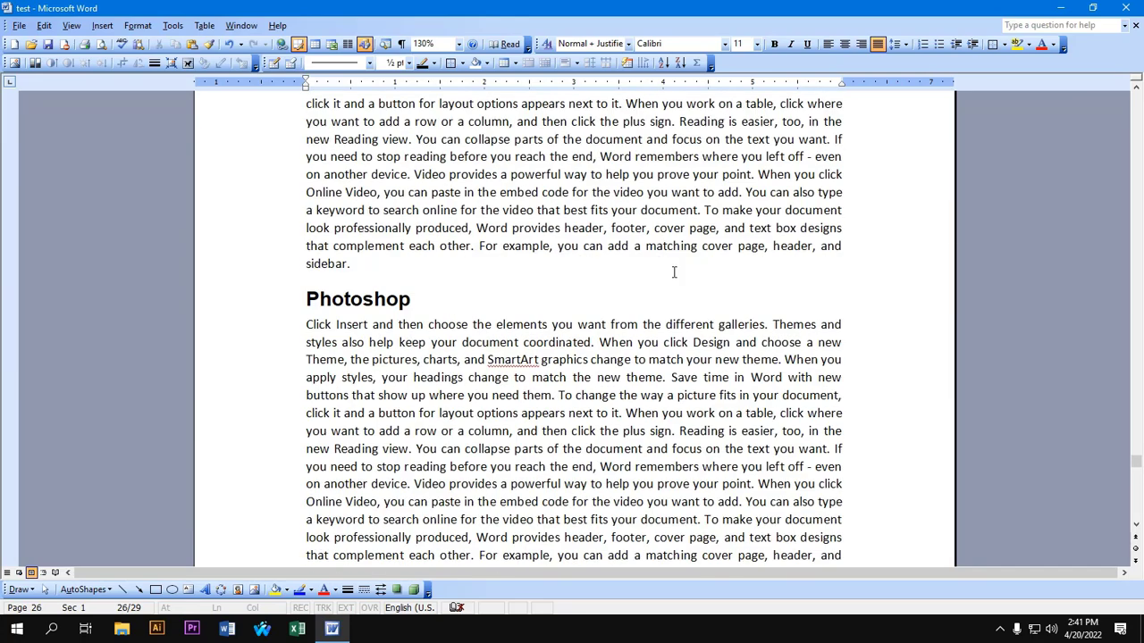
left_click(359, 264)
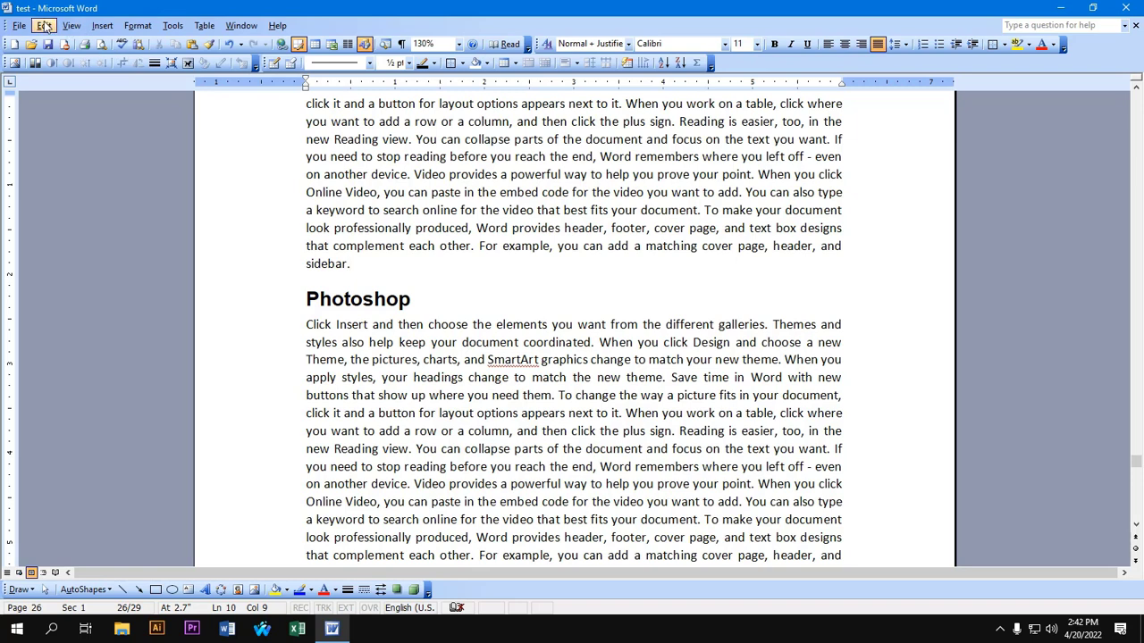
Step: Insert the Tamil-named document from Local Disk (D:) there using Insert > File
left_click(102, 25)
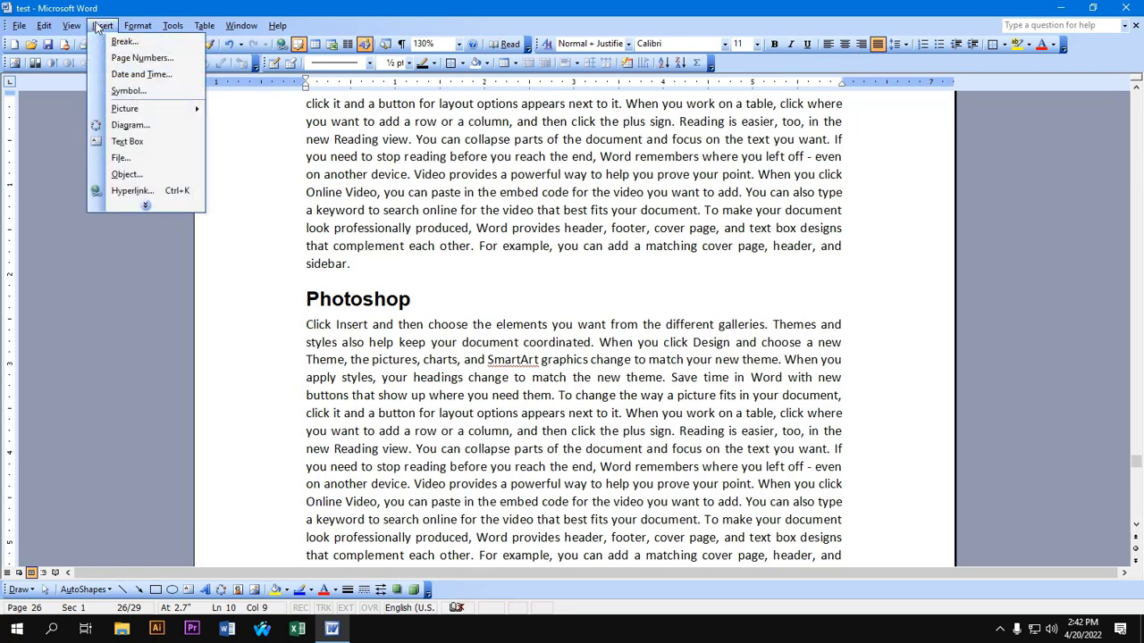
left_click(128, 159)
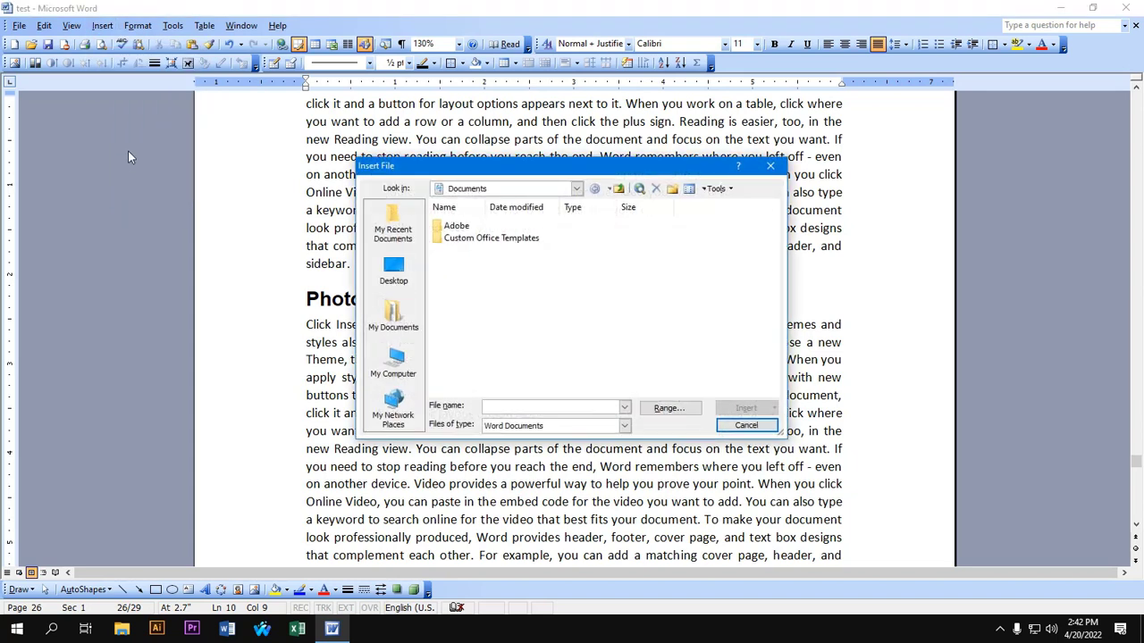
left_click(576, 188)
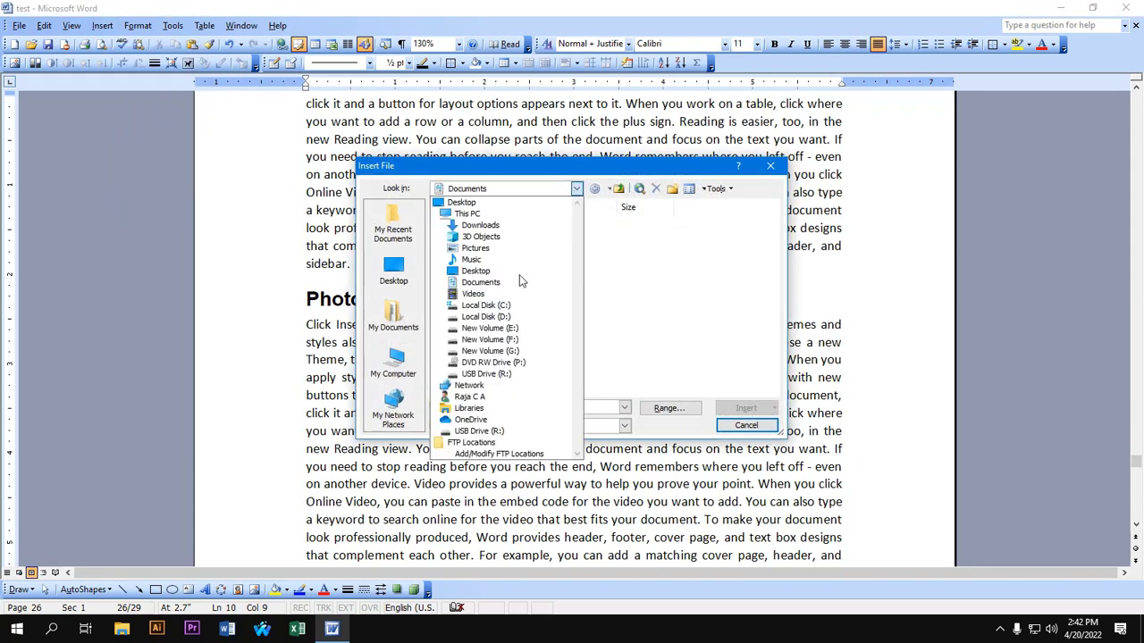
left_click(490, 327)
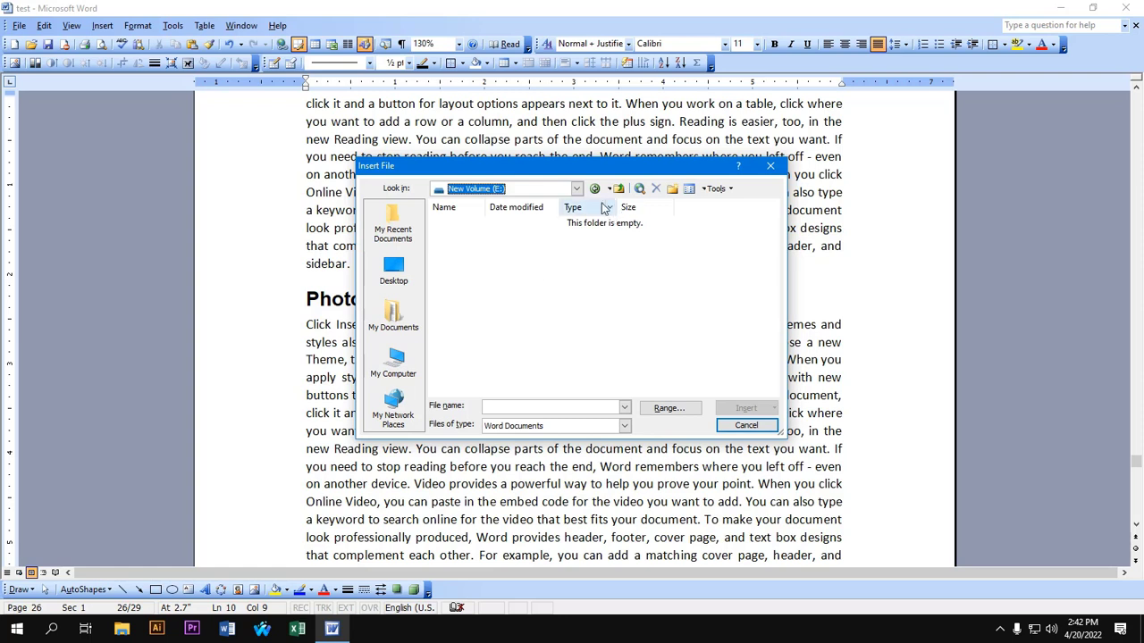
left_click(576, 189)
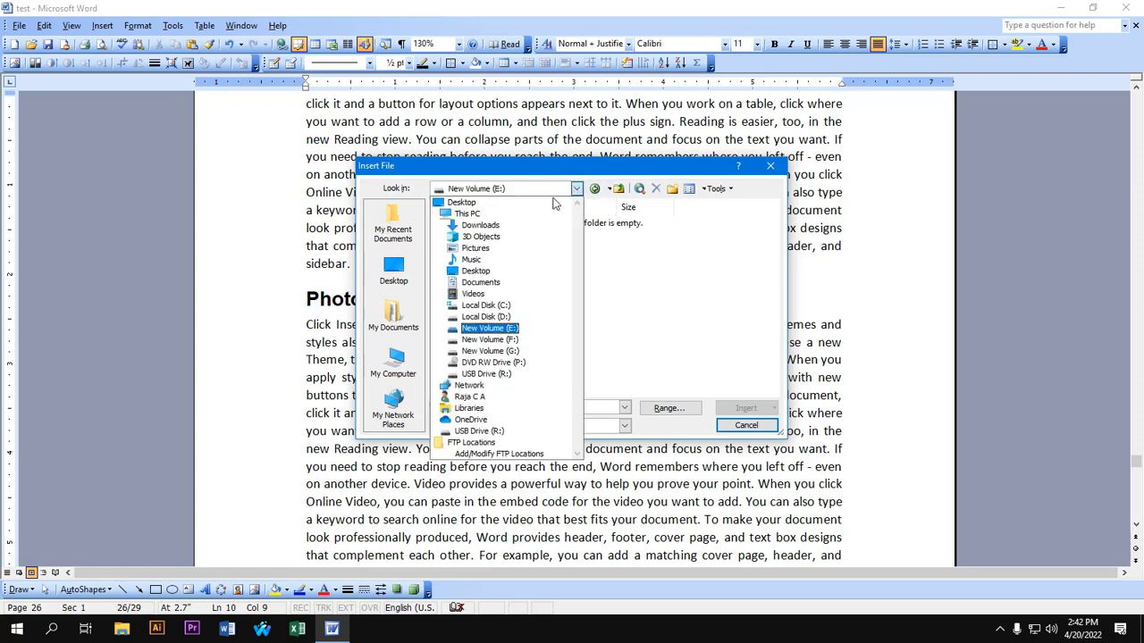
left_click(488, 318)
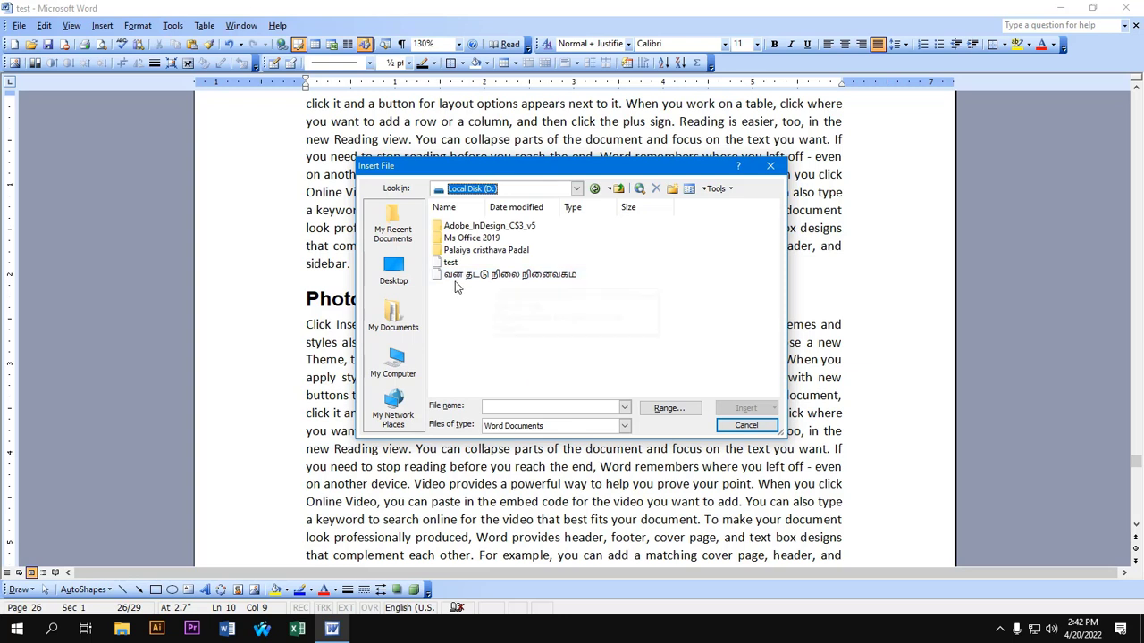
left_click(514, 277)
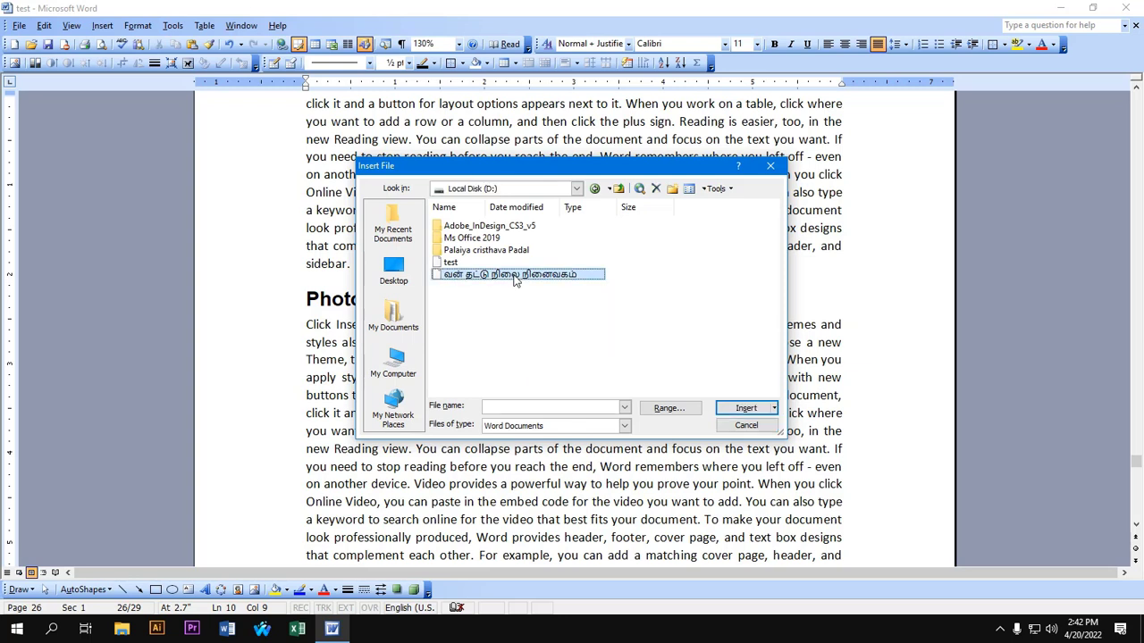
left_click(743, 409)
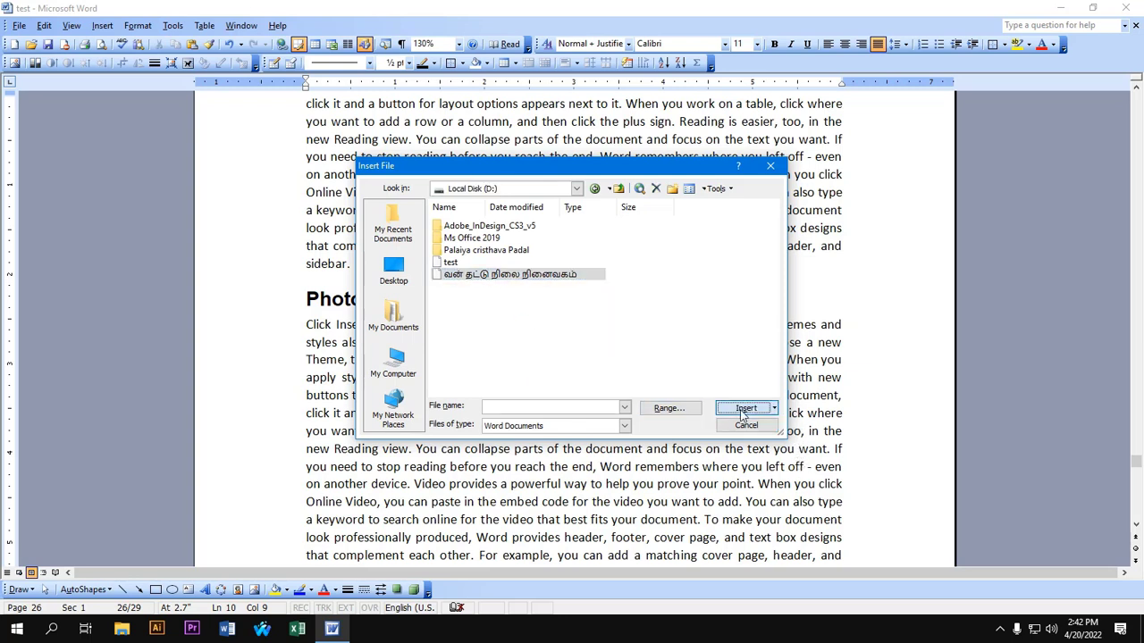
scroll(723, 383, "up", 1)
Step: Review the inserted Tamil text, undo the insertion with Ctrl+Z, and jump to the document's end
scroll(722, 380, "up", 4)
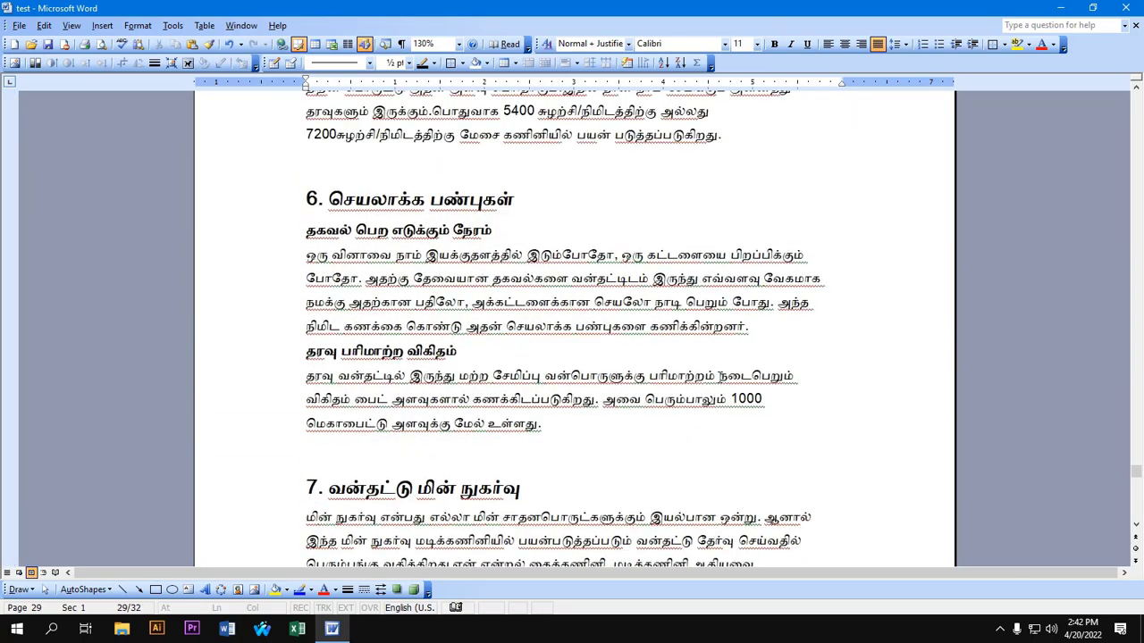
scroll(721, 380, "up", 4)
scroll(719, 377, "up", 6)
scroll(719, 377, "up", 3)
scroll(719, 377, "up", 4)
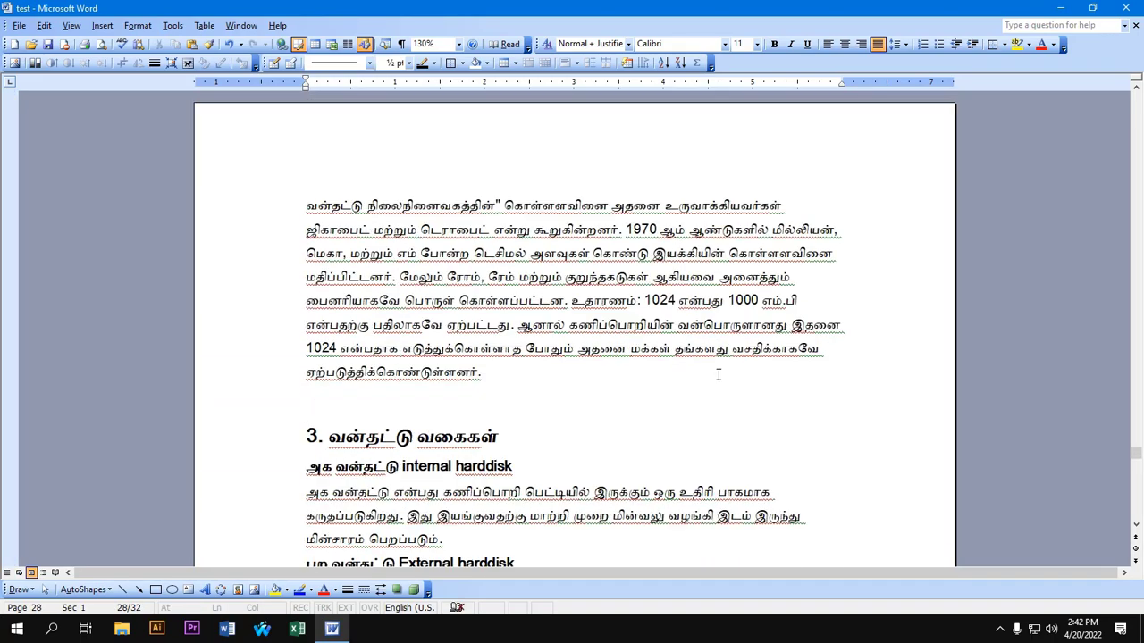
scroll(720, 377, "up", 5)
scroll(719, 375, "up", 5)
scroll(719, 375, "up", 5)
scroll(719, 375, "up", 5)
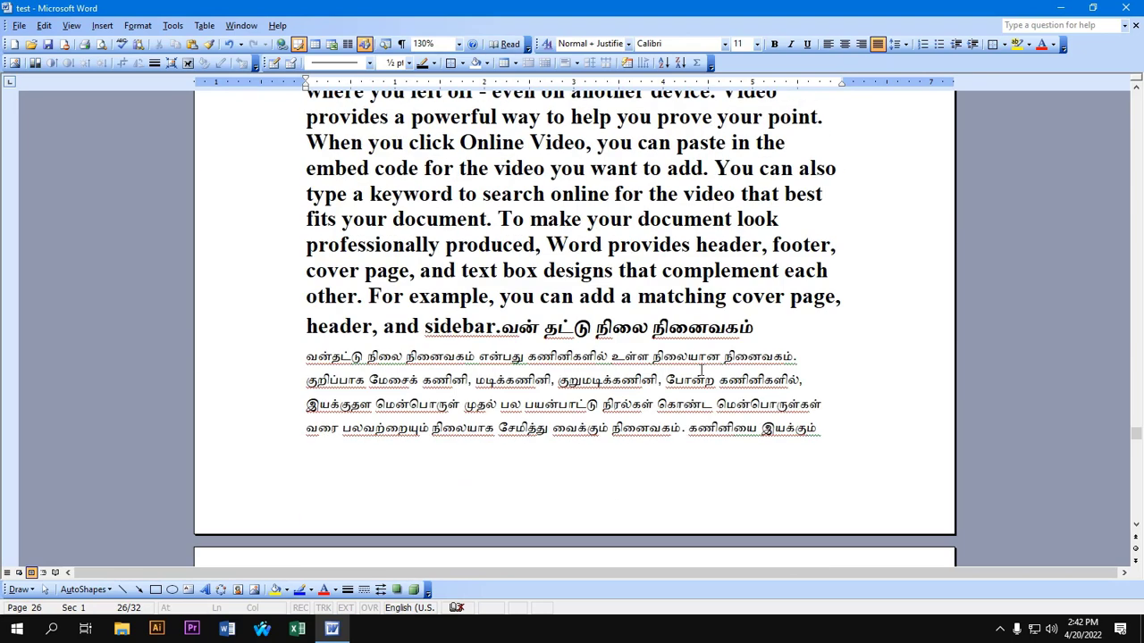
scroll(719, 376, "up", 5)
scroll(719, 375, "down", 3)
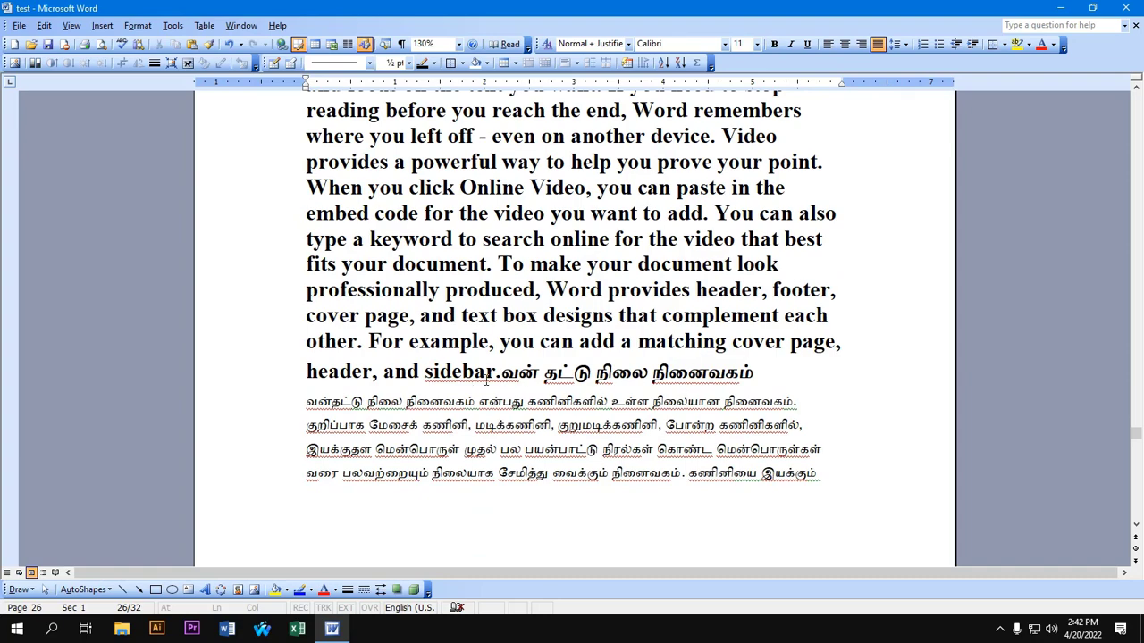
scroll(571, 373, "up", 5)
scroll(581, 375, "up", 3)
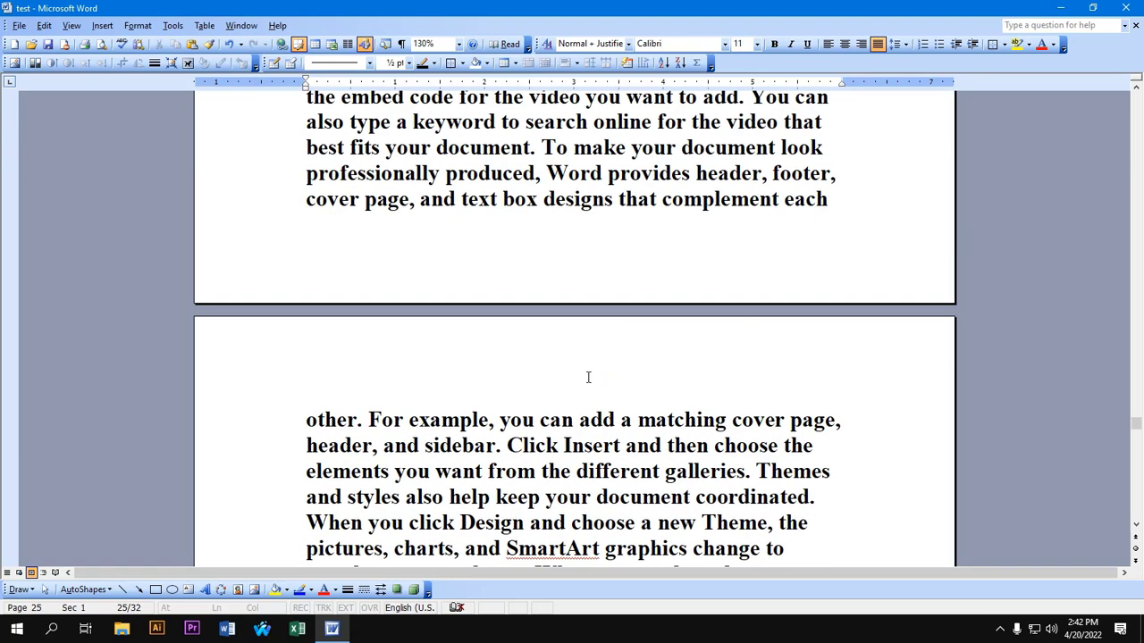
scroll(585, 375, "down", 3)
scroll(588, 376, "down", 2)
scroll(588, 377, "down", 5)
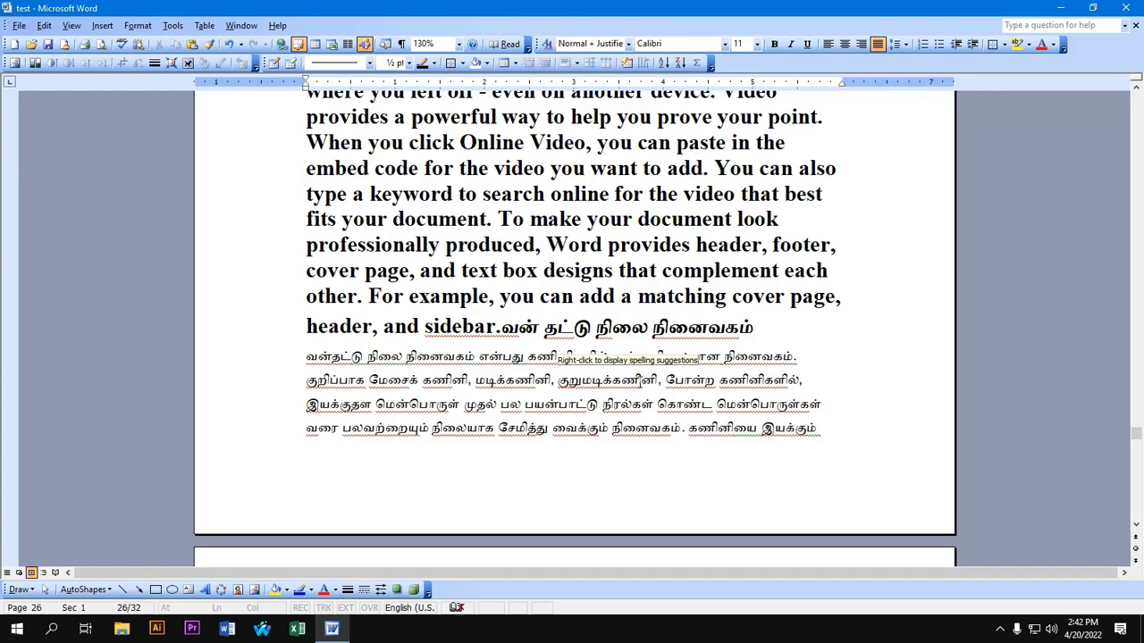
key("ctrl+z")
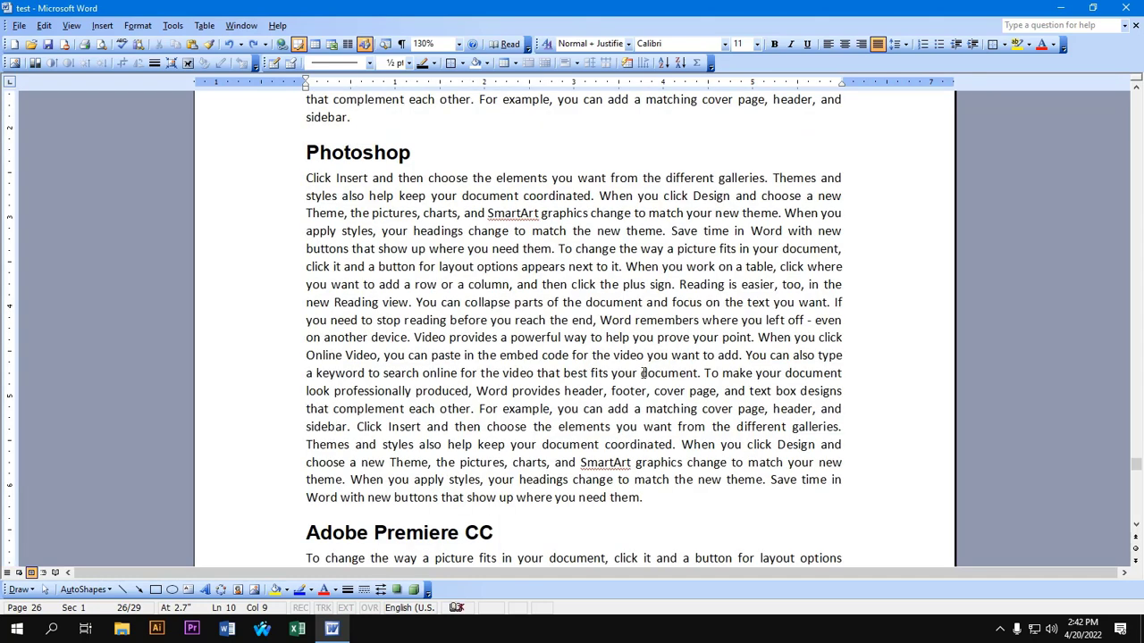
scroll(643, 373, "down", 3)
scroll(645, 370, "down", 3)
scroll(650, 368, "down", 6)
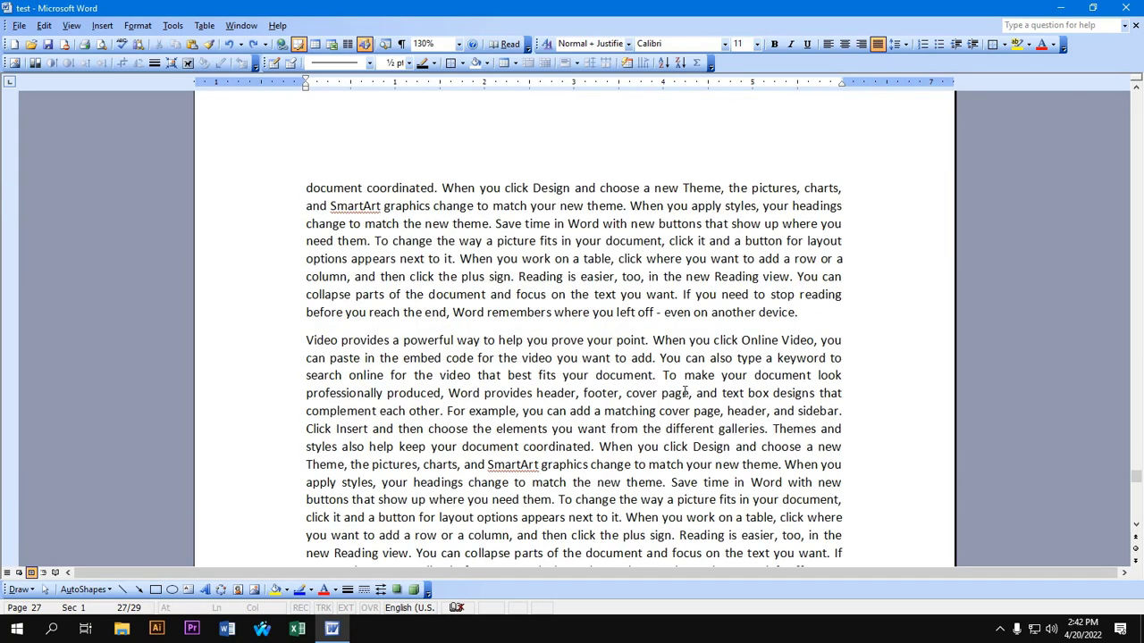
key("ctrl+End")
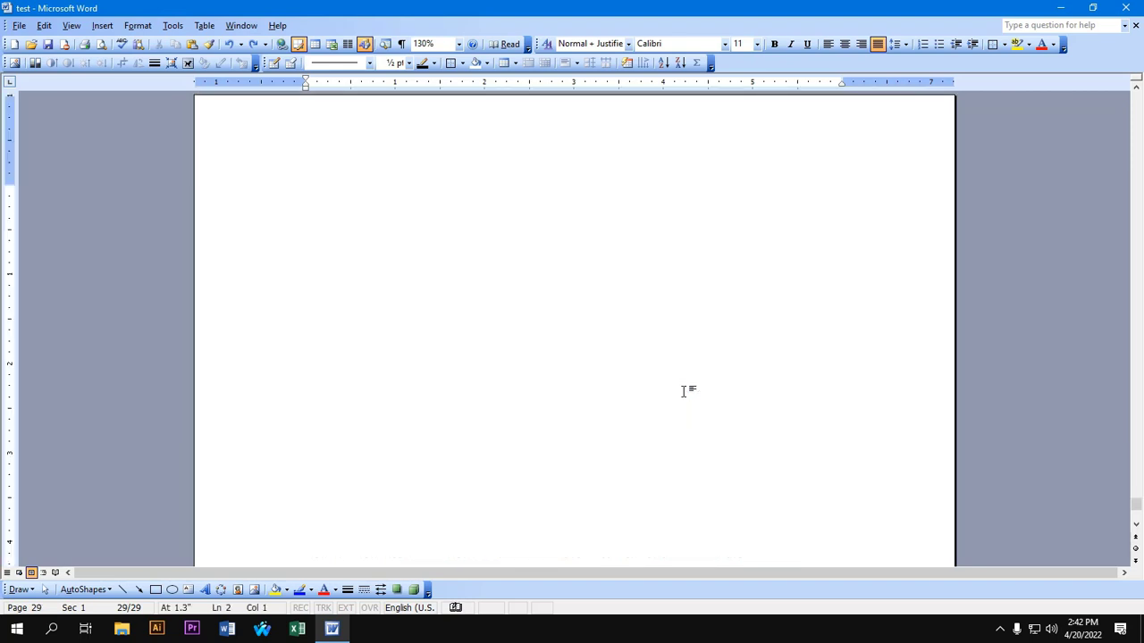
Step: Page up through the document until page 27's Autocad heading is in view
left_click(108, 26)
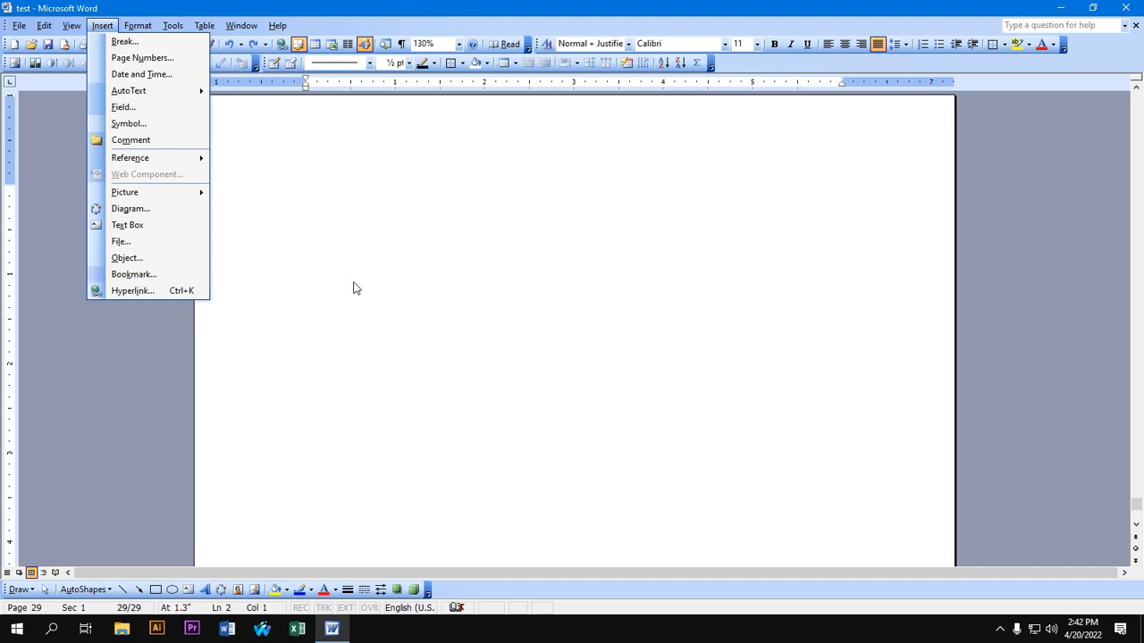
left_click(468, 267)
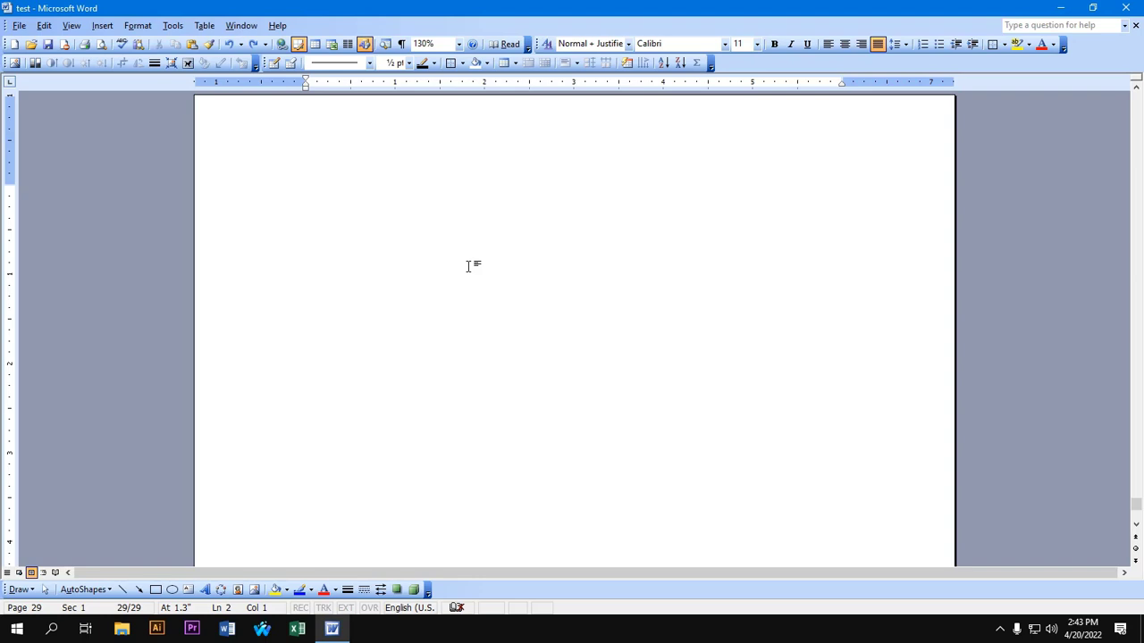
scroll(581, 310, "up", 5)
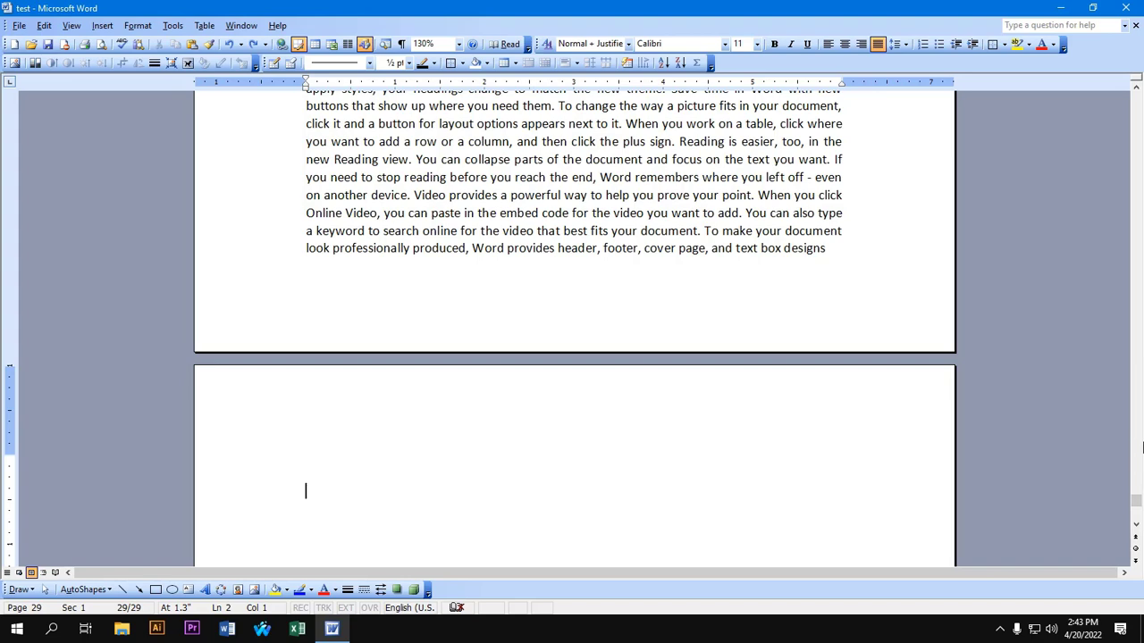
scroll(1085, 363, "up", 5)
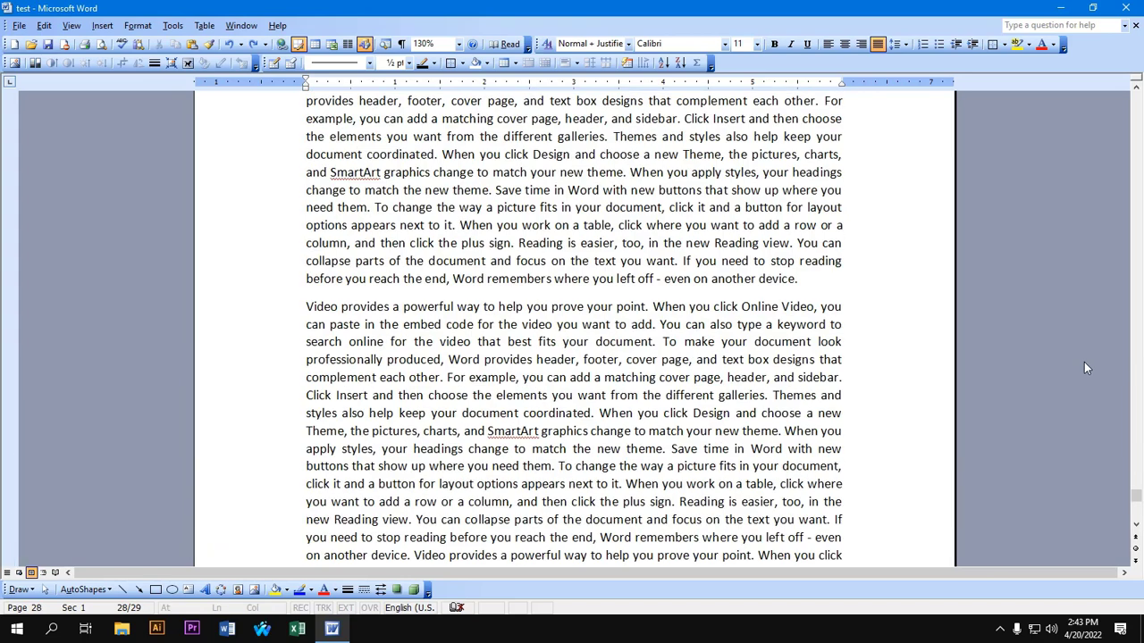
left_click(1137, 514)
left_click(1136, 454)
left_click(1136, 445)
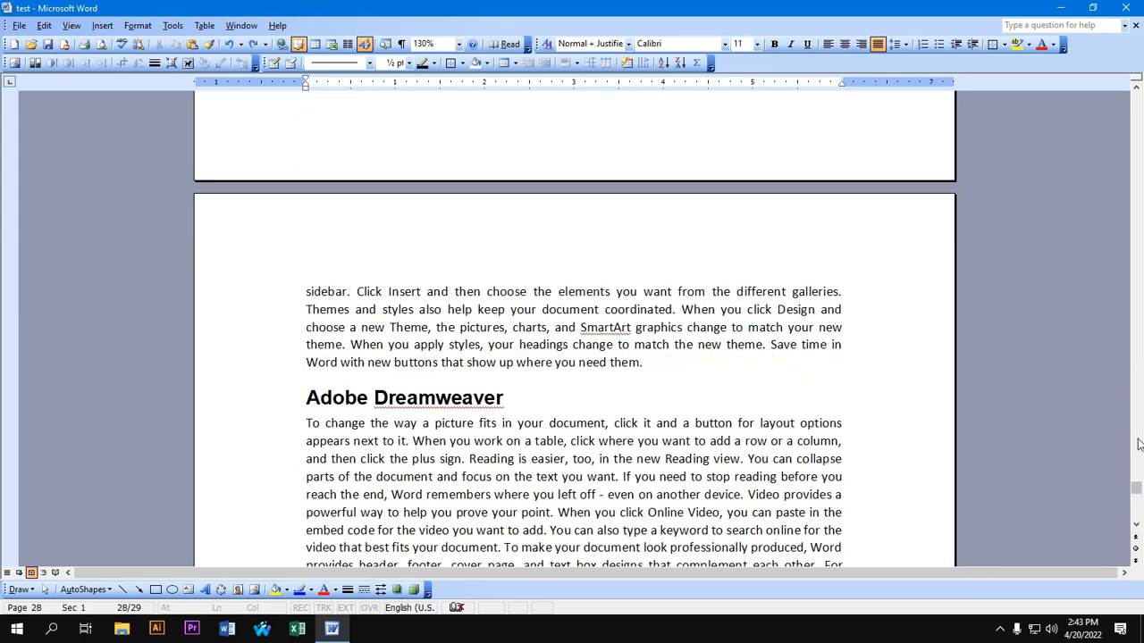
left_click(1138, 320)
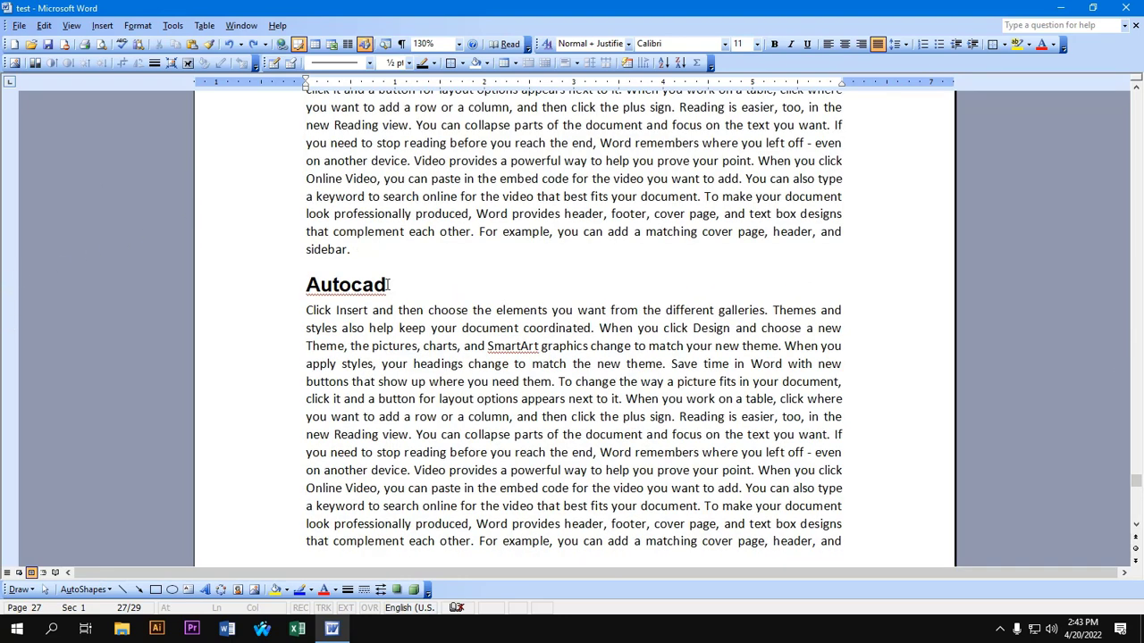
Step: Add a bookmark named a1 at the Autocad heading, with hidden bookmarks shown
left_click(392, 284)
left_click(352, 284)
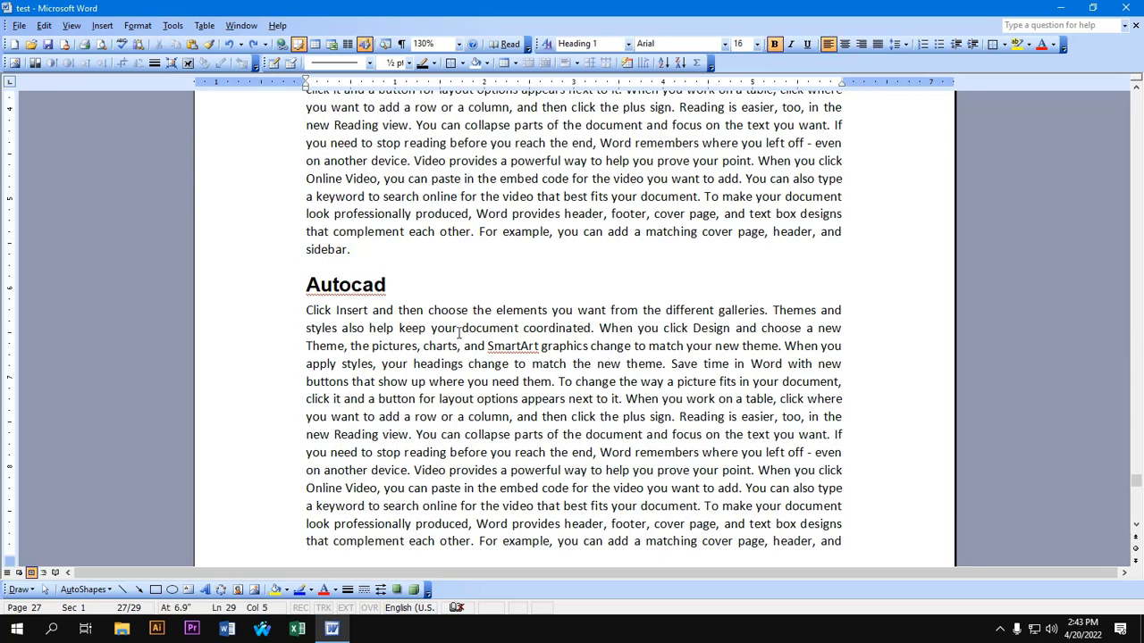
left_click(103, 27)
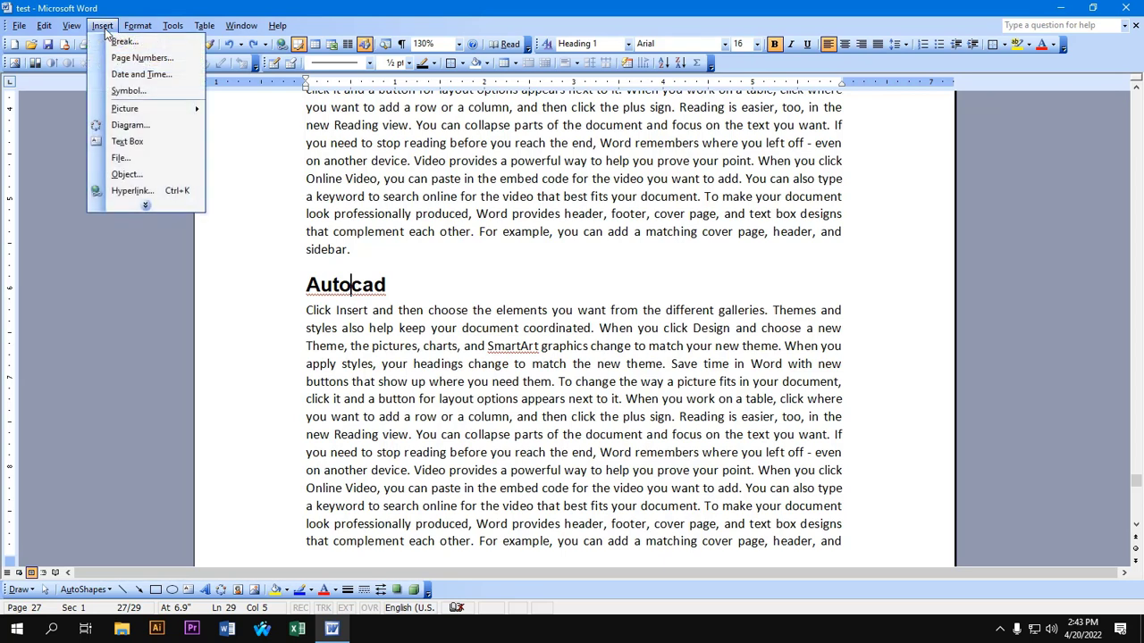
left_click(145, 205)
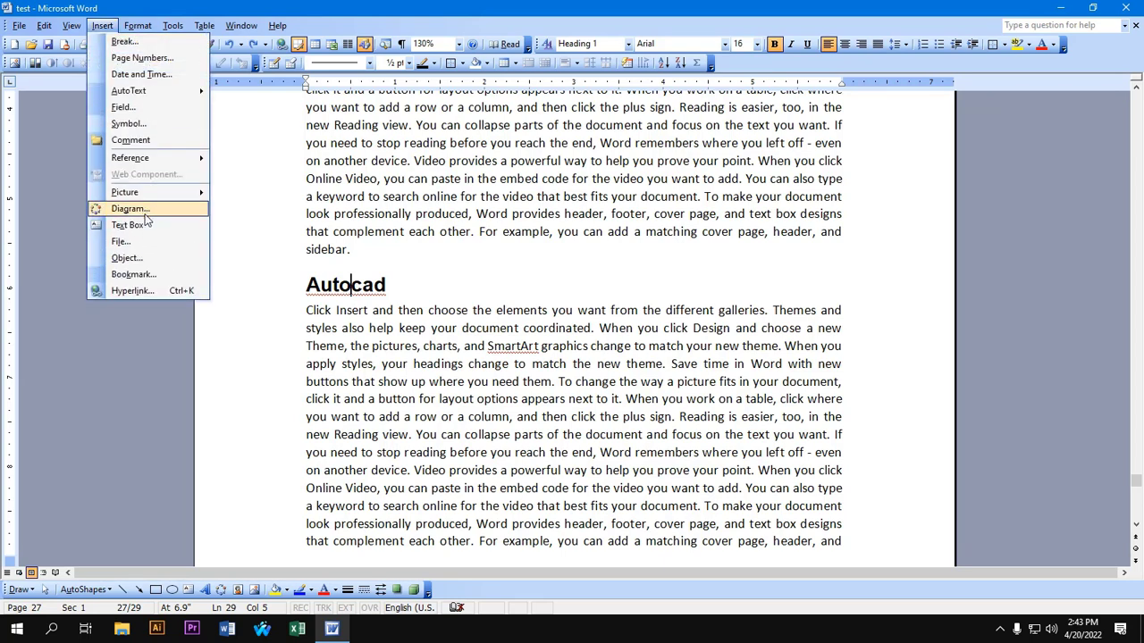
left_click(129, 276)
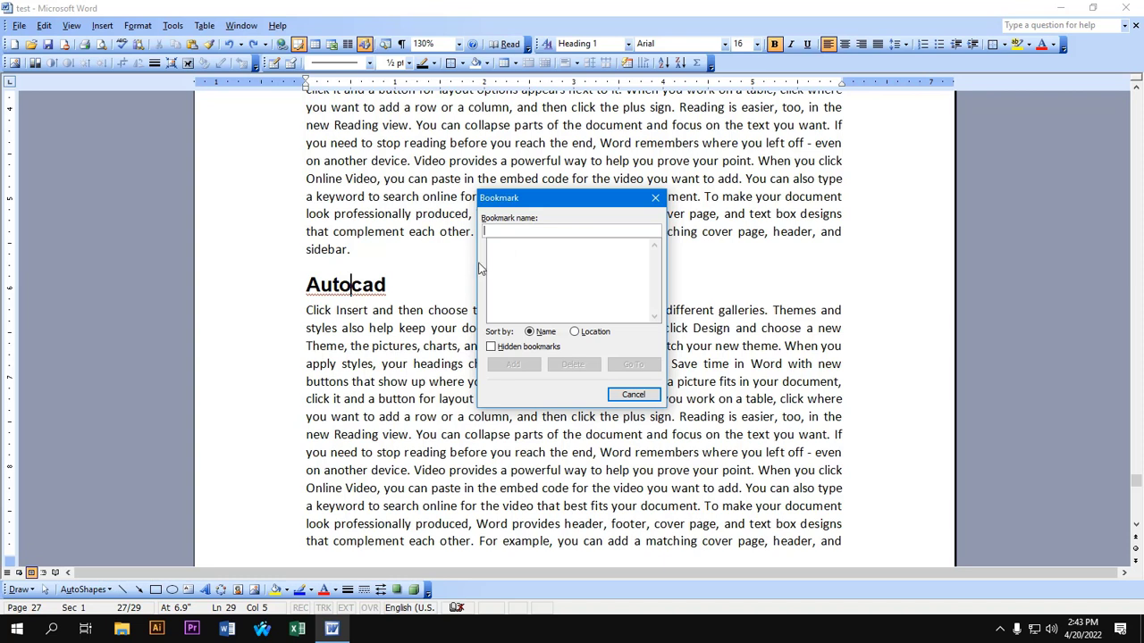
type("1")
type("st")
left_click(490, 346)
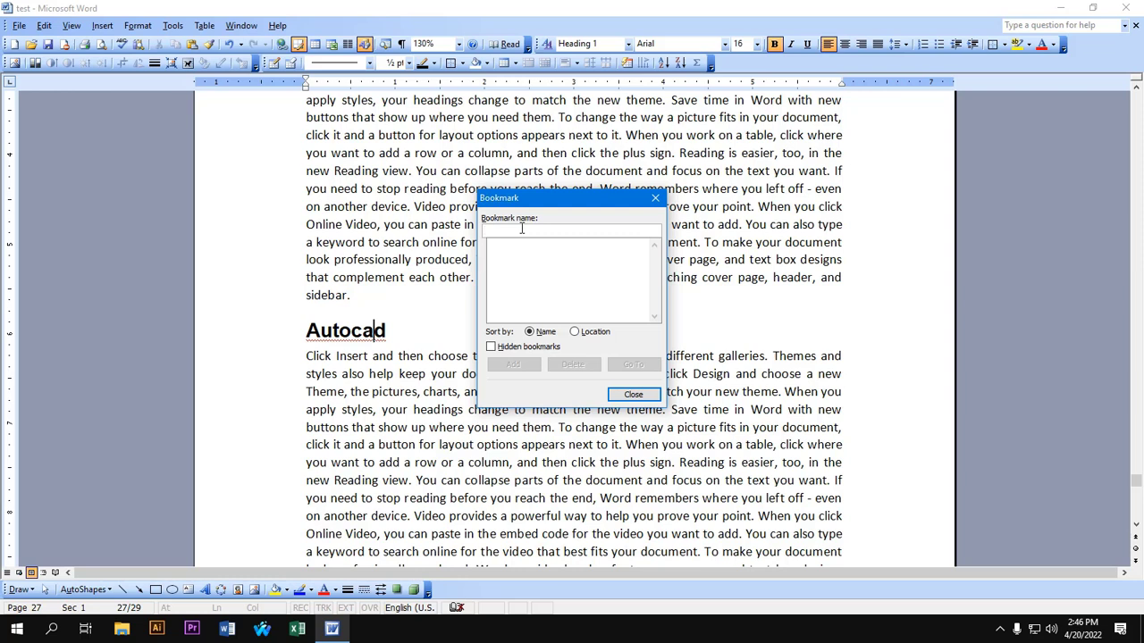
type("a1")
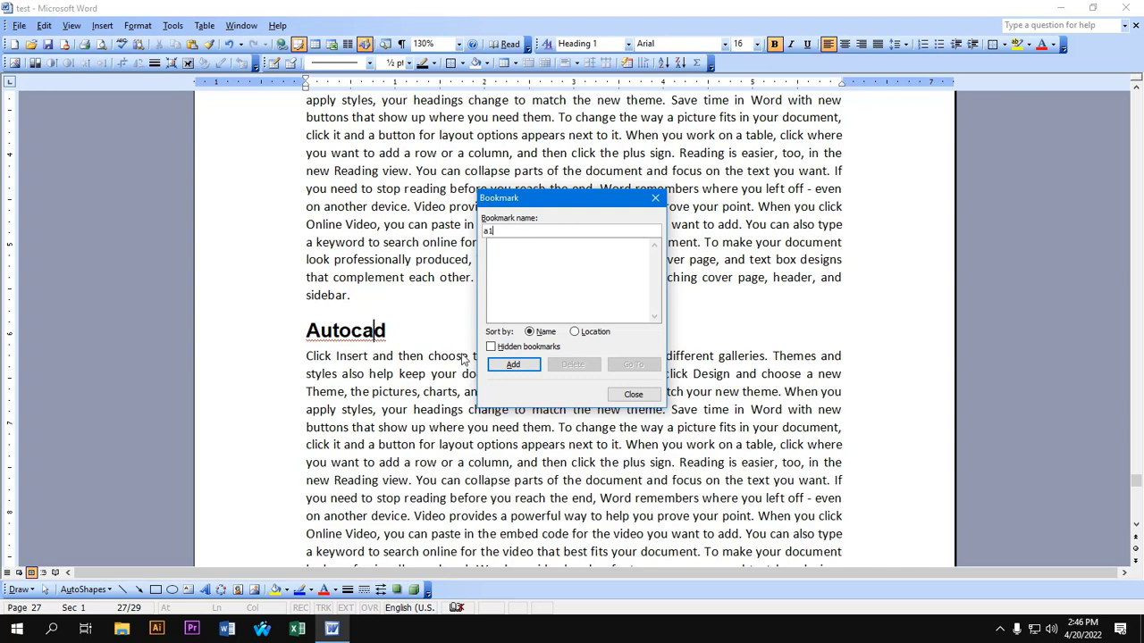
left_click(524, 367)
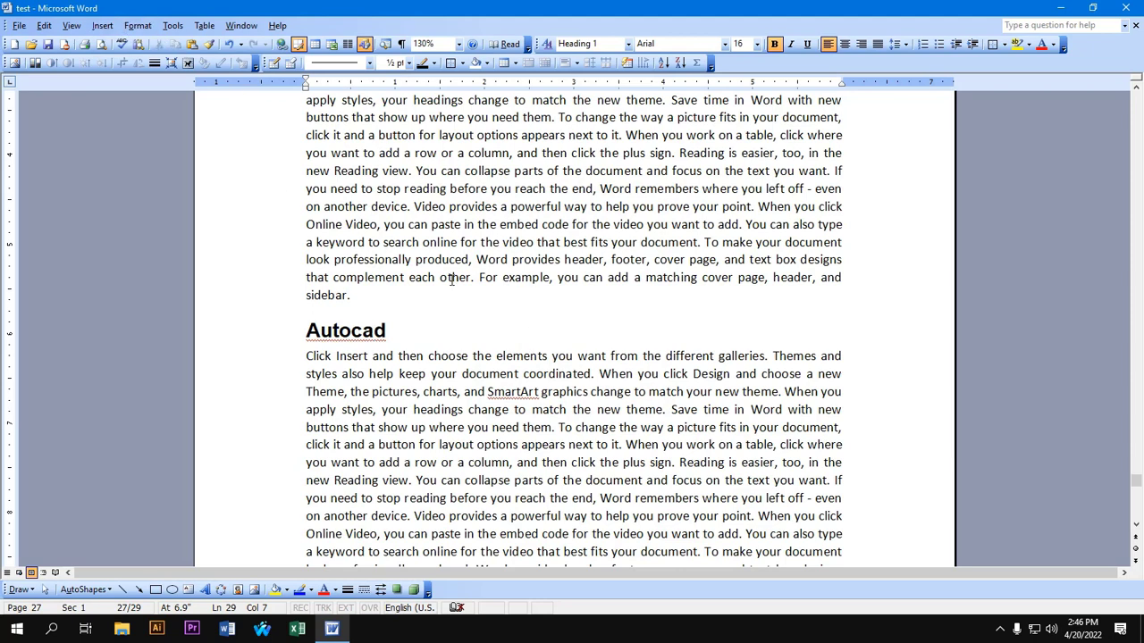
key("ctrl+Home")
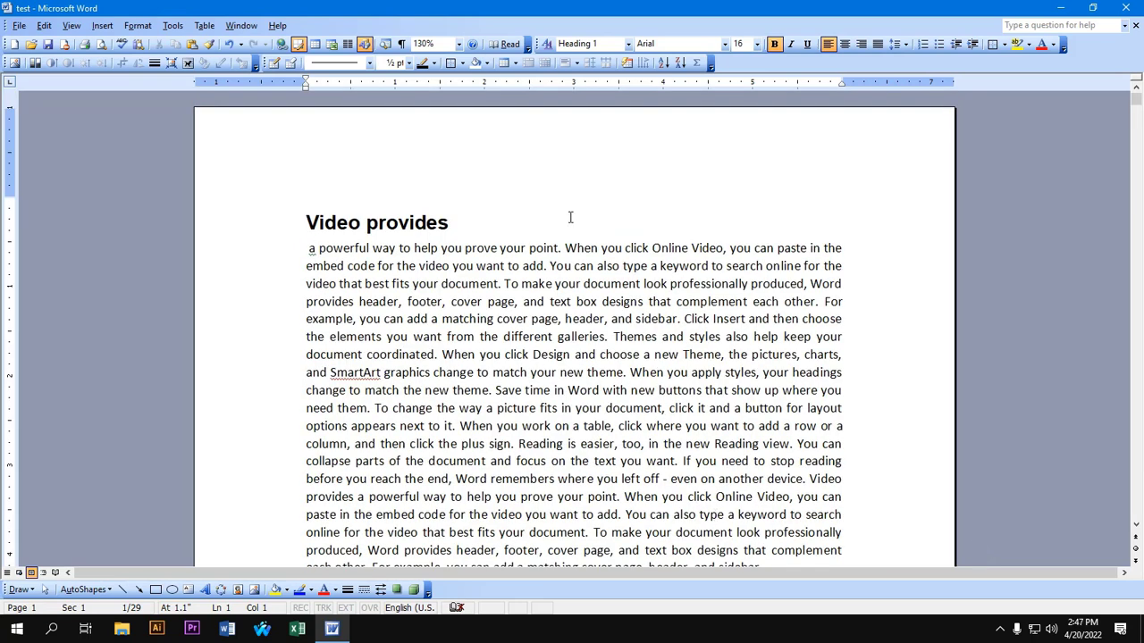
left_click(101, 25)
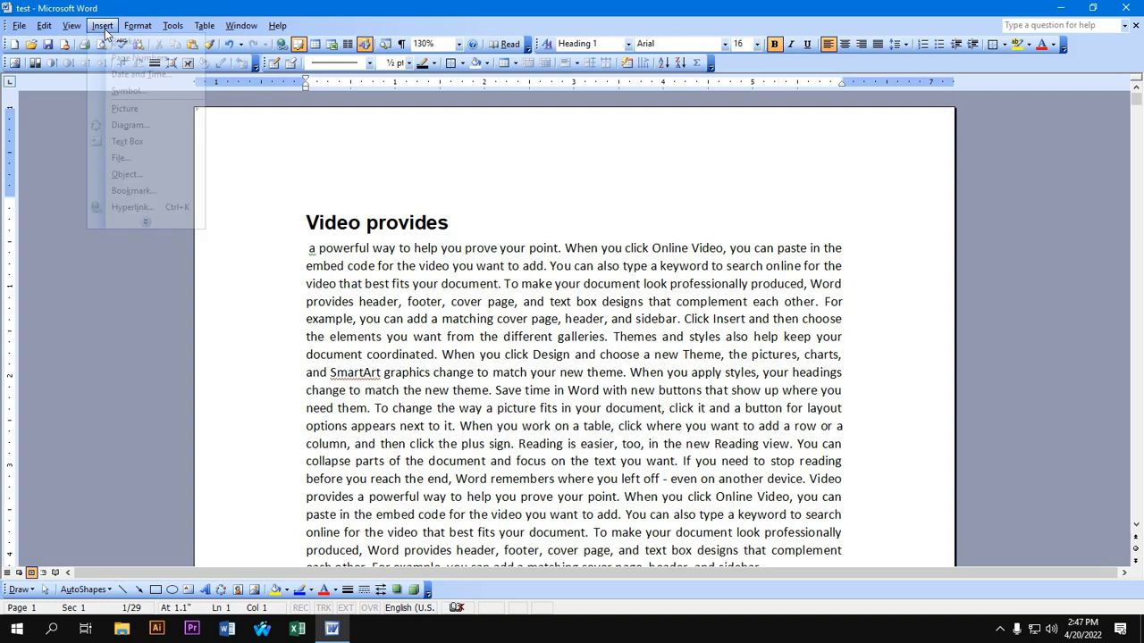
left_click(133, 190)
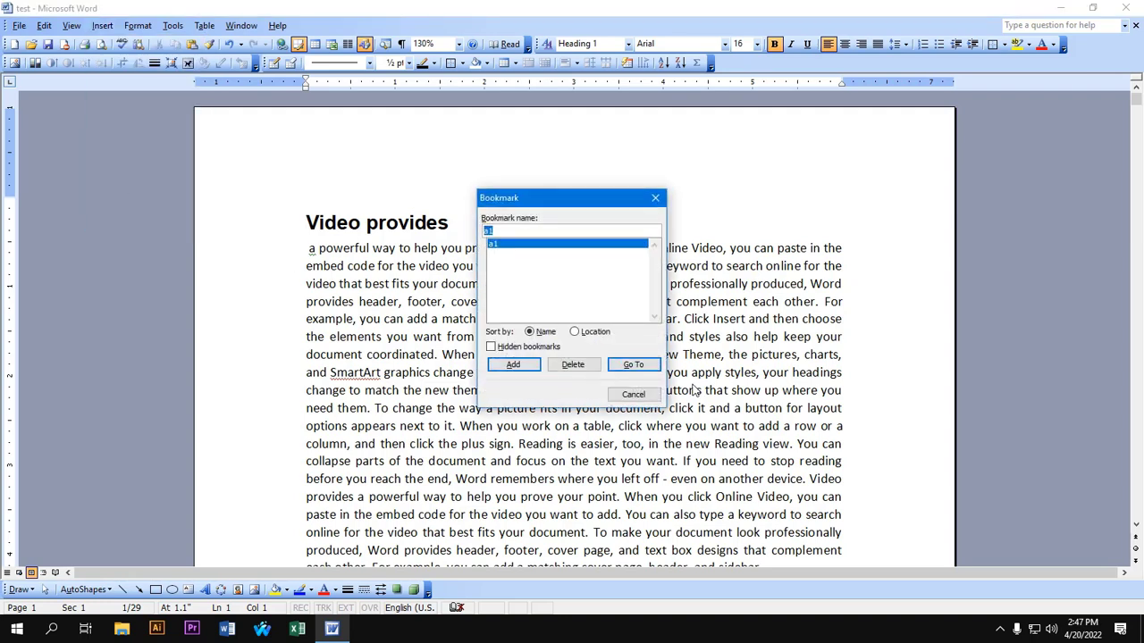
left_click(634, 367)
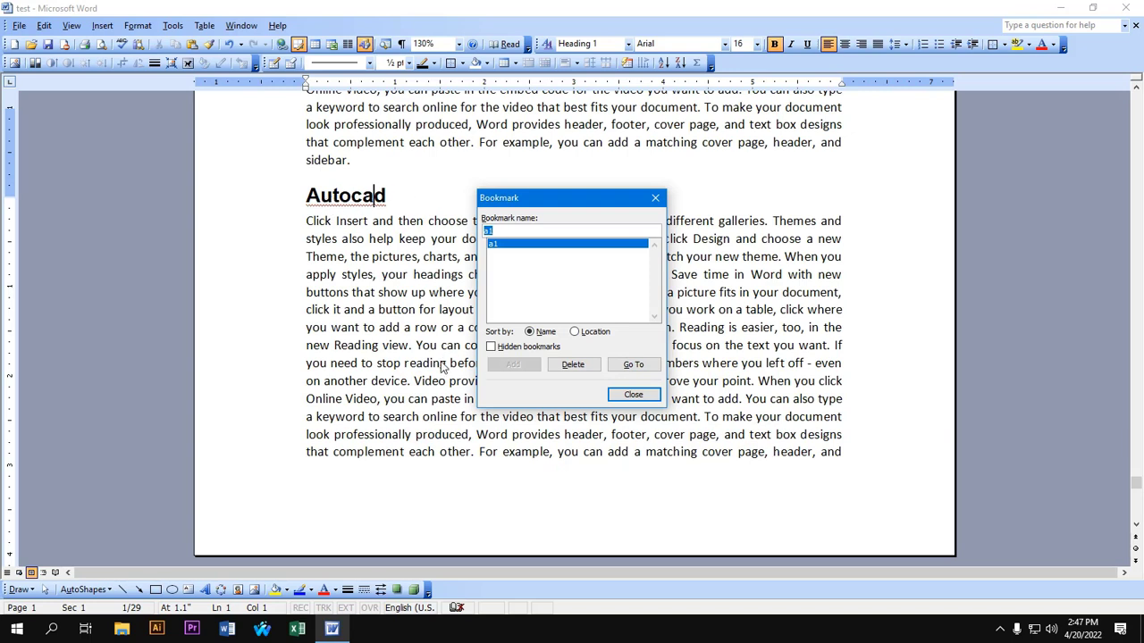
left_click(634, 396)
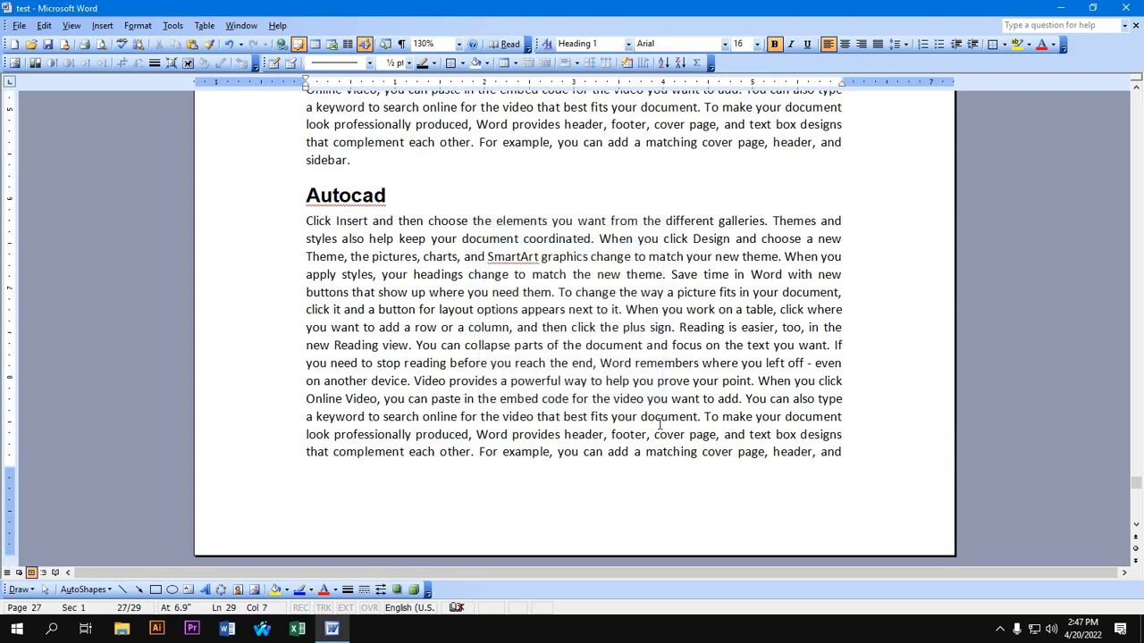
left_click(104, 25)
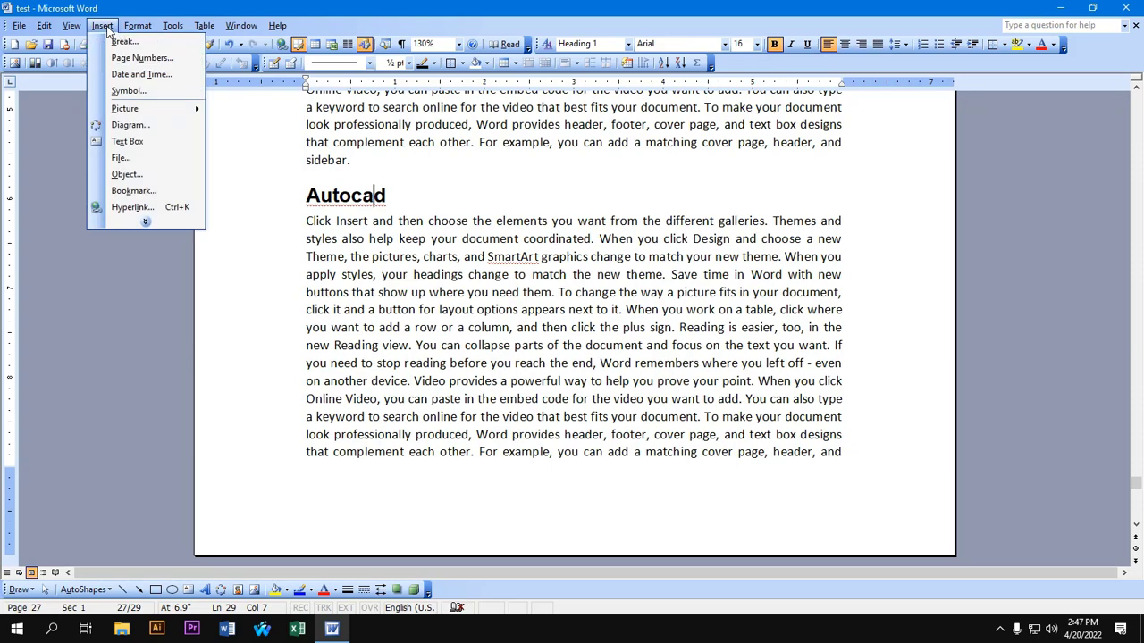
left_click(147, 223)
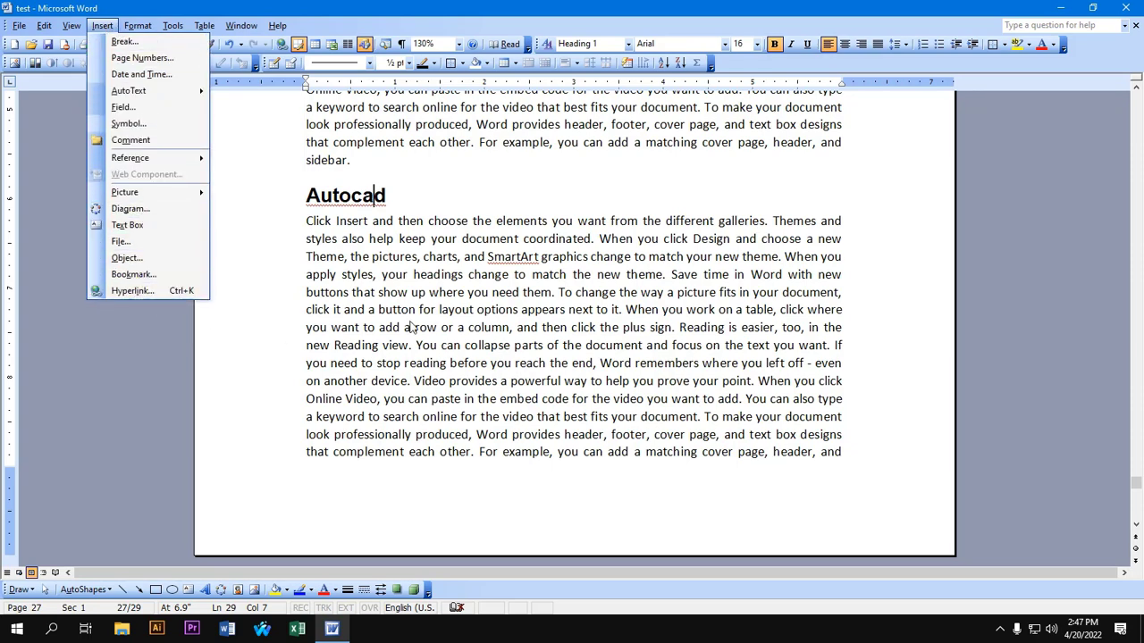
scroll(423, 312, "down", 5)
scroll(423, 313, "down", 7)
scroll(422, 312, "up", 4)
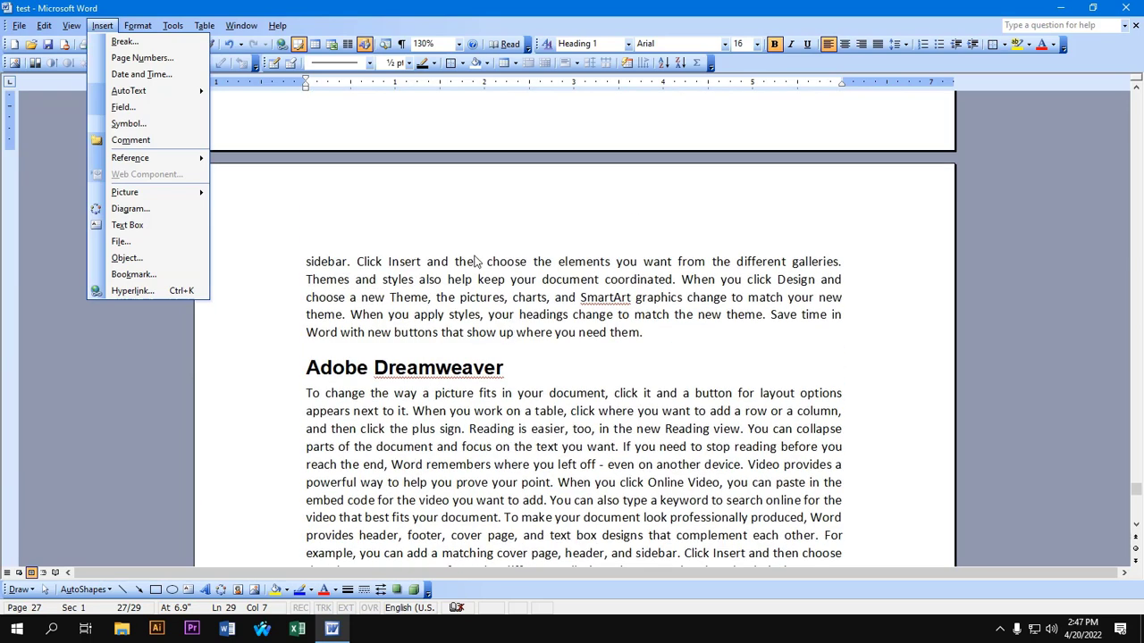
left_click(489, 190)
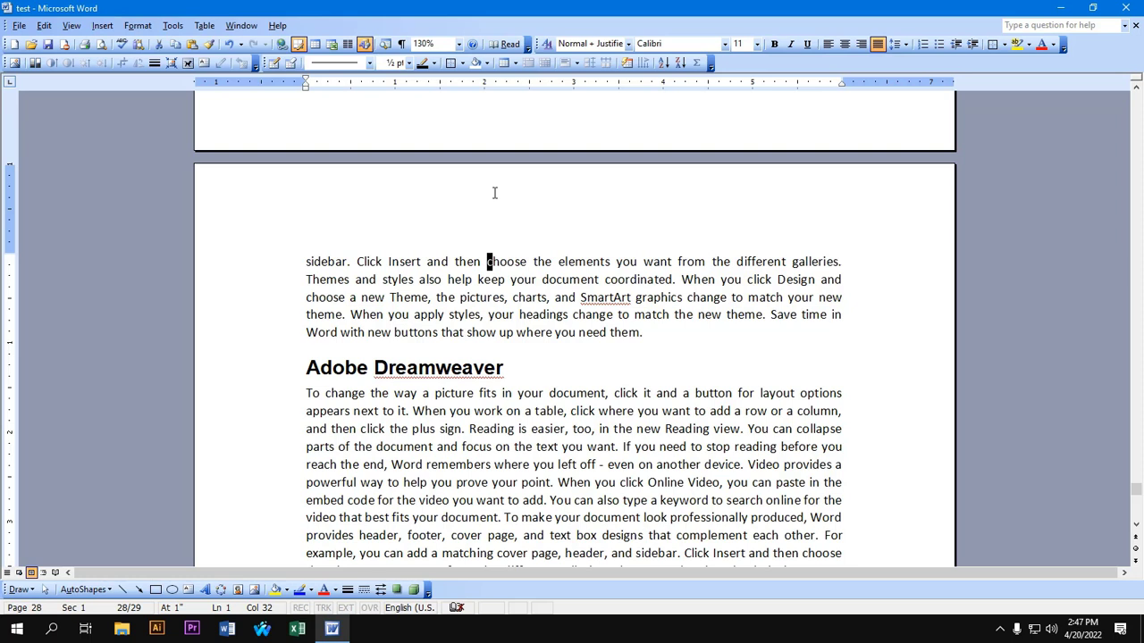
Step: Type 'click hire' on its own line at the start of the Hard disk paragraph
left_click(566, 346)
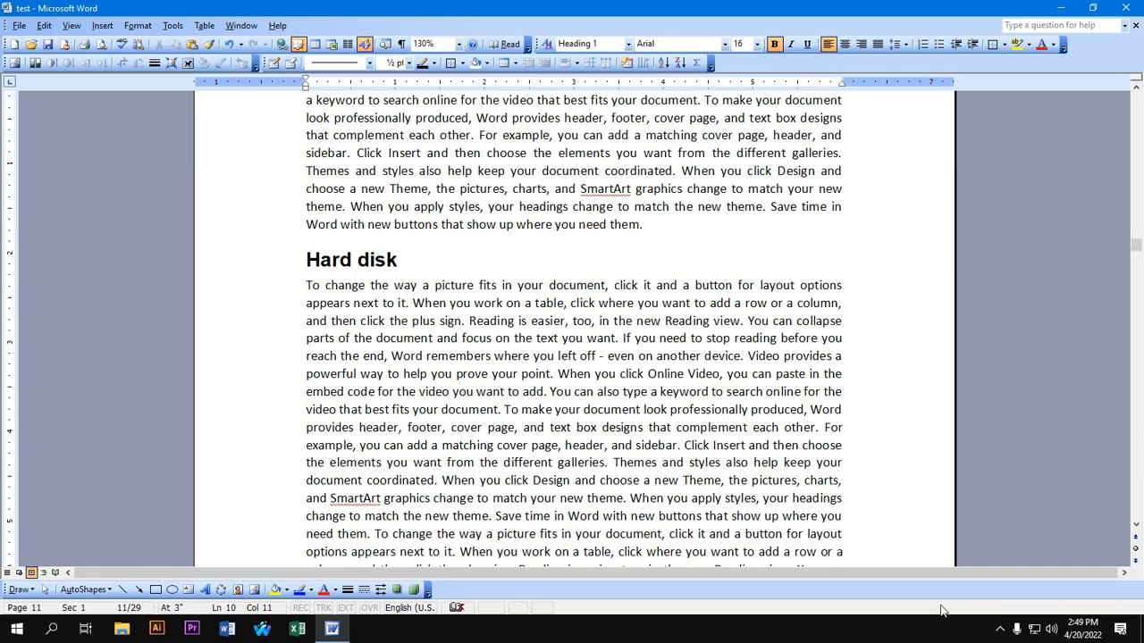
left_click(1000, 630)
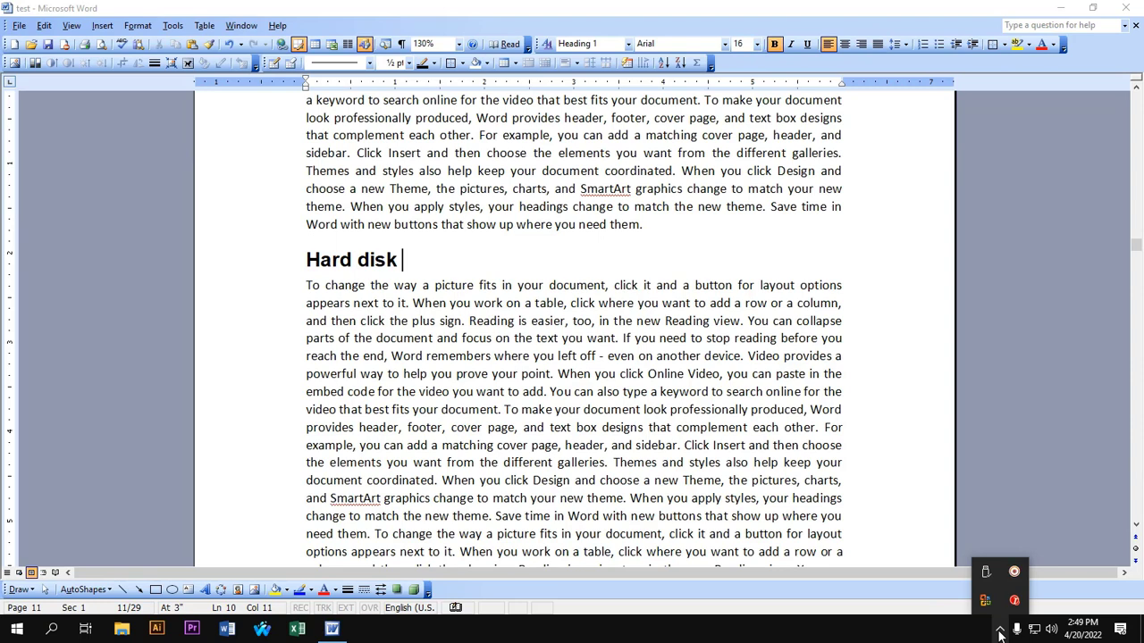
left_click(1000, 631)
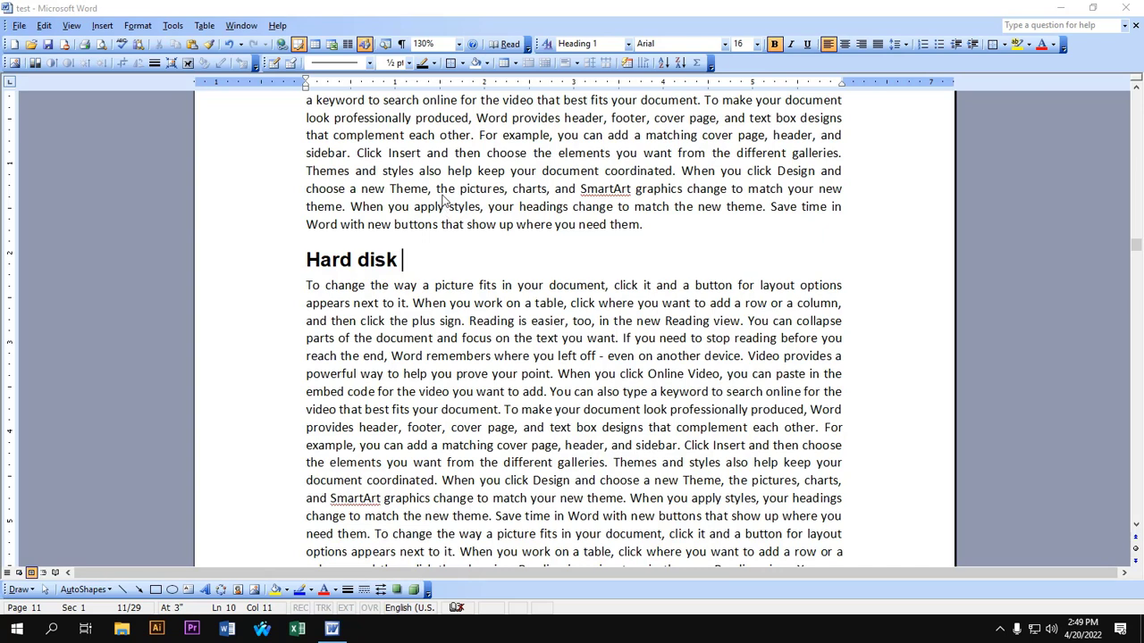
left_click(308, 284)
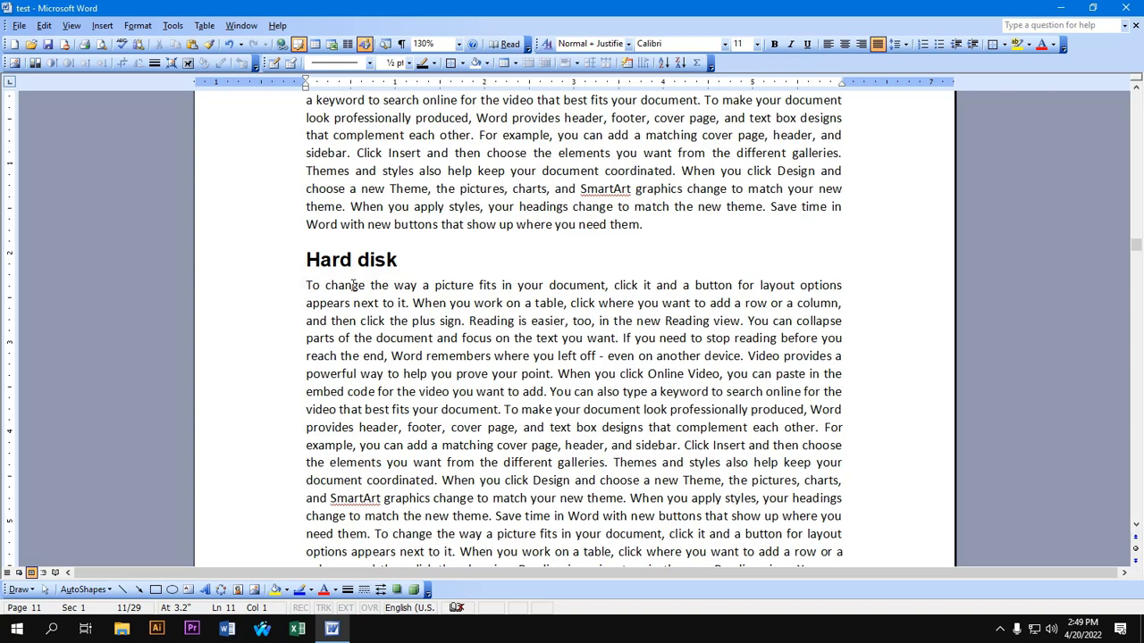
type("clic")
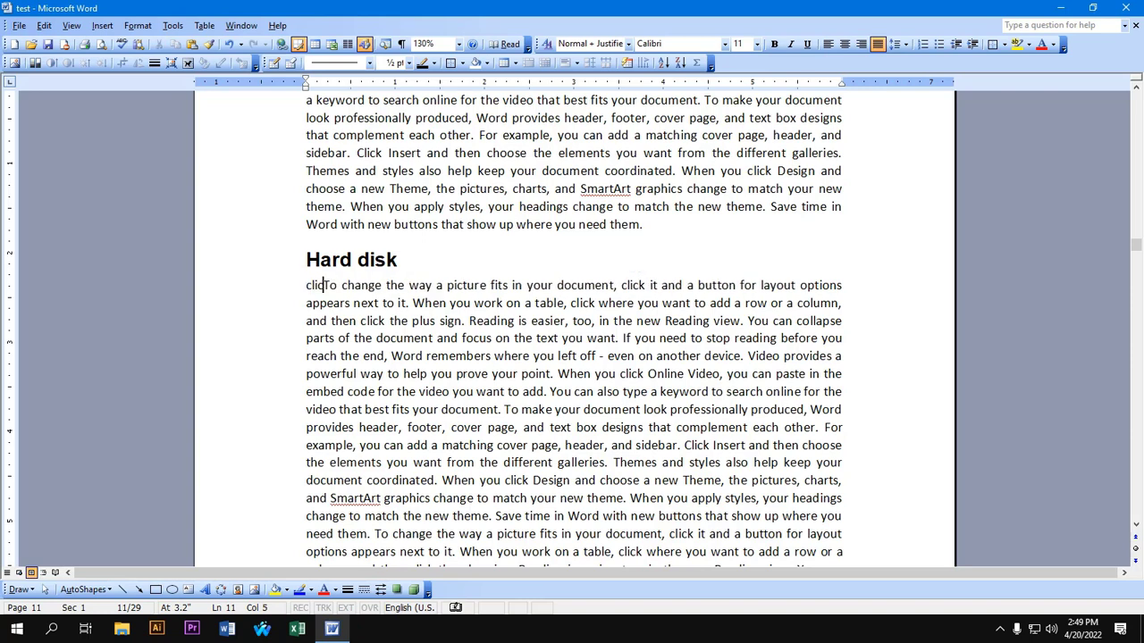
type("k hi")
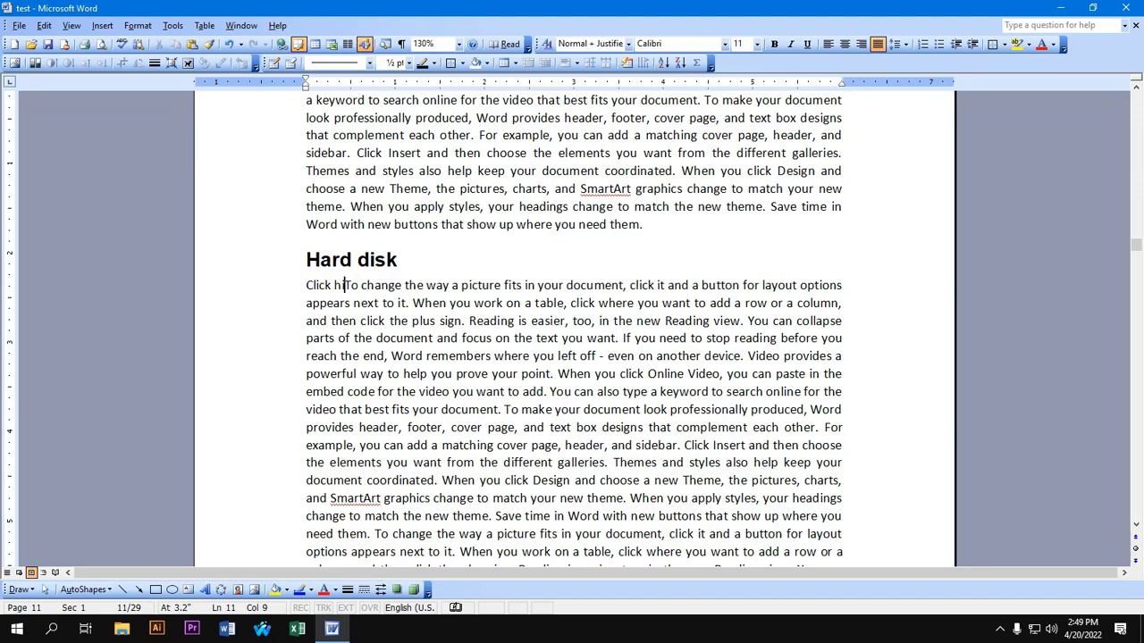
type("re")
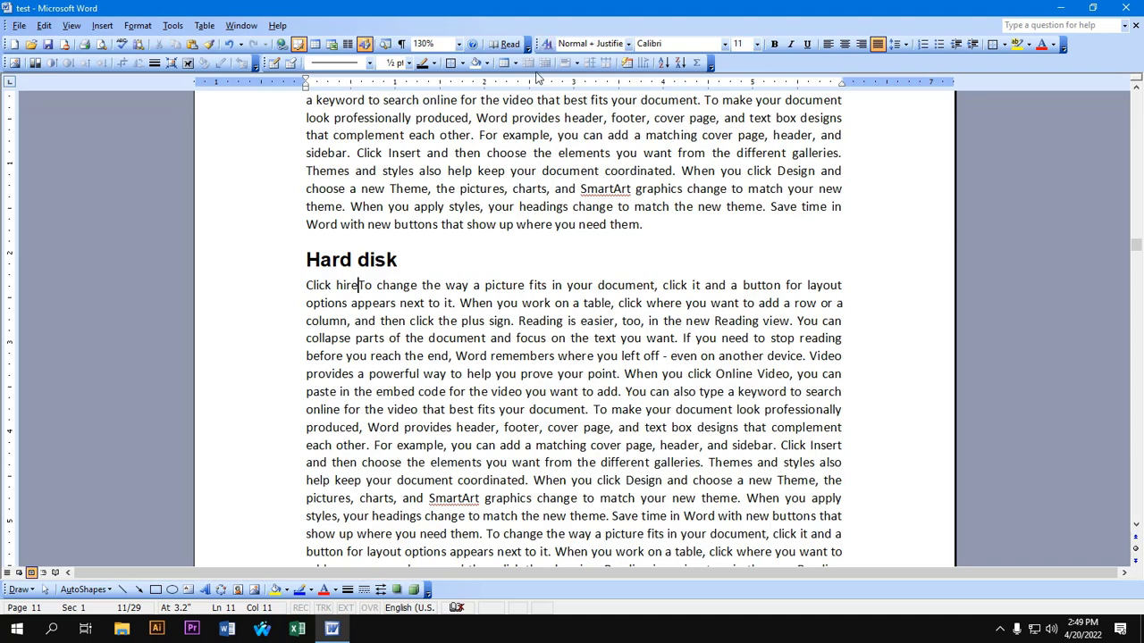
key("Return")
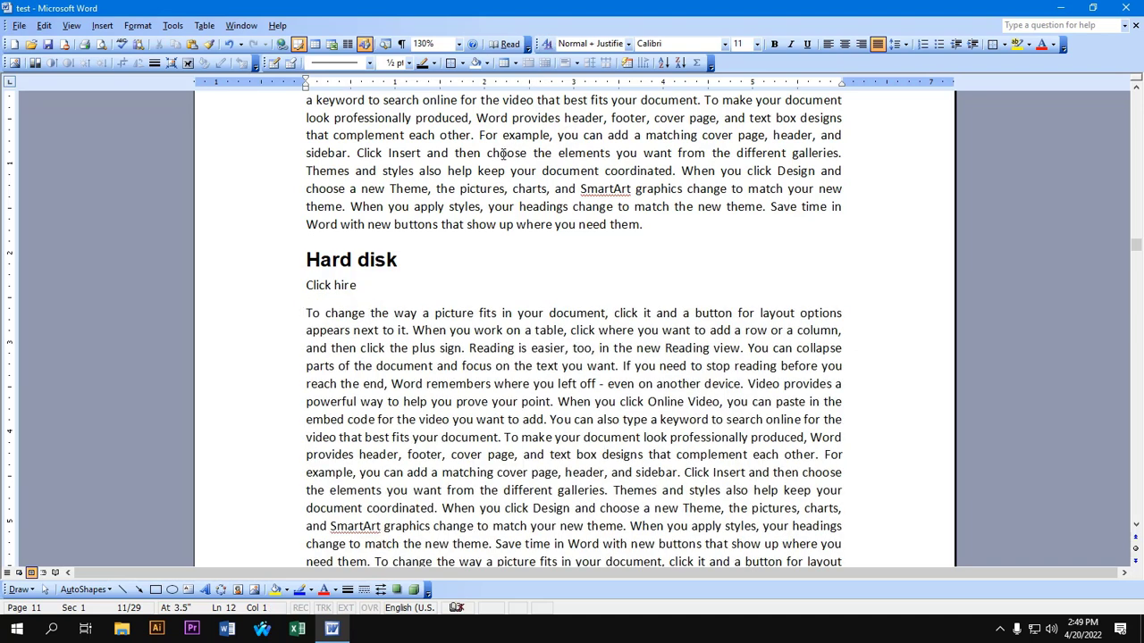
Step: Correct 'hire' to 'here' and select the whole Click here line
left_click(352, 285)
left_click(340, 284)
key("BackSpace")
type("ere")
triple_click(376, 284)
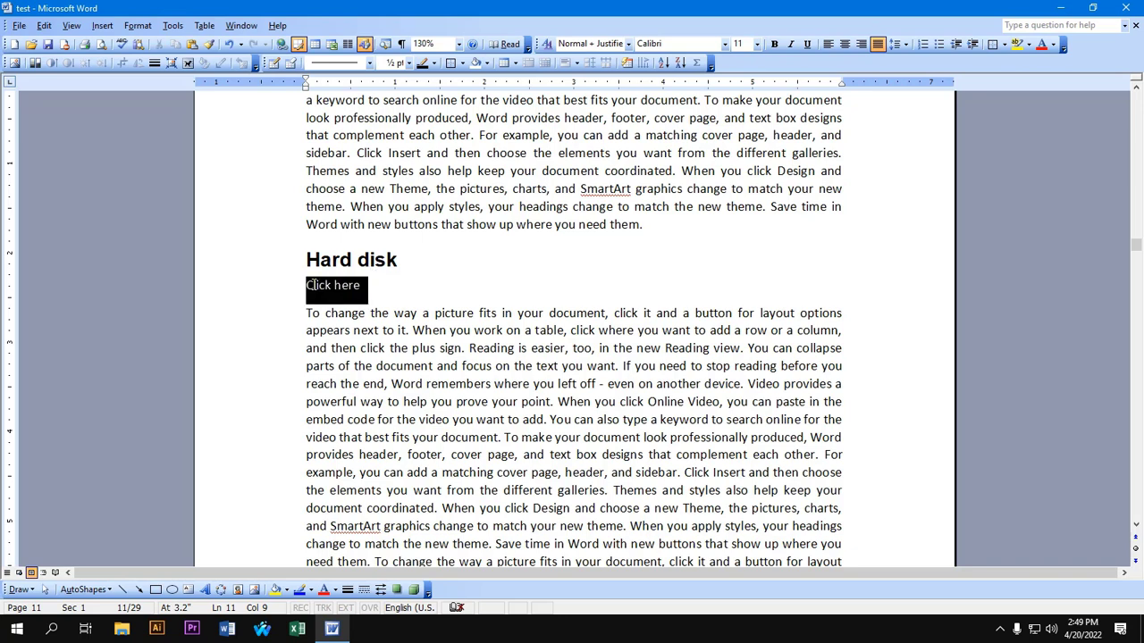
Step: Hyperlink the Click here line to the Tamil .doc file, then return to the document start
left_click(102, 26)
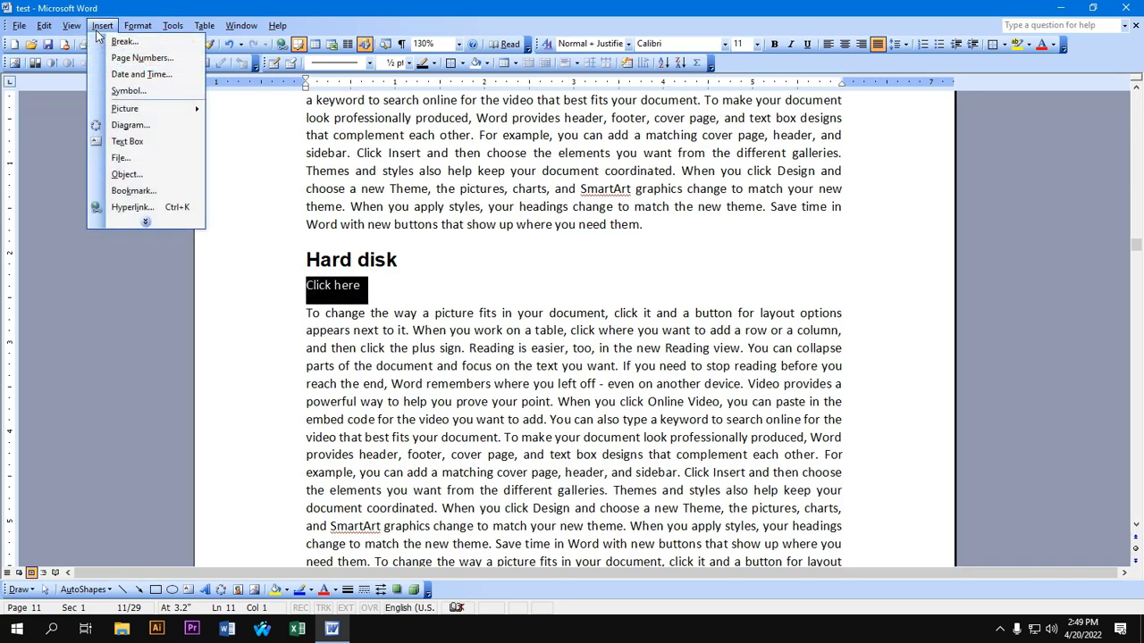
left_click(133, 207)
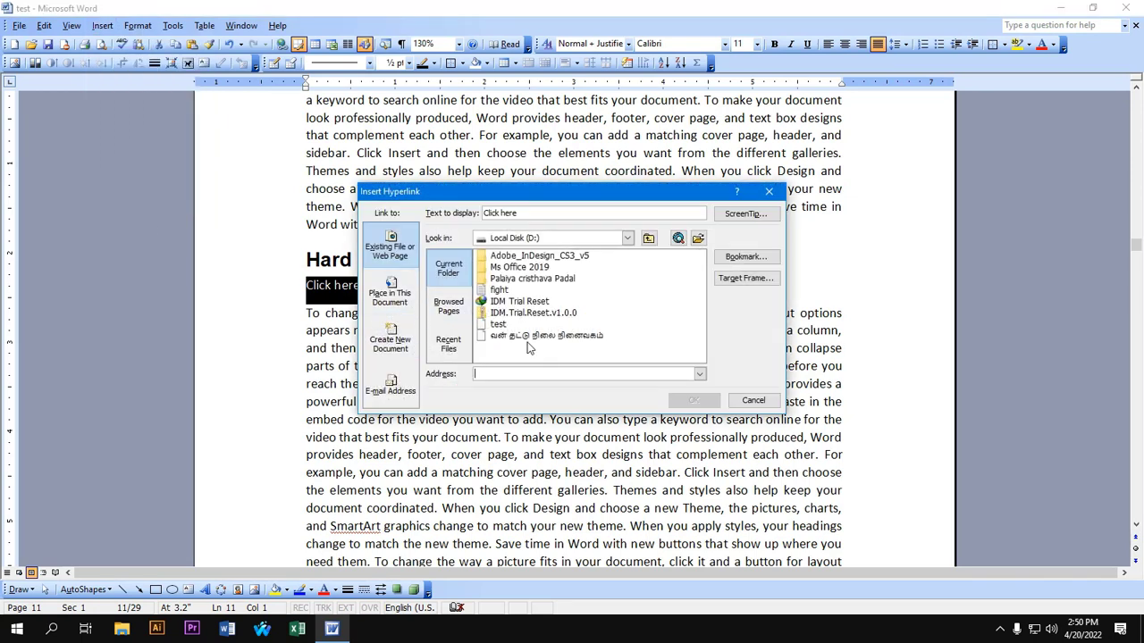
double_click(577, 338)
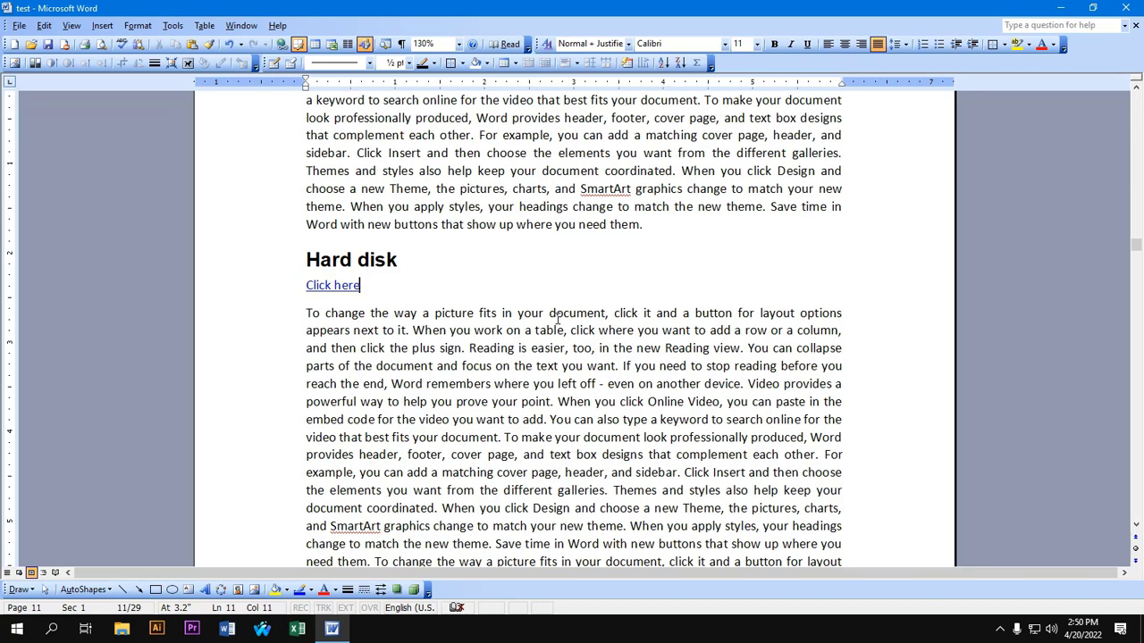
key("ctrl+Home")
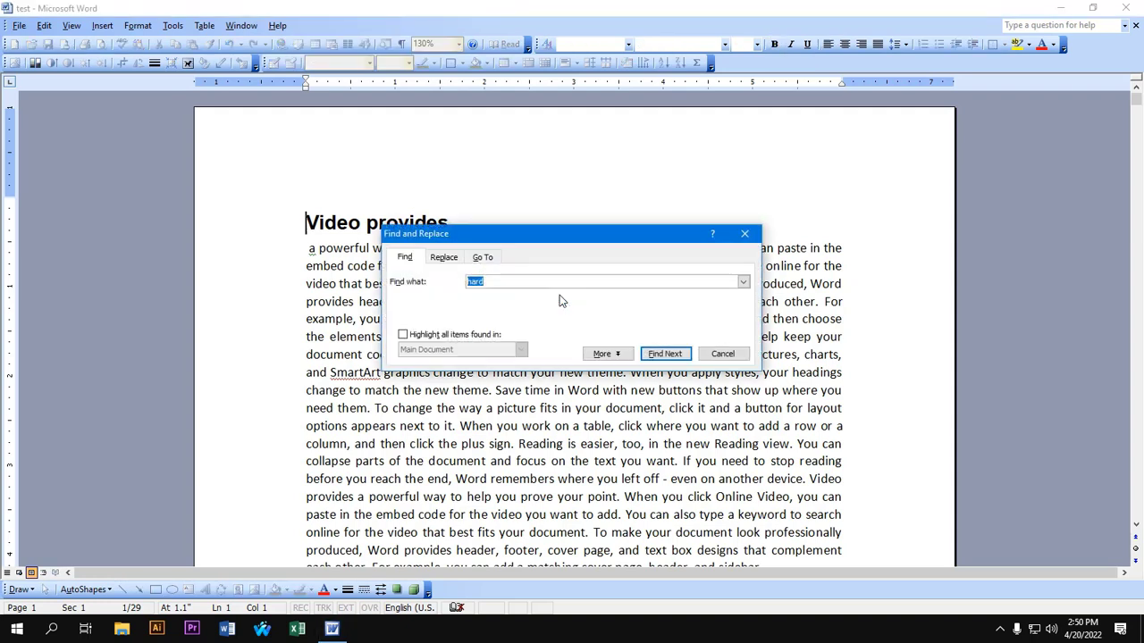
Step: Search for 'har' to locate the Hard disk section and close Find
type("har")
left_click(665, 354)
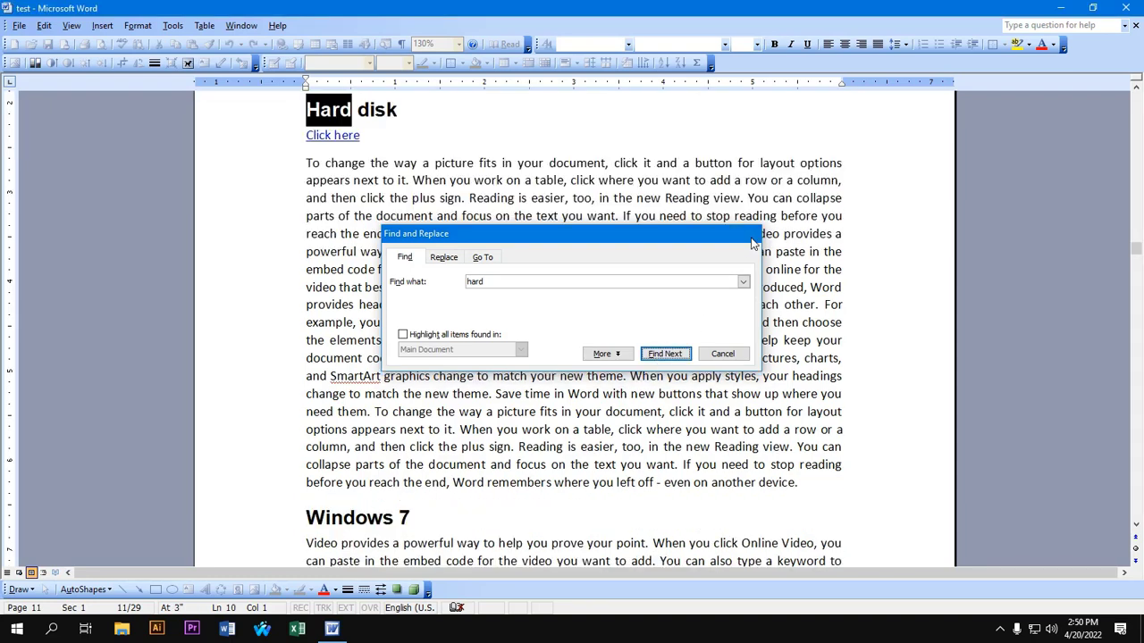
left_click(745, 233)
left_click(504, 130)
mouse_move(335, 135)
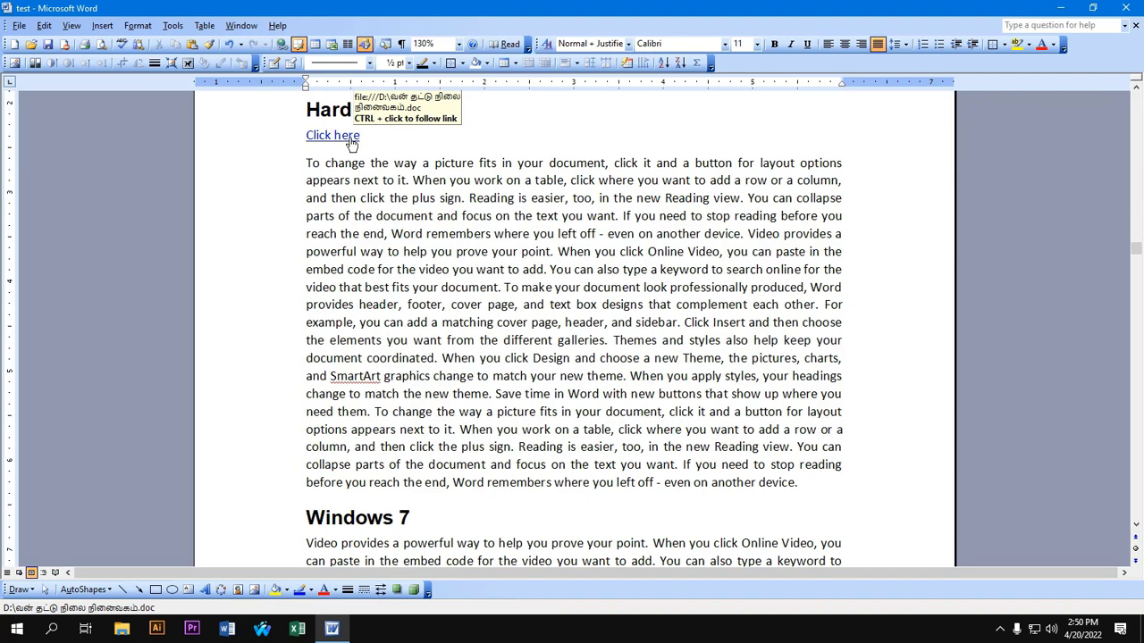
Step: Follow the Click here link to the Tamil document and come back to Hard disk
left_click(349, 140, "ctrl")
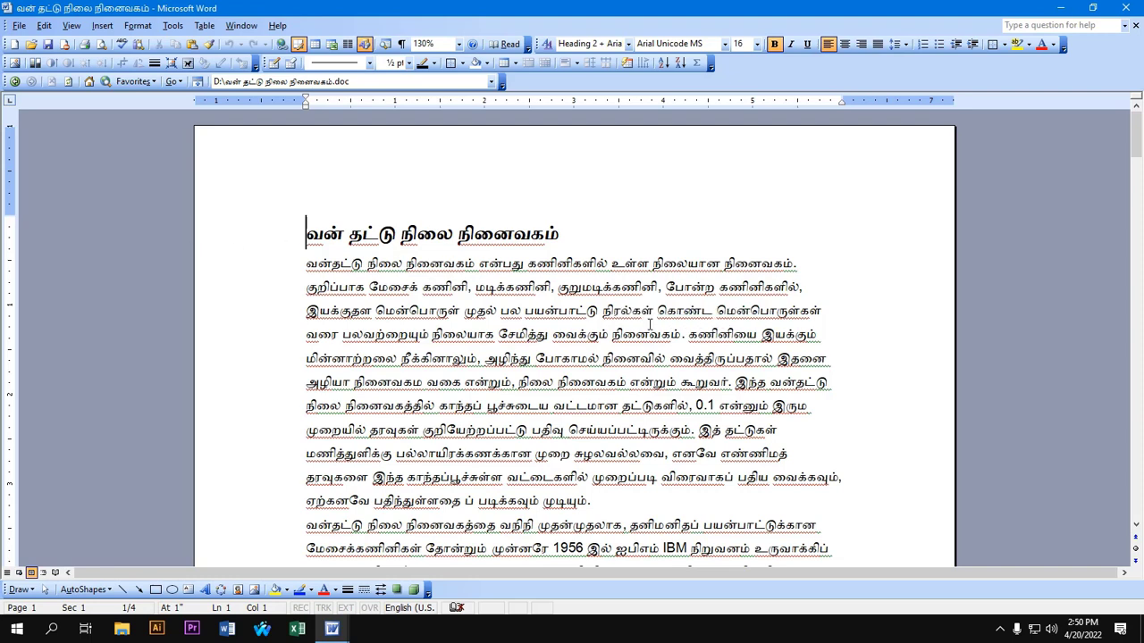
key("alt+Left")
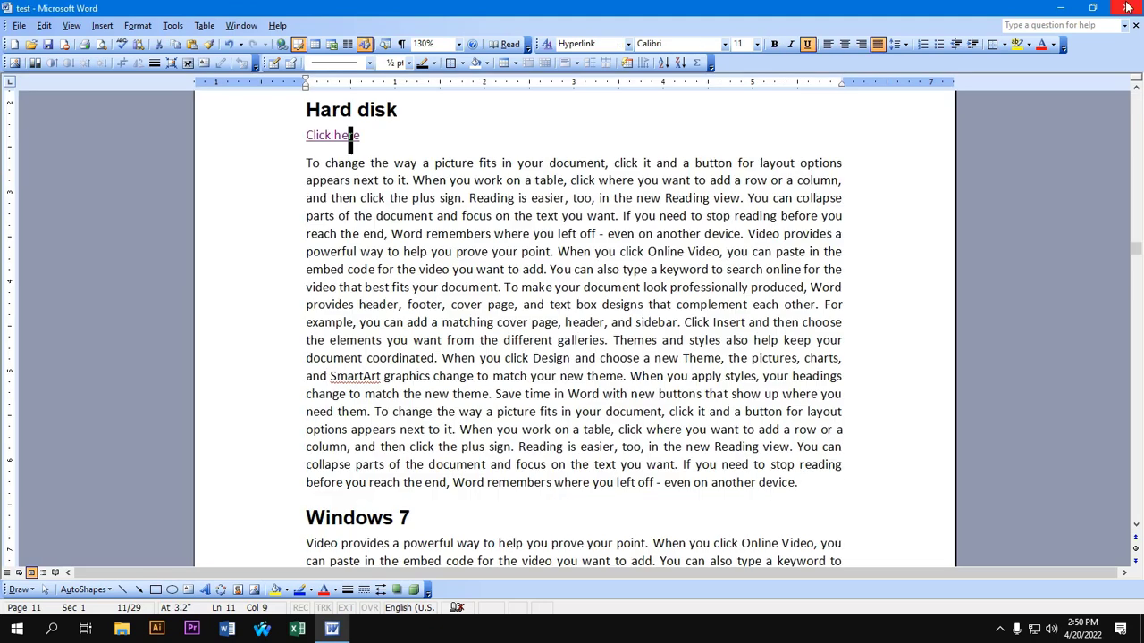
left_click(498, 118)
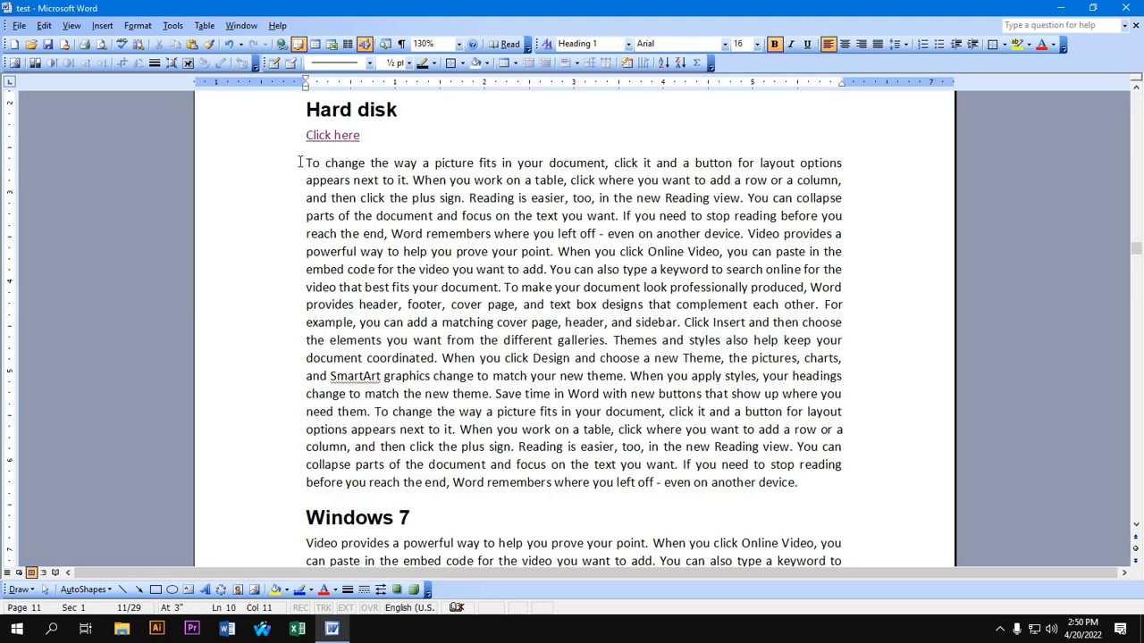